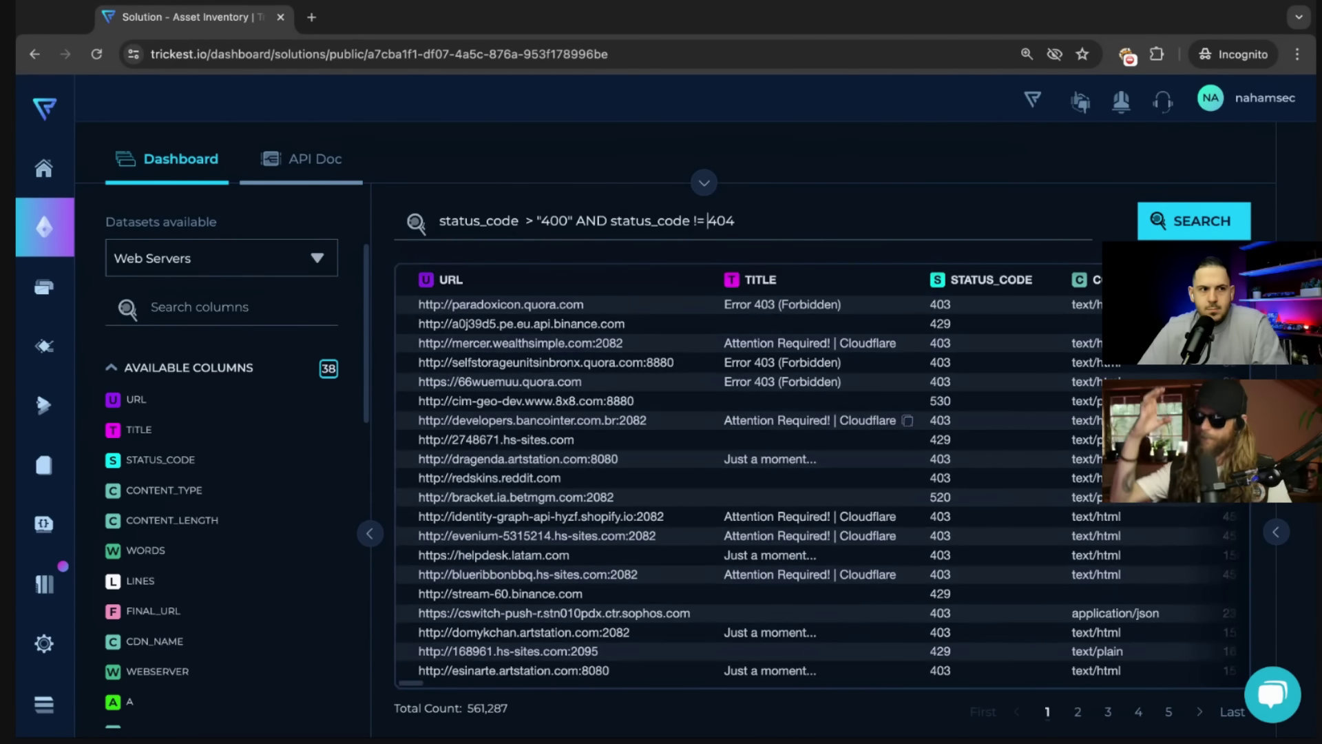
Sort the web server results by content length in descending order.
scroll(820, 475, "right", 3)
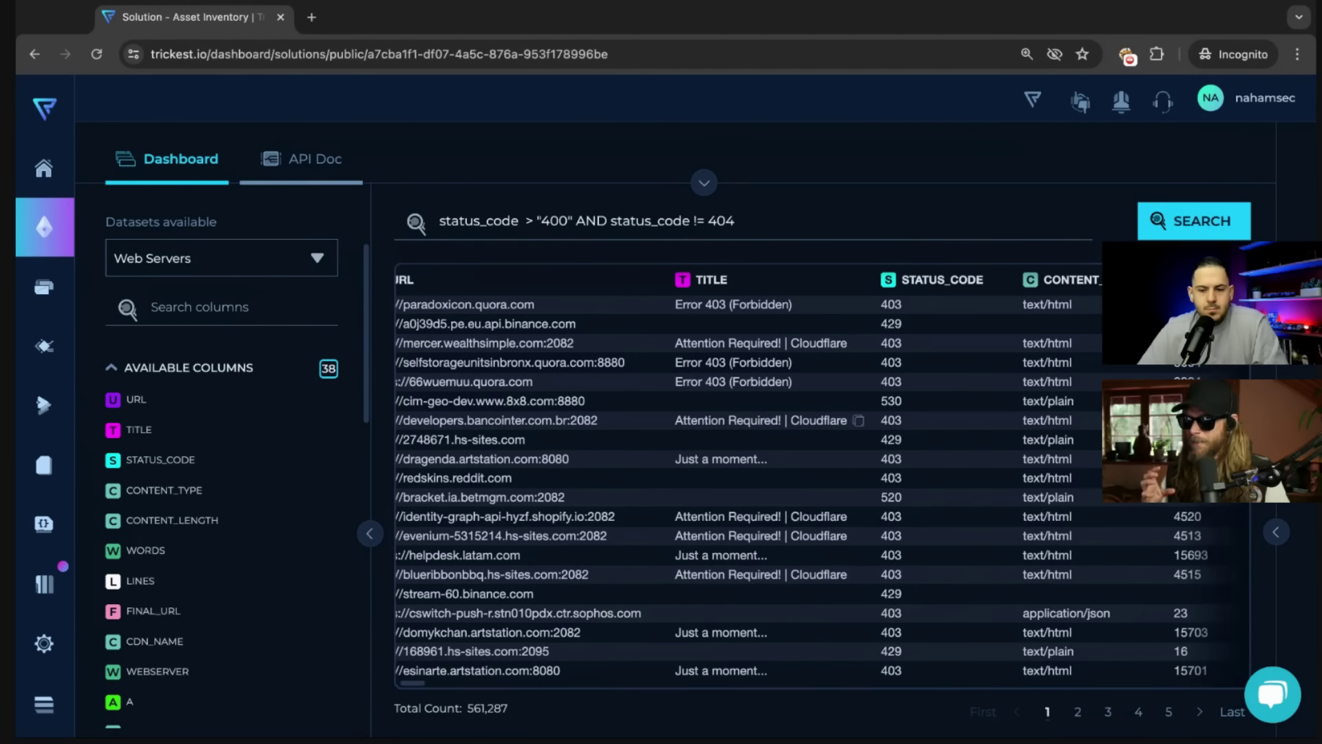
scroll(836, 420, "right", 5)
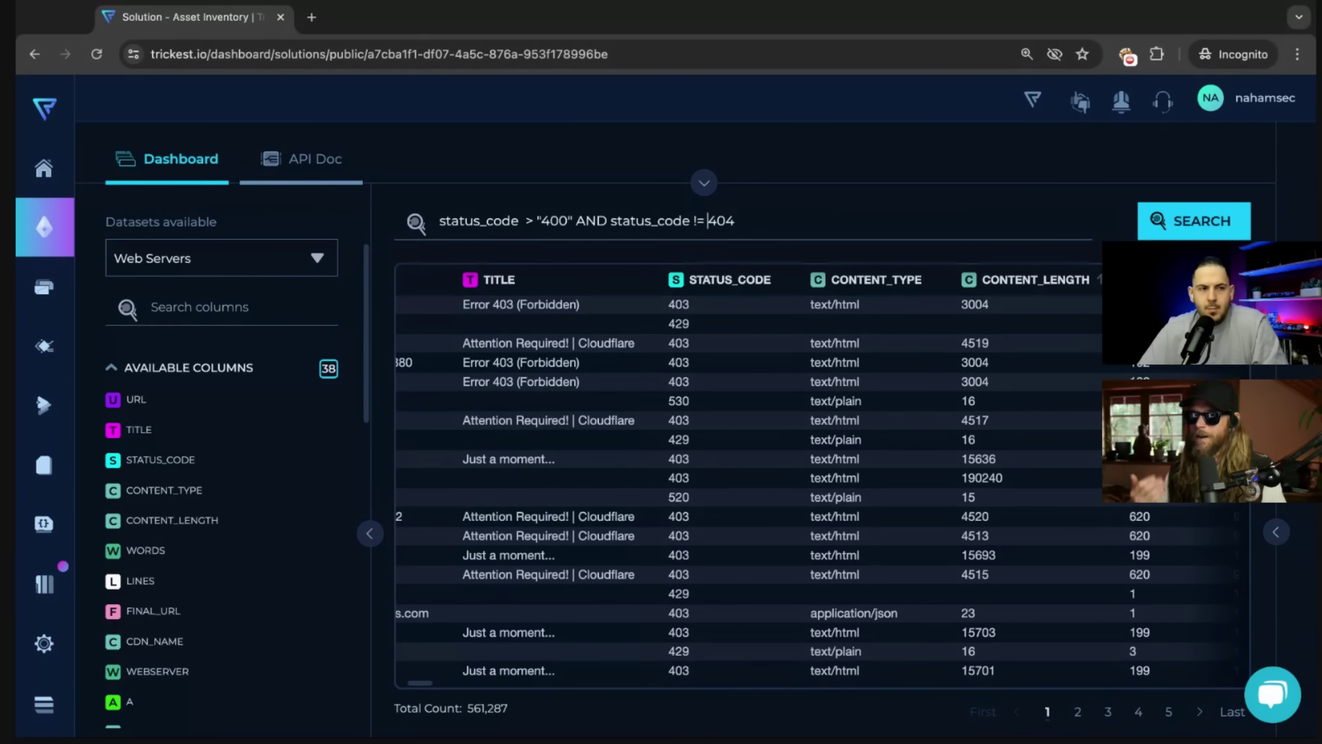
left_click(707, 221)
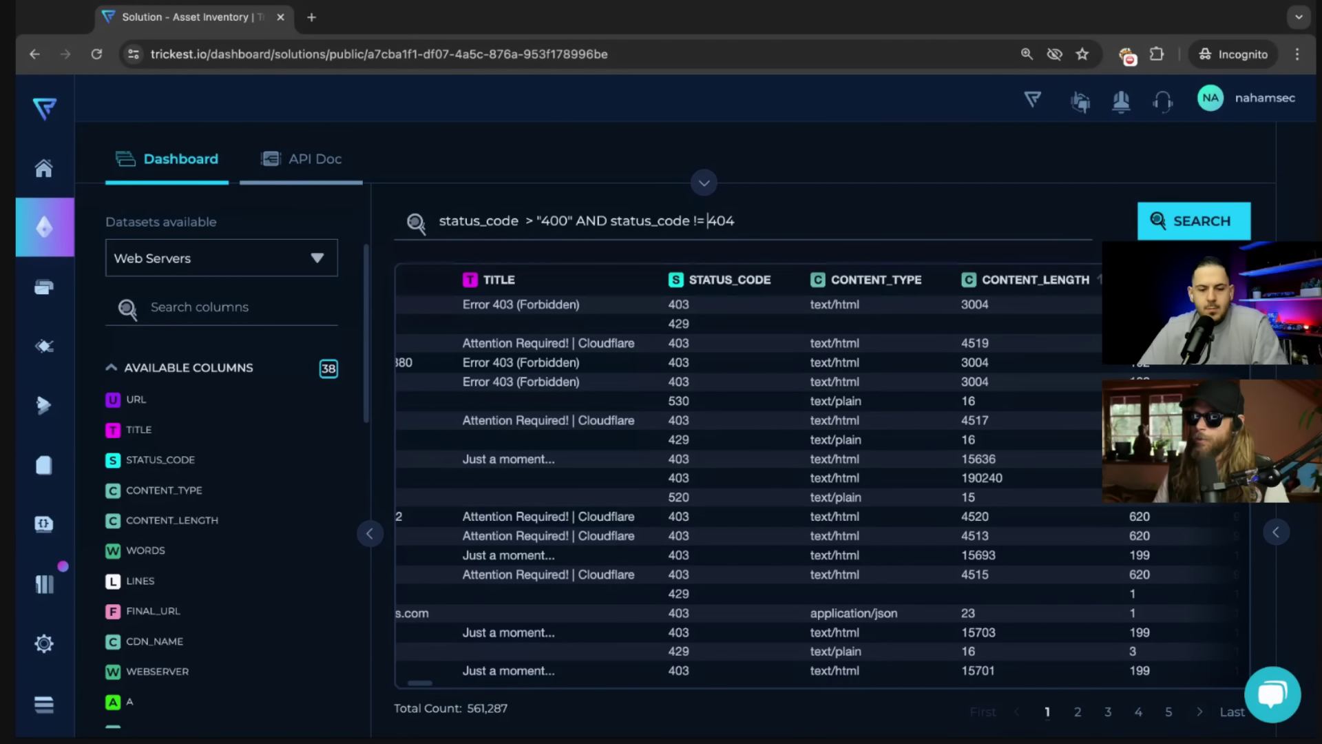
key("Return")
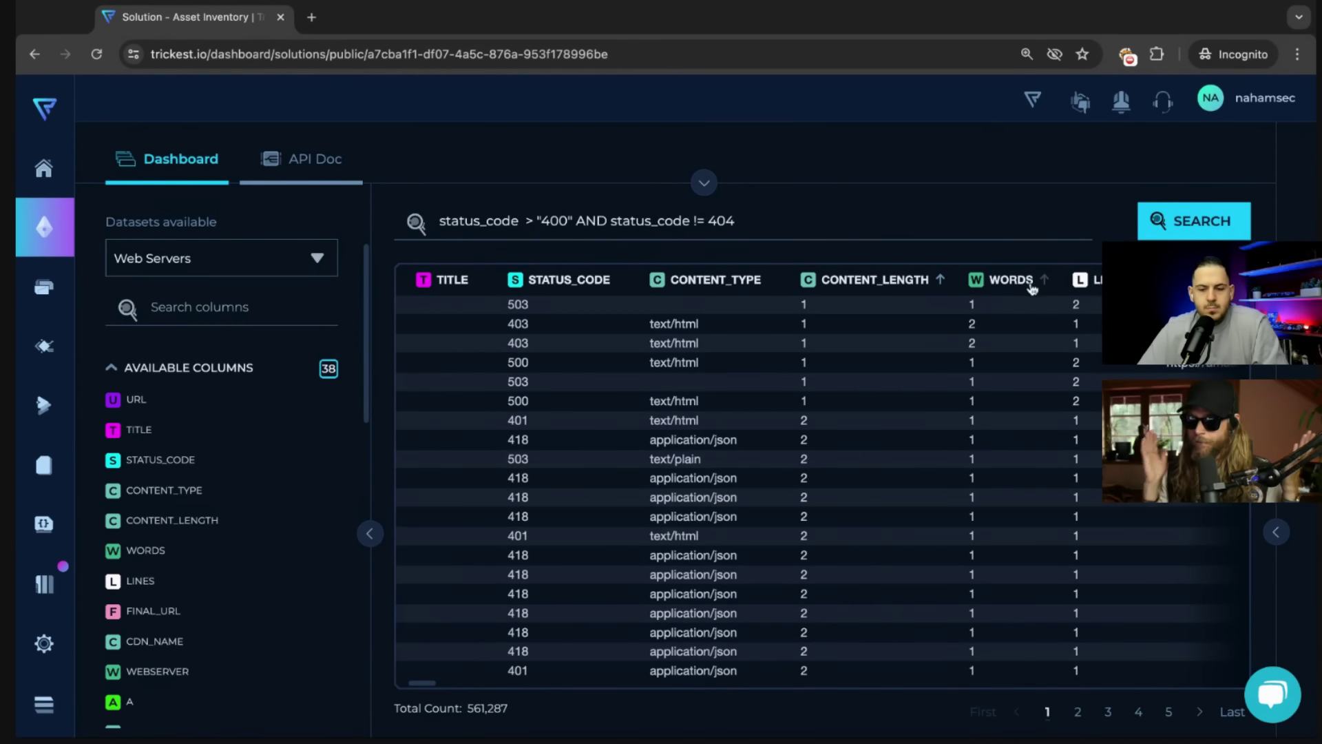
scroll(1026, 290, "right", 5)
scroll(1005, 291, "left", 8)
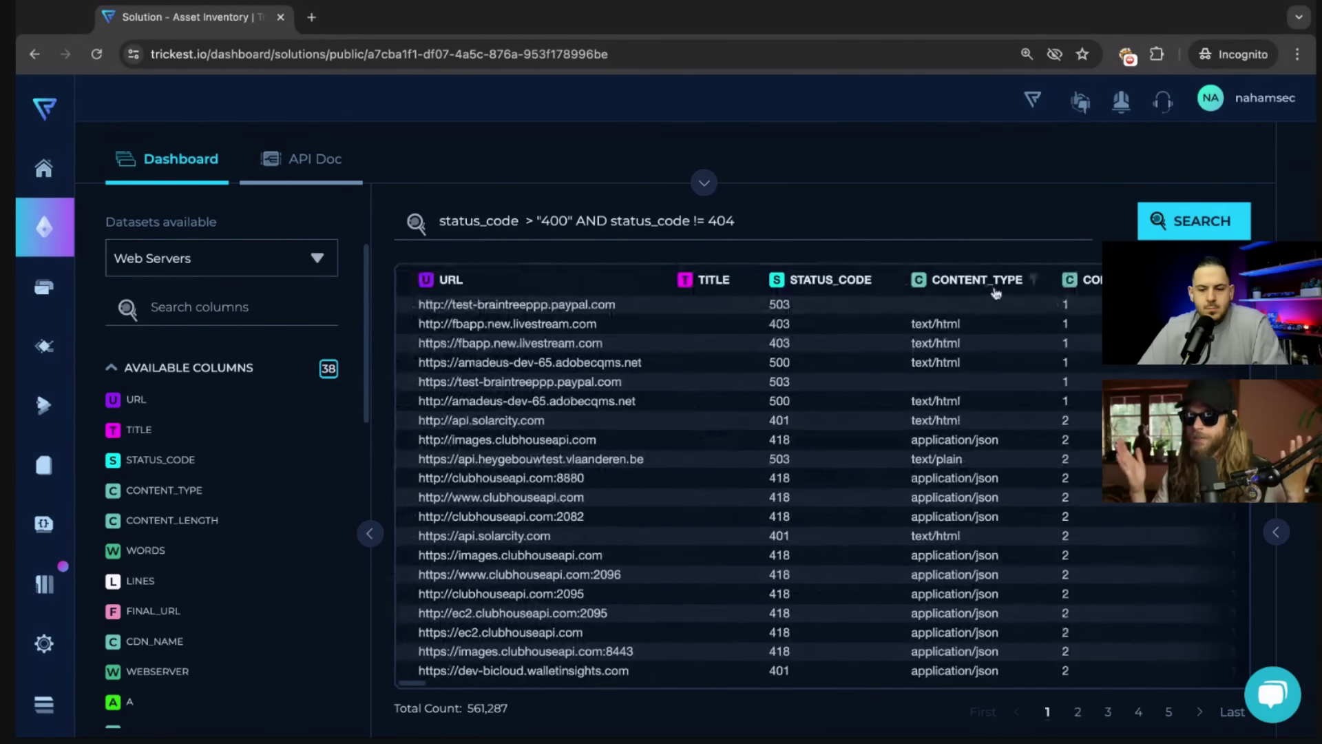
left_click(1109, 284)
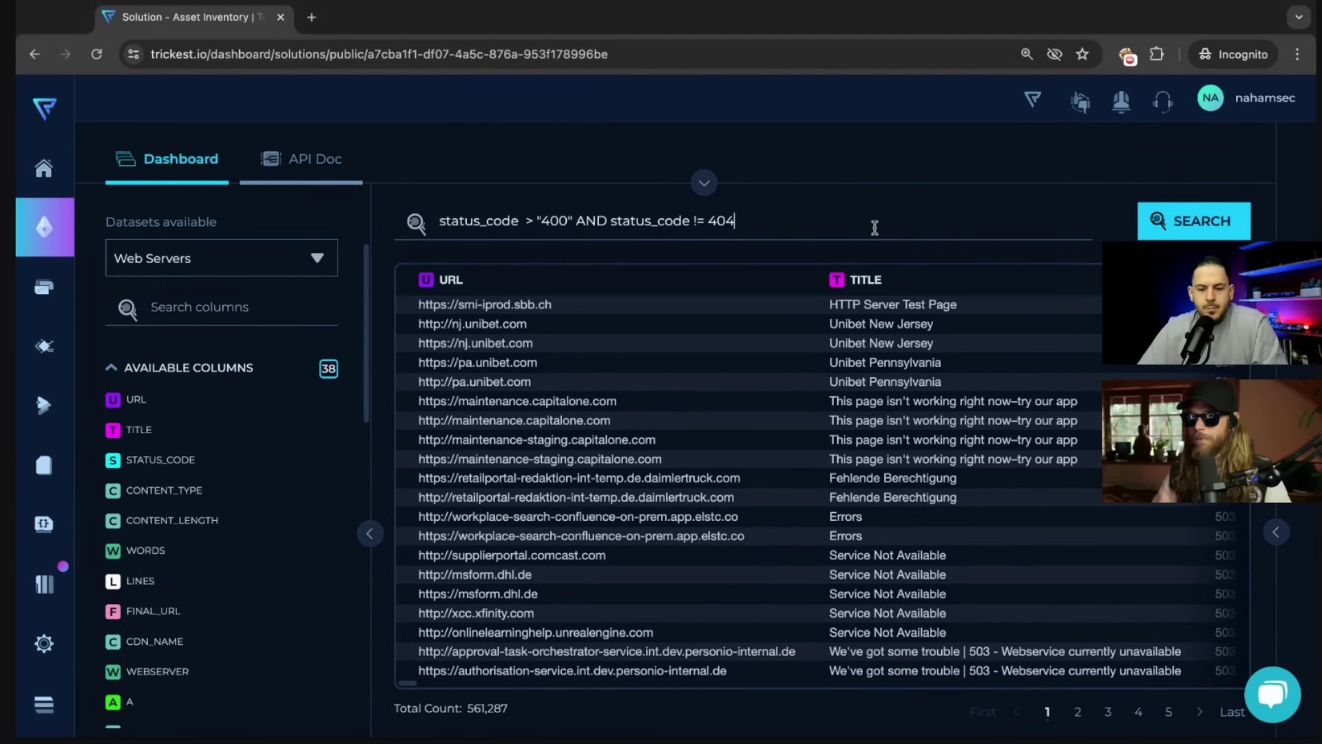
Copy the URL of the result titled HTTP Server Test Page.
scroll(878, 420, "down", 2)
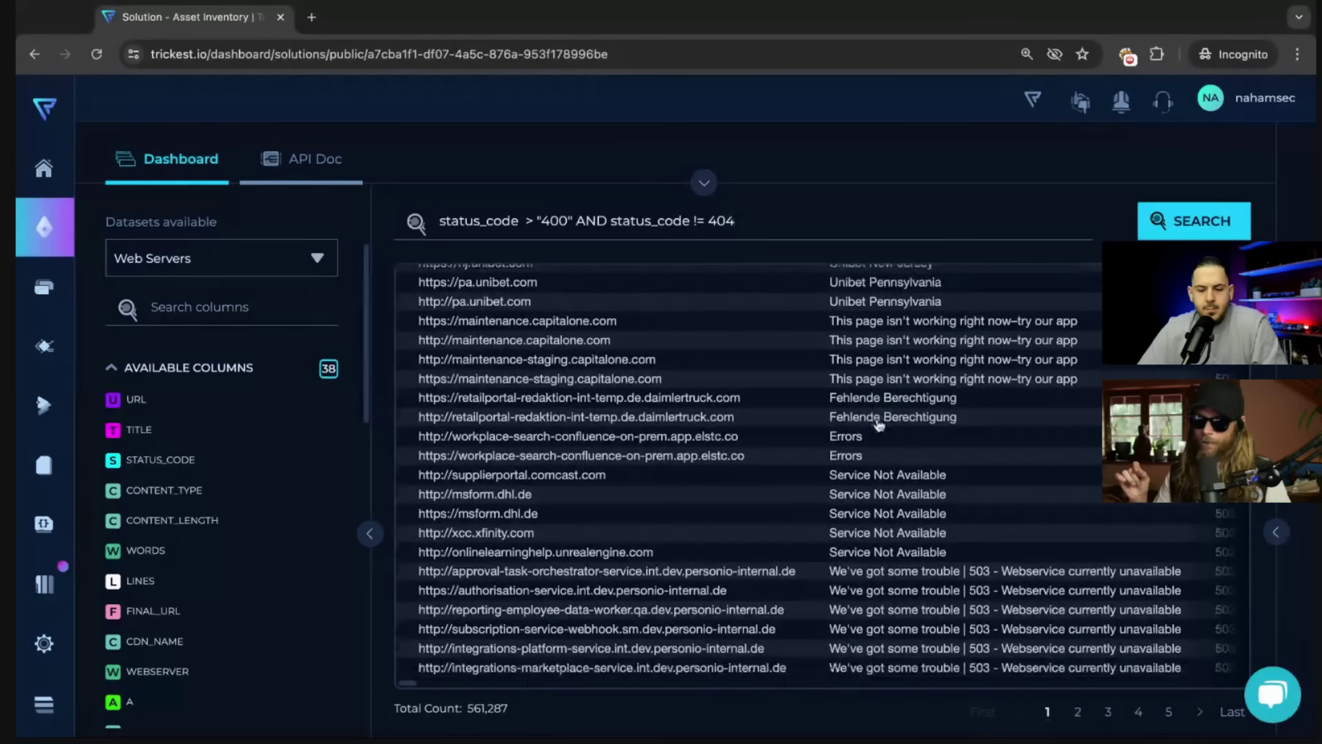
scroll(1002, 637, "up", 2)
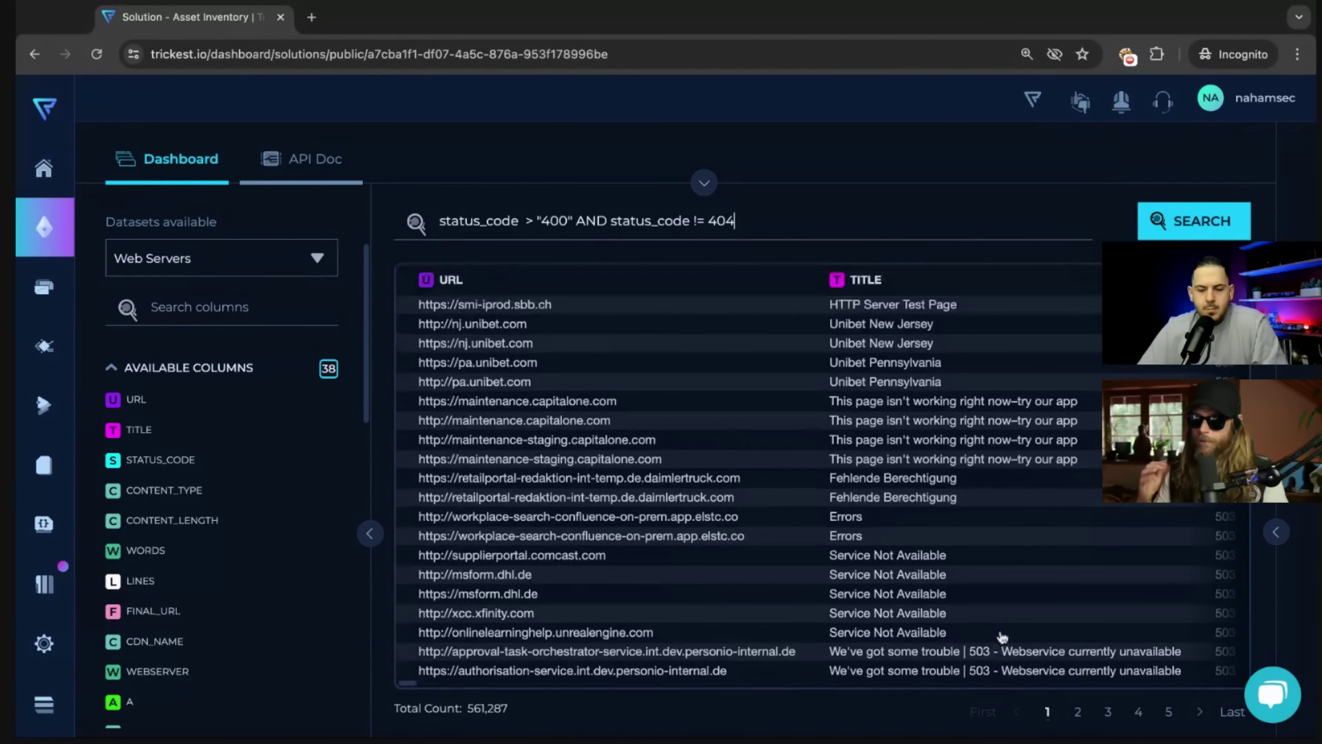
scroll(1002, 637, "right", 3)
scroll(1002, 637, "right", 5)
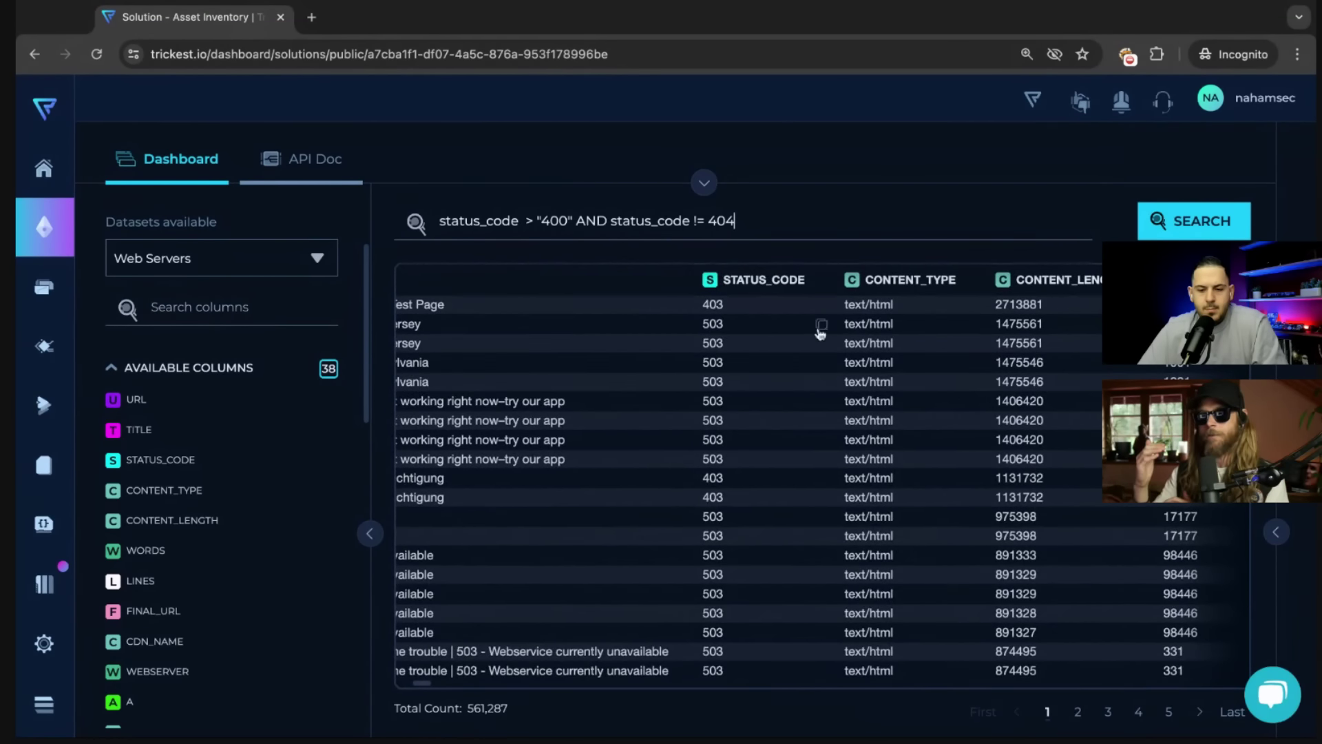
scroll(750, 333, "left", 5)
scroll(754, 333, "left", 4)
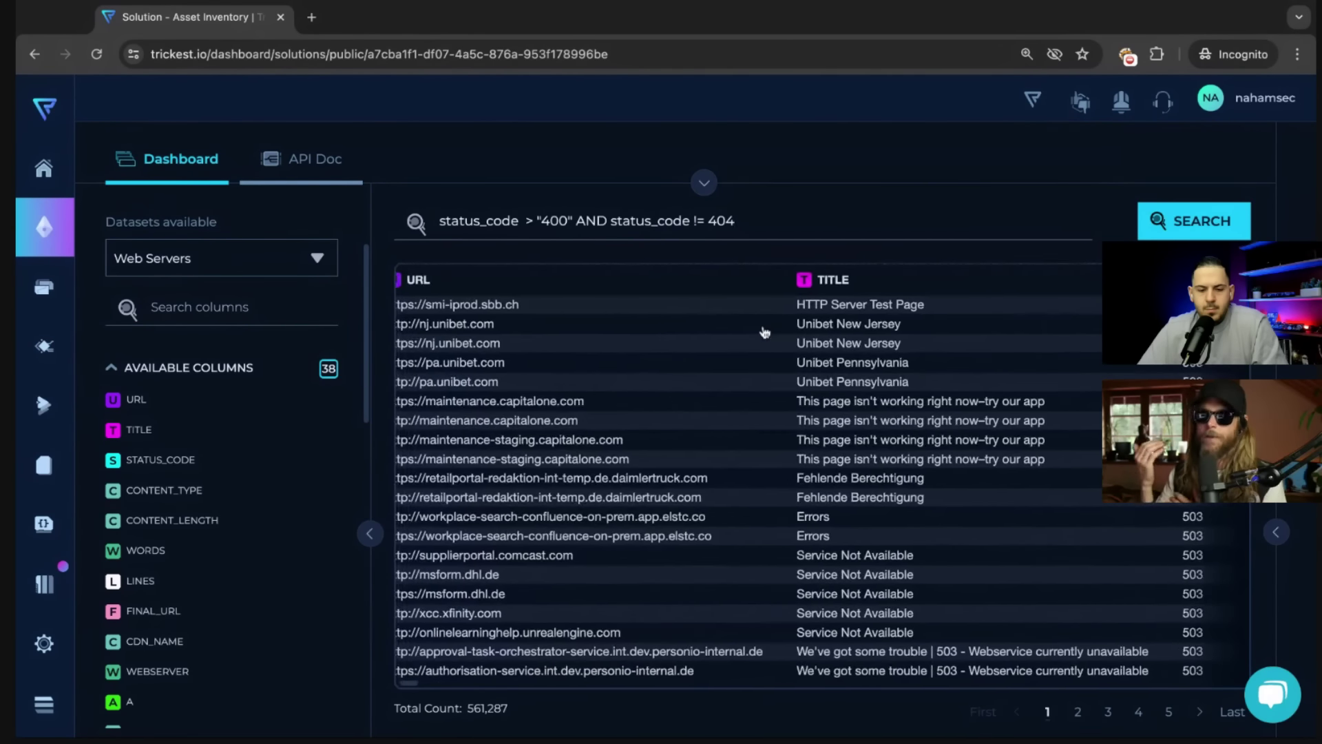
left_click(806, 305)
left_click(806, 305)
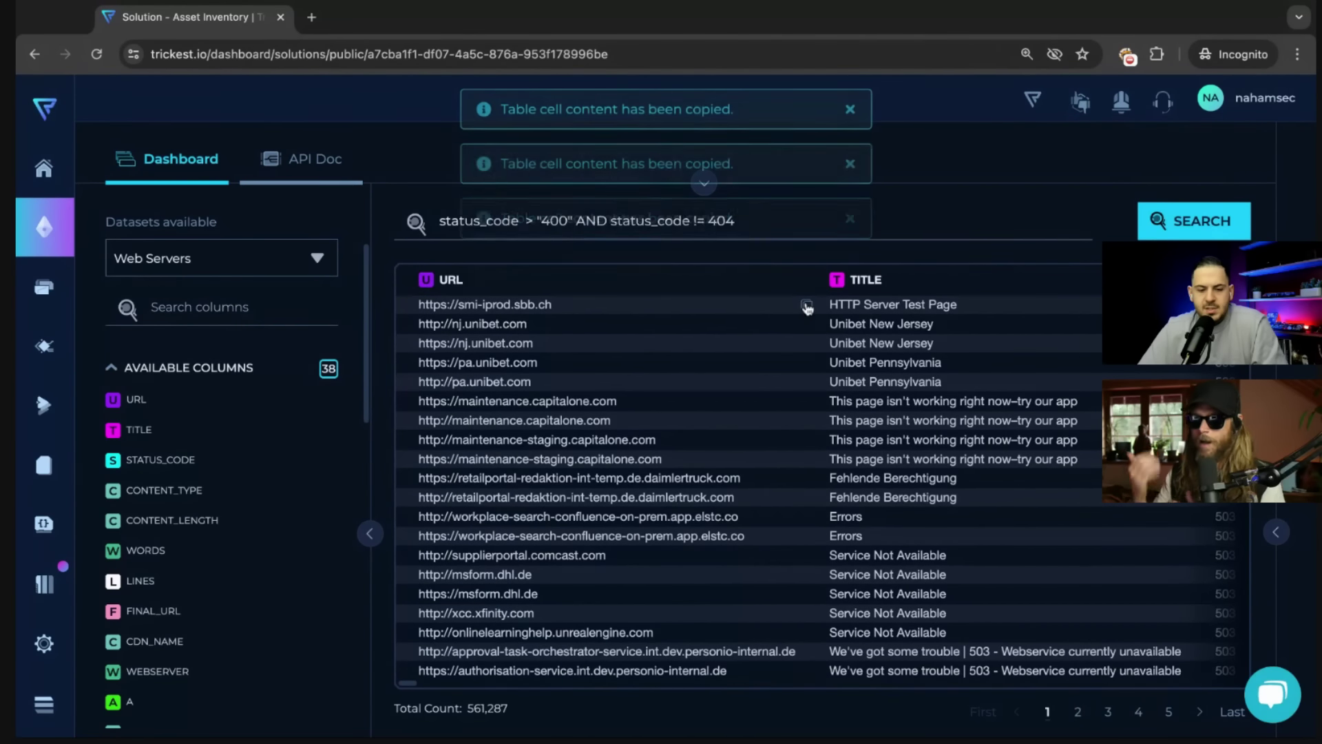
left_click(807, 305)
left_click(806, 305)
left_click(807, 305)
Load the copied smi-iprod.sbb.ch URL in a new browser tab and return to the Asset Inventory tab.
key("ctrl+t")
key("ctrl+v")
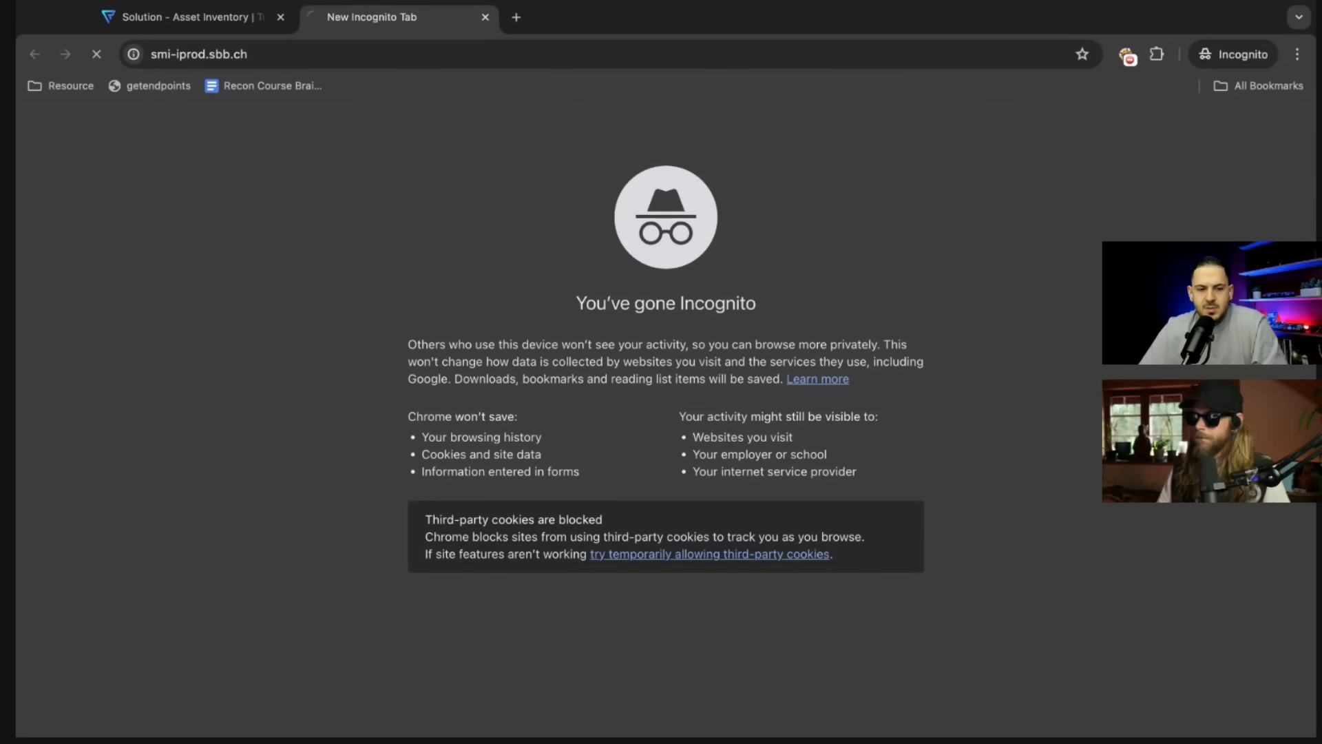
key("Return")
key("ctrl+shift+Tab")
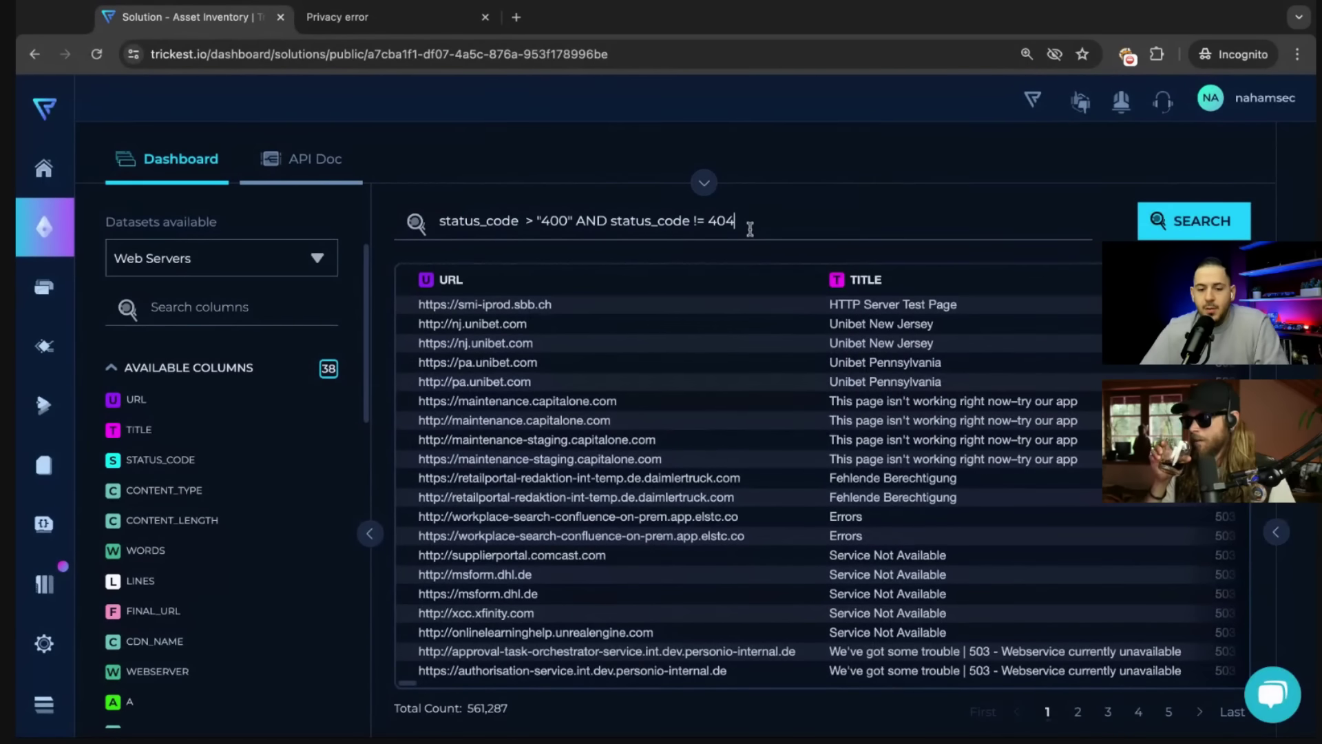
left_click(750, 227)
left_click(615, 224)
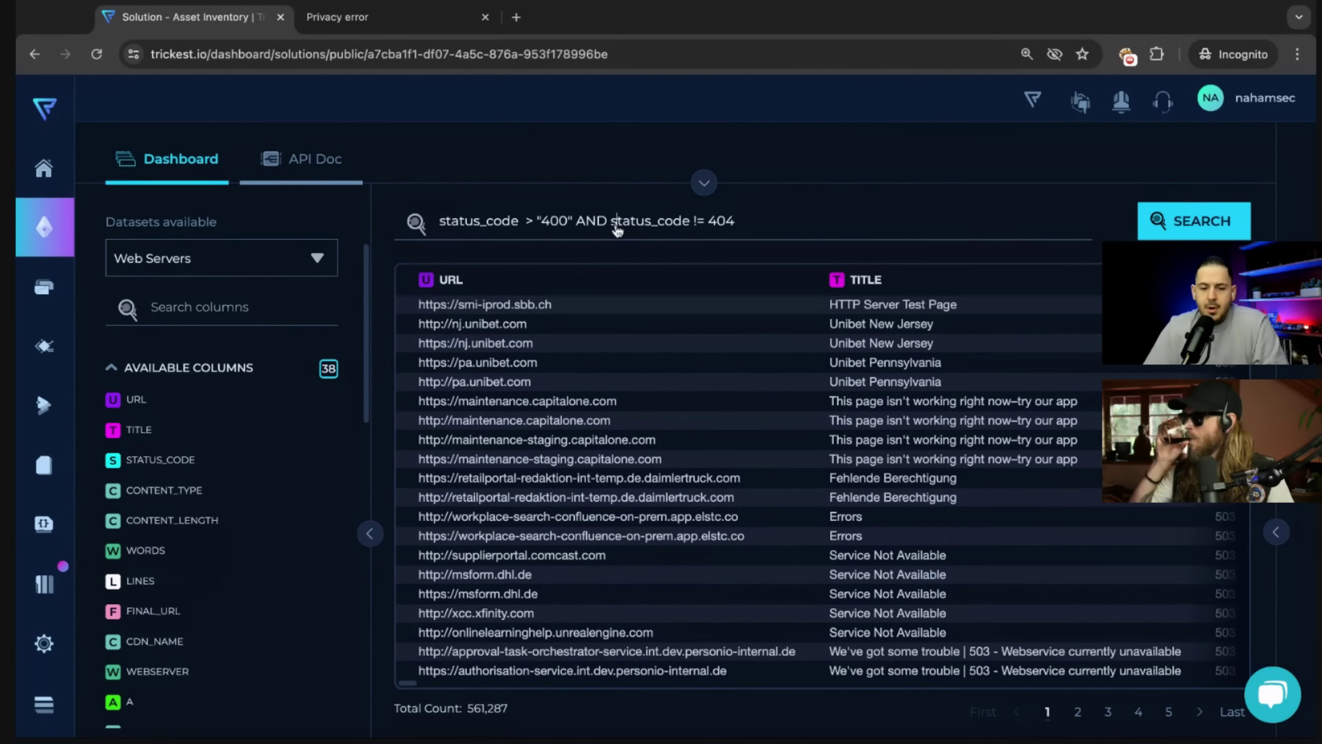
type("(")
key("BackSpace")
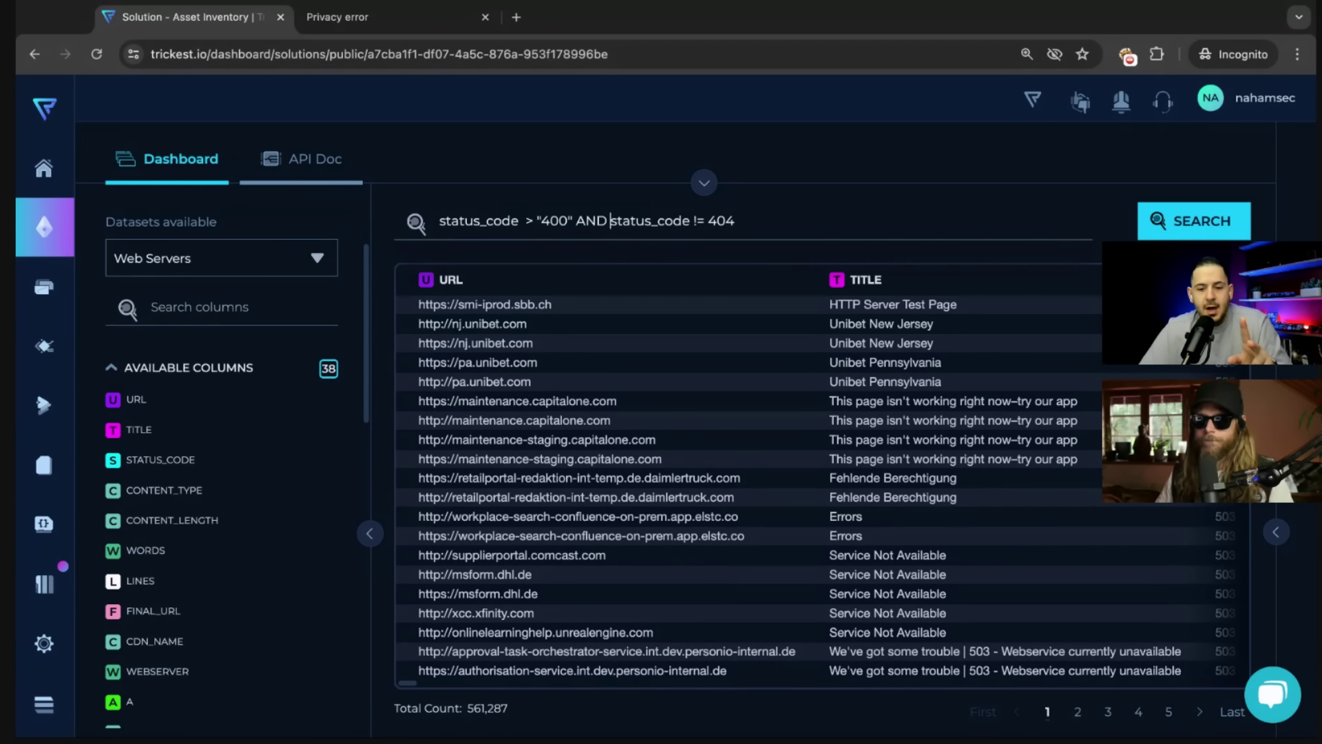
scroll(866, 365, "right", 6)
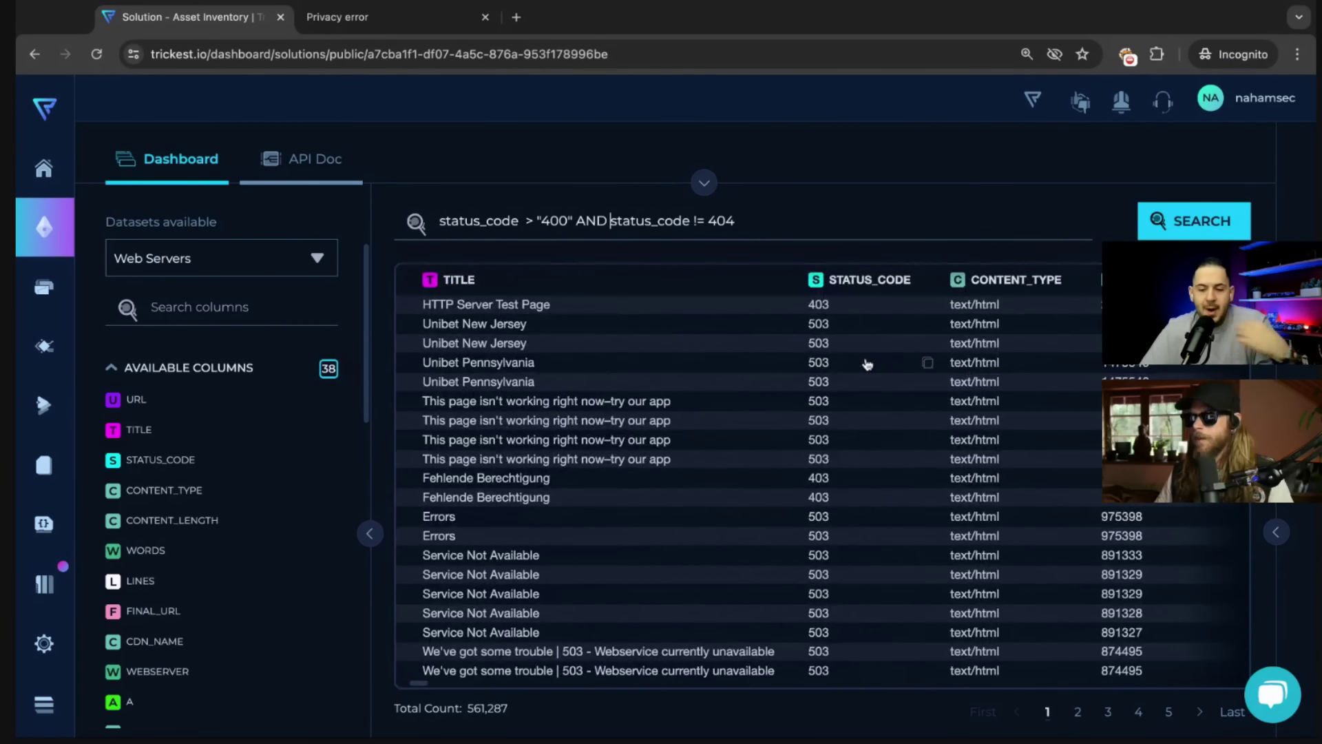
scroll(866, 364, "right", 4)
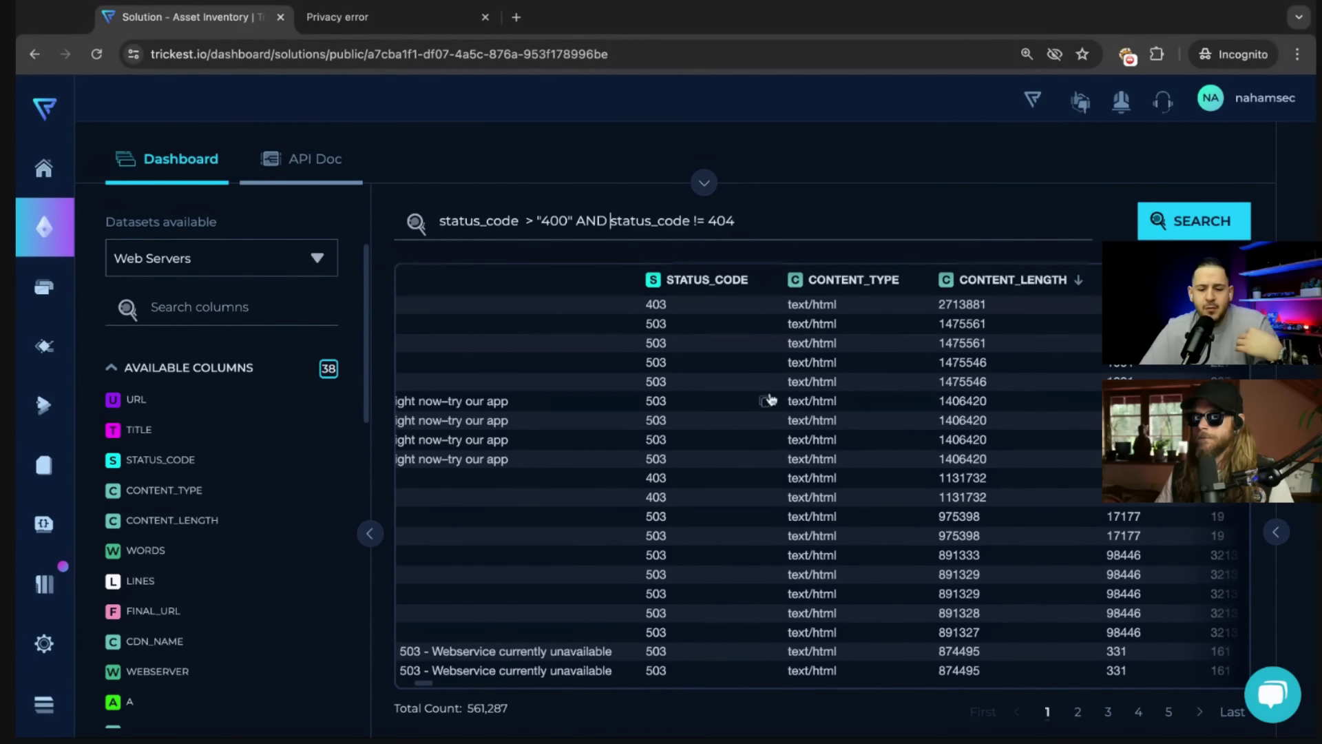
scroll(770, 399, "down", 1)
scroll(769, 399, "up", 1)
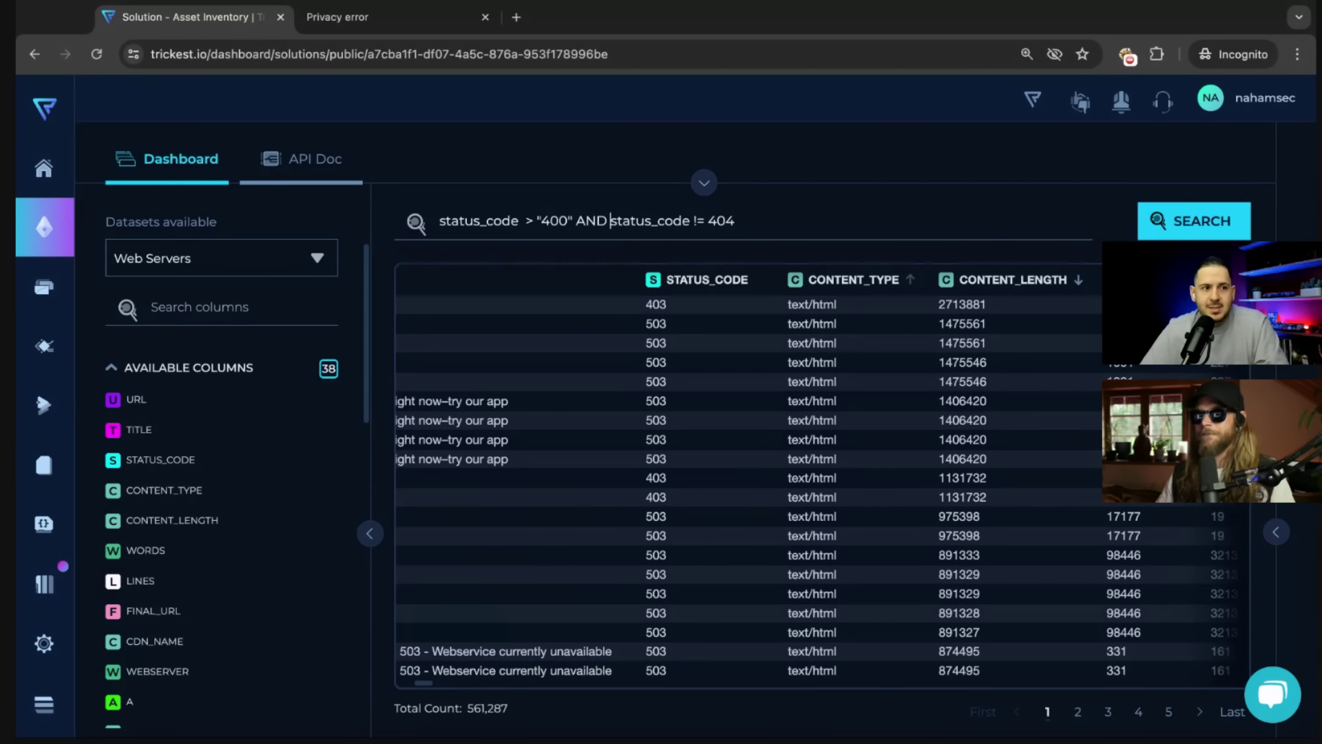
Proceed past the certificate warning for smi-iprod.sbb.ch and look through the whole page.
key("ctrl+Tab")
left_click(456, 441)
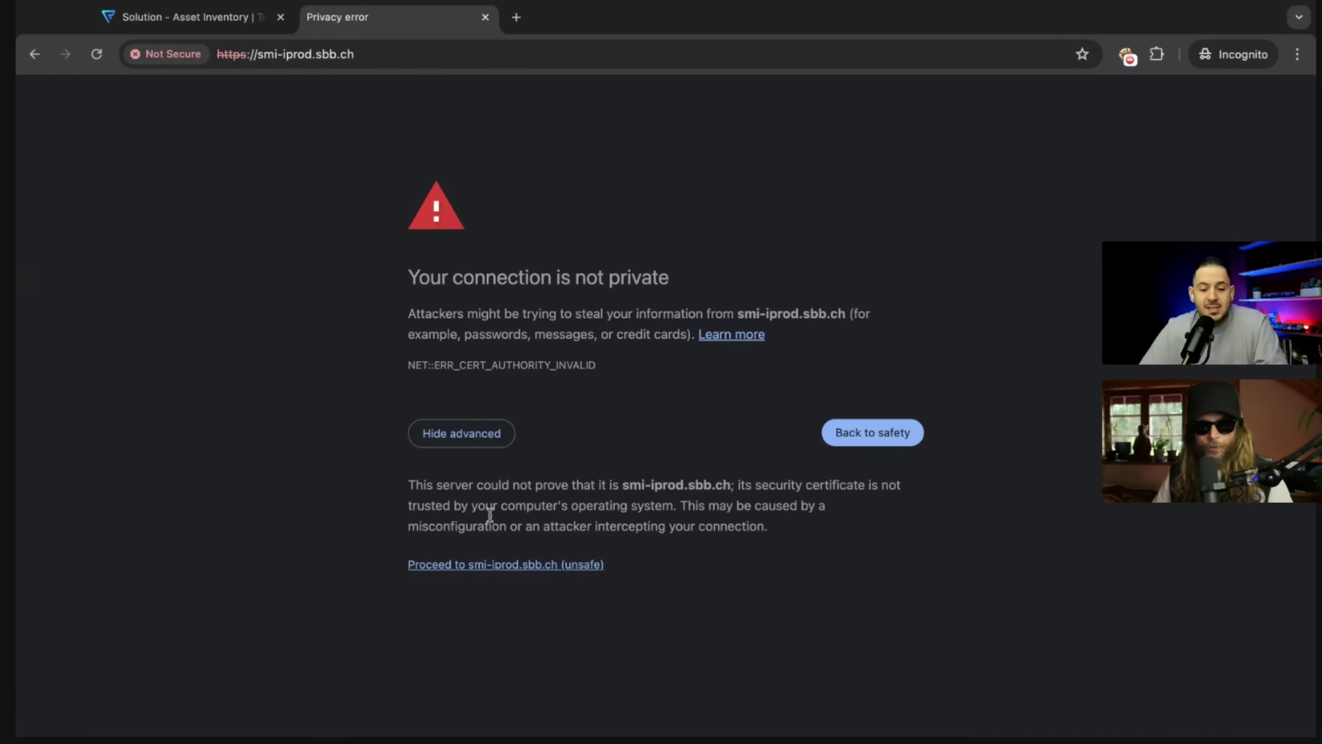
left_click(507, 571)
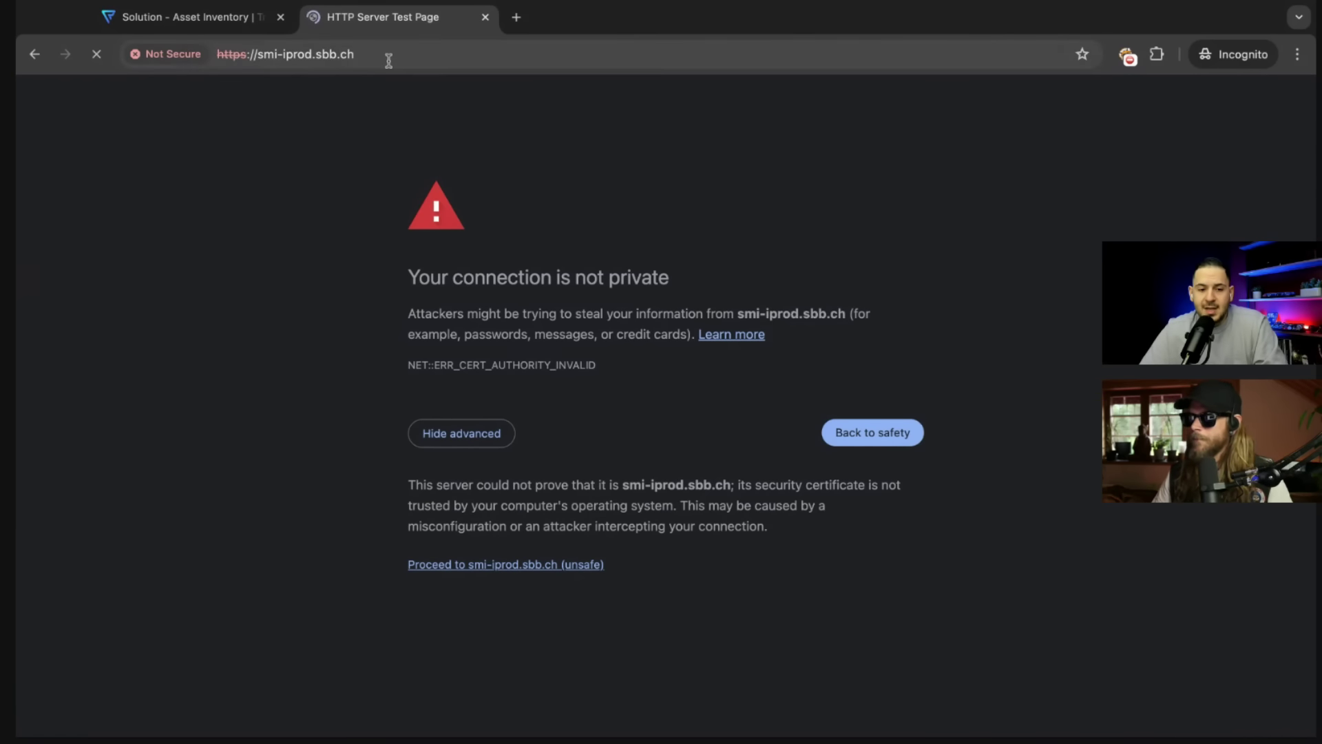
scroll(289, 375, "down", 12)
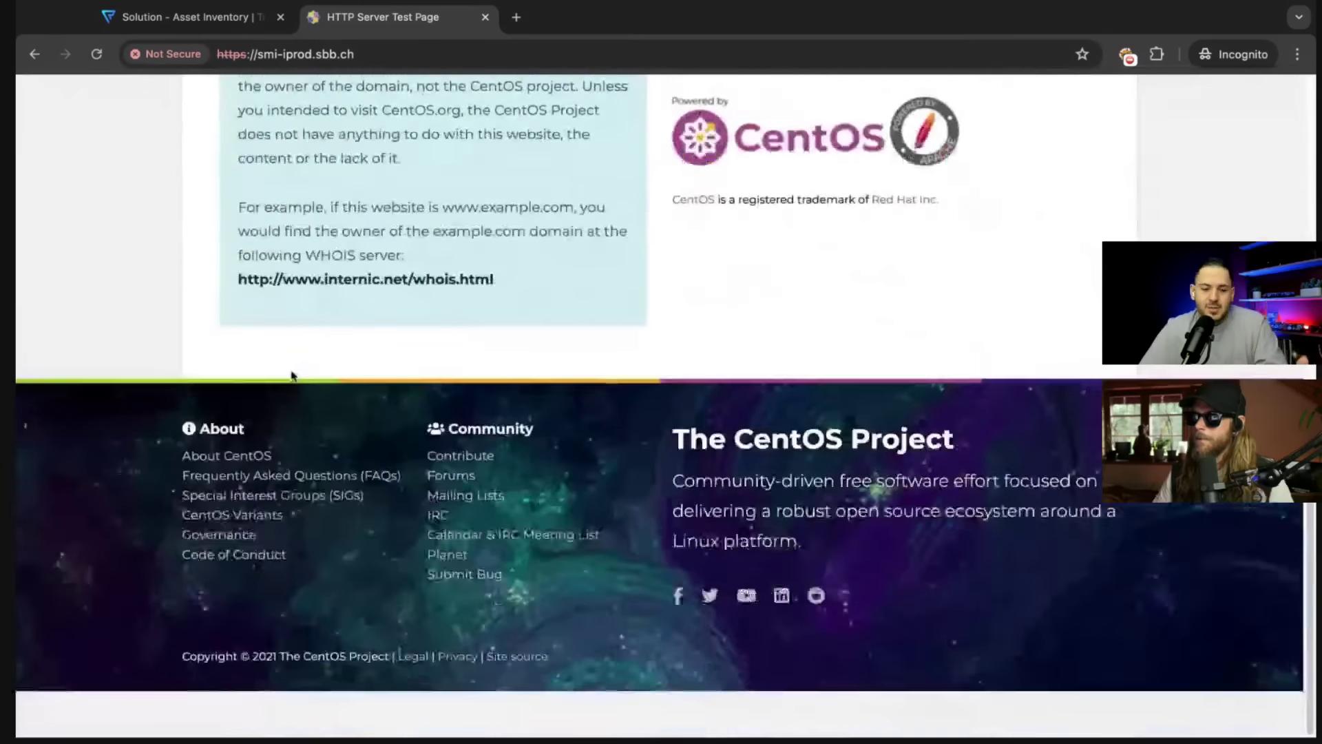
scroll(292, 375, "up", 8)
scroll(292, 376, "up", 4)
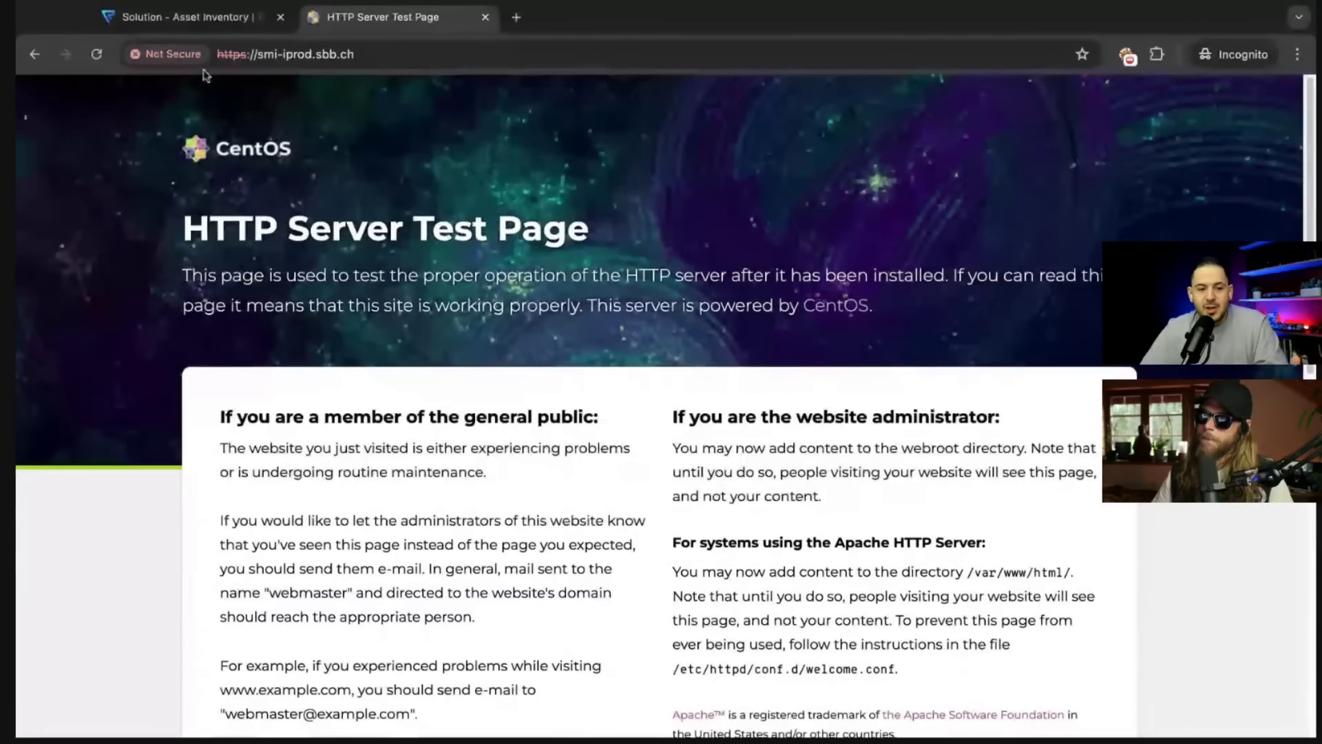
Return to the Asset Inventory results and examine the URLs, titles and status codes on the first page.
left_click(234, 20)
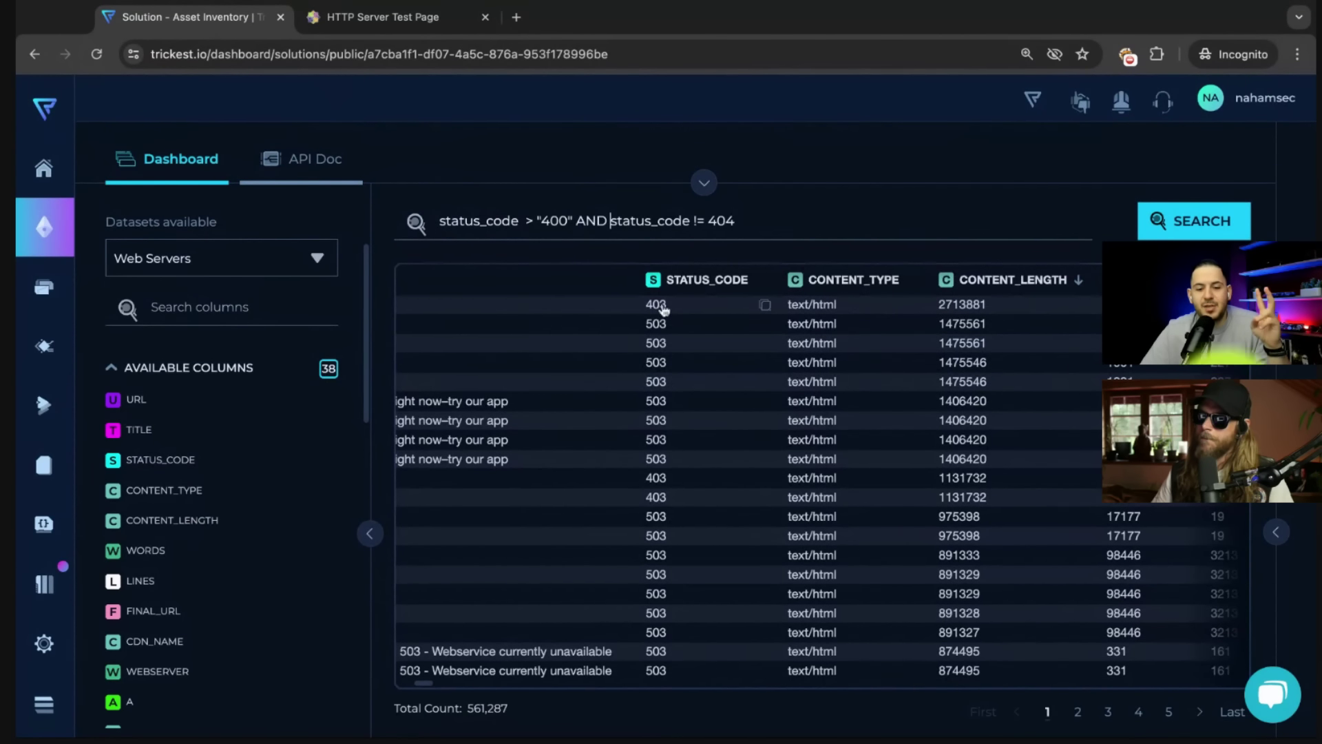
scroll(663, 310, "left", 10)
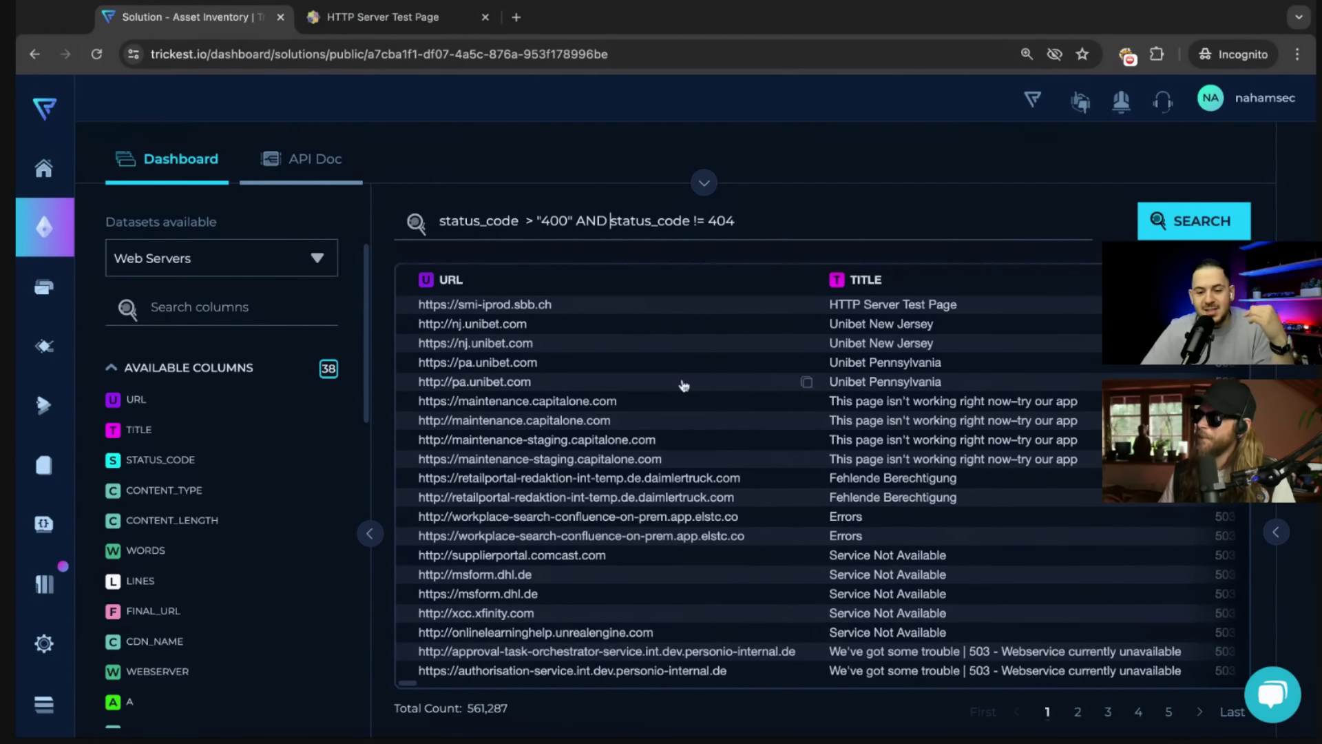
scroll(710, 475, "down", 2)
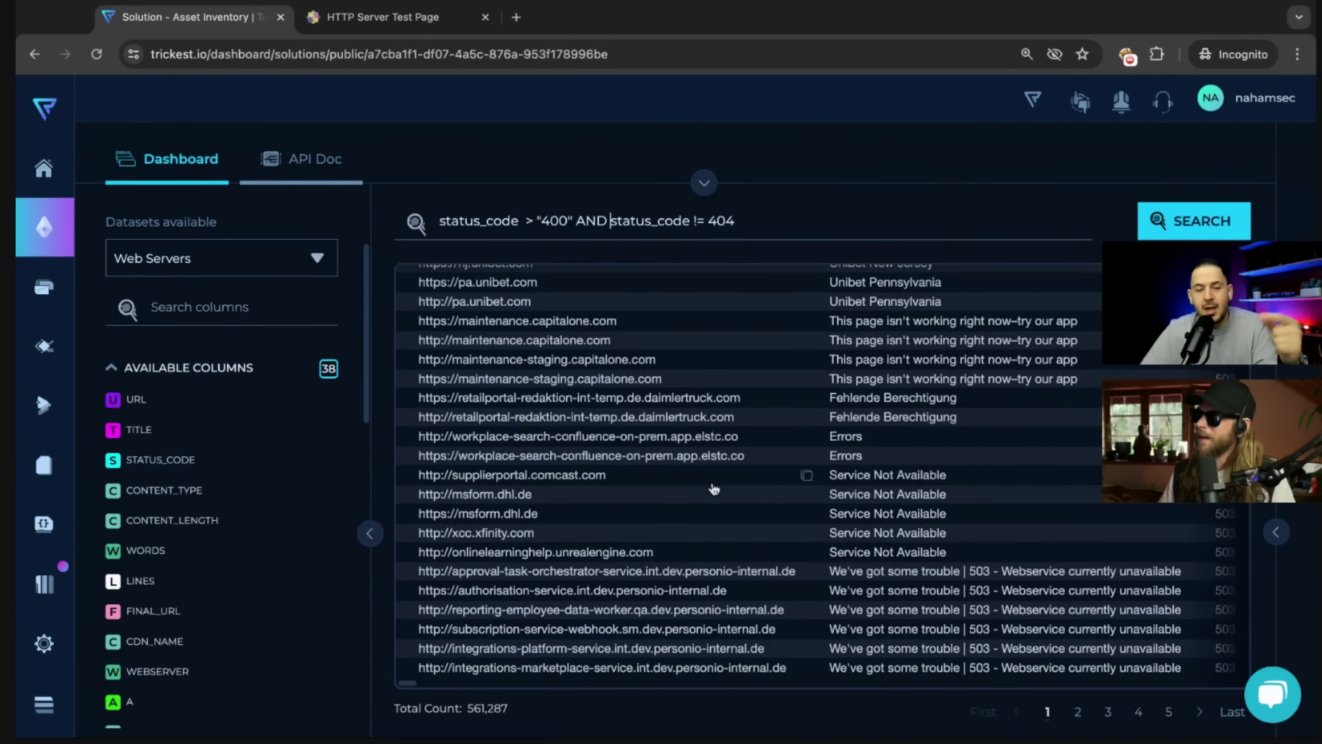
scroll(714, 488, "up", 2)
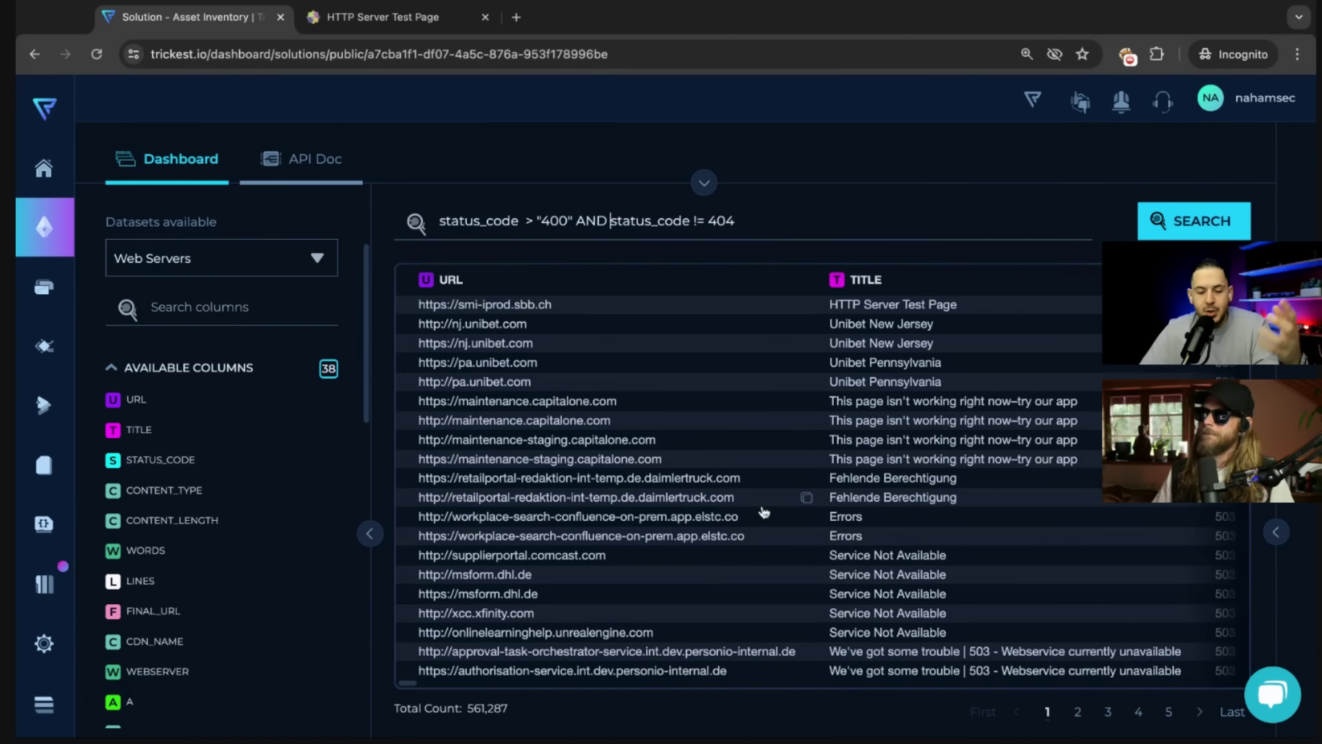
scroll(784, 513, "down", 1)
scroll(792, 533, "down", 1)
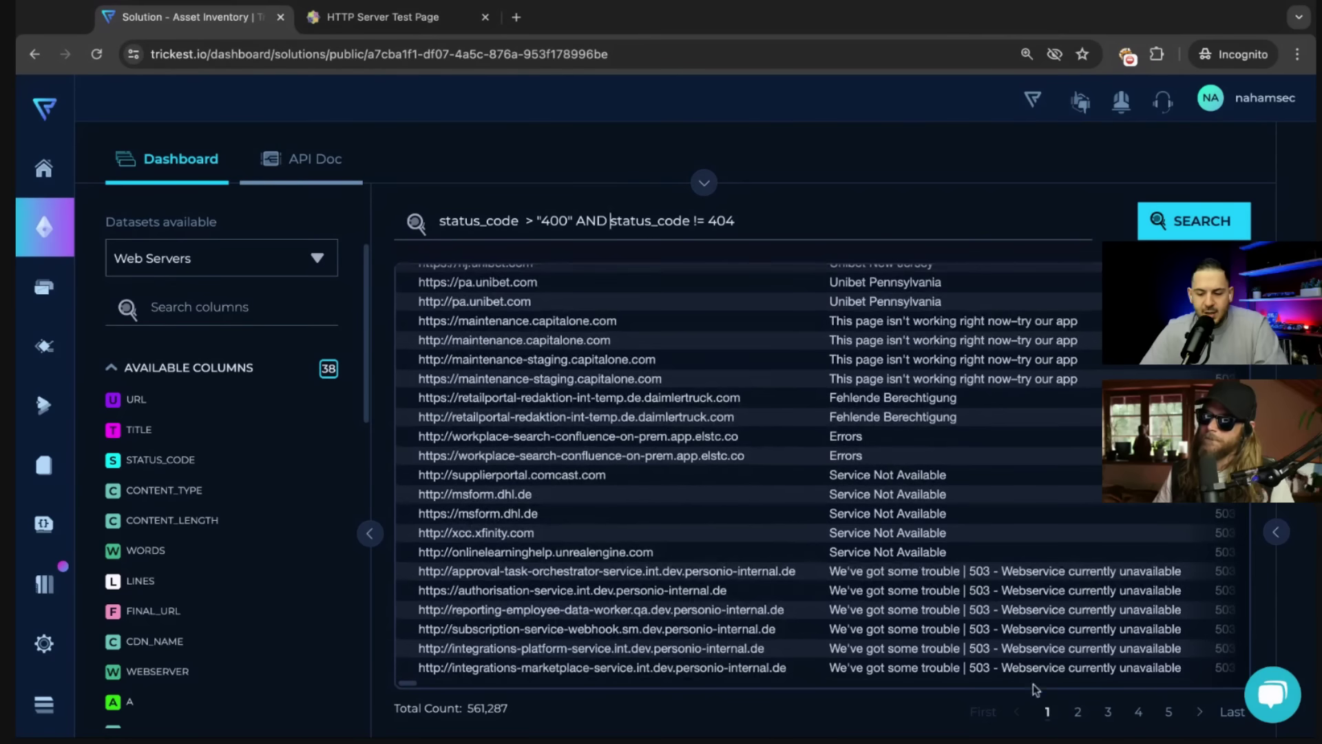
scroll(1039, 552, "up", 2)
scroll(1039, 551, "right", 3)
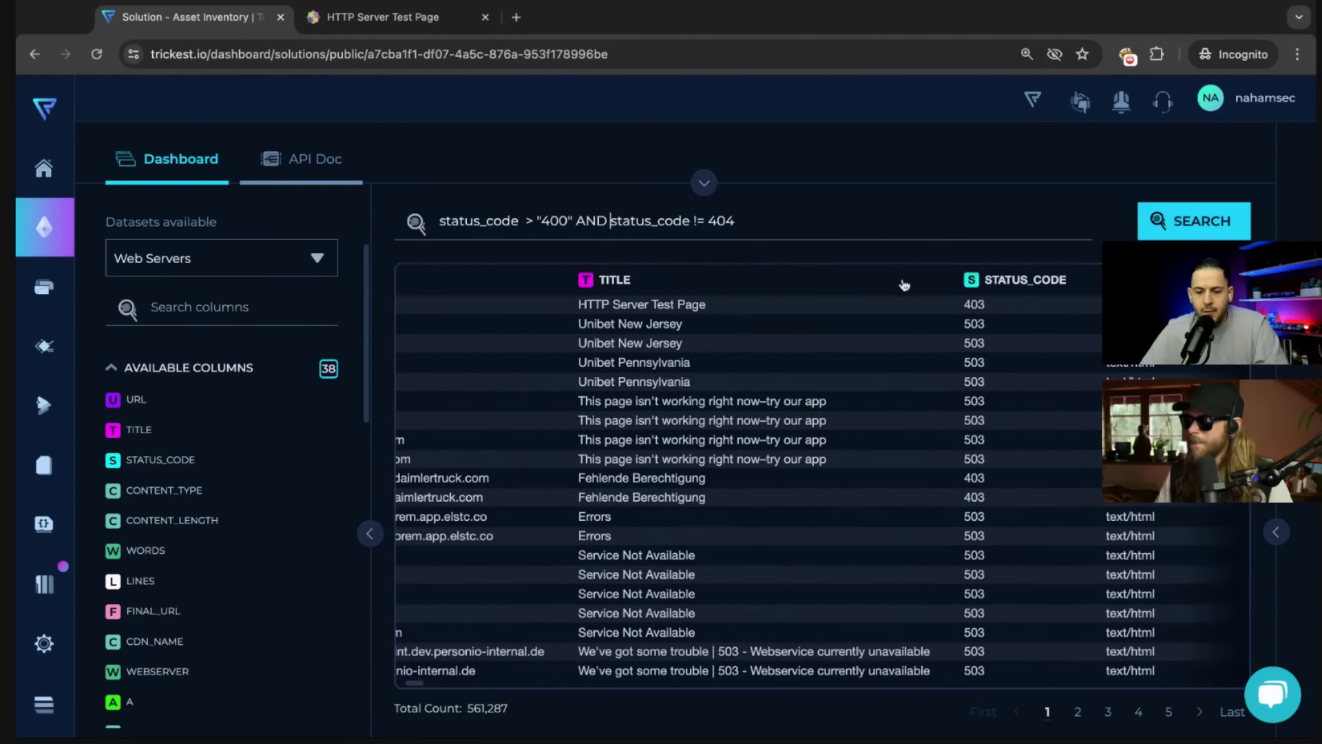
scroll(962, 387, "right", 1)
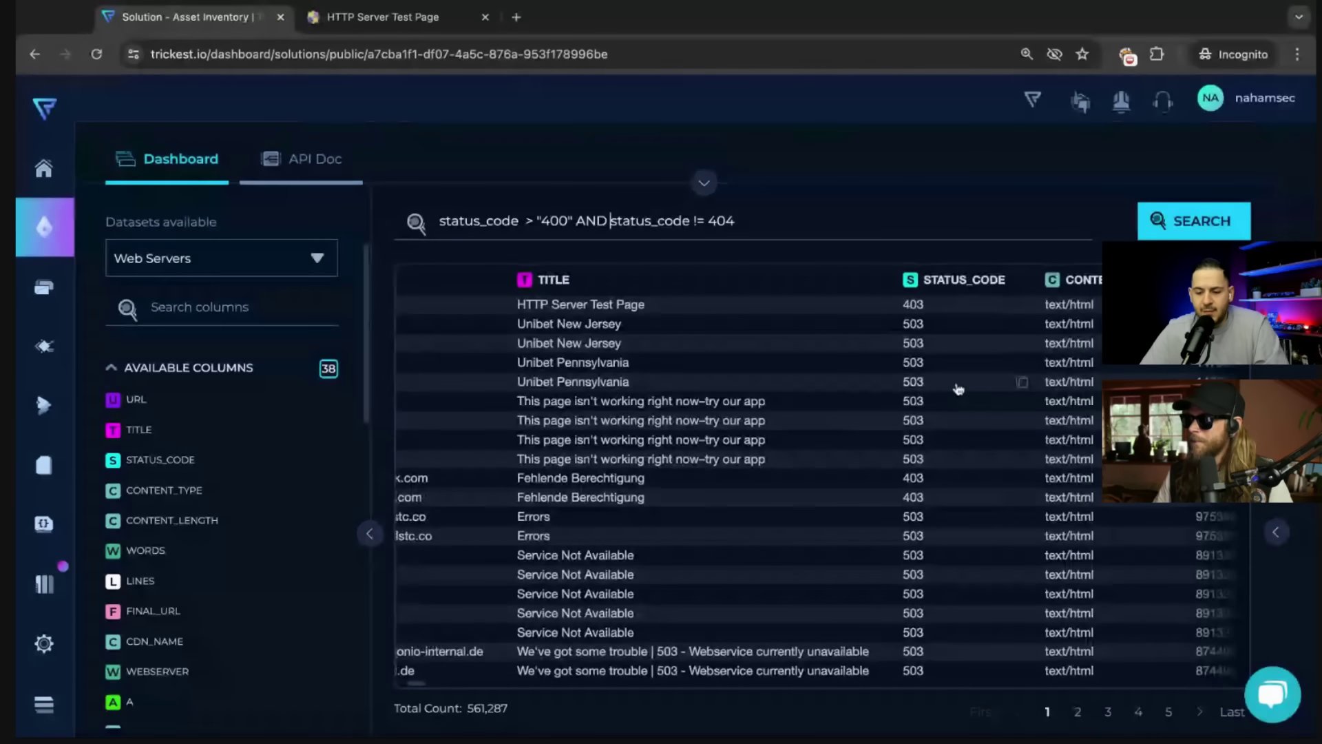
Go to page 2 of the results and check the URLs and titles listed there.
left_click(1078, 712)
scroll(730, 513, "left", 4)
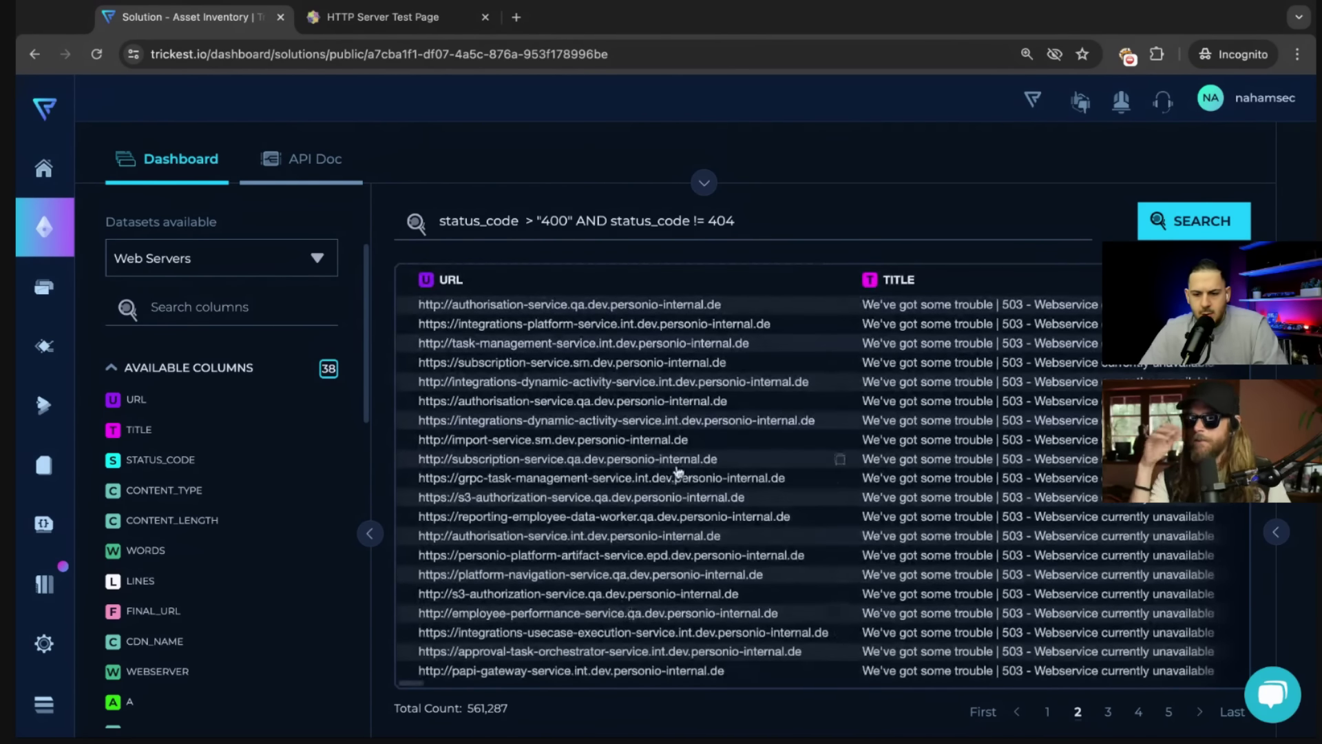
scroll(675, 468, "right", 2)
Extend the search query with the condition AND title ~ "We've got some trouble".
left_click(796, 227)
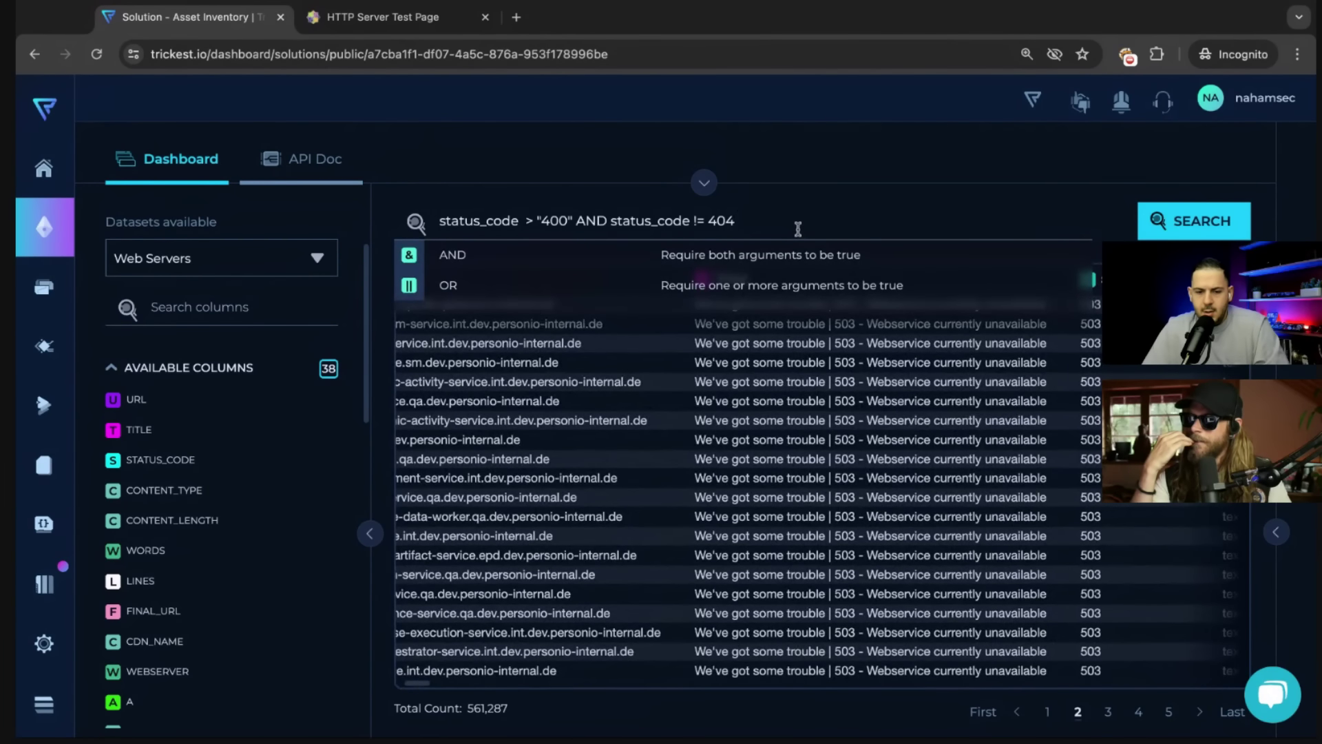
type("AND")
key("BackSpace")
type("D")
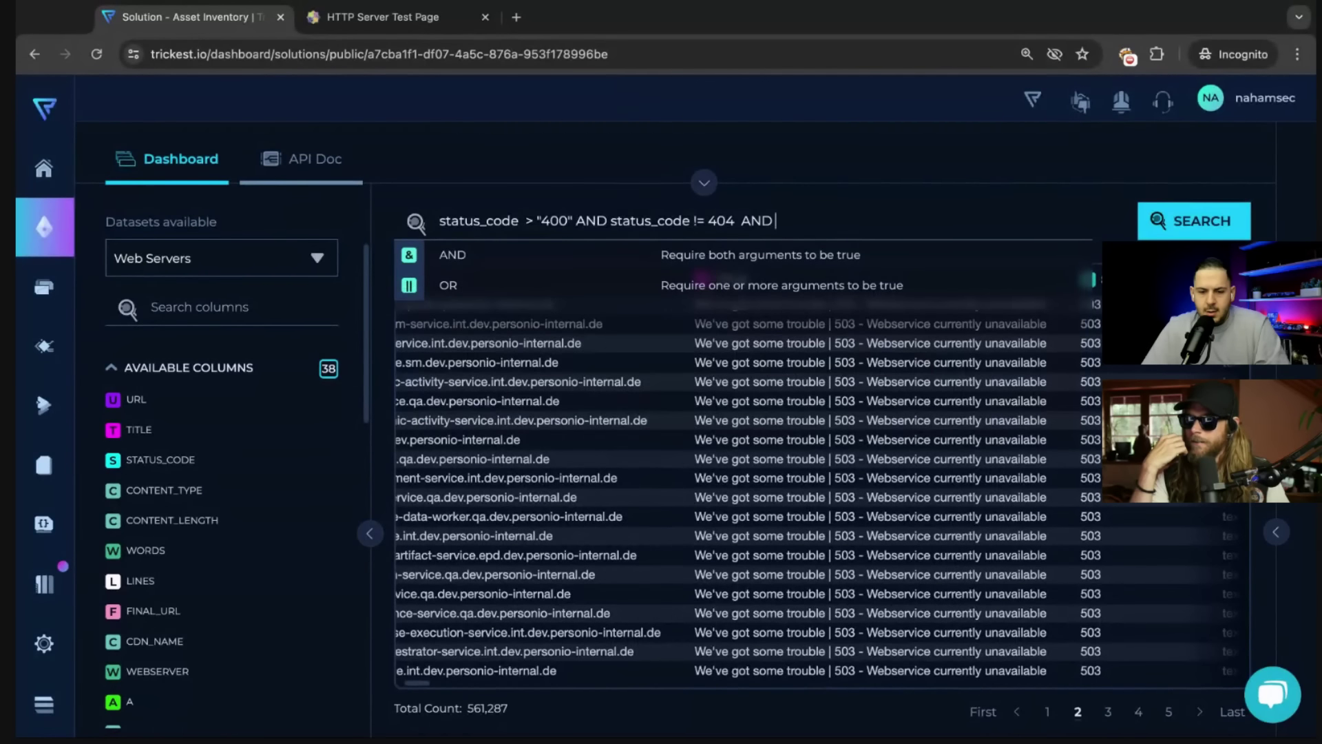
type(" Title")
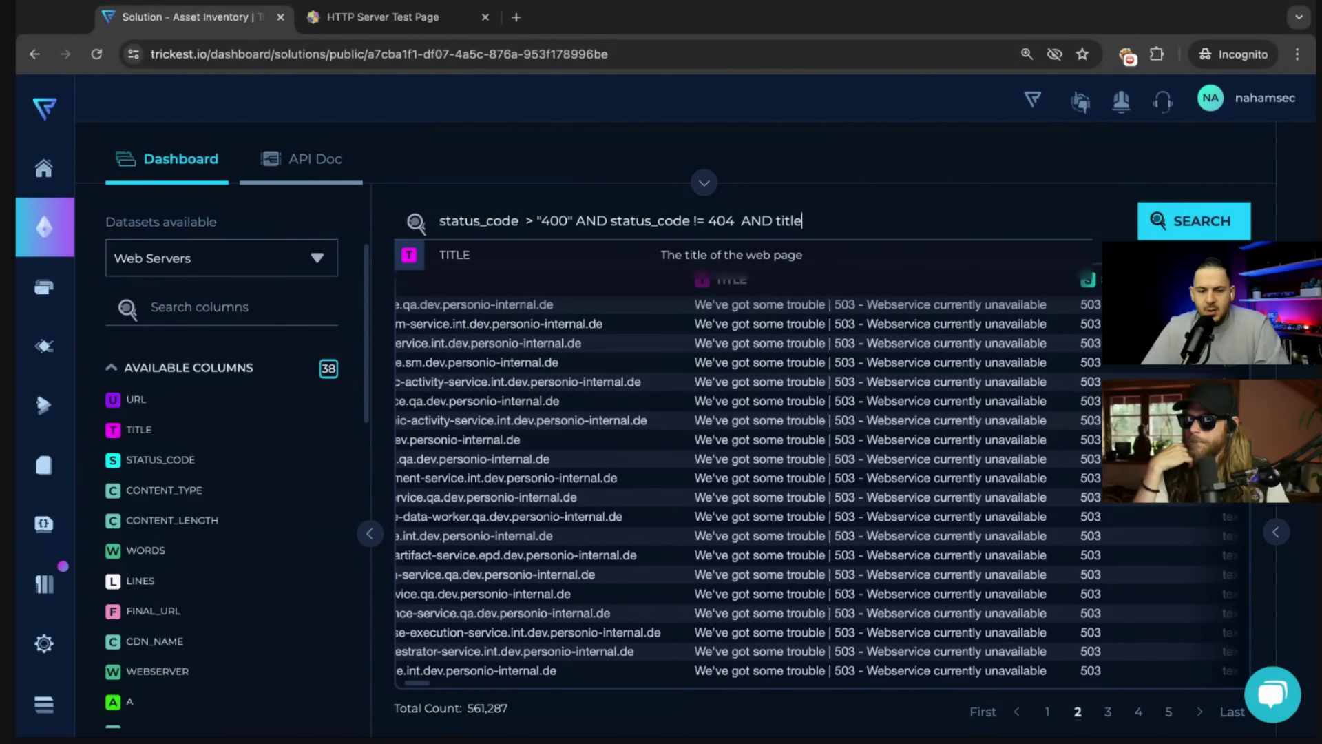
left_click(760, 265)
type("~")
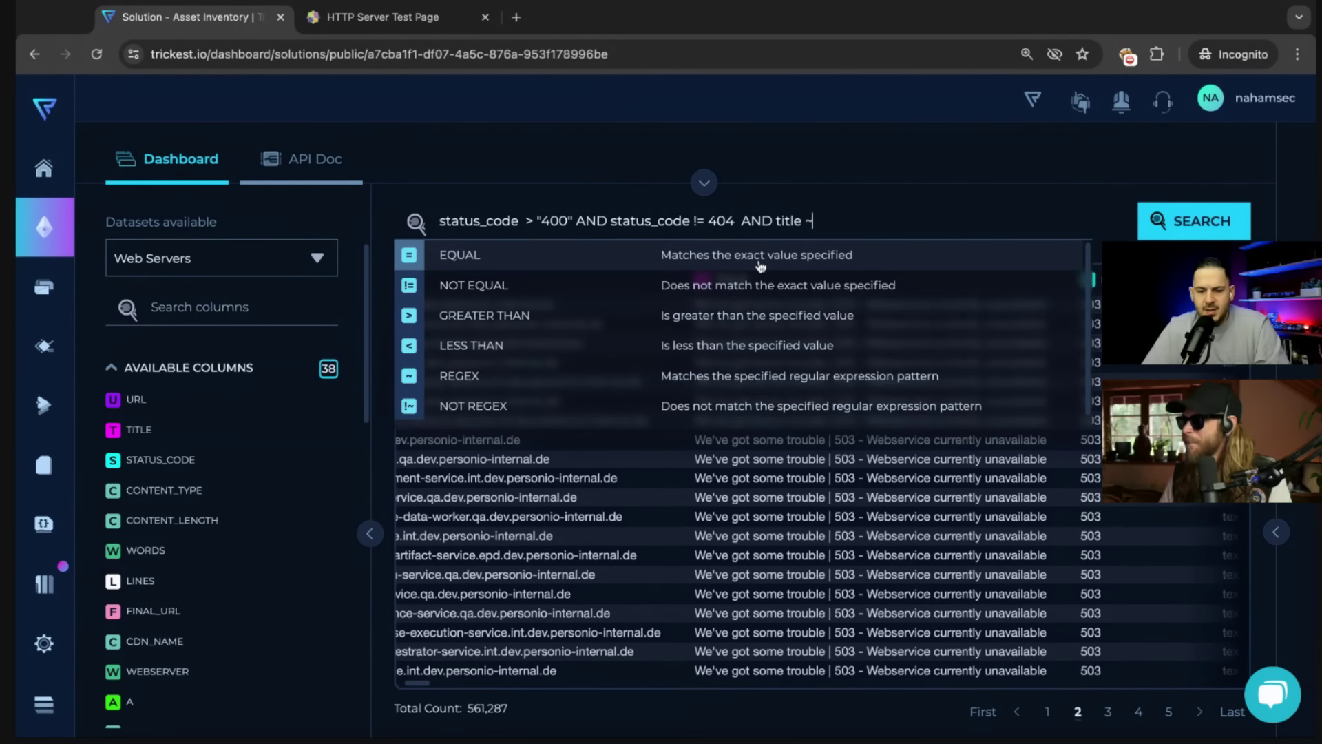
type(" \"We've G")
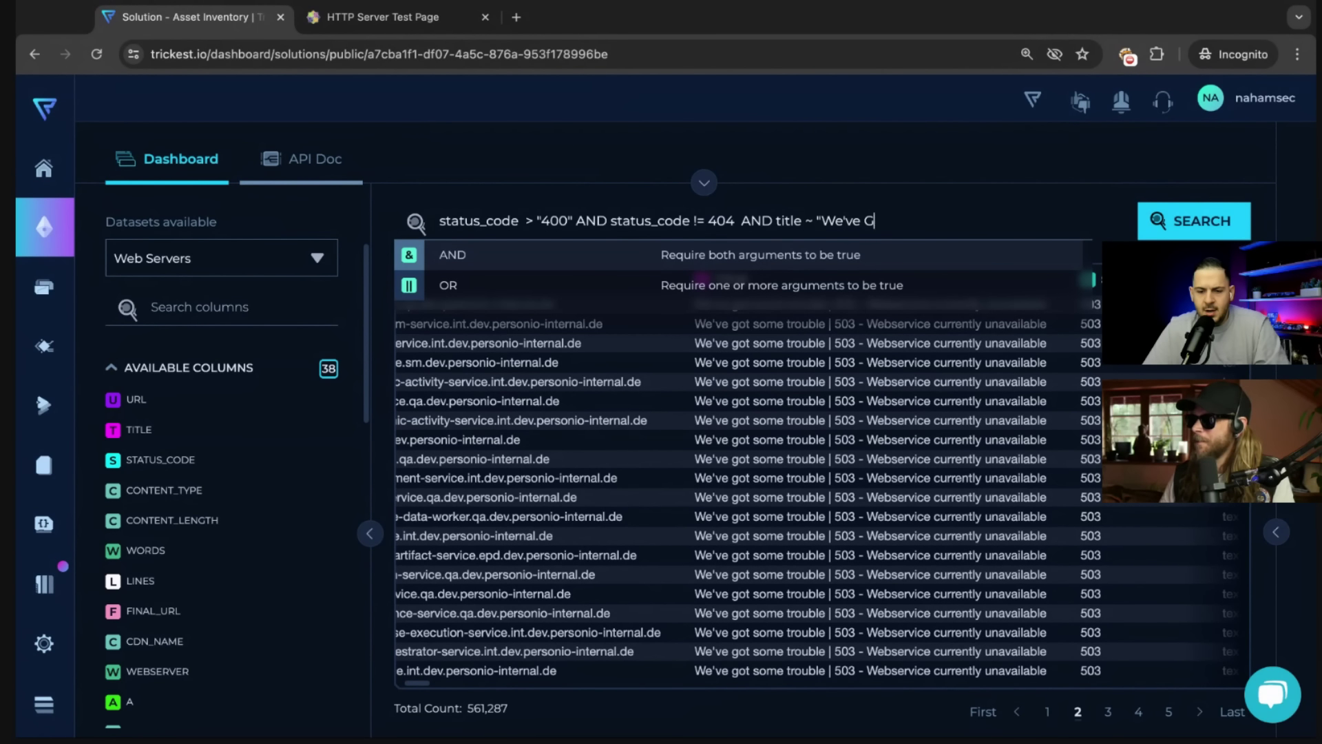
type("ot Som")
type("e")
key("BackSpace")
key("BackSpace")
key("BackSpace")
key("BackSpace")
key("BackSpace")
key("BackSpace")
key("BackSpace")
key("BackSpace")
key("BackSpace")
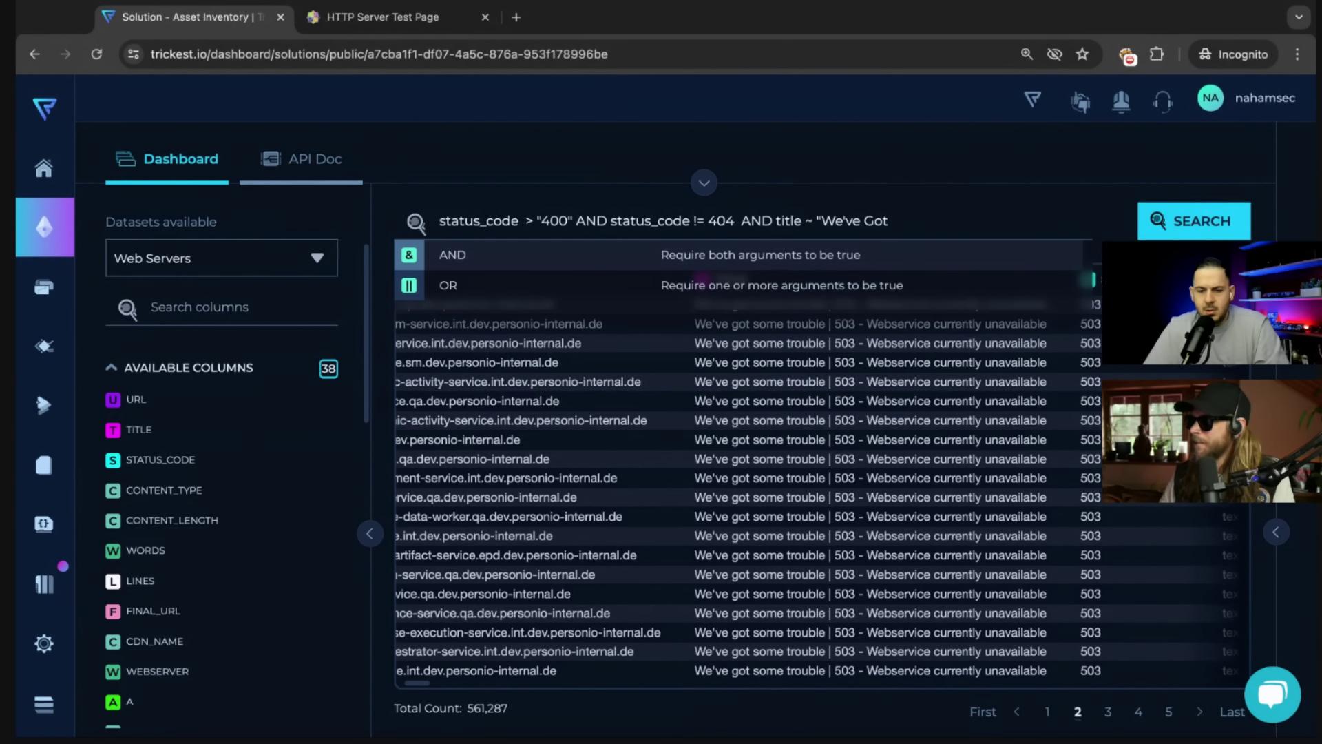
type("got some trouble\"")
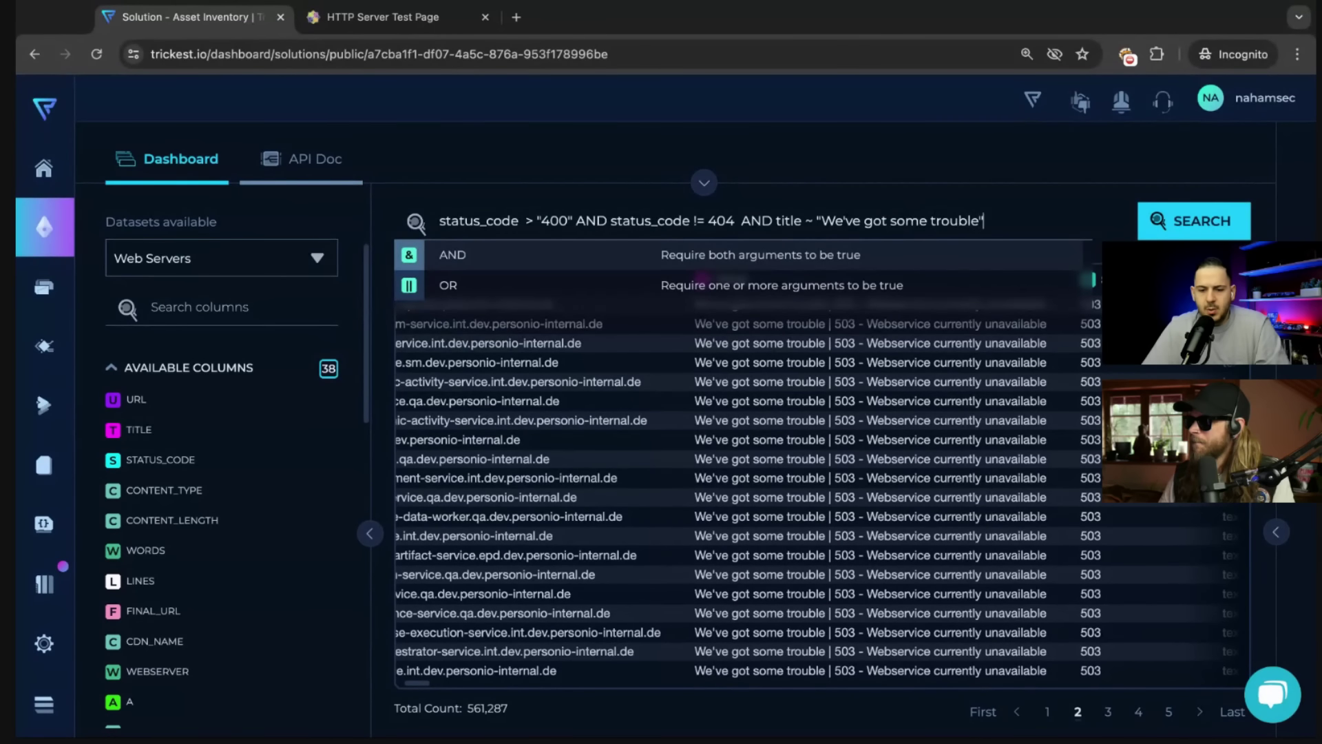
Negate the title condition to title !~ "We've got some trouble" and run the search.
left_click(864, 220)
type("!")
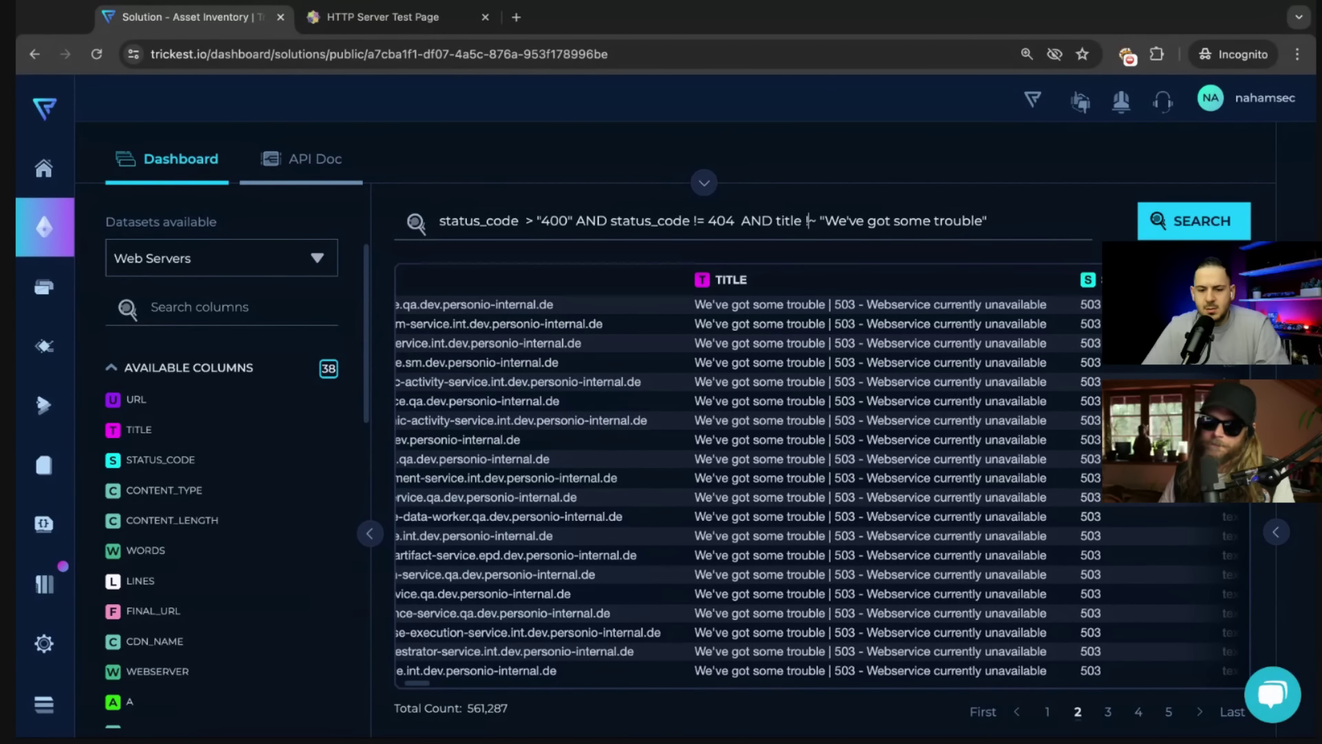
key("Return")
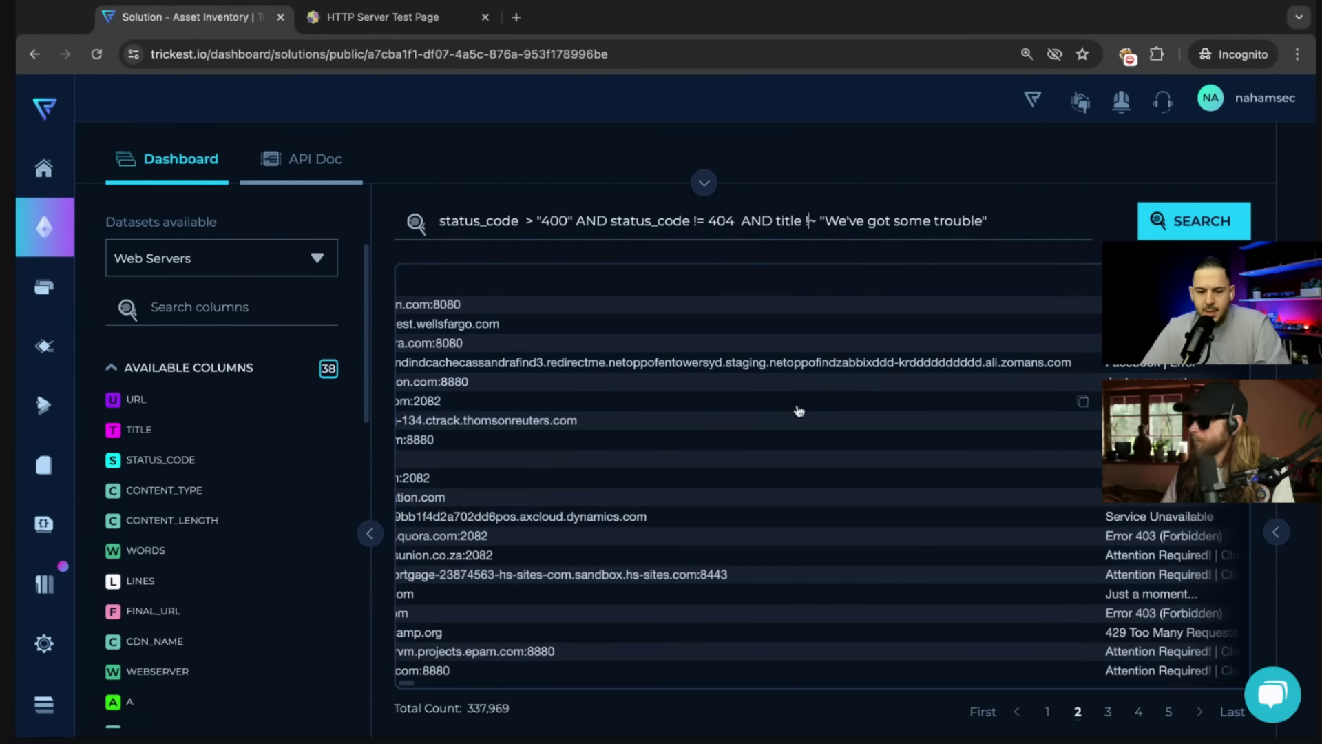
Sort the filtered results by final URL and examine their titles, status codes and content lengths.
scroll(861, 413, "left", 5)
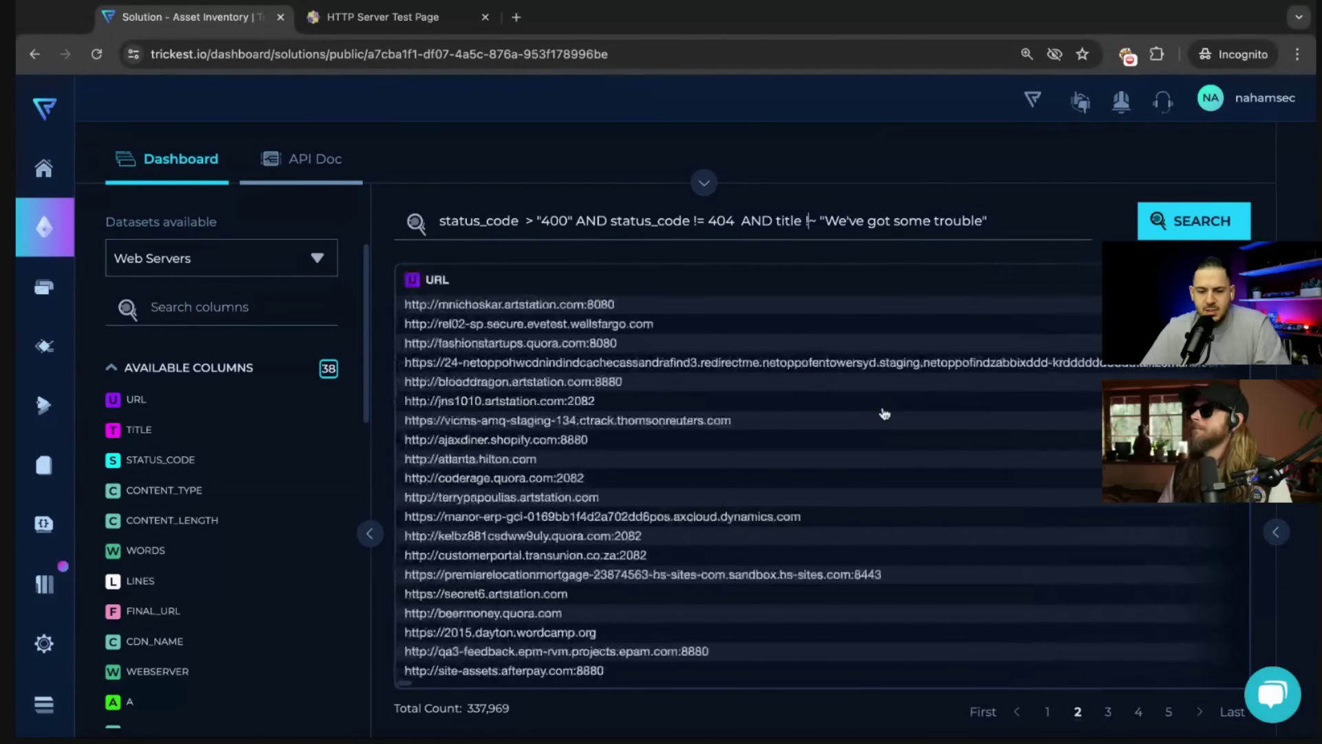
scroll(712, 379, "right", 3)
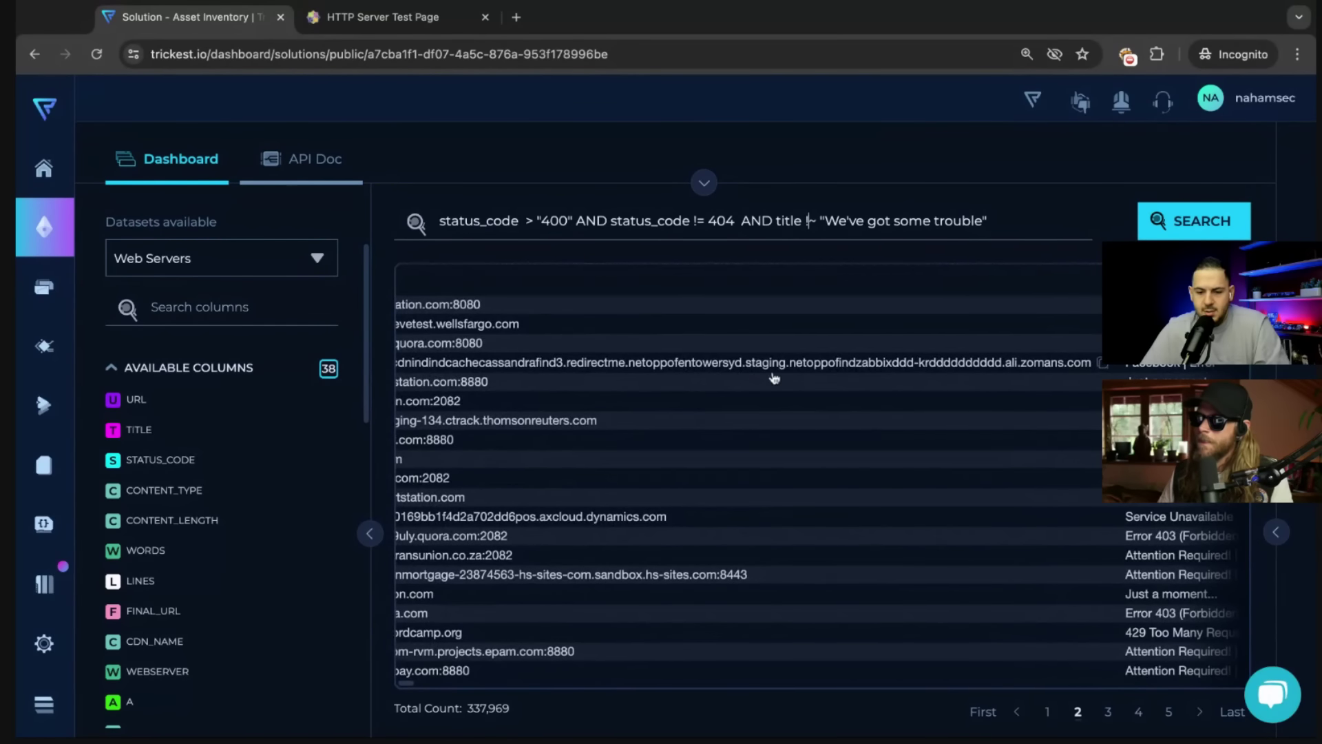
scroll(1093, 369, "right", 3)
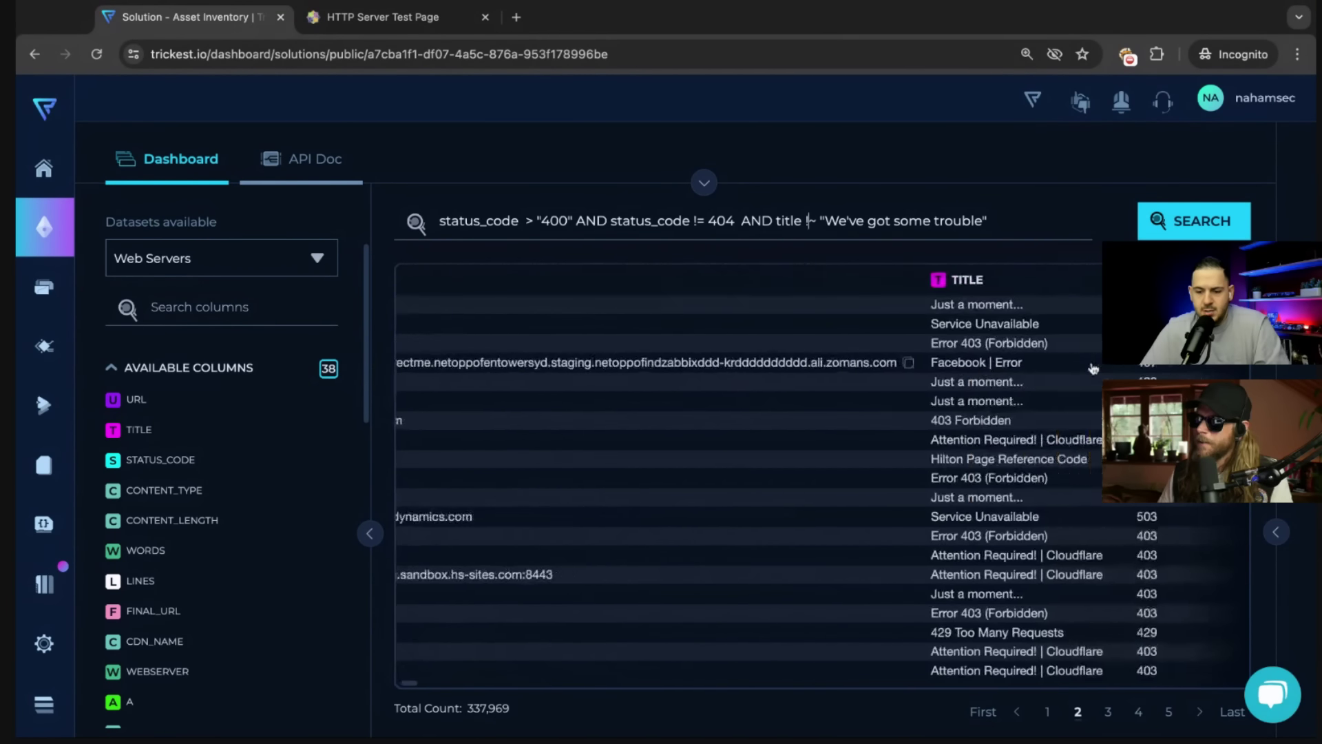
scroll(1093, 368, "right", 5)
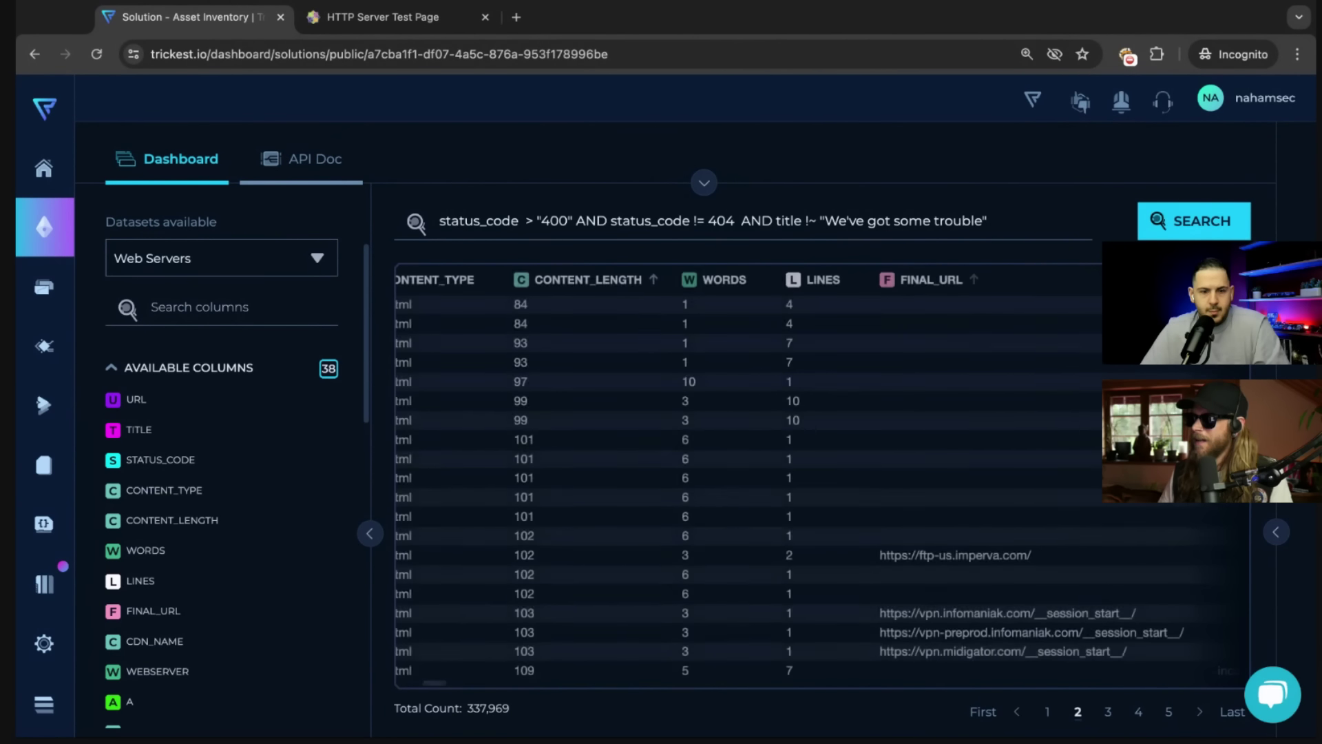
left_click(974, 278)
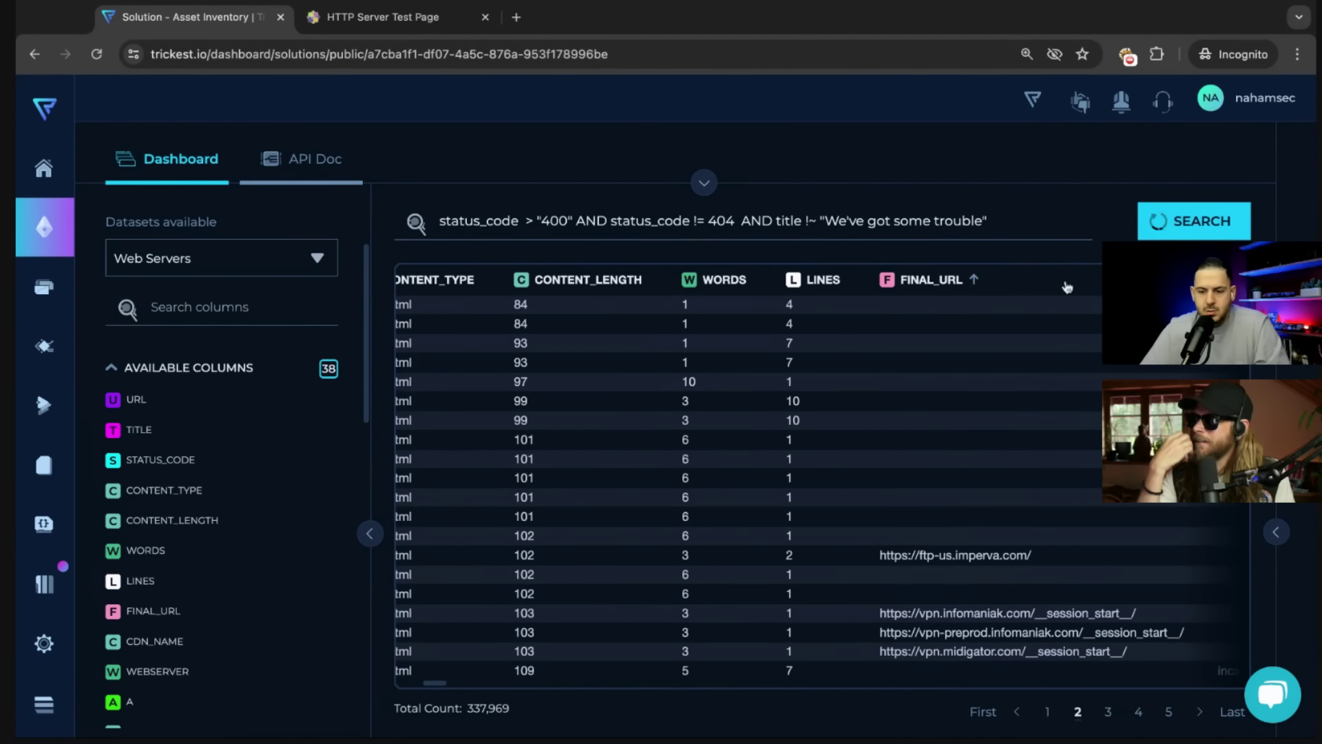
scroll(1067, 286, "right", 5)
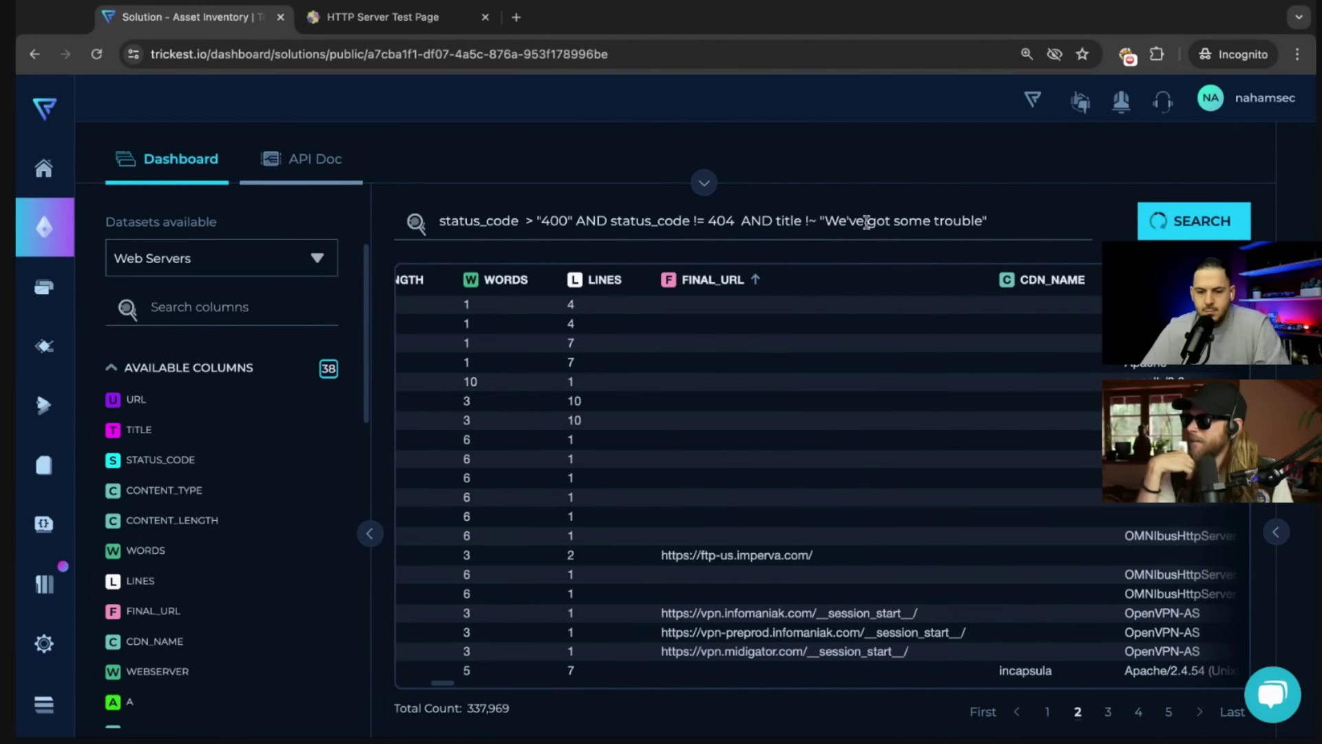
scroll(513, 419, "left", 5)
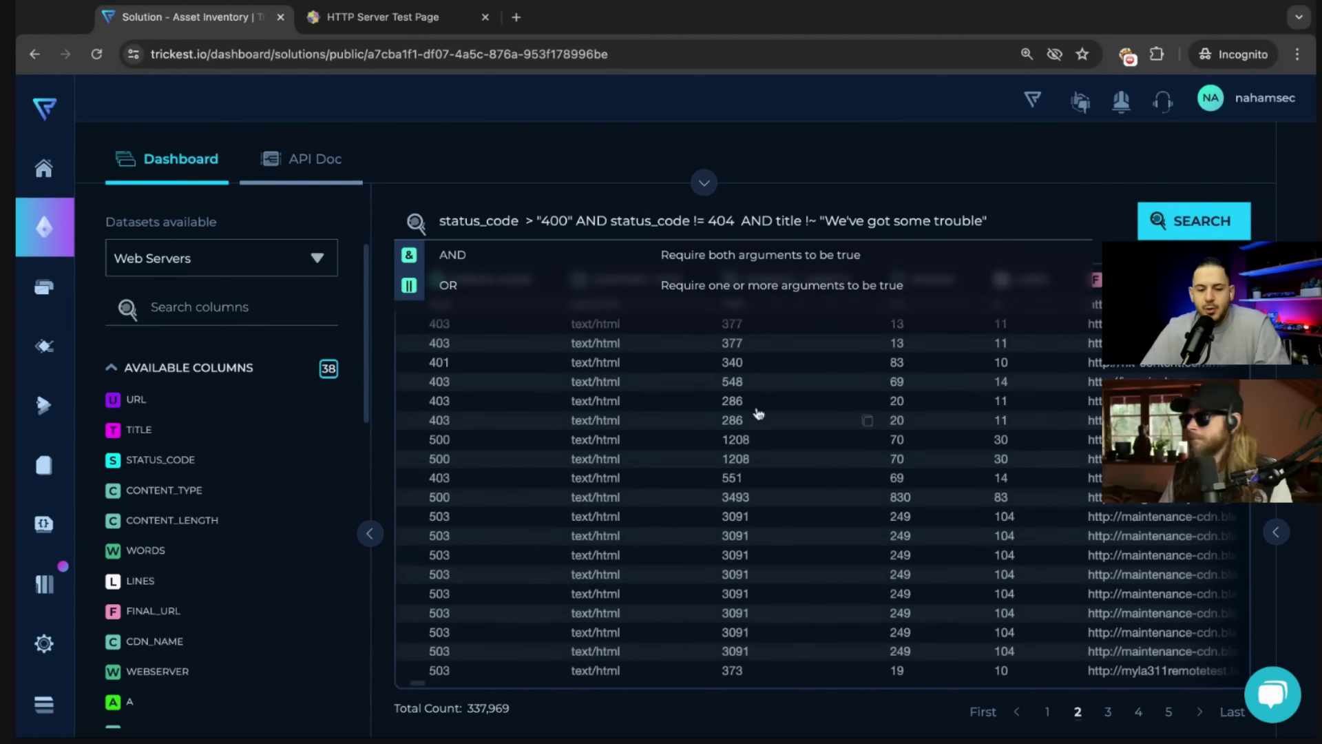
left_click(1032, 193)
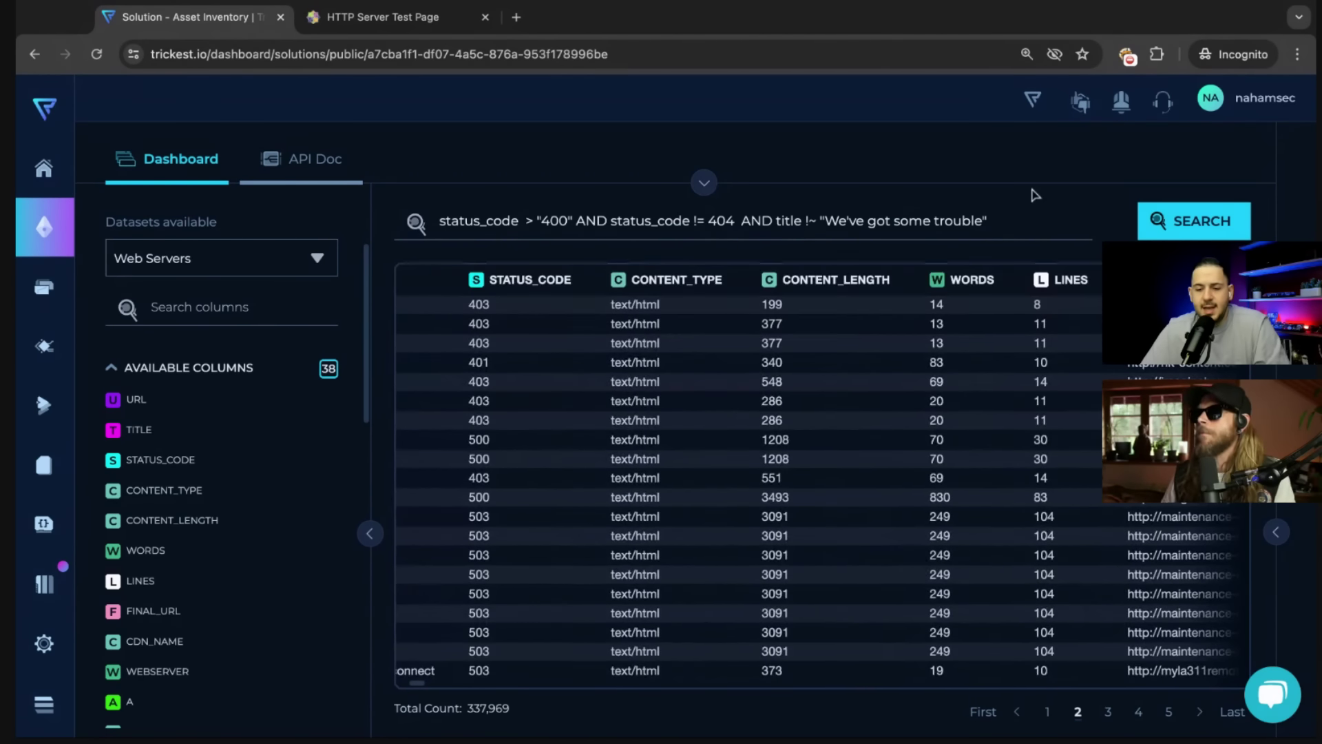
Load the shop.travelocity.ca URL from the results in a new browser tab and return to the Asset Inventory tab.
scroll(966, 307, "left", 2)
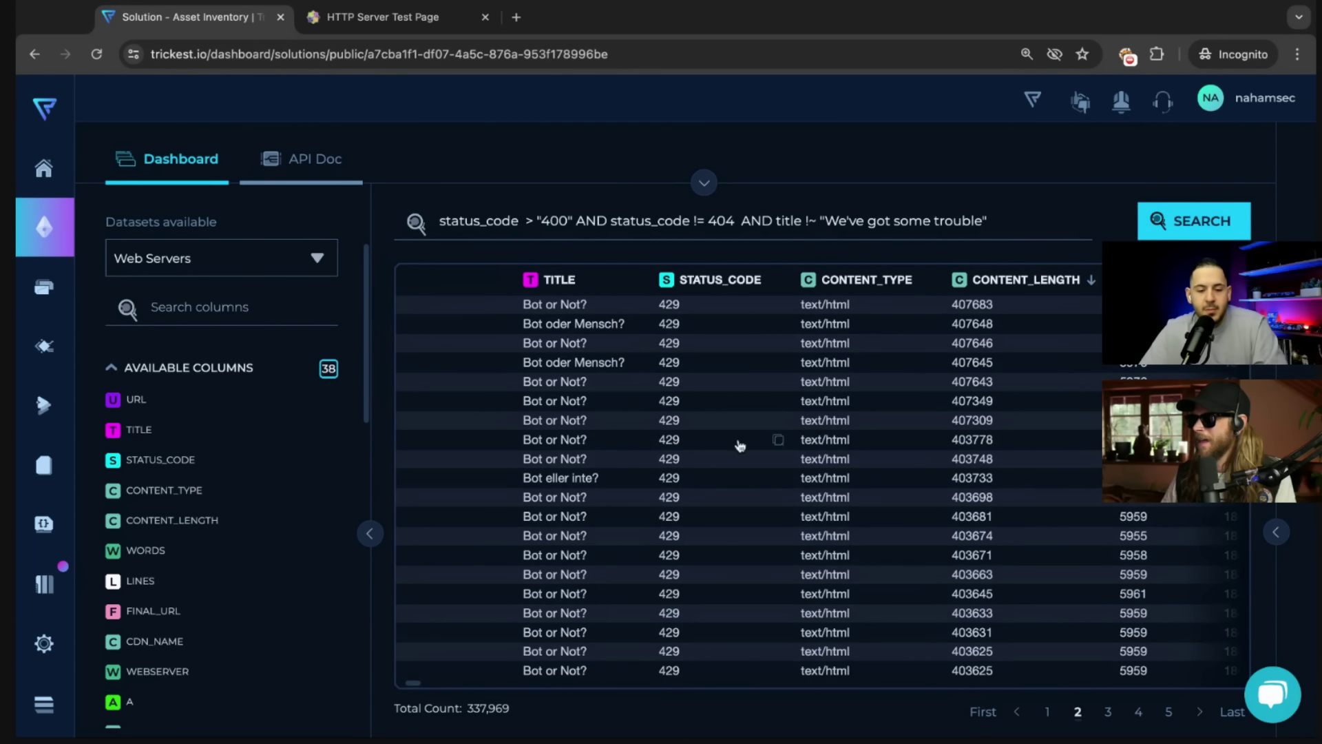
scroll(739, 444, "left", 6)
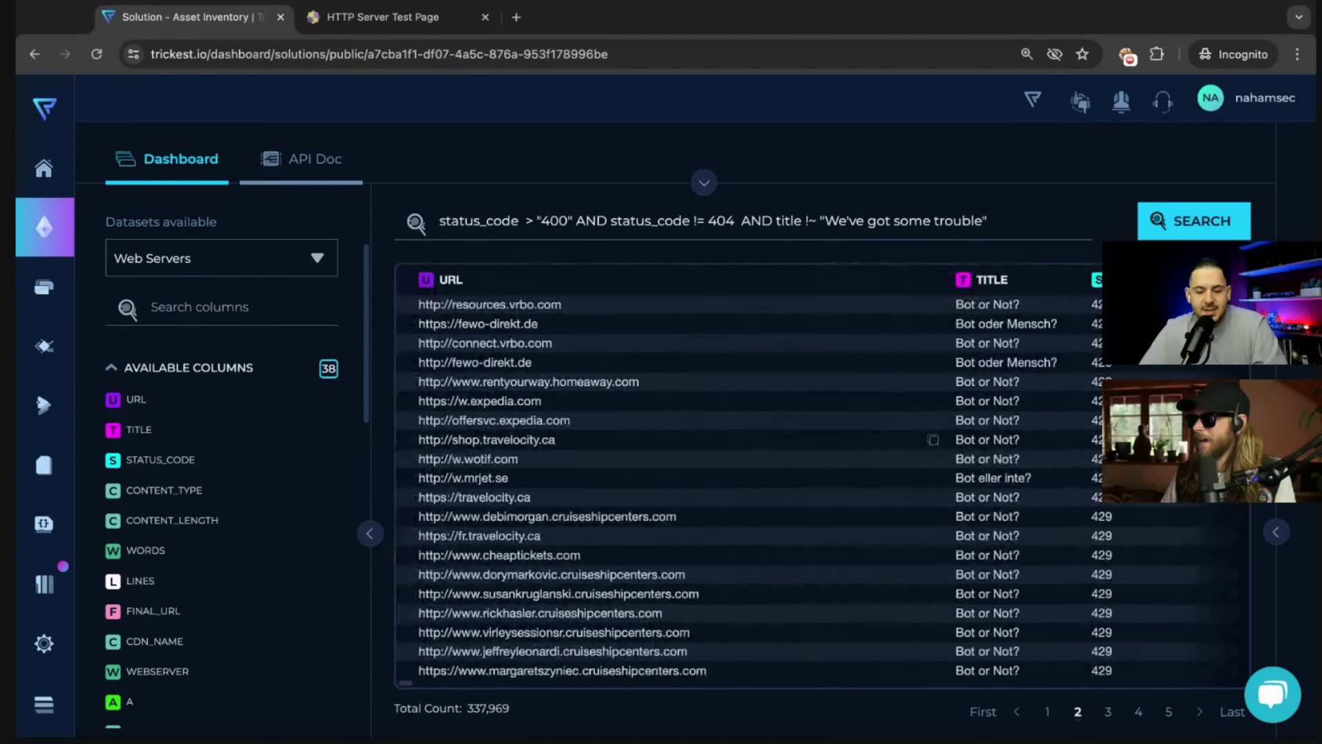
scroll(758, 441, "down", 1)
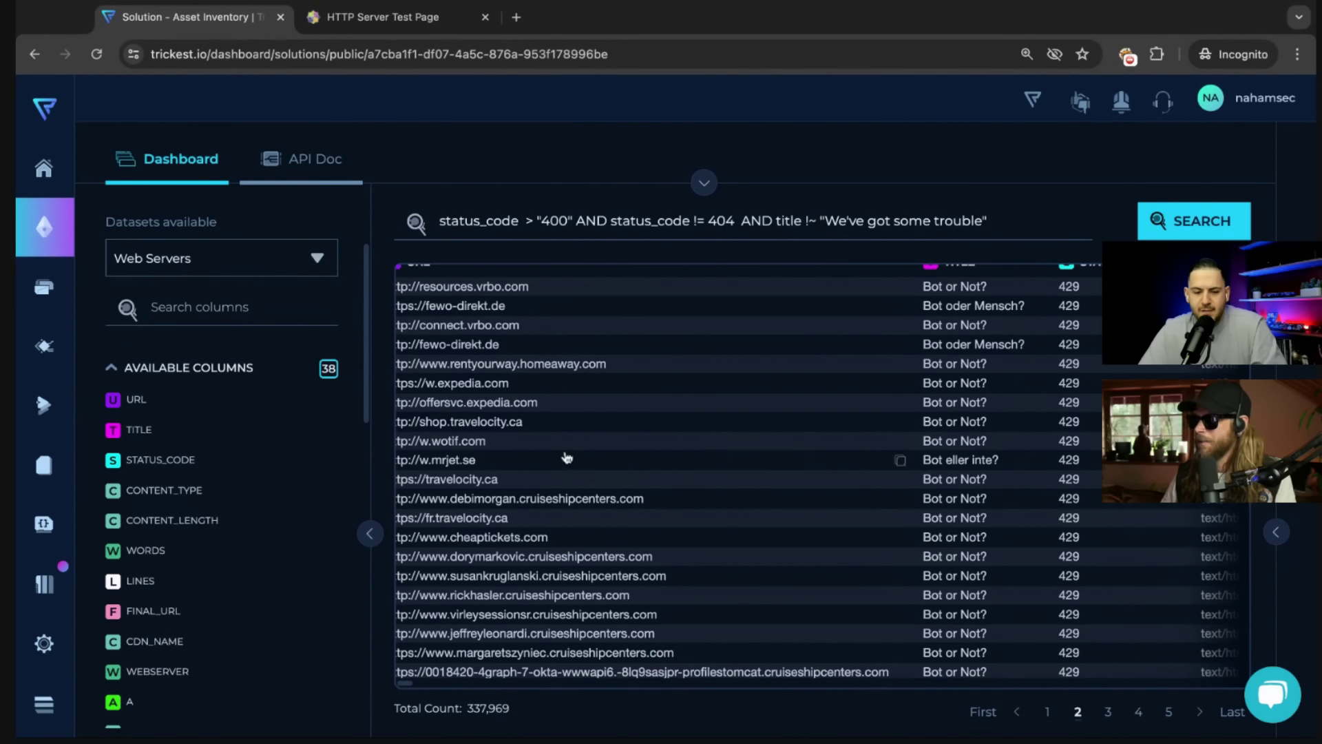
left_click(520, 423)
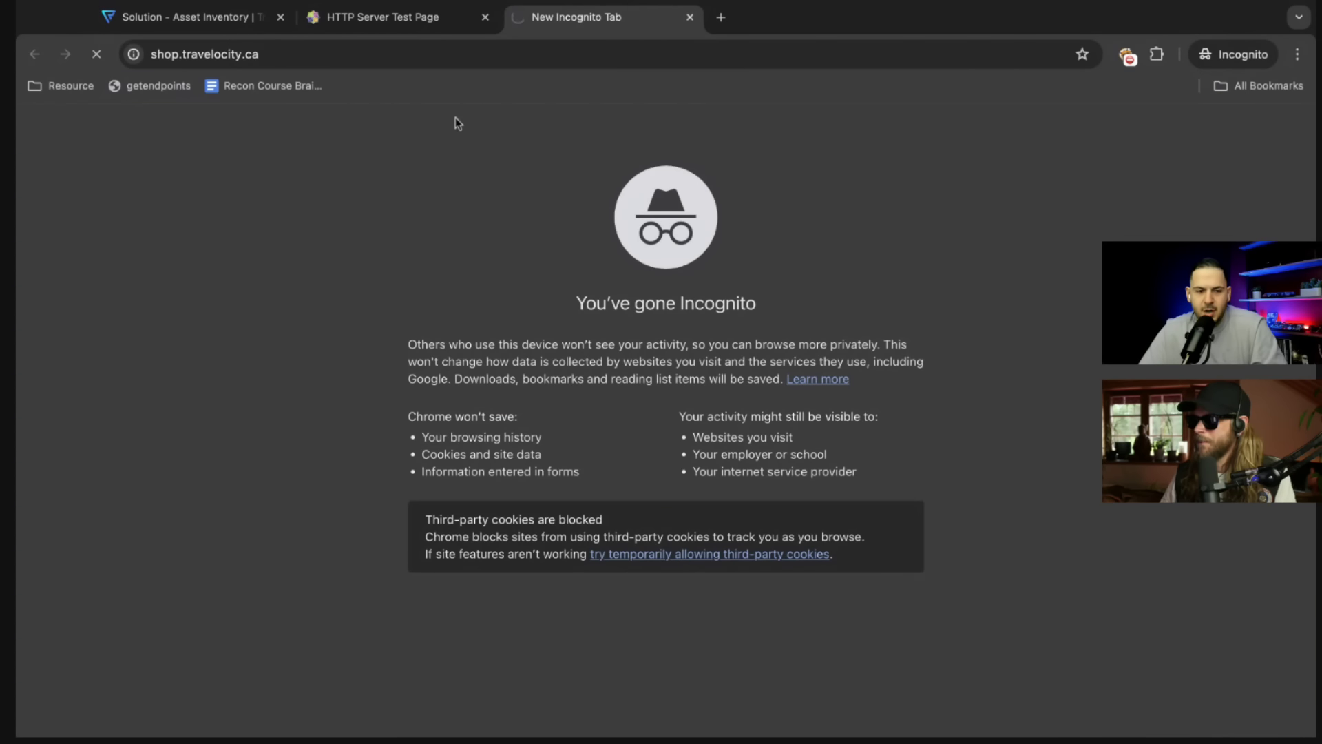
key("super+1")
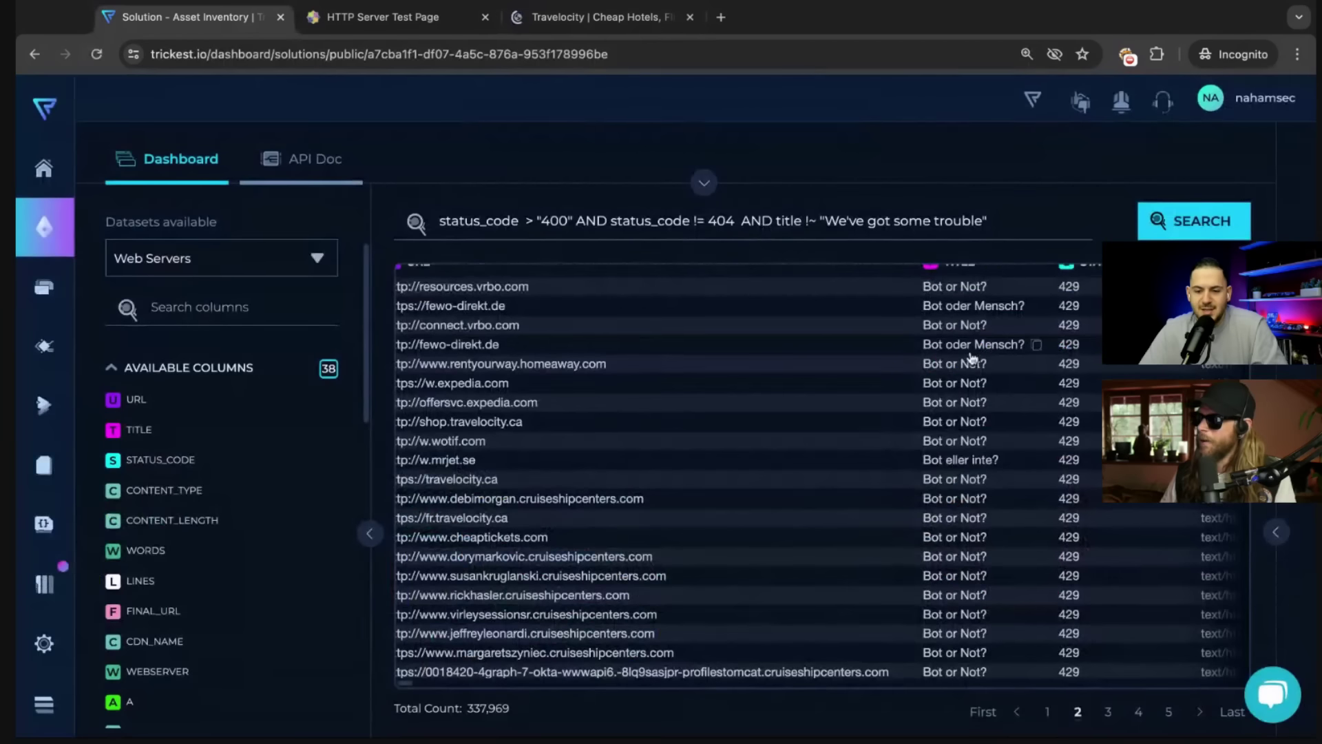
Check the remaining URLs on page 2, go back to page 1 and look over its URLs and titles.
scroll(971, 358, "up", 1)
scroll(616, 334, "left", 1)
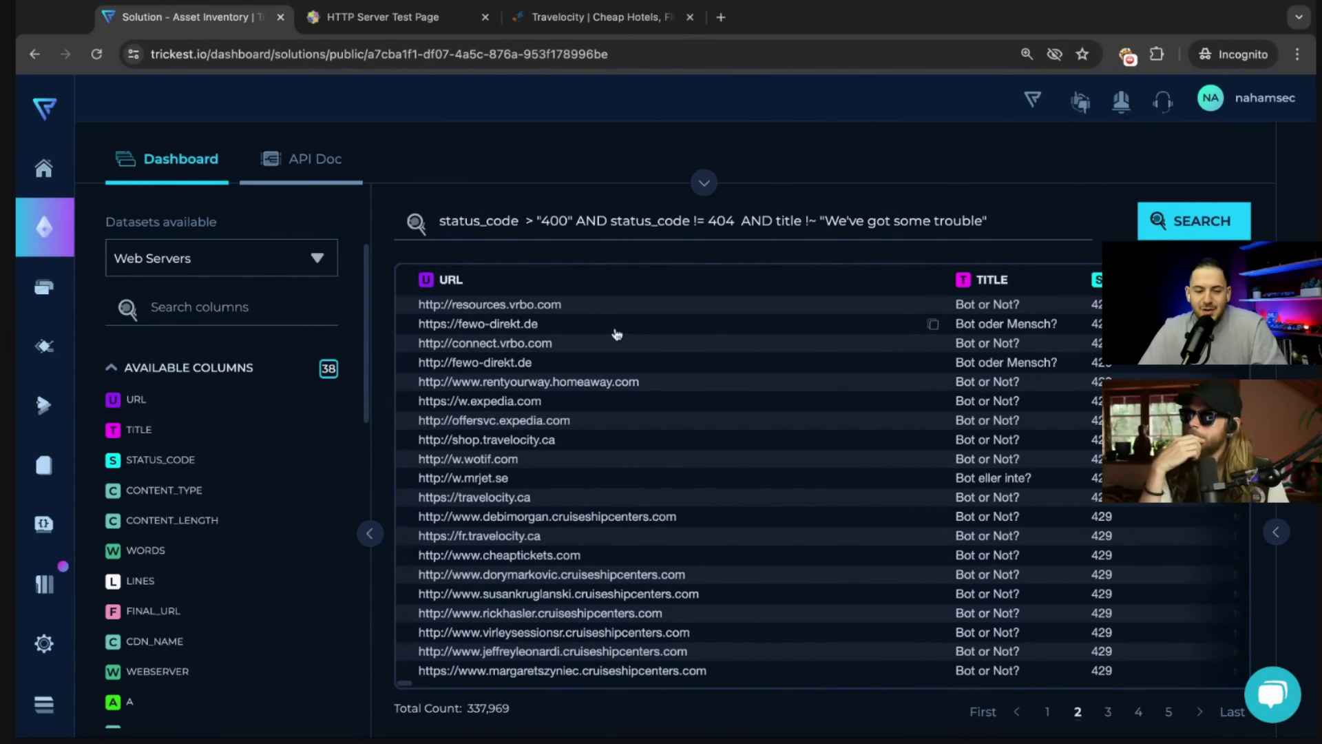
scroll(729, 549, "down", 2)
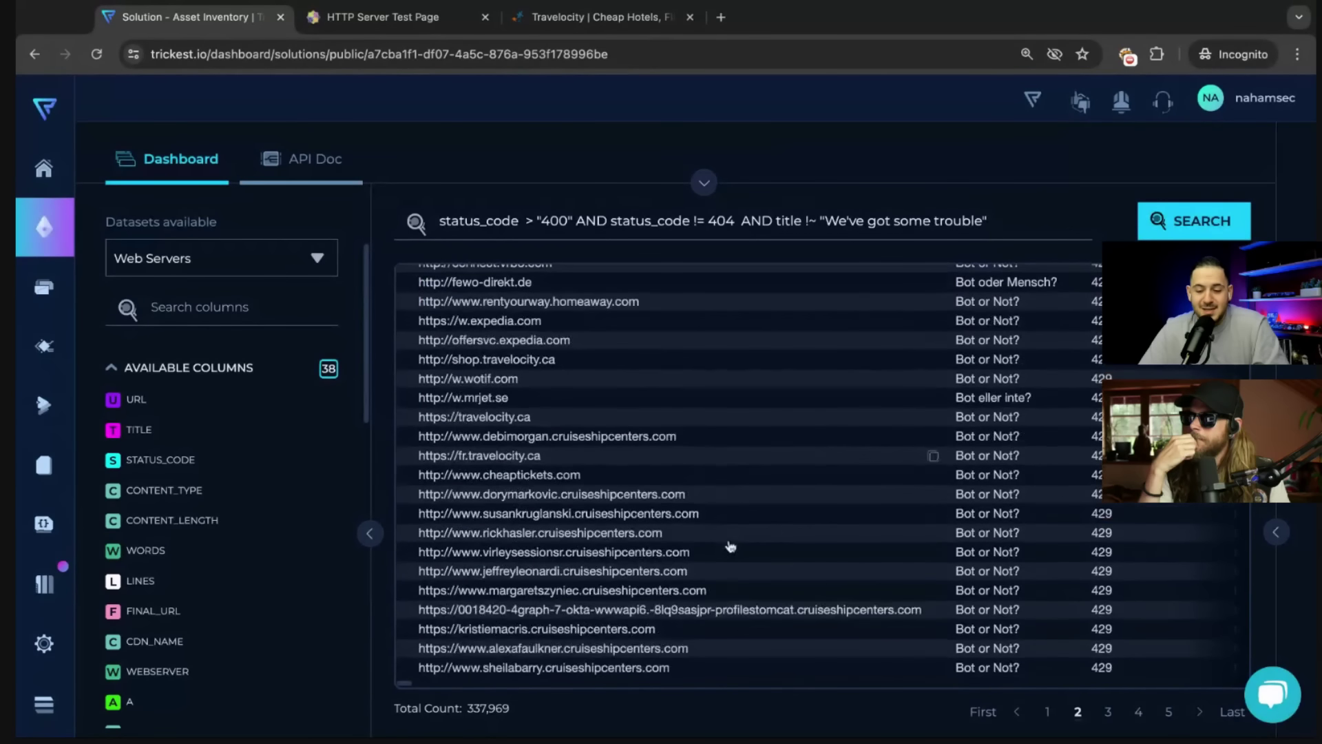
left_click(1047, 711)
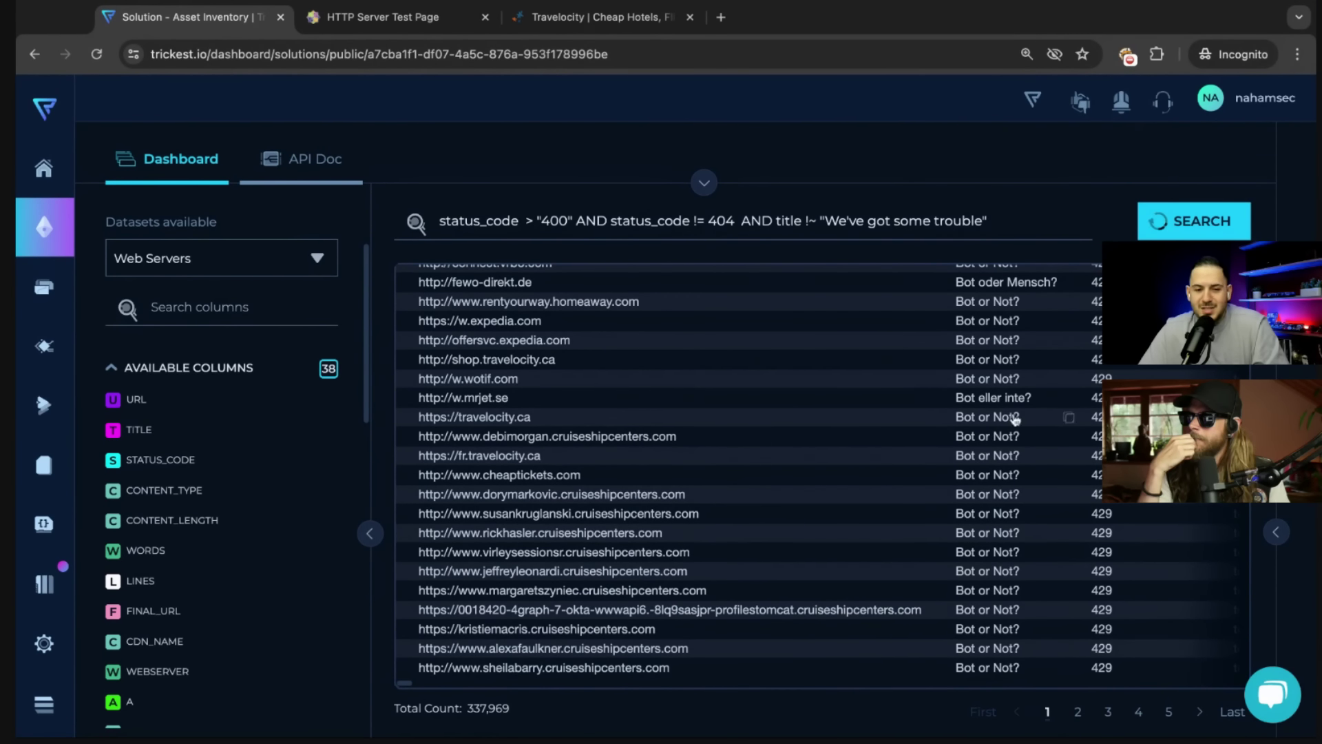
scroll(1027, 425, "up", 2)
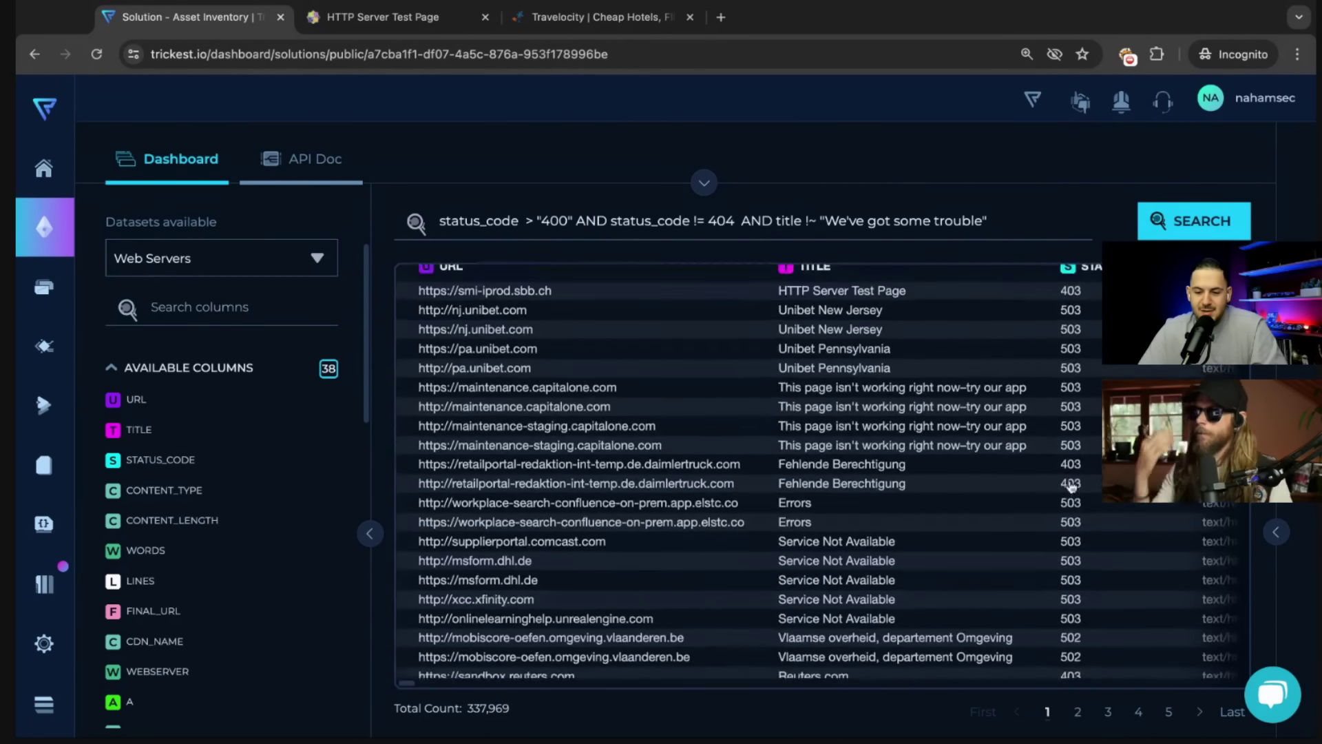
Add AND status_code != 429 to the query after the 404 condition and run the search.
left_click(1008, 220)
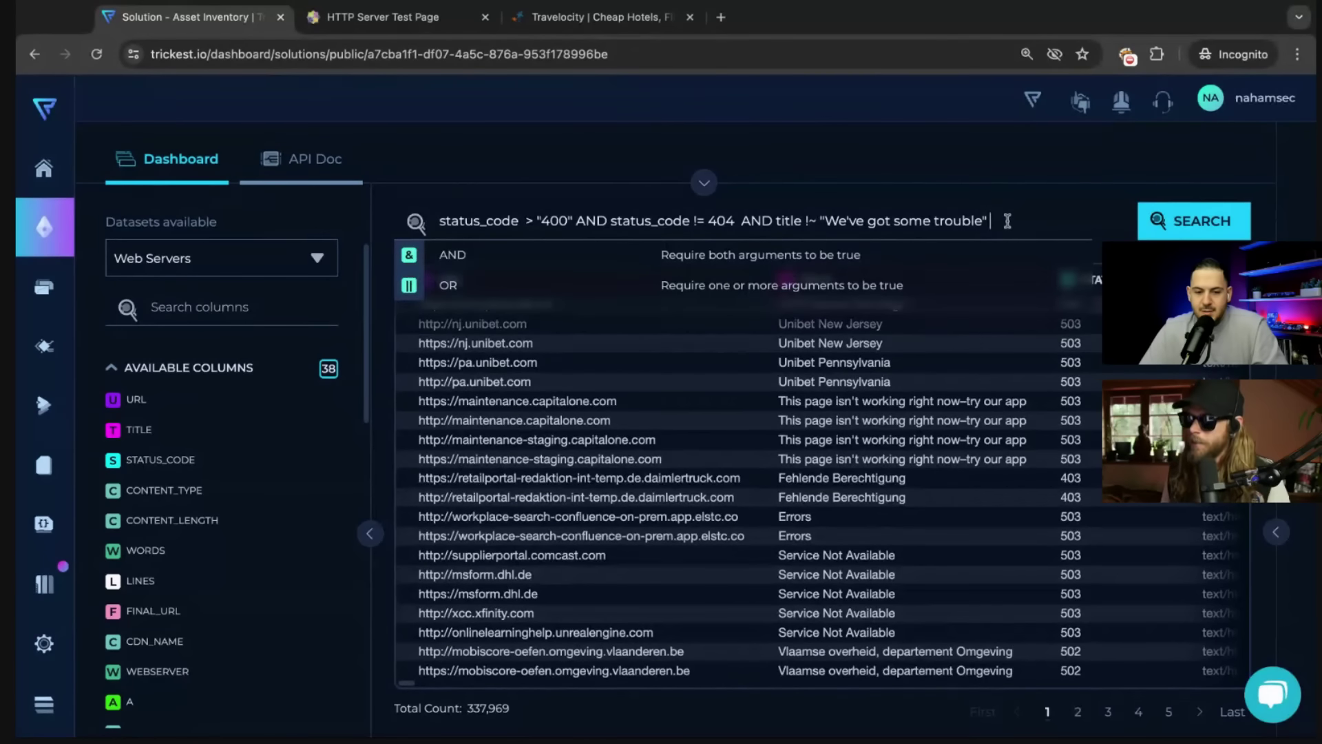
left_click(612, 221)
key("ctrl+c")
key("alt+shift+Right")
key("alt+shift+Right")
key("alt+shift+Right")
key("alt+shift+Right")
key("Right")
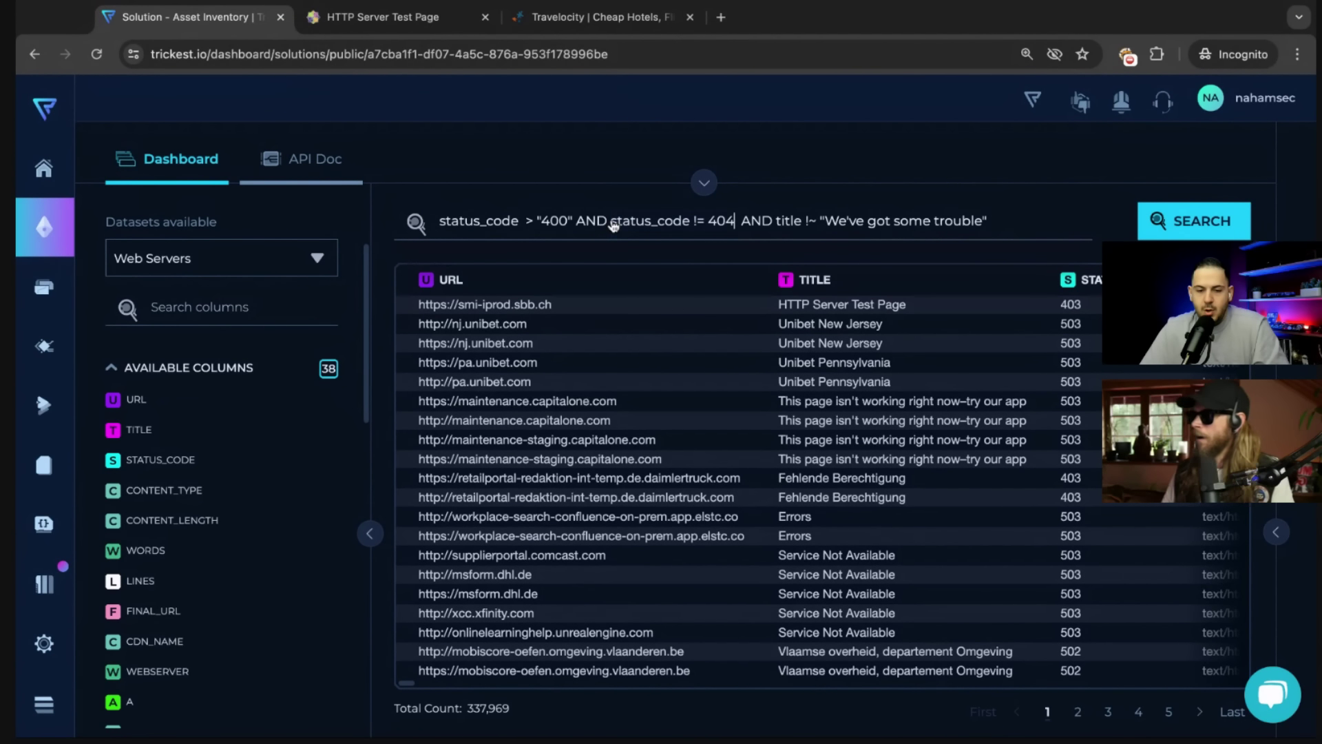
type("AND")
key("ctrl+v")
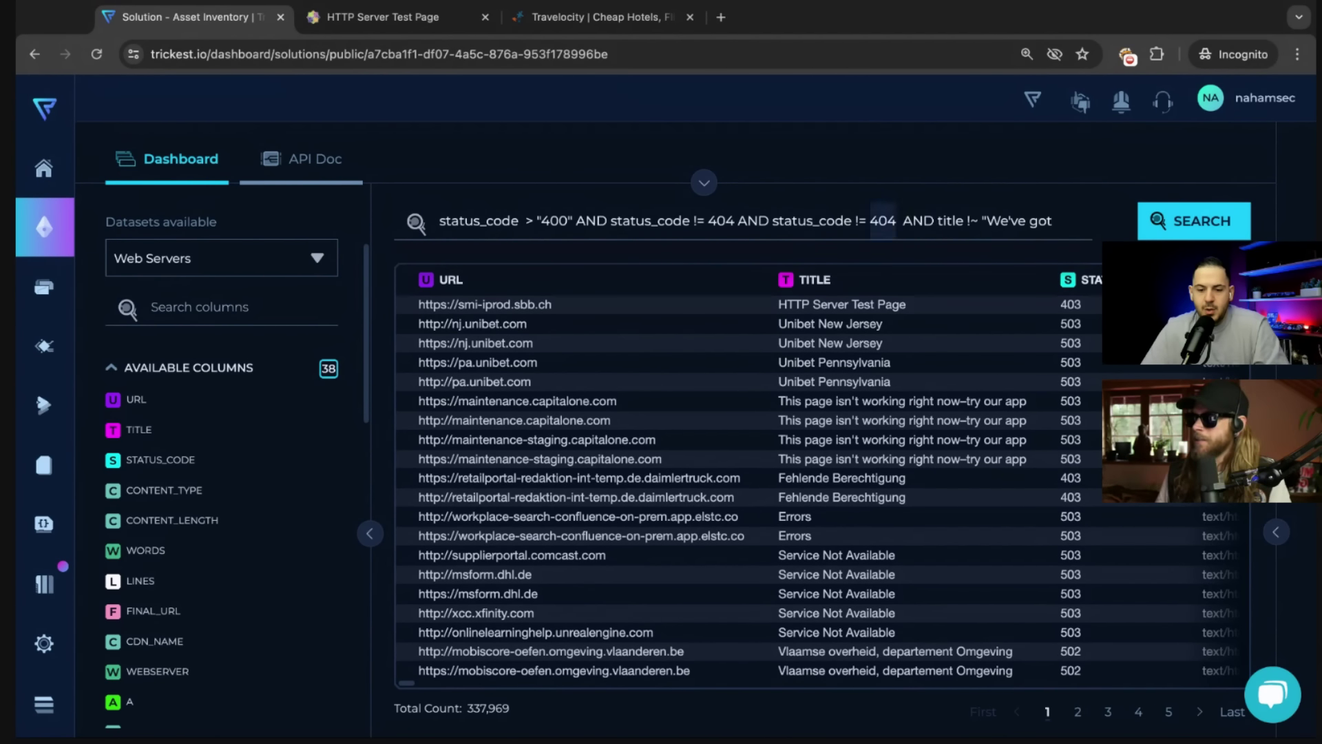
type("429")
key("Return")
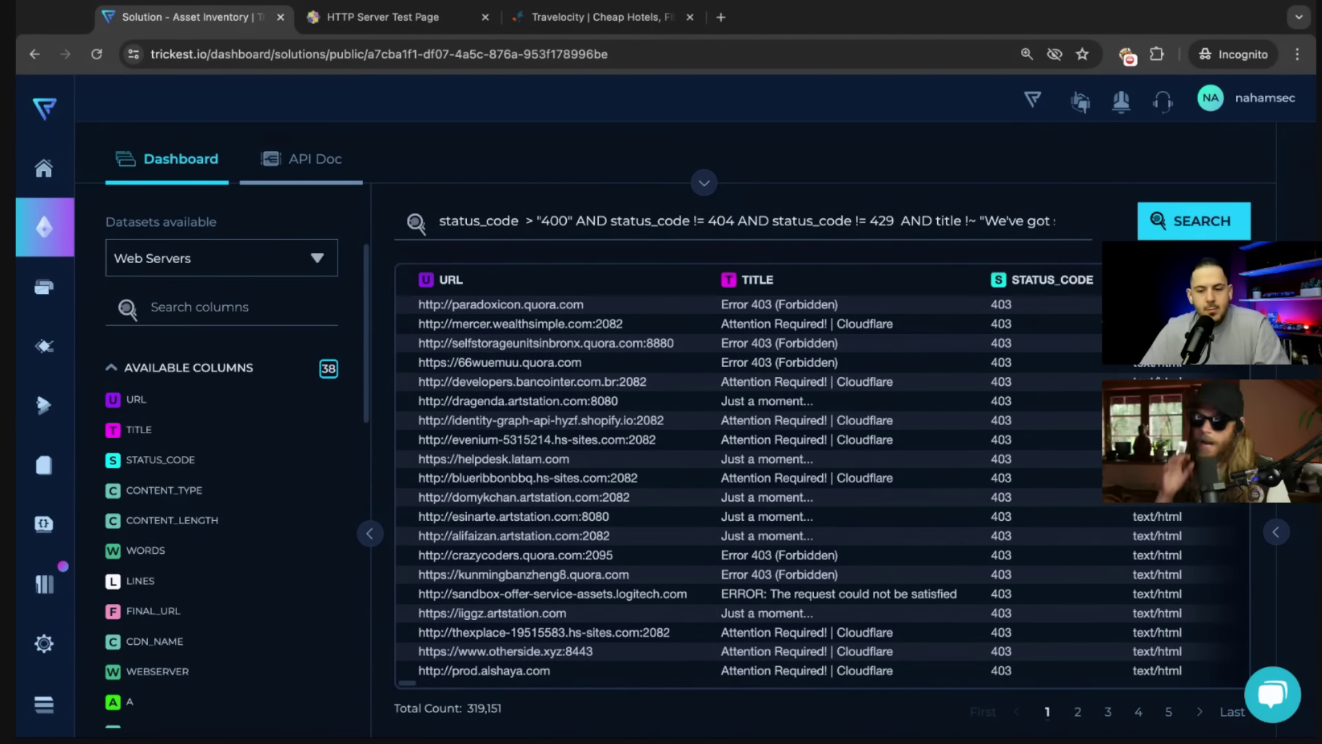
scroll(820, 482, "right", 5)
key("Return")
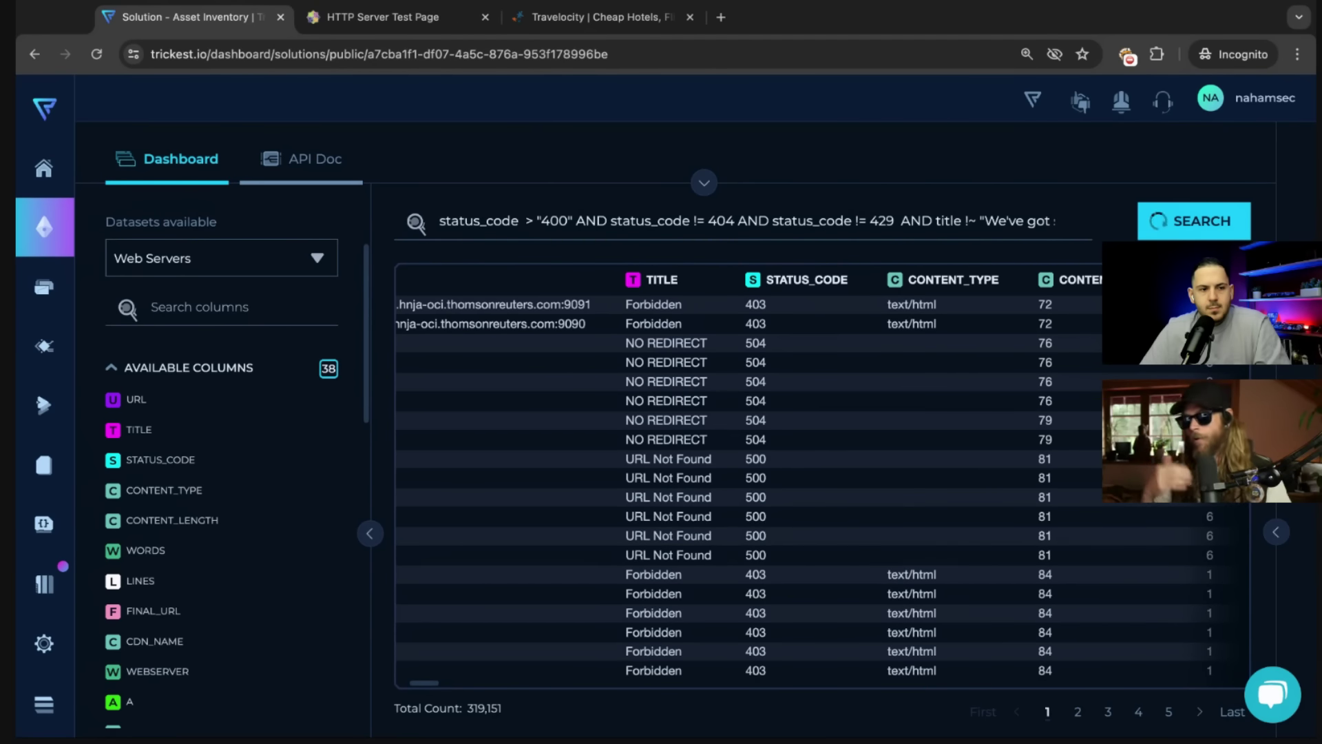
Copy the retailportal-redaktion-int-temp.de.daimlertruck.com URL from the results and load it in a new browser tab.
key("alt+Tab")
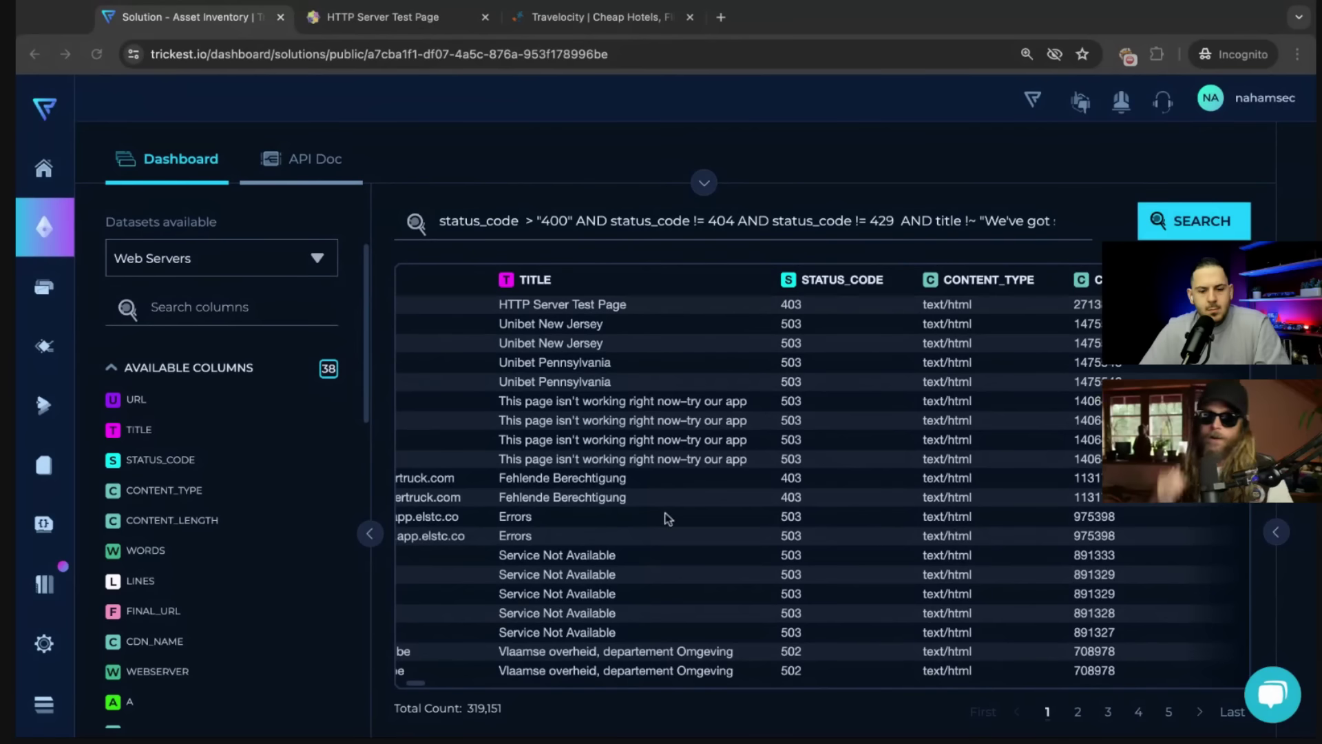
scroll(675, 515, "left", 3)
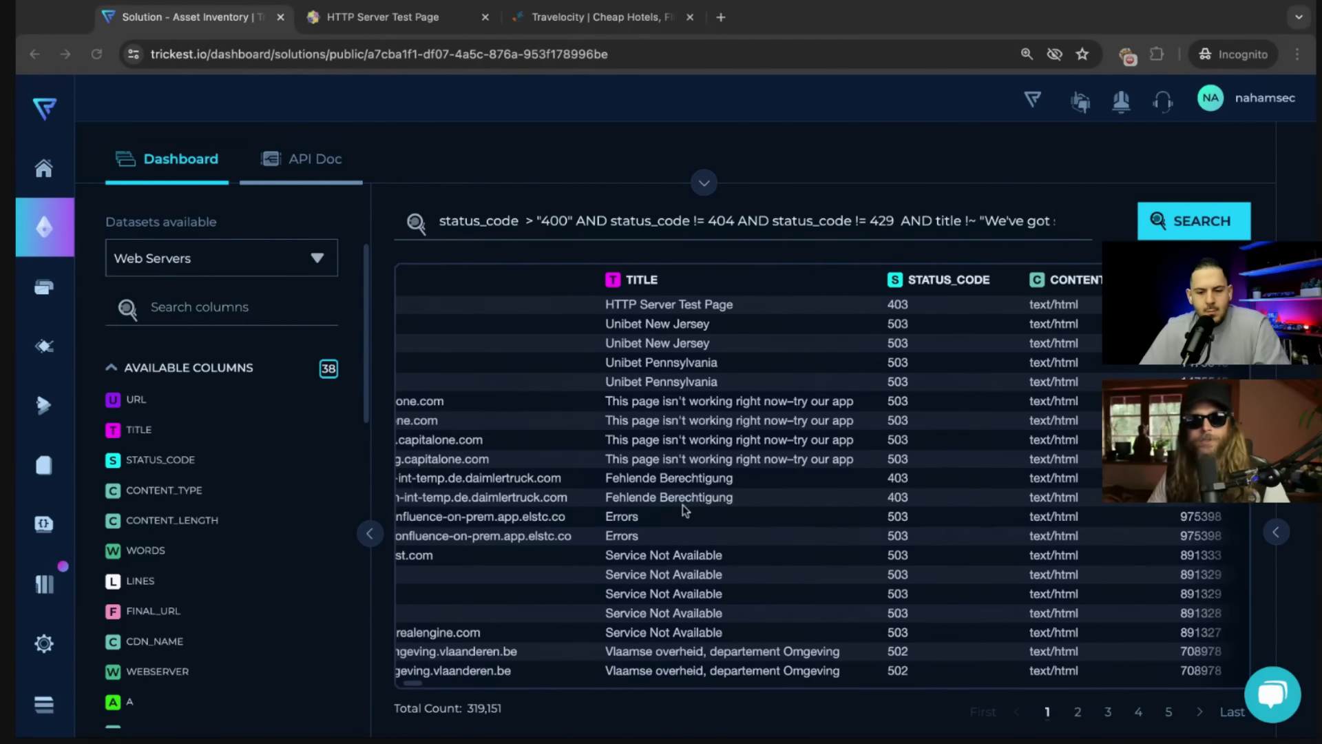
scroll(683, 509, "left", 5)
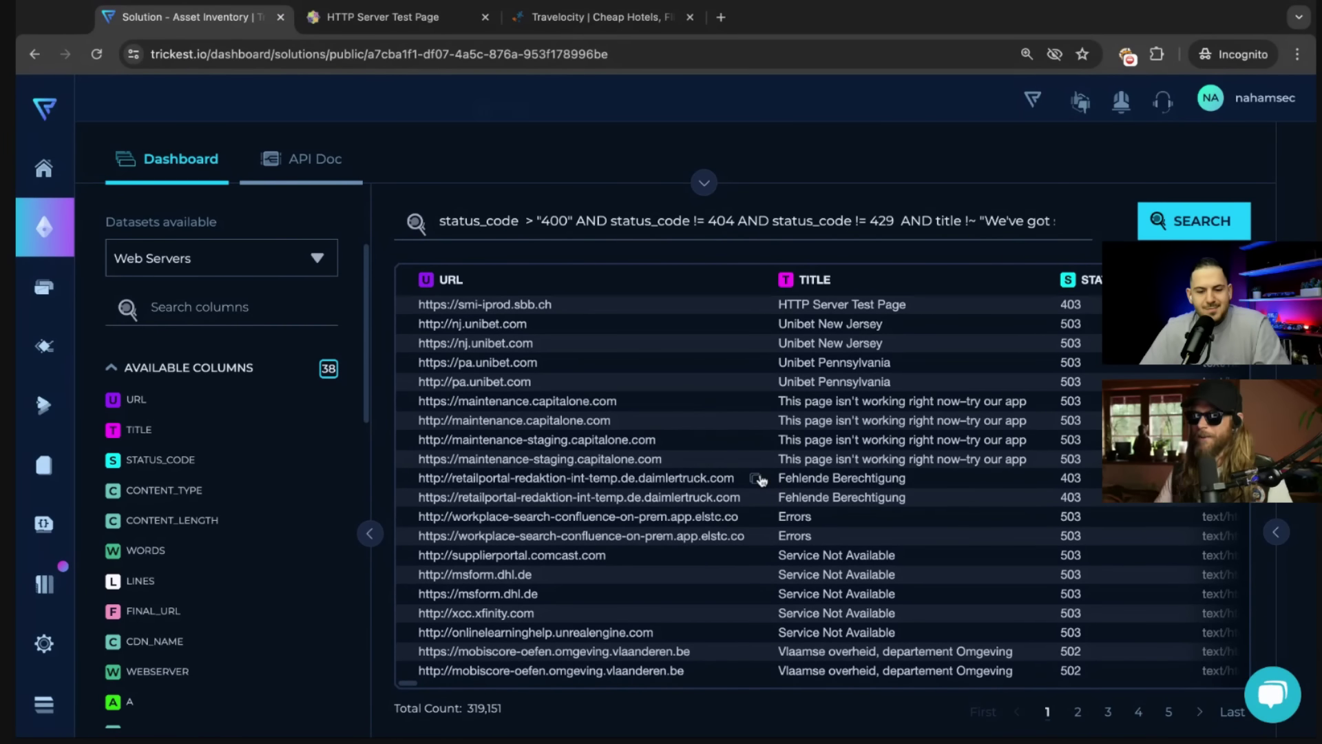
left_click(757, 478)
key("ctrl+t")
key("ctrl+v")
key("Return")
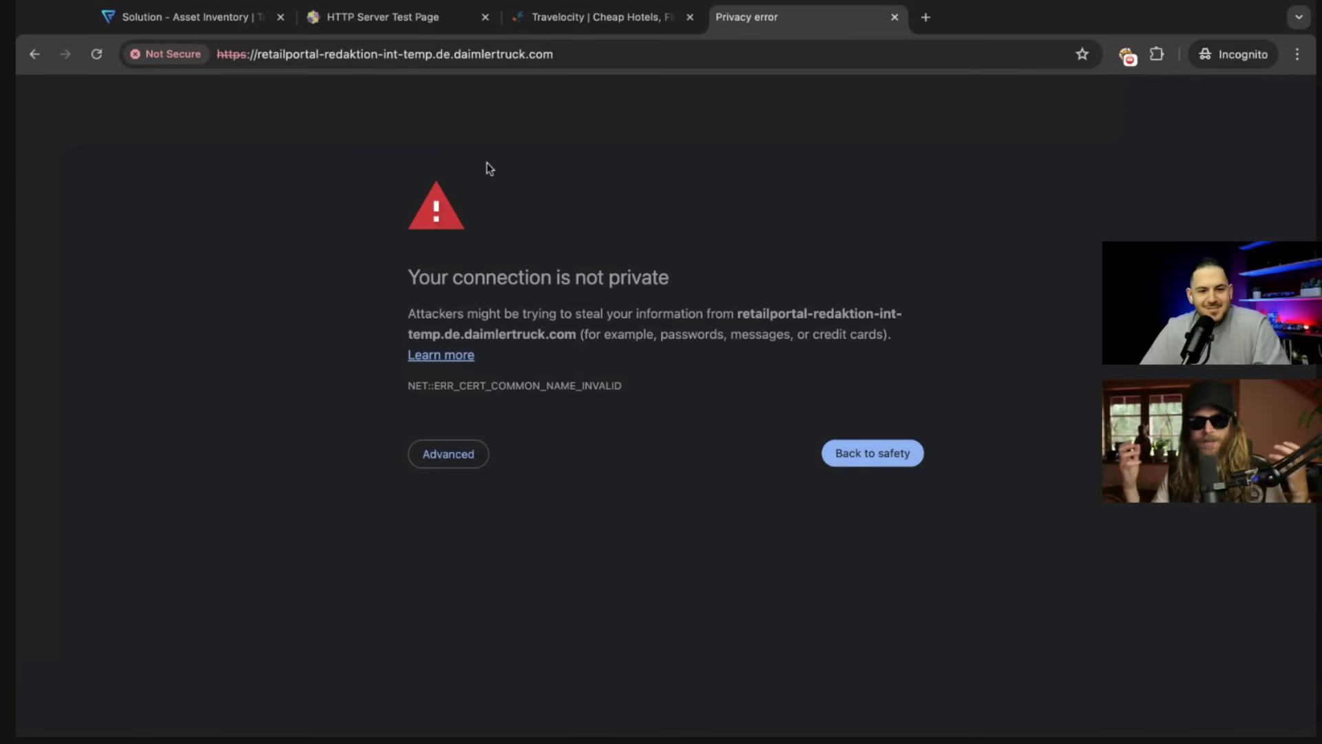
Proceed past the certificate warning for retailportal-redaktion-int-temp.de.daimlertruck.com and translate its page into English.
left_click(449, 453)
left_click(435, 606)
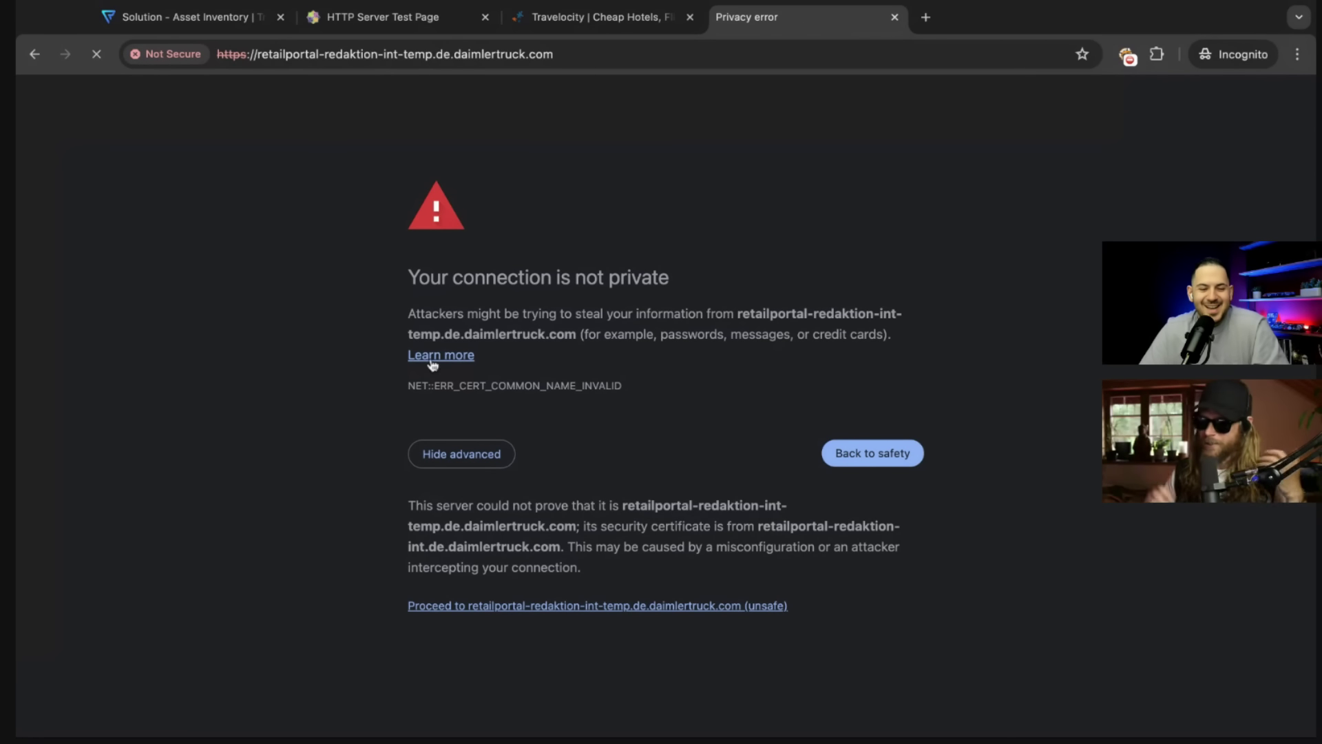
left_click(498, 55)
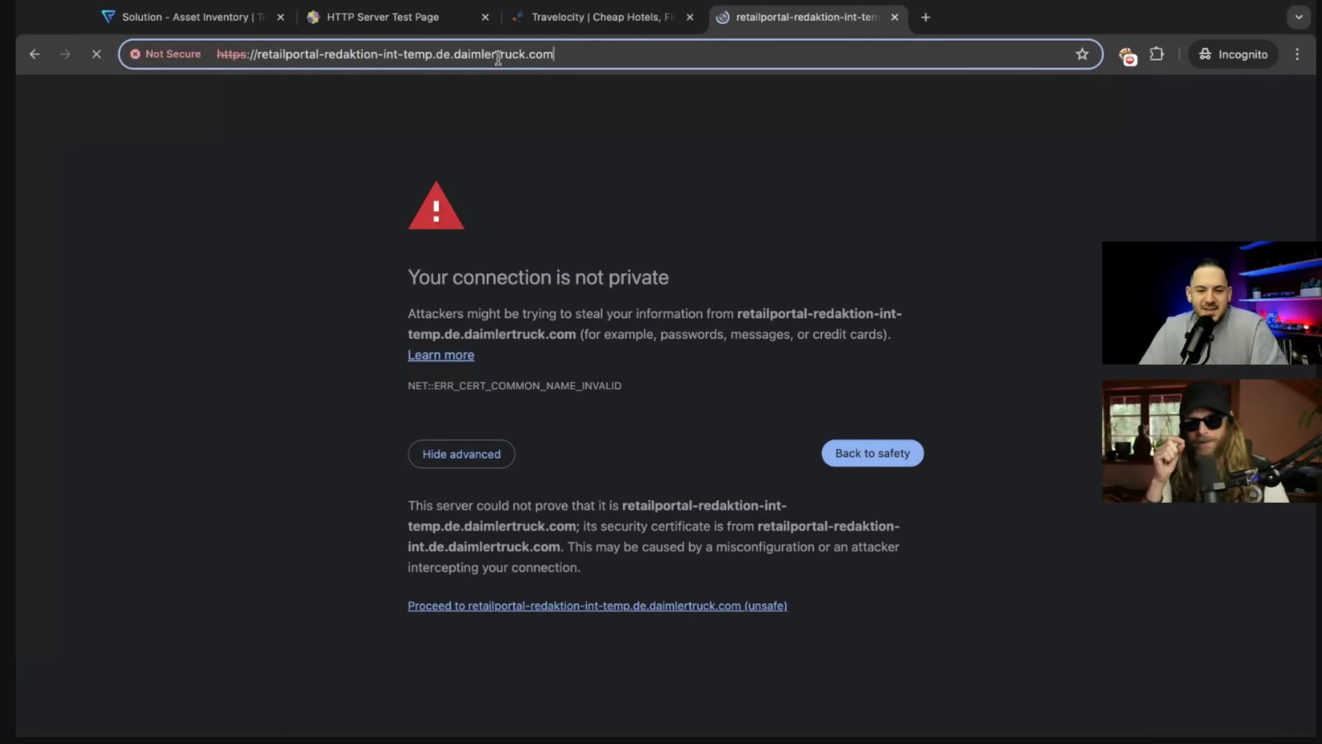
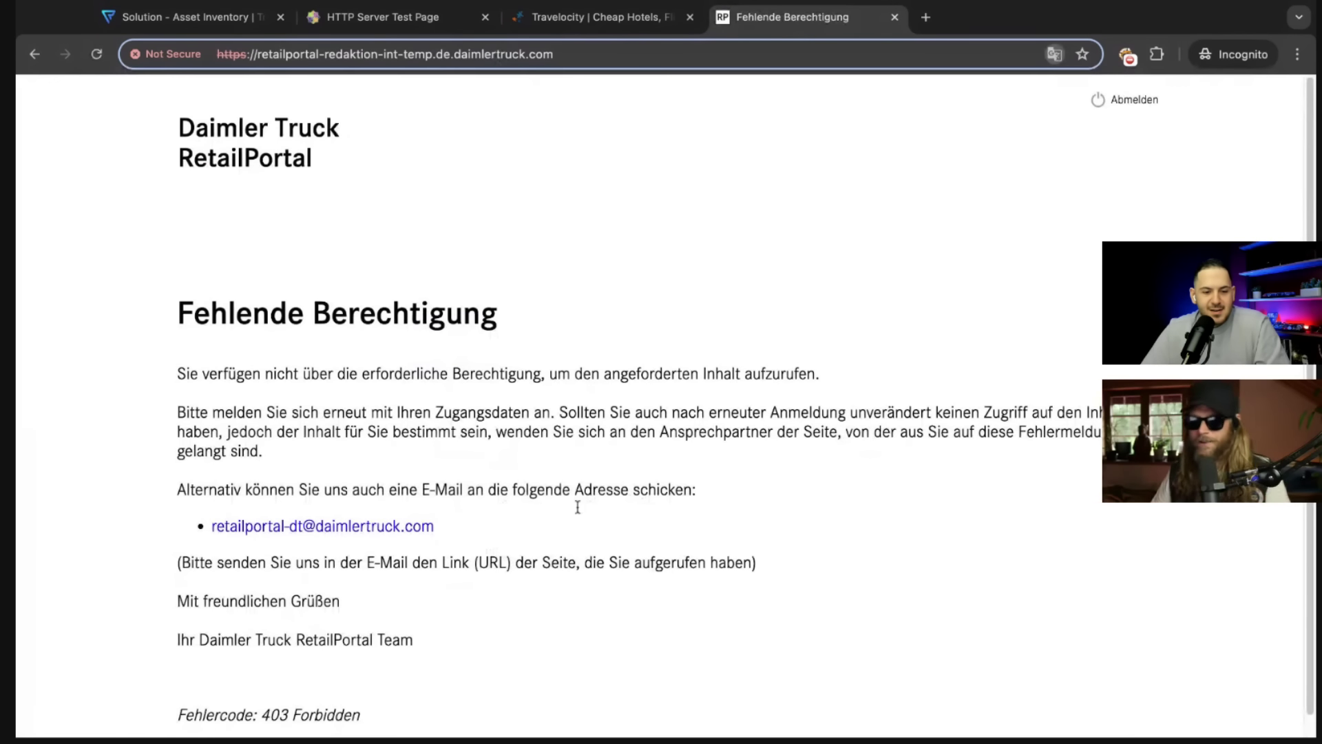
scroll(578, 507, "down", 2)
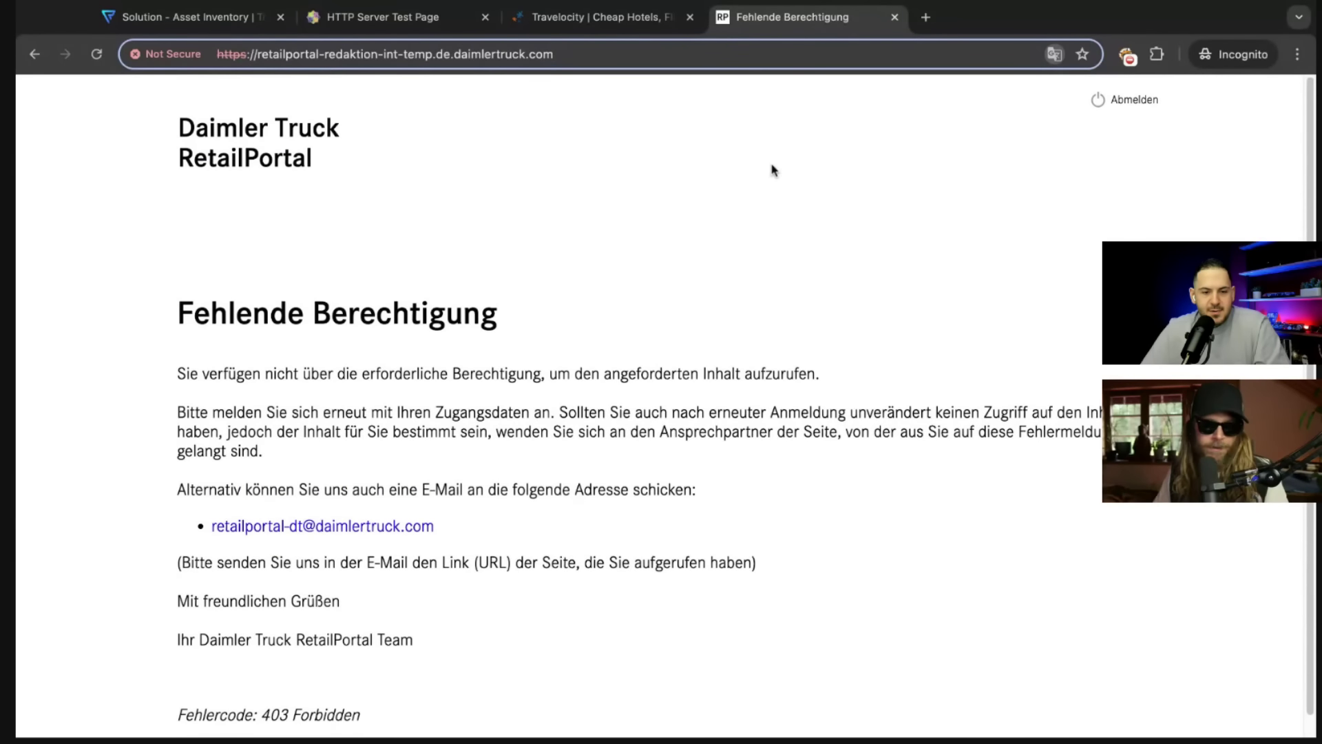
left_click(772, 170)
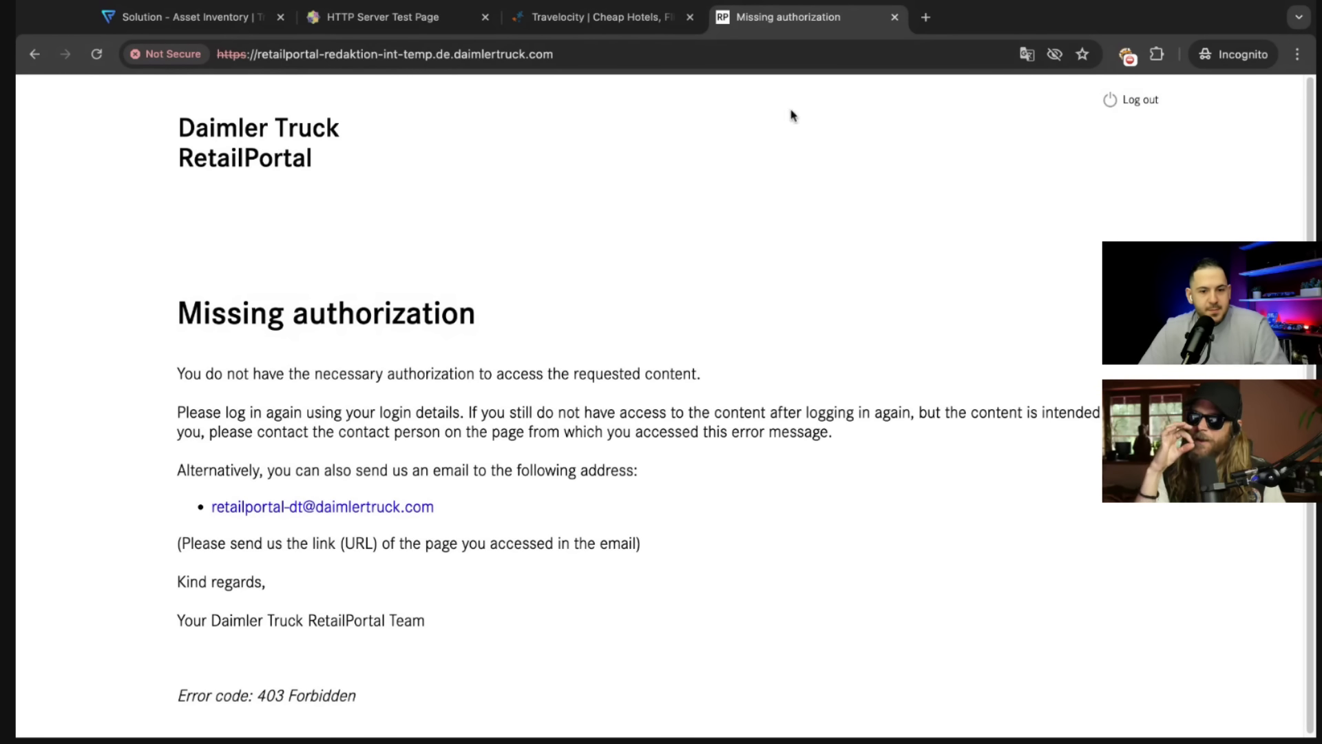
View the source of the retailportal page, search it for ".js" and look through the header and body markup.
left_click(603, 56)
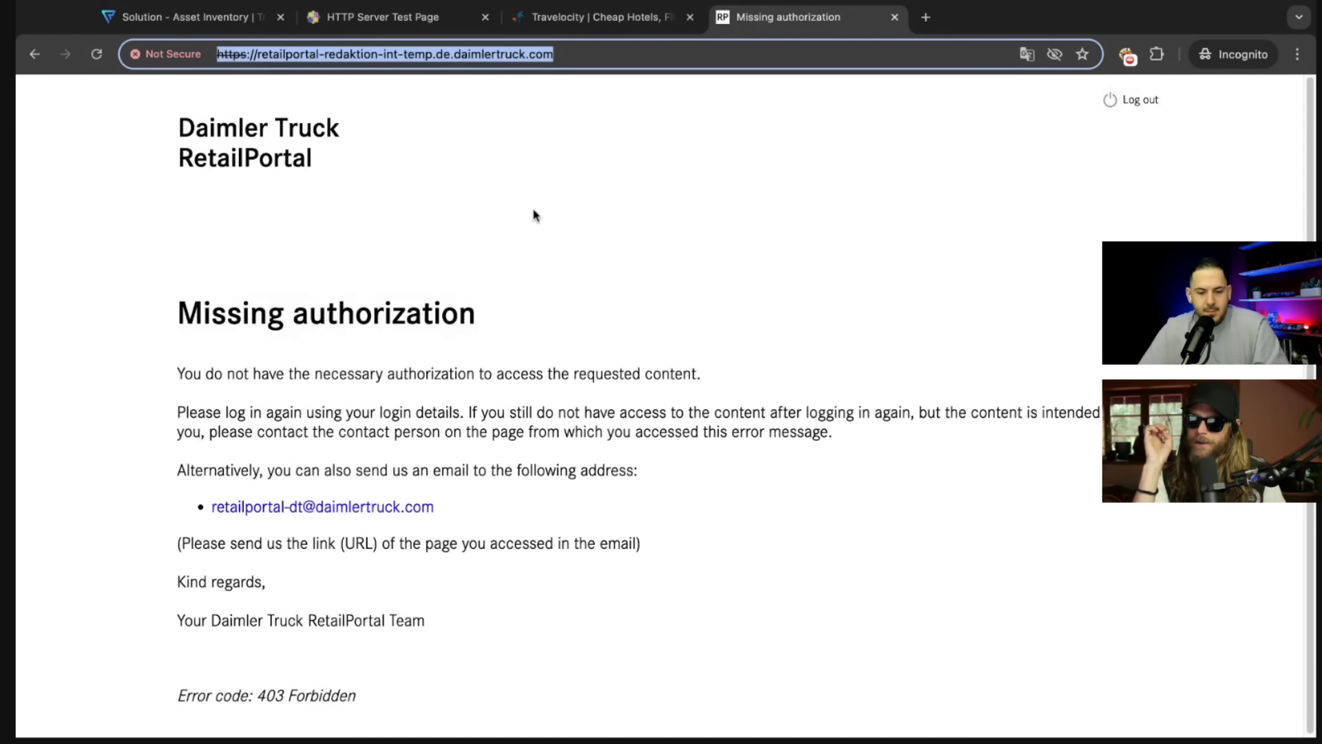
key("super+alt+u")
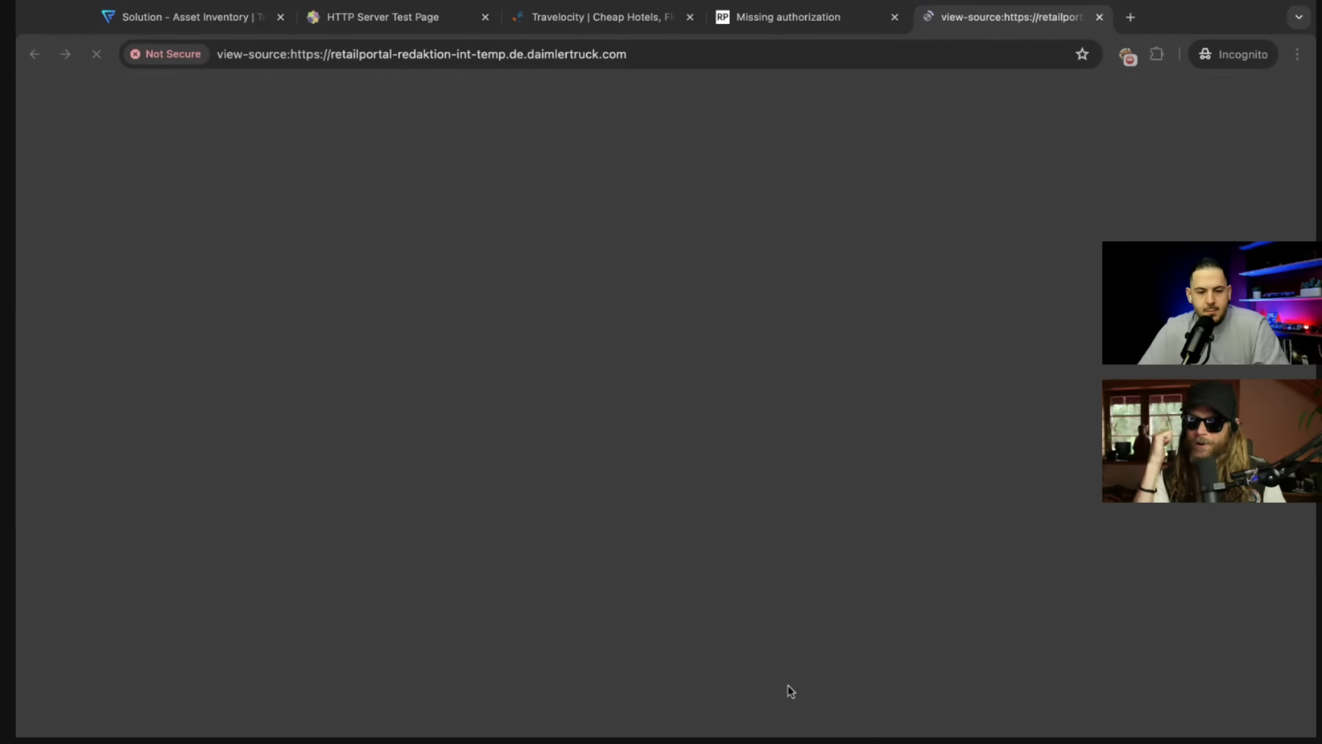
scroll(792, 709, "down", 20)
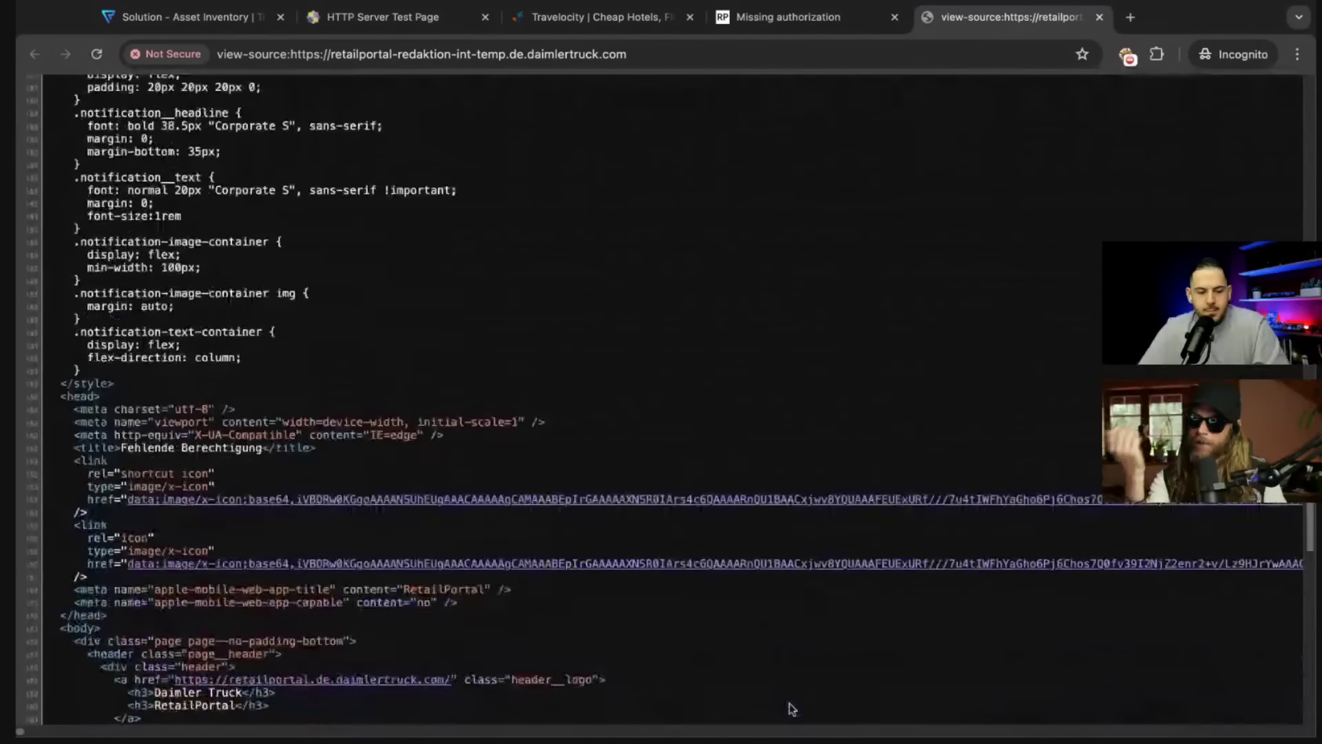
key("super+f")
type(".js")
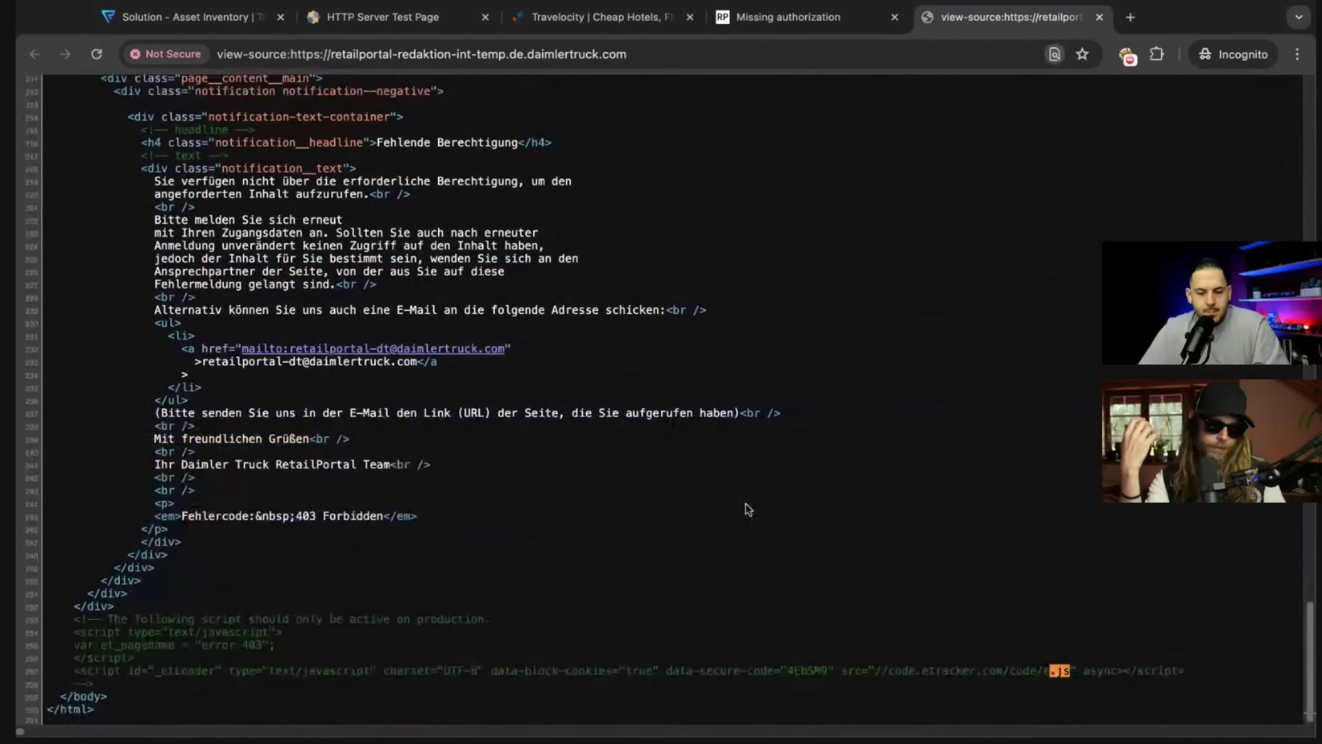
key("Escape")
scroll(749, 510, "up", 8)
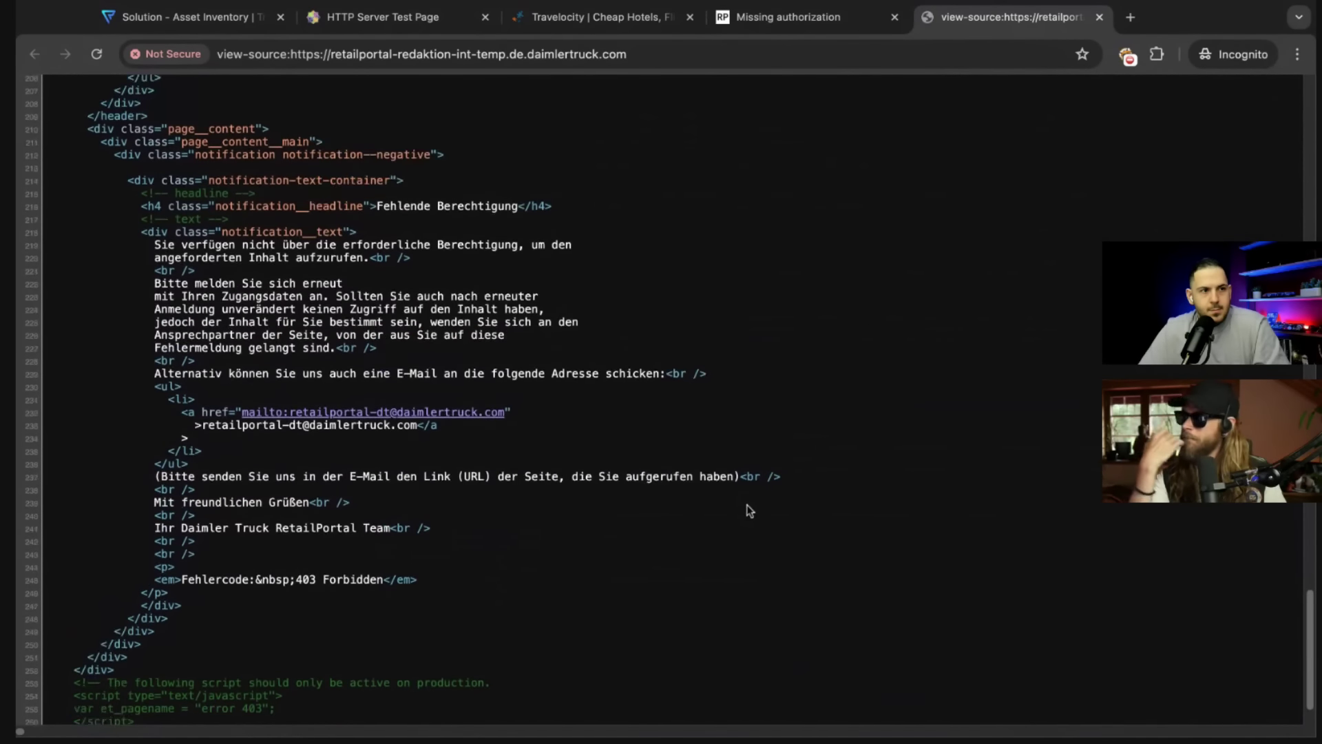
scroll(670, 401, "up", 1)
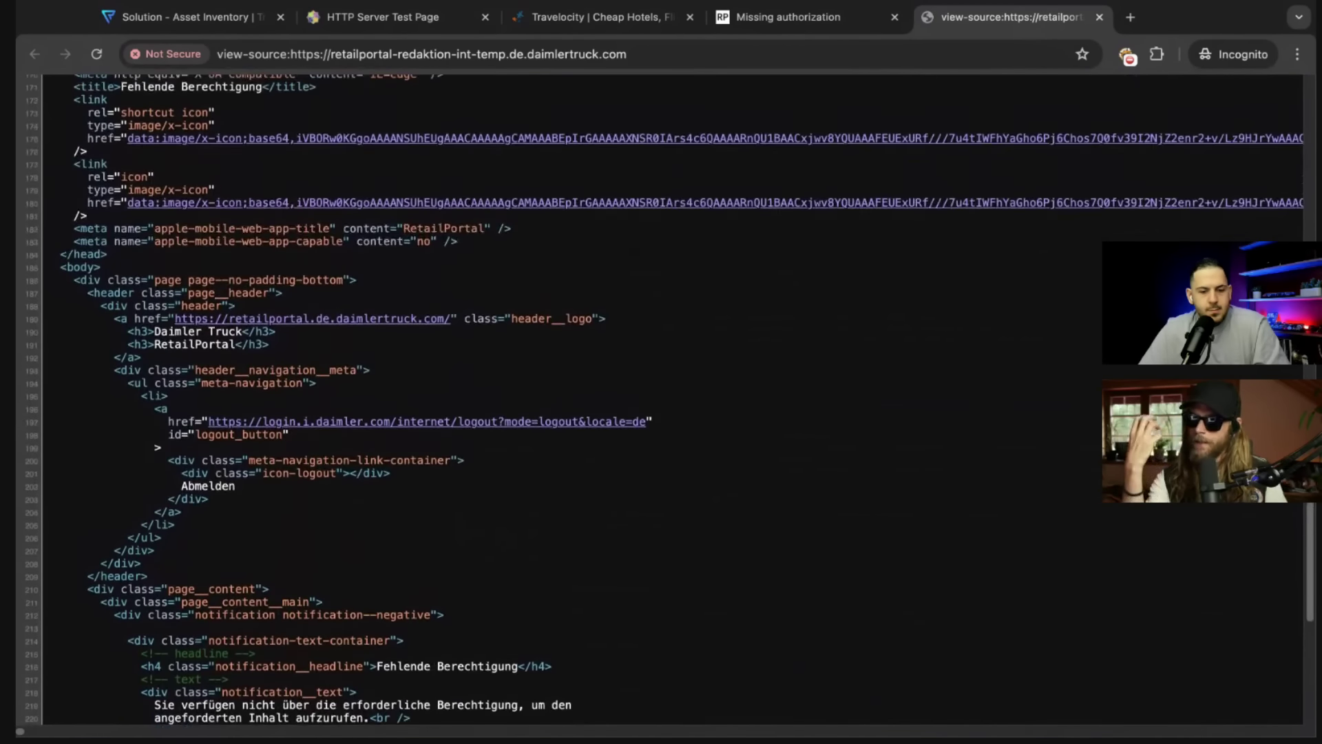
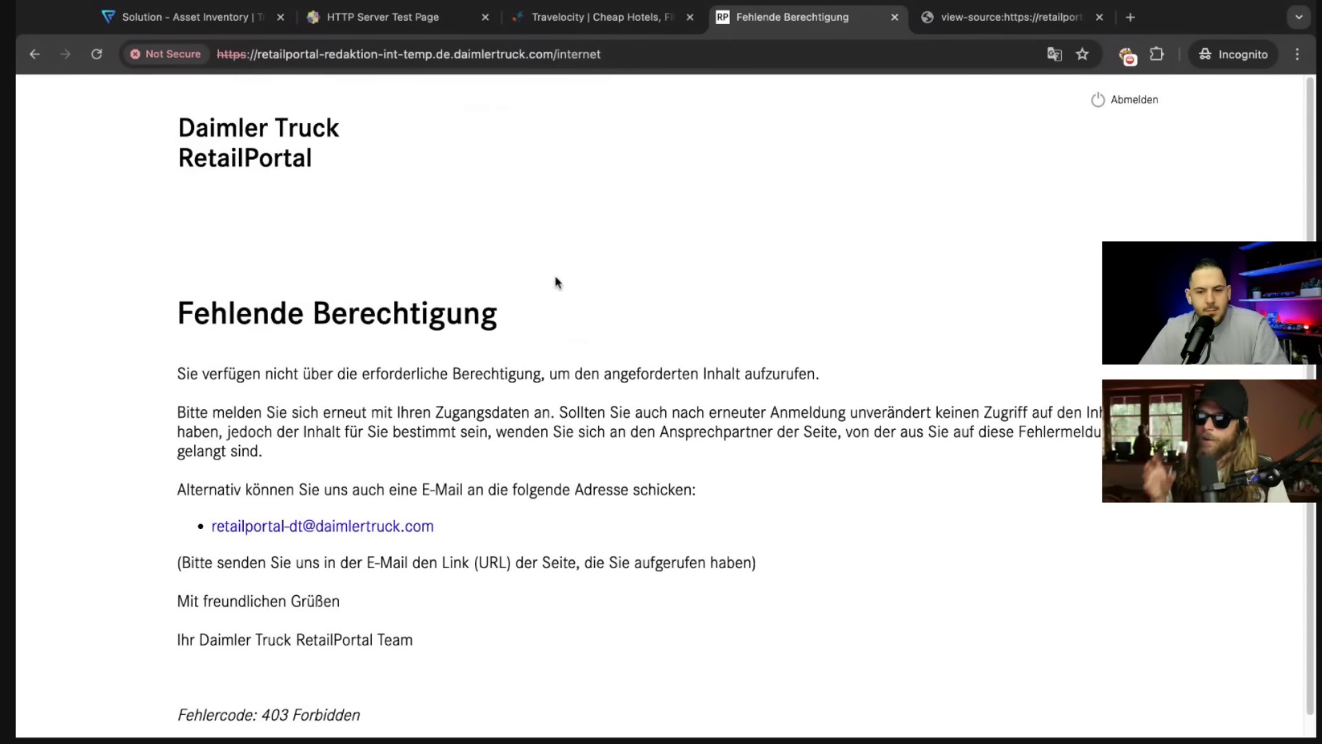
Close the page source and search the DOM elements of the /internet page for ".js" in the developer tools.
key("ctrl+Tab")
key("super+w")
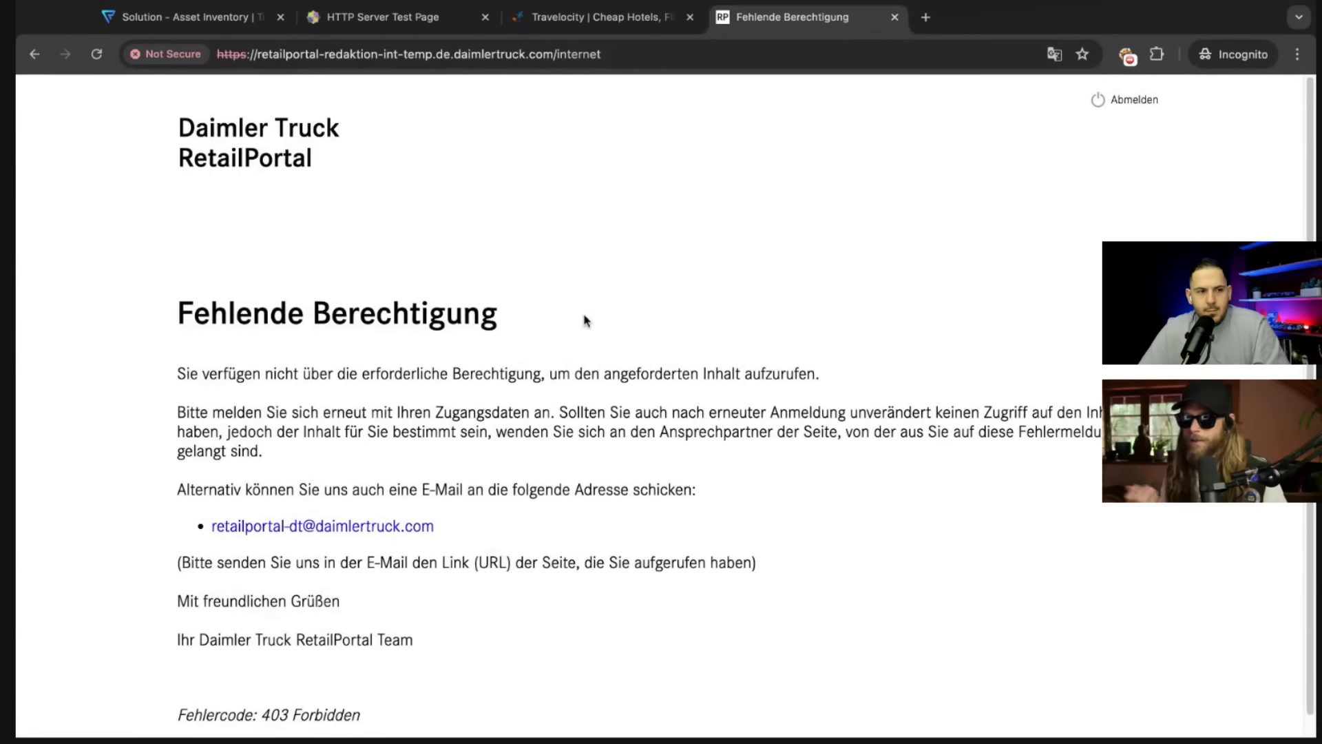
key("super+alt+i")
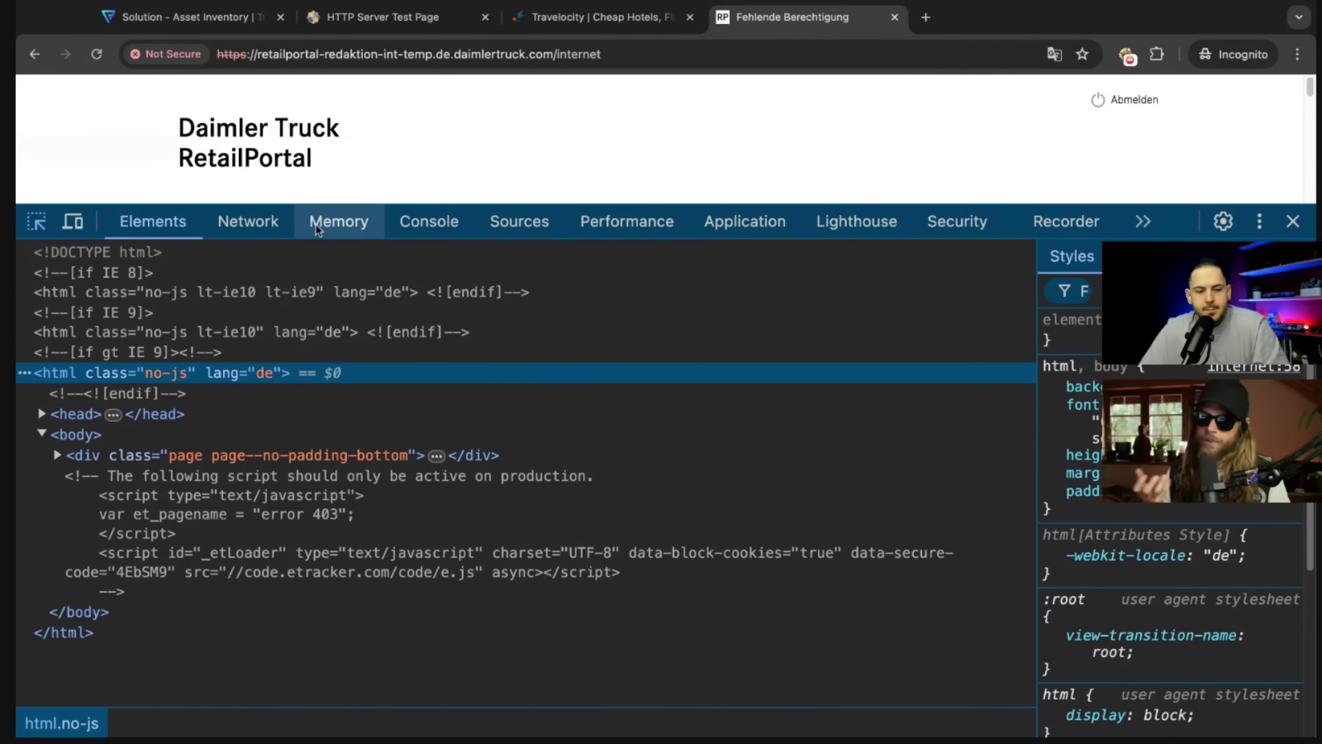
left_click(248, 221)
left_click(344, 220)
left_click(174, 224)
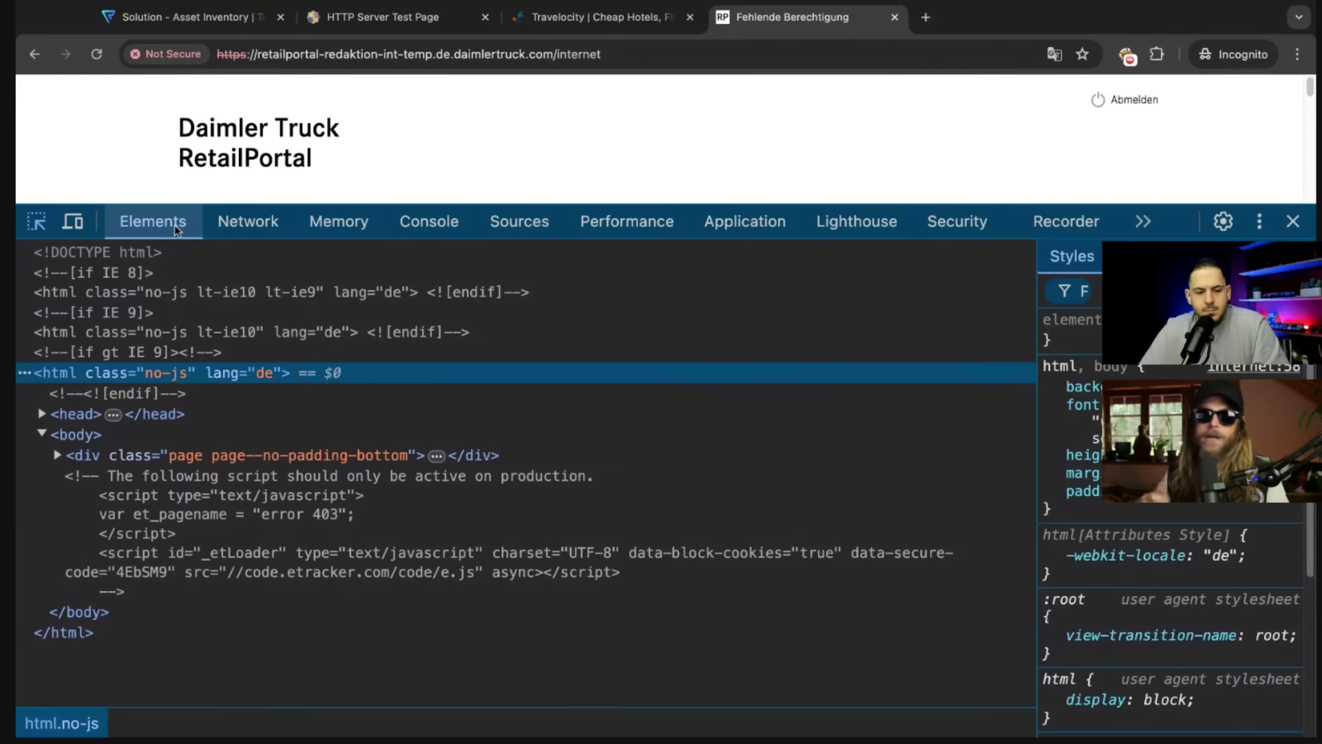
left_click(352, 322)
key("super+f")
type(".js")
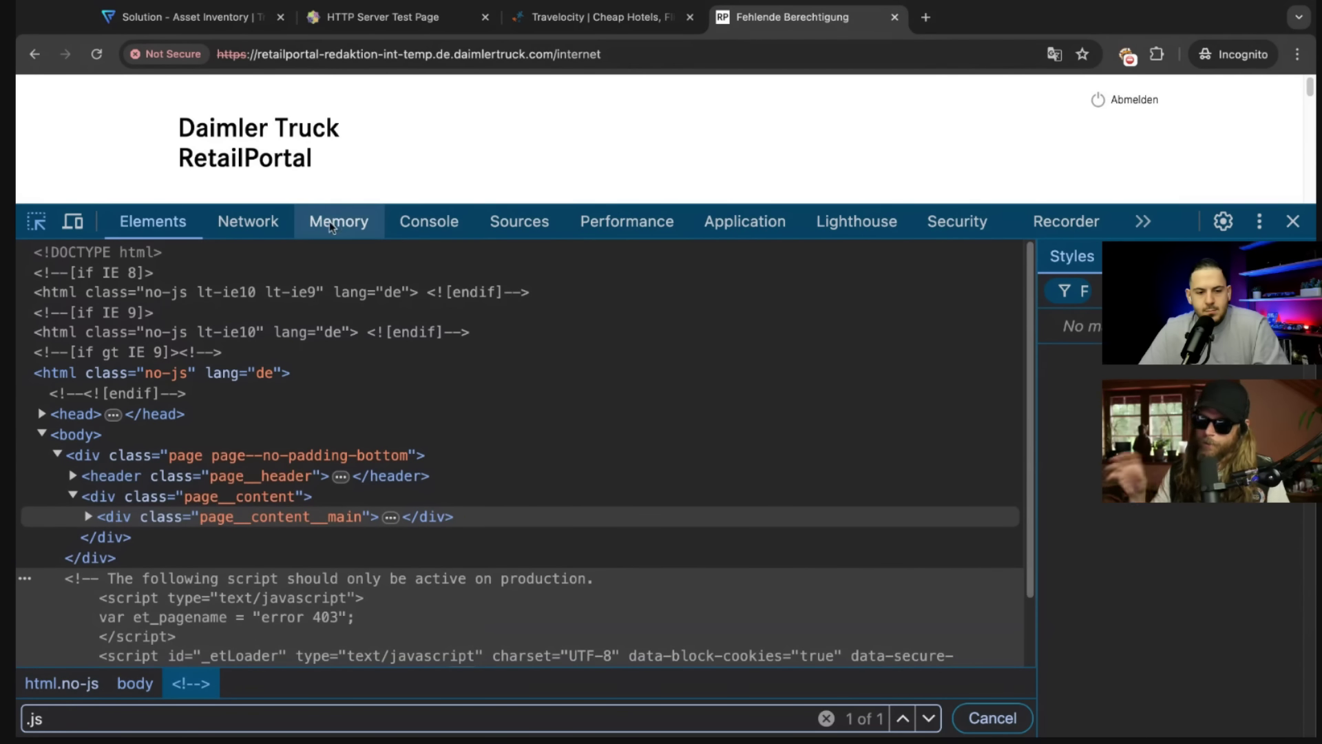
Reload the /internet page with network recording, clear the request filter and inspect the headers of the "internet" request.
left_click(278, 224)
key("super+r")
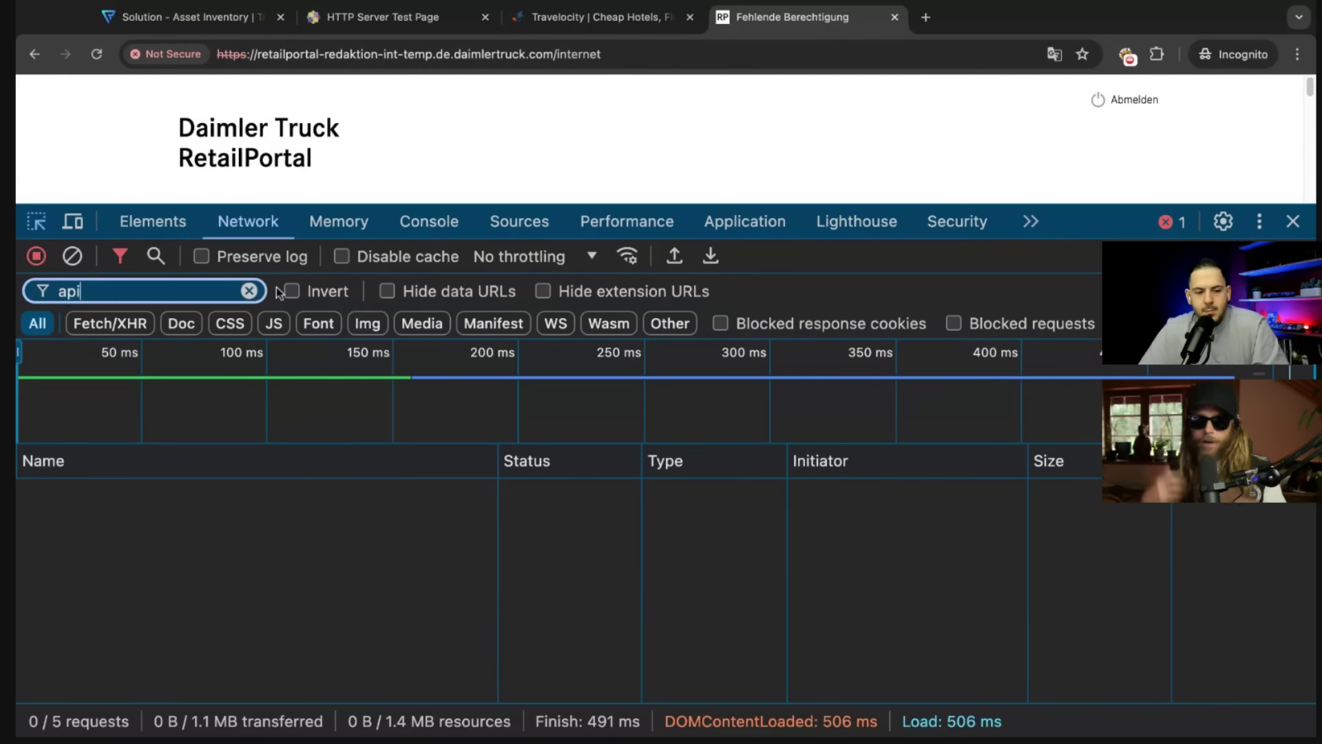
left_click(248, 290)
left_click(104, 493)
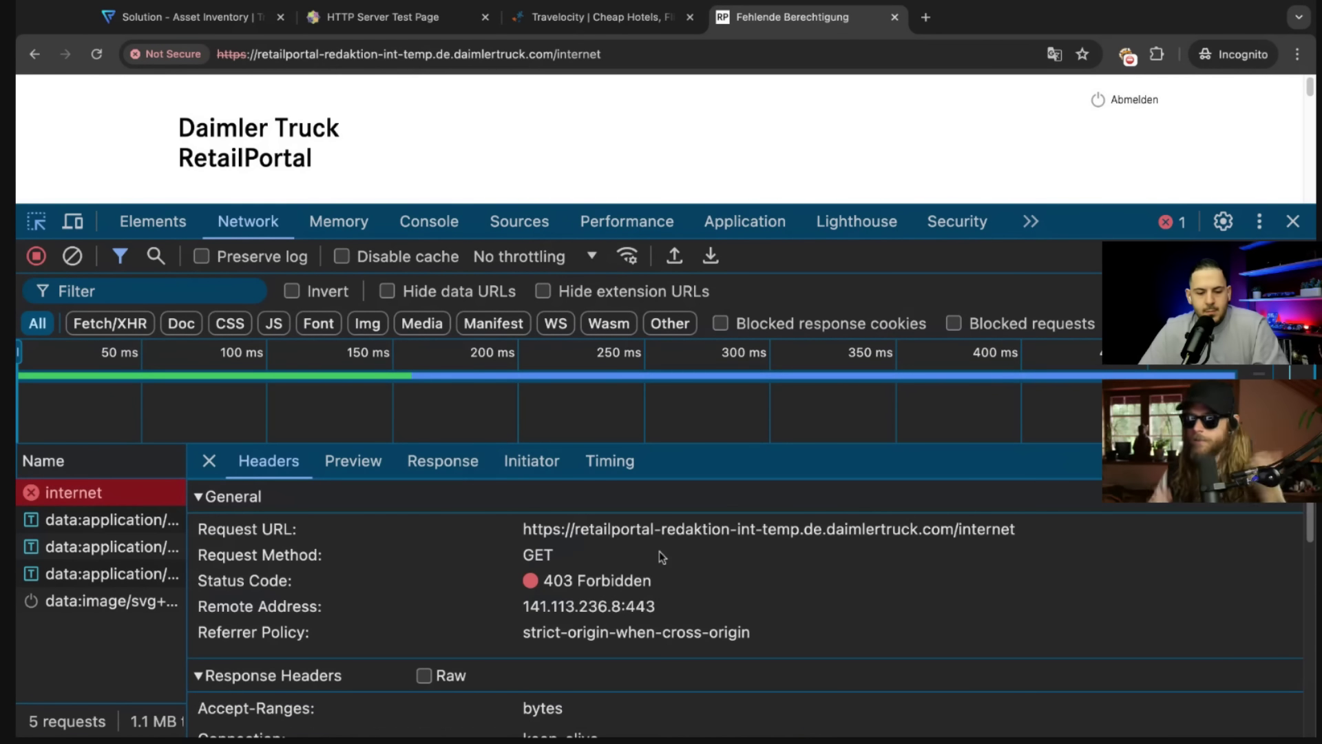
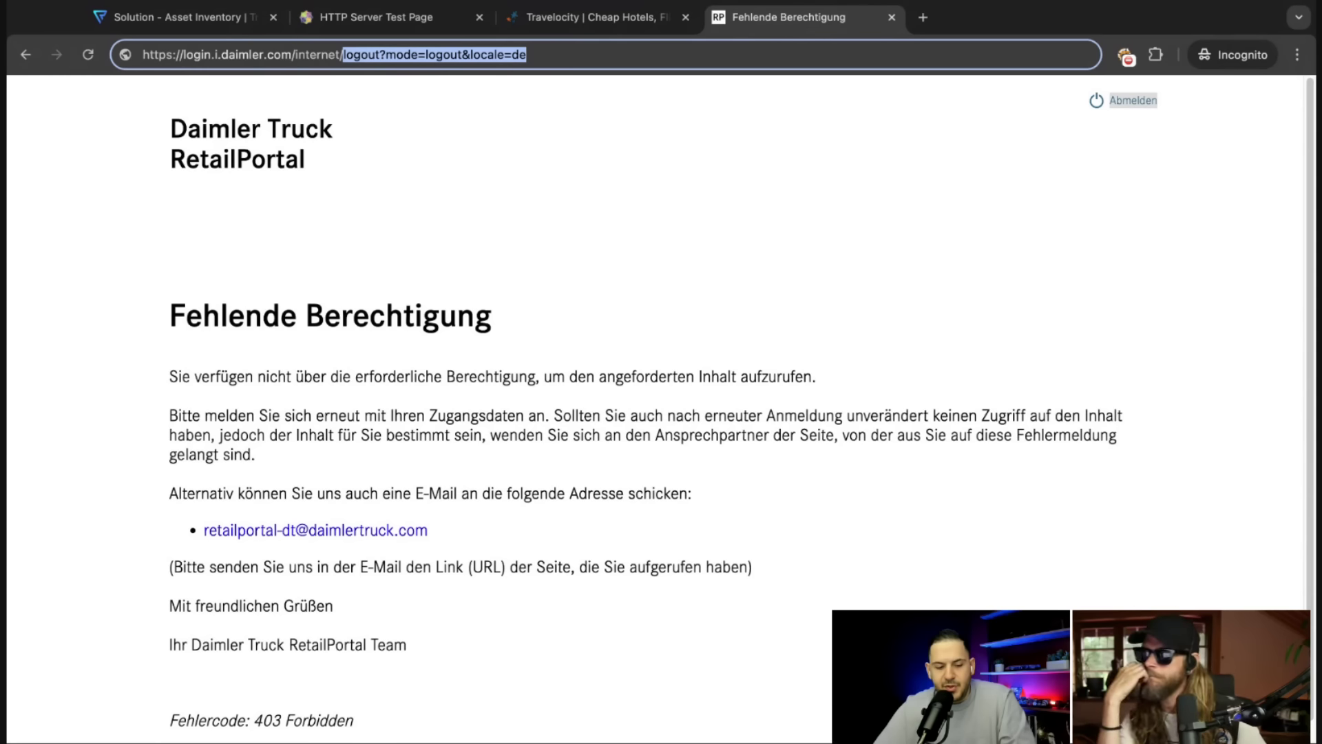
Examine the path segments and the mode and locale parameters of the login.i.daimler.com logout URL by highlighting them.
double_click(313, 55)
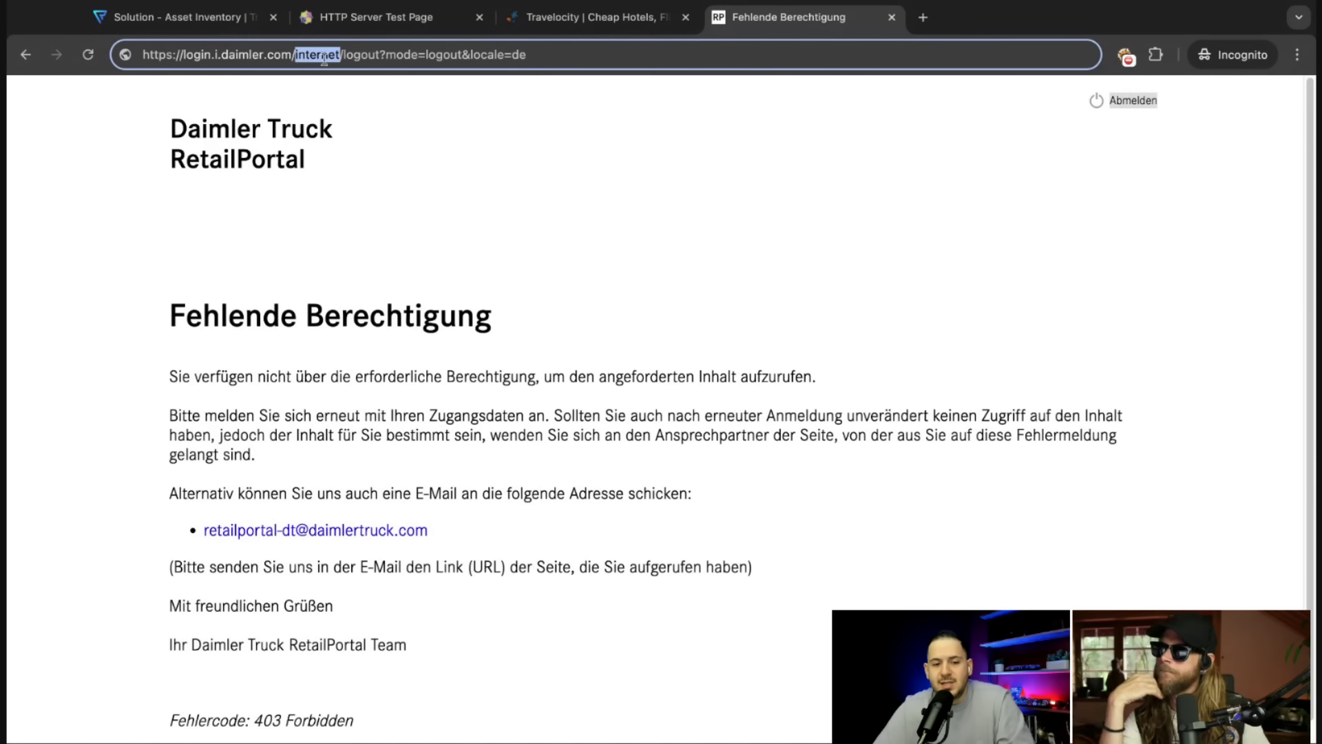
double_click(364, 58)
double_click(447, 59)
double_click(518, 58)
double_click(549, 59)
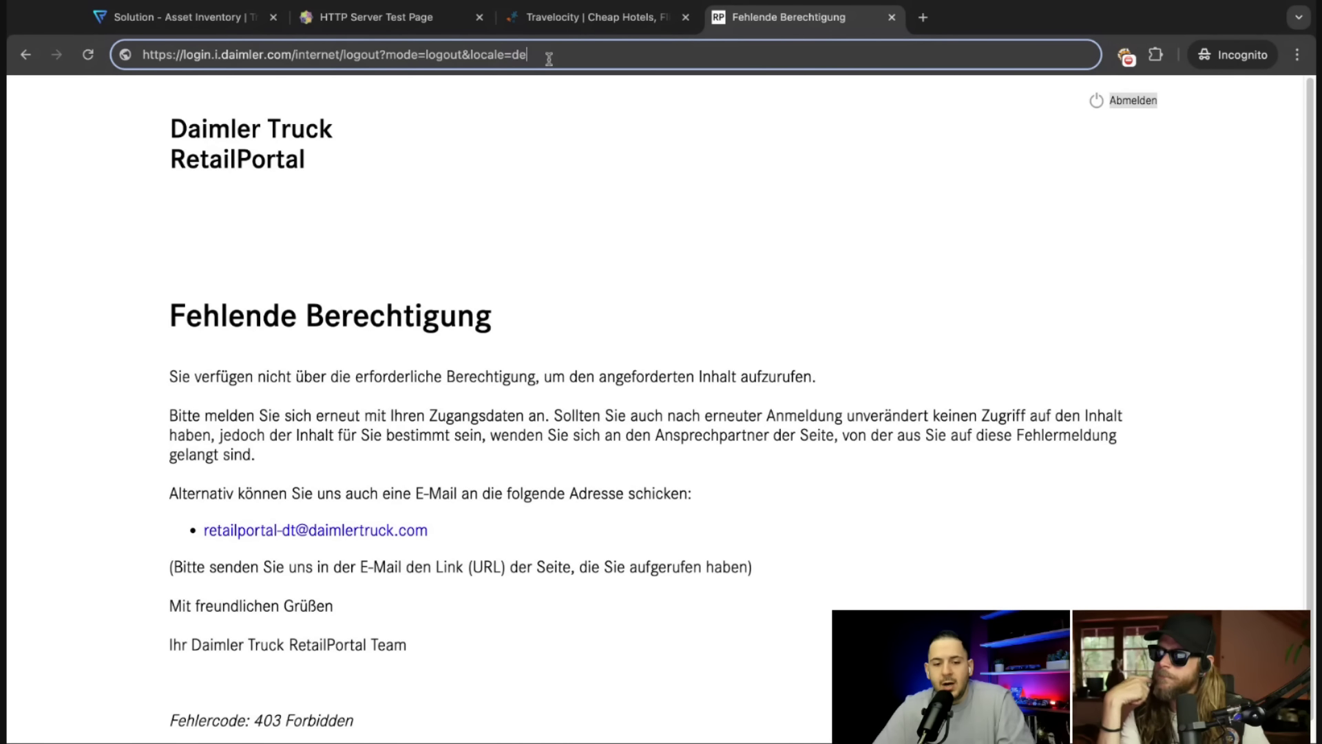
left_click_drag(549, 59, 617, 58)
left_click(617, 58)
key("alt+shift+Left")
key("alt+shift+Left")
key("alt+shift+Left")
key("alt+shift+Left")
key("alt+shift+Left")
key("alt+shift+Left")
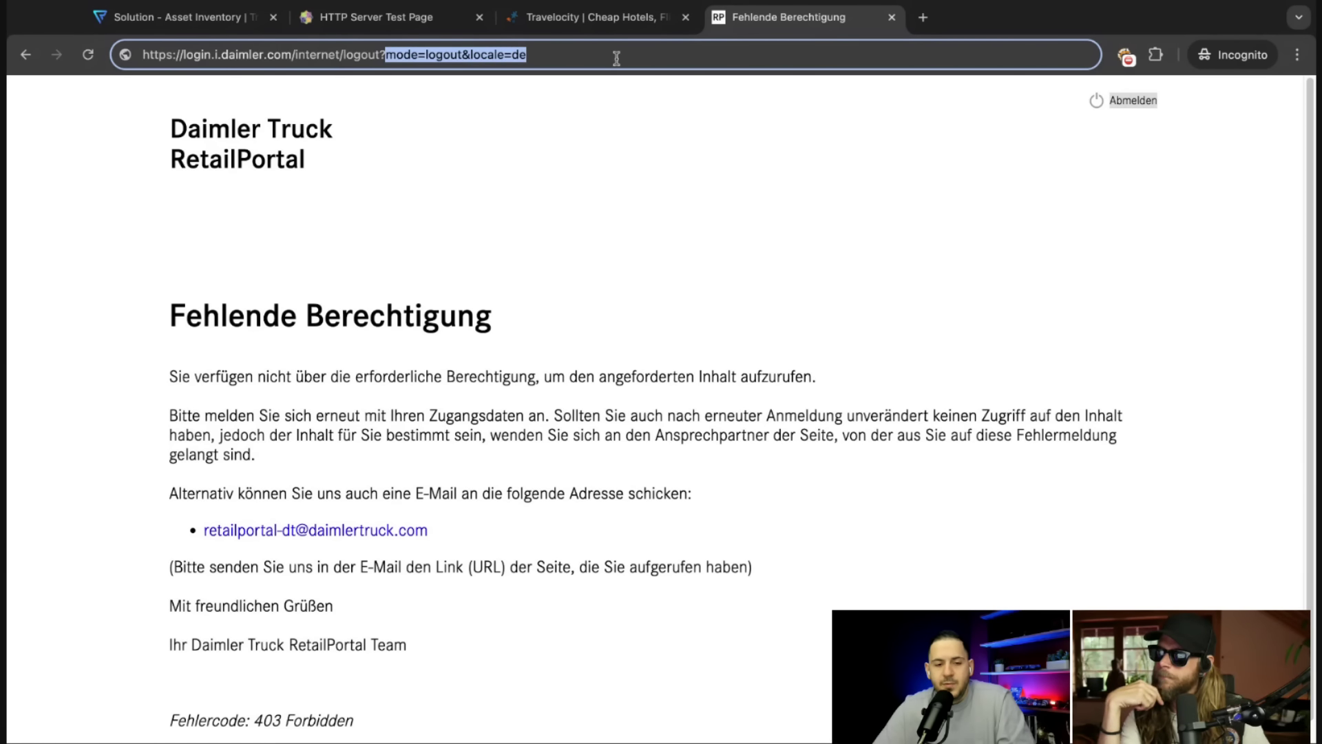
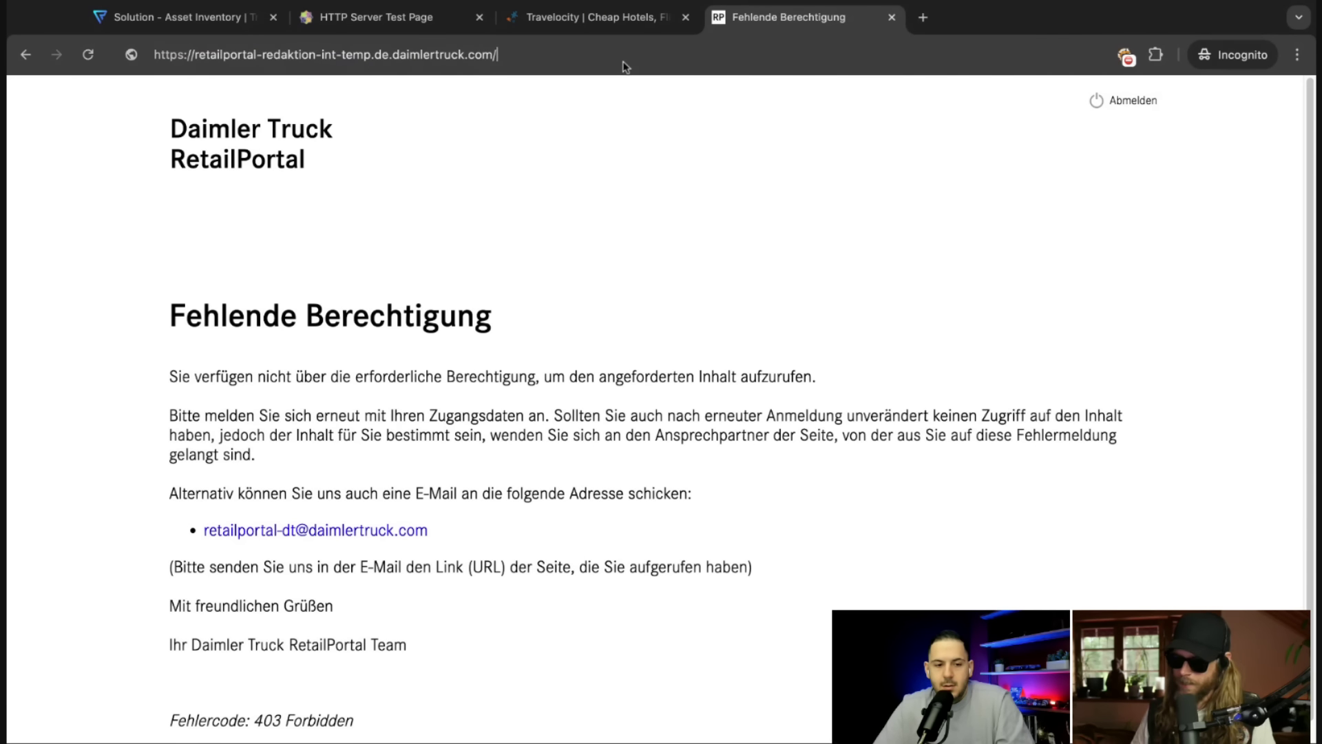
Highlight the daimlertruck.com domain part within the retailportal-redaktion-int-temp.de.daimlertruck.com URL.
left_click_drag(389, 55, 590, 54)
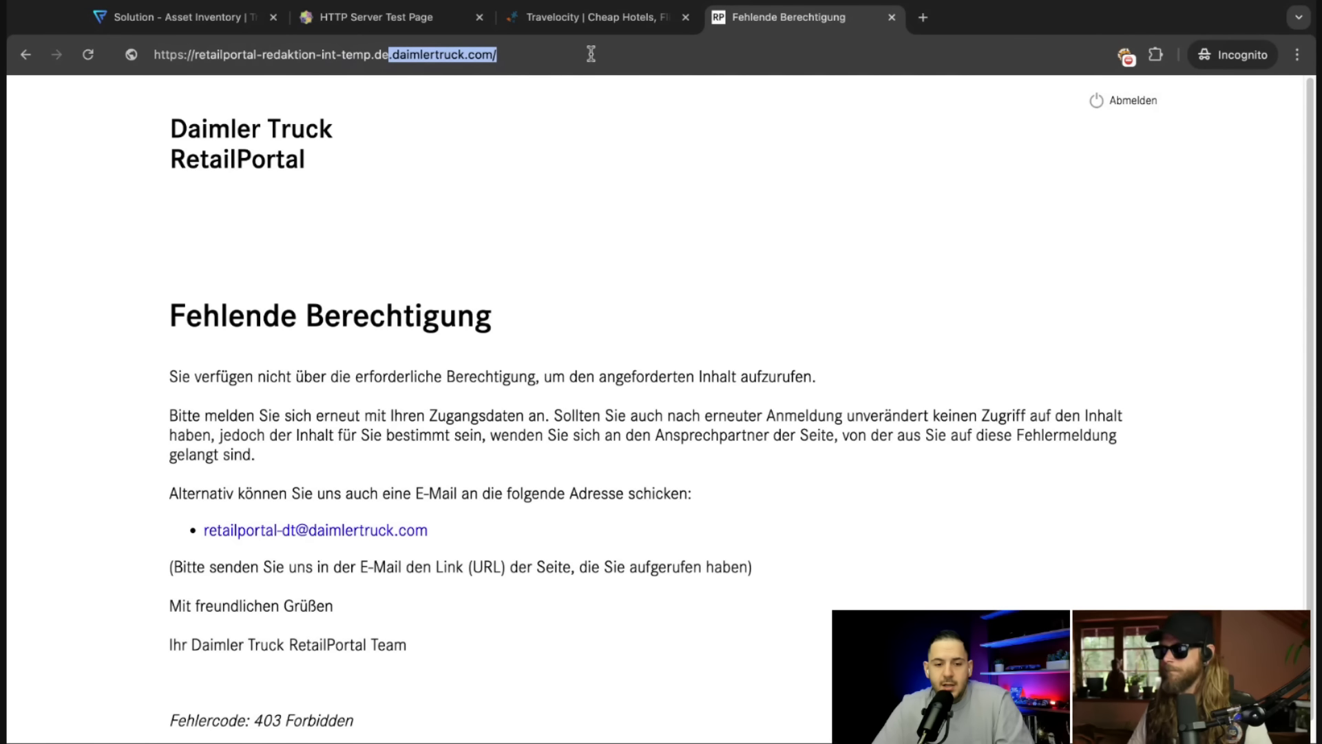
left_click(591, 53)
key("super+a")
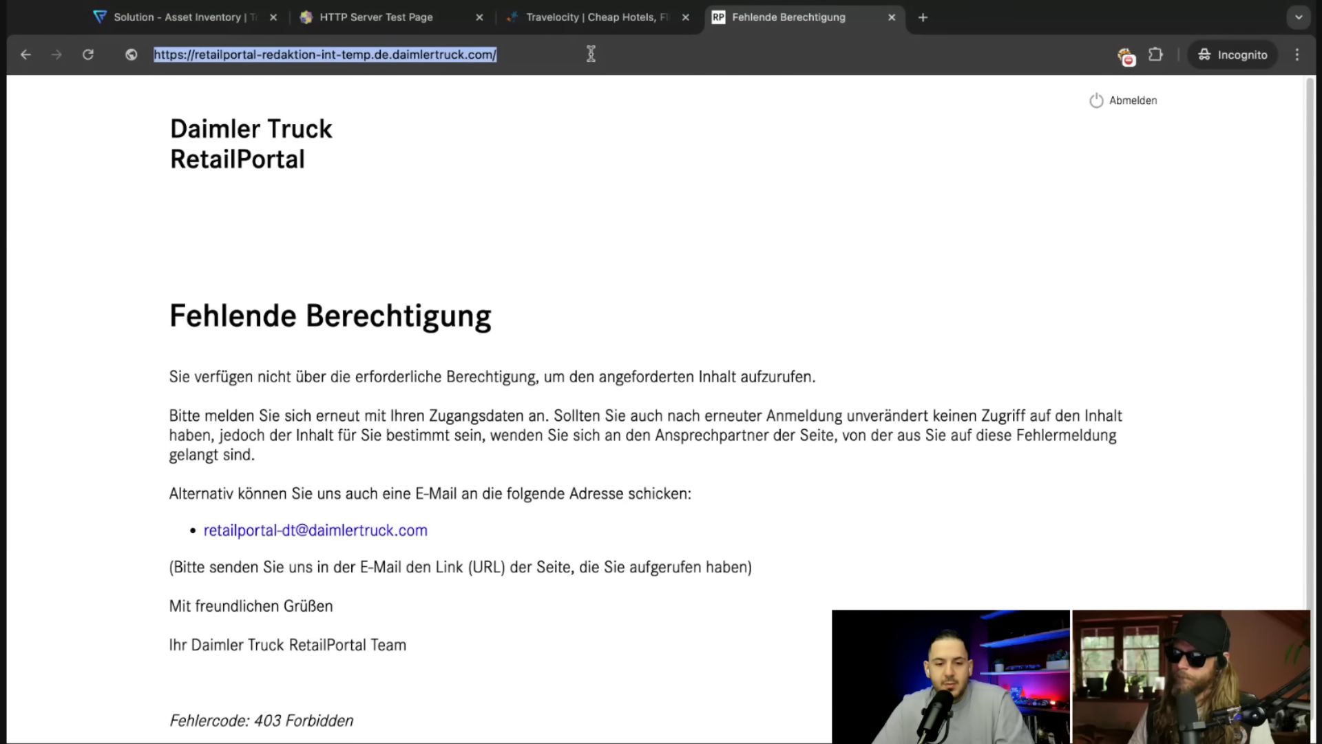
double_click(409, 54)
key("shift+super+Right")
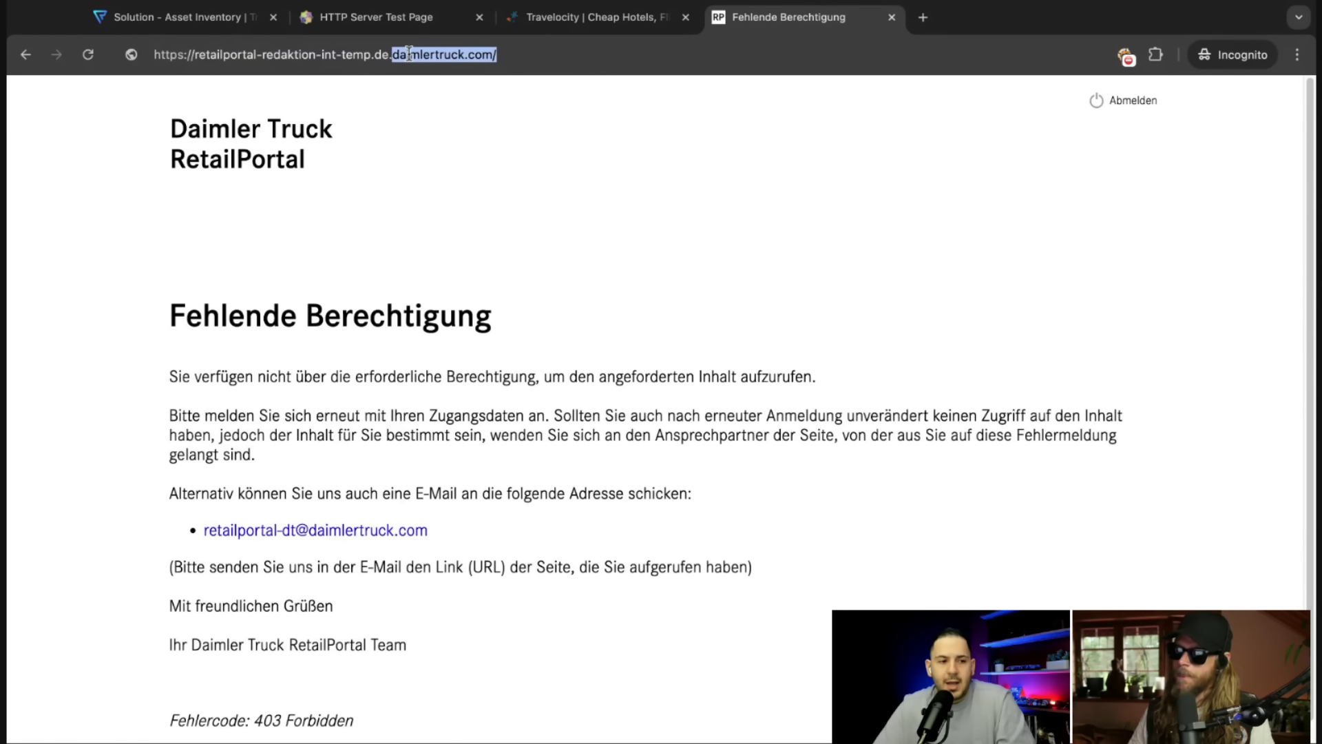
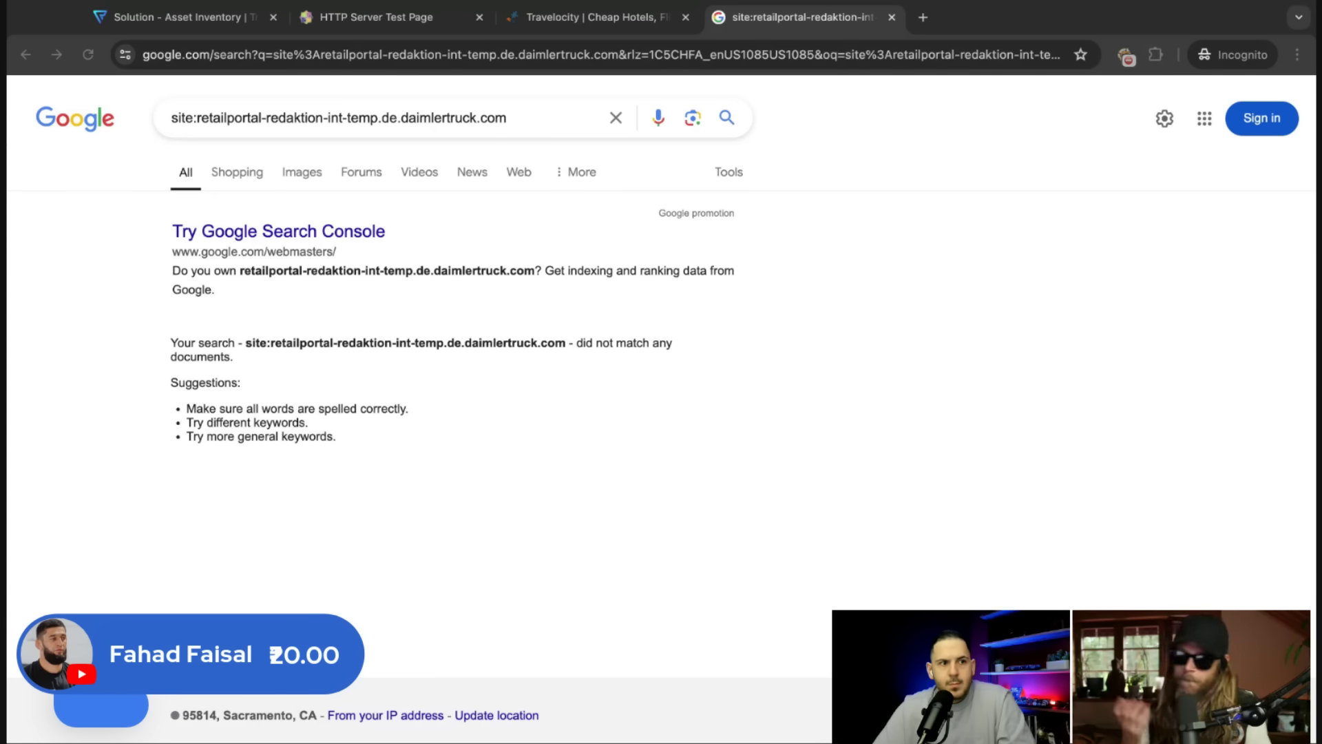
Close the inspected site tabs down to the Asset Inventory and look over the URLs and titles in the results.
left_click(345, 491)
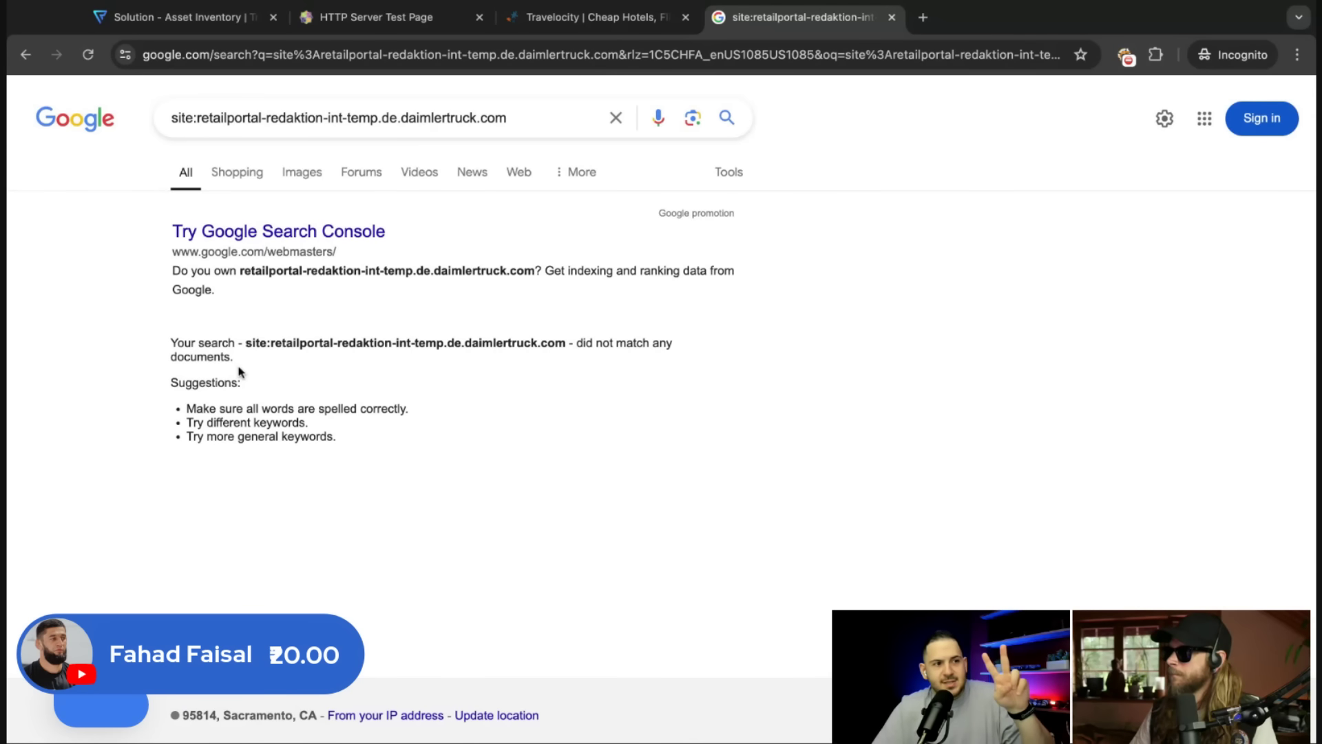
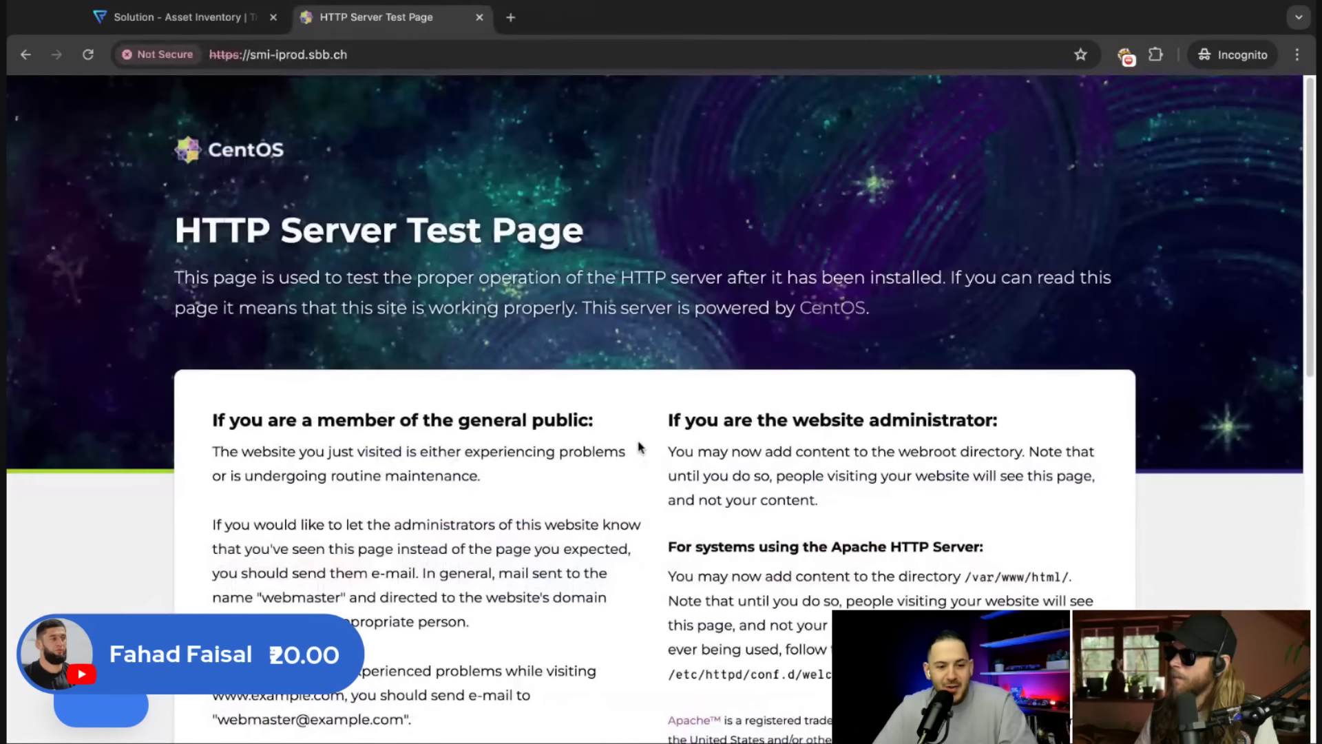
key("super+w")
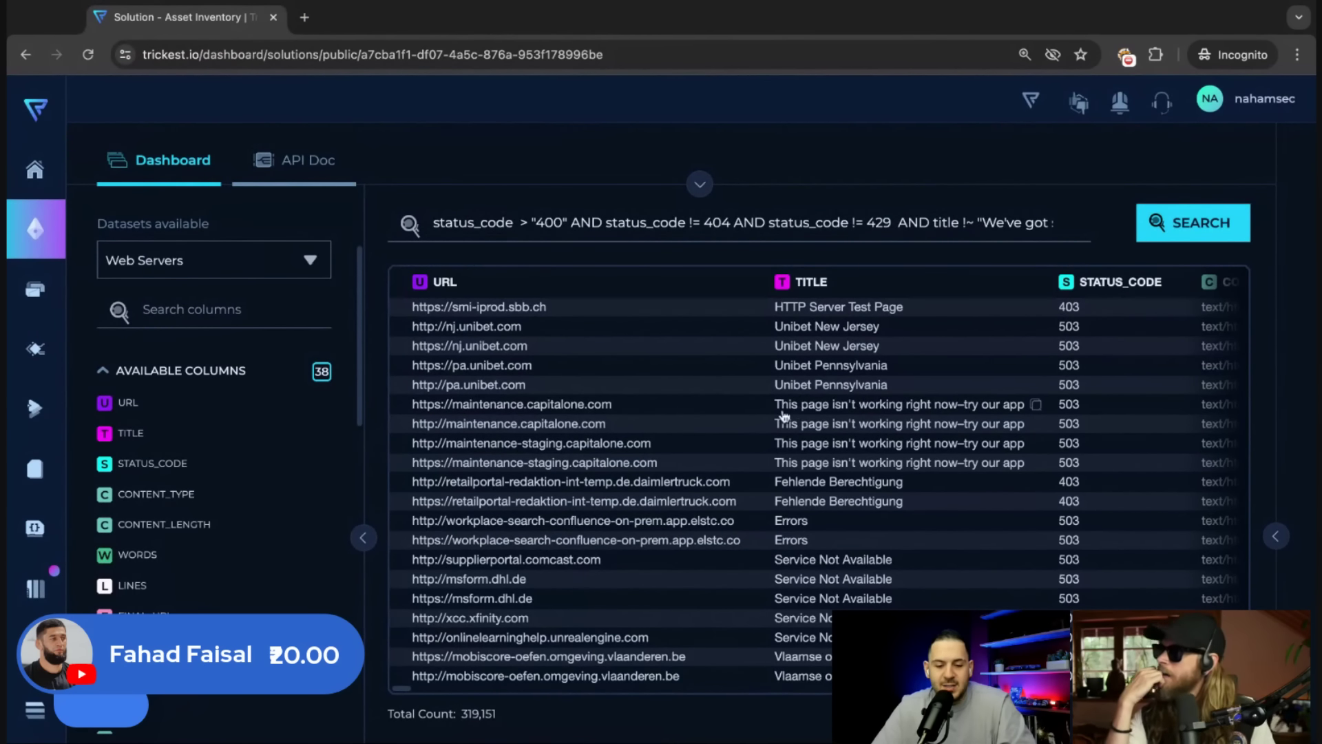
scroll(773, 529, "right", 1)
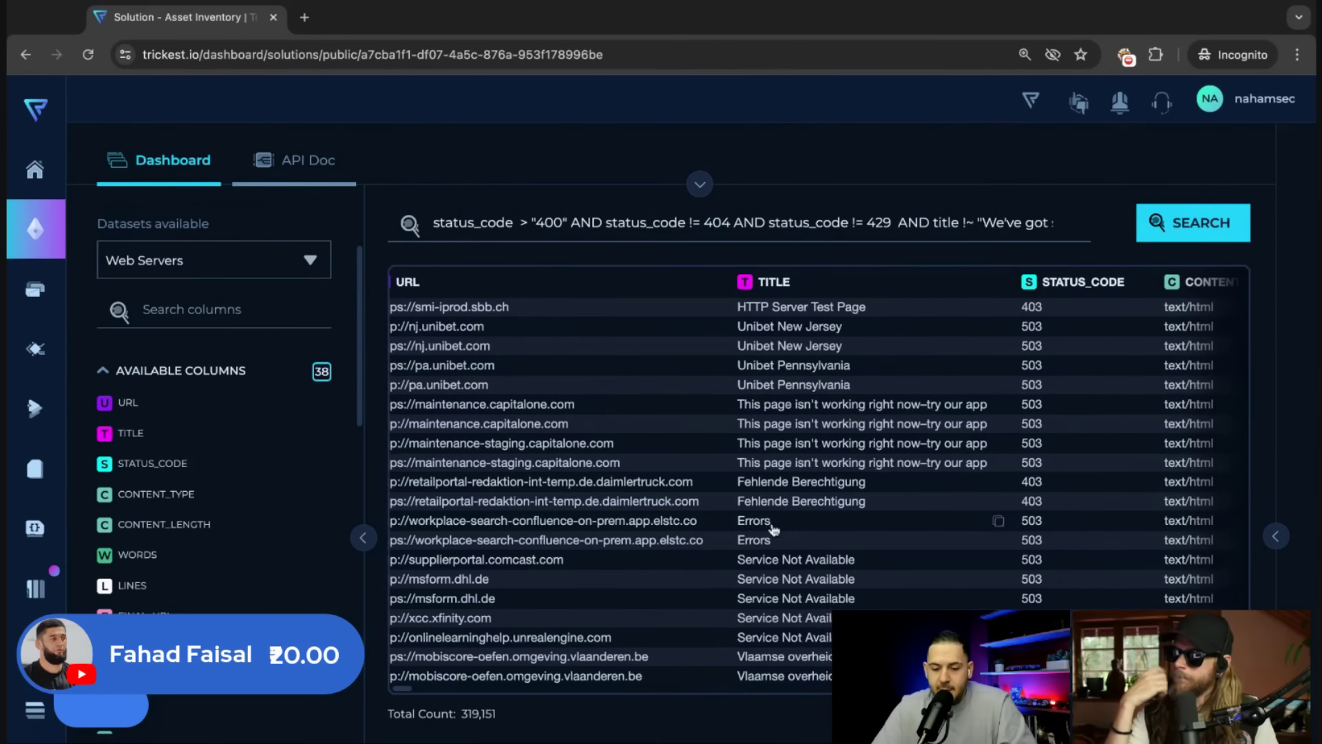
scroll(764, 532, "left", 1)
scroll(762, 520, "down", 3)
left_click(754, 472)
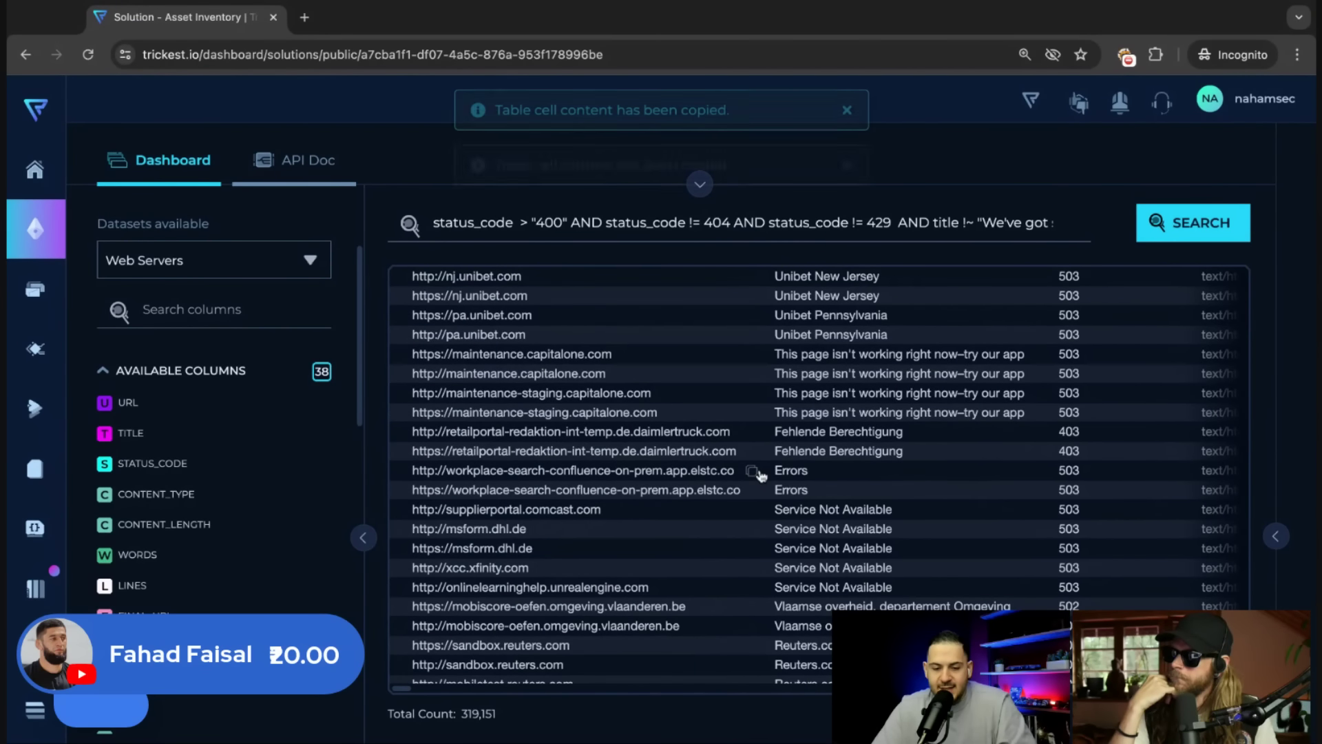
left_click(754, 472)
key("ctrl+t")
key("ctrl+v")
key("Return")
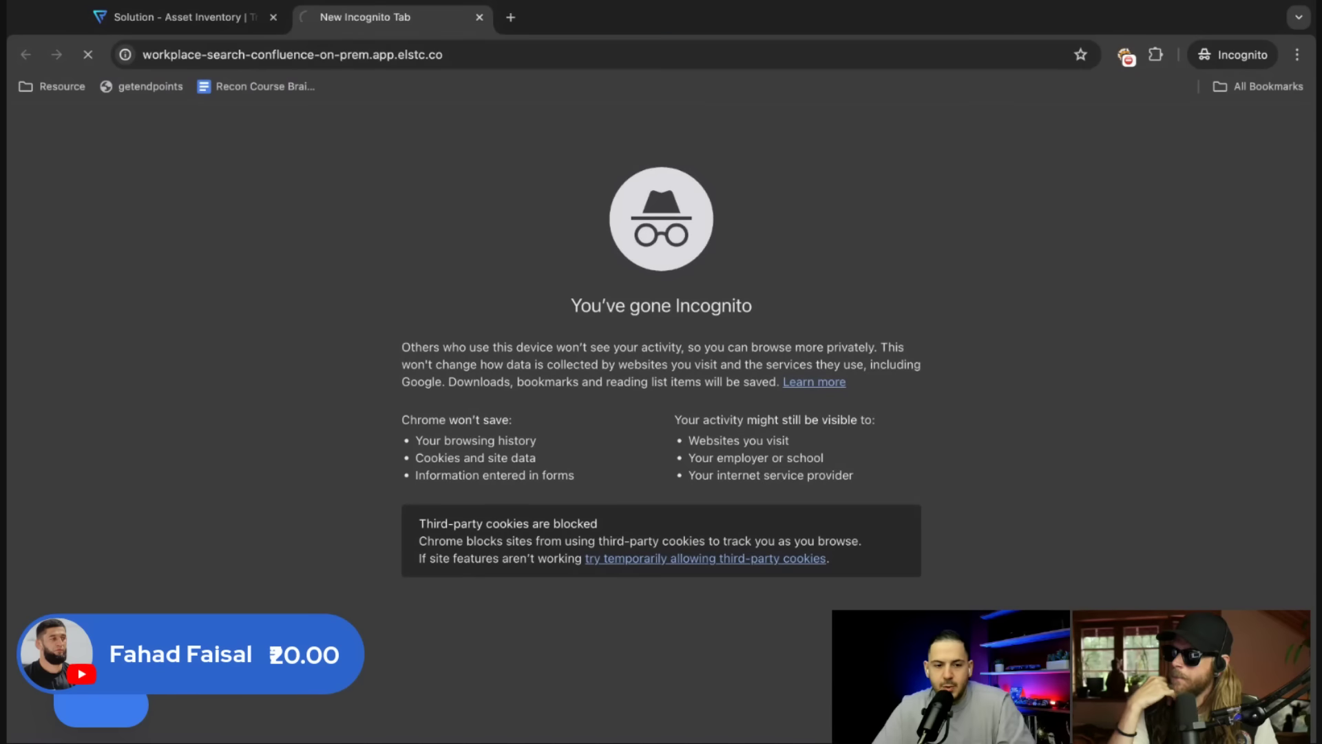
key("ctrl+shift+Tab")
scroll(641, 510, "down", 1)
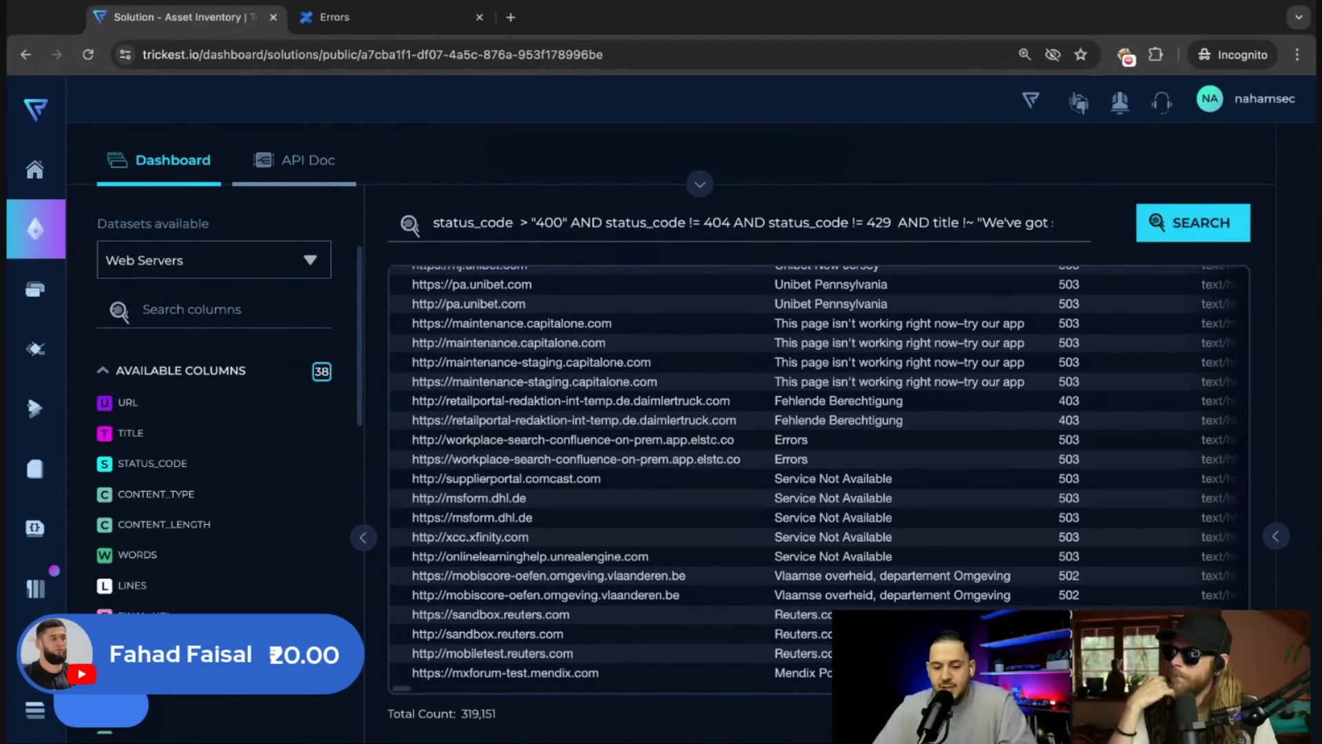
left_click(752, 672)
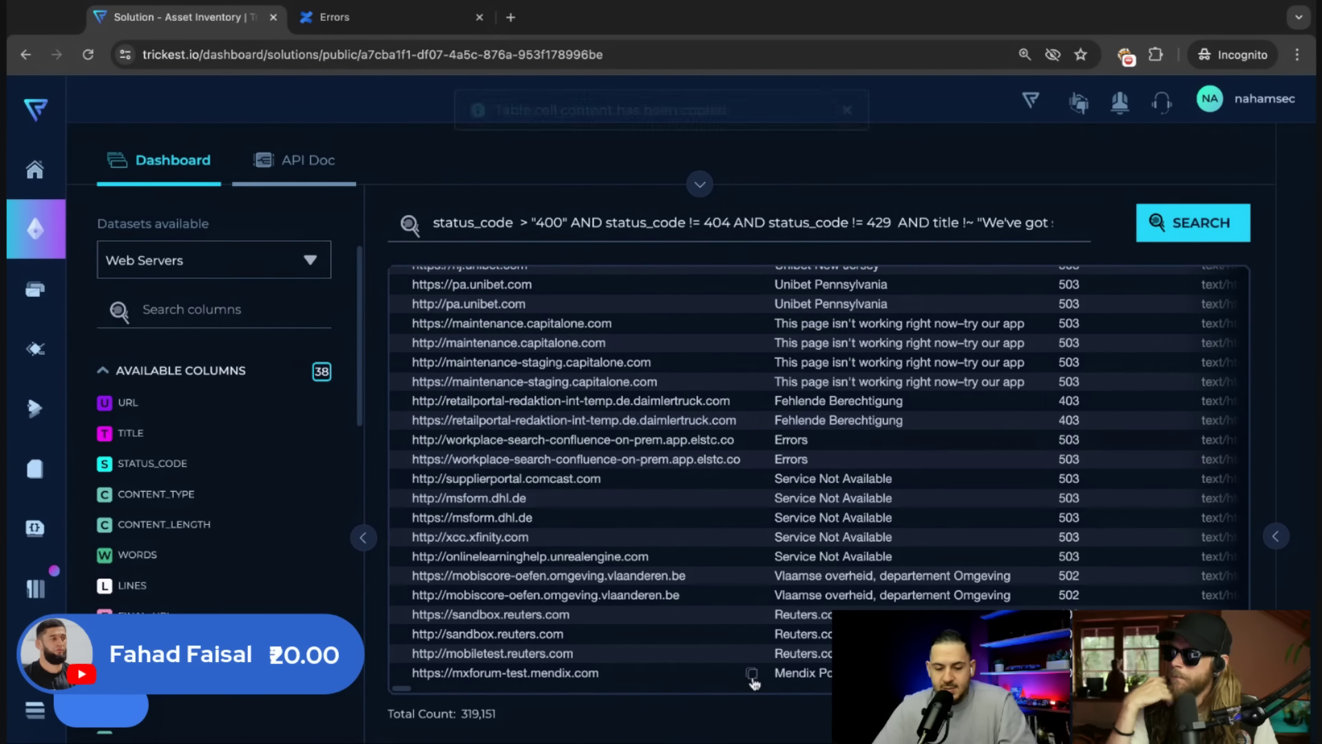
left_click(752, 673)
left_click(752, 673)
key("ctrl+t")
key("ctrl+v")
key("Return")
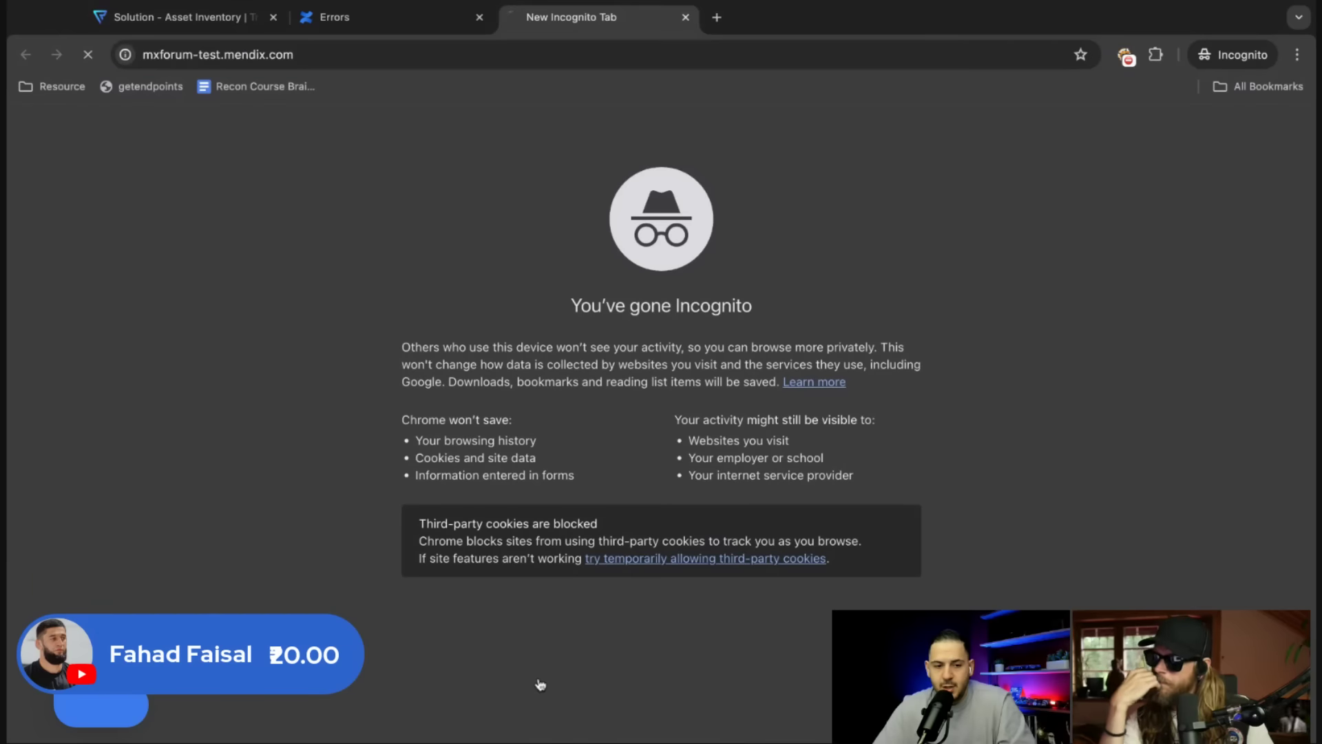
Review the Confluence error page, try out a dashboard path in its address without loading it, and close that tab.
key("ctrl+shift+Tab")
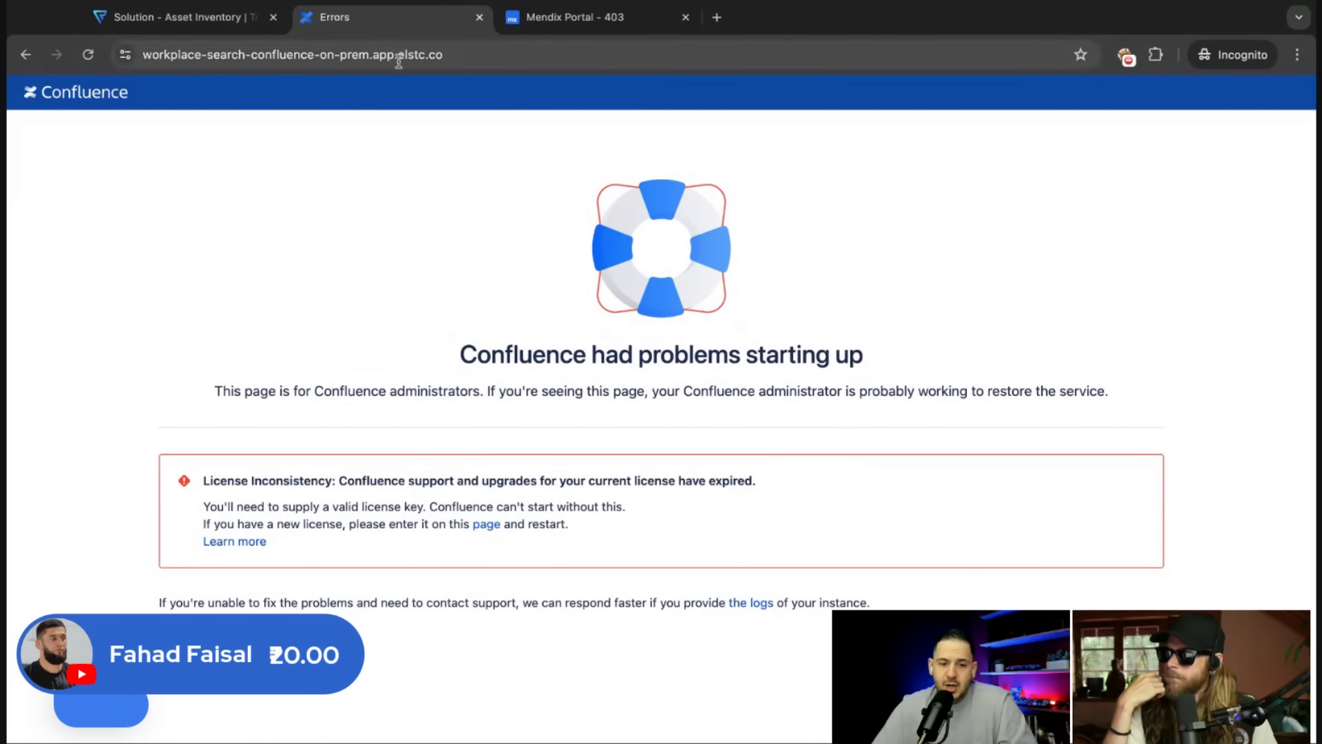
left_click(400, 60)
key("Right")
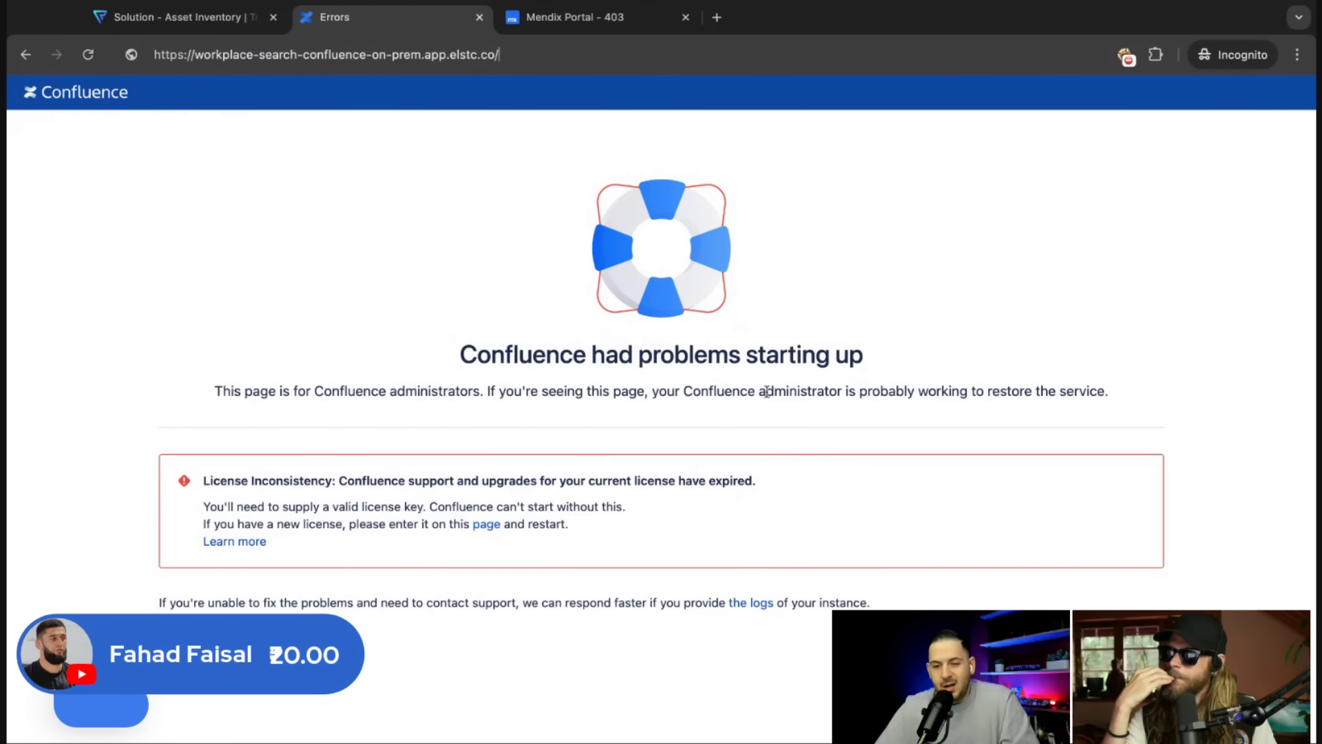
key("super+l")
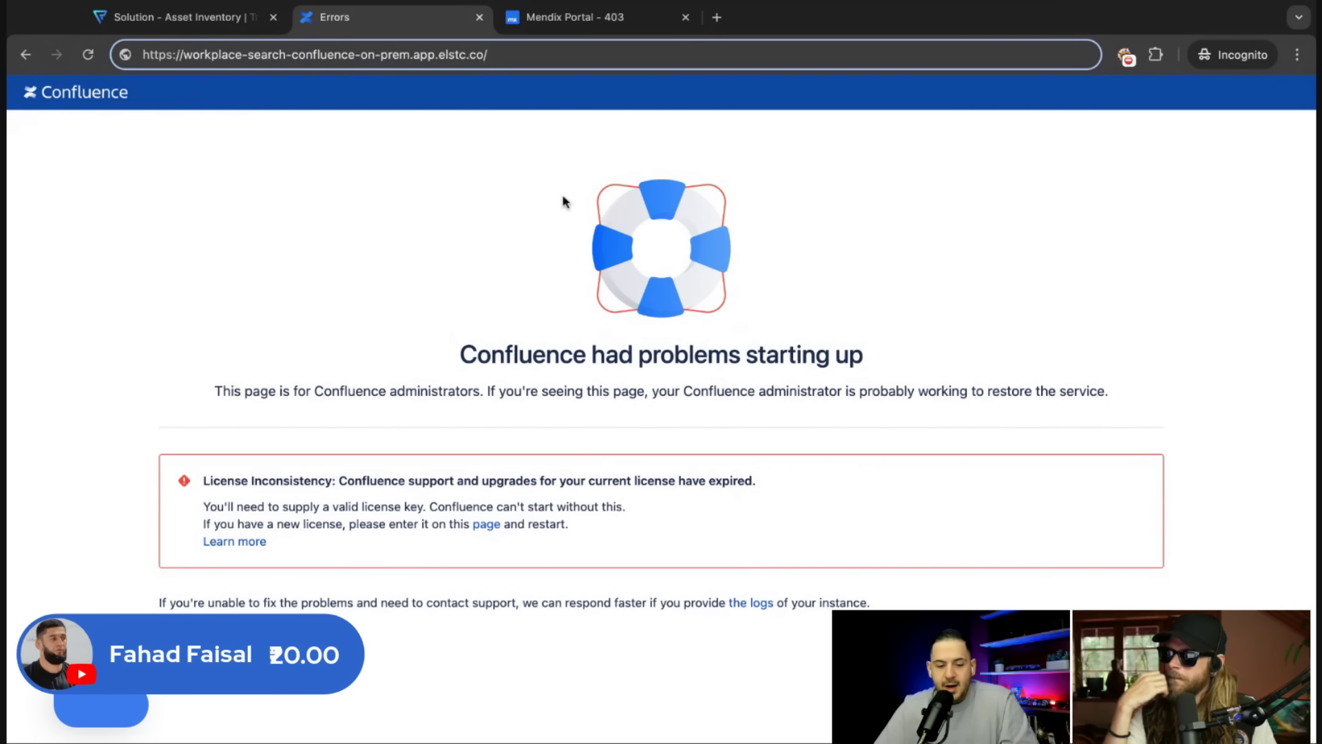
type("dashboard")
key("alt+BackSpace")
key("super+l")
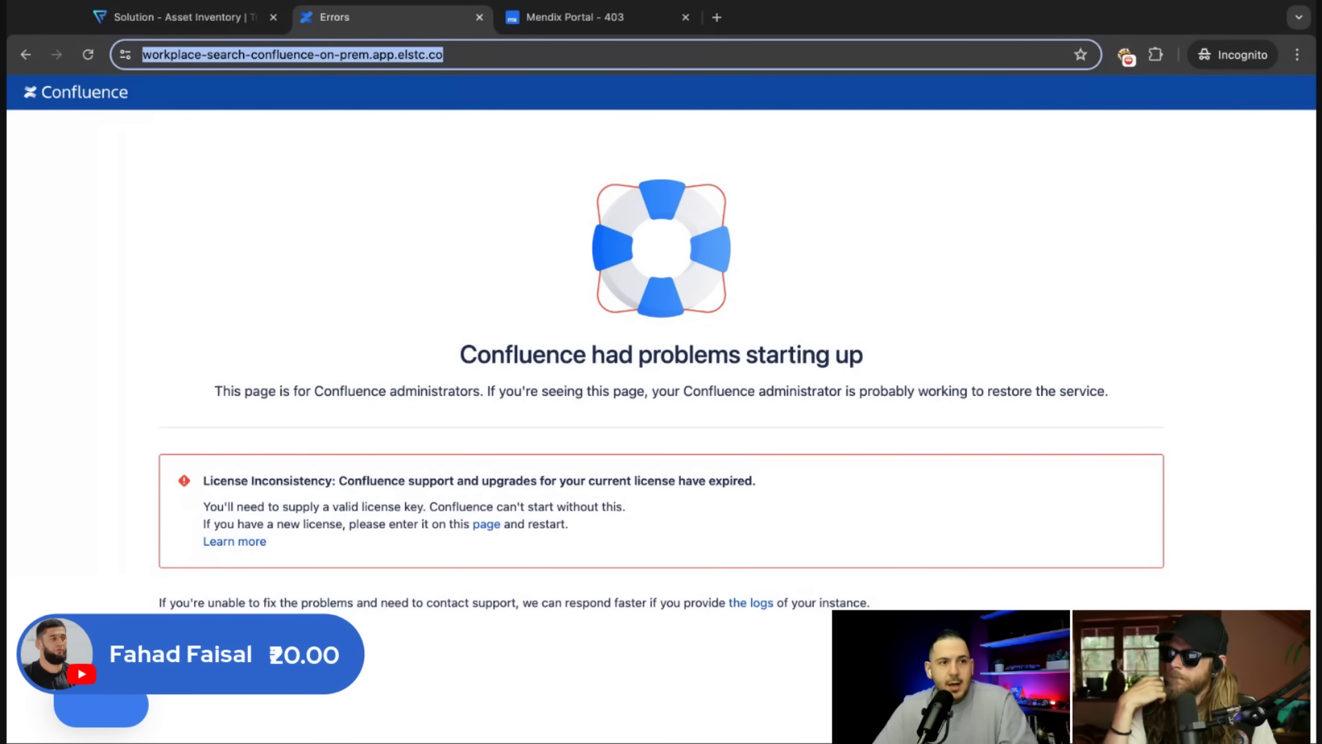
key("super+Tab")
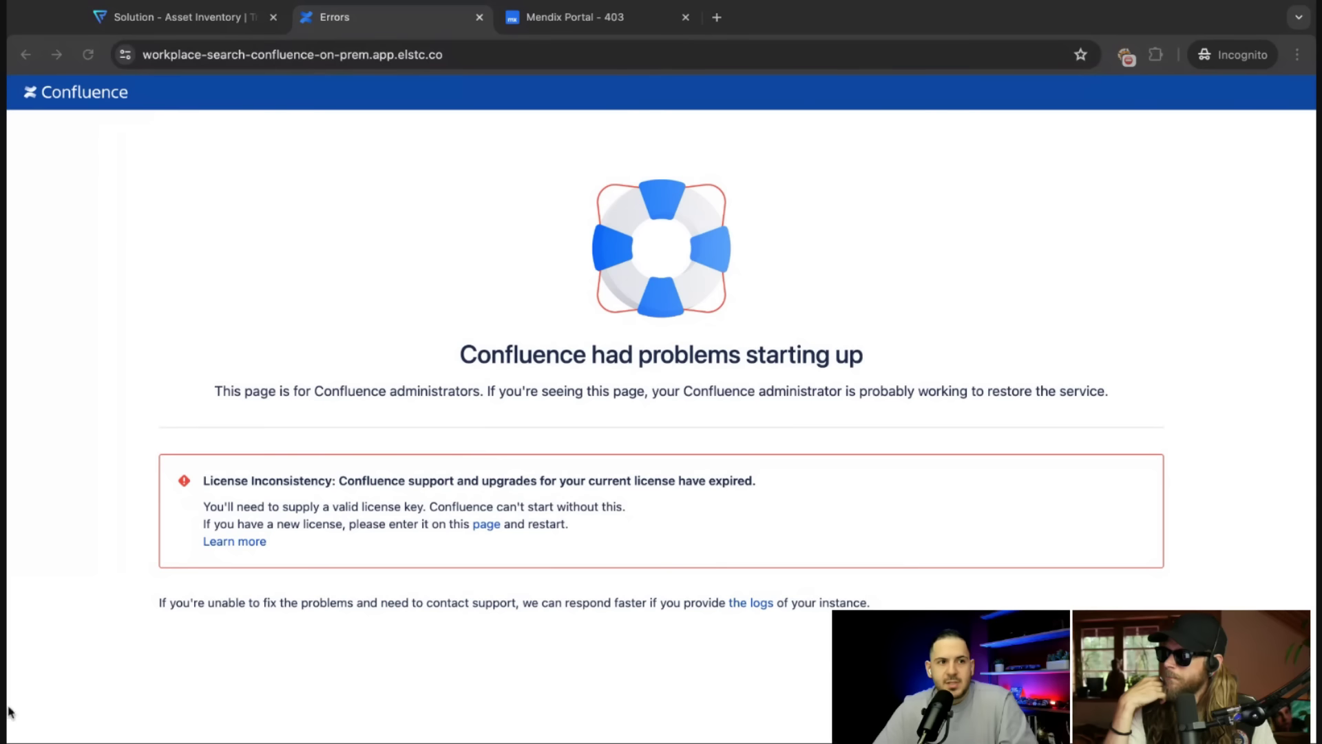
left_click(631, 338)
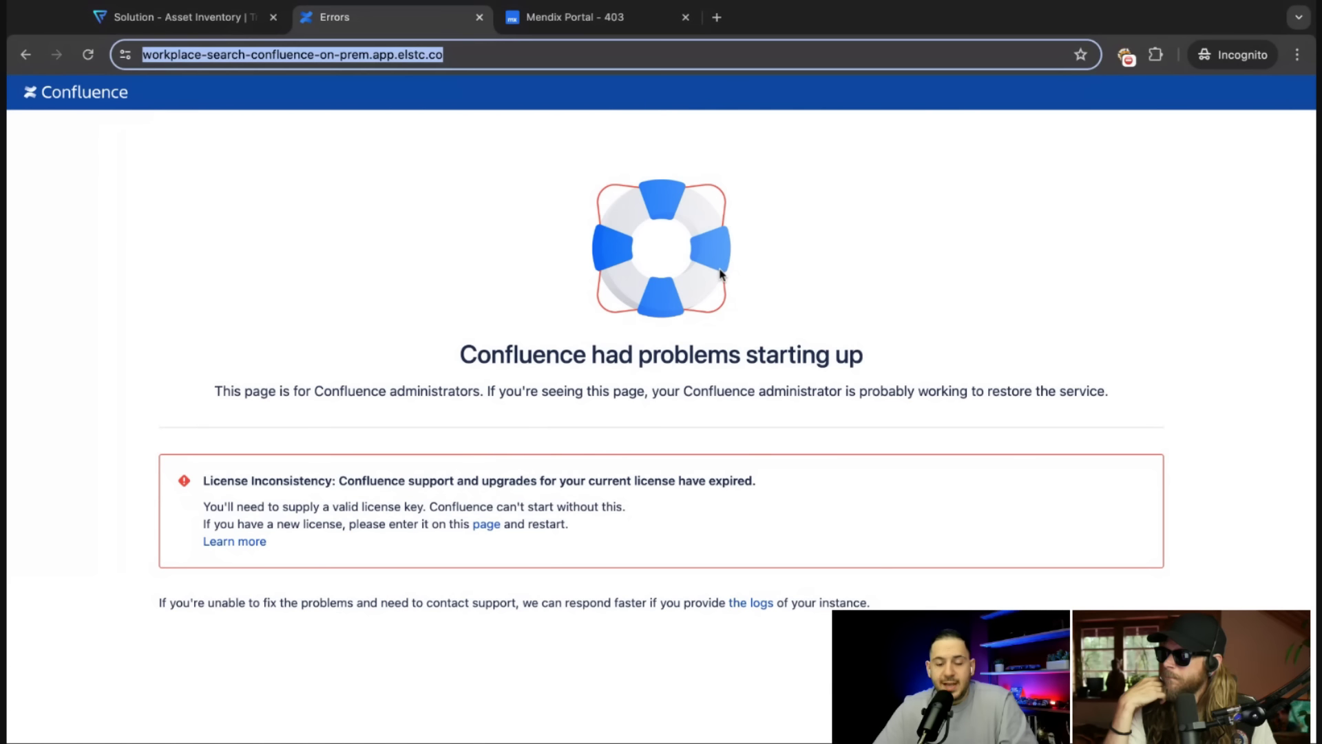
middle_click(351, 19)
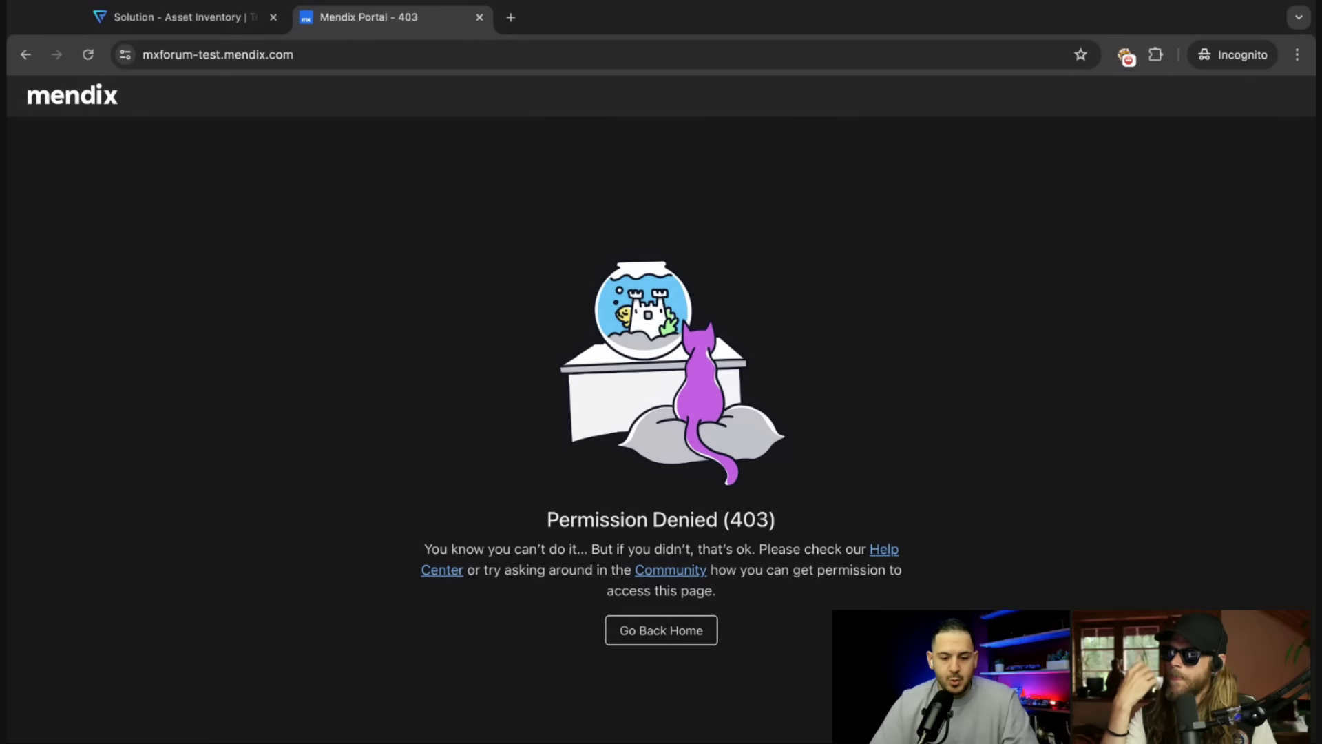
Capture the mxforum-test.mendix.com page's network requests on reload and check them with the JS filter before showing all types again.
key("super+alt+u")
key("super+w")
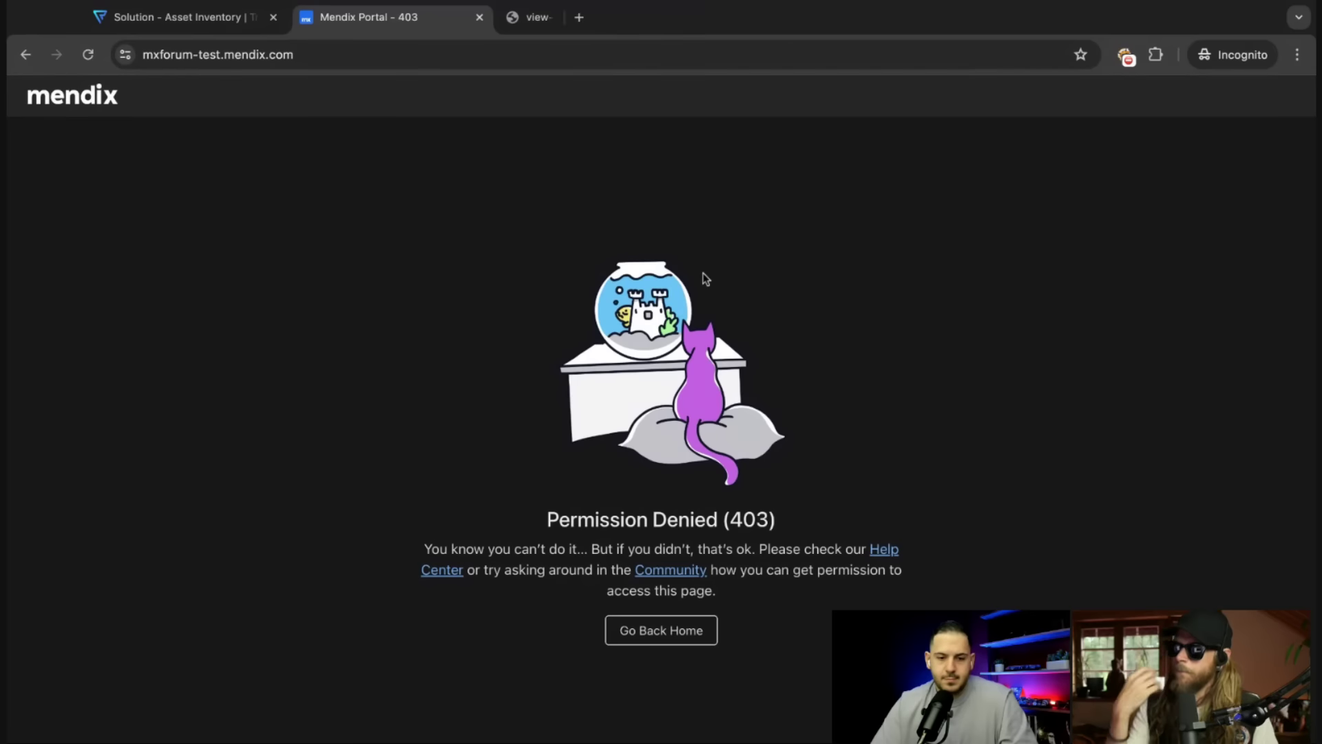
key("super+alt+i")
left_click(332, 223)
left_click(269, 231)
key("super+r")
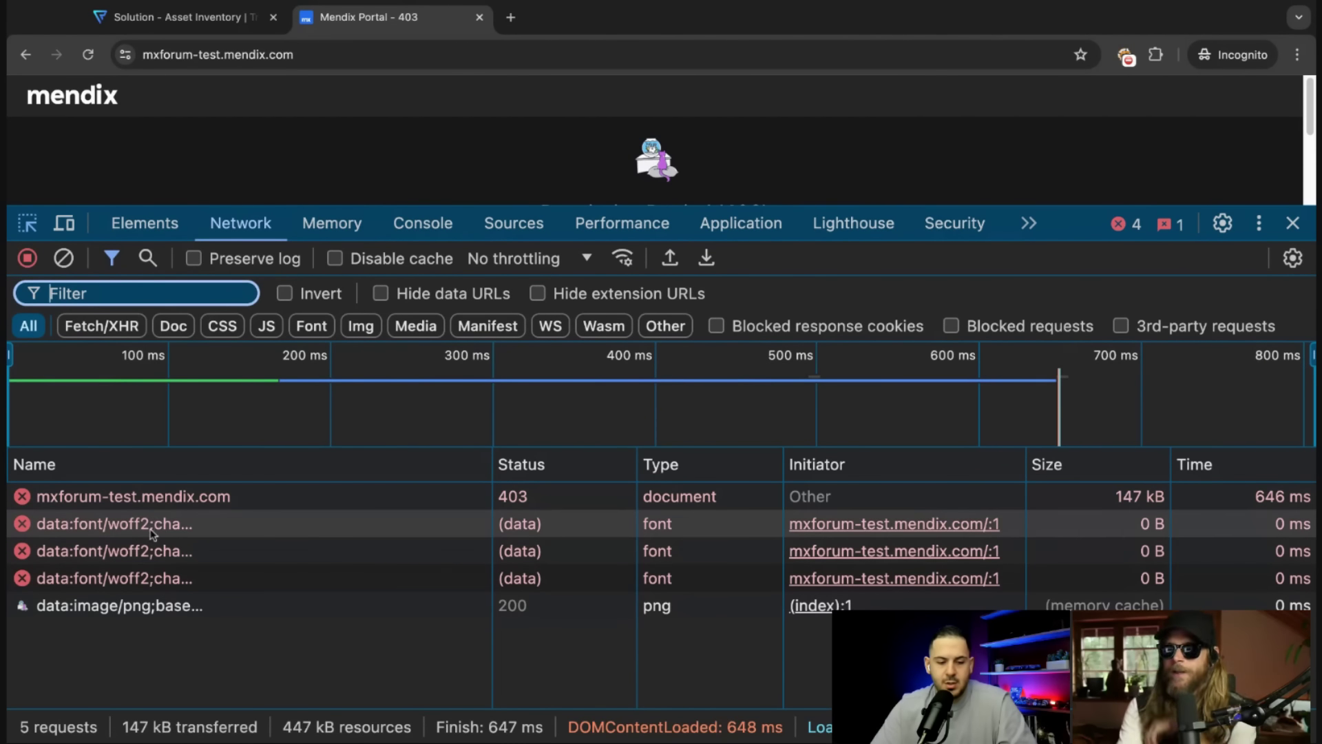
left_click(264, 328)
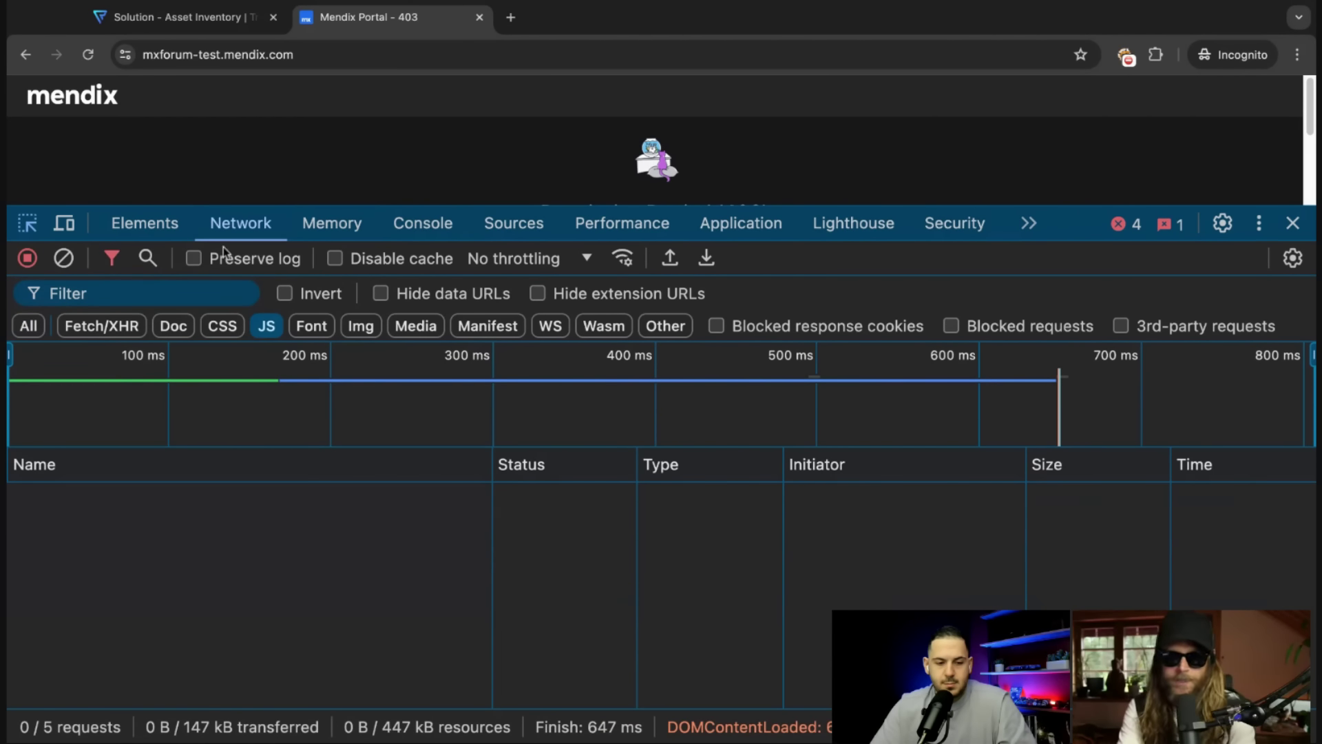
left_click(28, 326)
Search the Mendix page's element tree for ".js" and inspect the page's header element.
left_click(146, 224)
key("super+f")
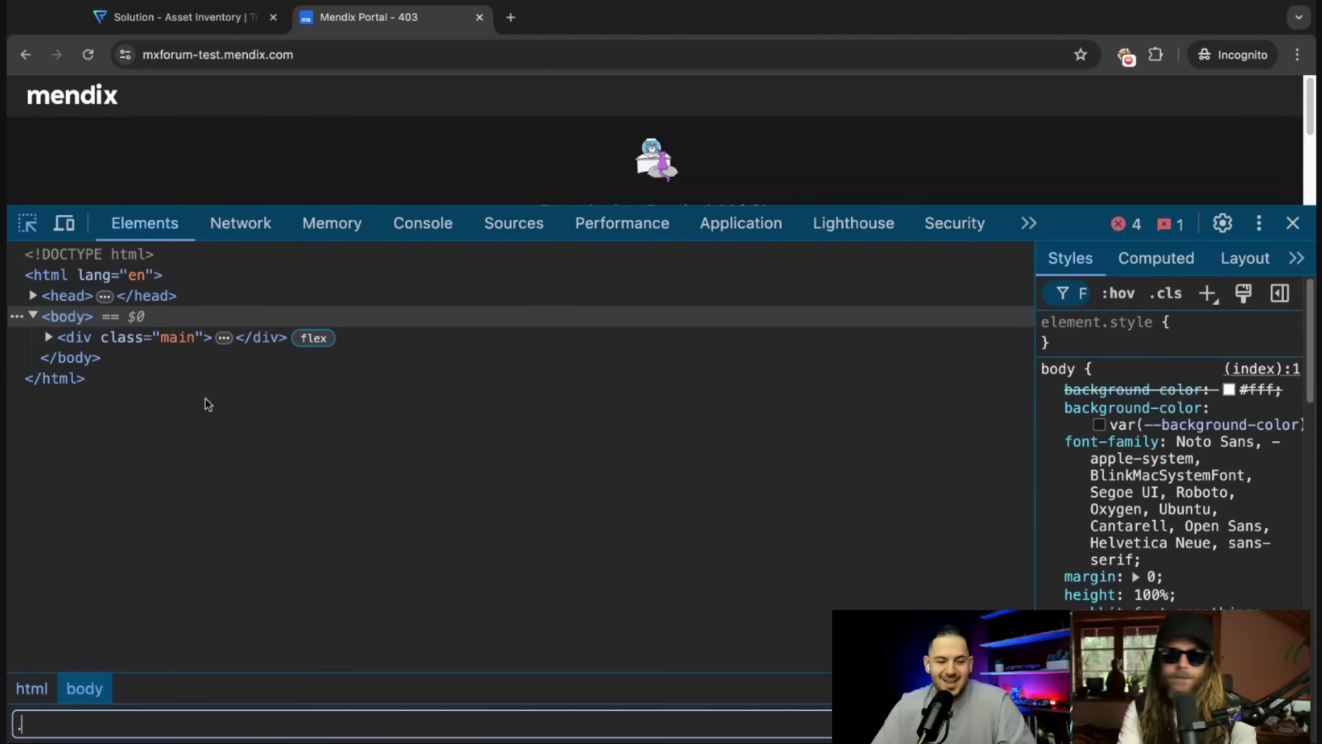
type(".js")
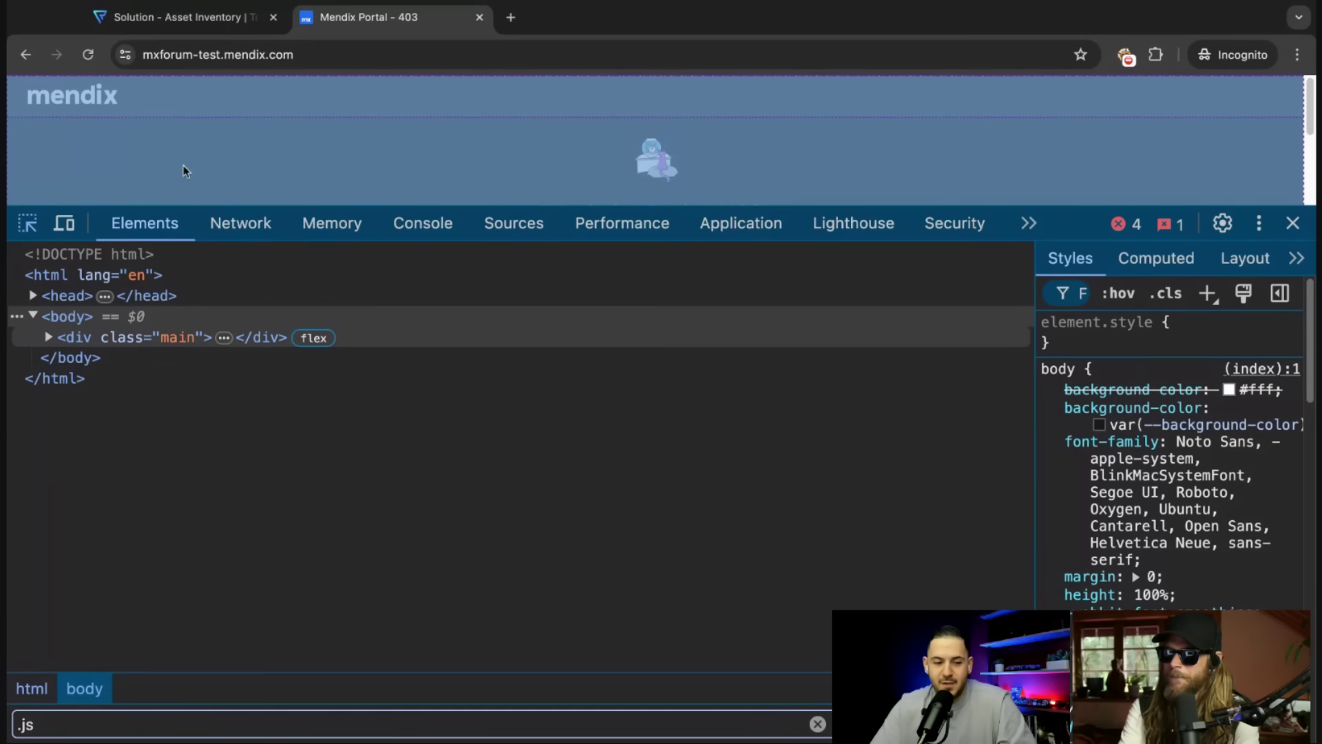
key("super+shift+c")
left_click(485, 105)
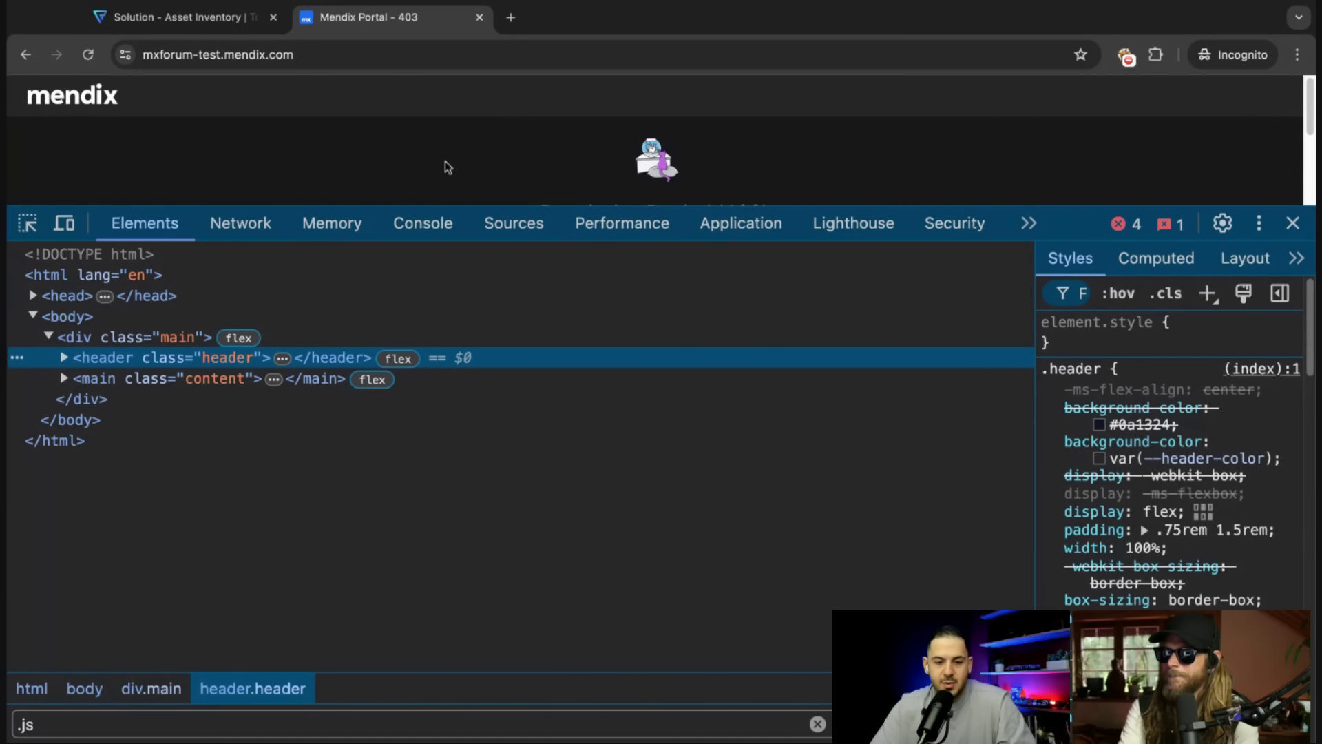
Examine the source code of mxforum-test.mendix.com along its long lines and close the source view.
key("super+alt+u")
scroll(500, 375, "right", 5)
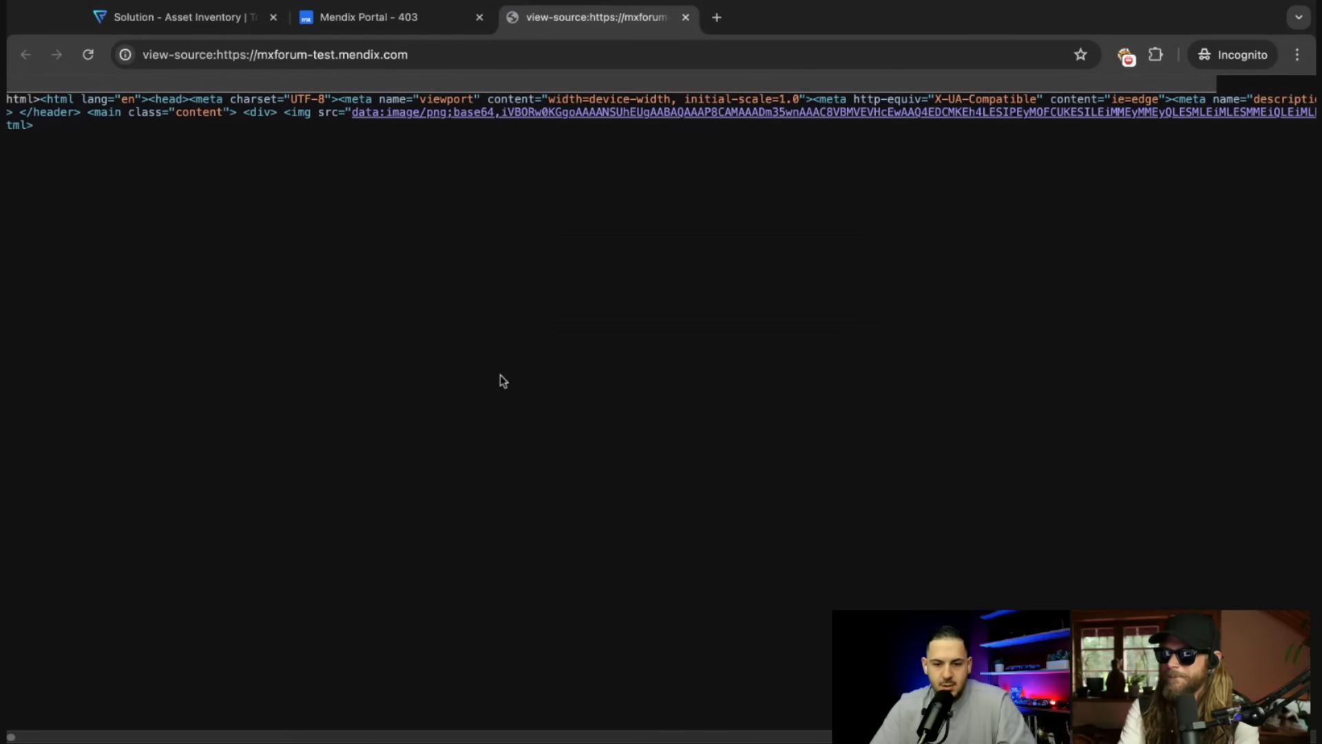
scroll(500, 374, "left", 4)
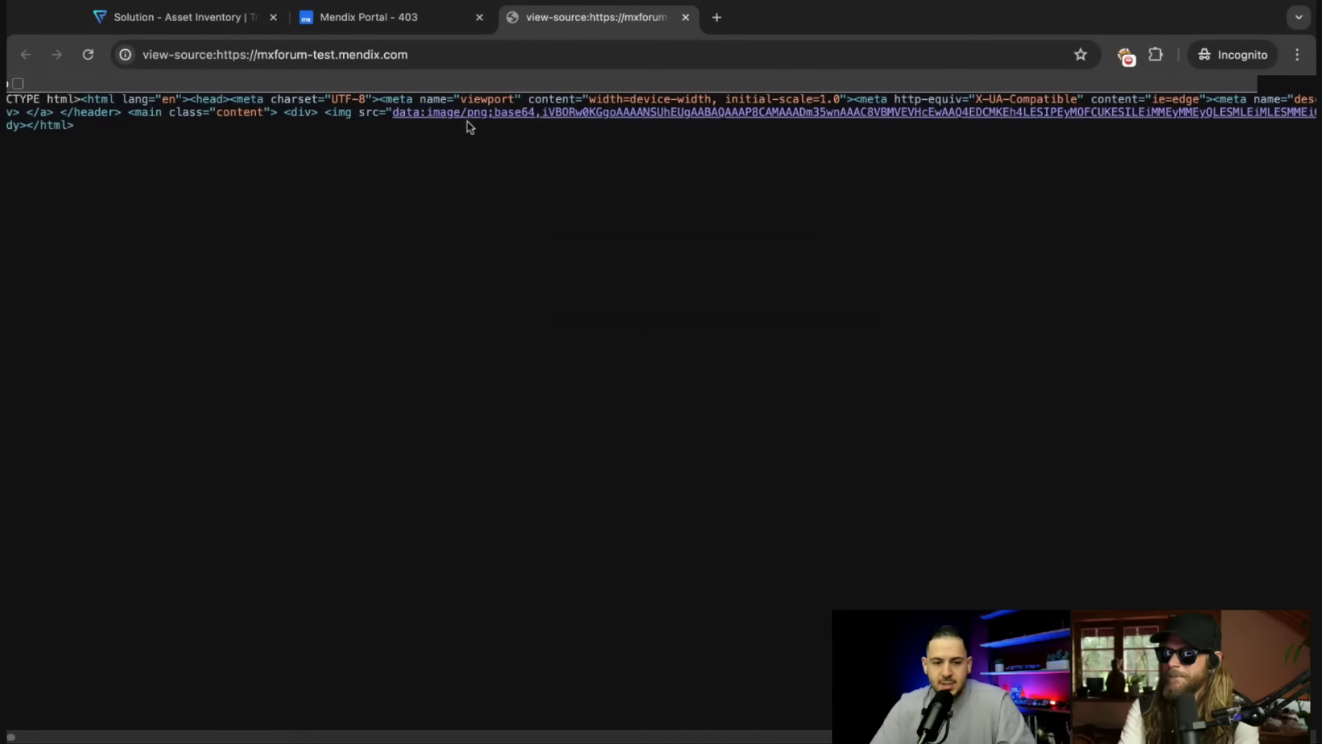
scroll(467, 121, "right", 10)
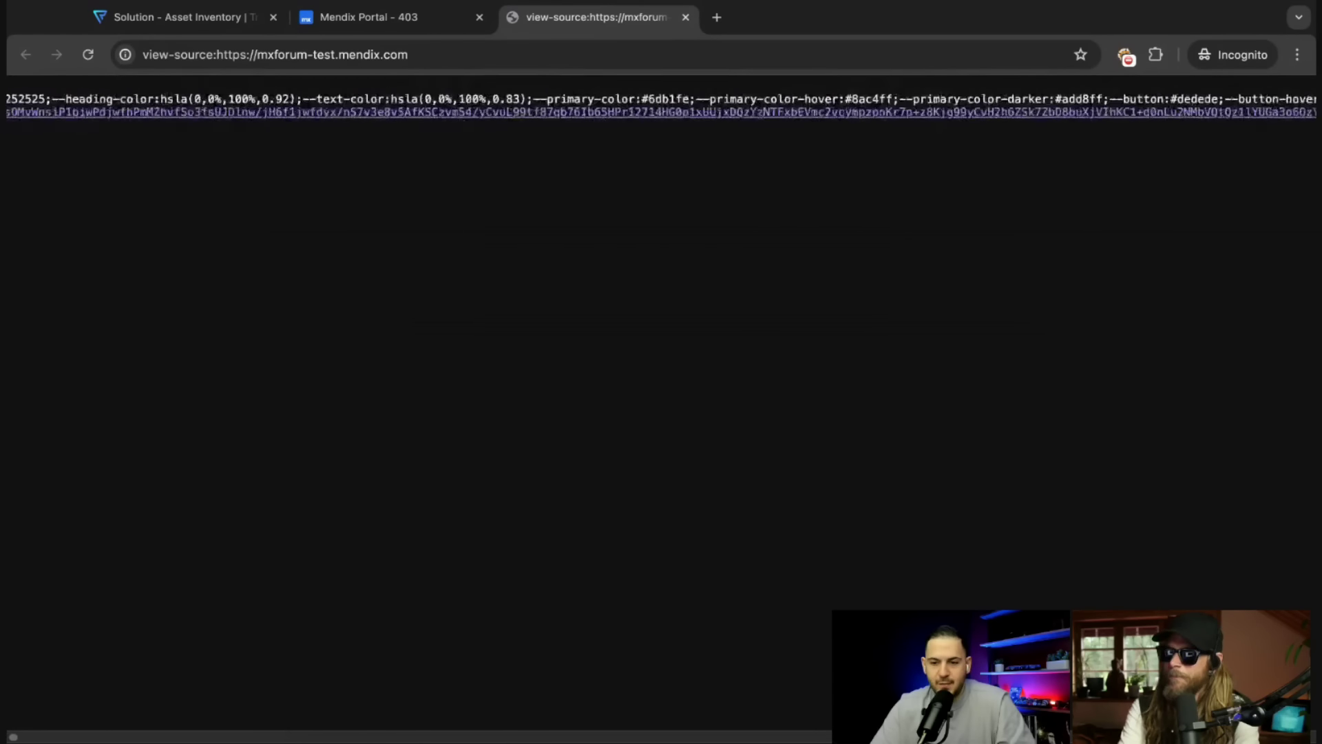
scroll(467, 121, "right", 10)
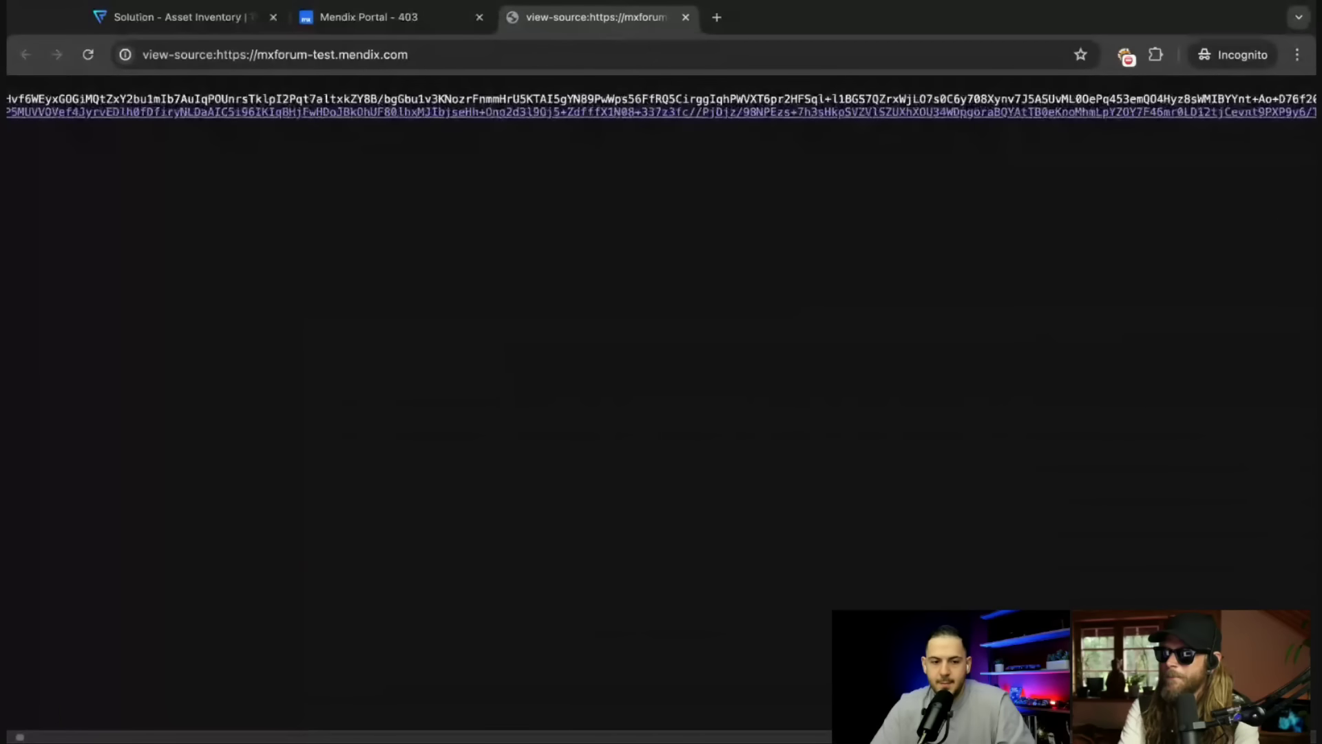
key("ctrl+w")
Look over the Mendix page's recorded network requests once more and close the developer tools.
left_click(332, 223)
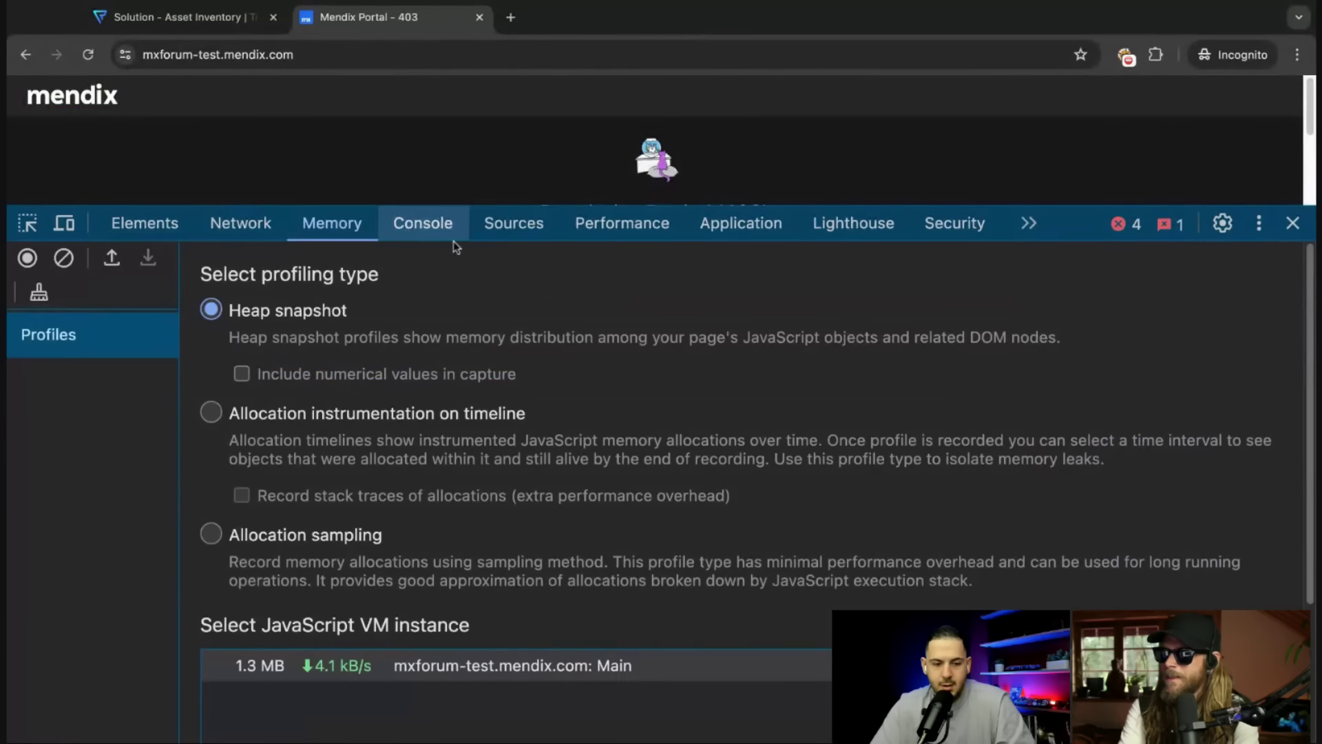
left_click(241, 223)
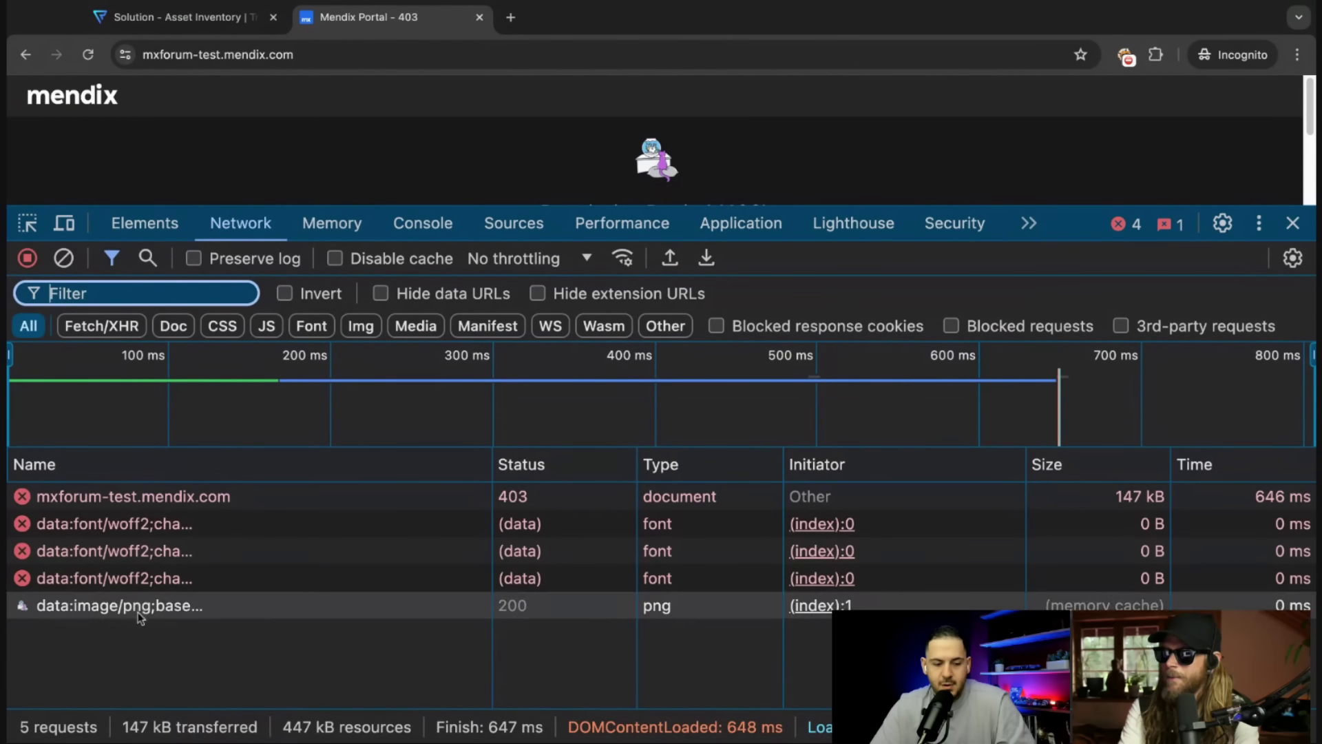
left_click(1293, 223)
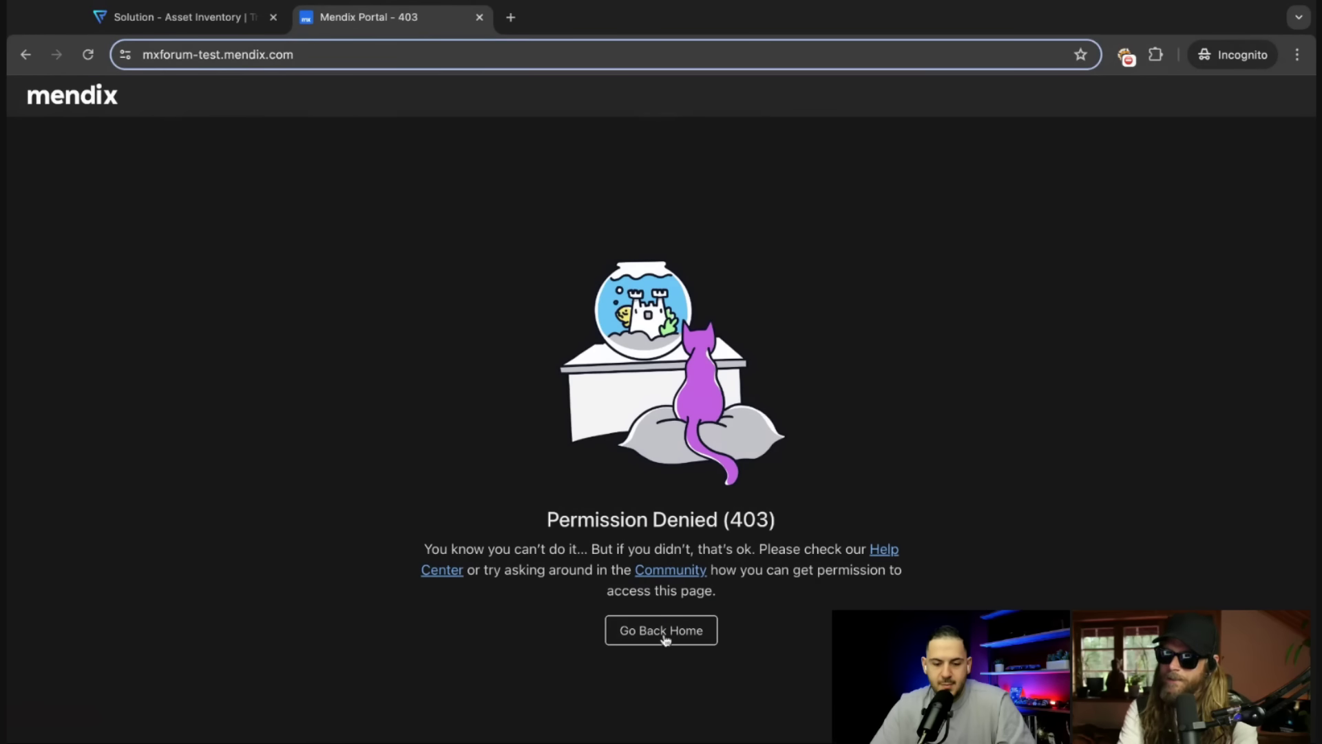
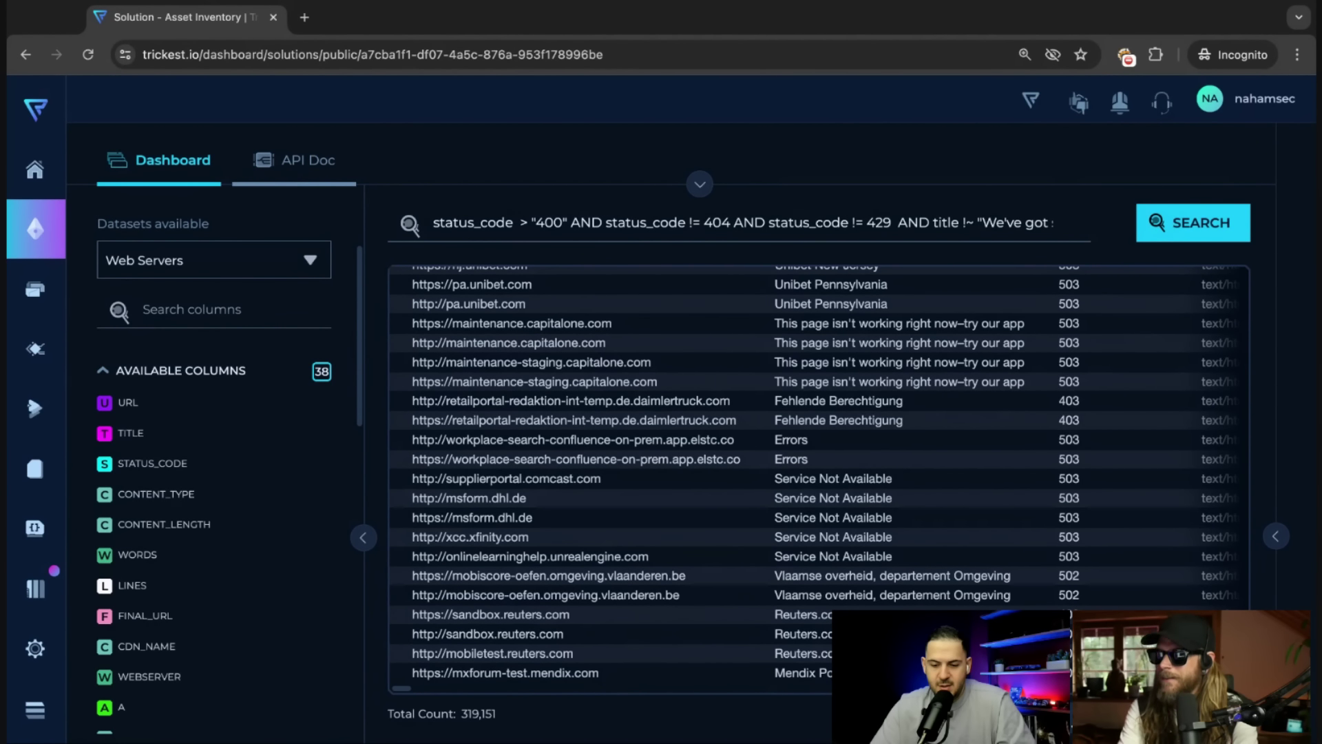
Change the first condition of the asset query to status_code = "403" and run the search.
left_click(1194, 222)
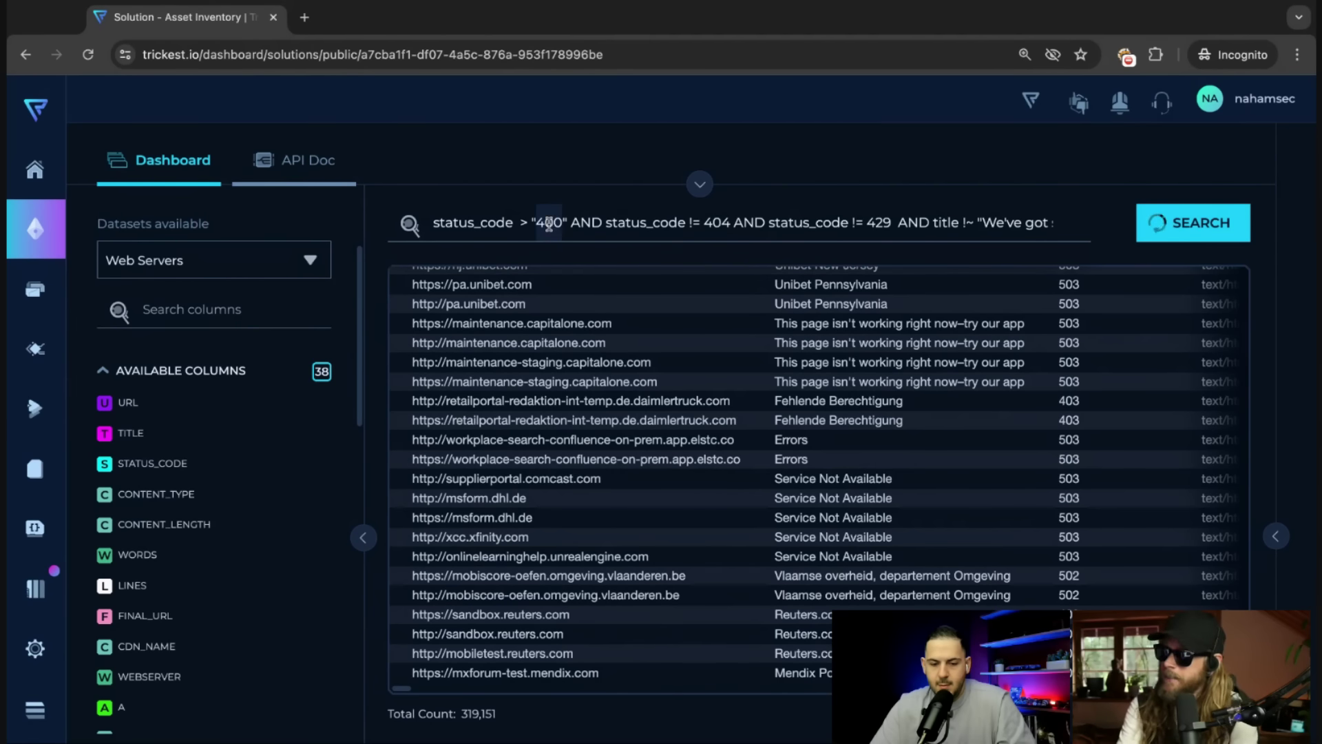
key("BackSpace")
key("BackSpace")
type("=")
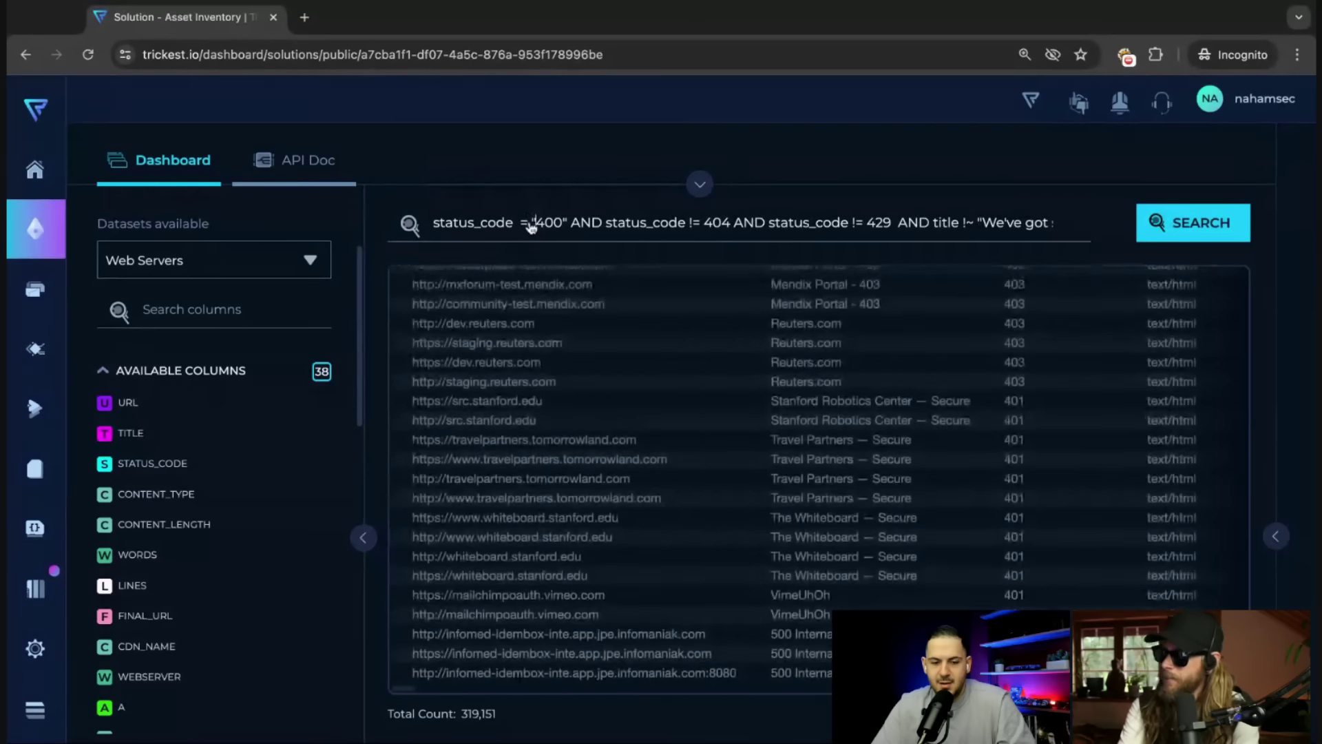
key("Right")
key("Right")
key("Right")
key("Right")
key("BackSpace")
type("4")
key("BackSpace")
type("3")
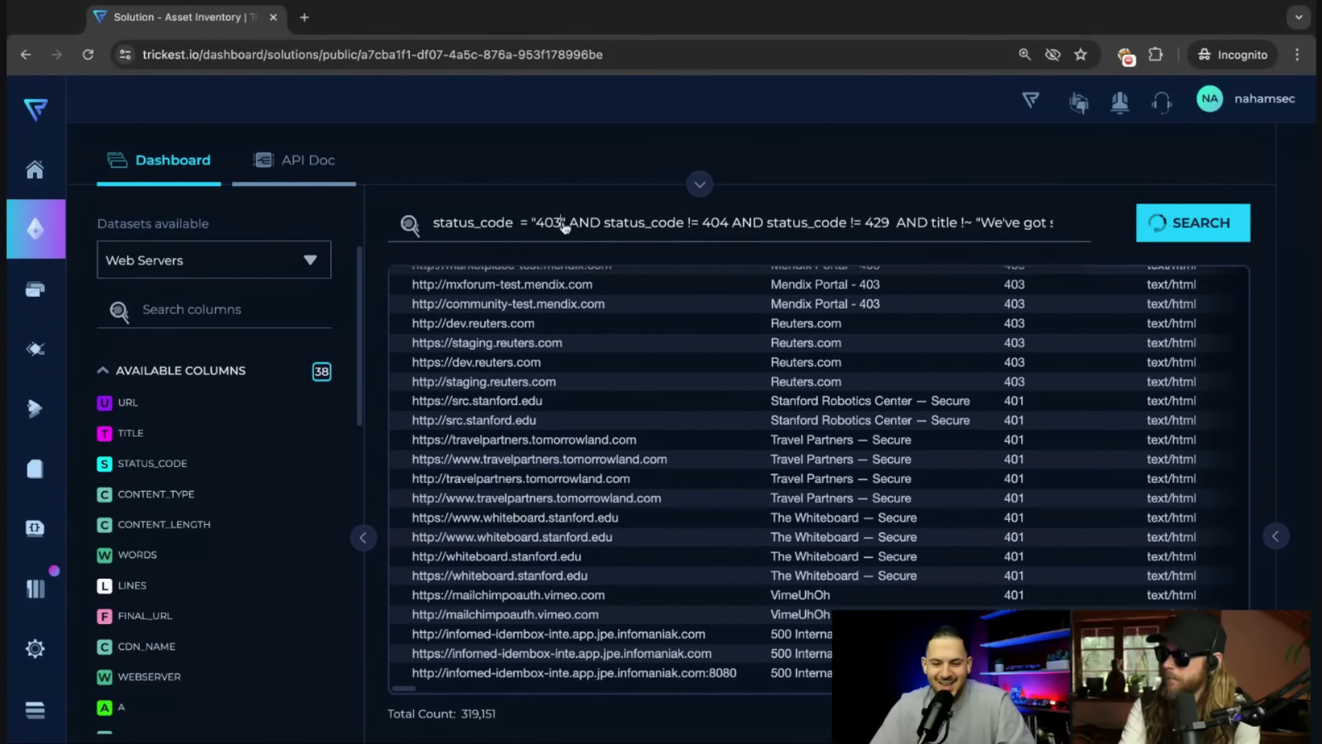
left_click(1181, 218)
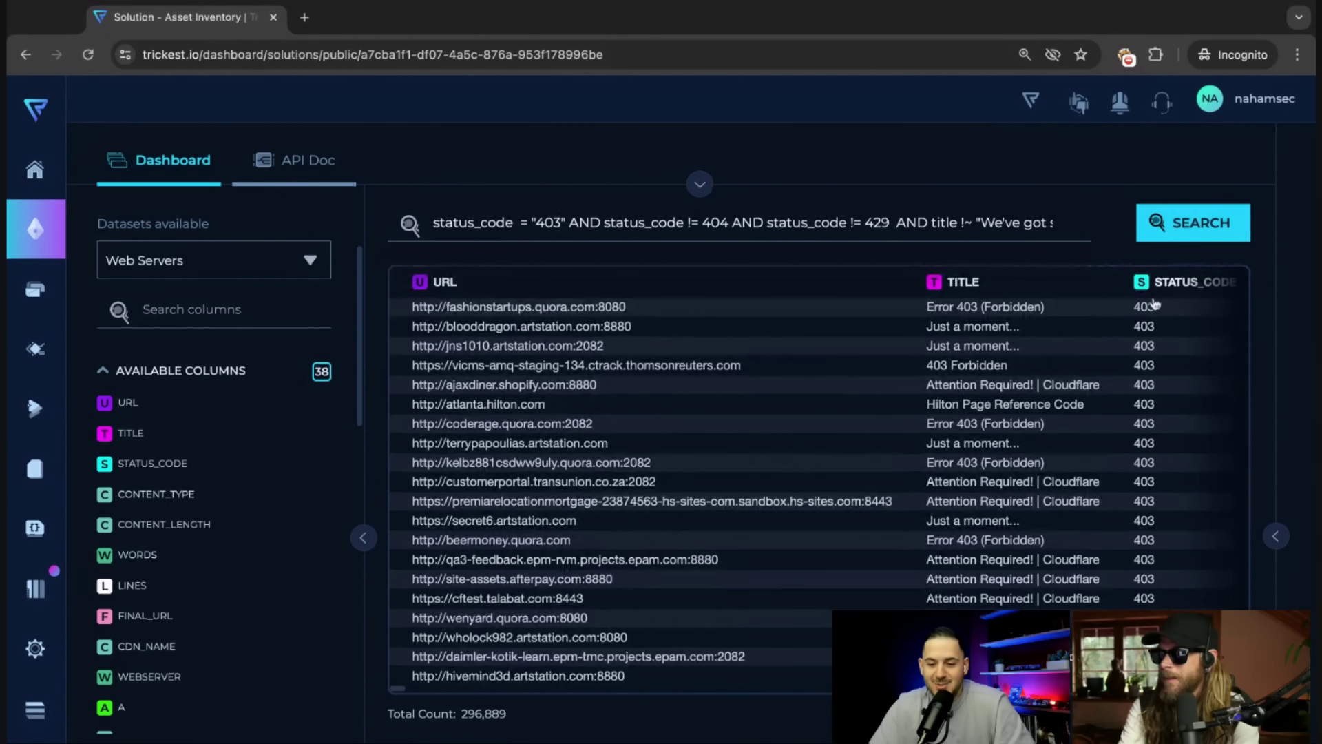
Sort the 403 results by content length in descending order and look over their URLs, titles and word counts.
scroll(1185, 298, "right", 5)
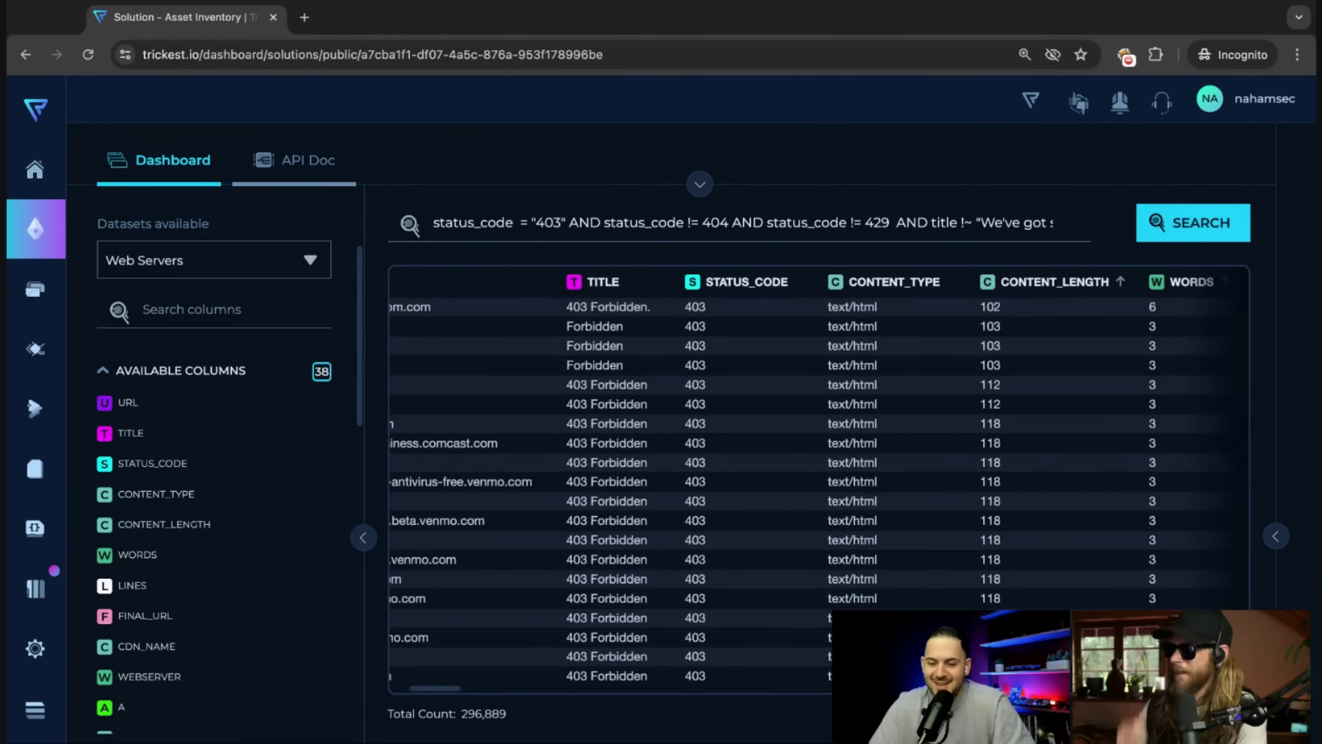
left_click(1100, 290)
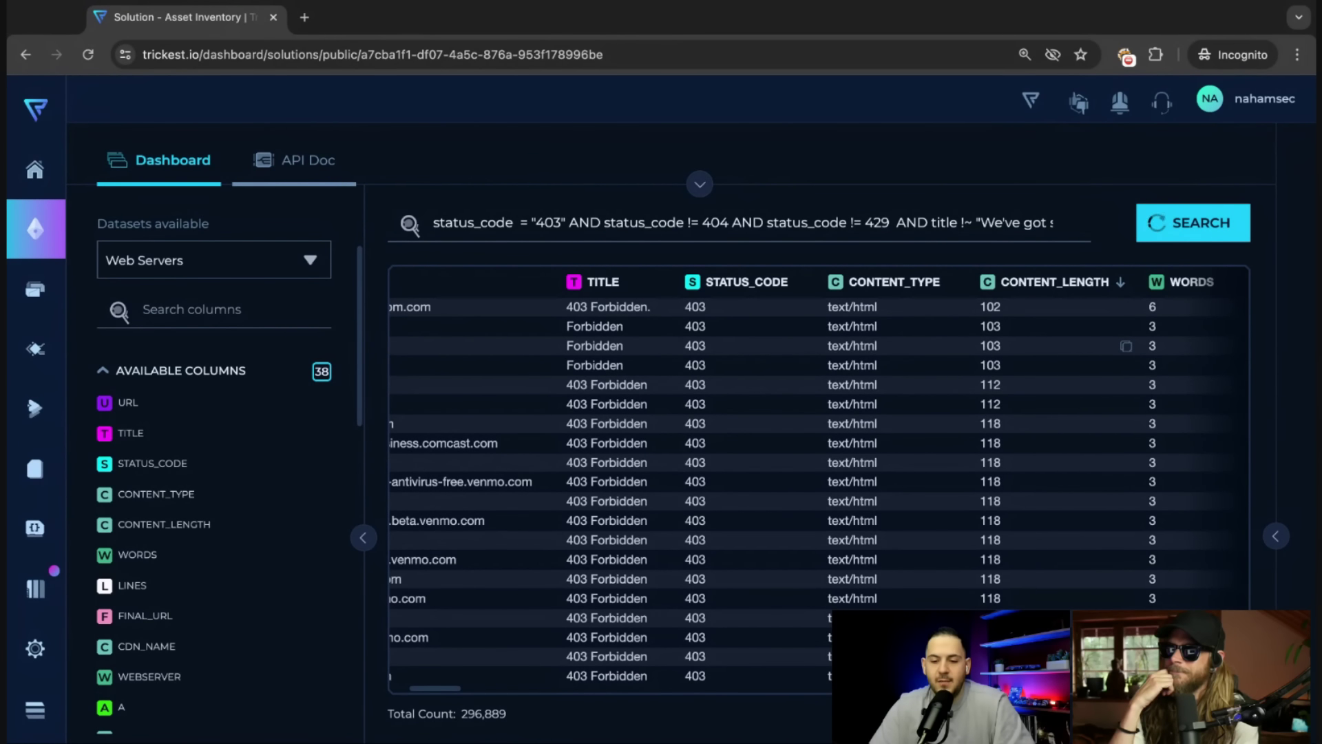
scroll(1054, 346, "left", 1)
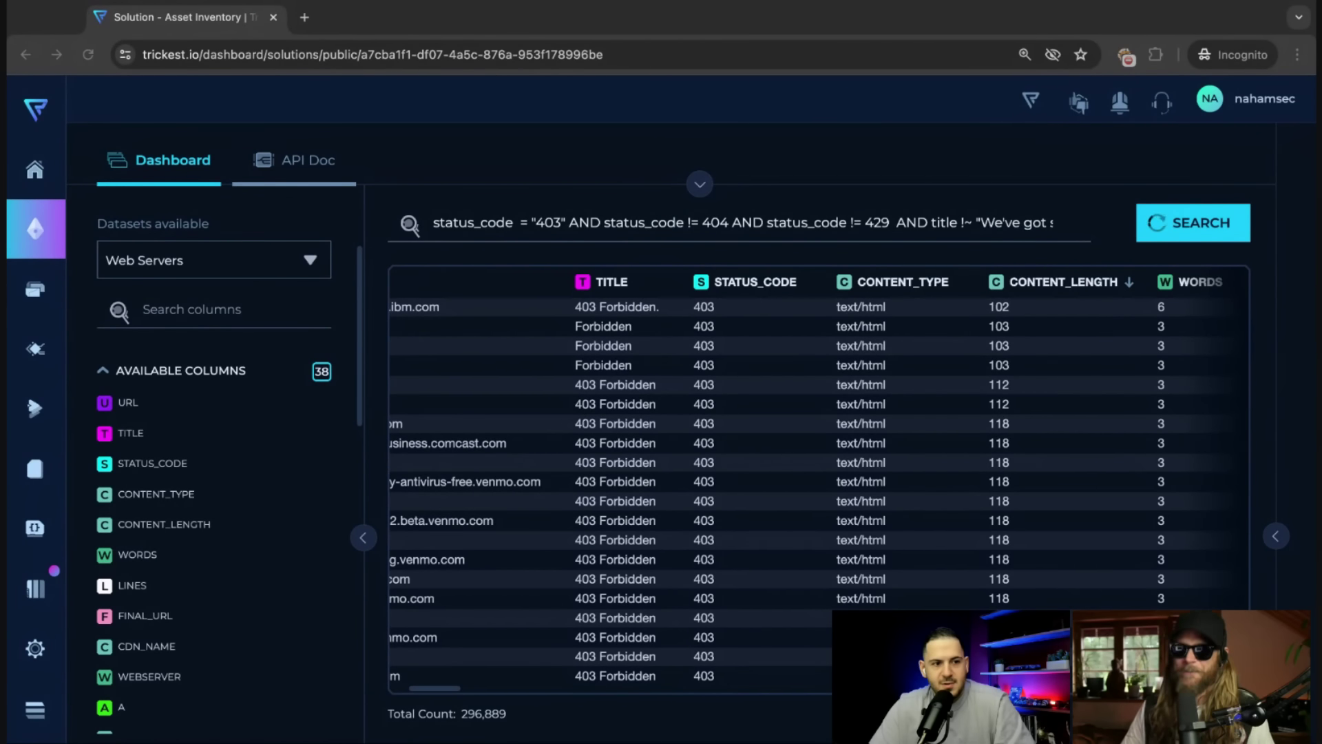
scroll(861, 427, "left", 5)
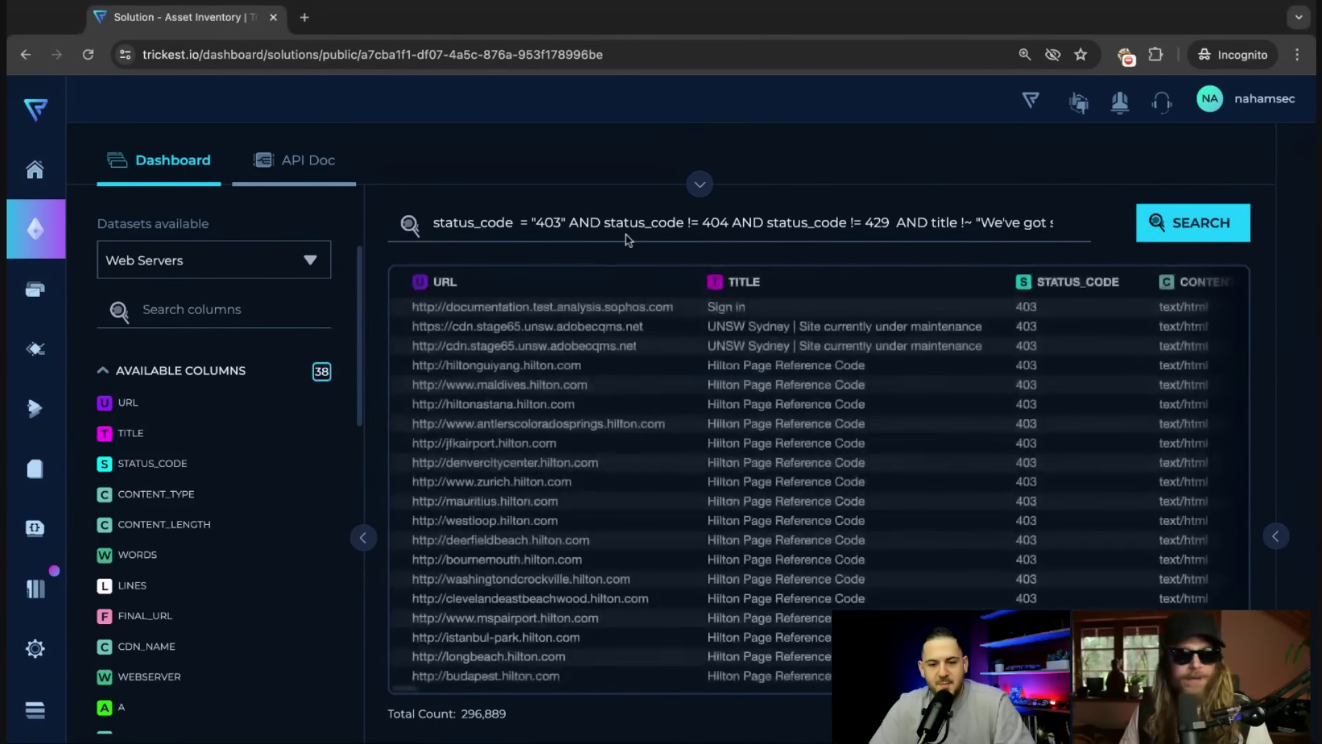
scroll(947, 361, "right", 5)
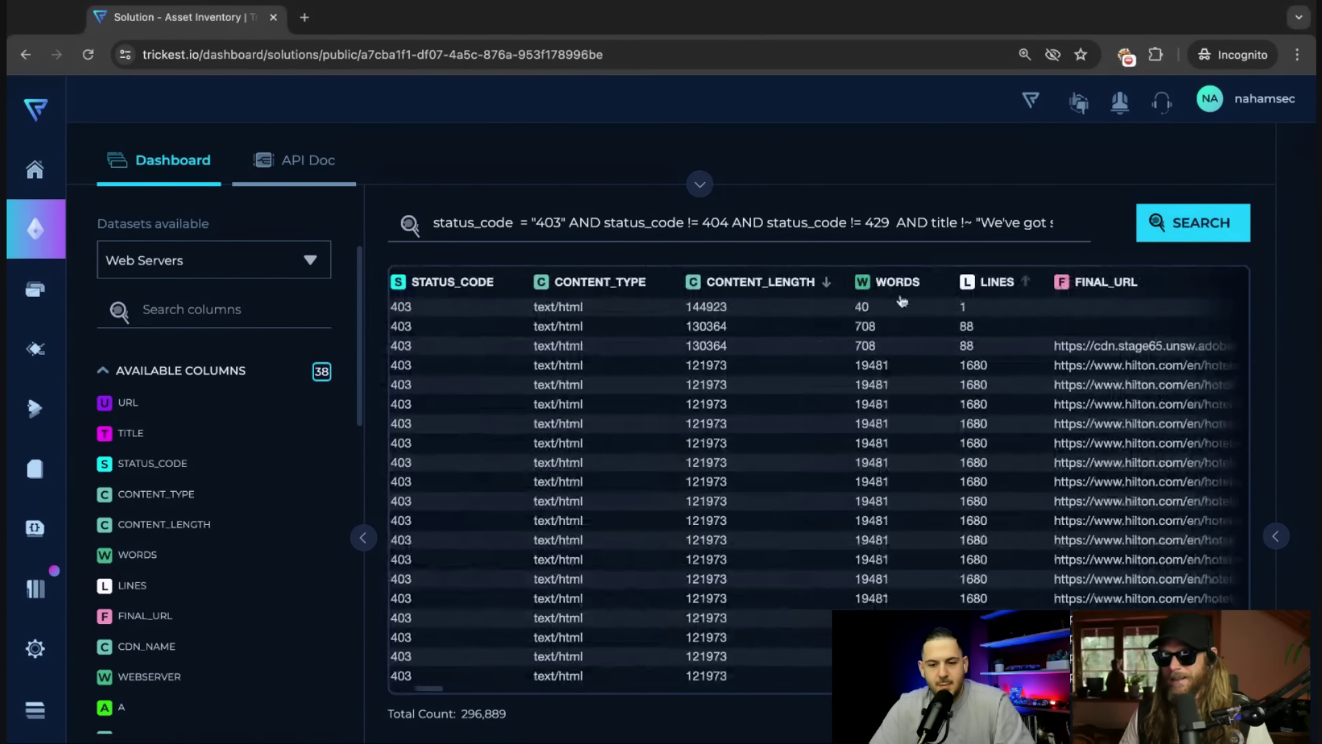
scroll(762, 365, "left", 5)
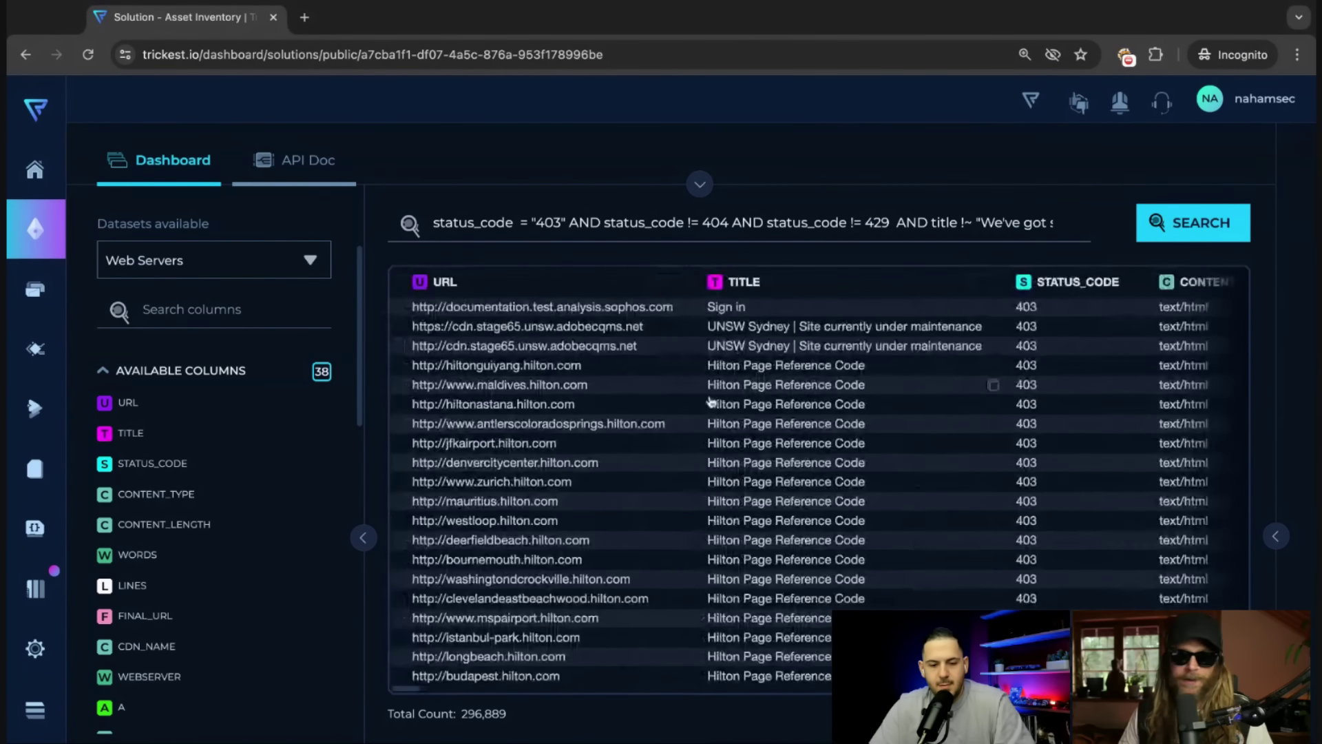
Copy the hiltonastana.hilton.com URL from the results, open it in a new tab and return to the asset inventory.
left_click(686, 406)
double_click(686, 406)
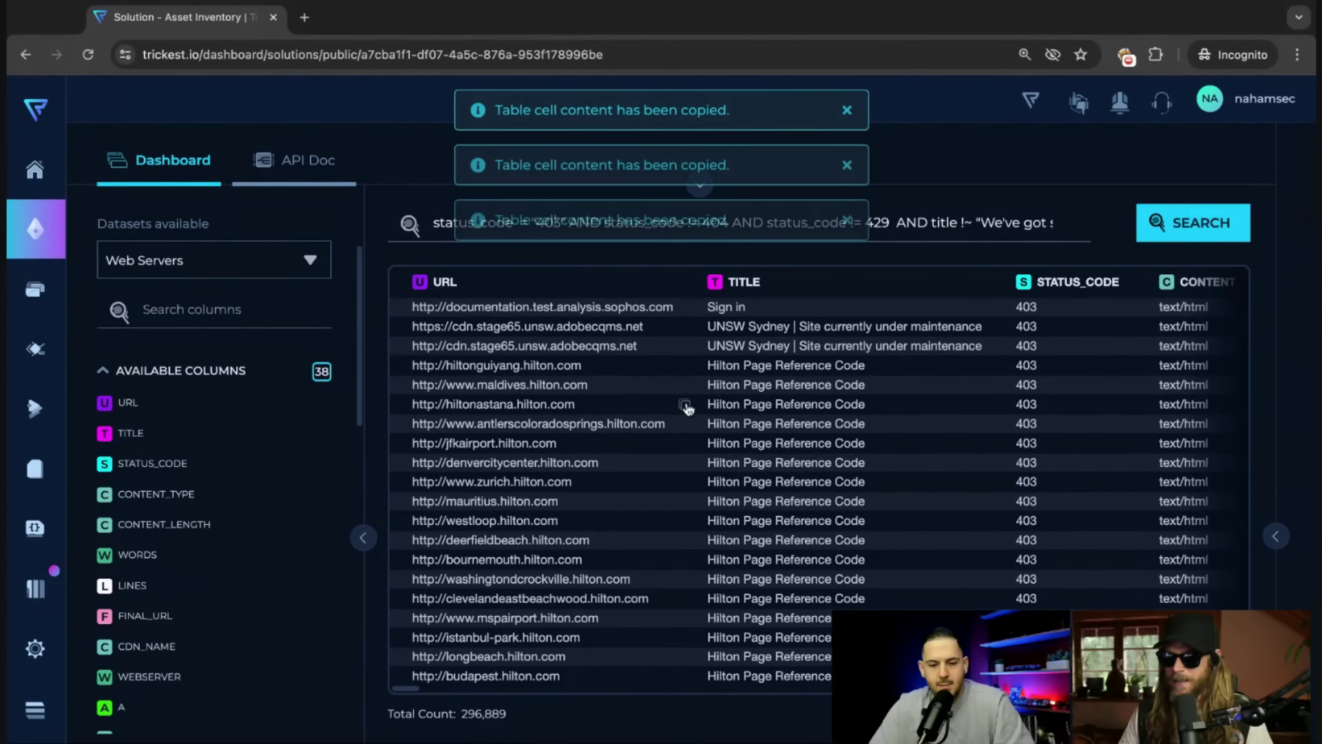
key("super+t")
key("super+v")
key("Return")
key("super+1")
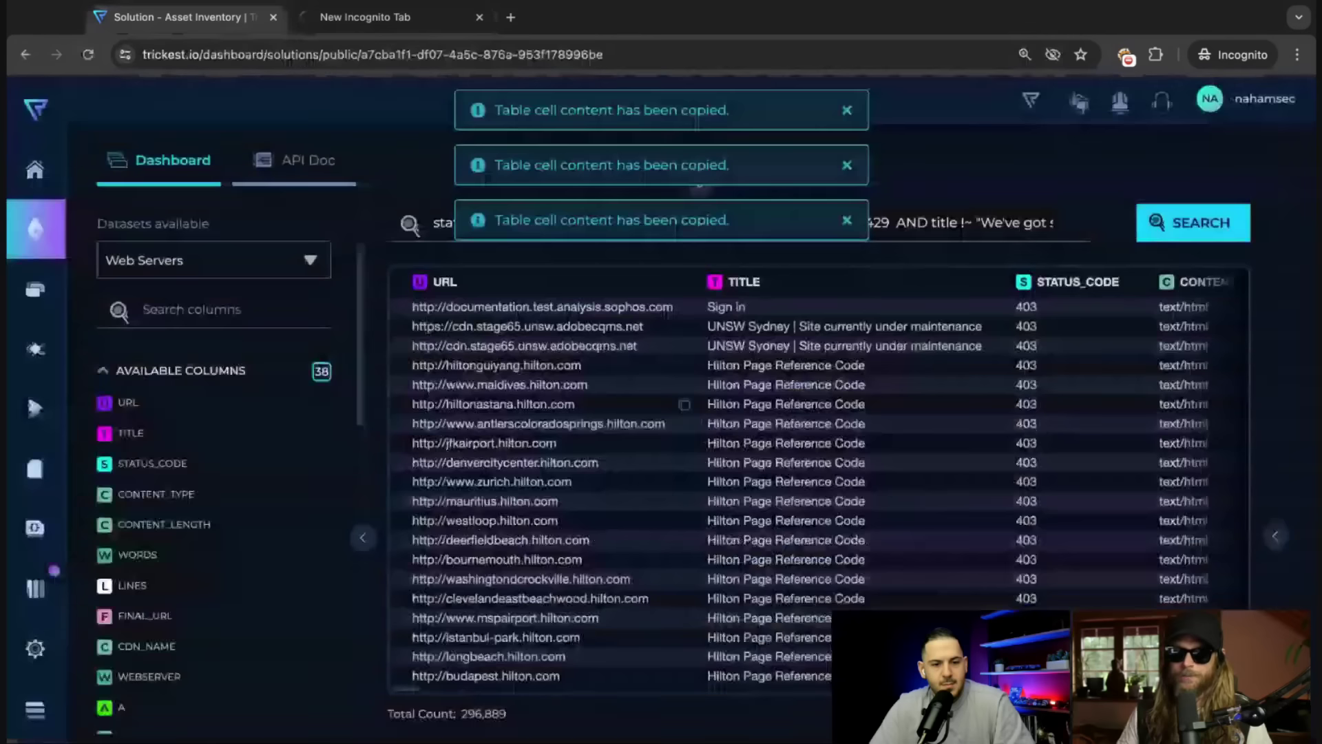
Copy the cdn.stage65.unsw.adobecqms.net URL, go back over the earlier 403 results and open documentation.test.analysis.sophos.com in a new tab.
scroll(723, 527, "down", 2)
scroll(723, 527, "up", 3)
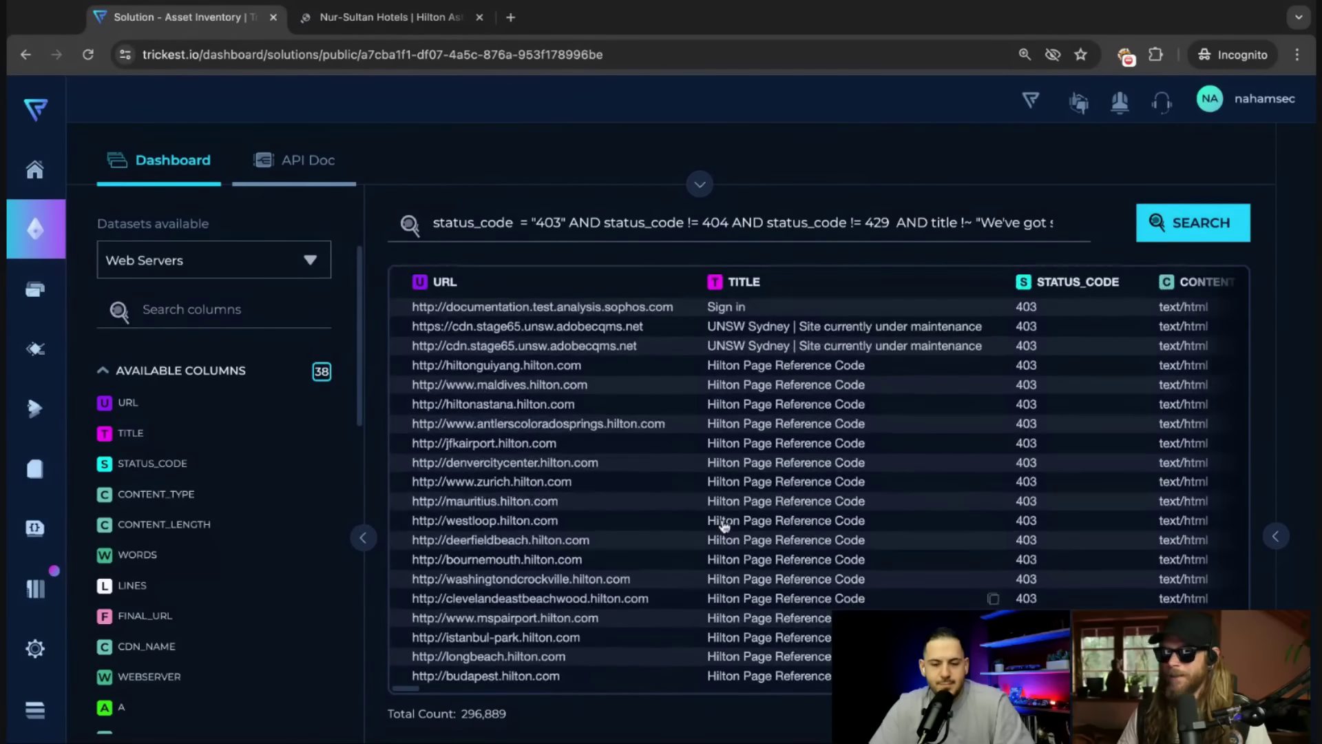
left_click(686, 346)
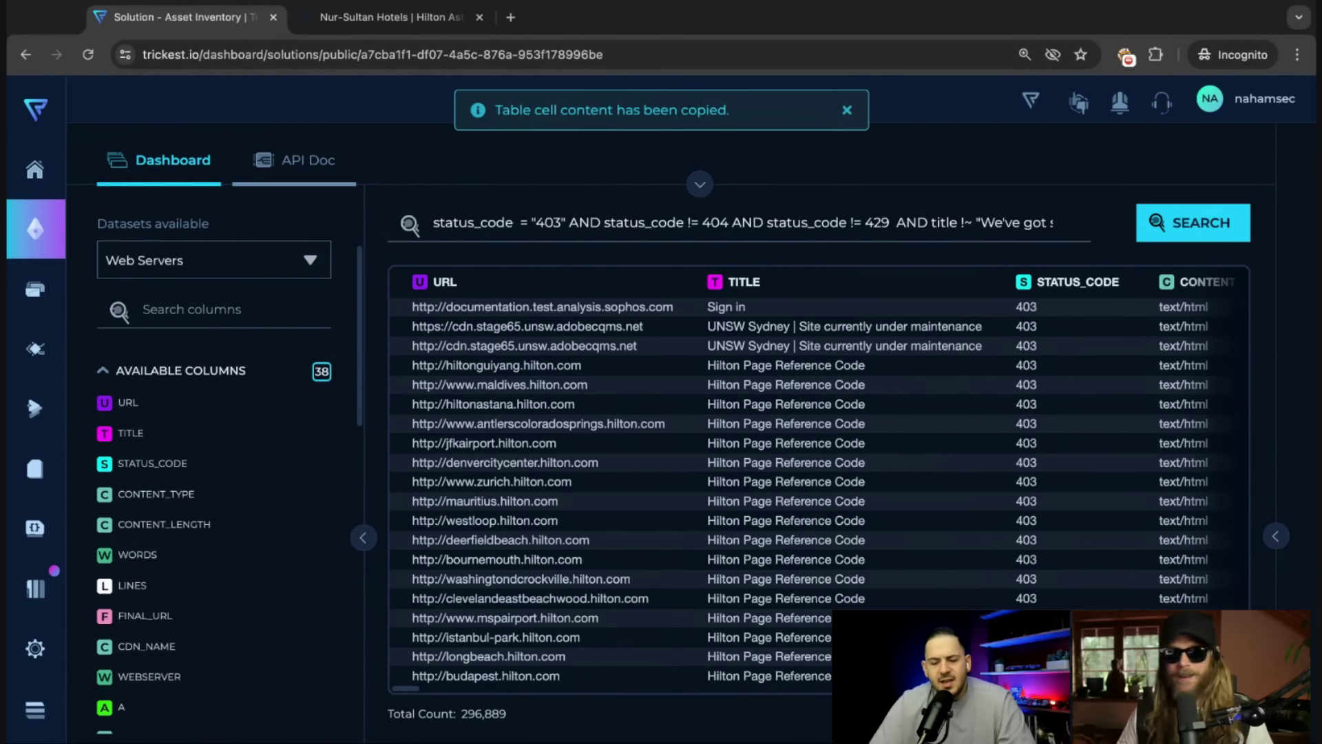
key("Return")
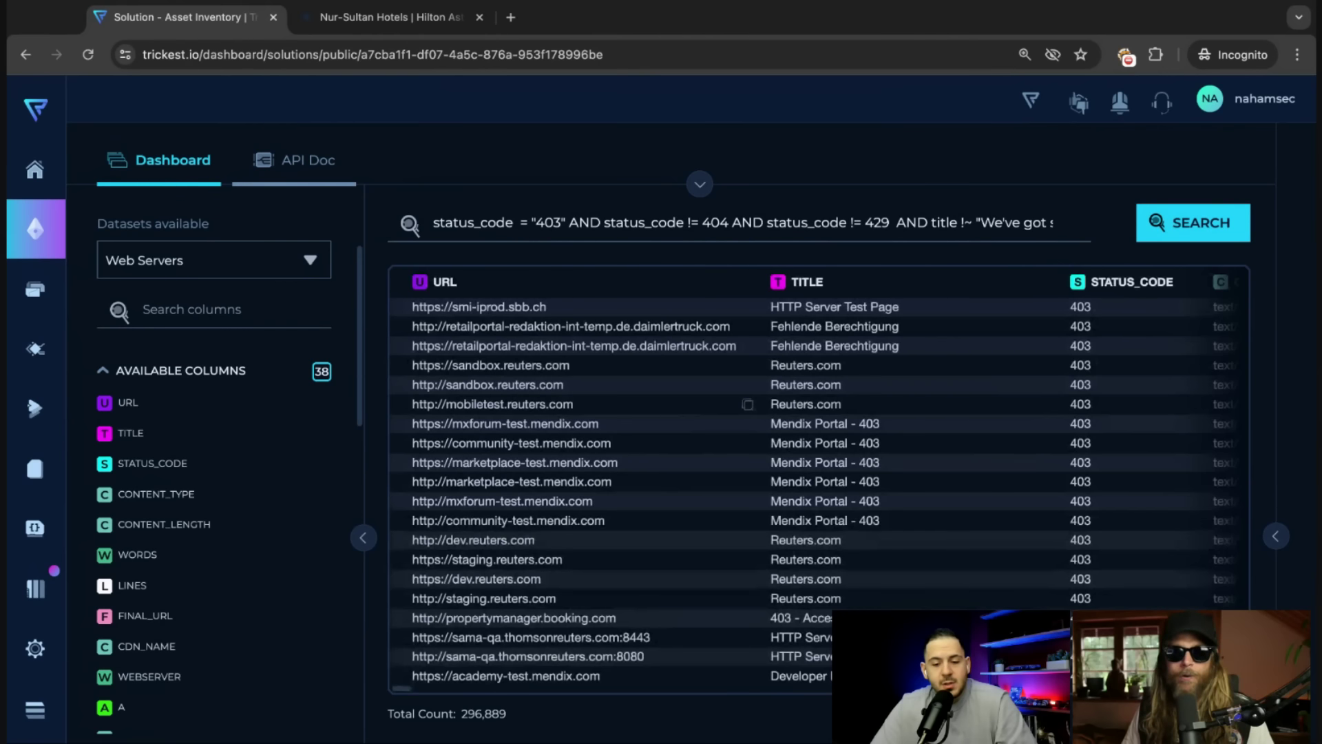
scroll(726, 436, "down", 2)
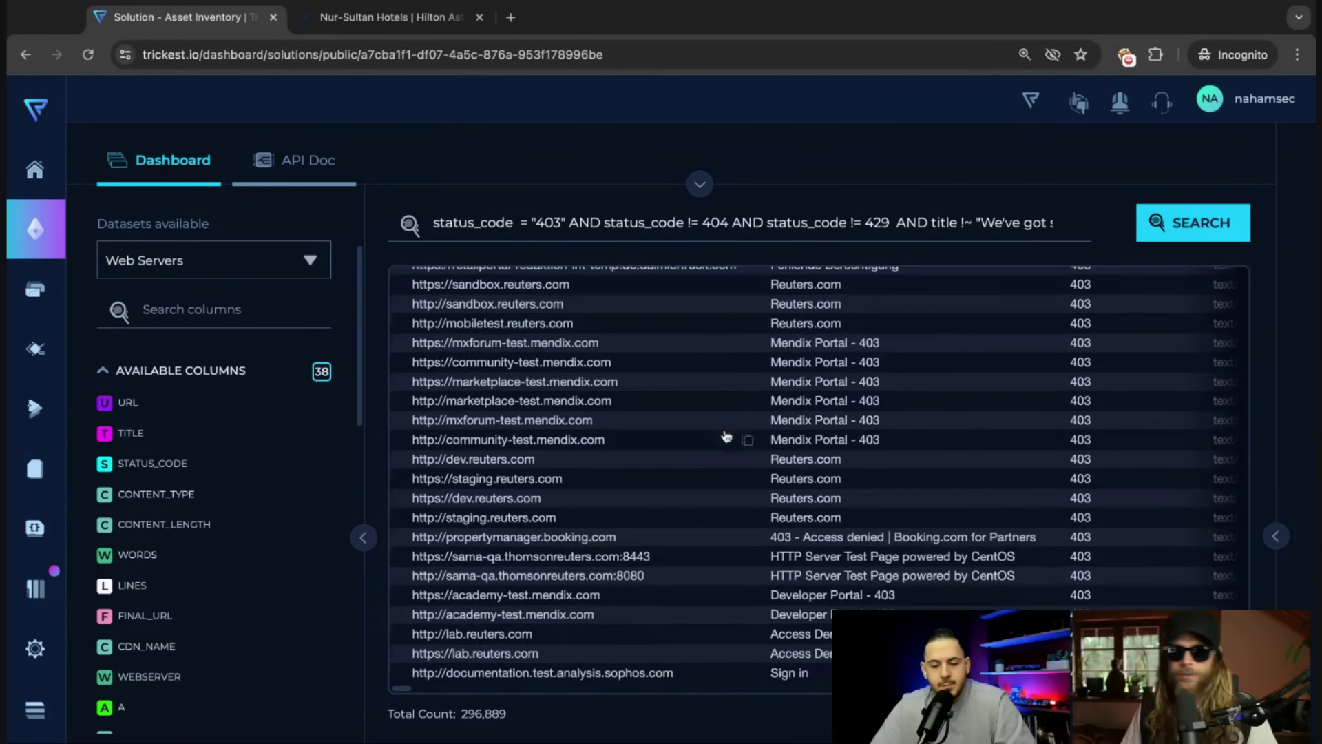
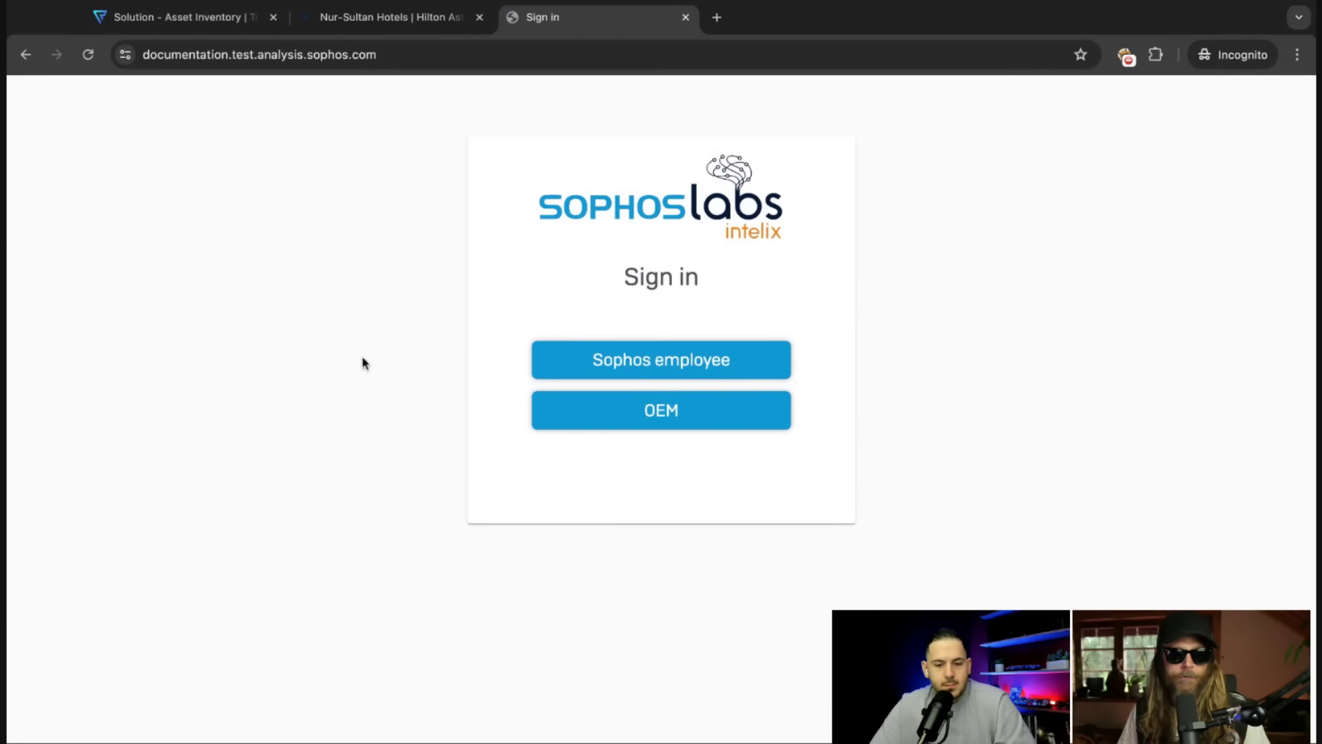
Examine the source code of the Sophos sign-in page along its long line and close the source view.
key("super+alt+u")
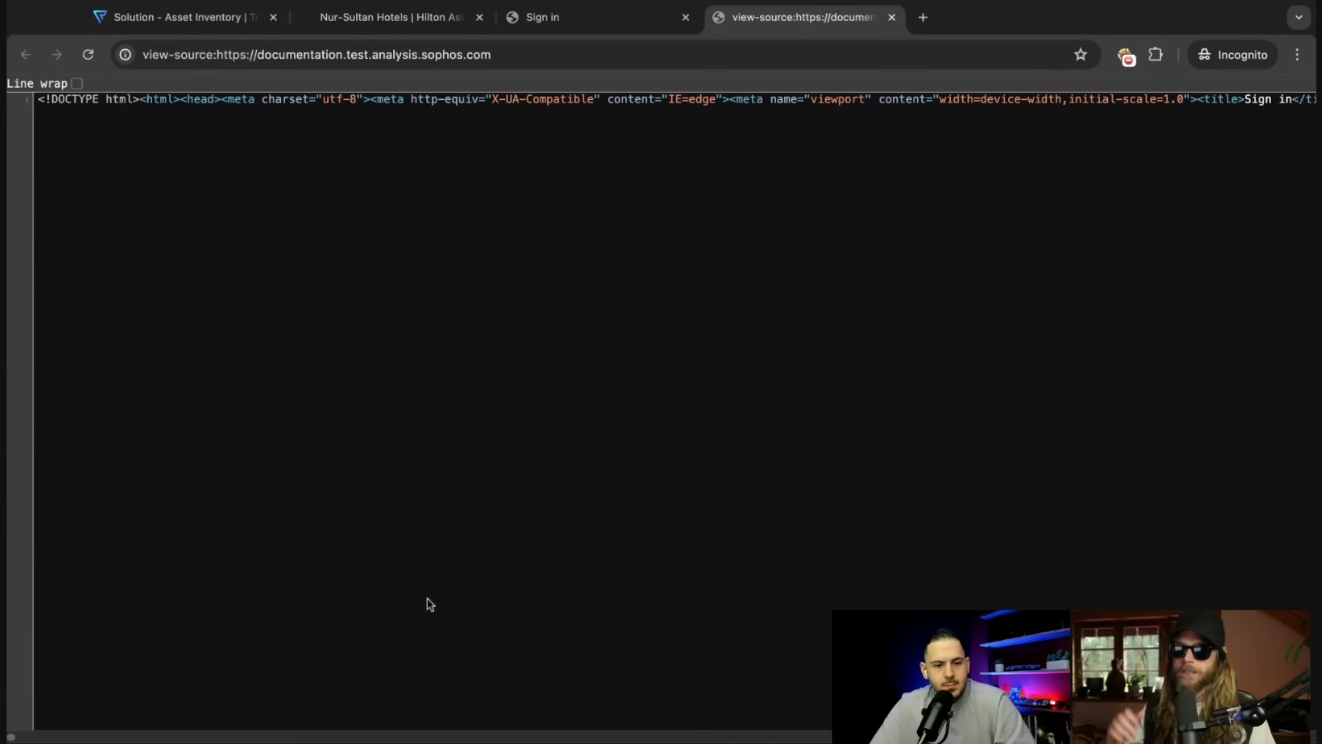
scroll(474, 458, "right", 15)
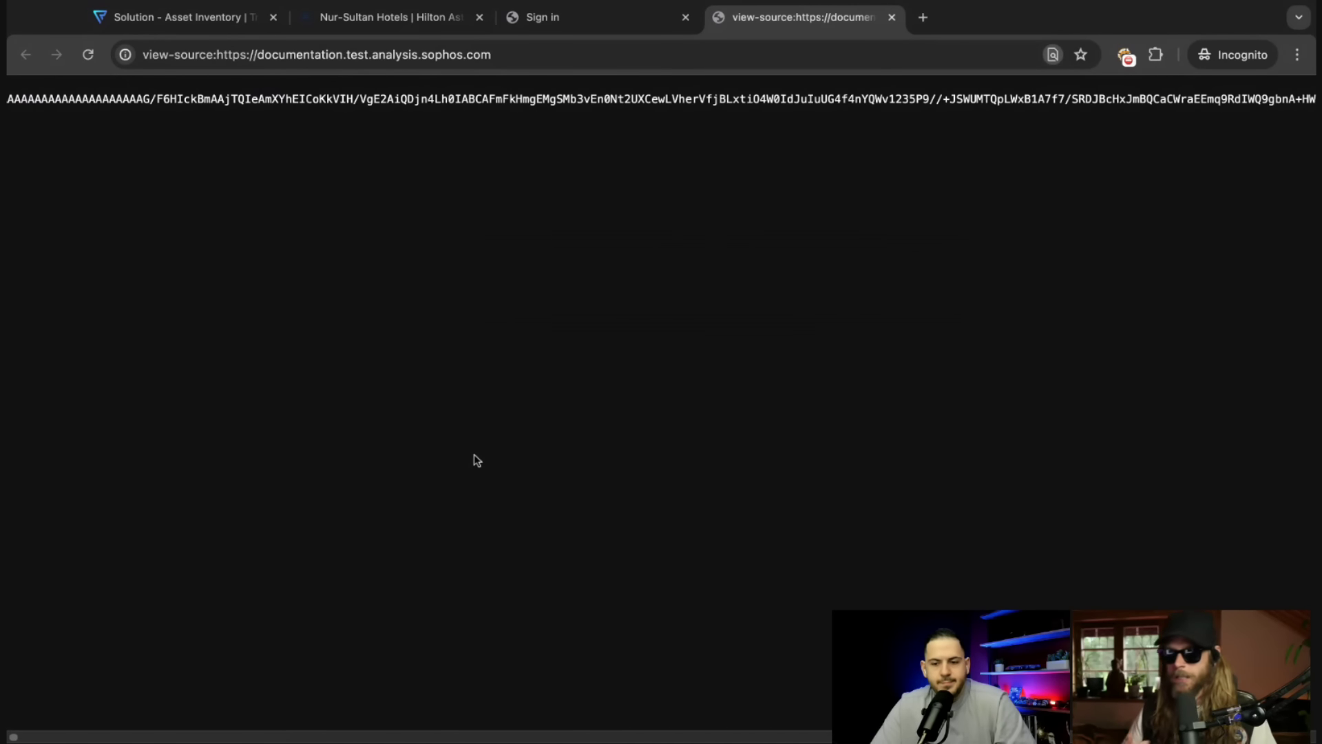
key("super+w")
Open the developer tools on the Sophos sign-in page and search its elements for ".js".
key("super+alt+i")
key("super+f")
type(".js")
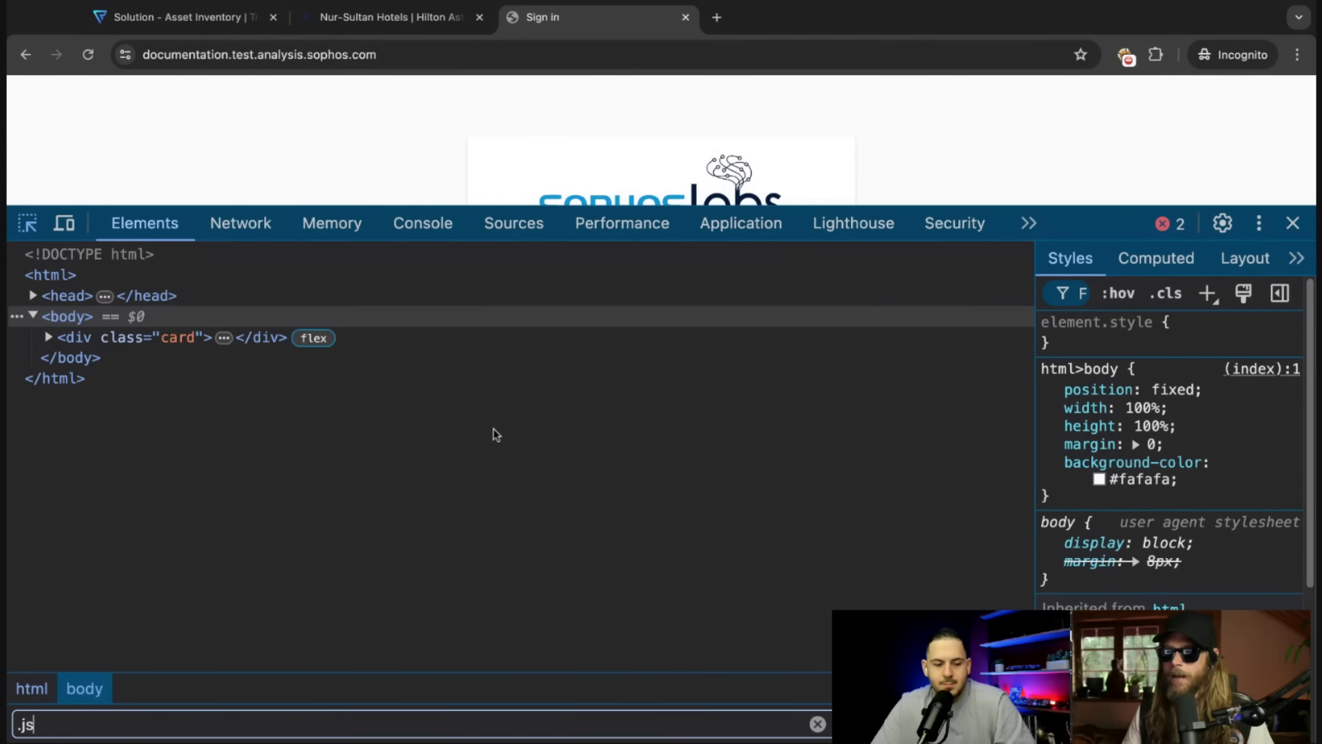
Reload the Sophos page to record its network requests, inspect the main document's response and close the page.
left_click(241, 220)
key("super+r")
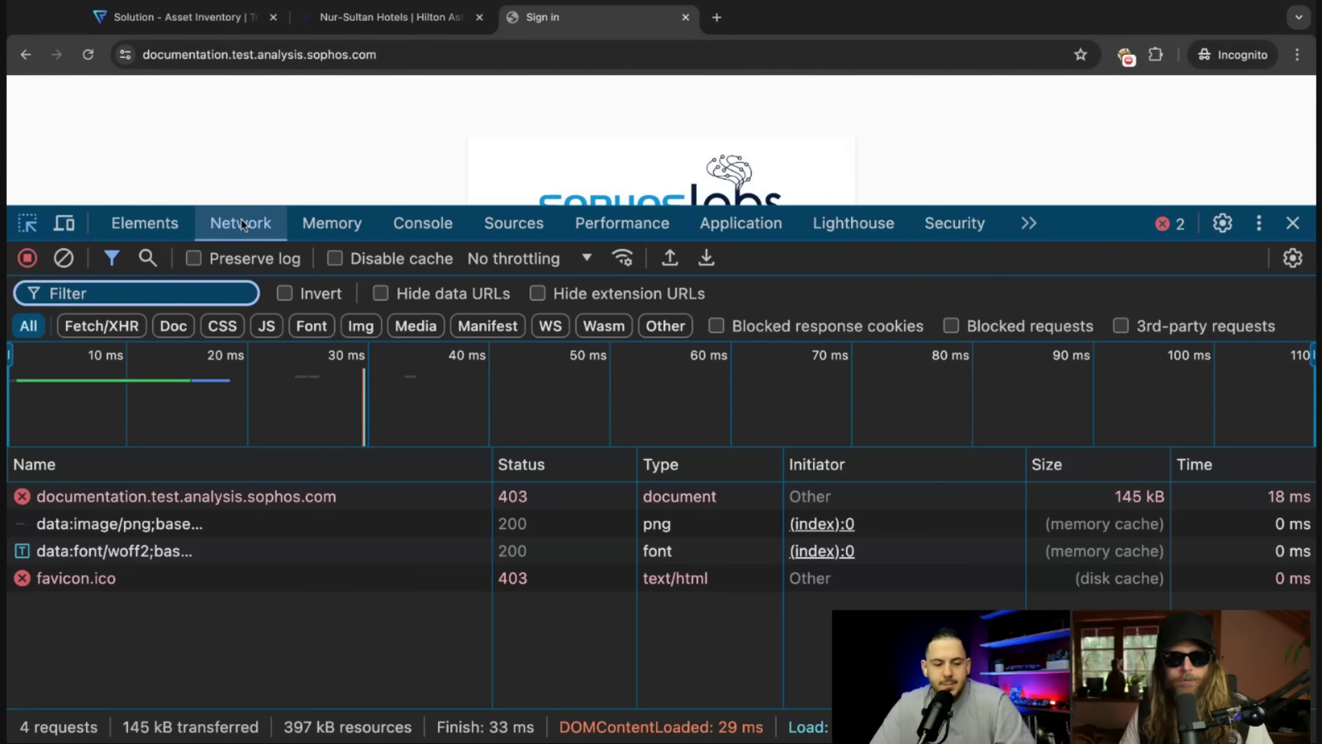
left_click(230, 496)
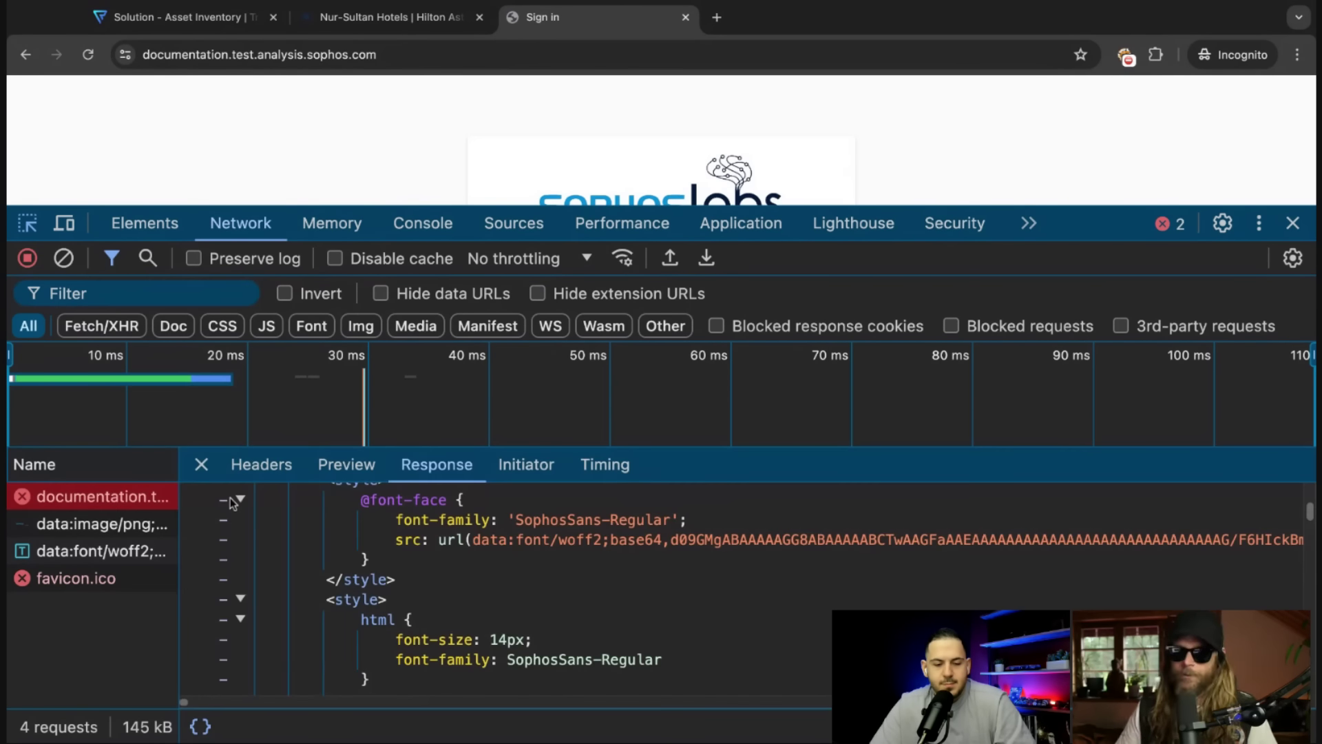
key("super+w")
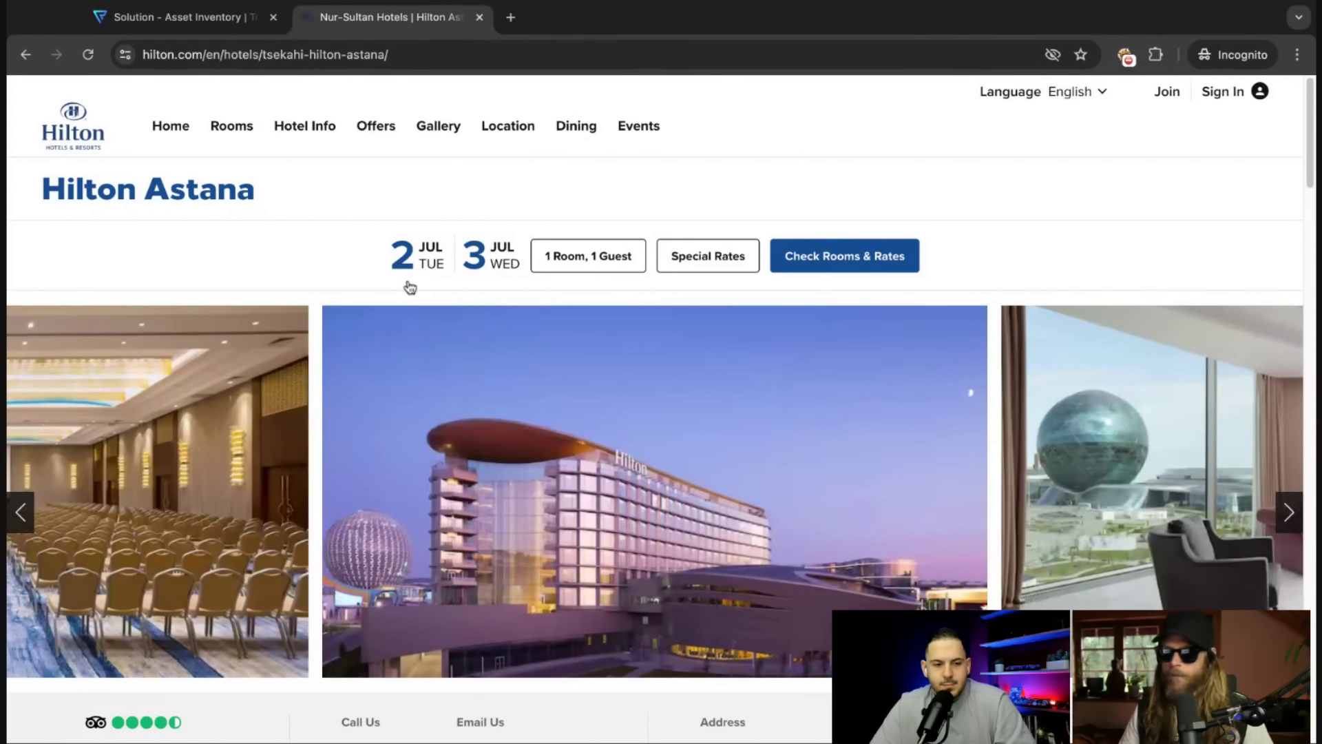
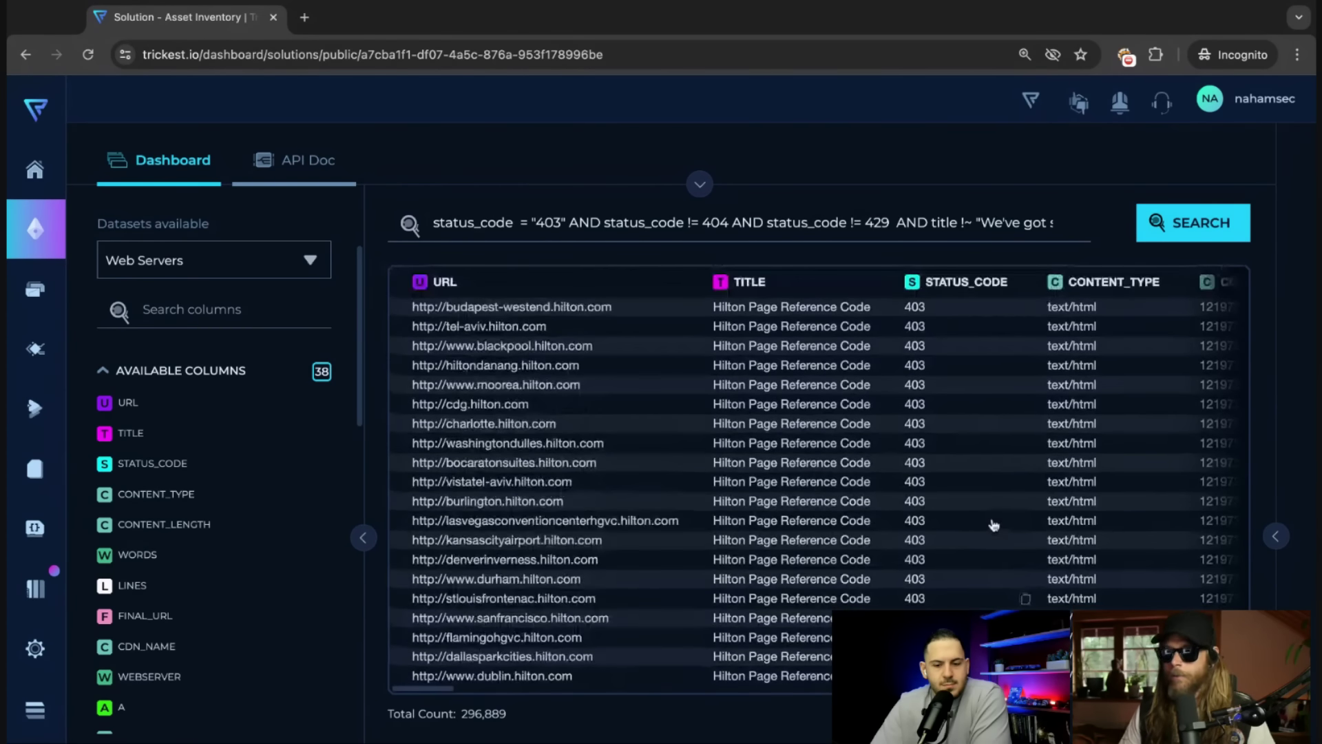
Look over the Hilton hosts in the 403 results and go on to results page 5.
scroll(994, 526, "down", 1)
scroll(994, 525, "down", 1)
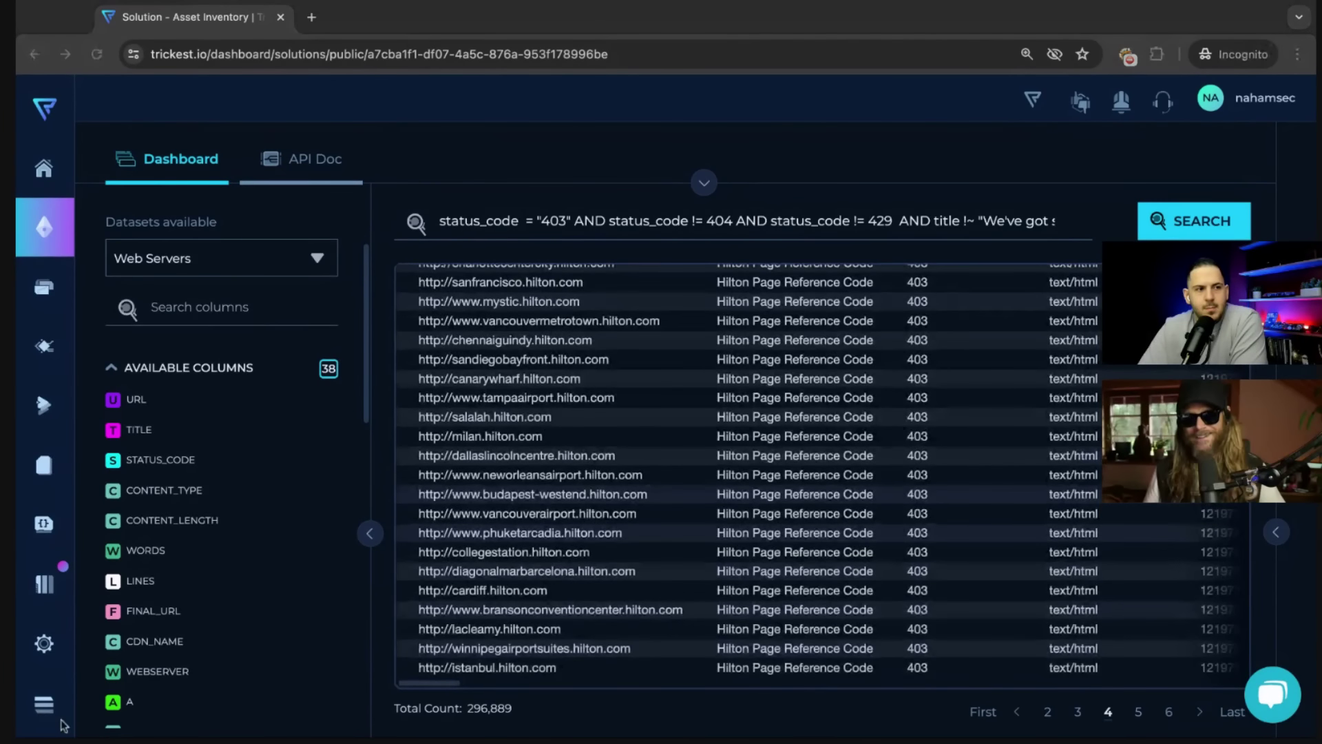
scroll(501, 508, "up", 2)
scroll(501, 508, "down", 2)
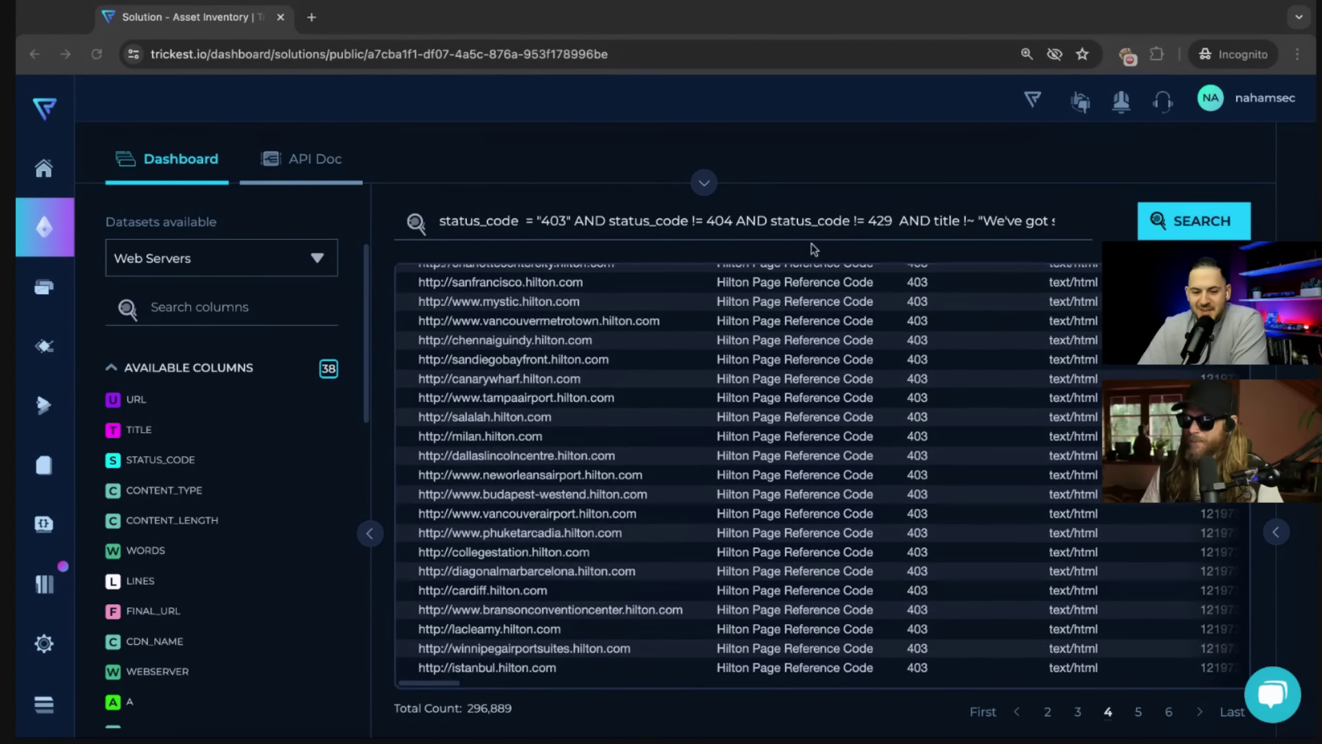
left_click(1138, 711)
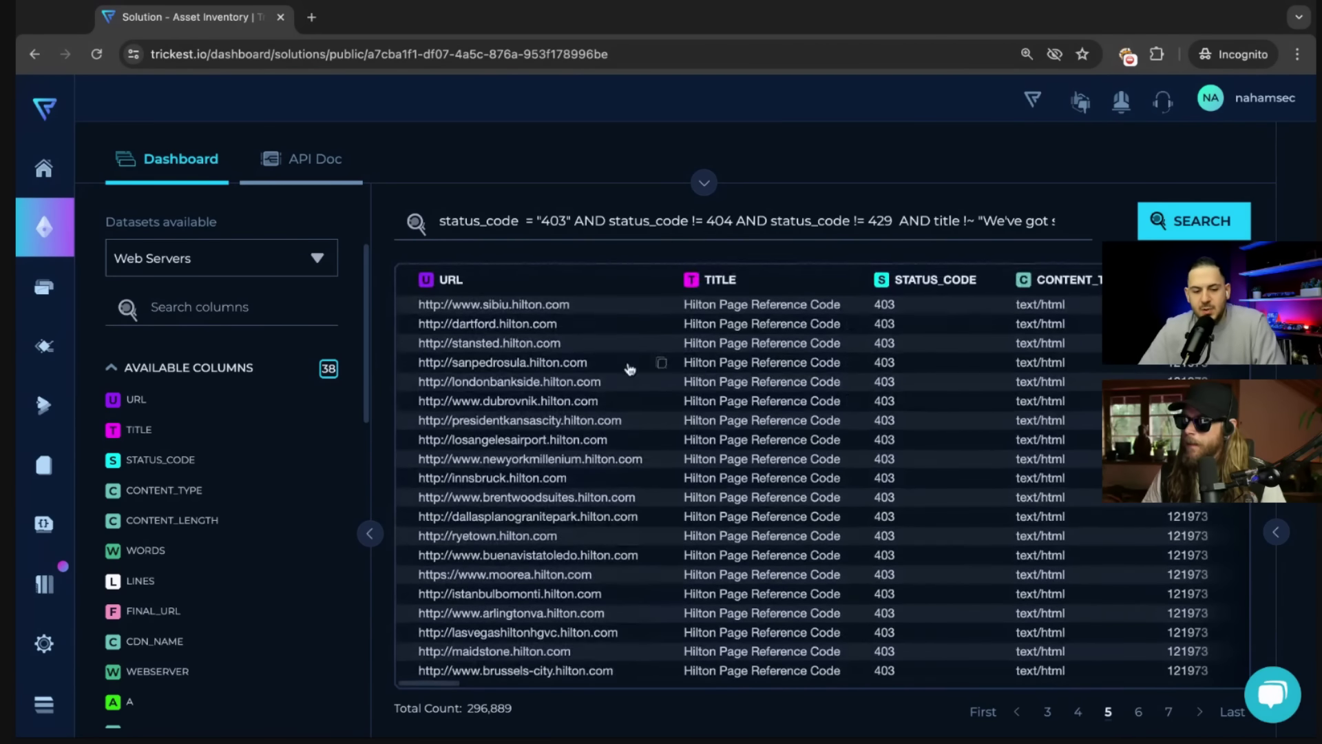
Copy a Hilton URL from the results, open innsbruck.hilton.com in a new tab and close that tab.
double_click(663, 348)
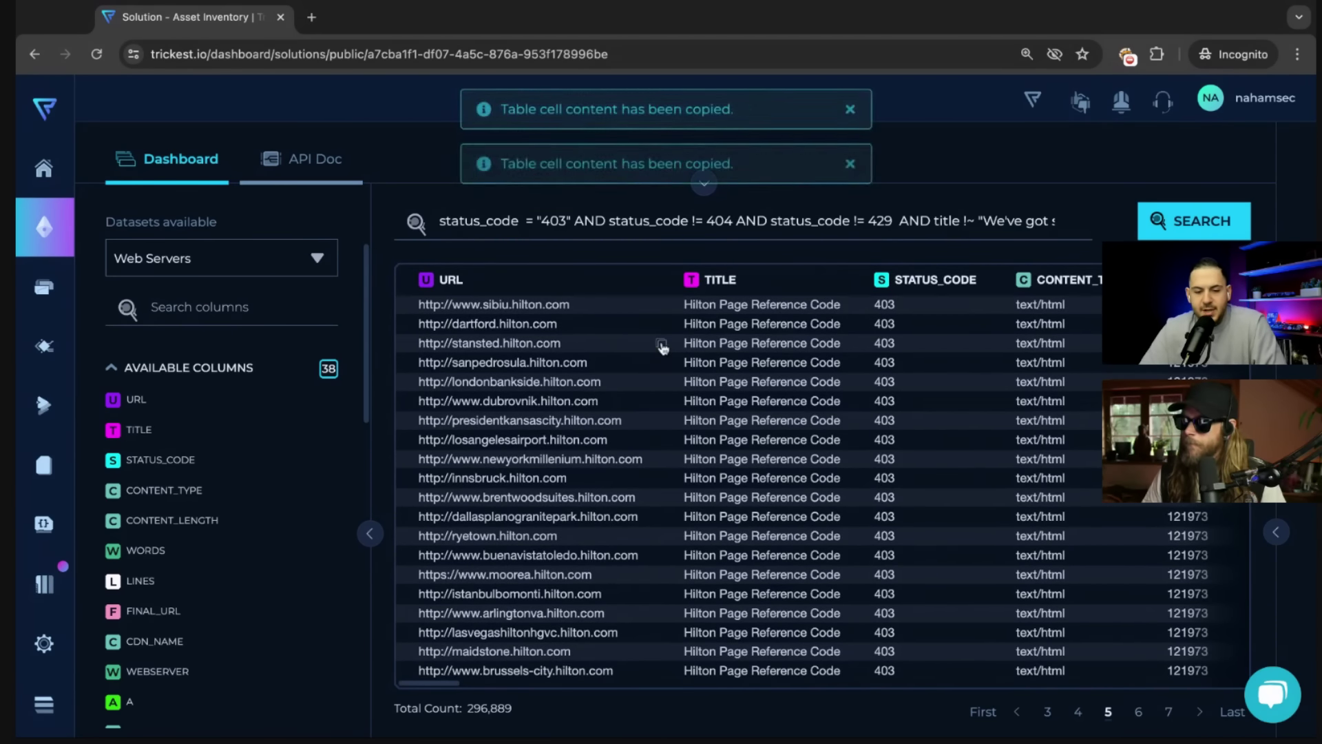
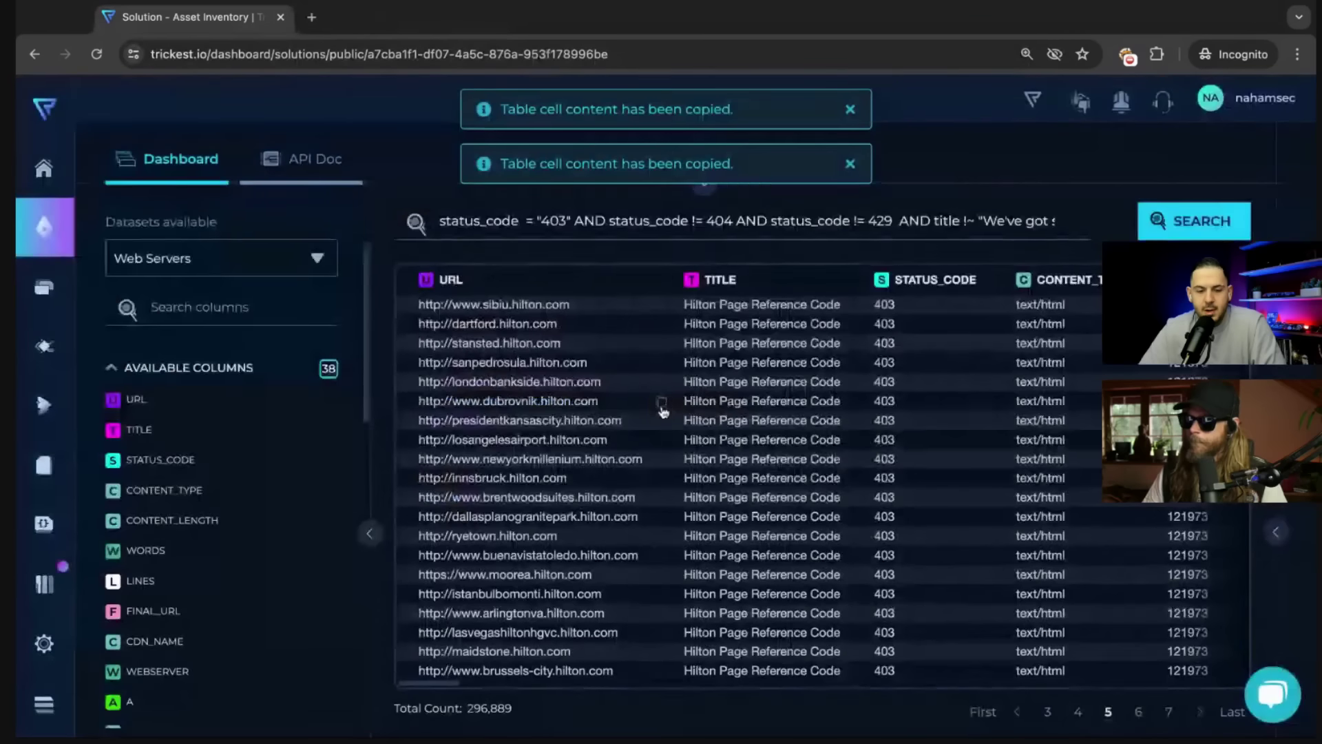
key("ctrl+t")
type("innsbruck.hilton.com")
key("Return")
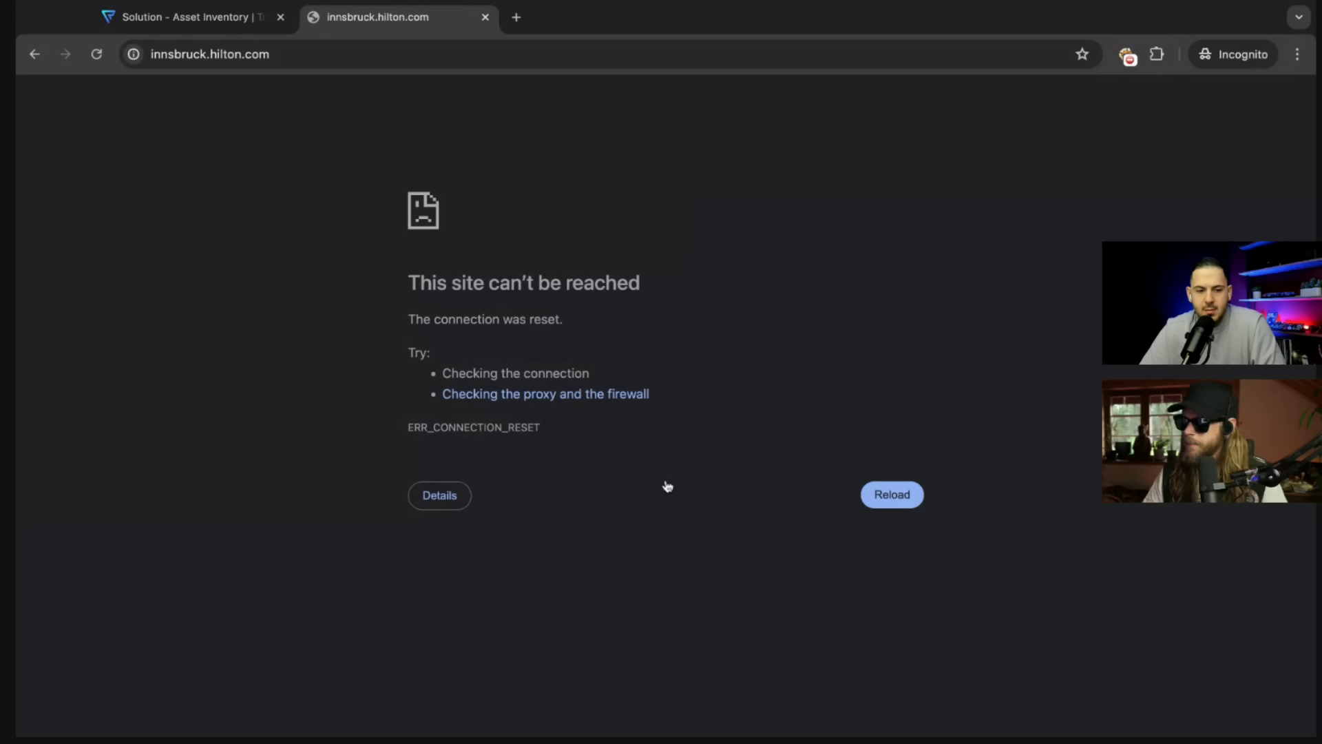
key("ctrl+w")
Copy the istanbulbomonti.hilton.com URL from the results, open it in a new tab and return to the asset inventory.
scroll(664, 482, "down", 1)
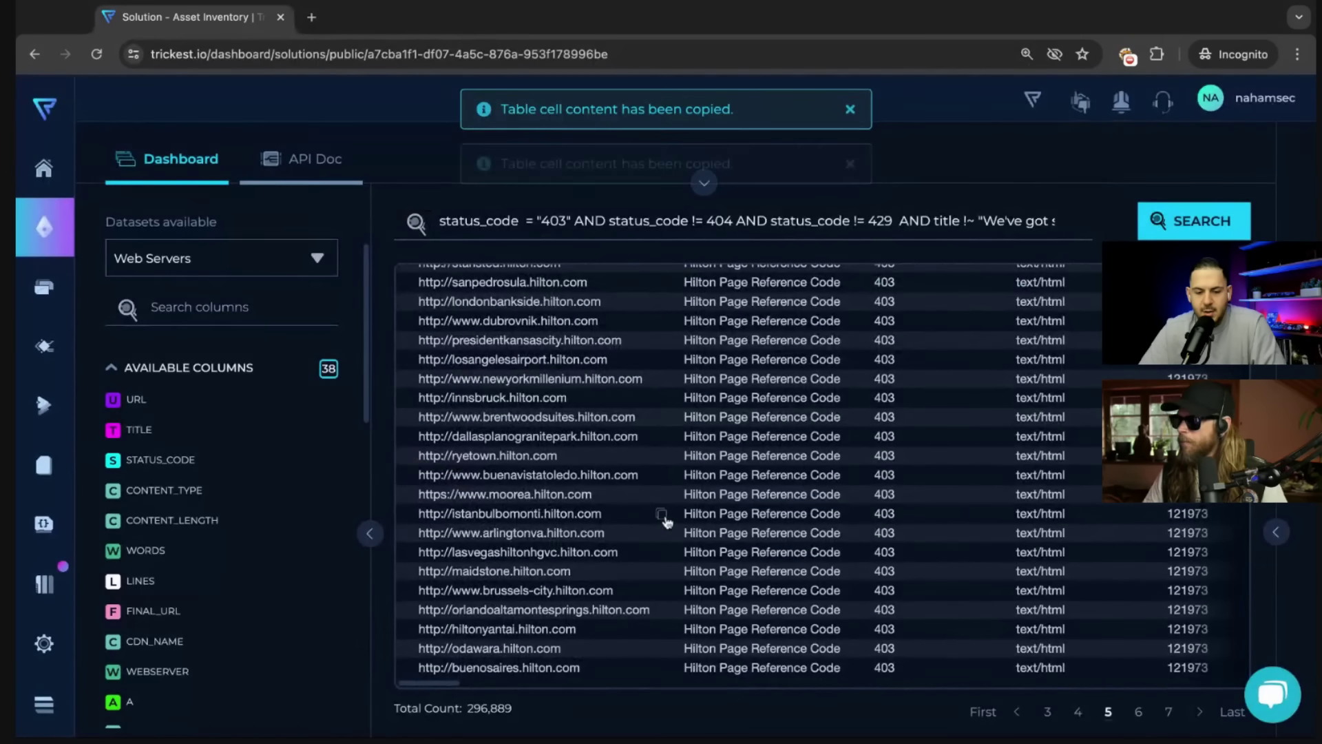
double_click(663, 515)
key("ctrl+t")
type("http://istanbulbomonti.hilton.com")
key("Return")
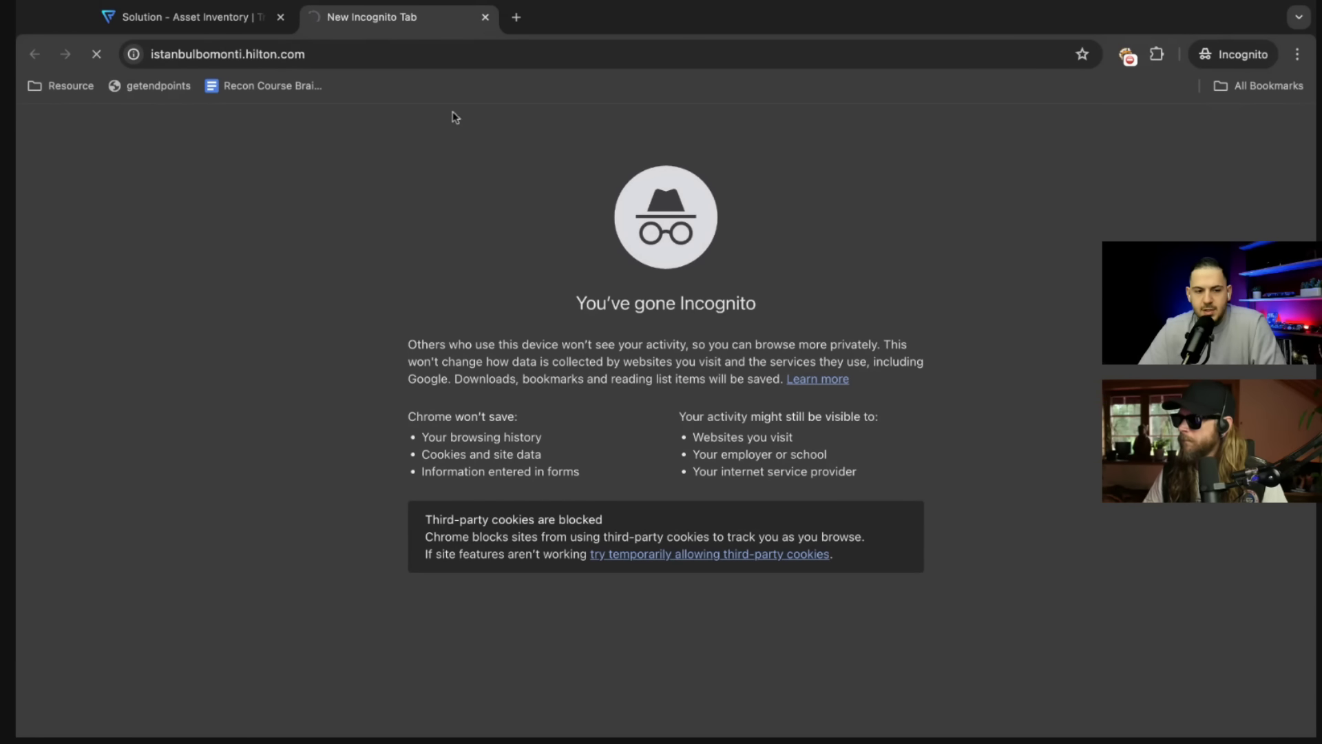
key("ctrl+shift+Tab")
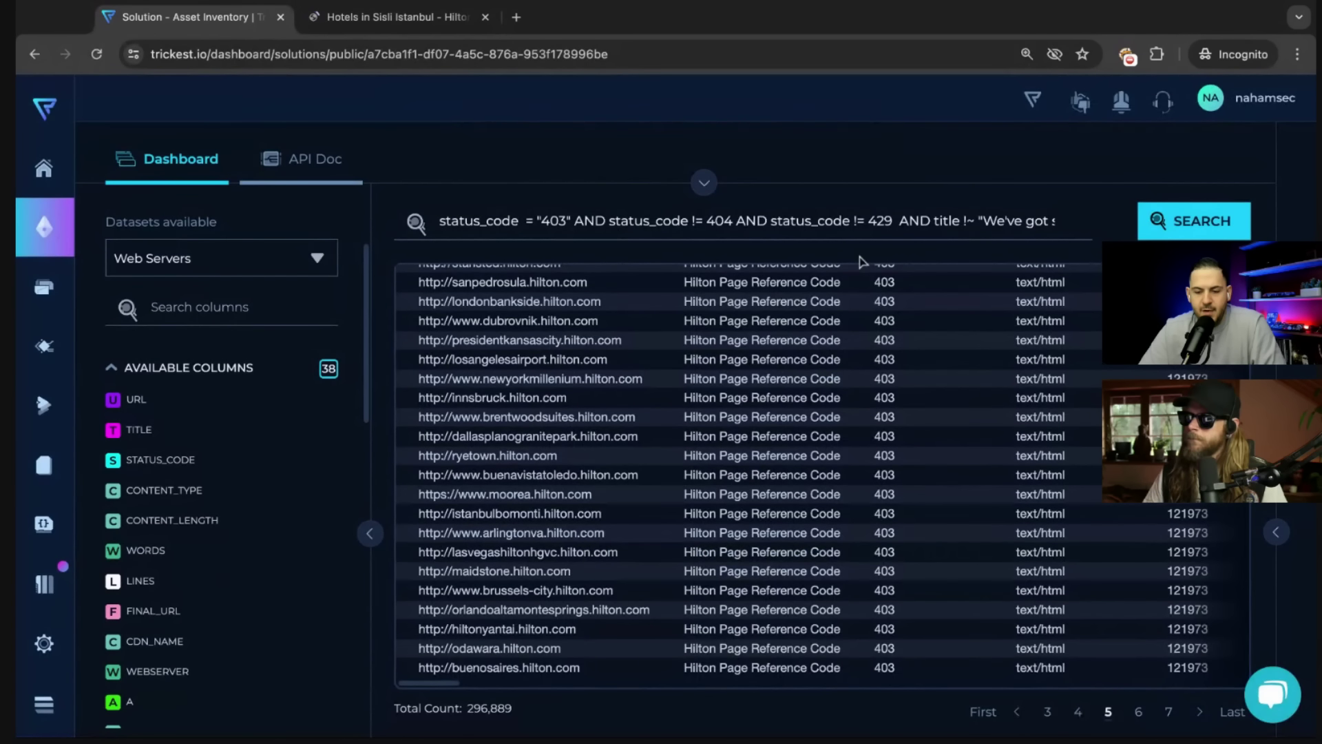
Add title !~ "Hilton Page" at the end of the asset query and run the search.
left_click(804, 220)
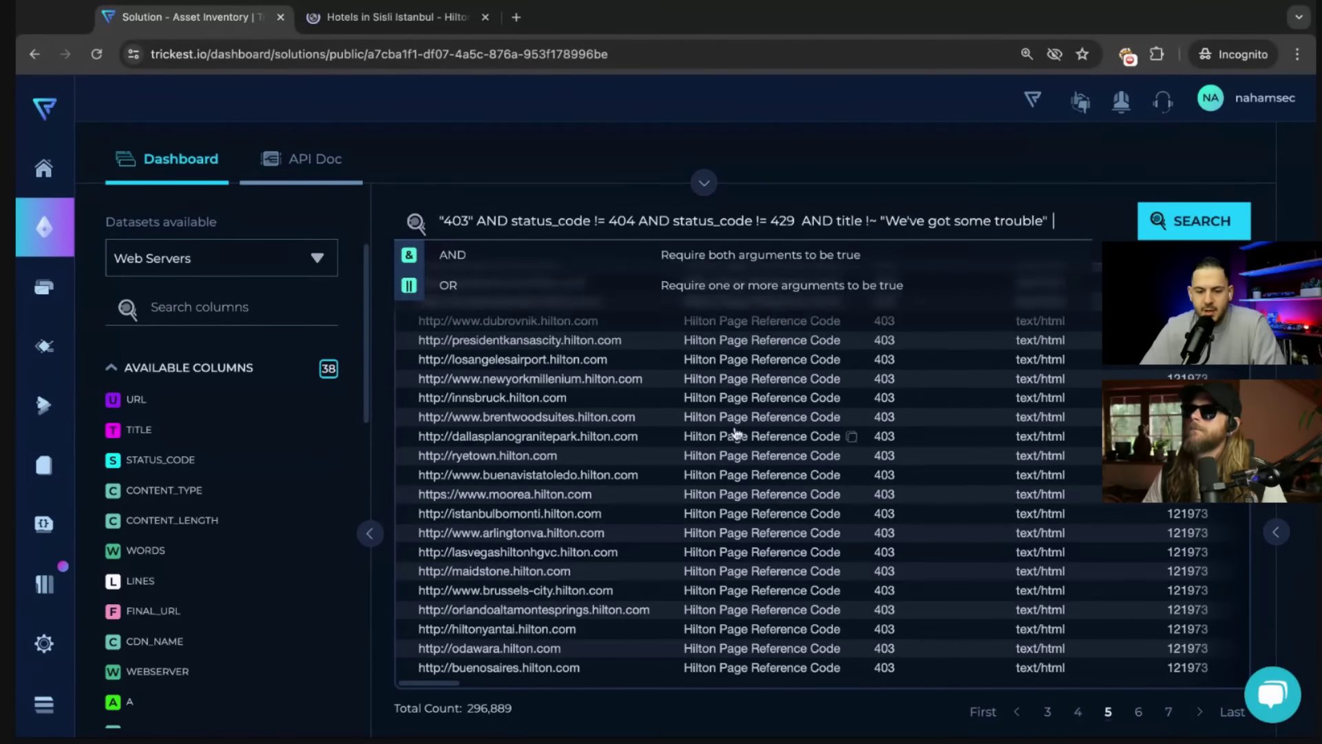
left_click(761, 219)
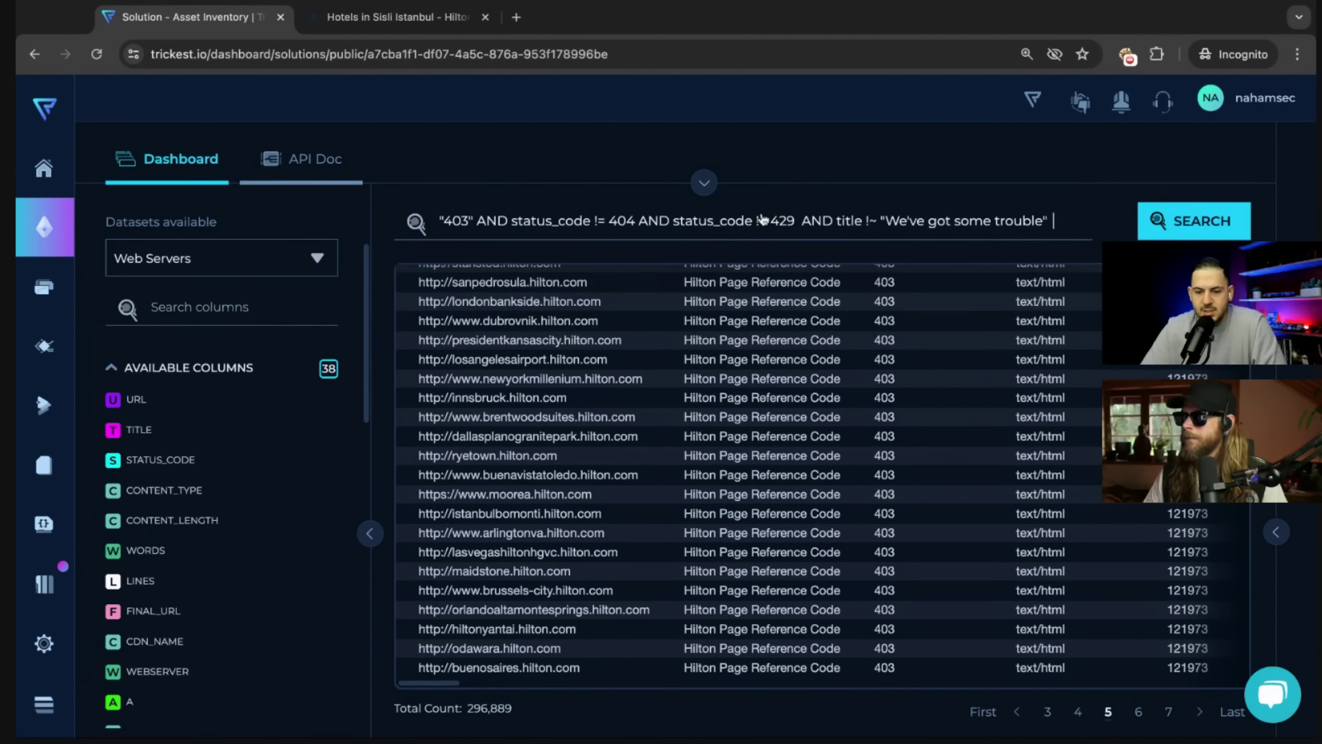
left_click(762, 219)
key("End")
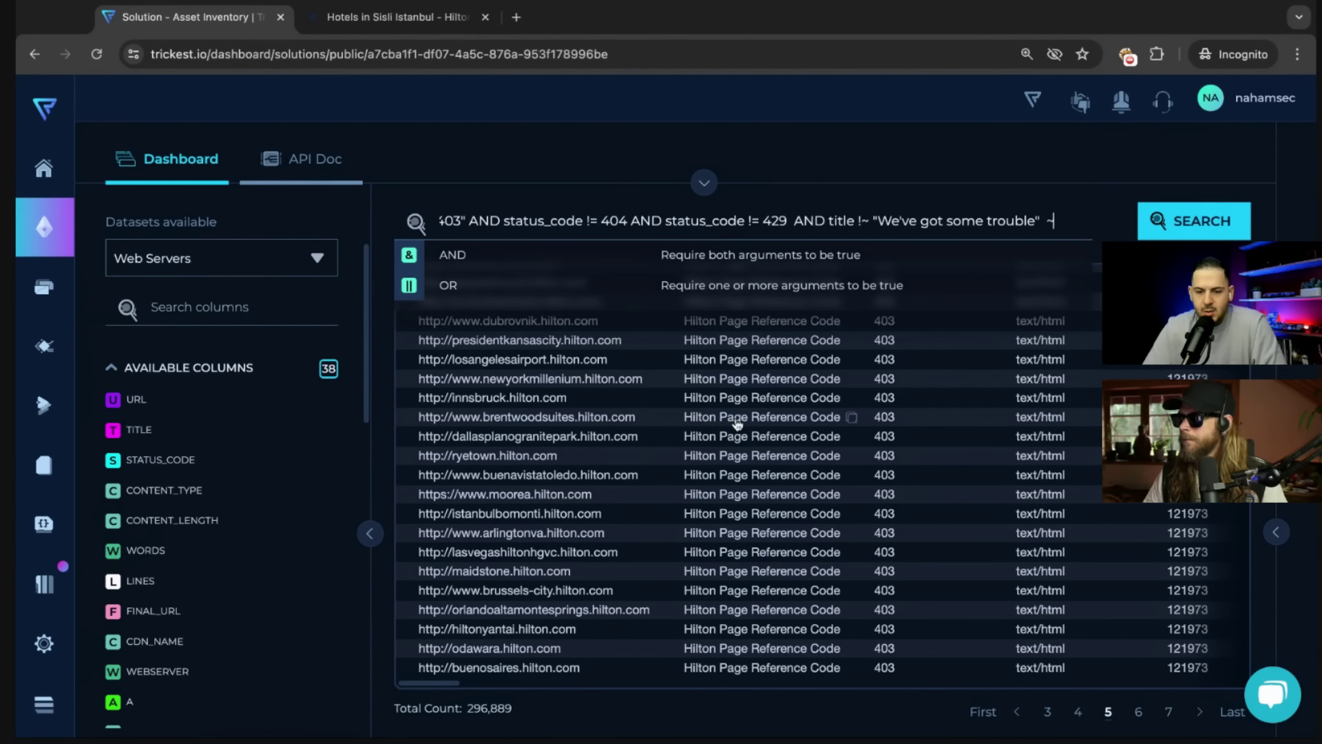
type("title !~ \"H")
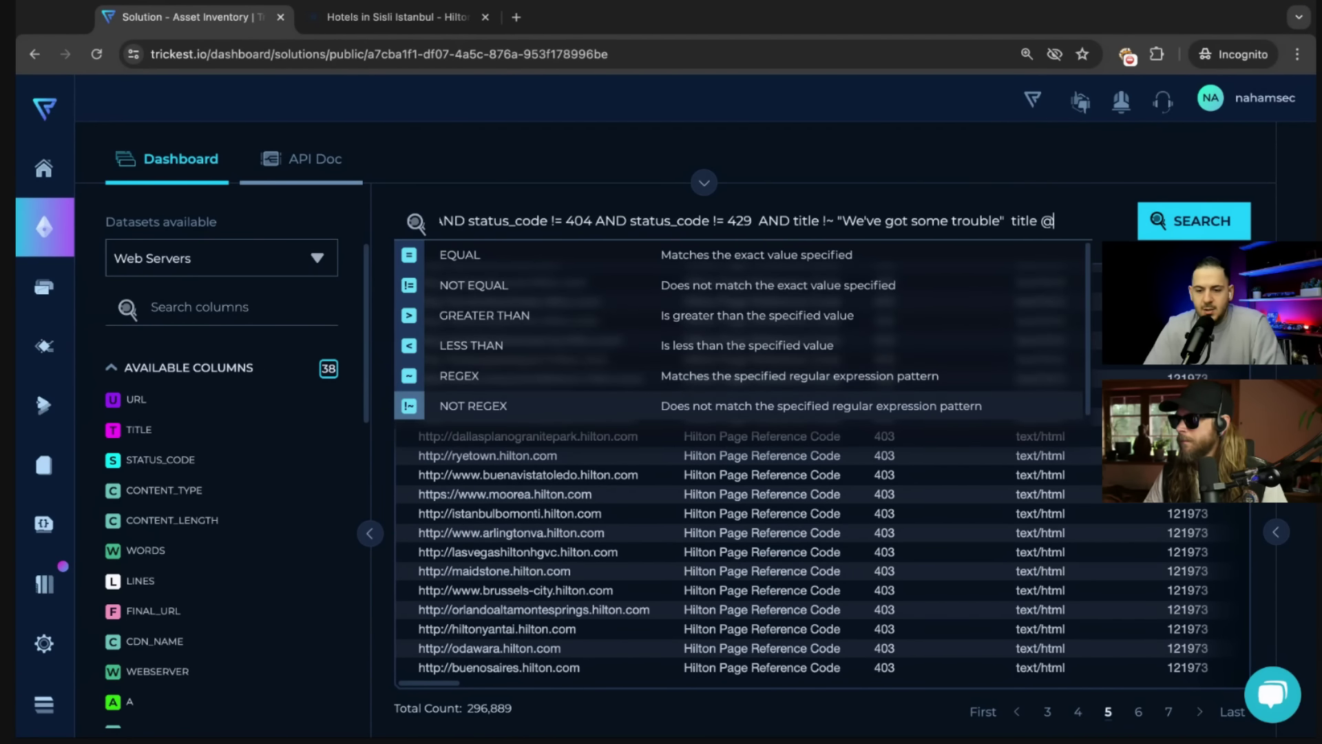
type("ilton Page\"")
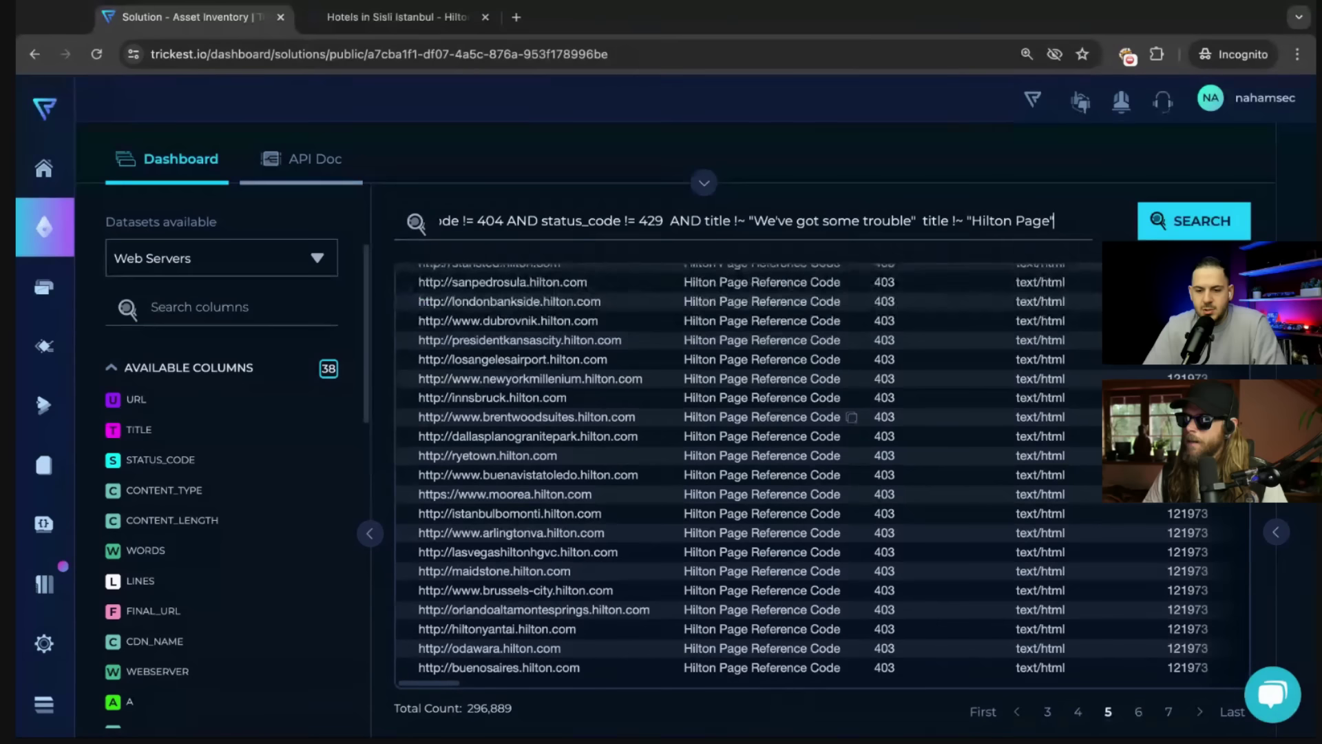
key("Return")
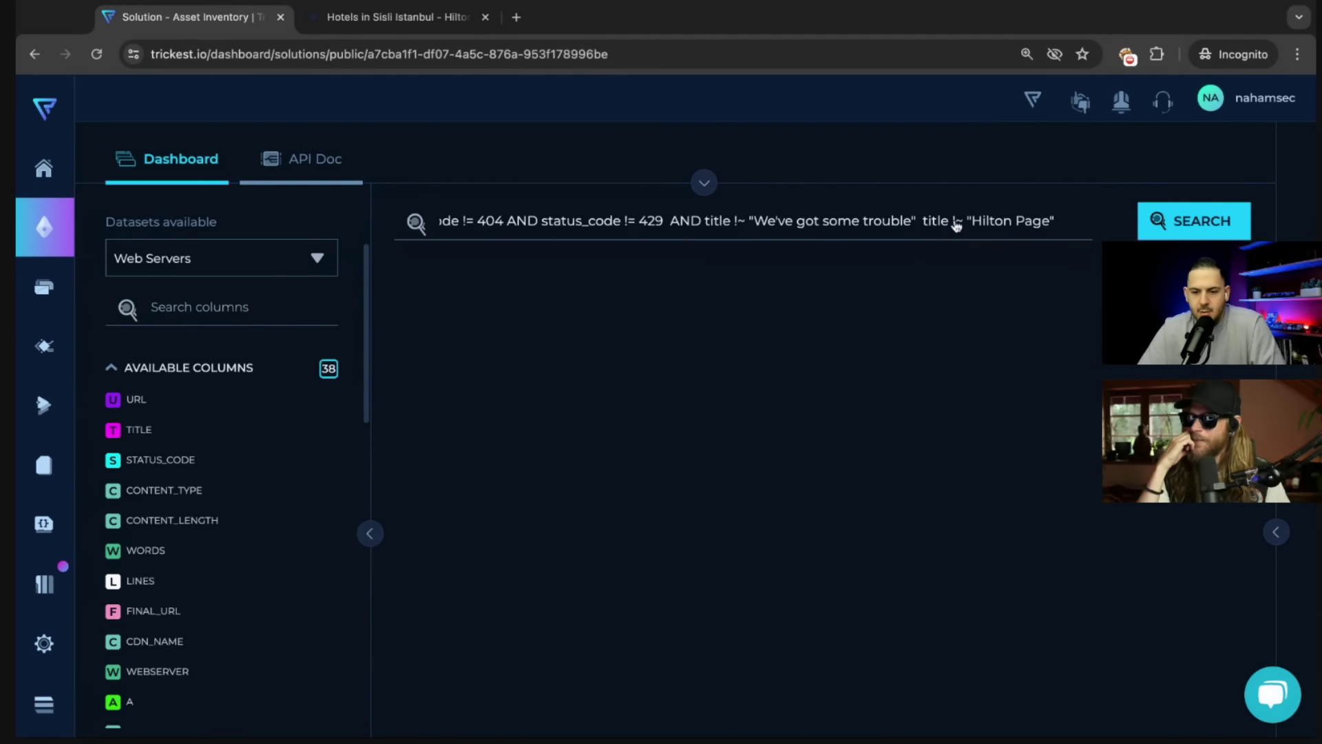
Rework the end of the query so the title !~ "Hilton Page" condition is joined with AND, and rerun the search.
key("Left")
key("Left")
key("Left")
key("Left")
key("Left")
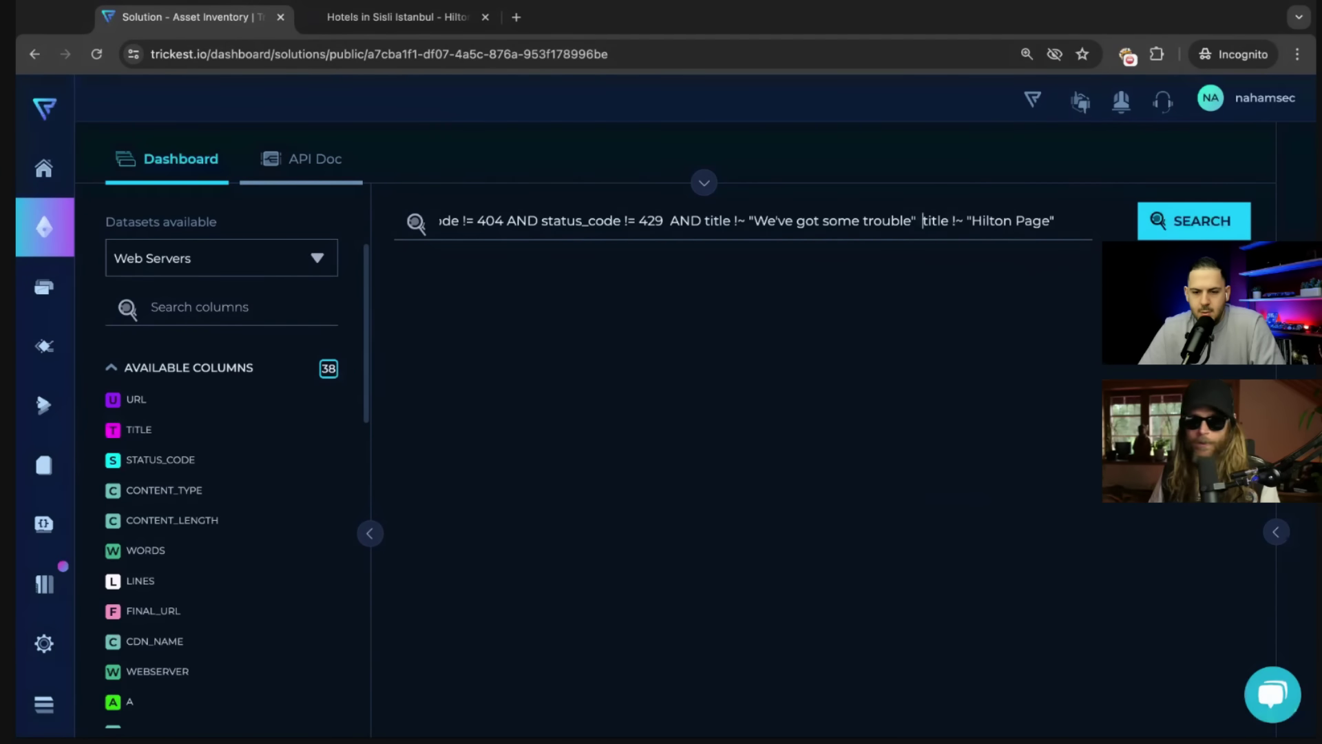
key("shift+super+Right")
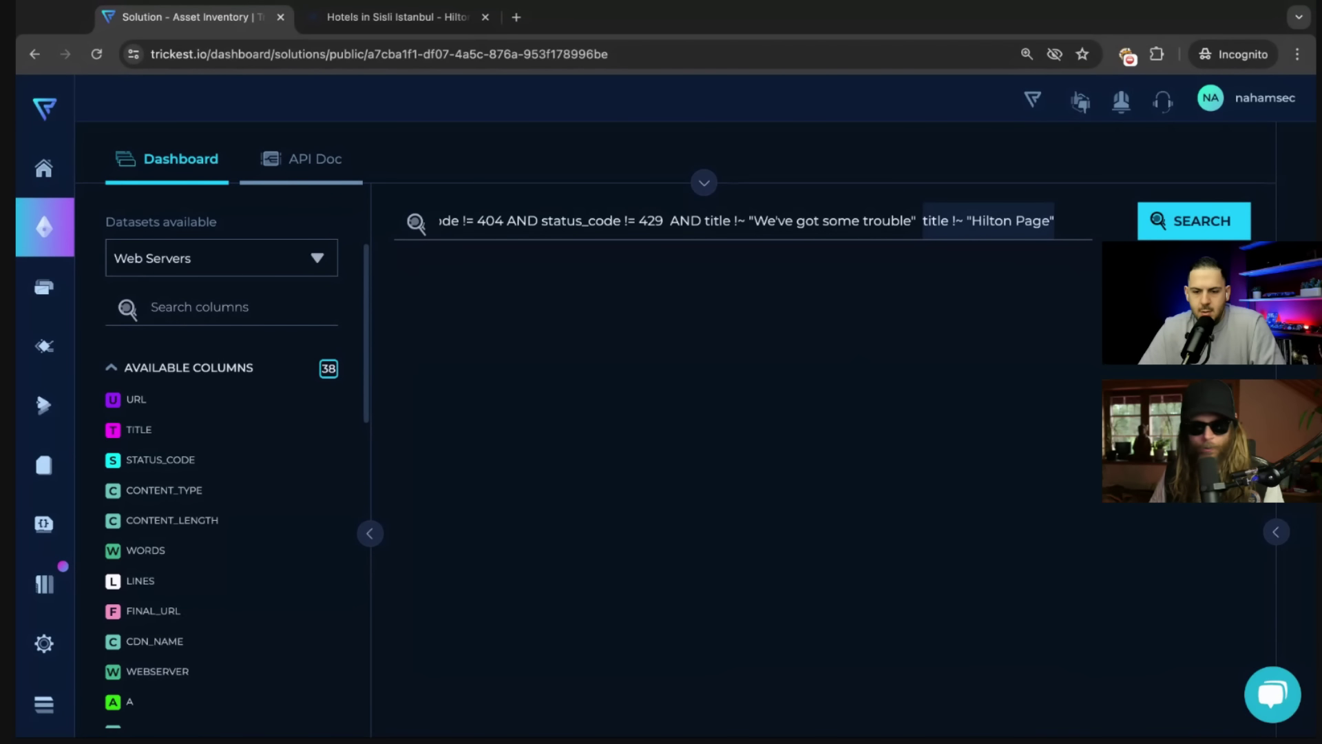
key("Right")
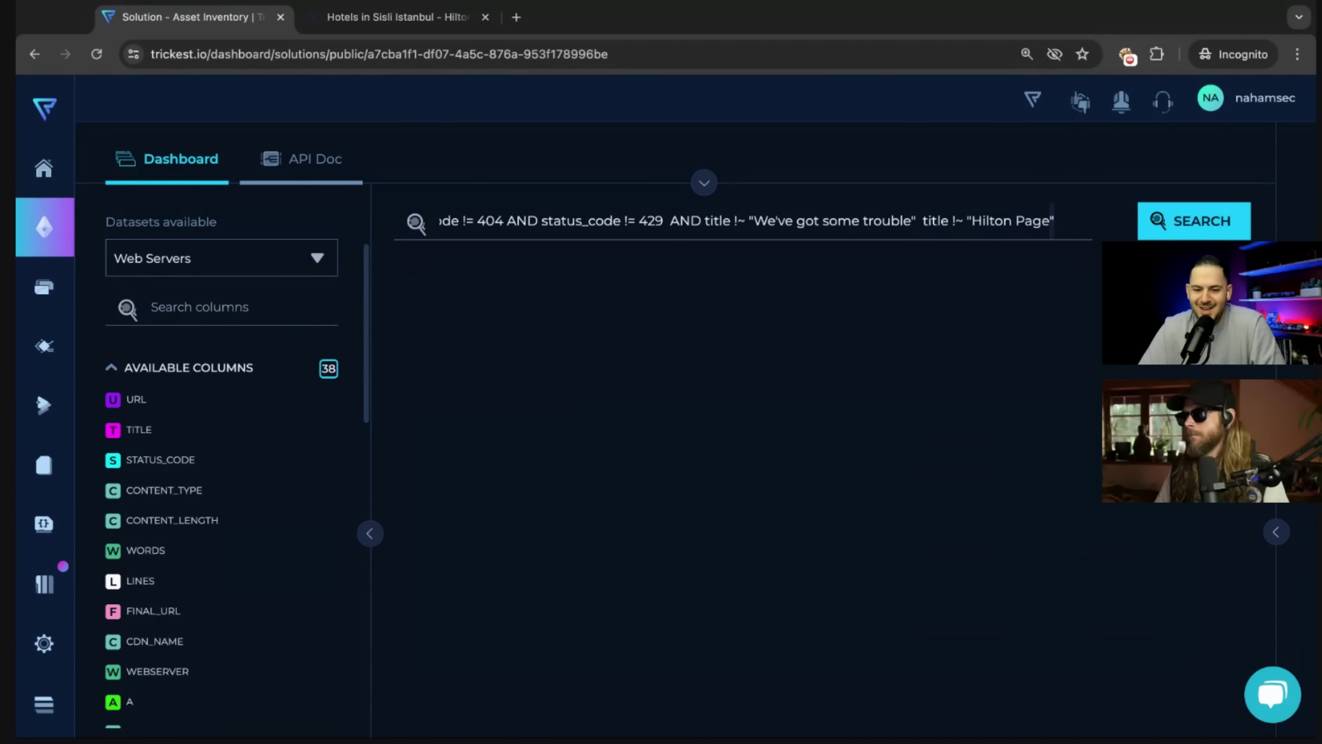
key("shift+alt+Left")
key("shift+alt+Left")
key("shift+alt+Left")
key("shift+alt+Left")
key("BackSpace")
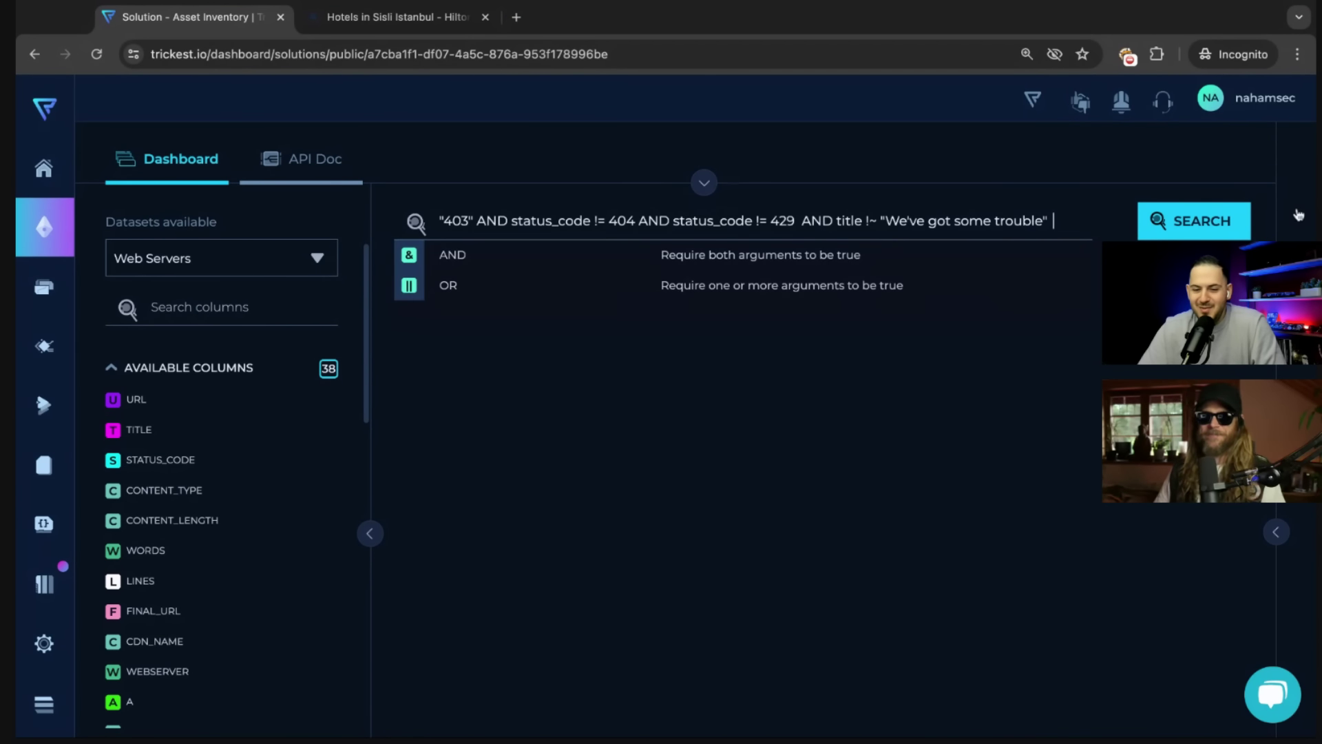
key("super+z")
key("super+z")
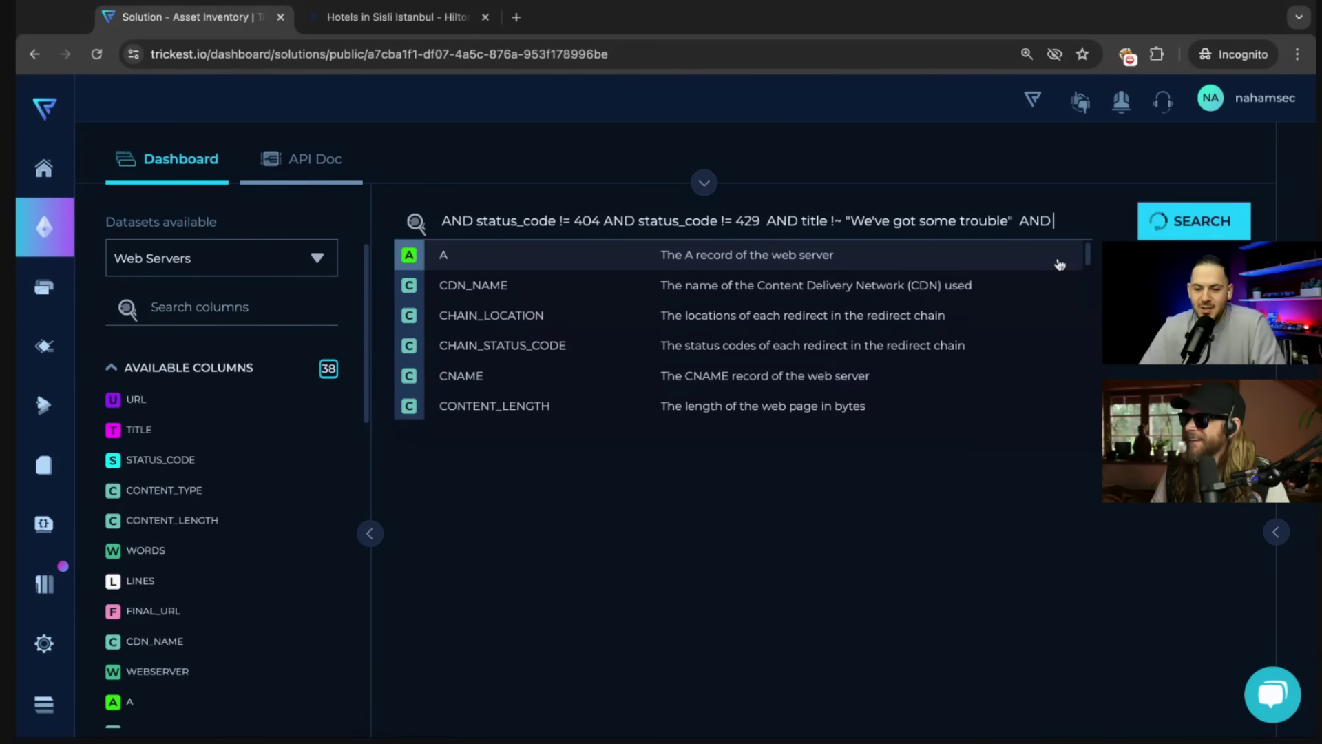
left_click(1171, 234)
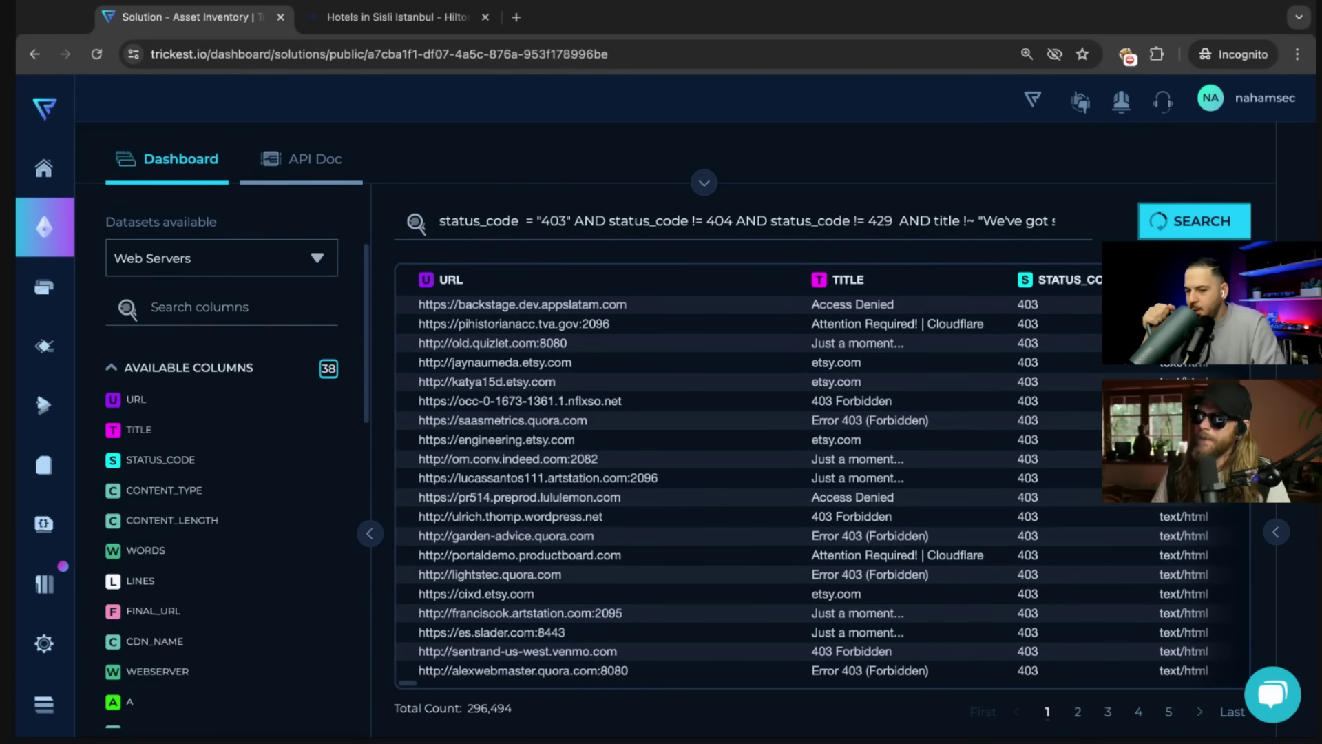
Sort the 403 results by content length in descending order and review the URLs and titles of the largest responses.
scroll(768, 279, "right", 8)
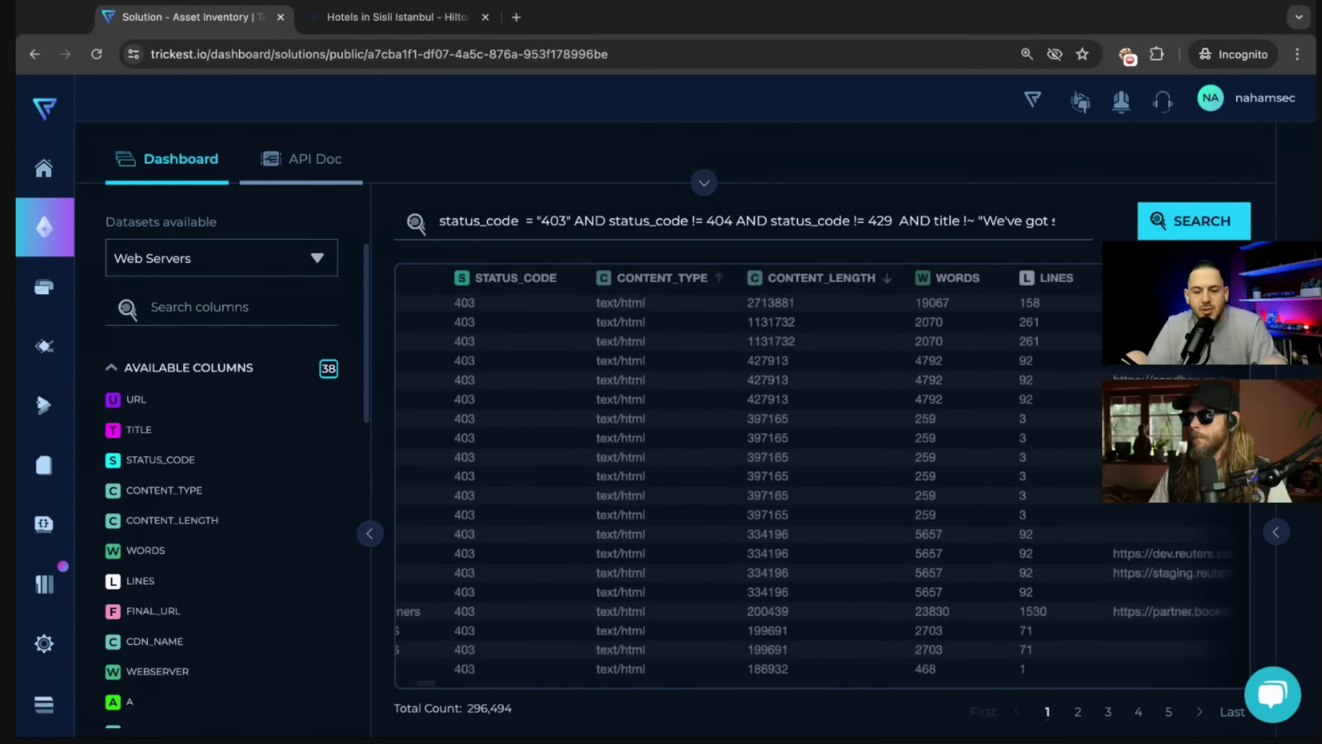
scroll(733, 345, "left", 8)
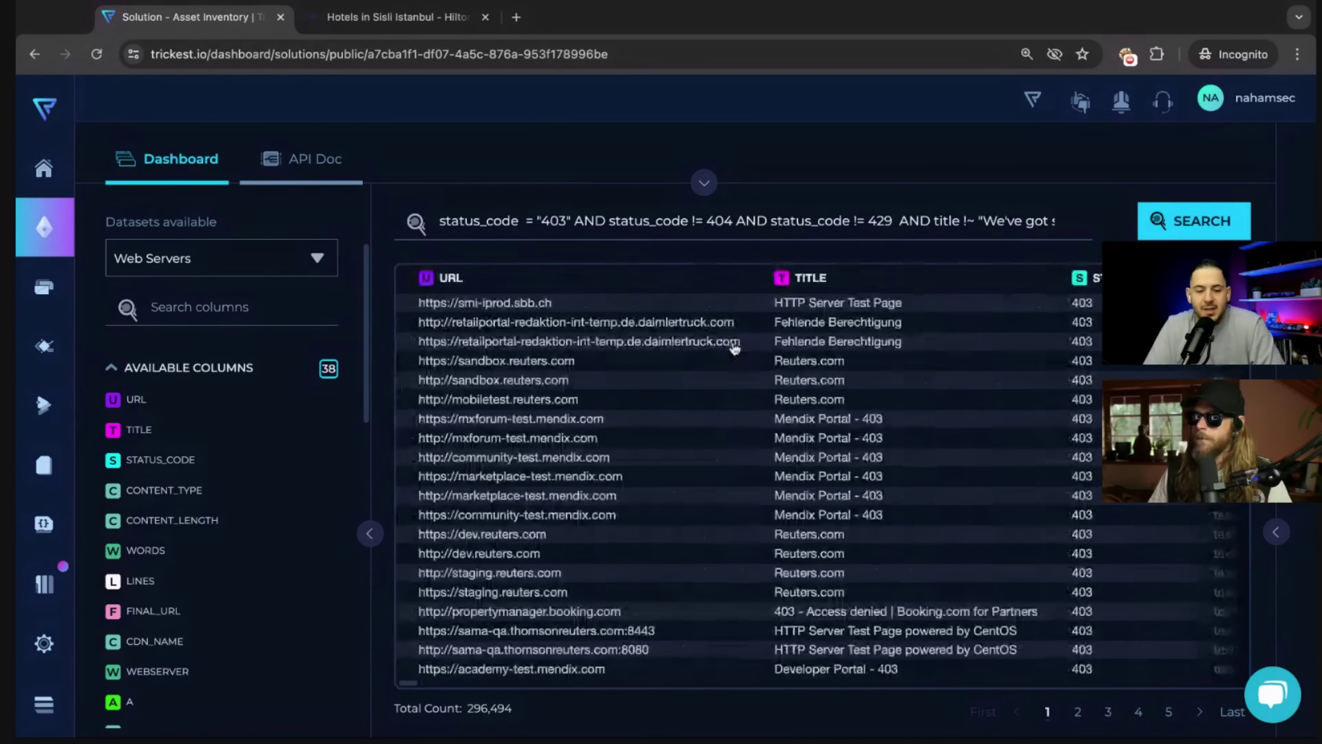
scroll(735, 347, "down", 3)
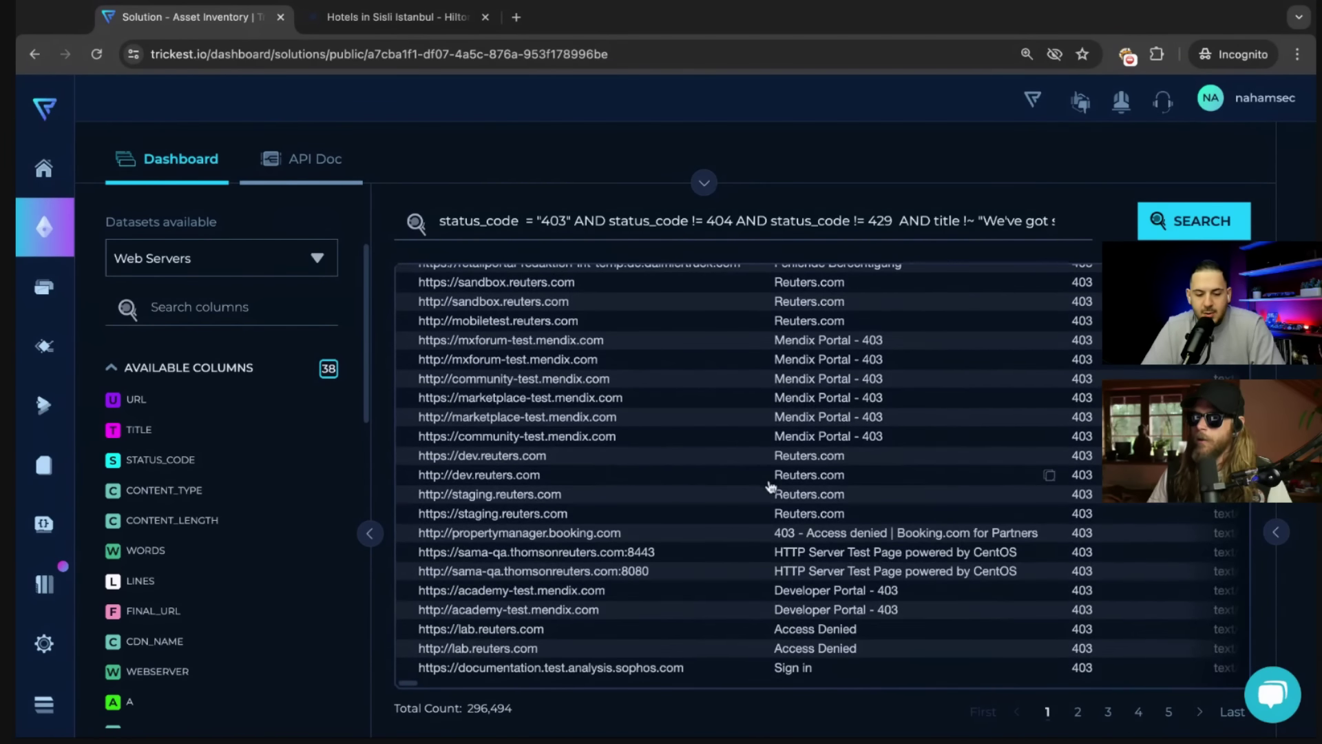
scroll(1000, 610, "up", 1)
scroll(930, 472, "up", 2)
scroll(895, 448, "right", 2)
scroll(757, 324, "left", 2)
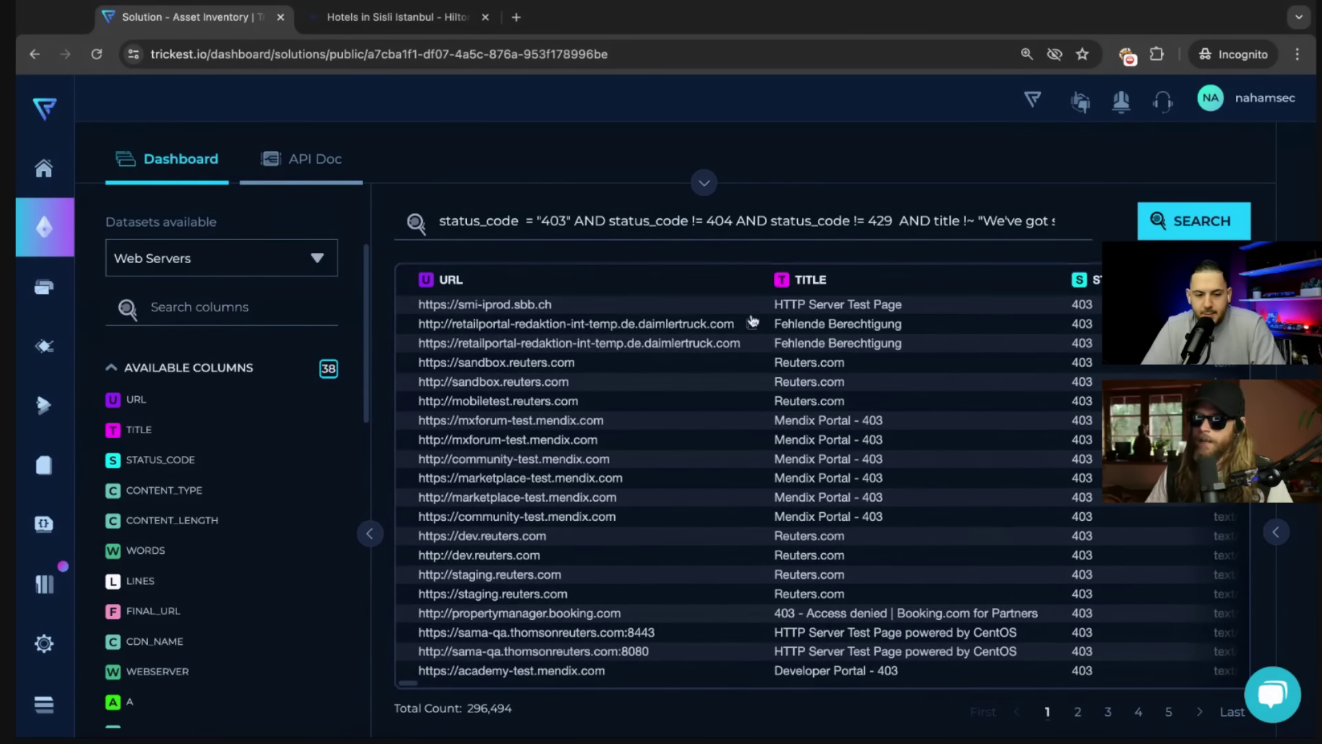
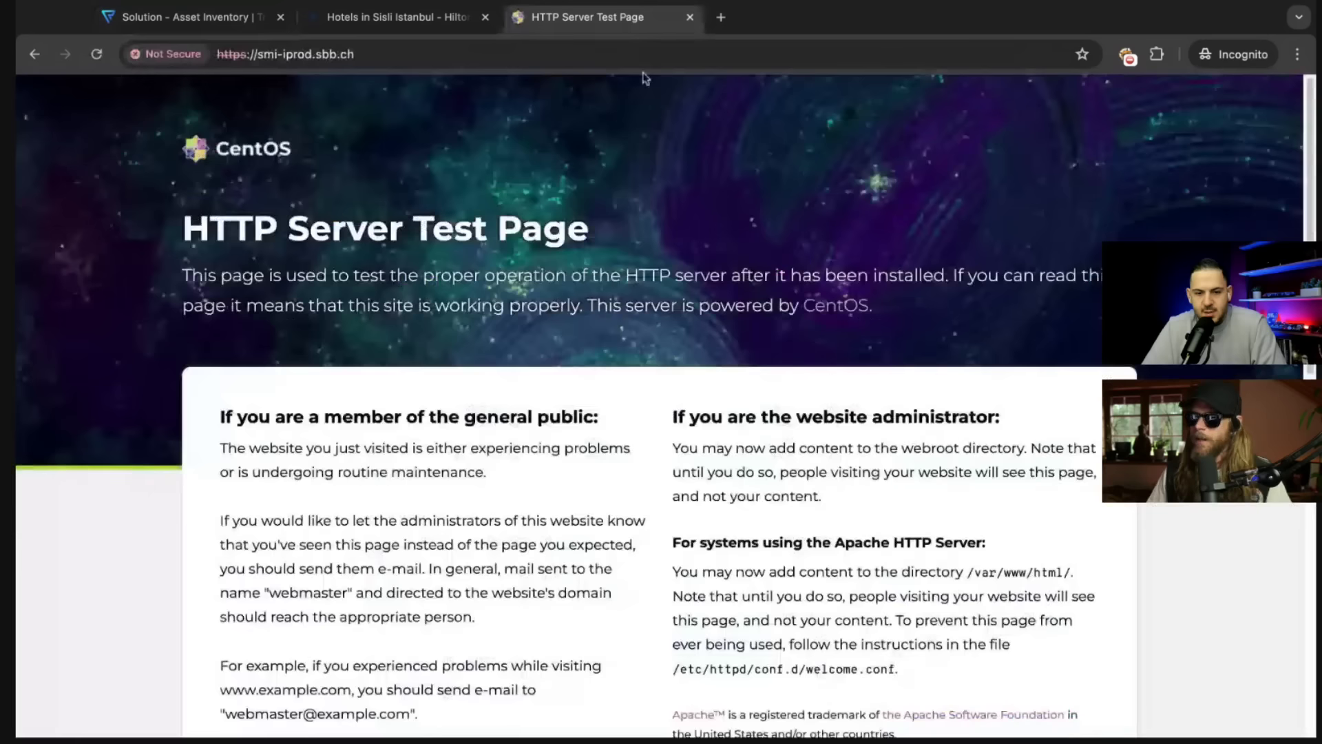
Look through the smi-iprod.sbb.ch test page and close its tab along with the Hilton tab.
scroll(537, 264, "down", 3)
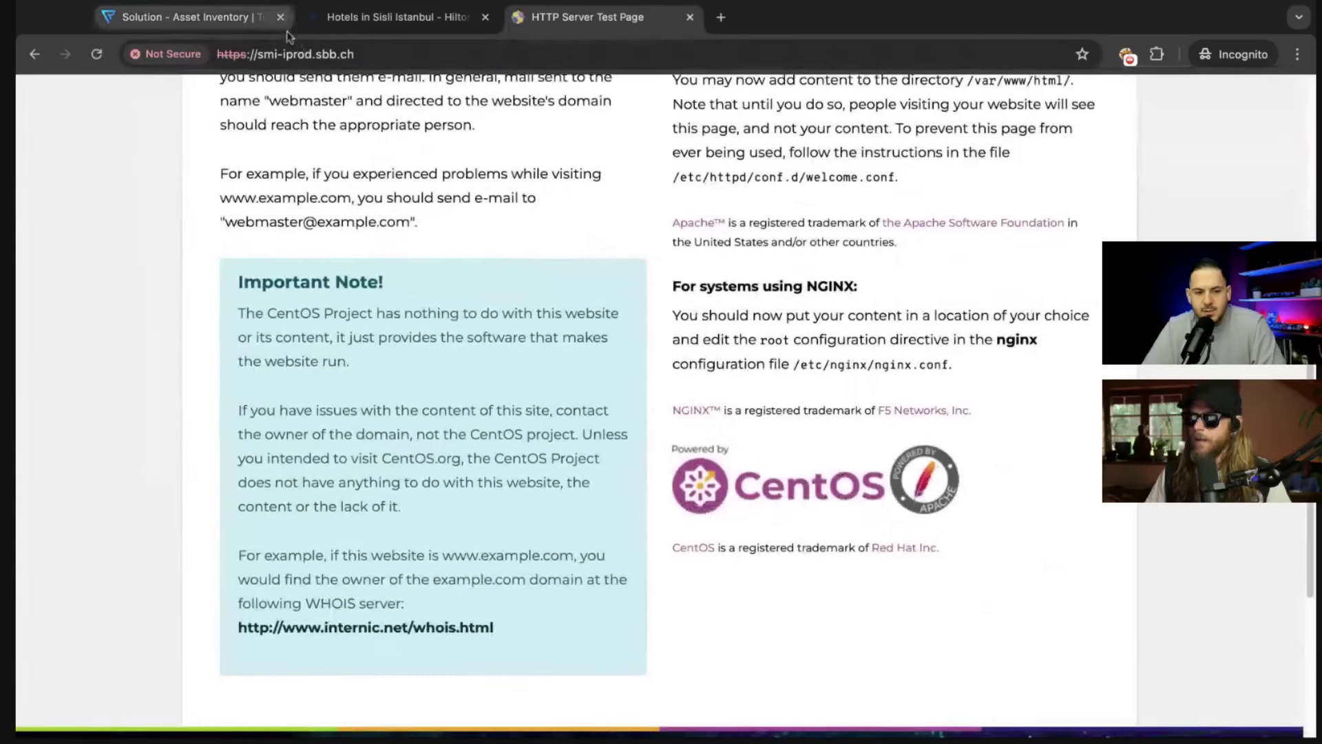
key("ctrl+w")
key("ctrl+w")
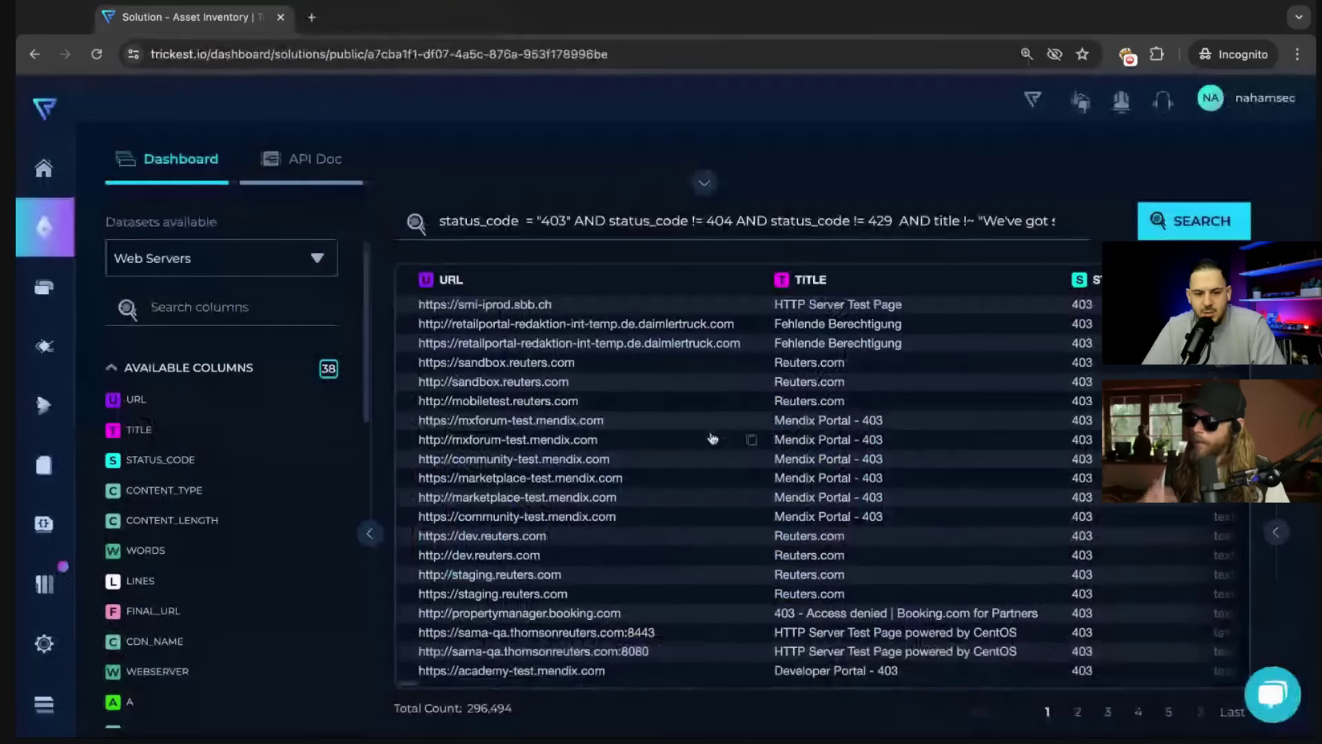
Copy the propertymanager.booking.com URL from the results, open it in a new tab, inspect the page and close that tab.
scroll(710, 385, "down", 1)
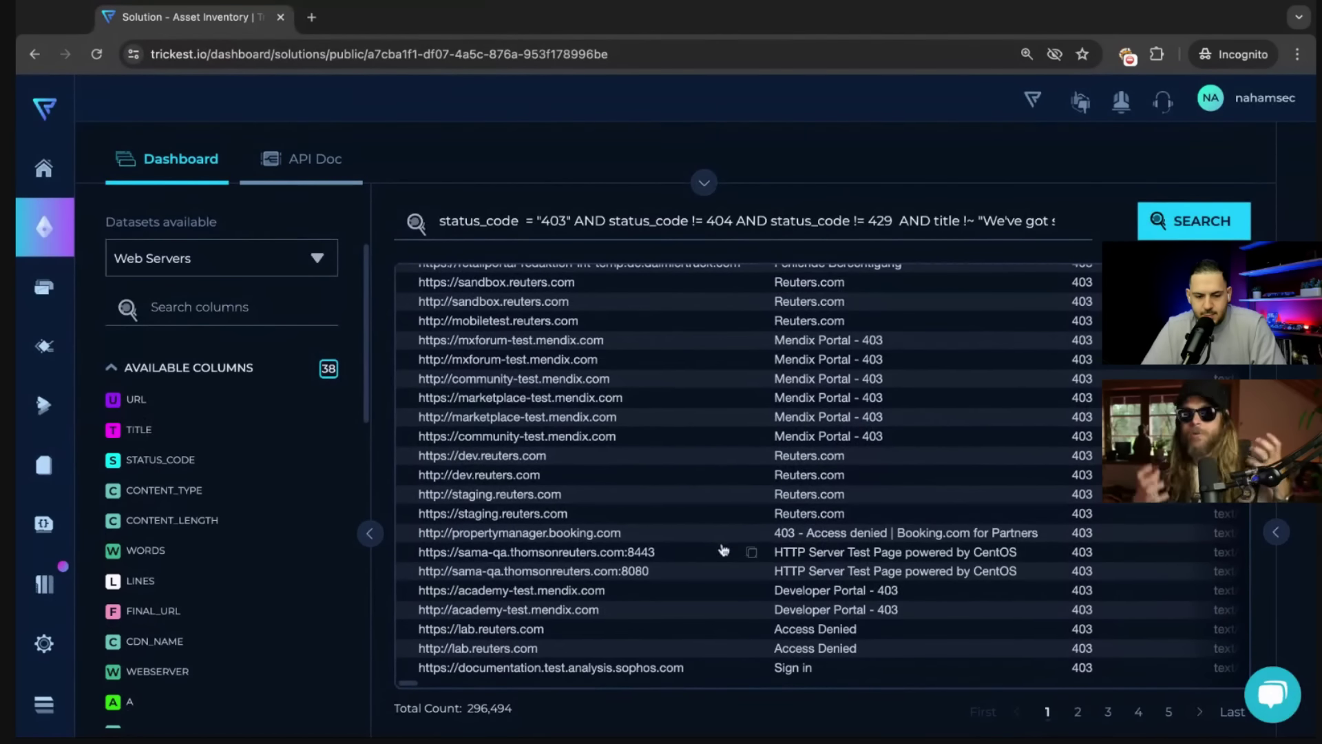
left_click(752, 555)
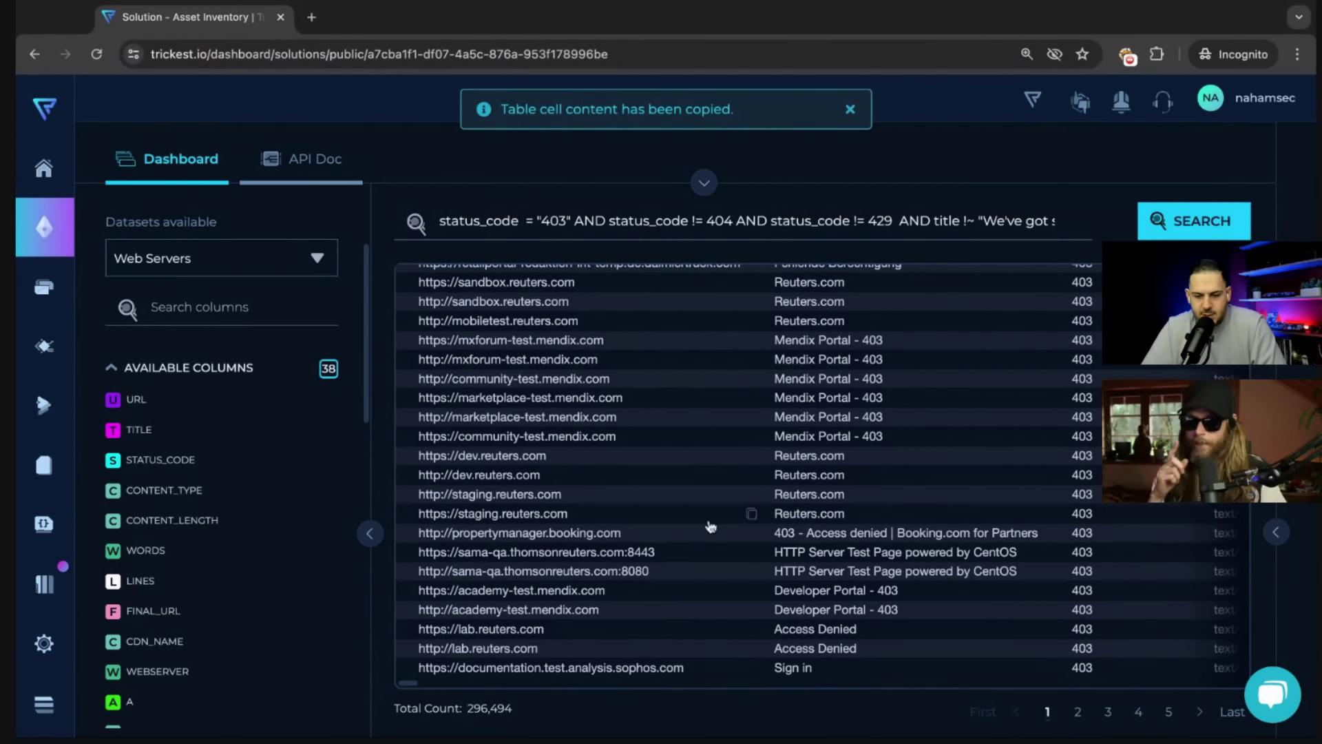
key("ctrl+t")
key("ctrl+v")
key("Return")
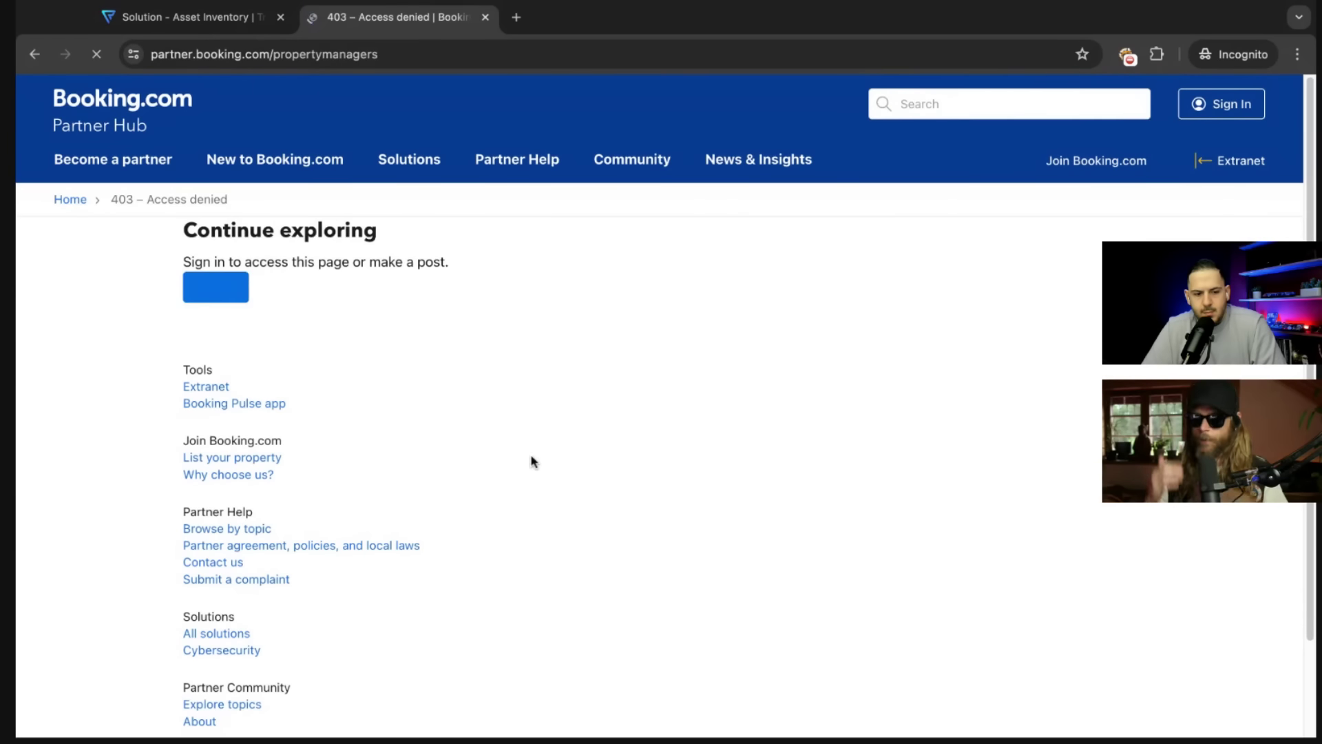
scroll(528, 468, "down", 1)
scroll(529, 470, "up", 1)
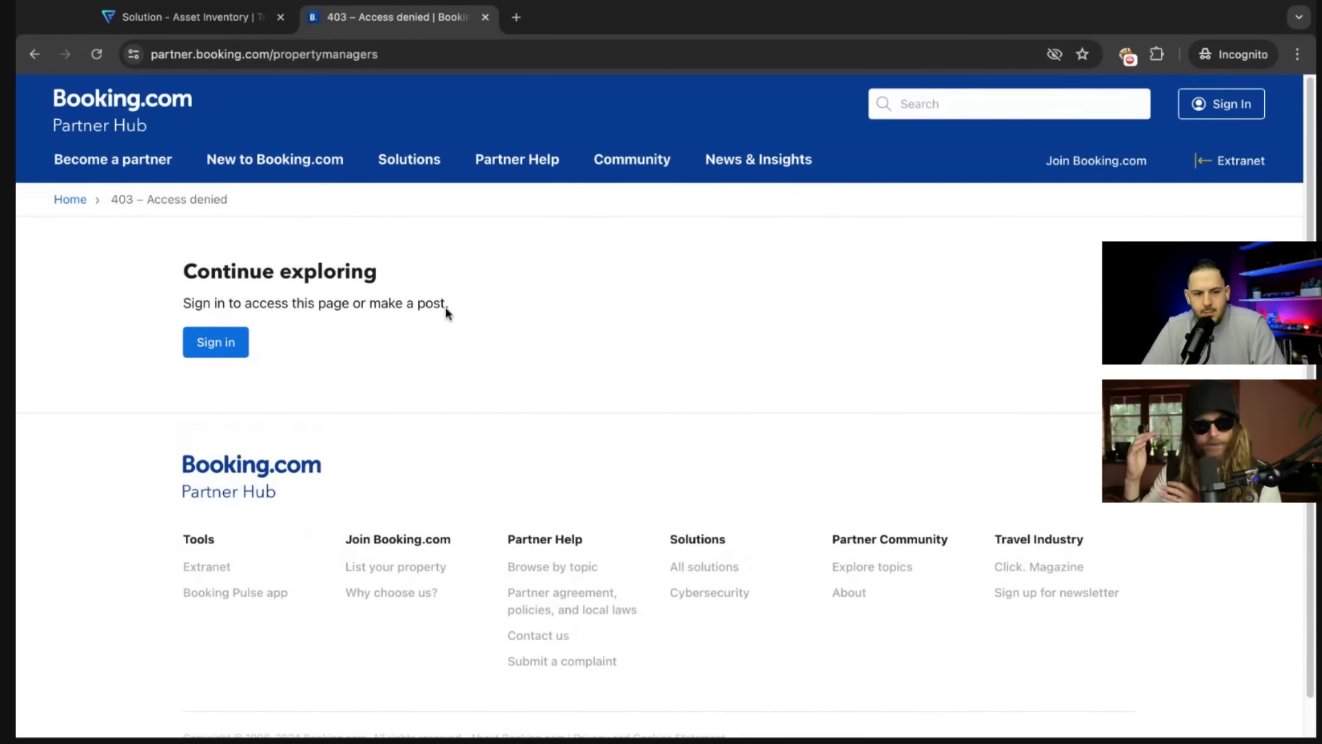
key("ctrl+w")
Review the remaining hosts on the first results page and go through the second page.
scroll(655, 472, "up", 3)
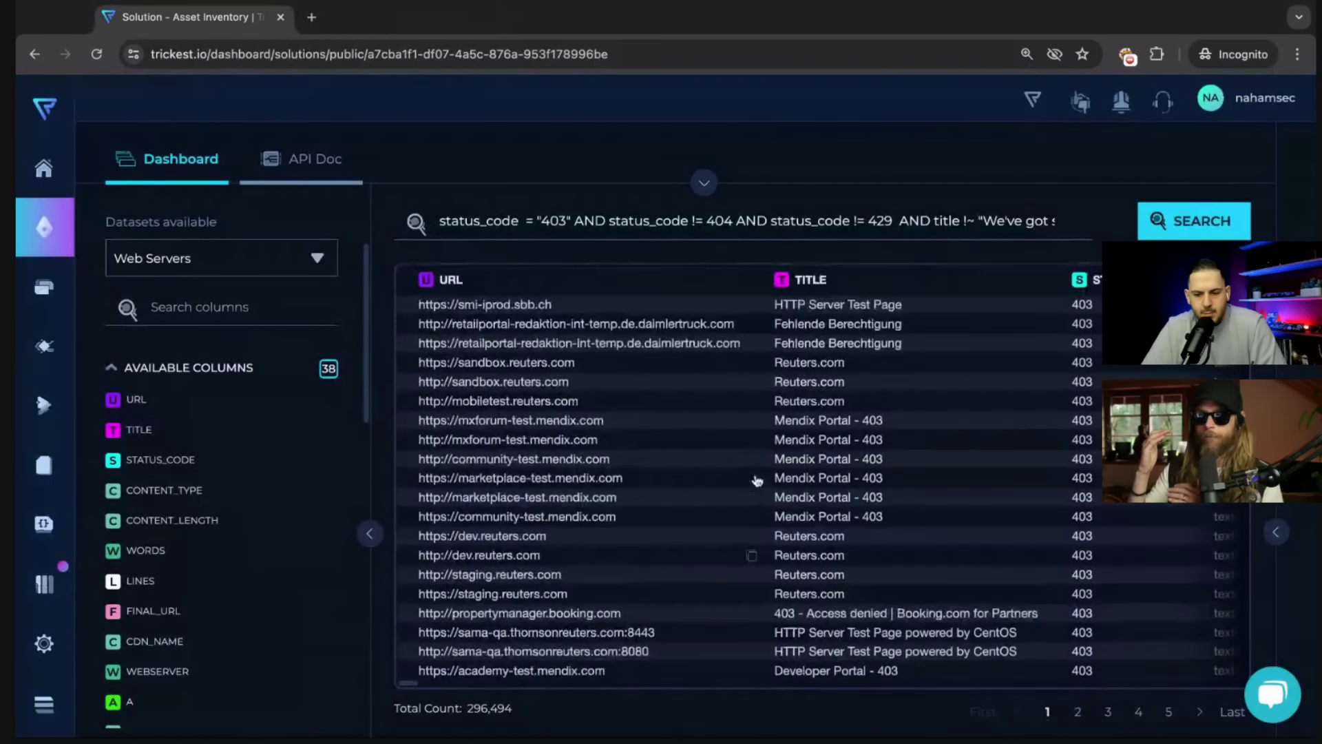
scroll(655, 472, "right", 3)
scroll(757, 480, "left", 3)
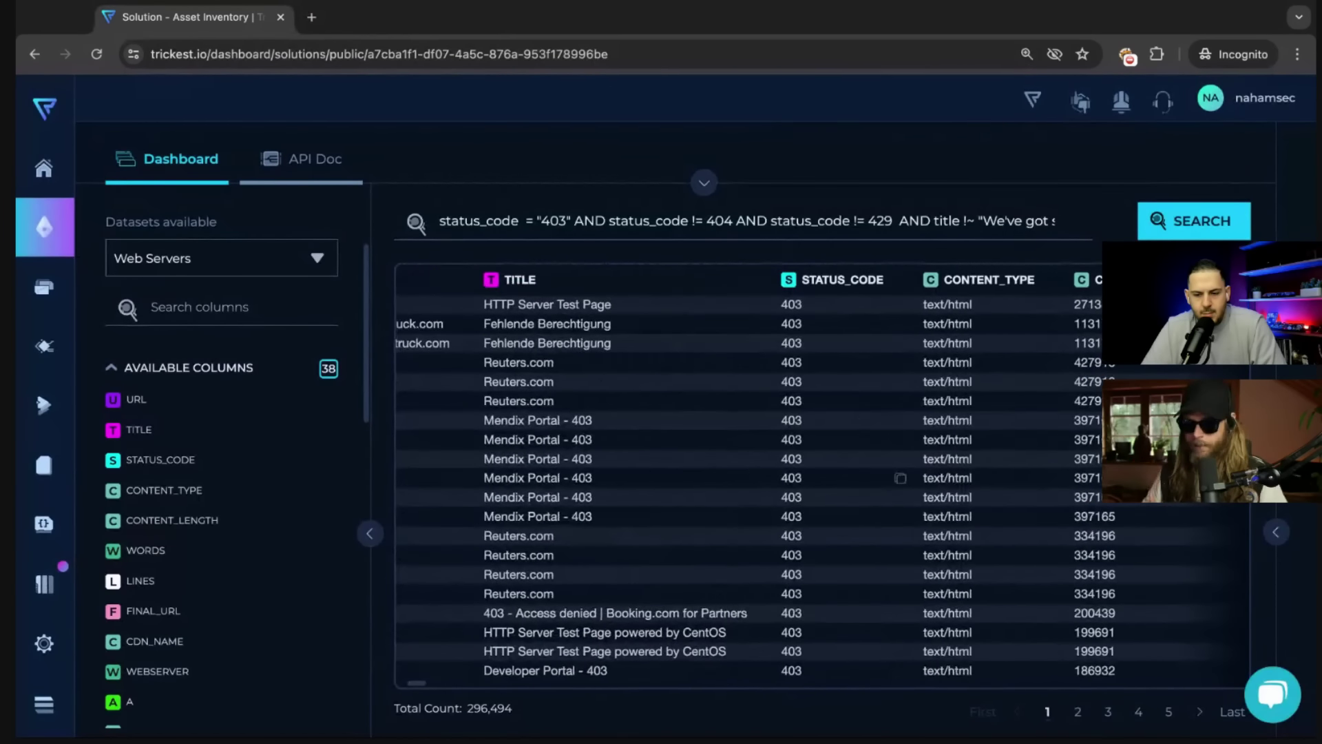
scroll(892, 491, "down", 2)
scroll(892, 491, "left", 3)
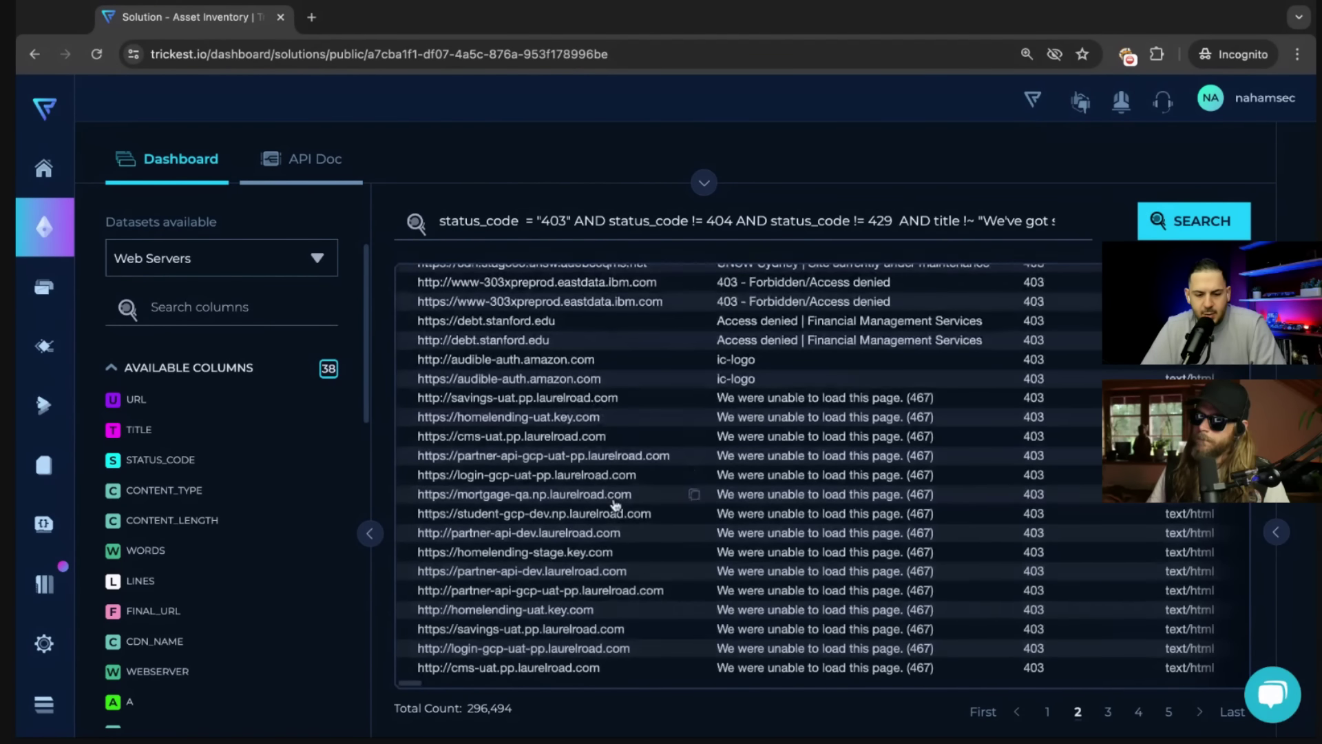
scroll(704, 545, "up", 2)
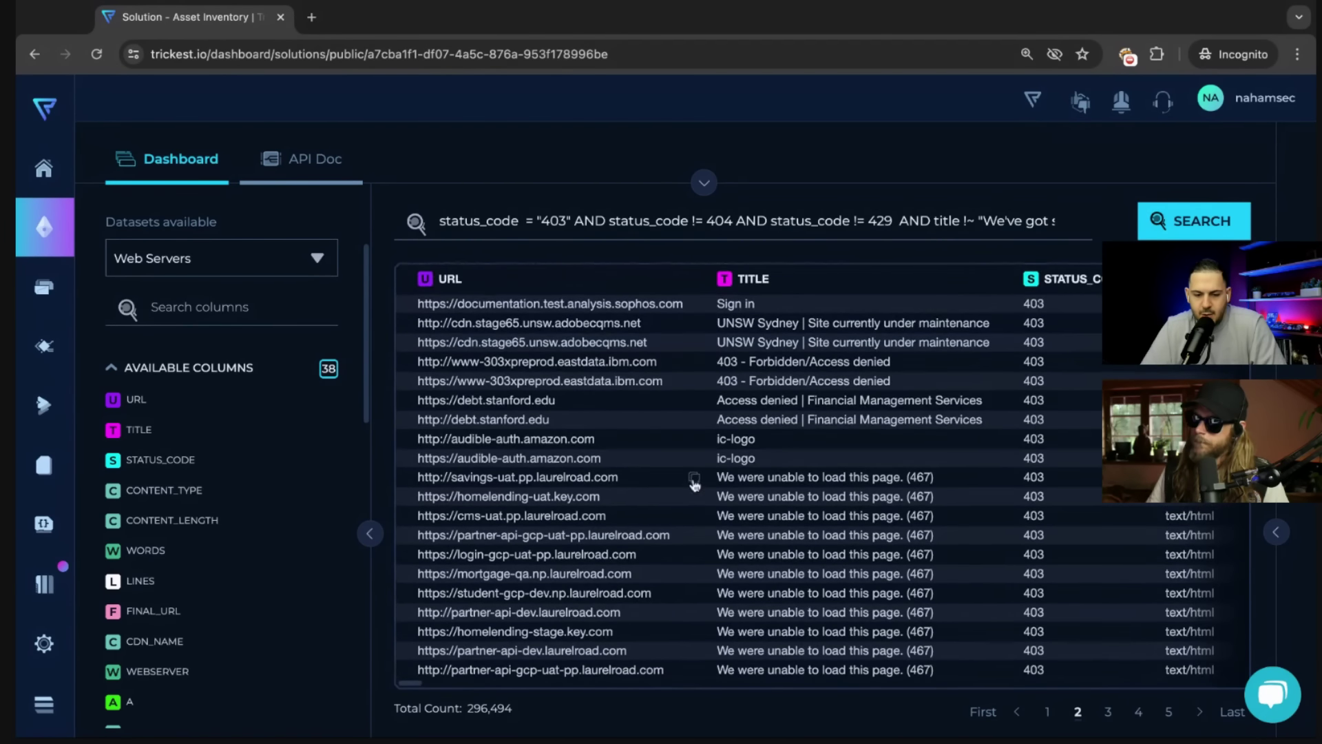
double_click(694, 457)
key("ctrl+t")
key("ctrl+v")
key("Return")
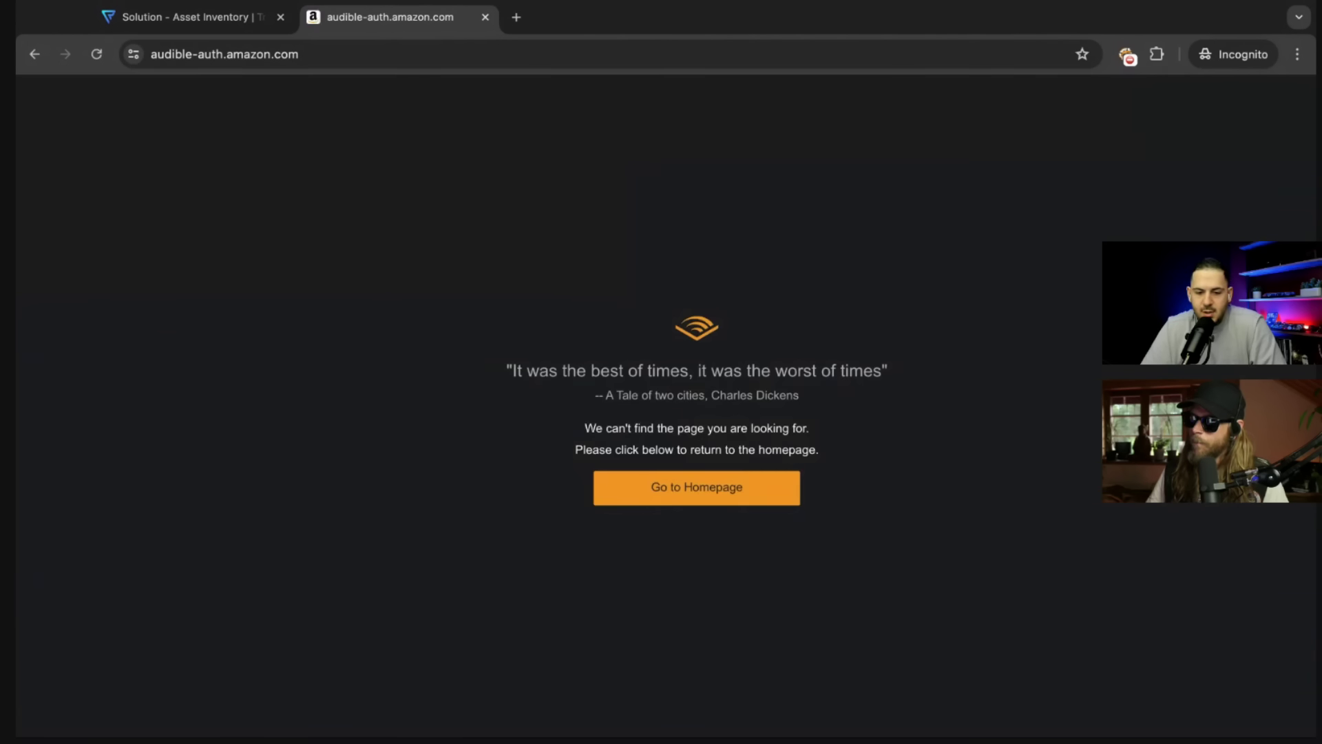
View the page source of audible-auth.amazon.com, read through it and close the source view.
key("ctrl+u")
scroll(525, 452, "down", 5)
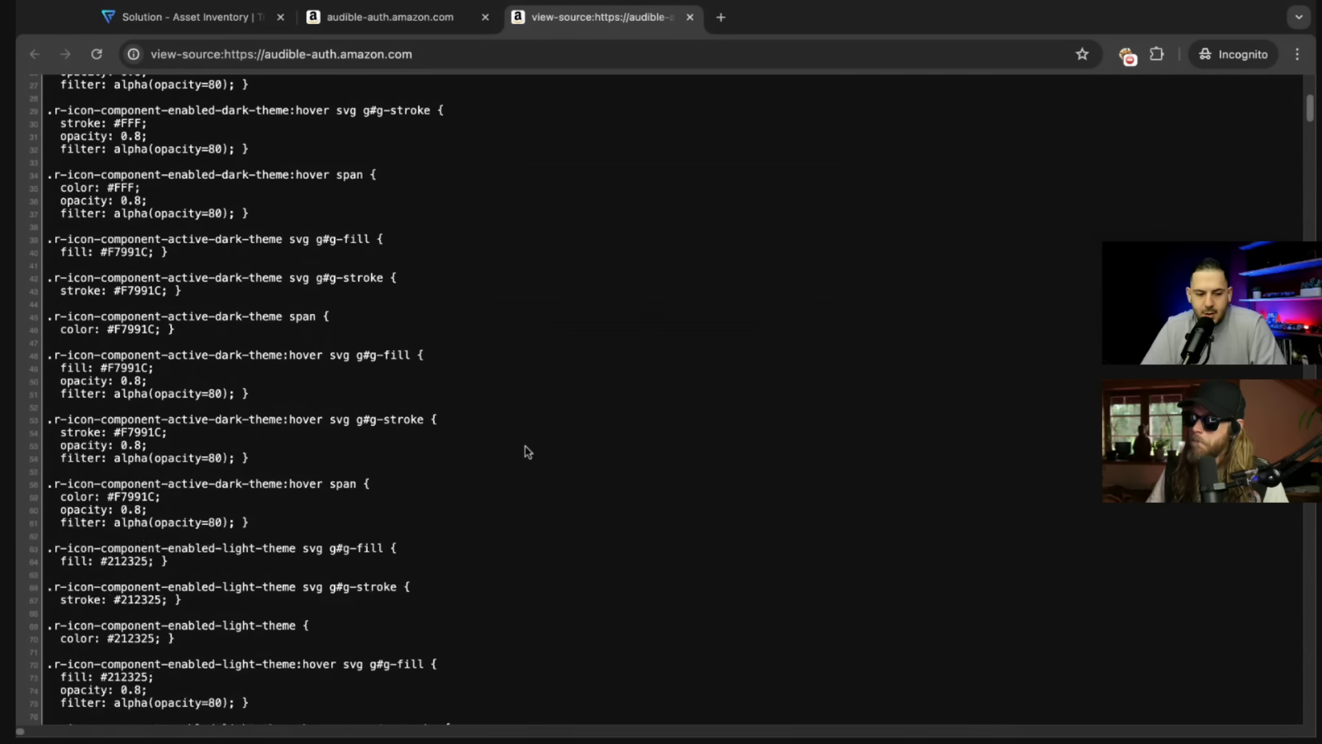
scroll(525, 446, "down", 20)
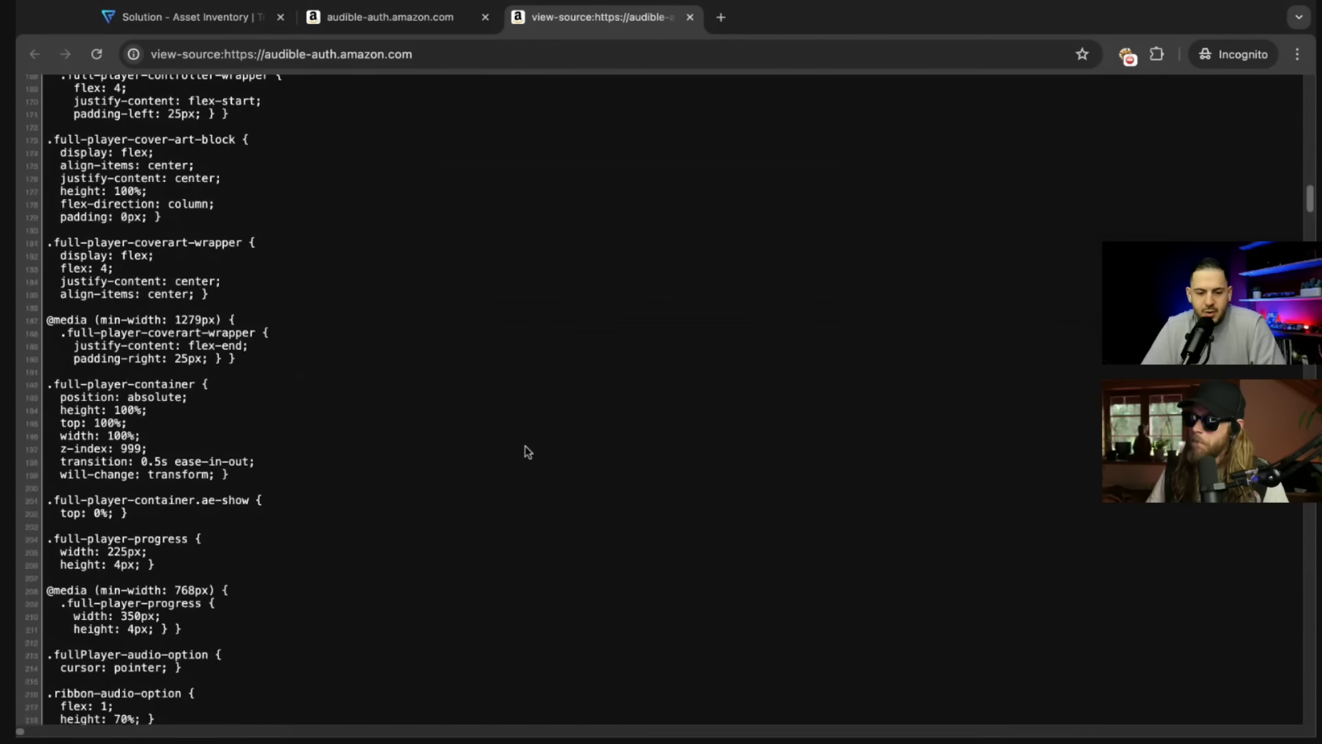
scroll(528, 452, "down", 15)
key("ctrl+w")
Search the audible-auth.amazon.com page elements for ".js", expand the matching script's source path and close the site's tab.
key("ctrl+f")
type(".js")
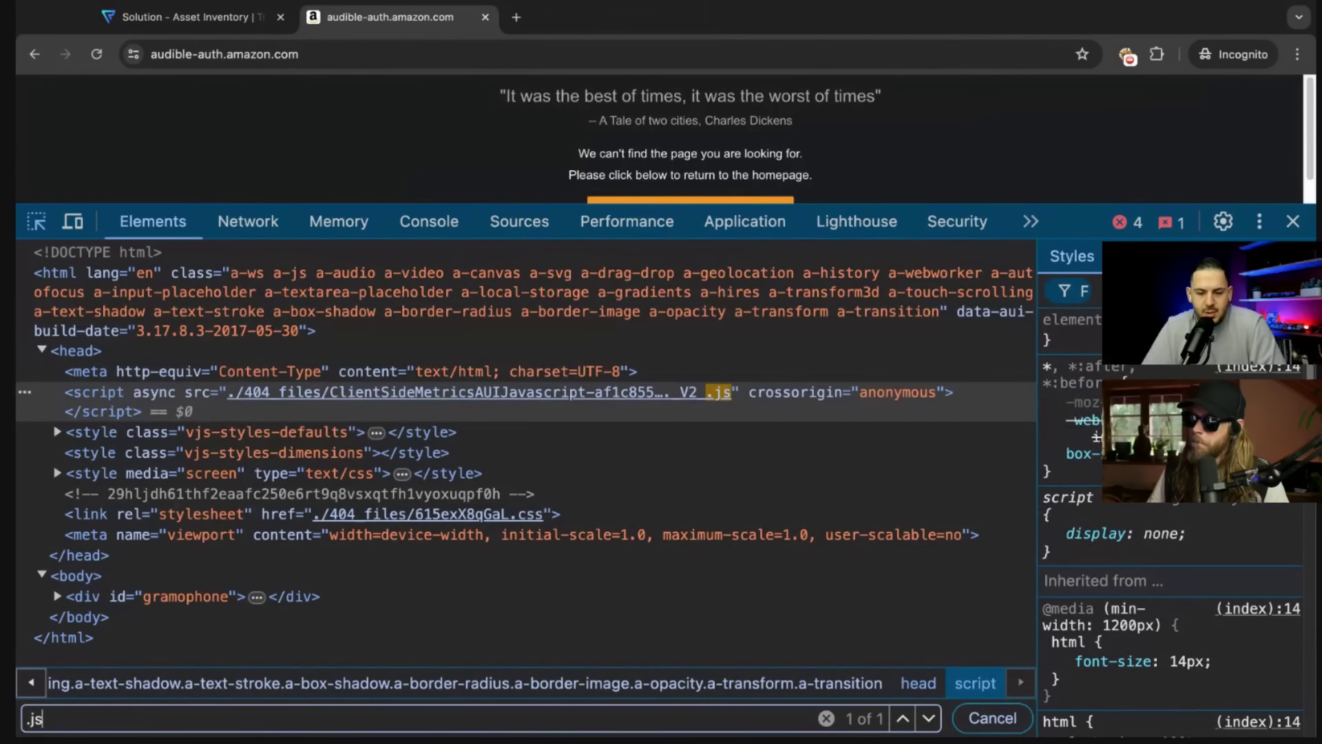
left_click(527, 395)
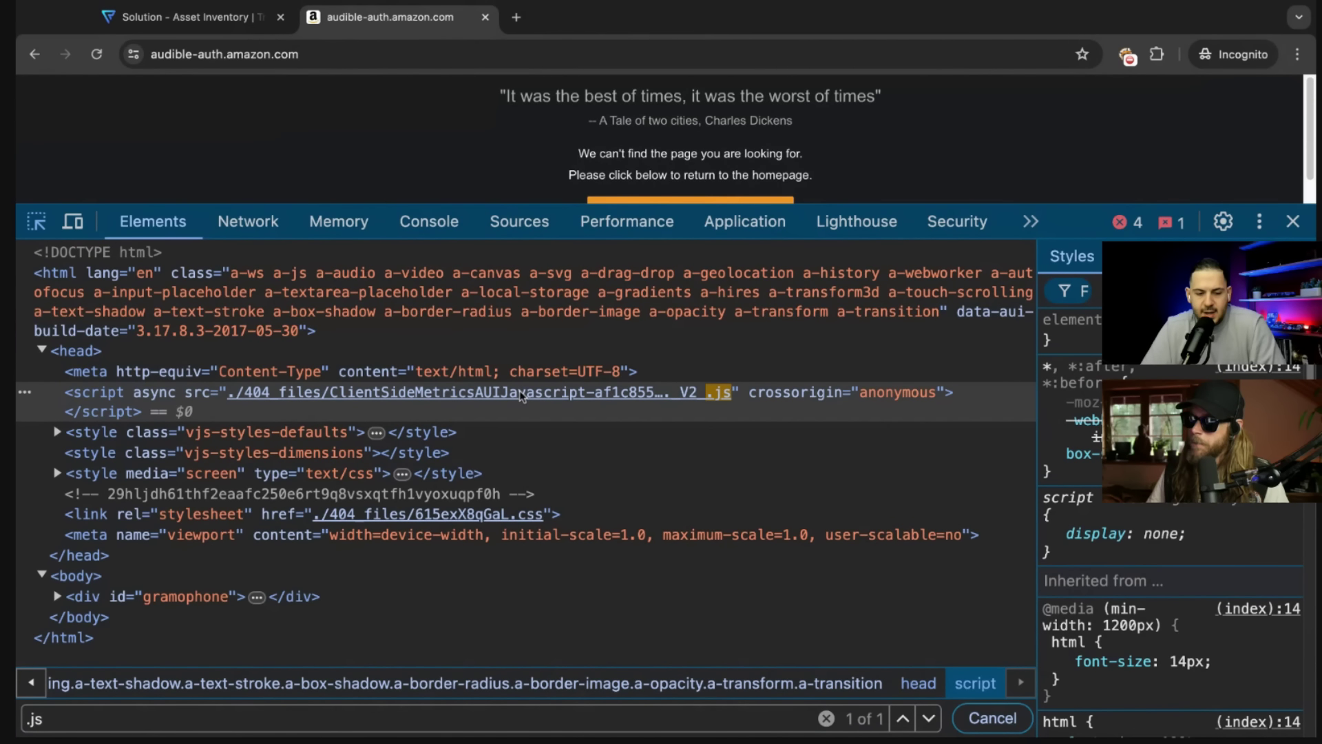
double_click(522, 398)
double_click(520, 394)
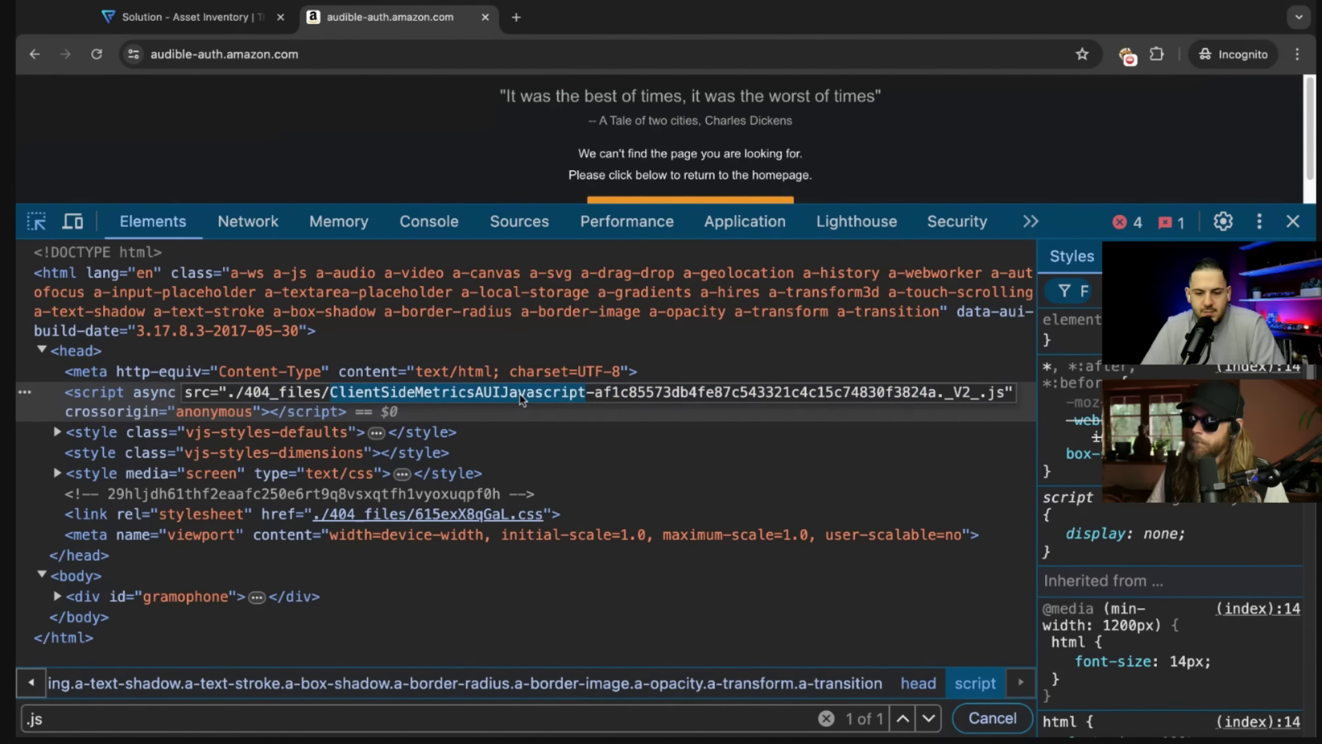
left_click(487, 476)
key("super+w")
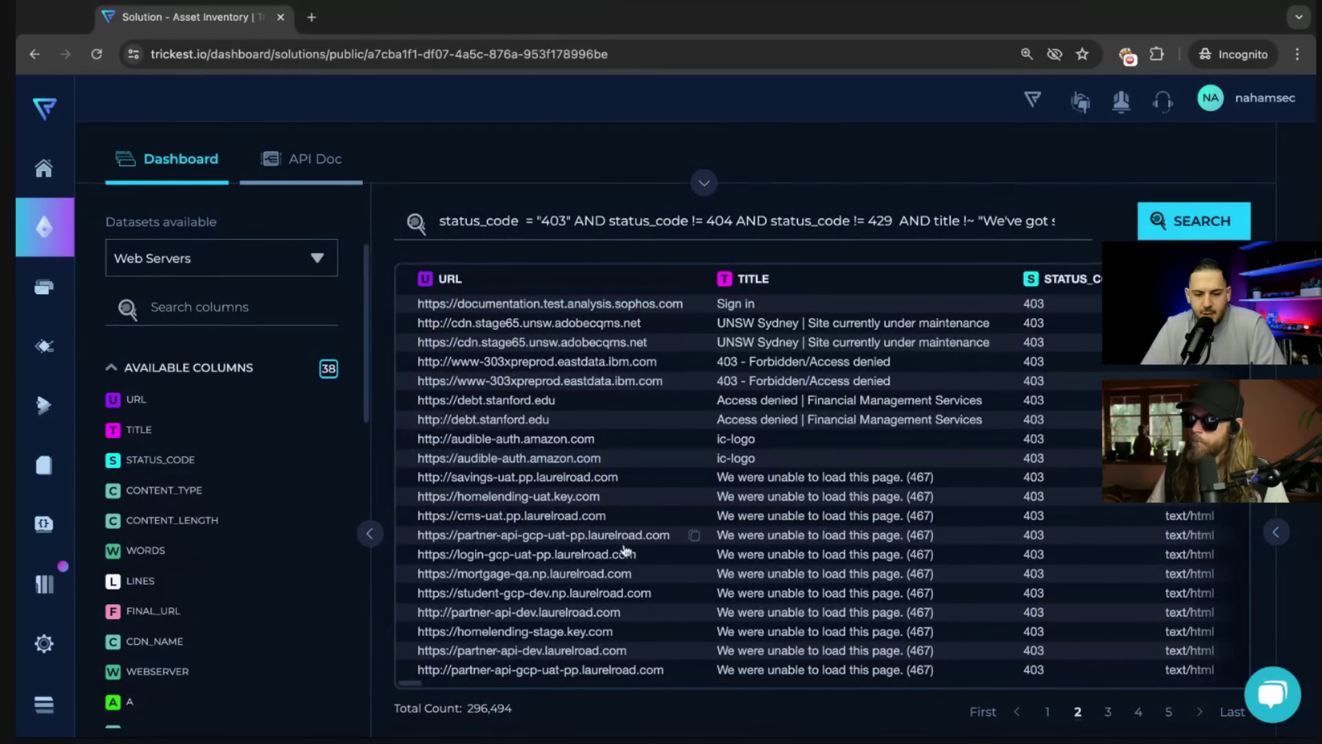
Browse the hosts on the third and fourth pages of the results.
scroll(625, 549, "down", 2)
left_click(1108, 712)
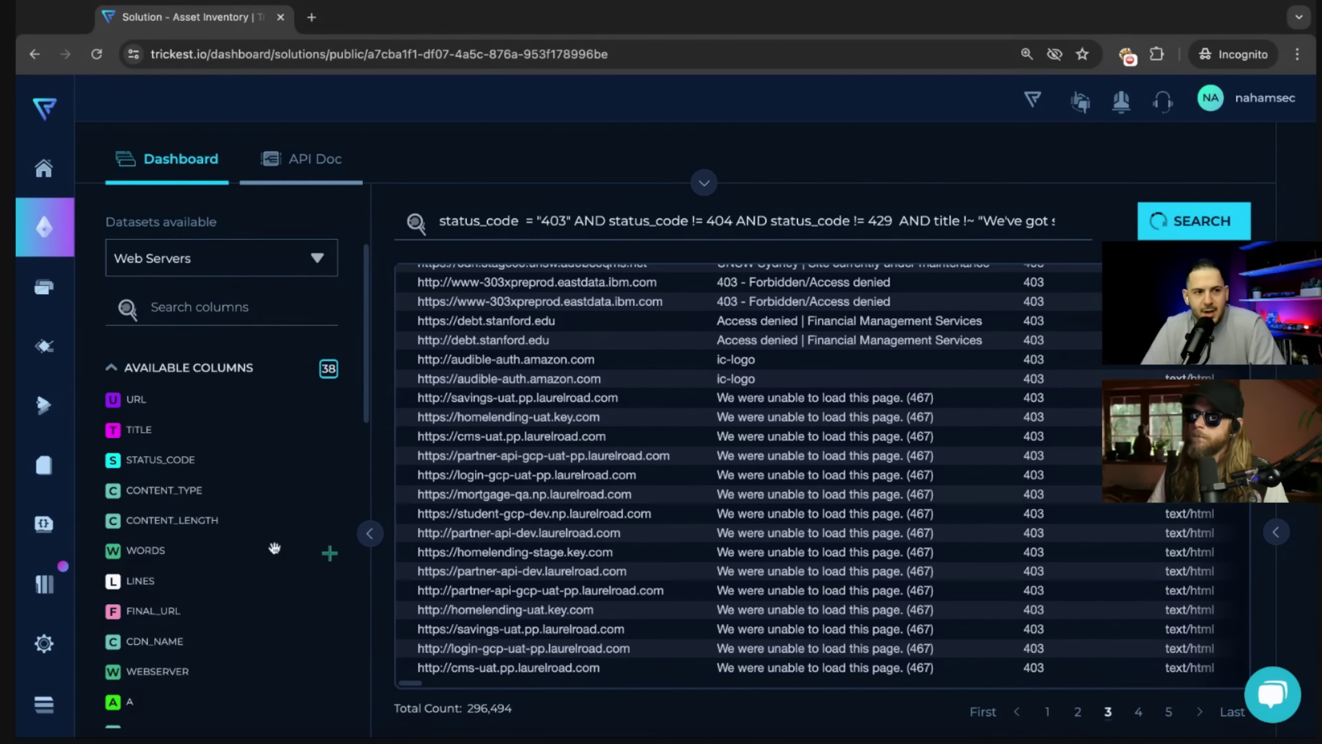
scroll(833, 442, "down", 2)
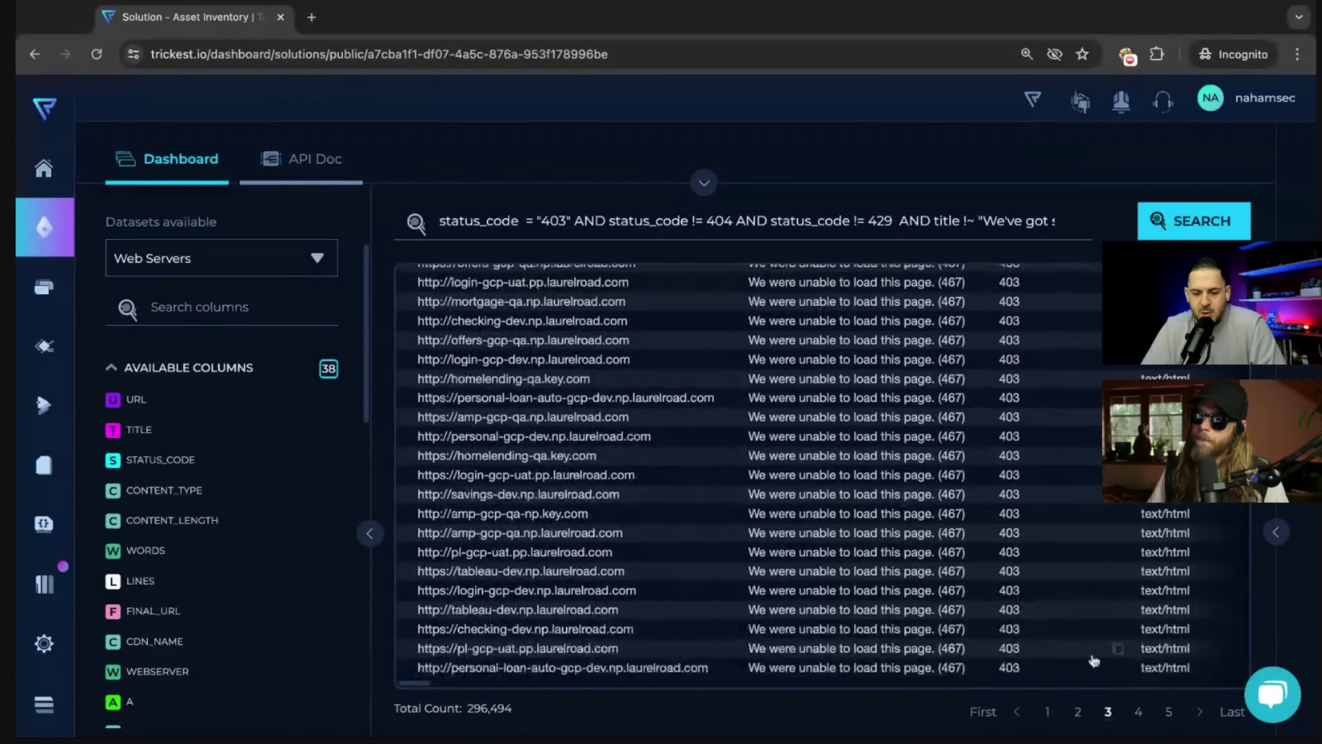
left_click(1138, 712)
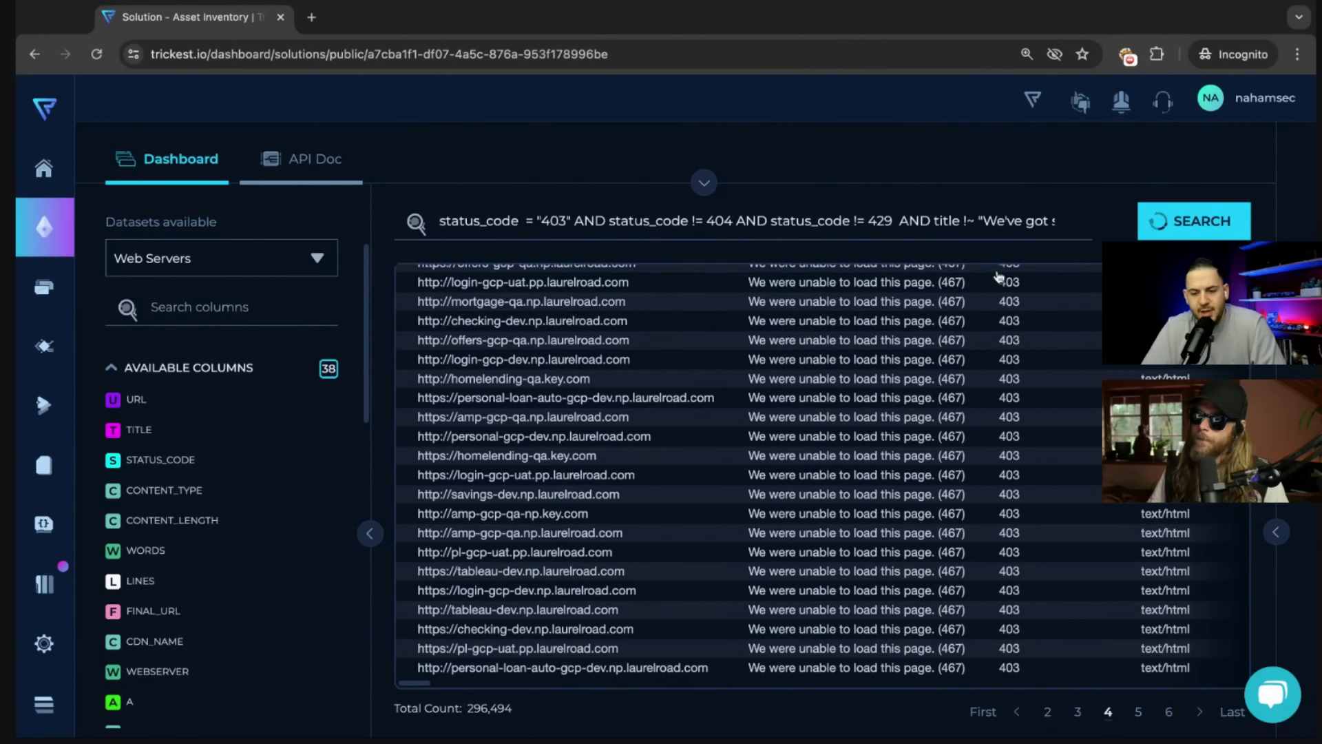
scroll(1012, 344, "up", 2)
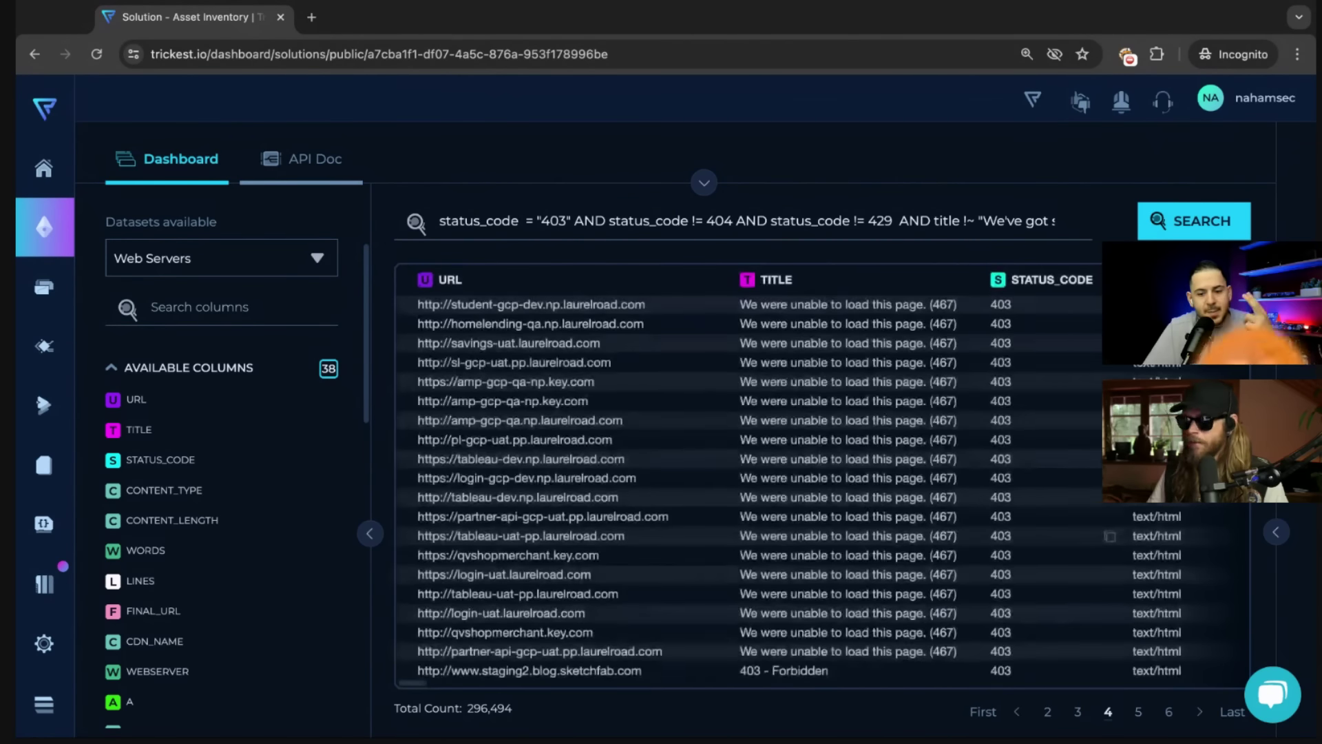
Return to the first page of the results and sort them by content length in ascending order.
left_click(1018, 713)
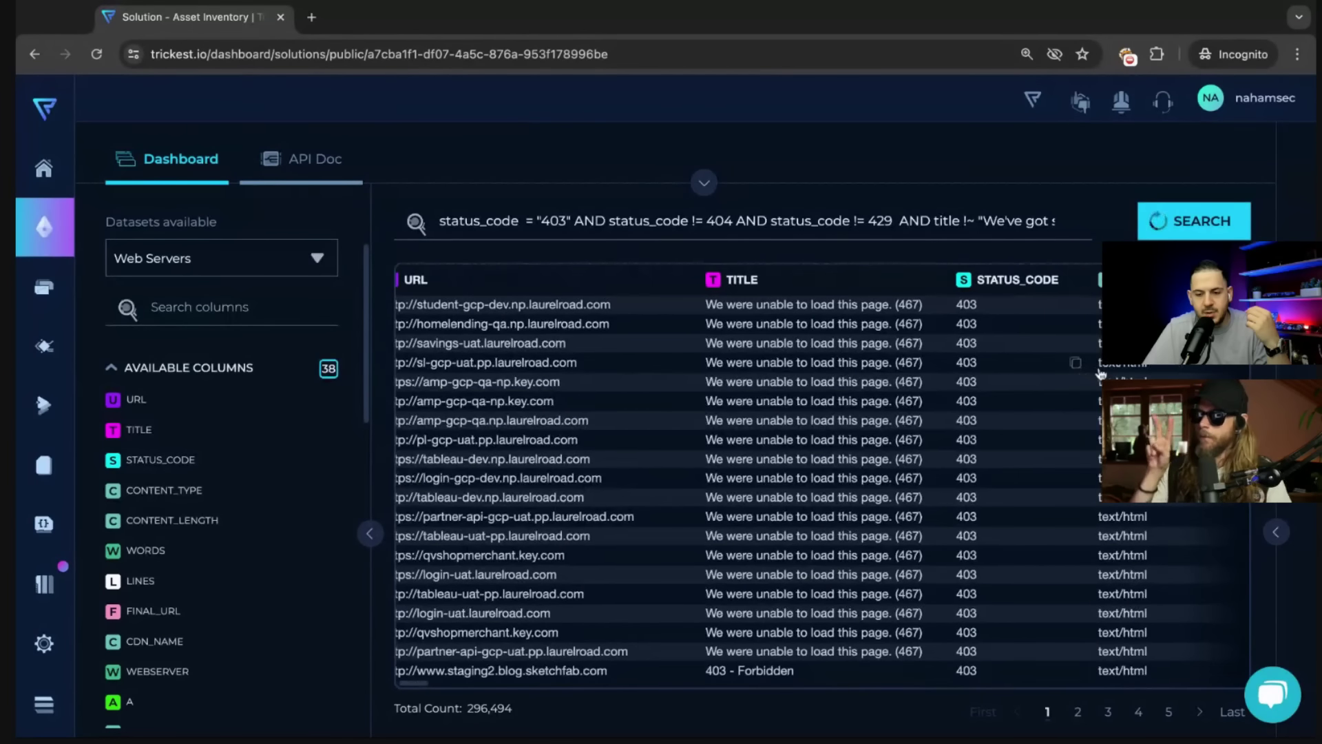
scroll(1100, 374, "right", 3)
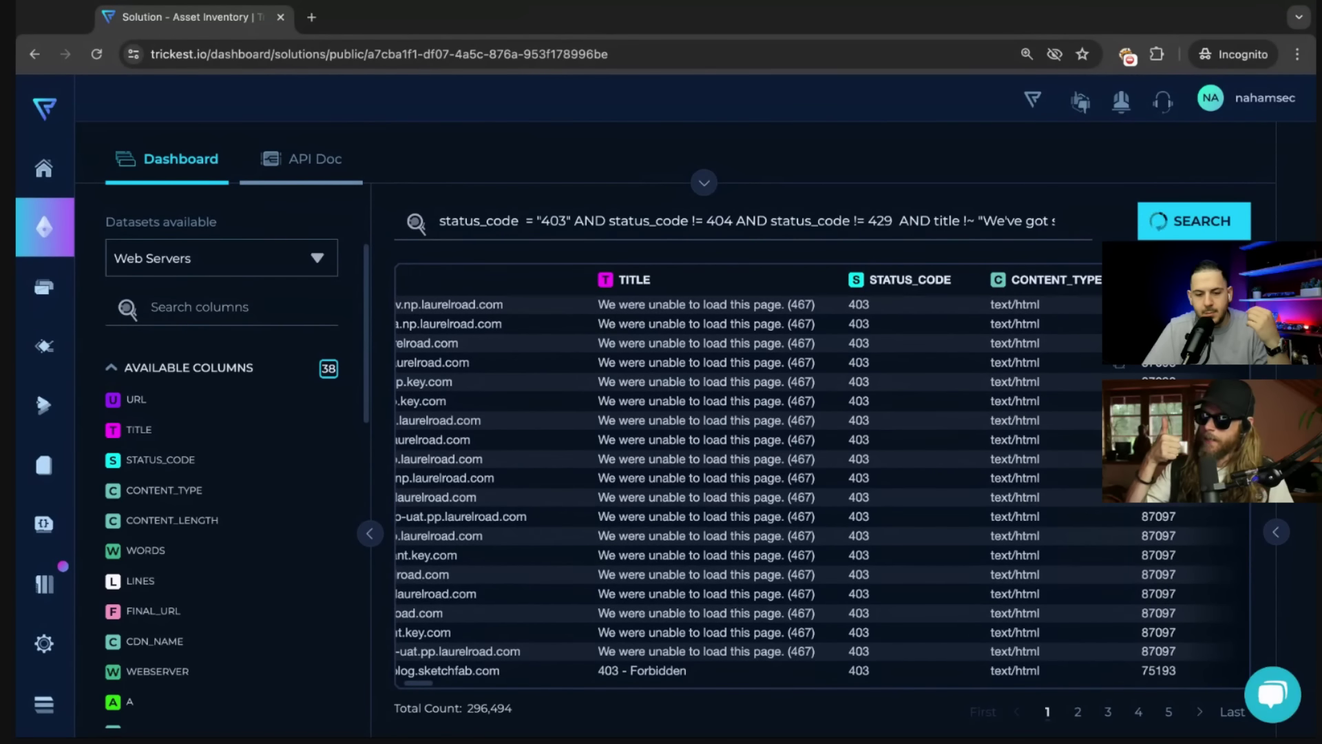
scroll(1119, 365, "left", 3)
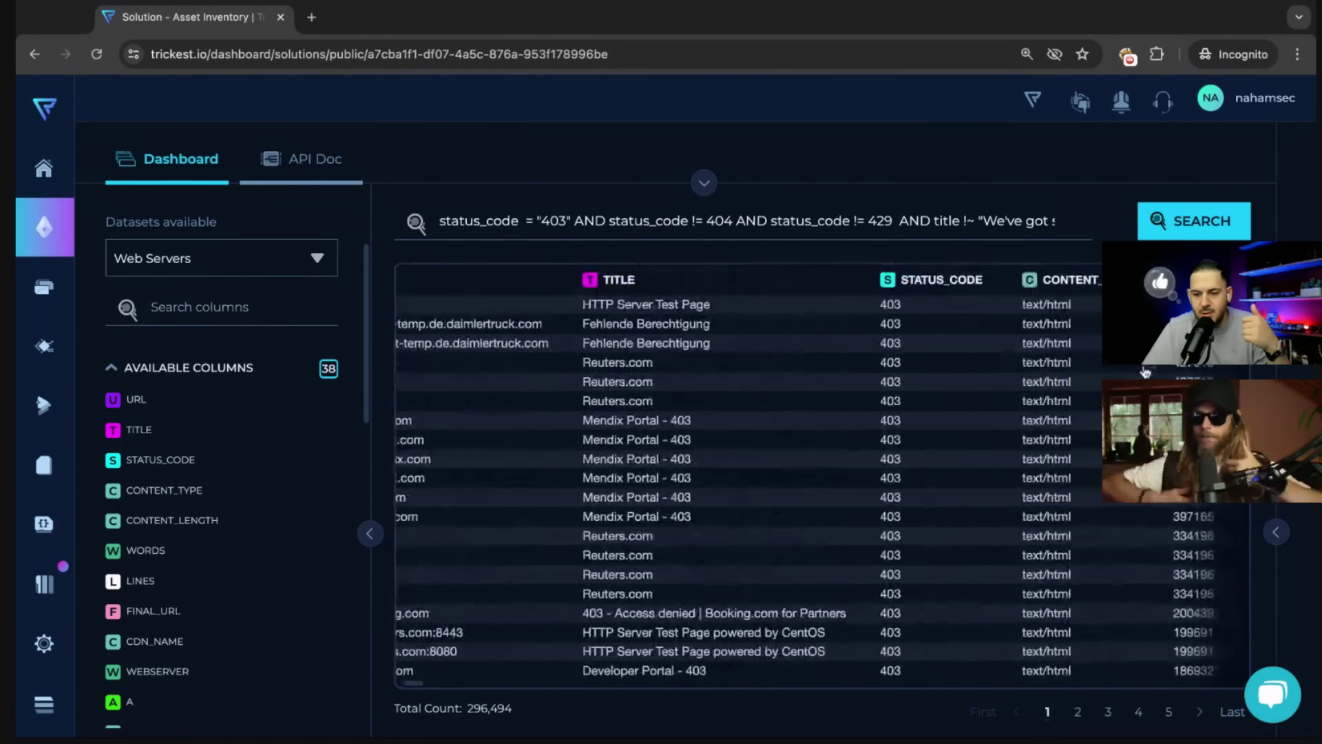
scroll(819, 482, "right", 5)
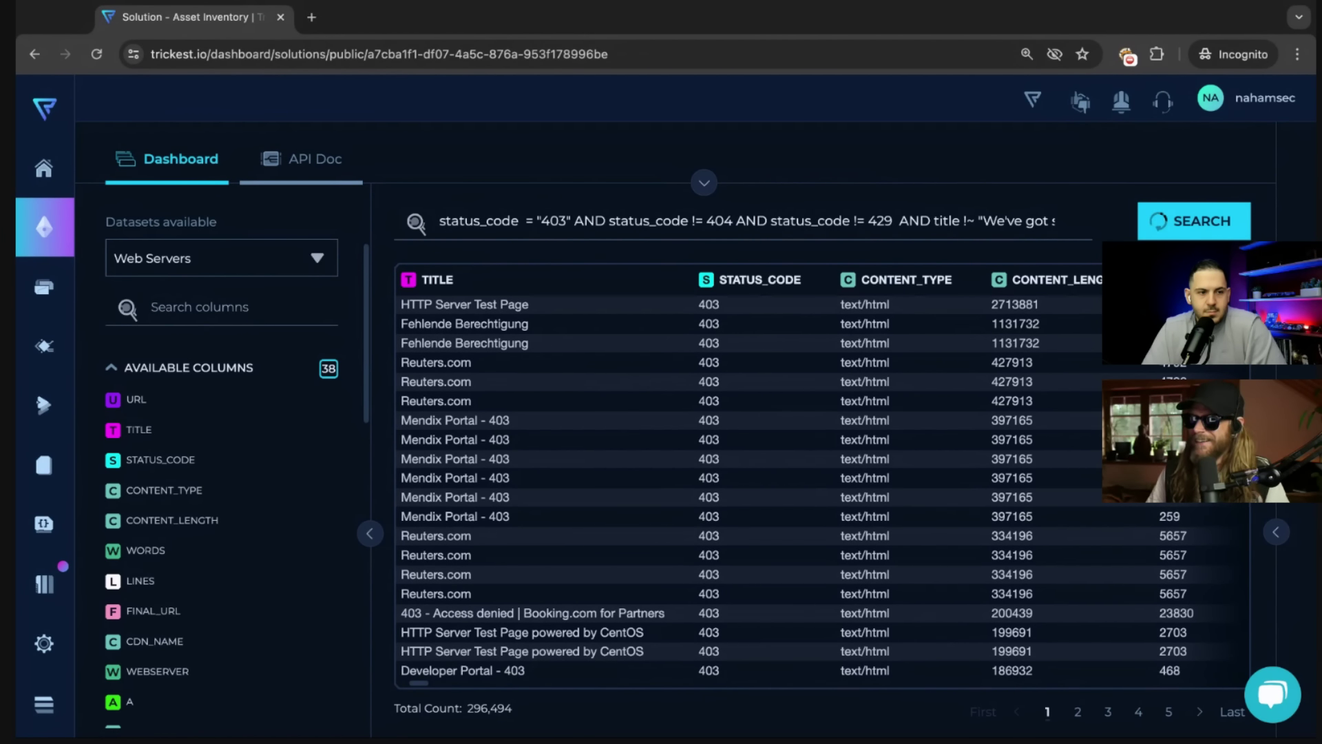
scroll(782, 464, "left", 5)
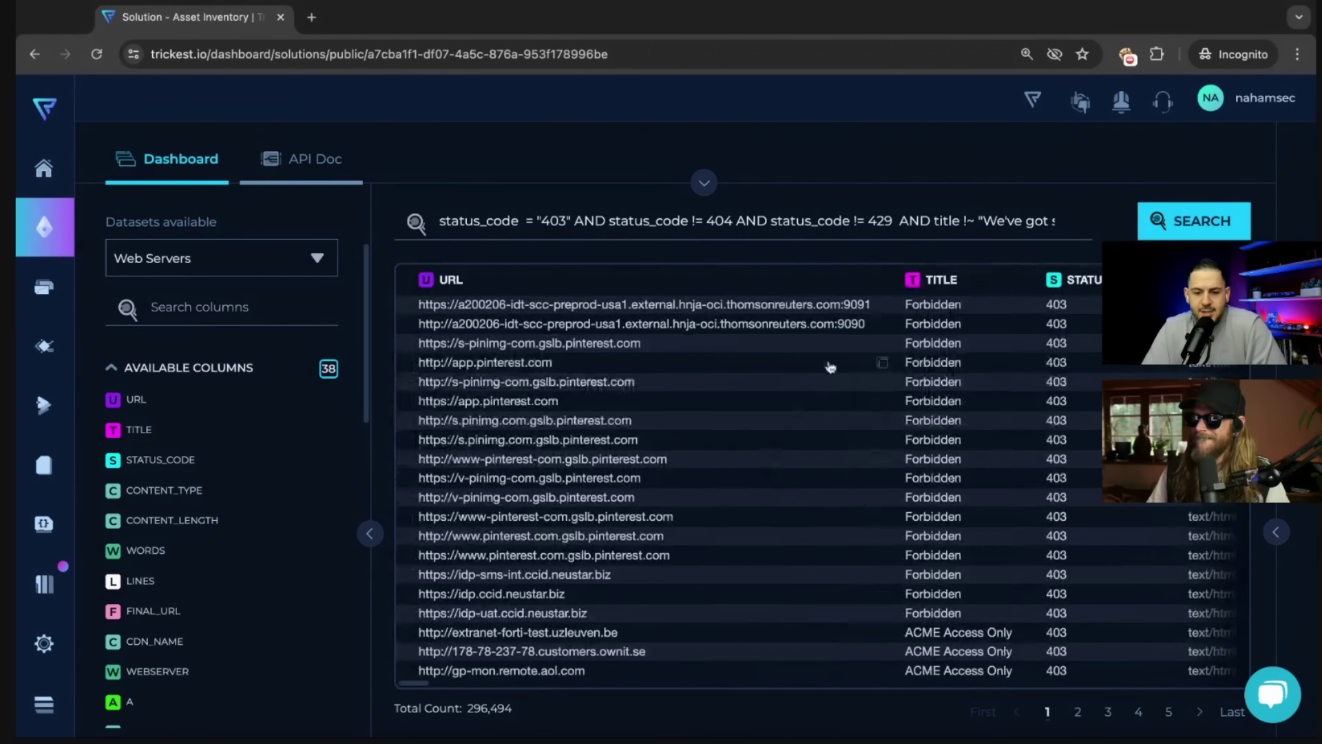
Examine the titles, content lengths, word and line counts and web servers of the shortest 403 responses.
scroll(771, 371, "right", 5)
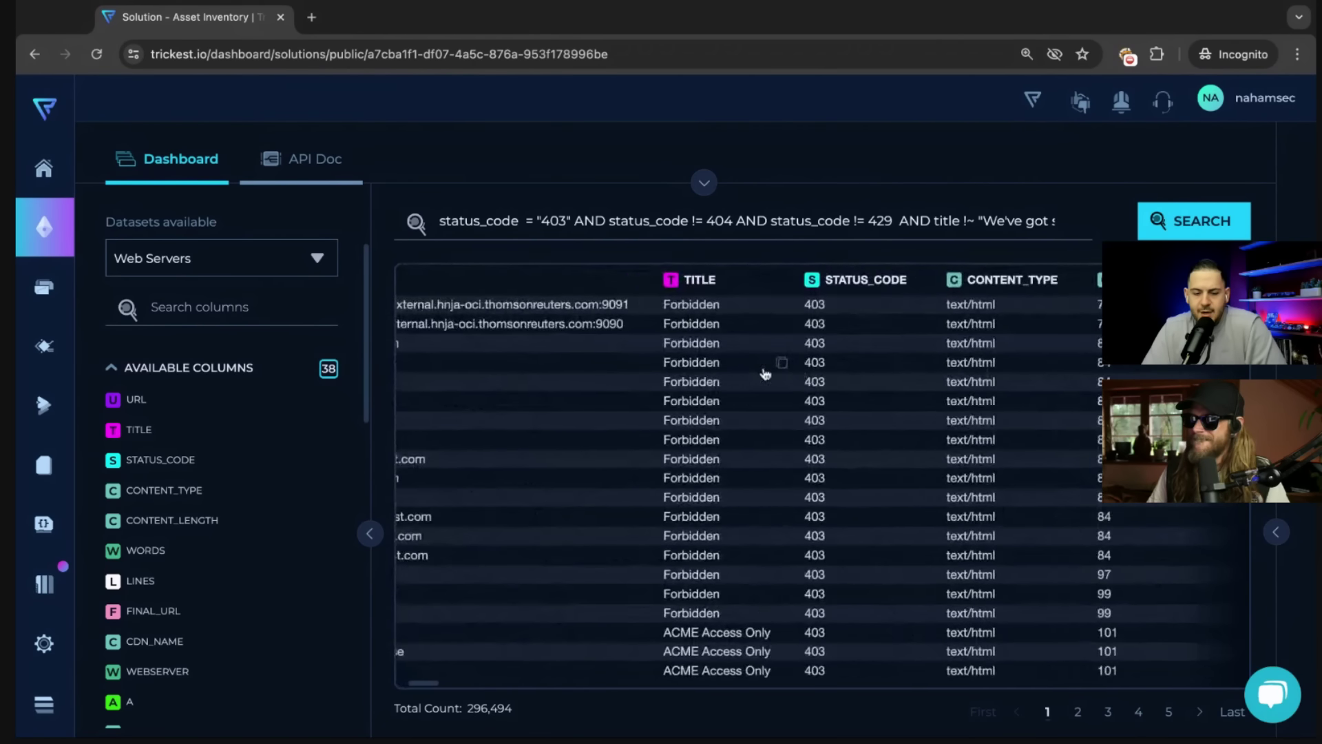
scroll(764, 374, "left", 5)
scroll(764, 374, "right", 10)
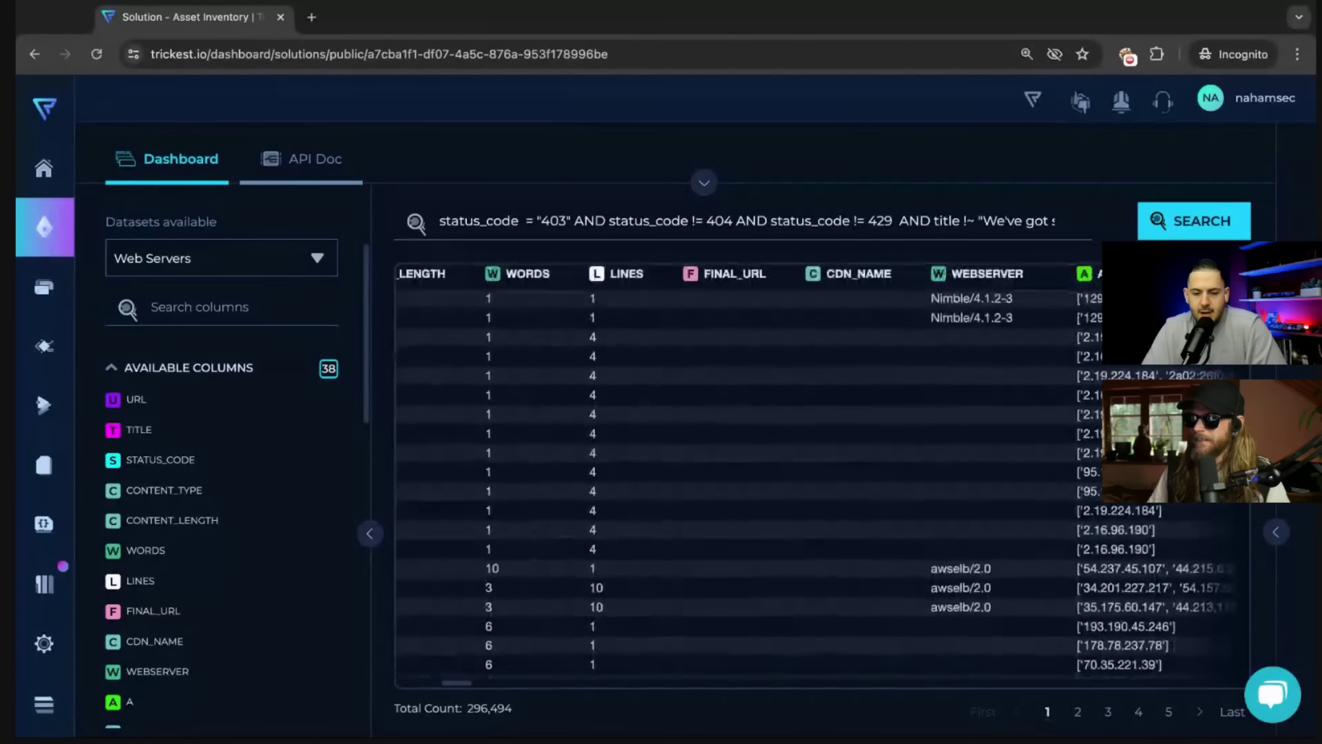
scroll(798, 337, "left", 5)
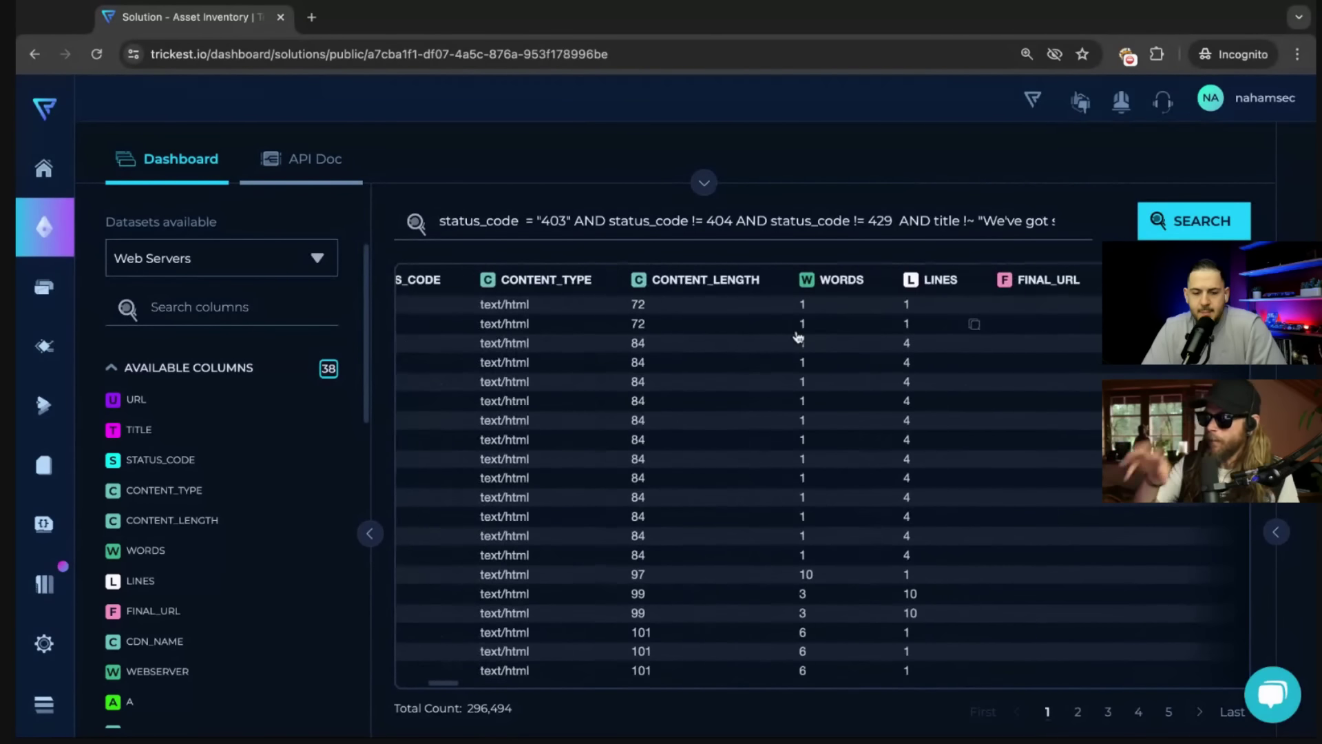
scroll(798, 337, "left", 2)
scroll(751, 335, "left", 10)
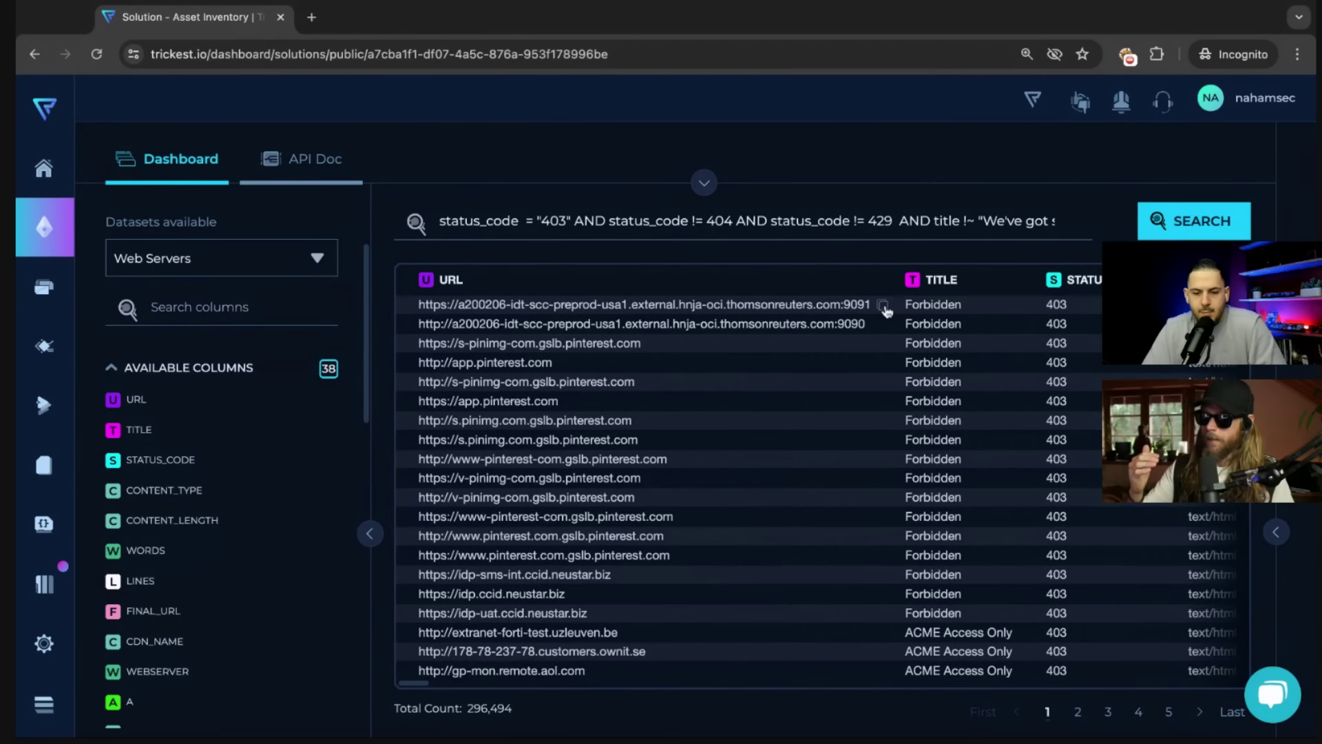
Open the thomsonreuters.com preprod host on port 9091 in a new tab, bypass the certificate warning and close the tab.
left_click(884, 307)
key("ctrl+t")
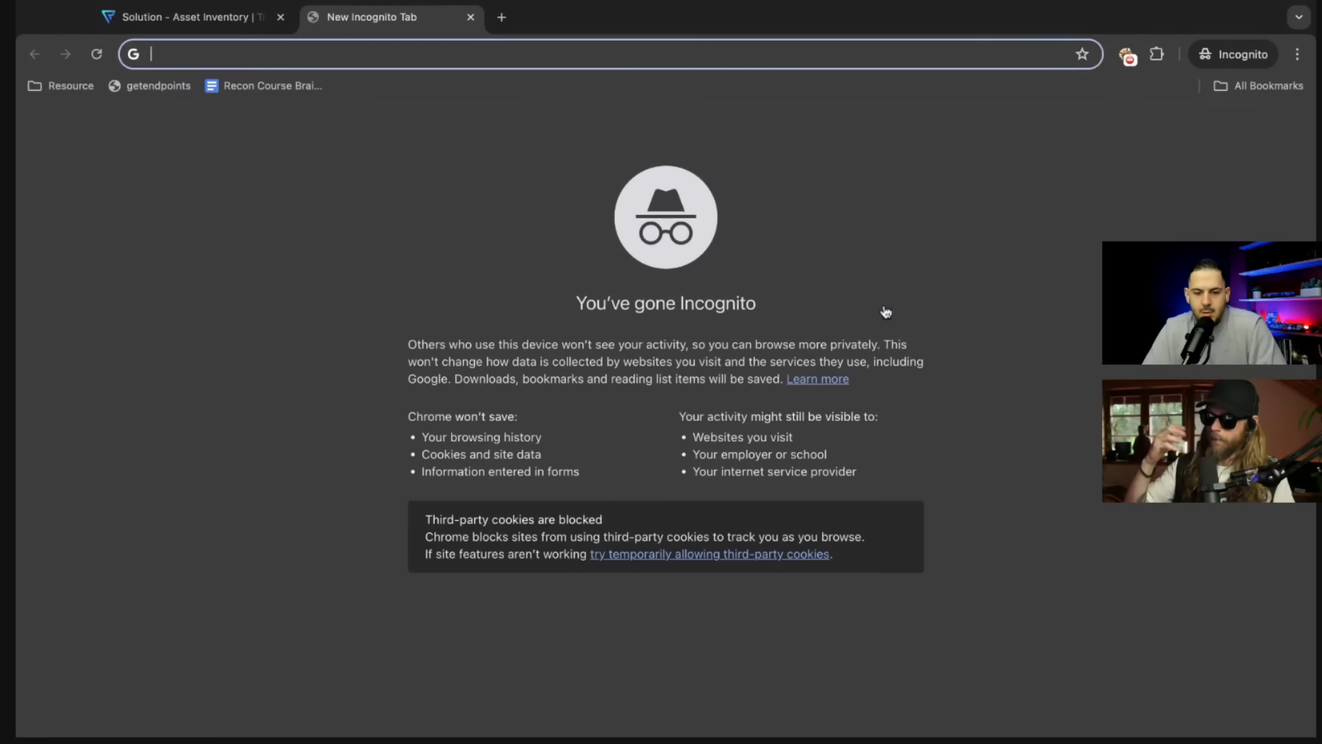
key("ctrl+v")
key("Return")
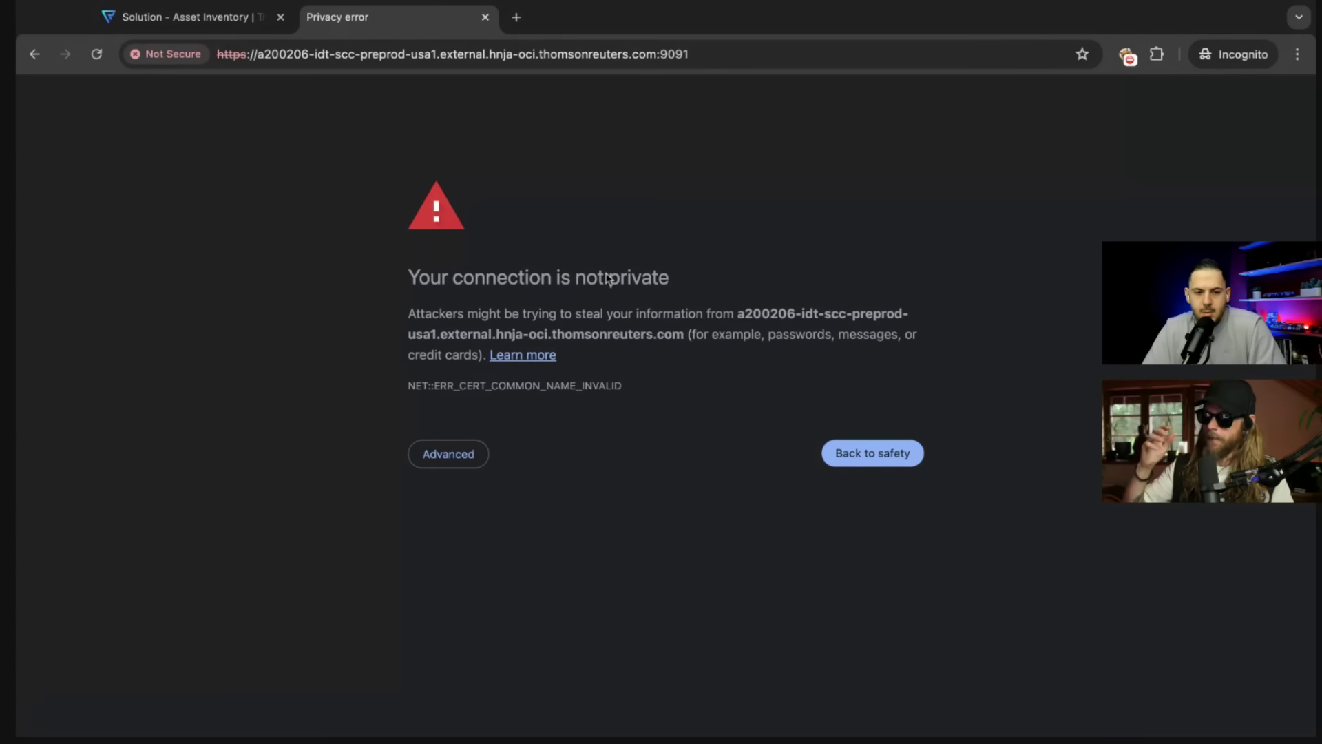
left_click(446, 458)
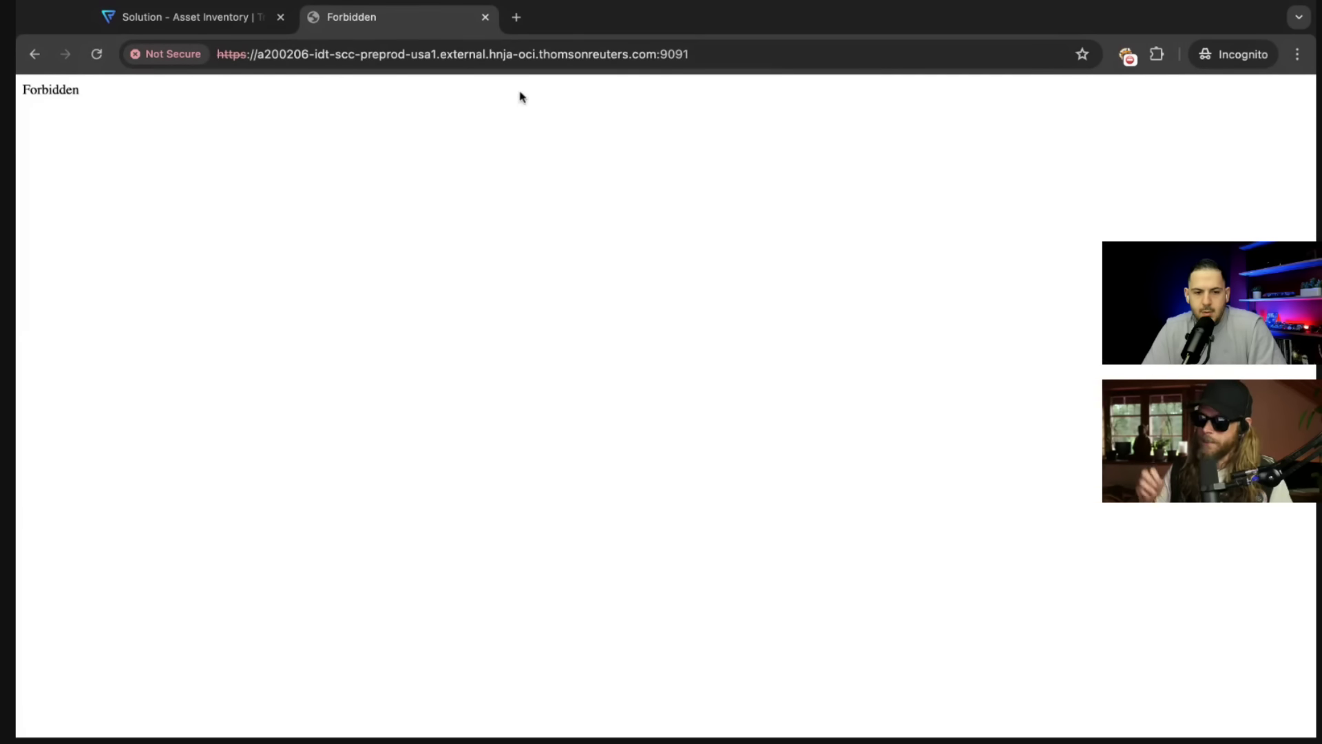
left_click(557, 60)
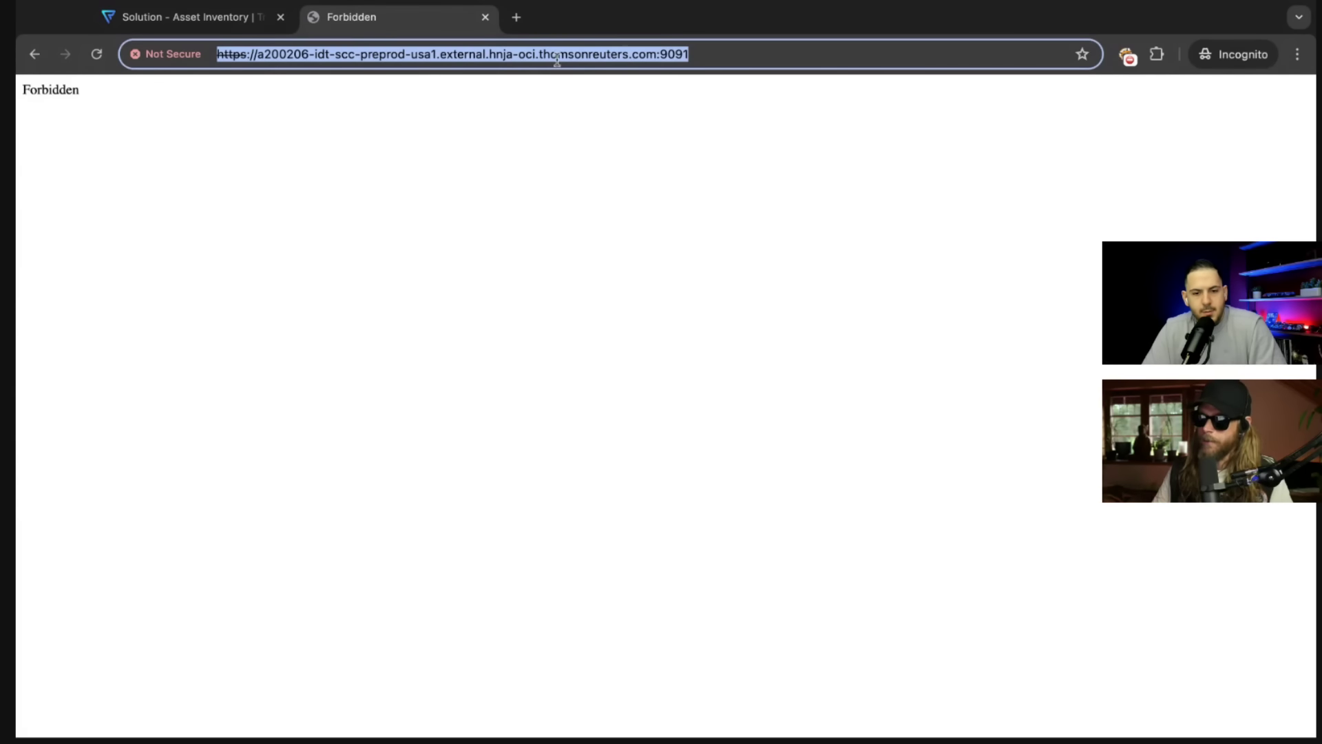
key("ctrl+w")
Browse the remaining hosts on the first page and go to the second page of the results.
scroll(854, 454, "down", 1)
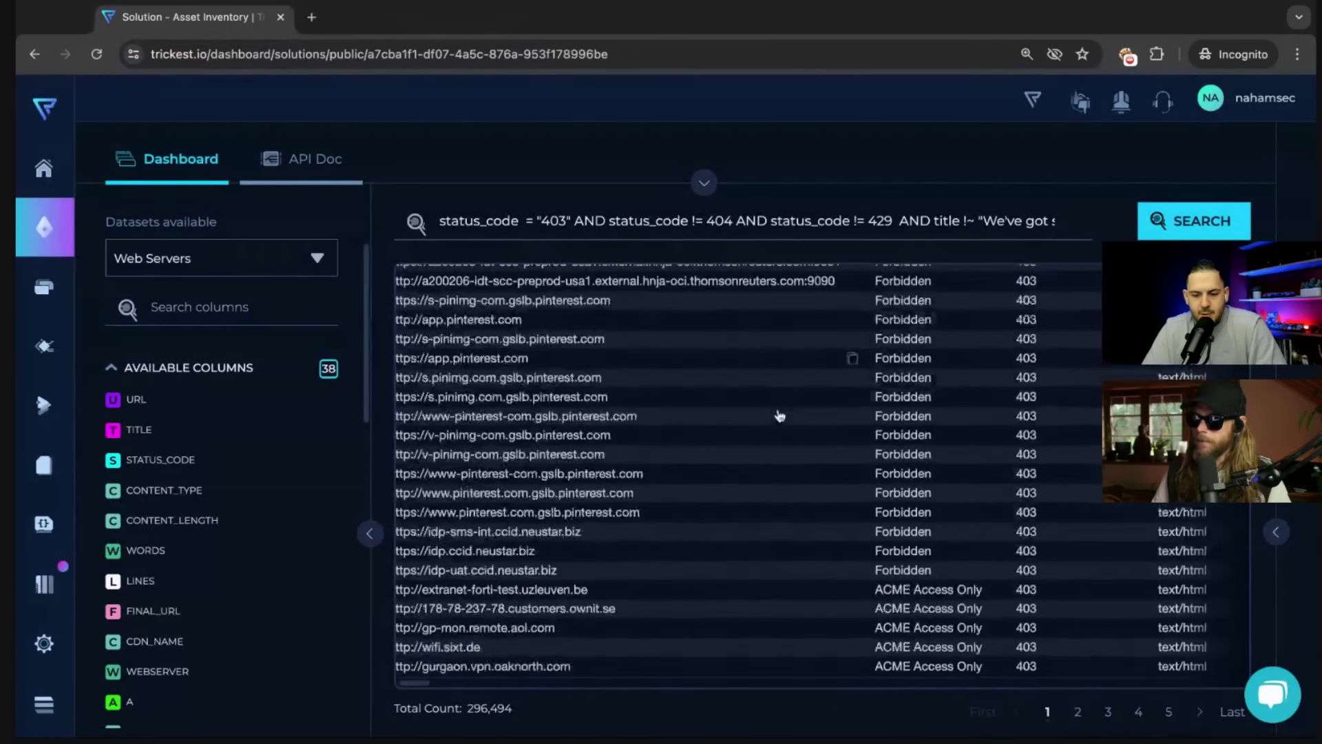
scroll(884, 480, "down", 2)
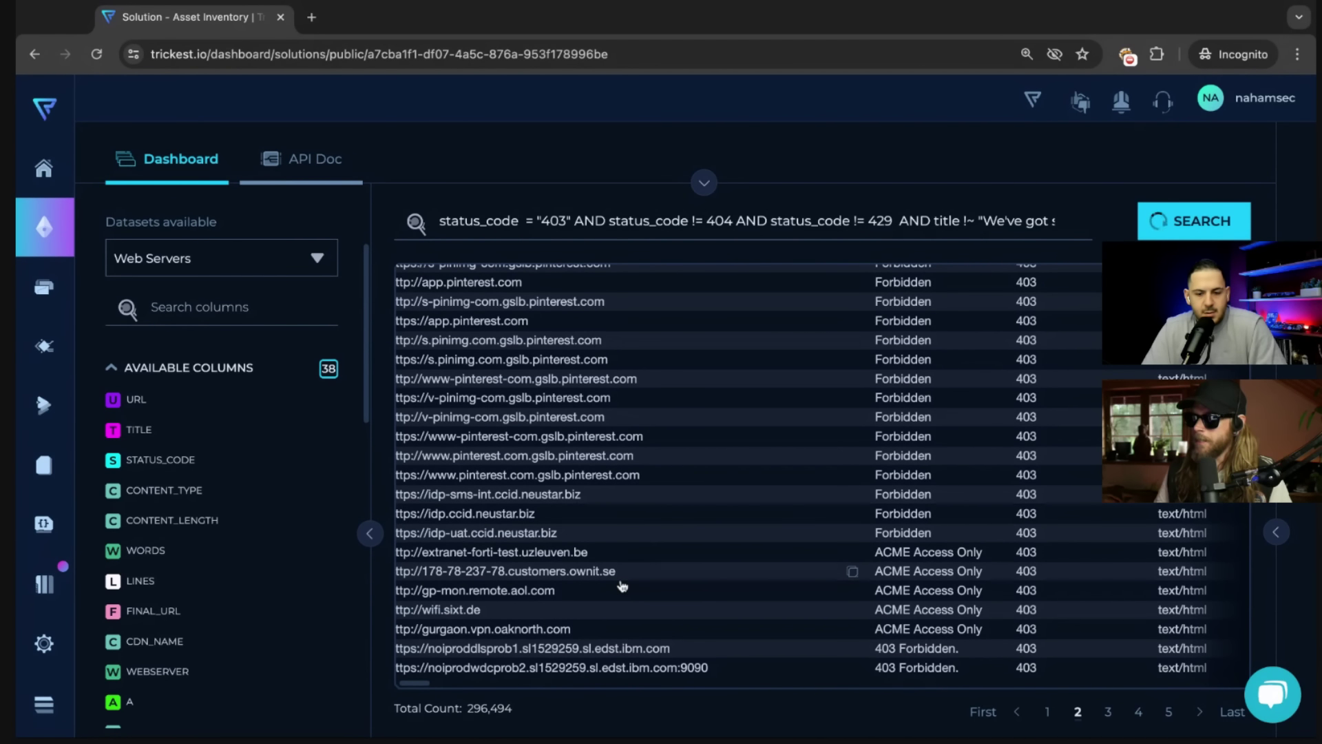
scroll(623, 586, "right", 4)
scroll(623, 586, "up", 1)
scroll(622, 586, "down", 1)
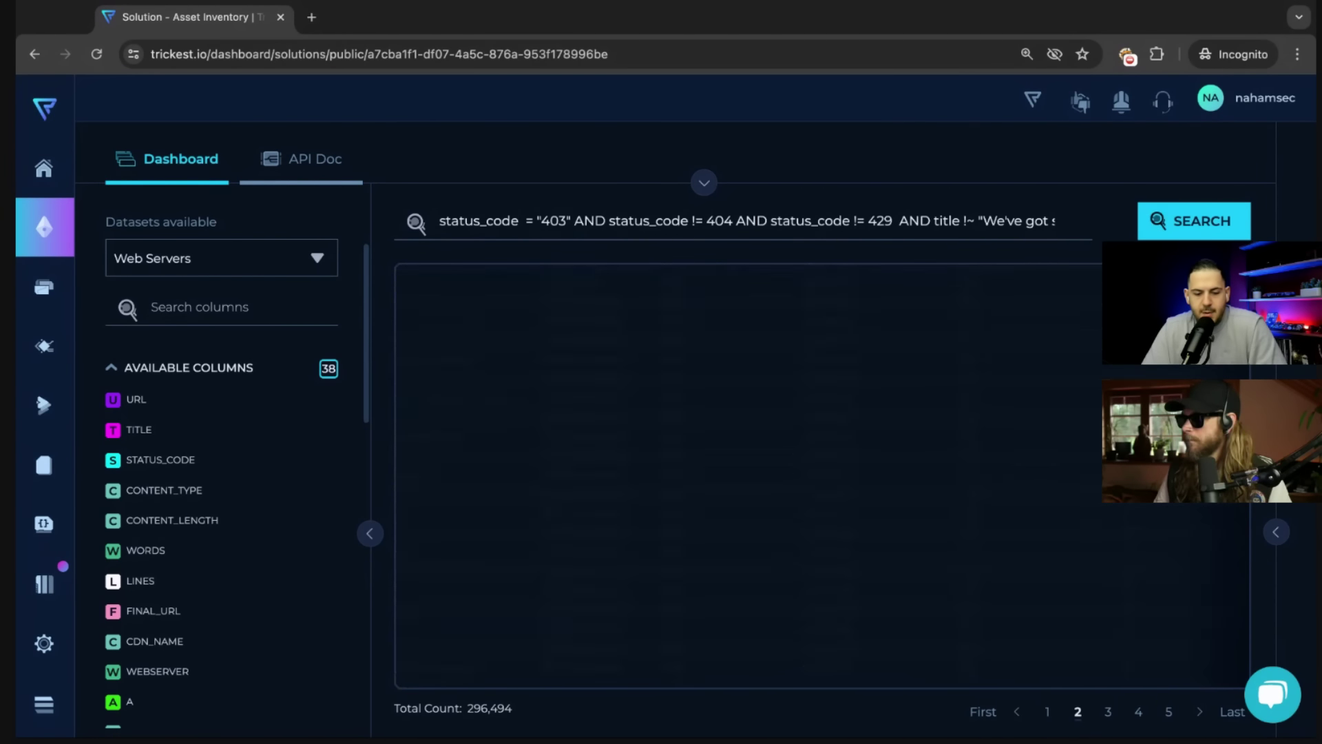
Move the CONTENT_LENGTH column directly after the URL column in the results table.
scroll(659, 566, "left", 1)
scroll(1089, 399, "up", 2)
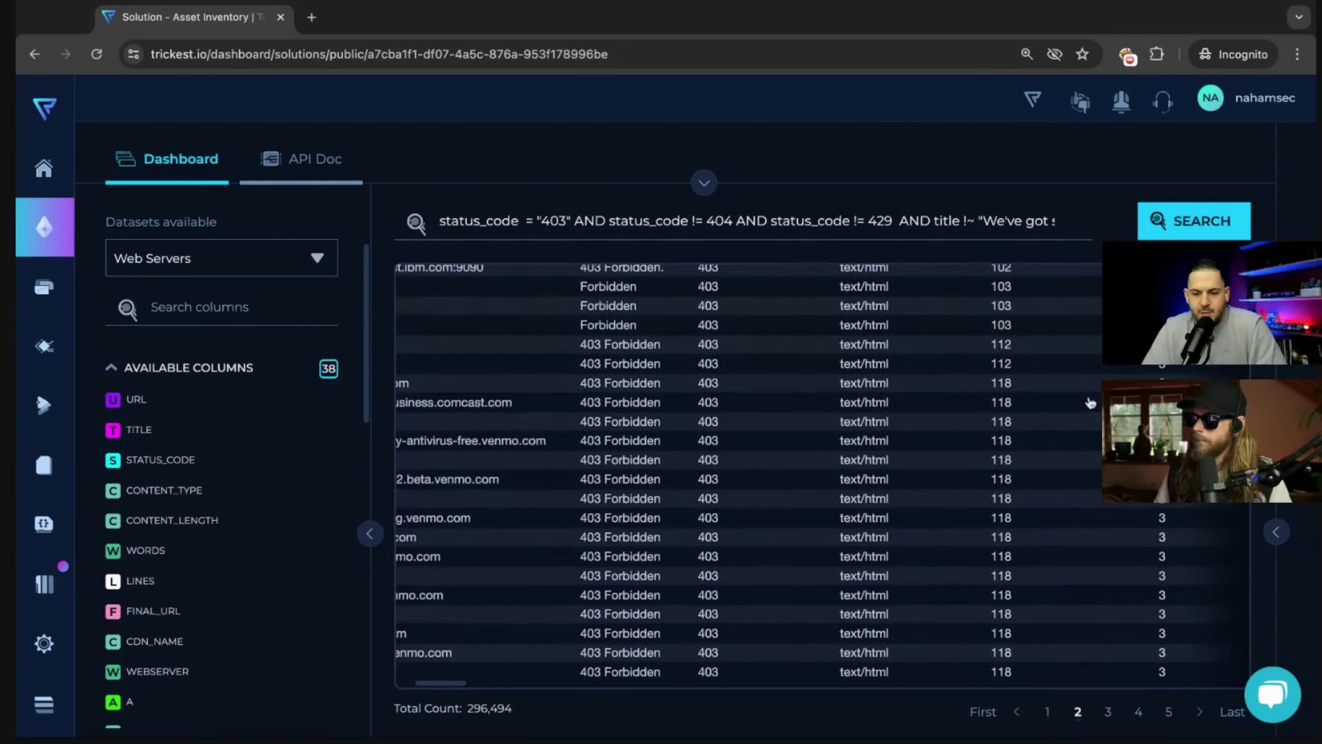
left_click_drag(1058, 292, 666, 301)
scroll(666, 302, "left", 2)
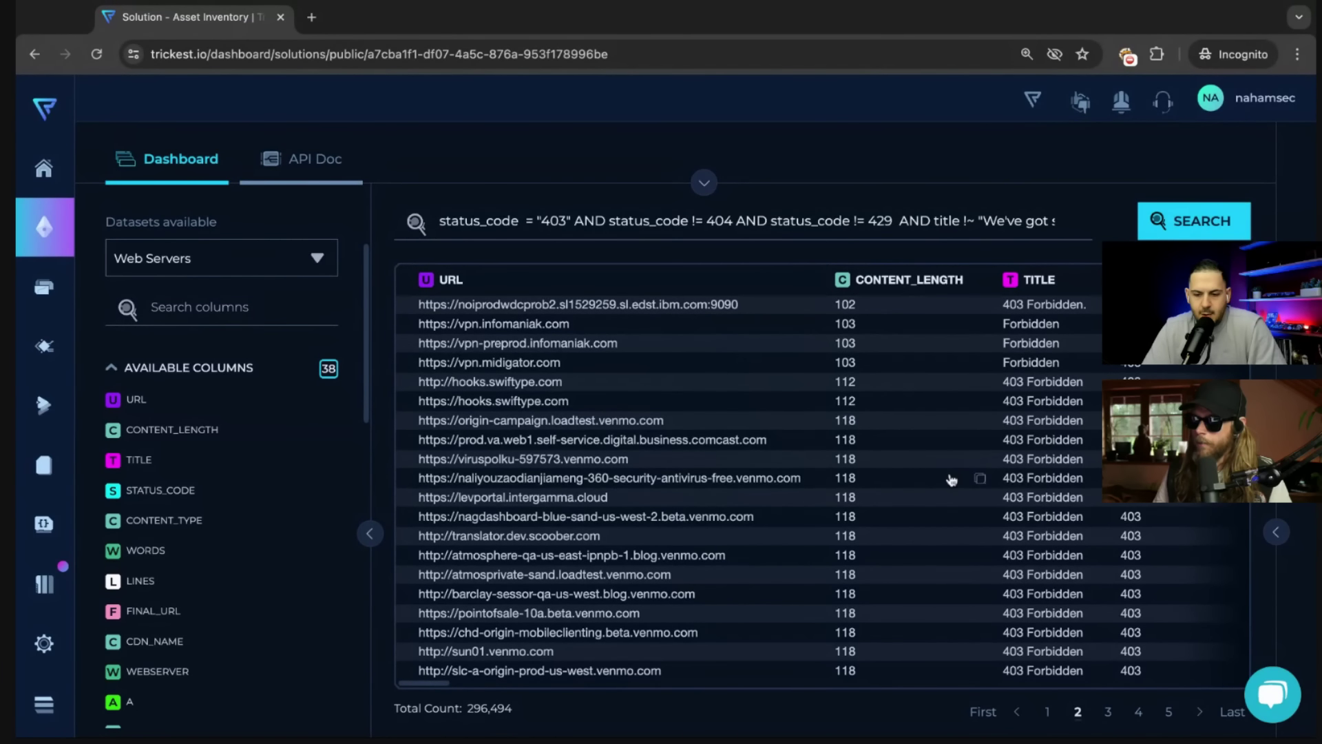
Compare the URLs, content lengths and titles of the 403 hosts on the second page.
scroll(951, 480, "down", 3)
scroll(951, 475, "up", 2)
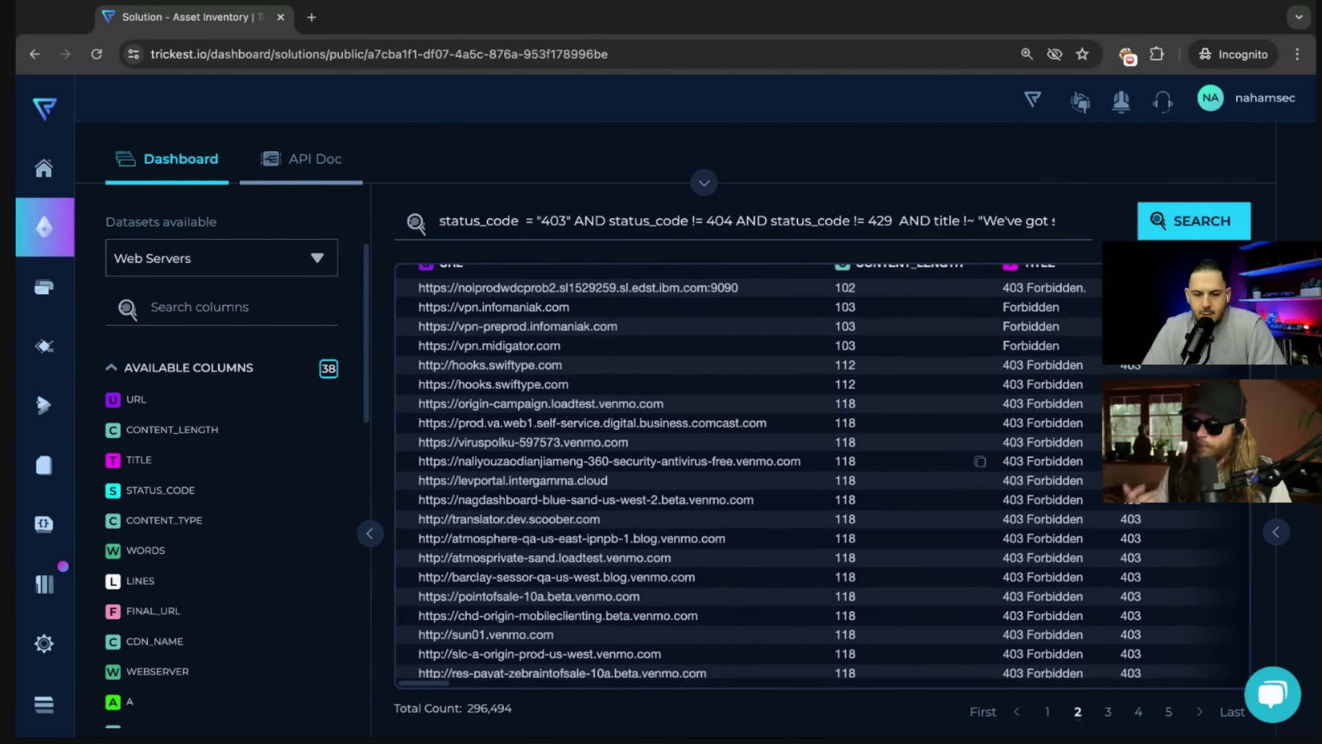
scroll(951, 466, "up", 1)
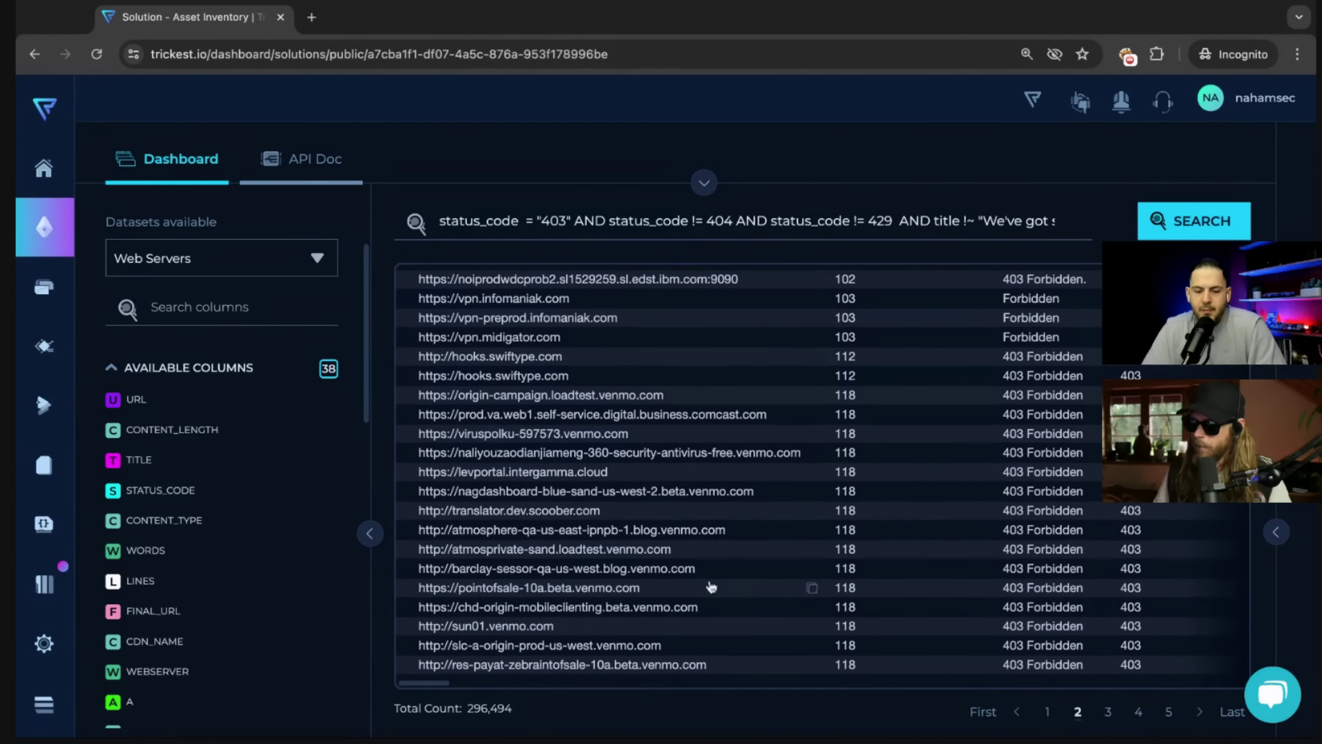
scroll(710, 585, "down", 3)
scroll(692, 586, "up", 1)
scroll(692, 586, "up", 1)
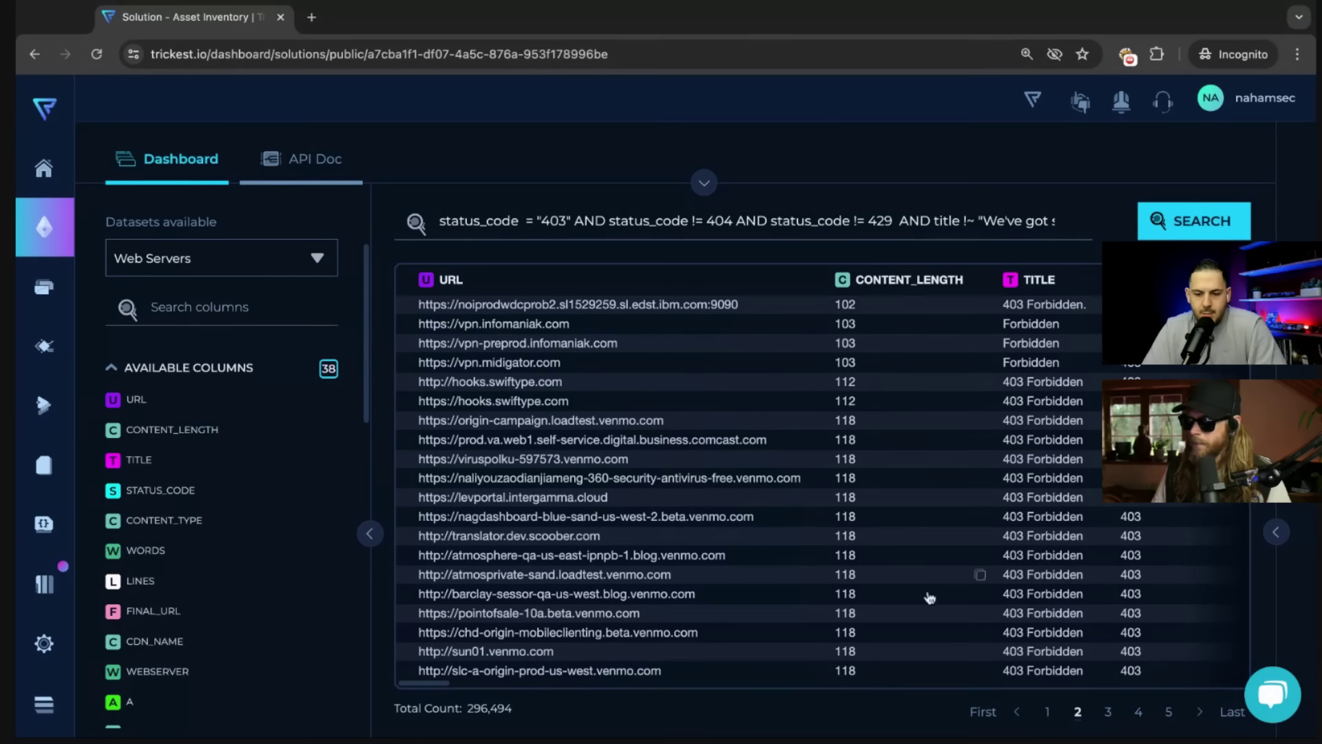
Advance the results to the third page and on to the fourth page.
left_click(1107, 712)
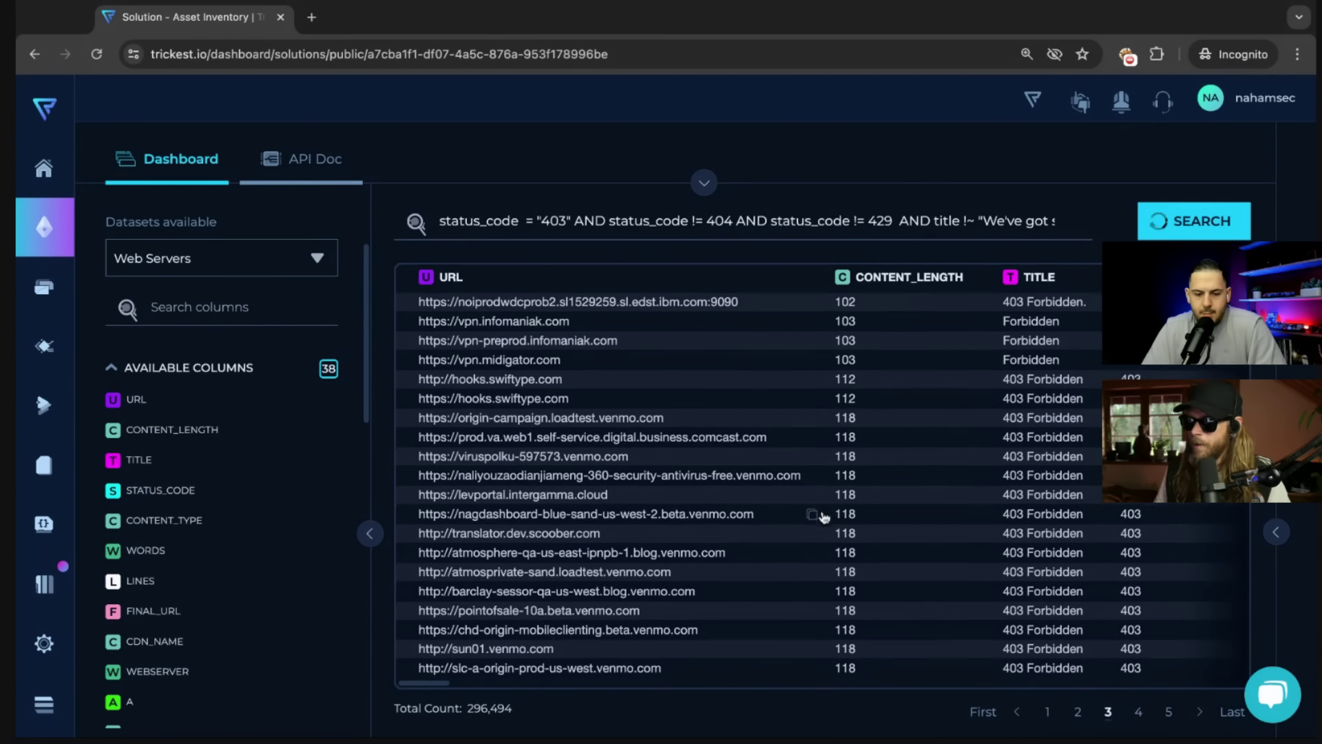
scroll(824, 517, "down", 1)
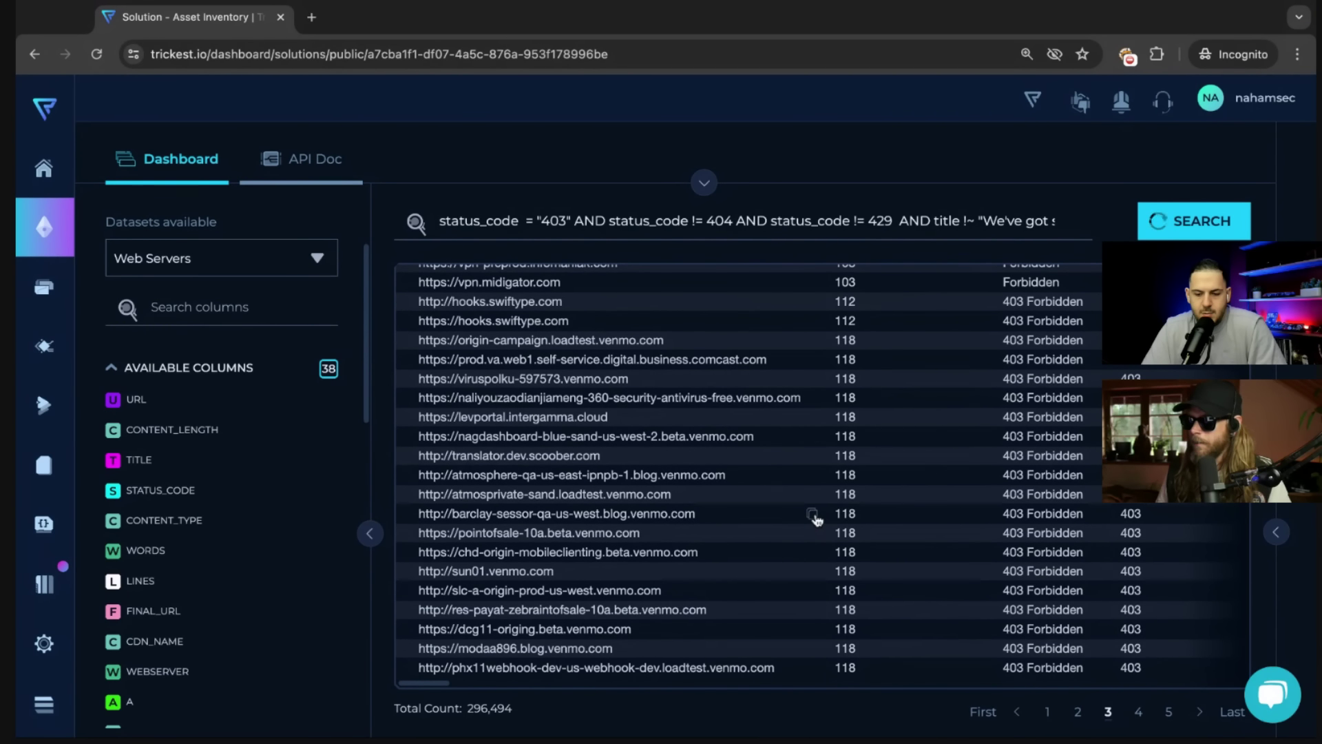
scroll(904, 514, "up", 1)
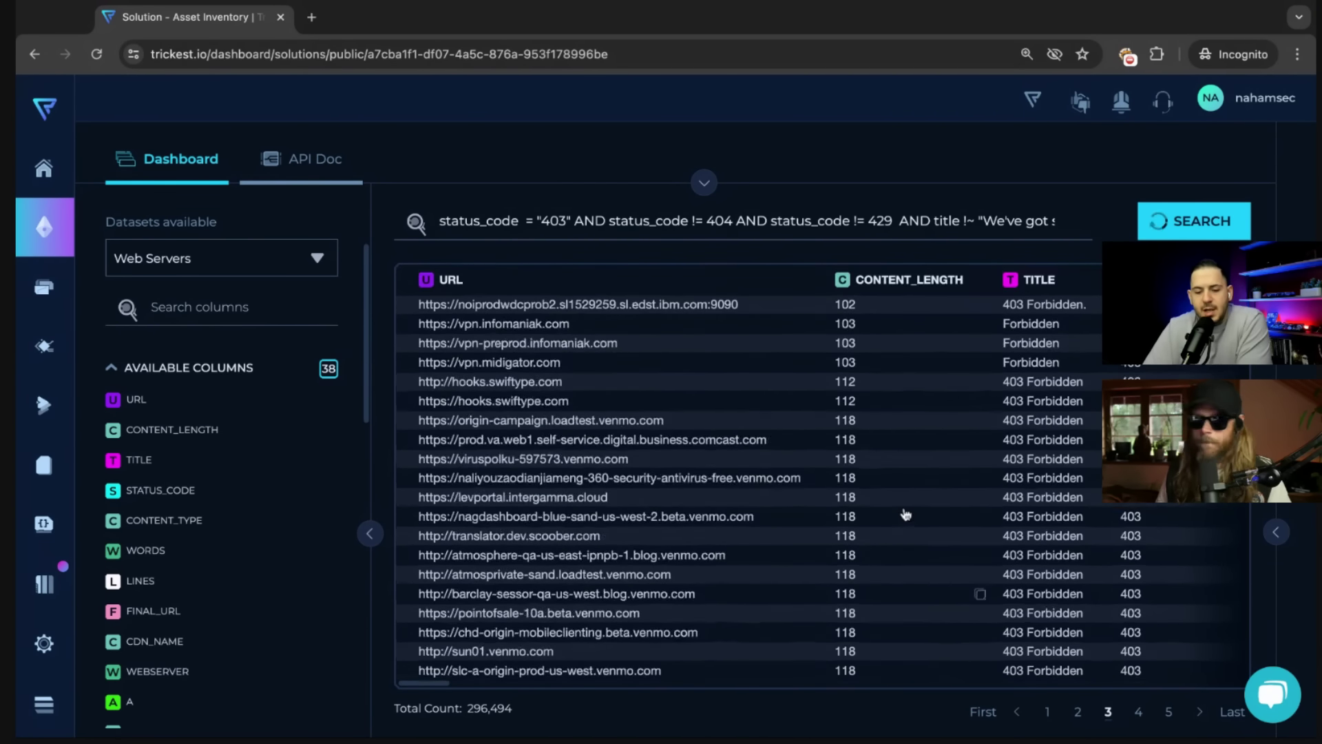
scroll(881, 455, "down", 1)
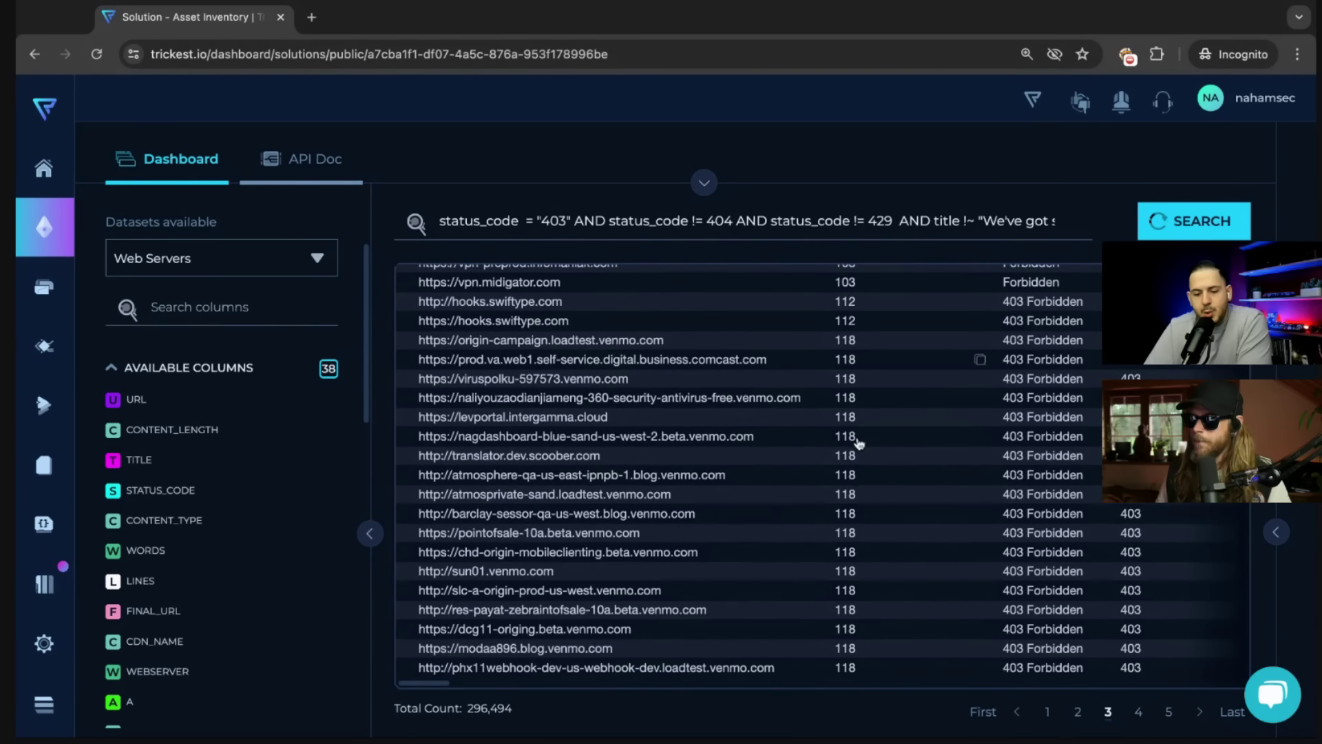
left_click(1136, 713)
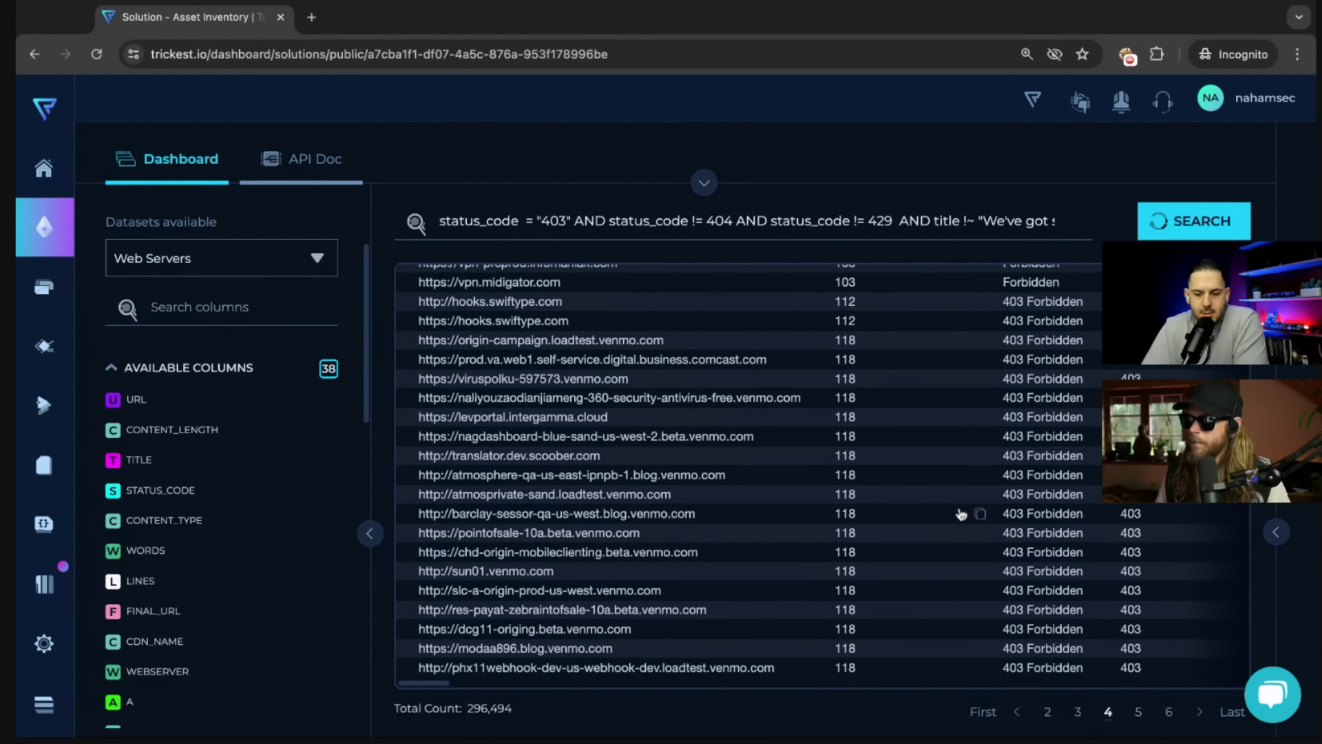
scroll(961, 513, "up", 1)
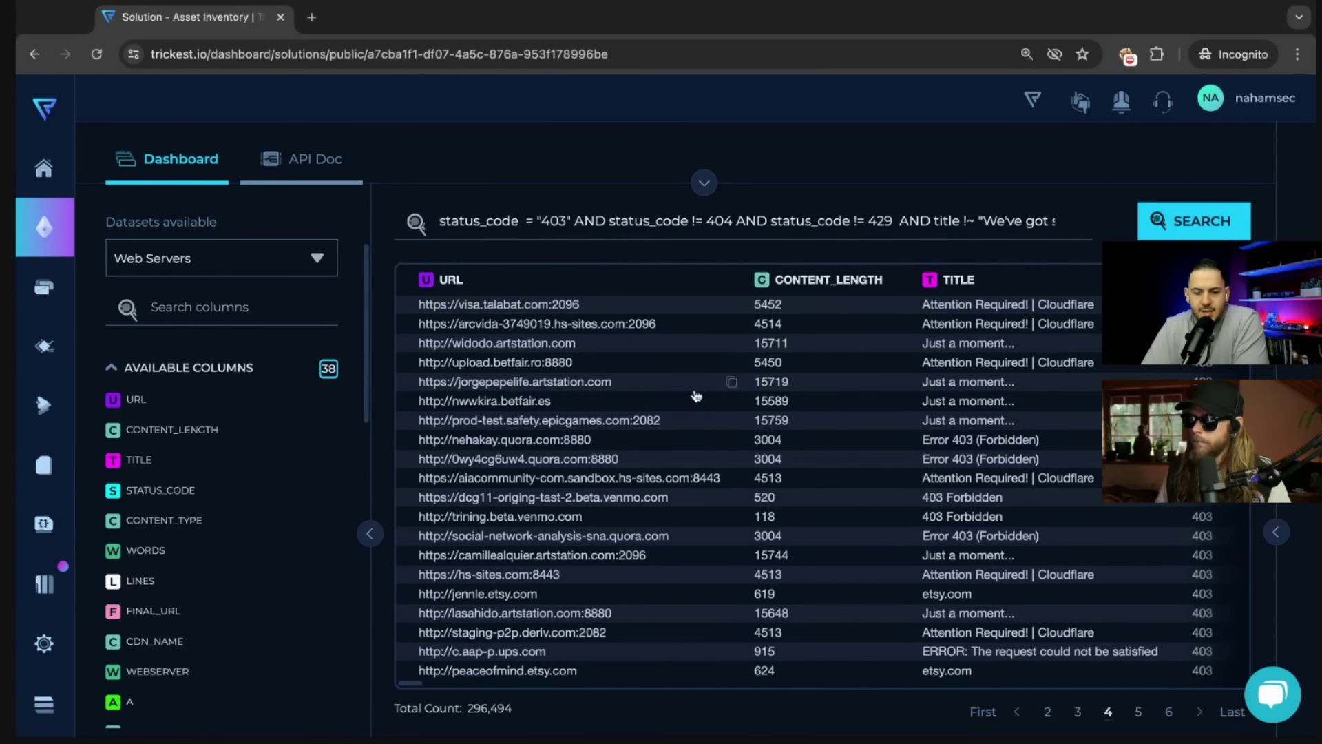
Open the artstation.com host with content length 15719 in a new tab and return to the asset inventory.
left_click(732, 382)
key("ctrl+t")
key("ctrl+v")
key("Return")
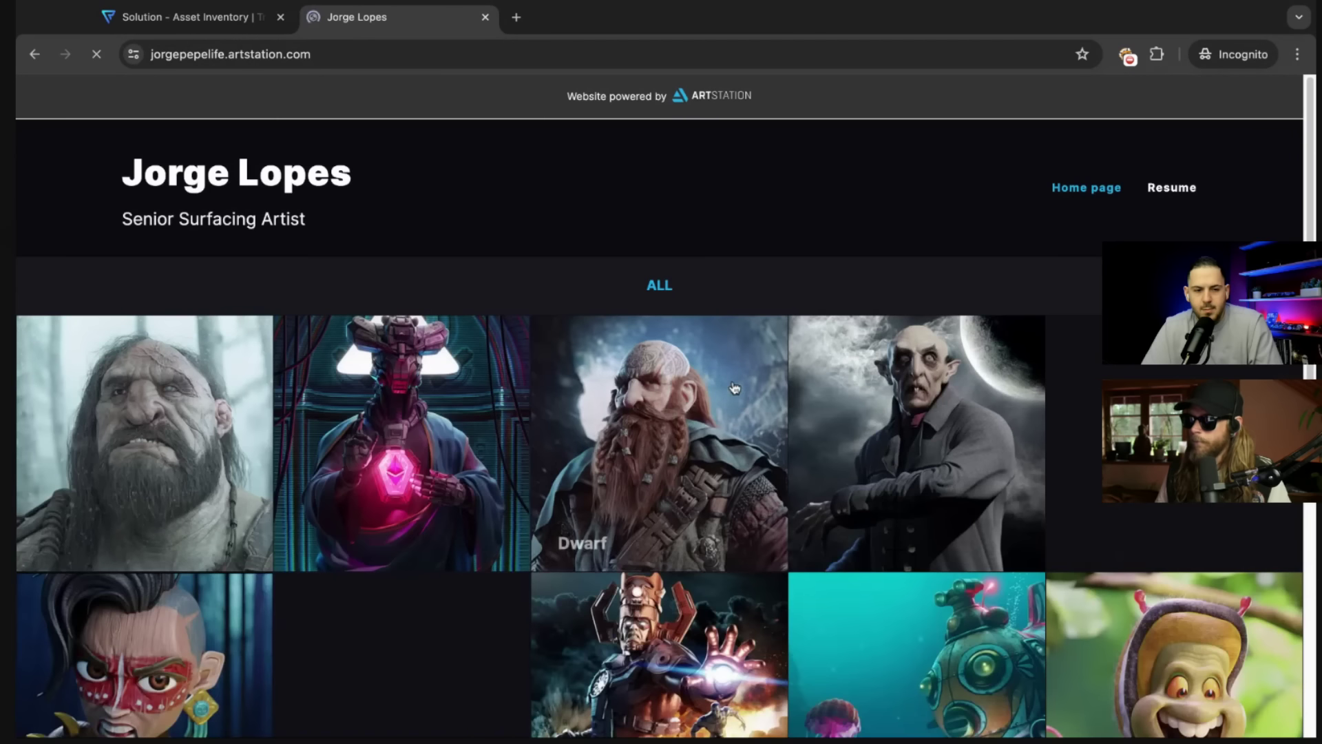
key("ctrl+shift+Tab")
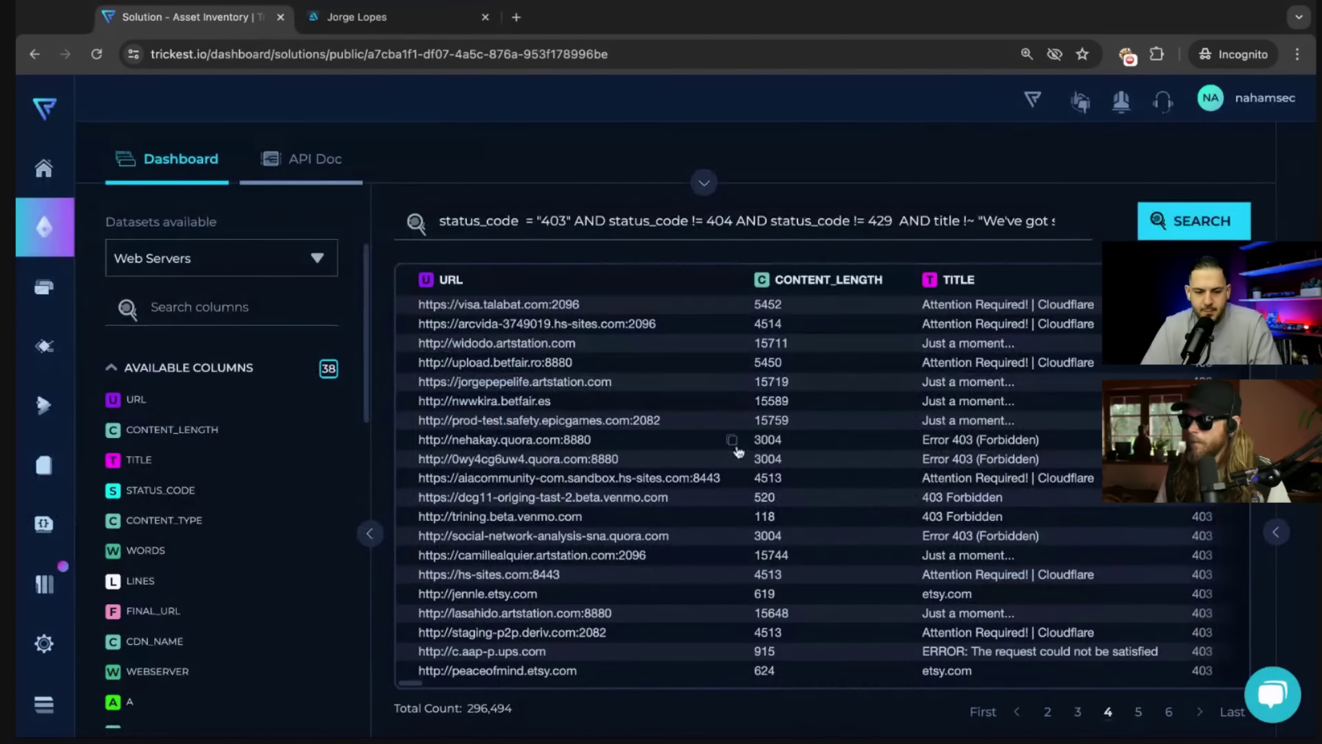
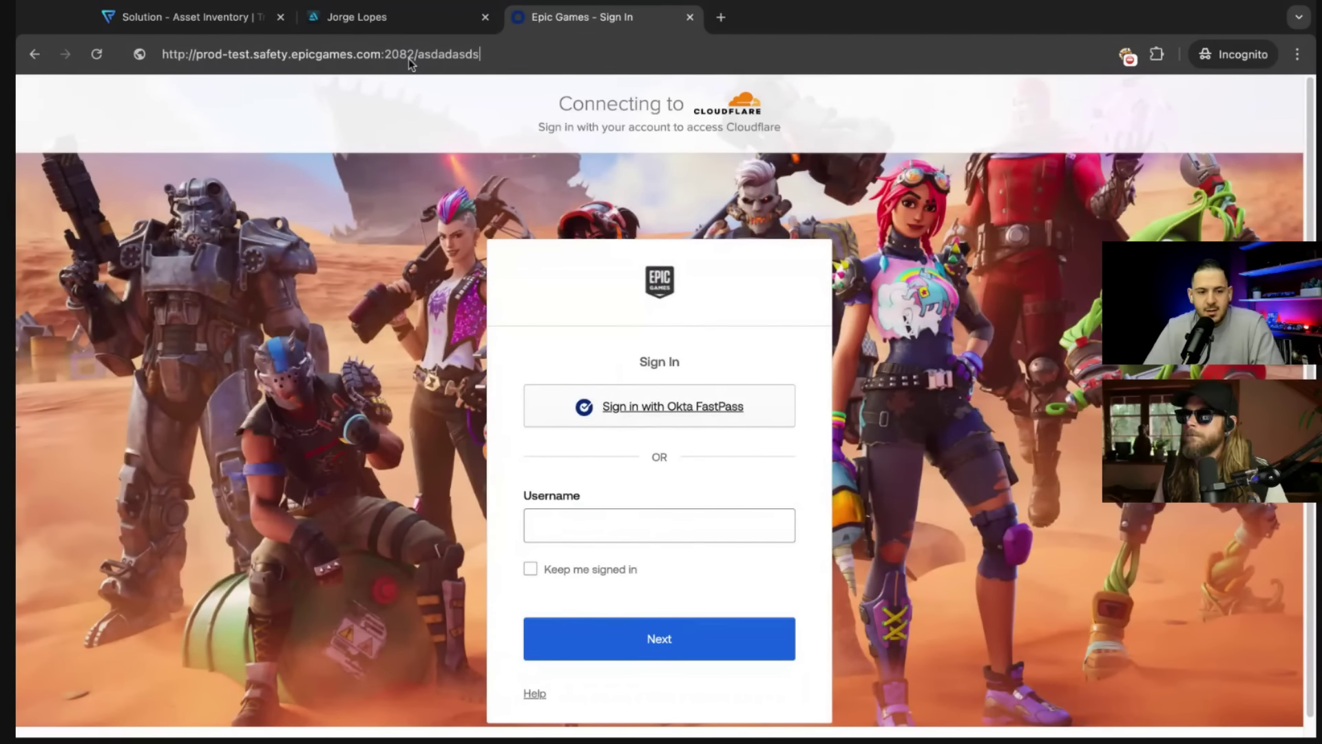
Request /asdadasds on prod-test.safety.epicgames.com:2082, retry the host without the path, close its tab and return to the inventory.
key("Return")
double_click(409, 59)
key("BackSpace")
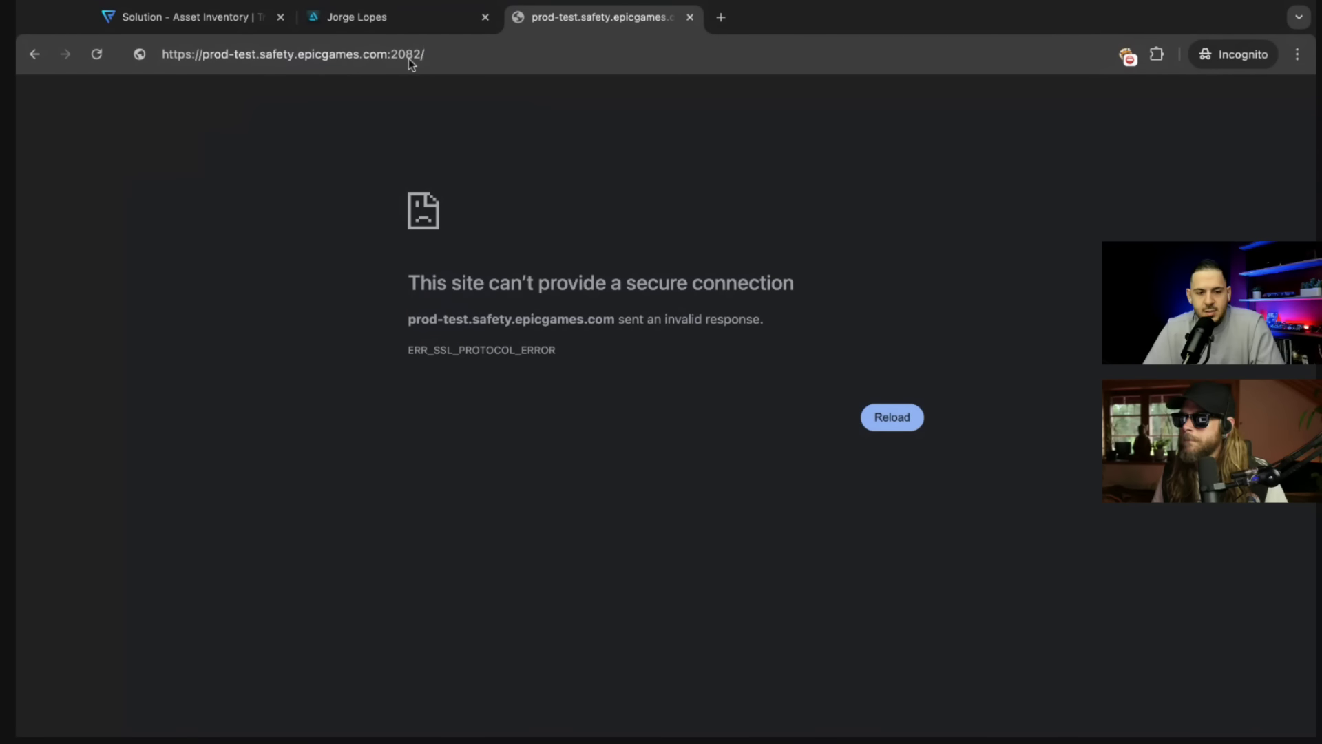
key("Return")
left_click(409, 59)
key("ctrl+w")
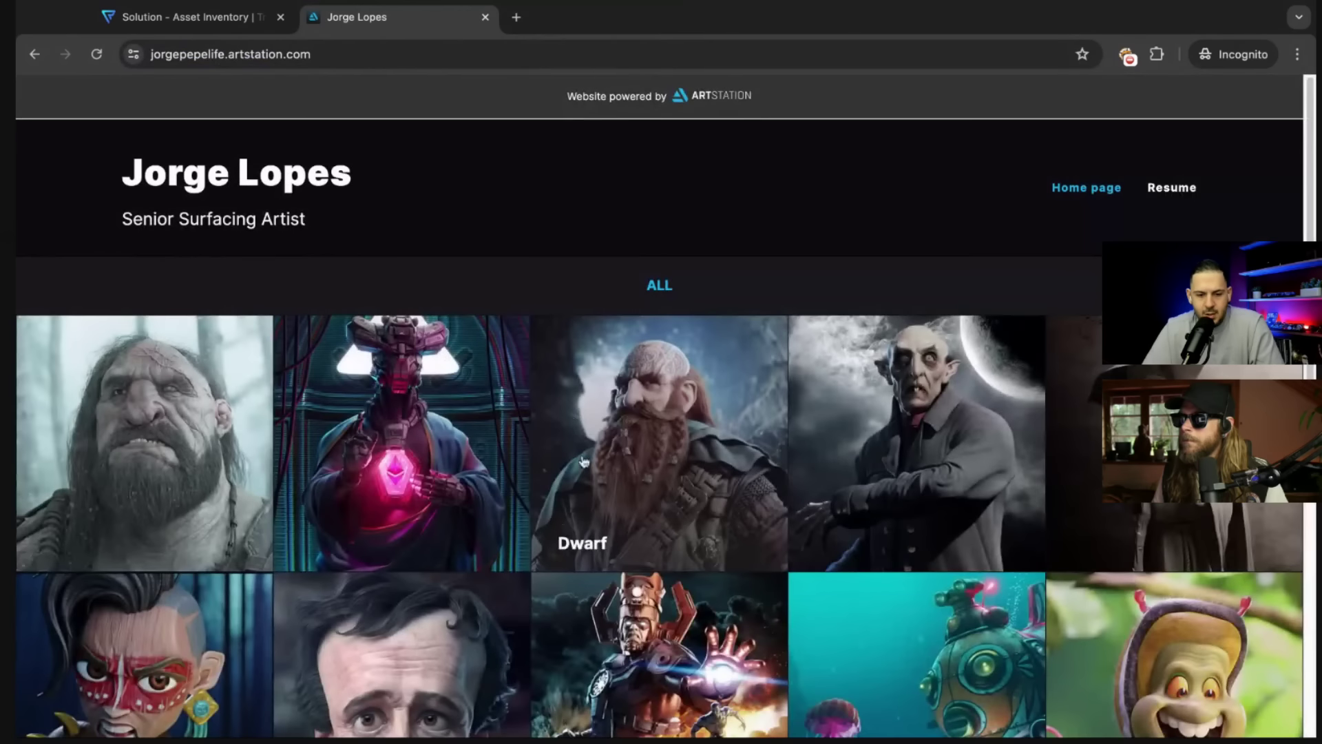
key("ctrl+shift+Tab")
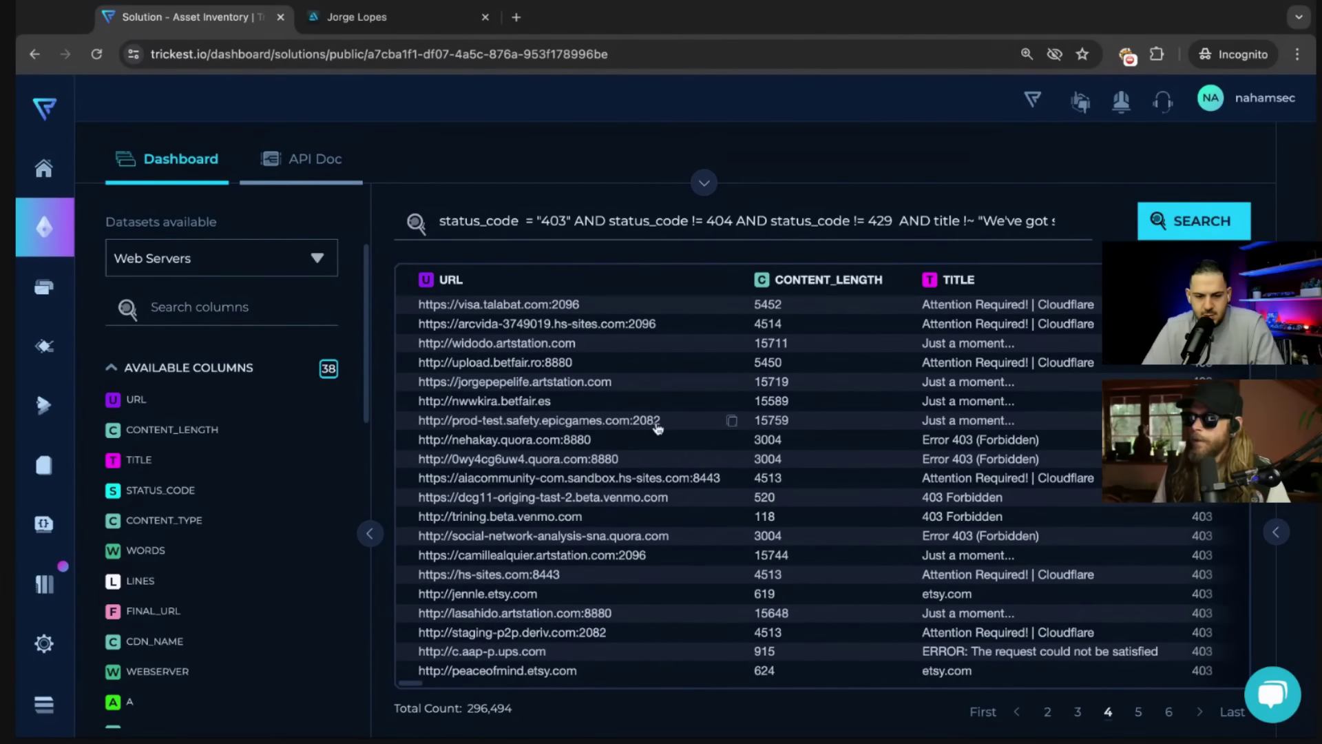
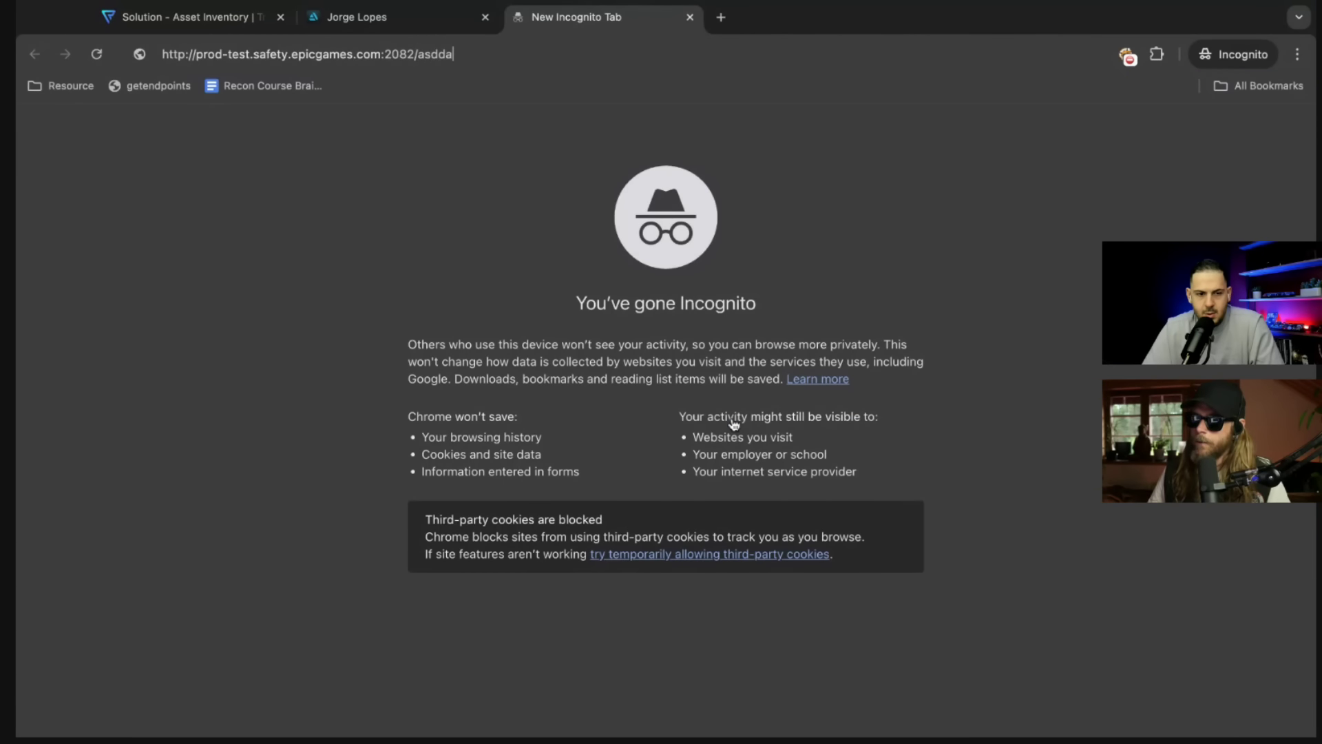
Request /asddad on prod-test.safety.epicgames.com:2082 in a new tab and strip the path from the address.
type("d")
key("Return")
double_click(561, 59)
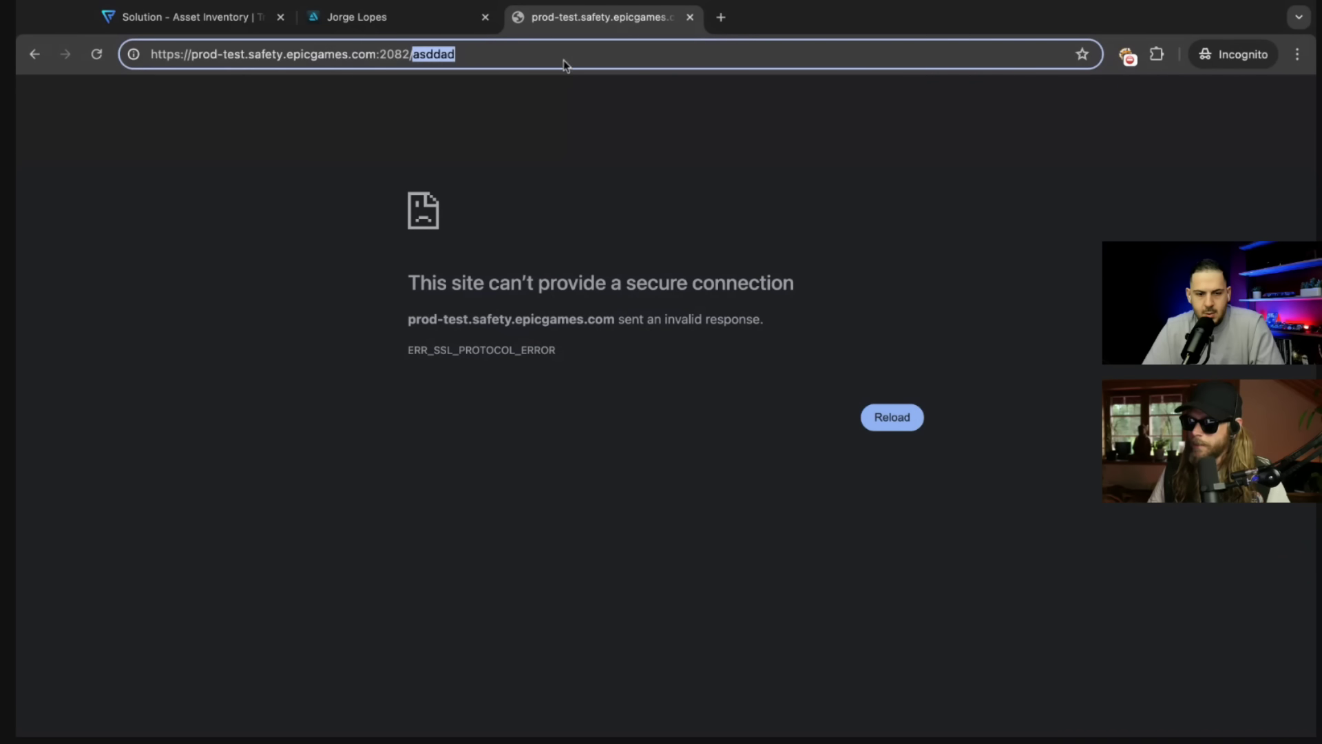
key("BackSpace")
key("BackSpace")
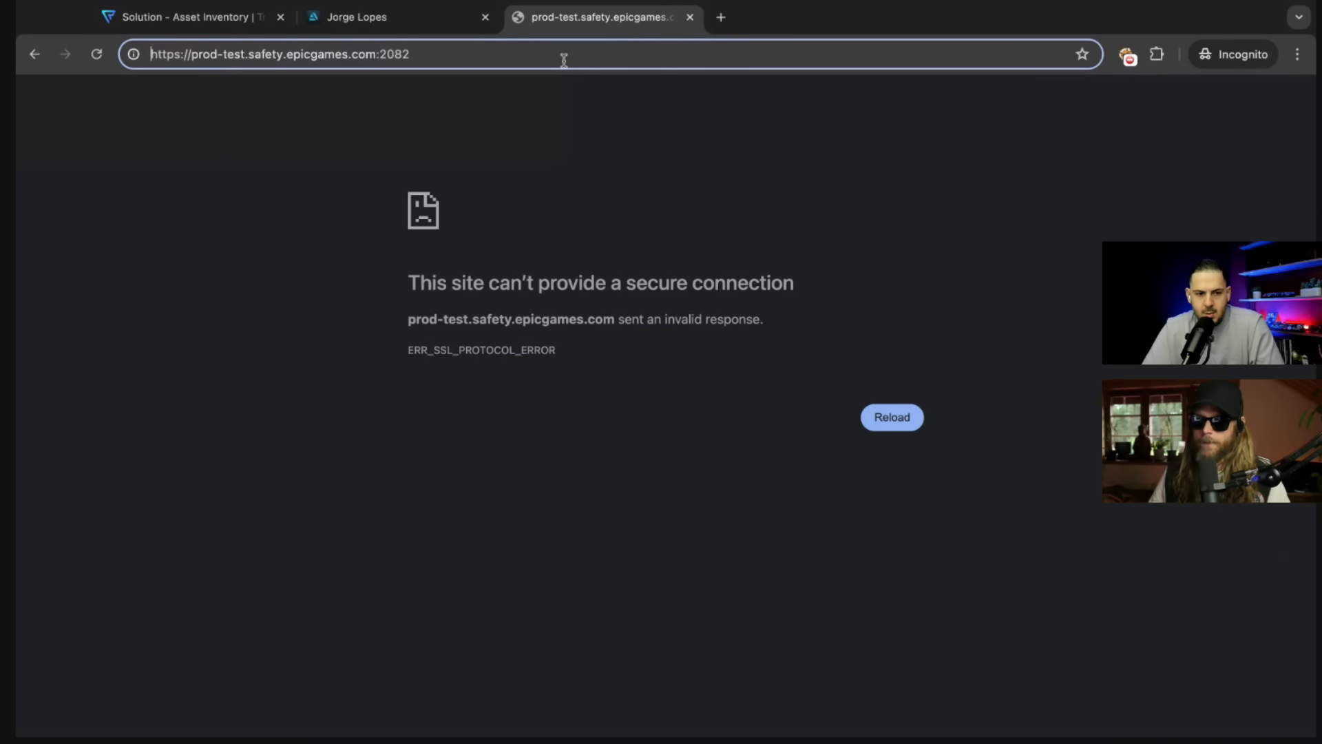
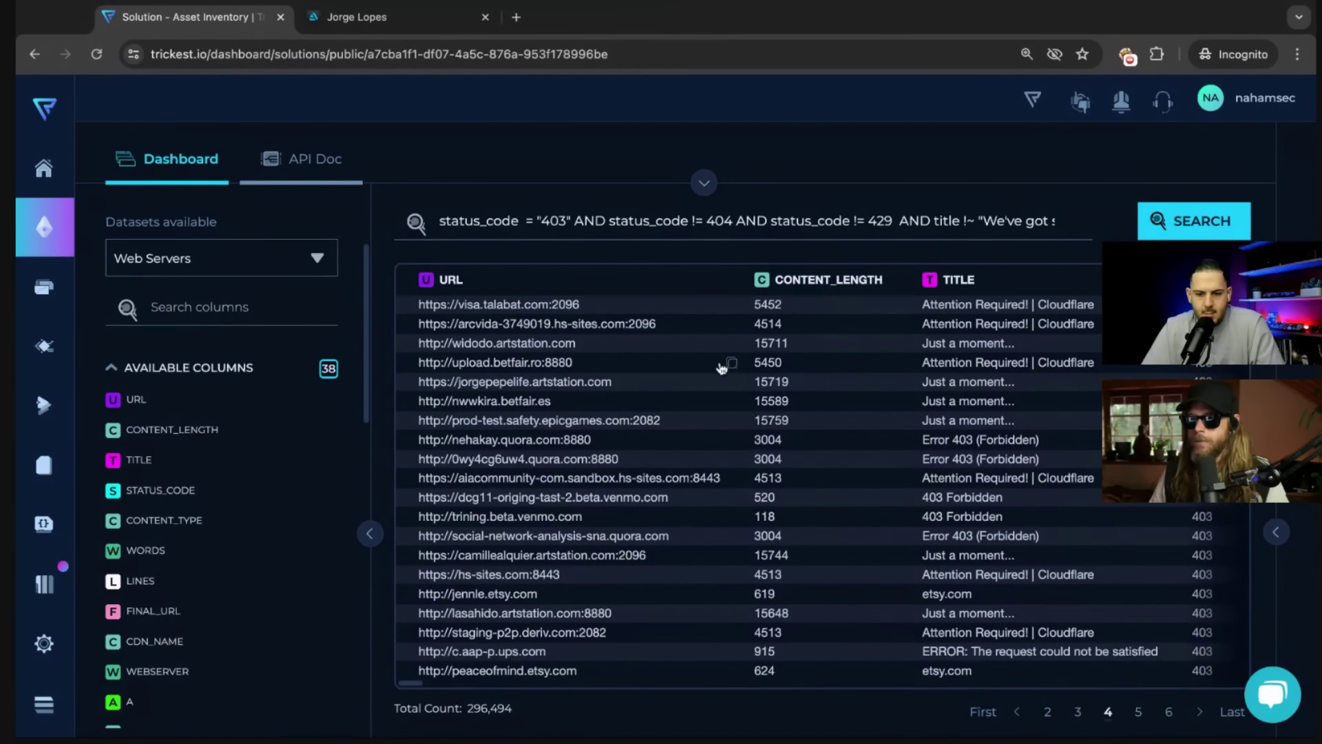
Open the artstation.com host with content length 15711, compare it with the other artist portfolio and close the earlier portfolio's tab.
left_click(730, 344)
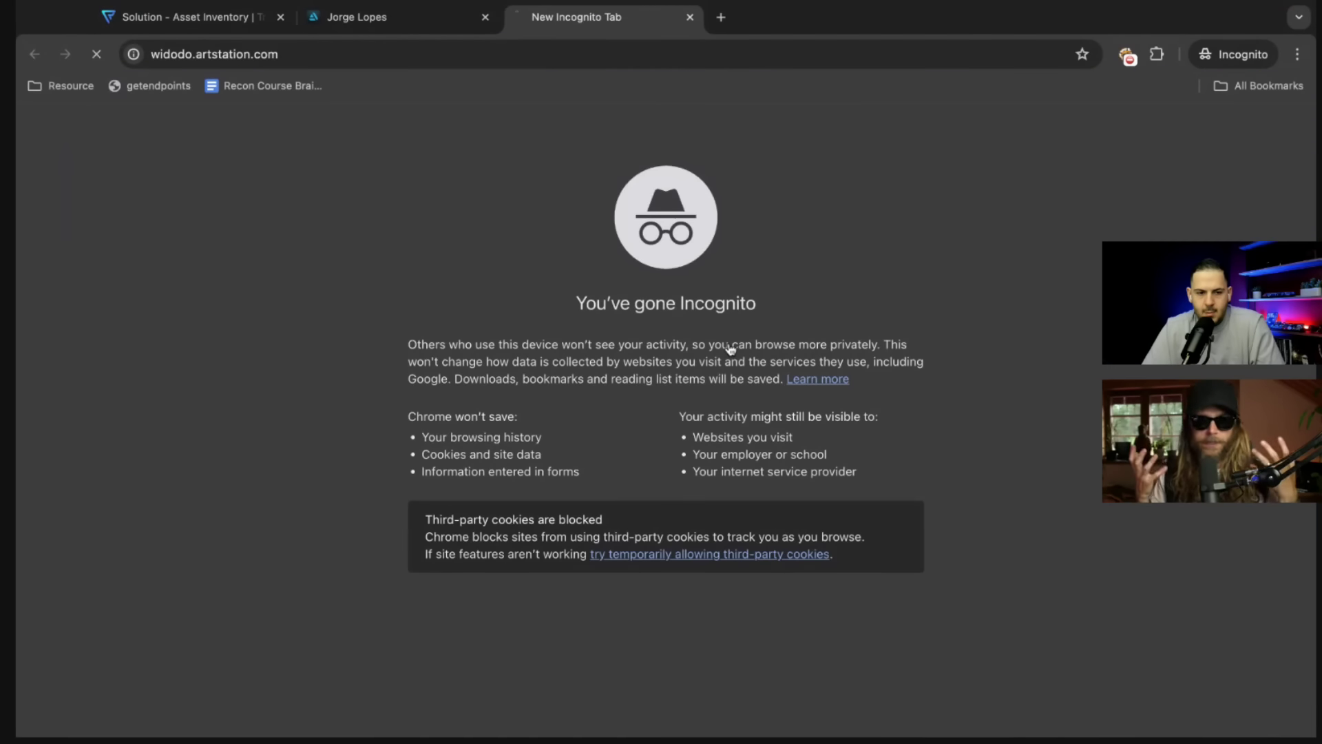
key("ctrl+shift+Tab")
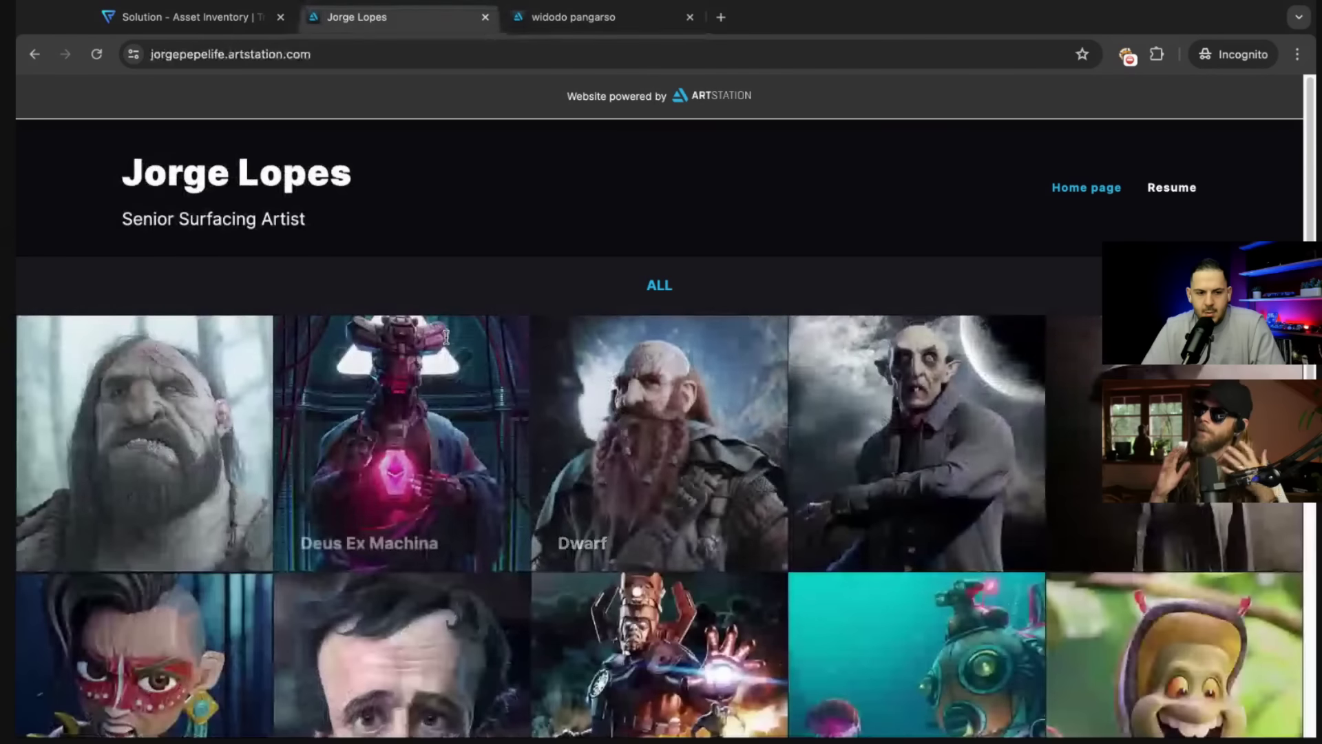
key("ctrl+Tab")
key("ctrl+shift+Tab")
key("ctrl+Tab")
key("ctrl+shift+Tab")
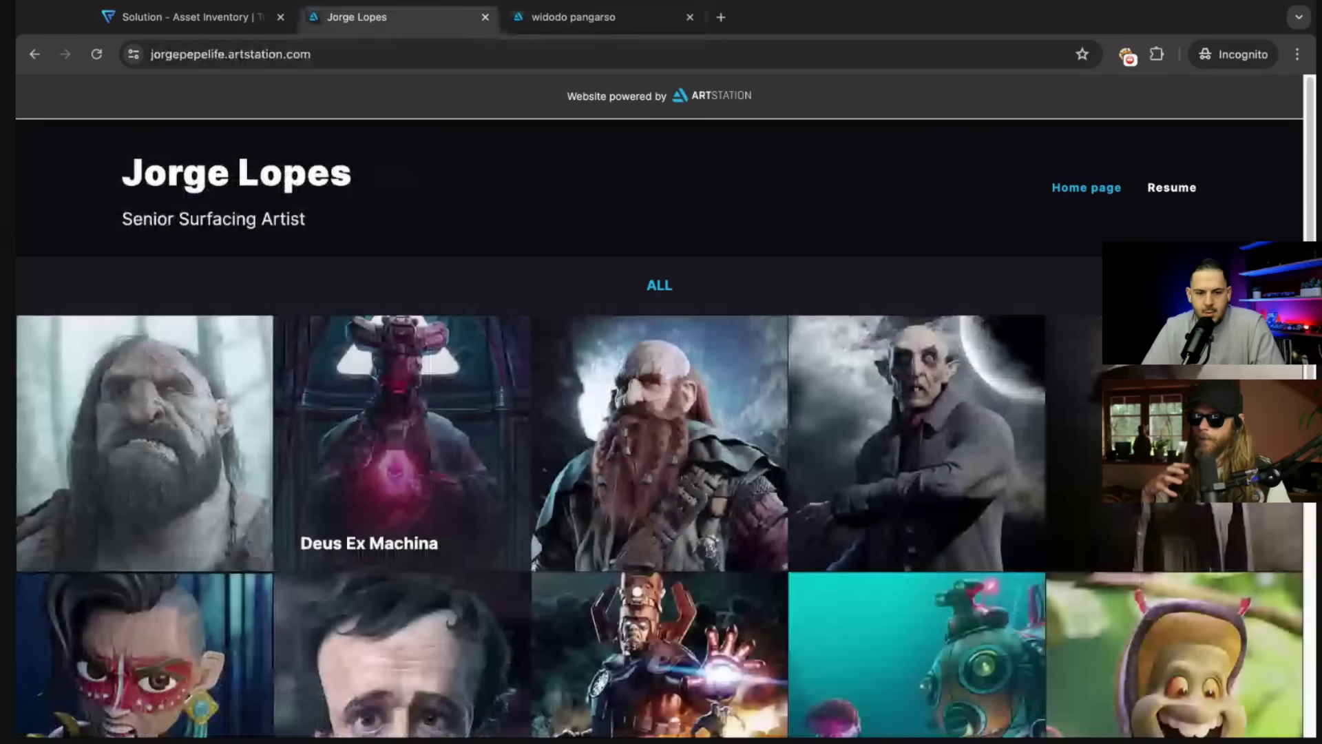
key("ctrl+w")
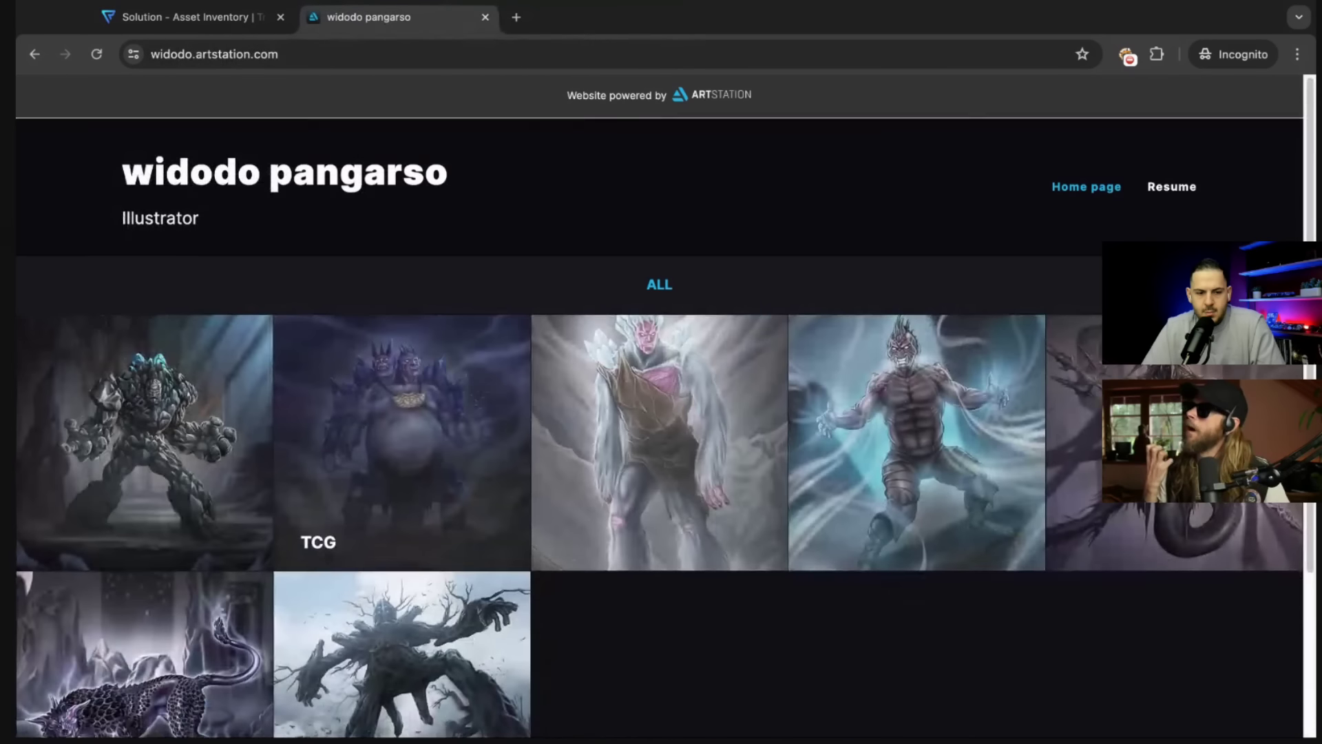
Look over the remaining portfolio page, return to the inventory and browse further hosts on the fourth page.
scroll(659, 406, "down", 3)
scroll(659, 406, "up", 2)
scroll(659, 406, "up", 2)
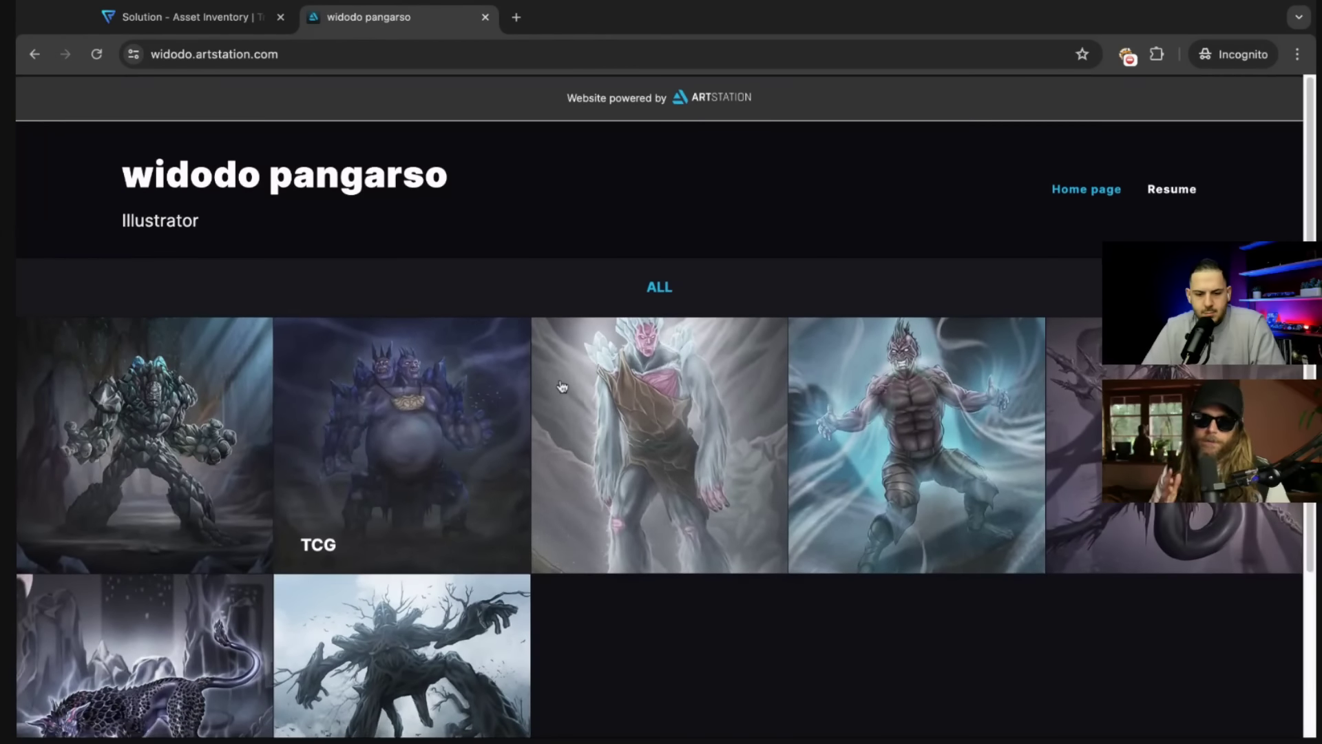
key("ctrl+shift+Tab")
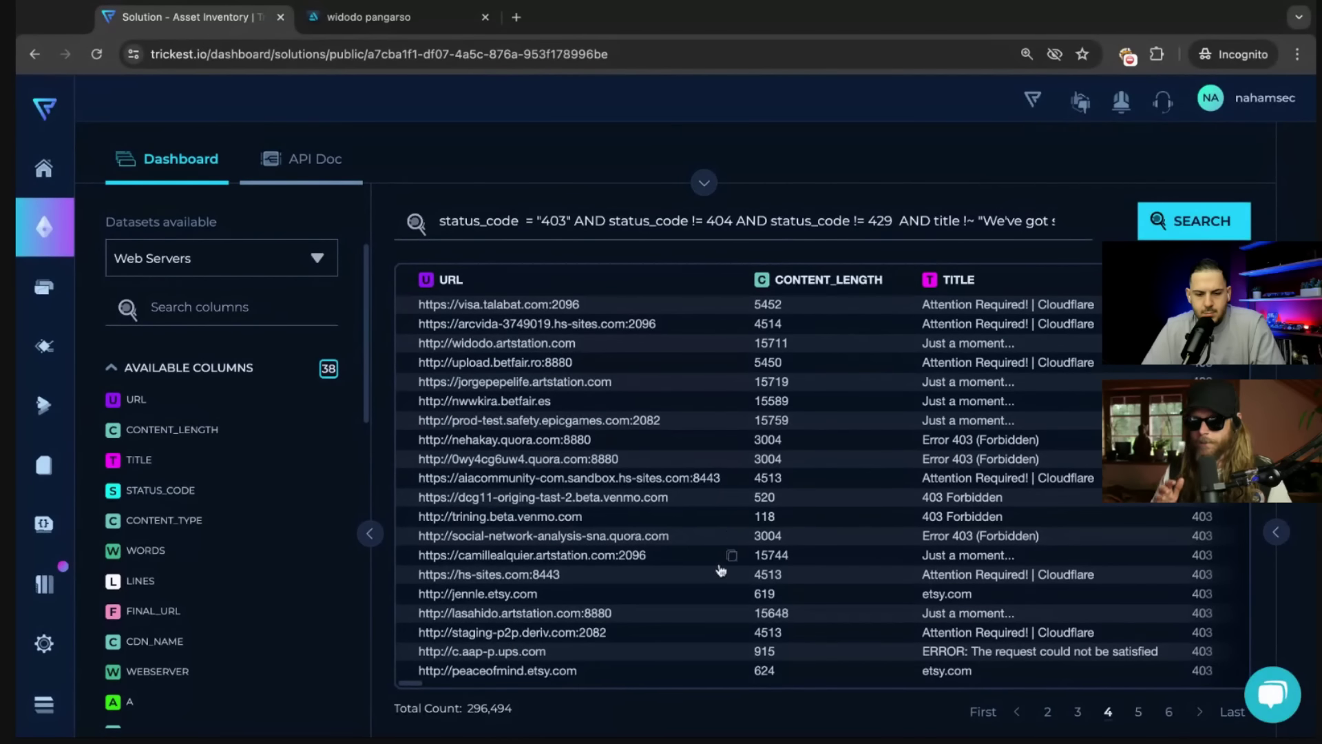
scroll(720, 570, "down", 2)
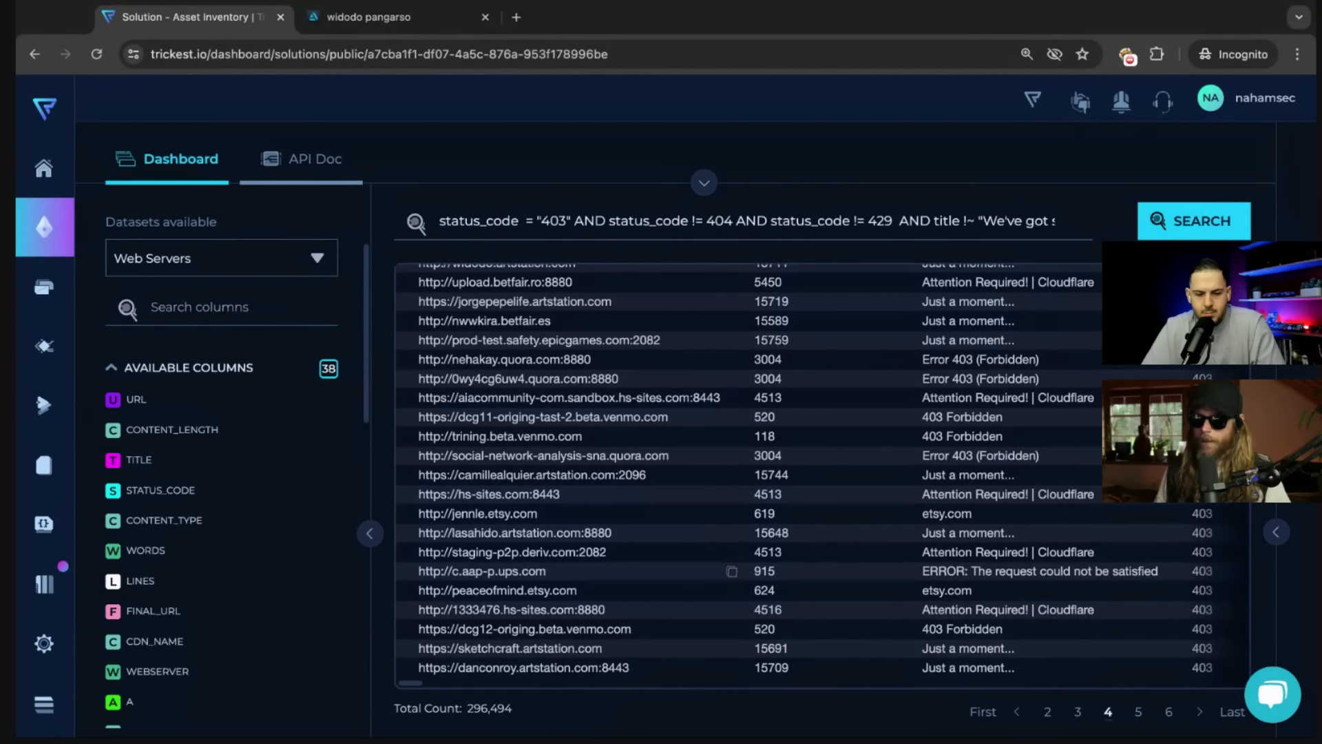
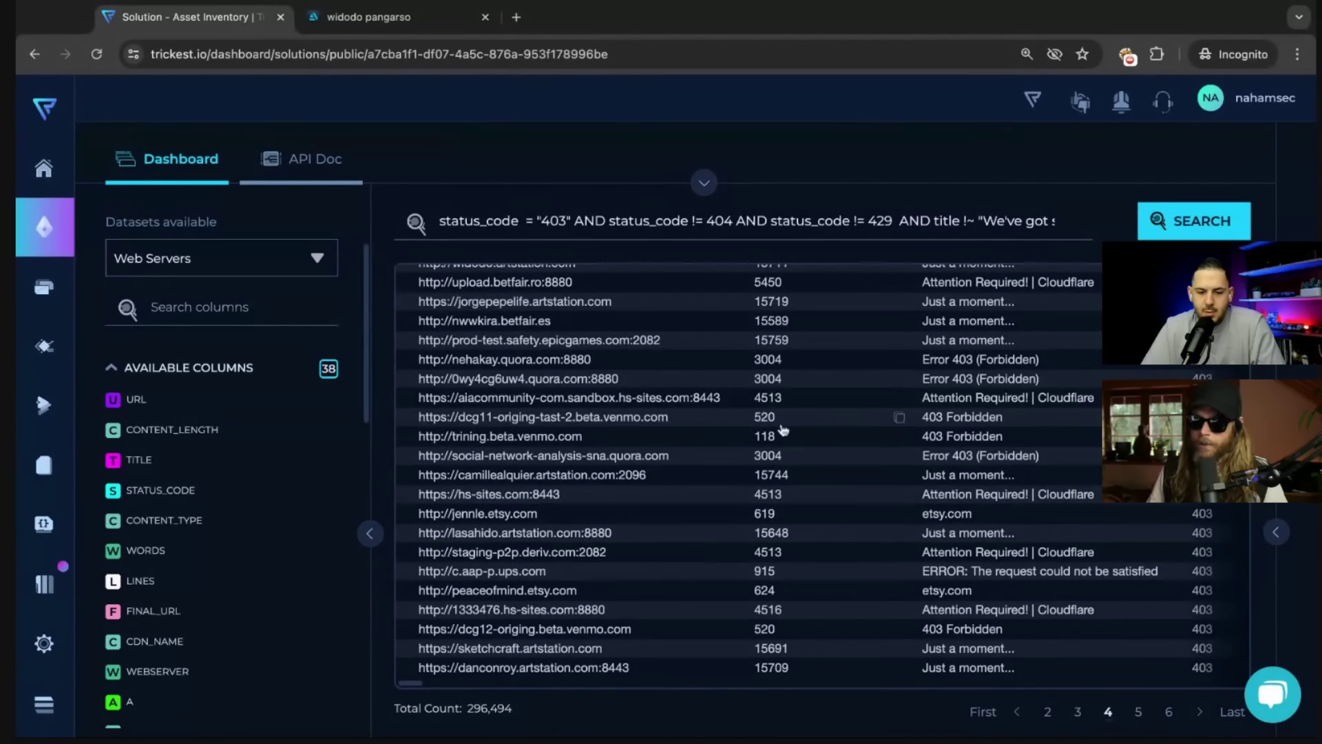
Examine the hosts, titles and content lengths on the fifth and sixth pages of the 403 results.
left_click(1138, 714)
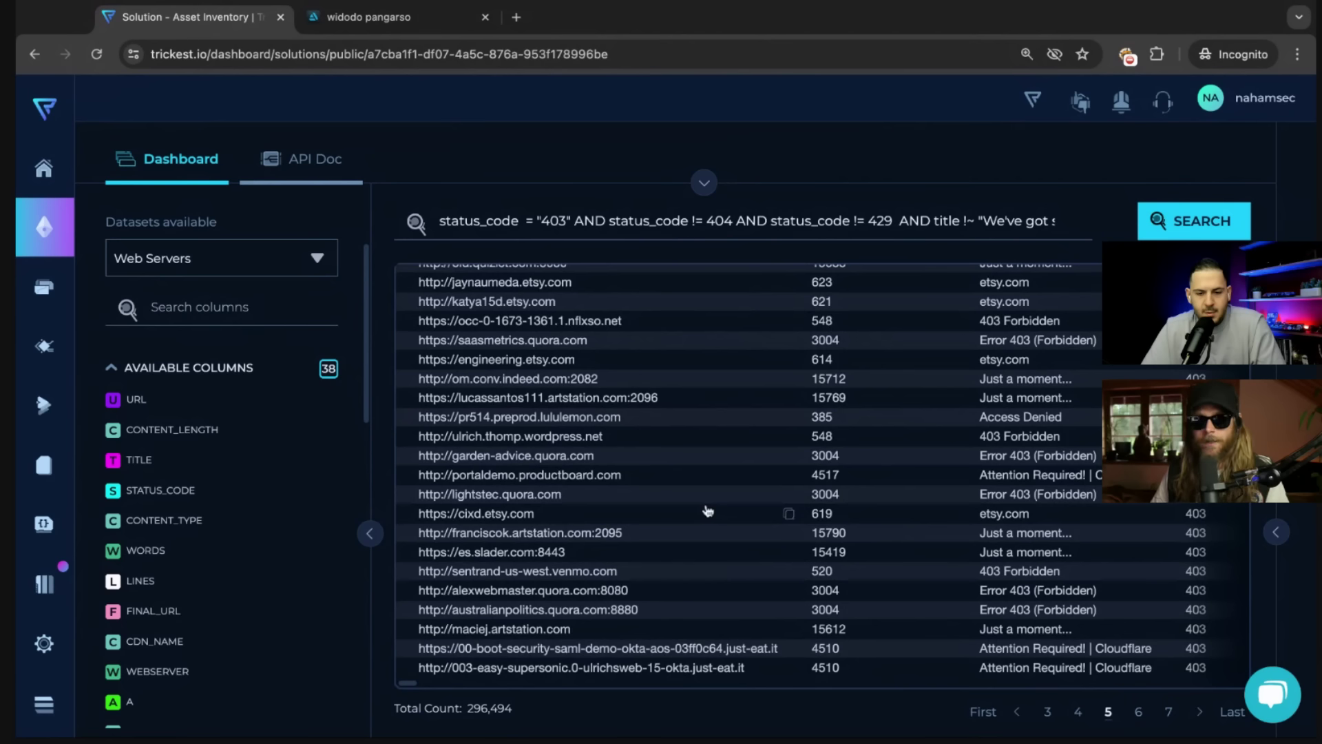
scroll(708, 510, "up", 2)
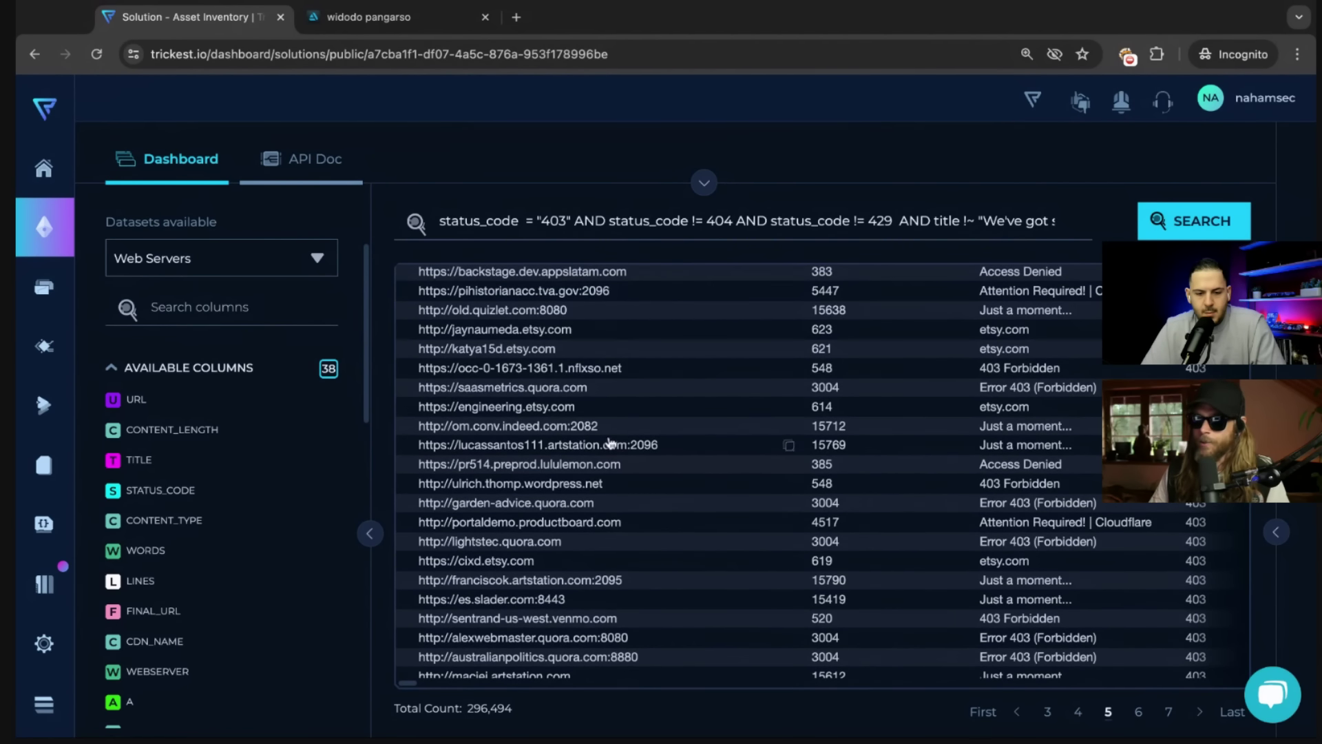
scroll(685, 436, "up", 1)
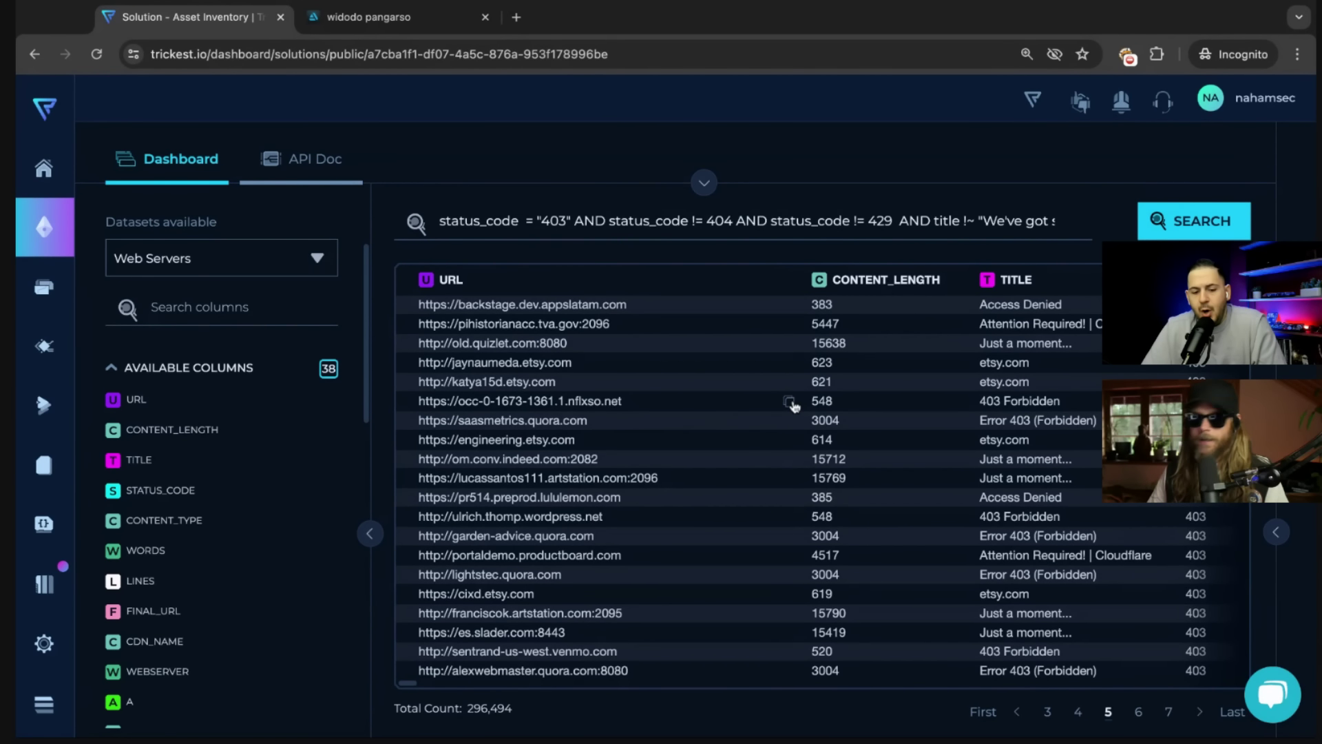
scroll(792, 405, "down", 2)
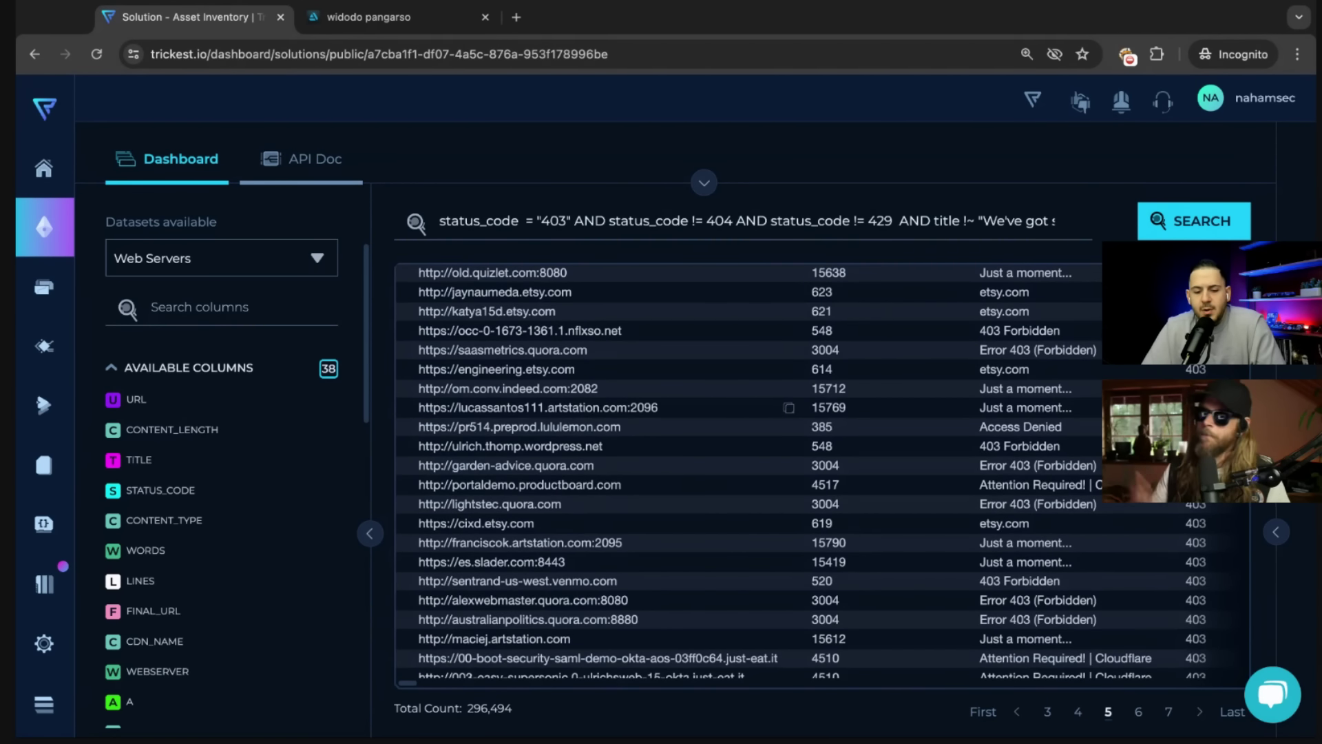
scroll(757, 407, "down", 1)
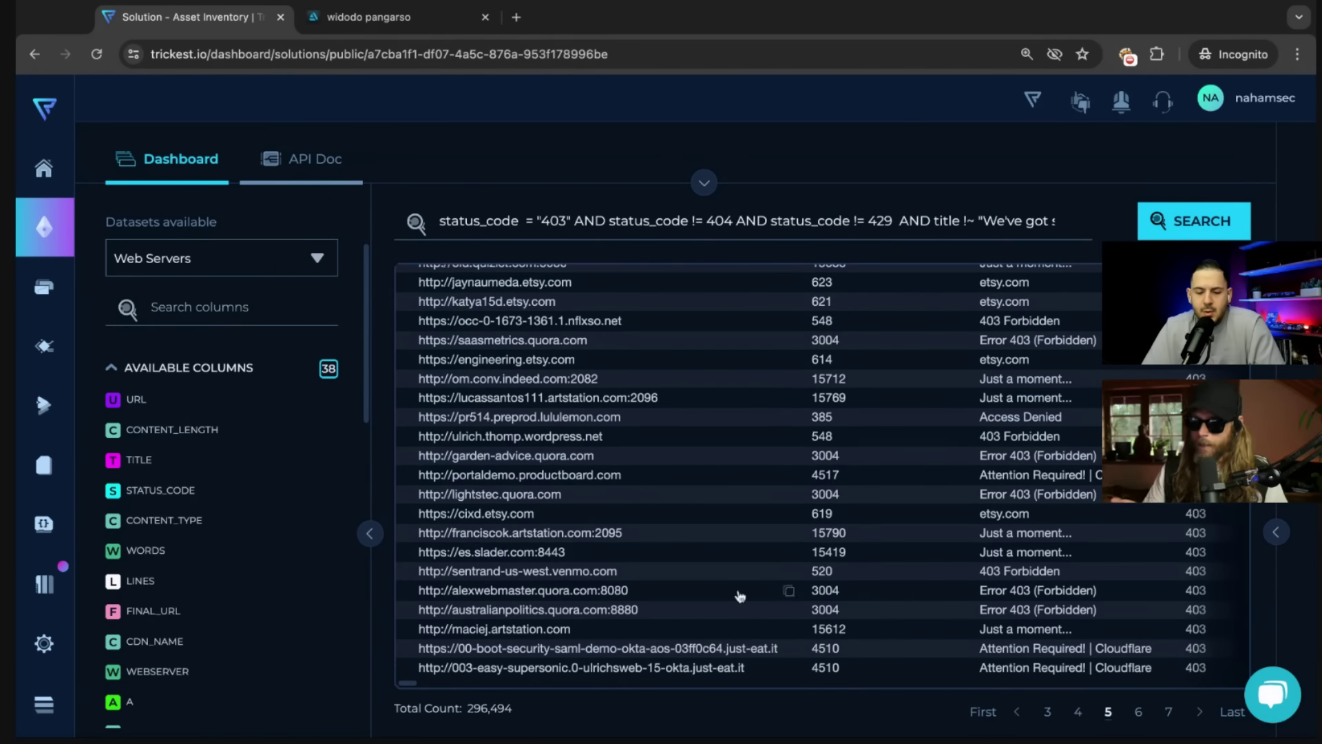
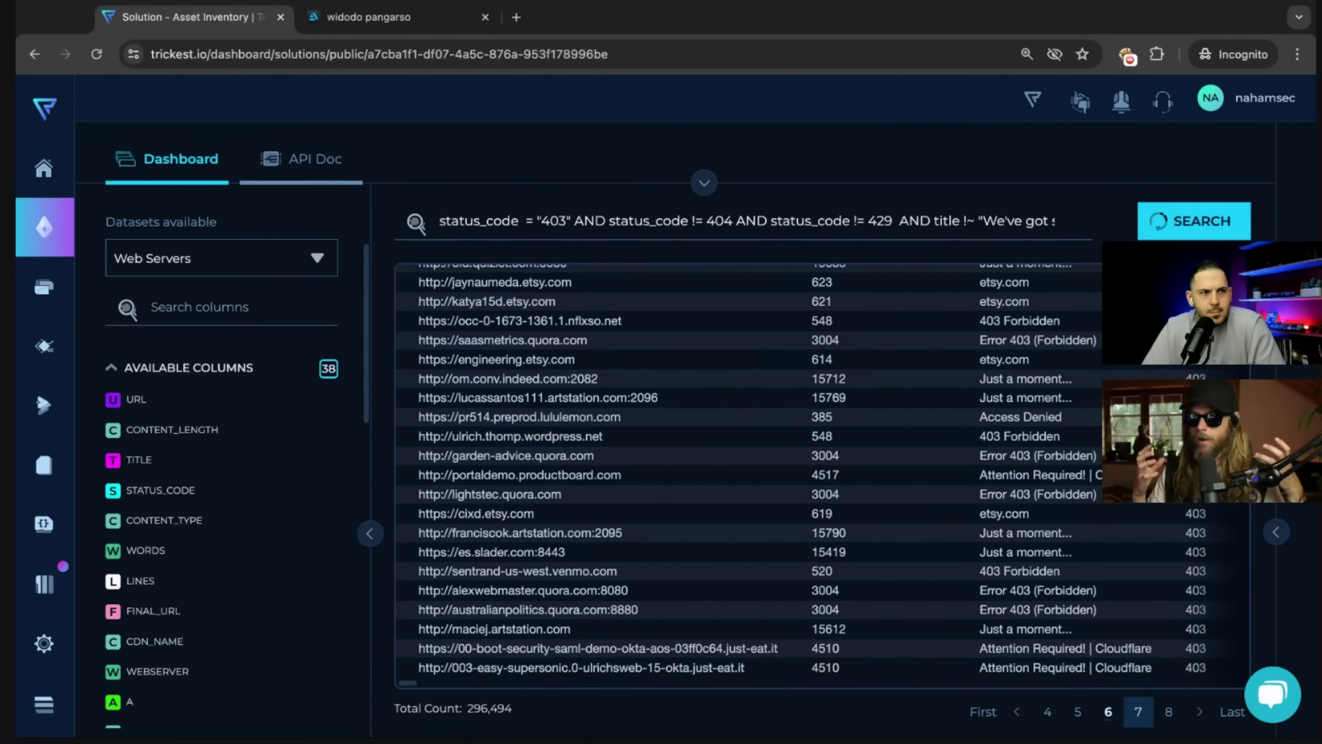
left_click(1280, 530)
left_click(966, 544)
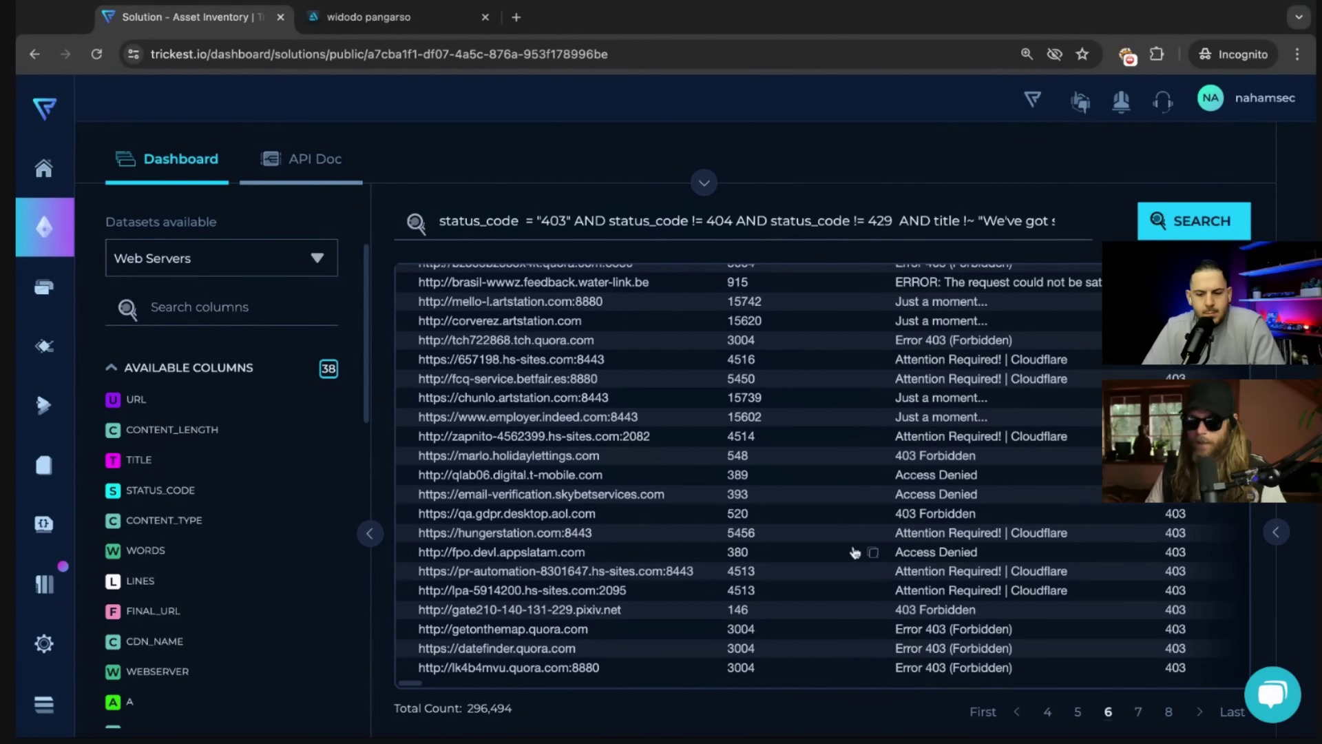
scroll(836, 557, "up", 2)
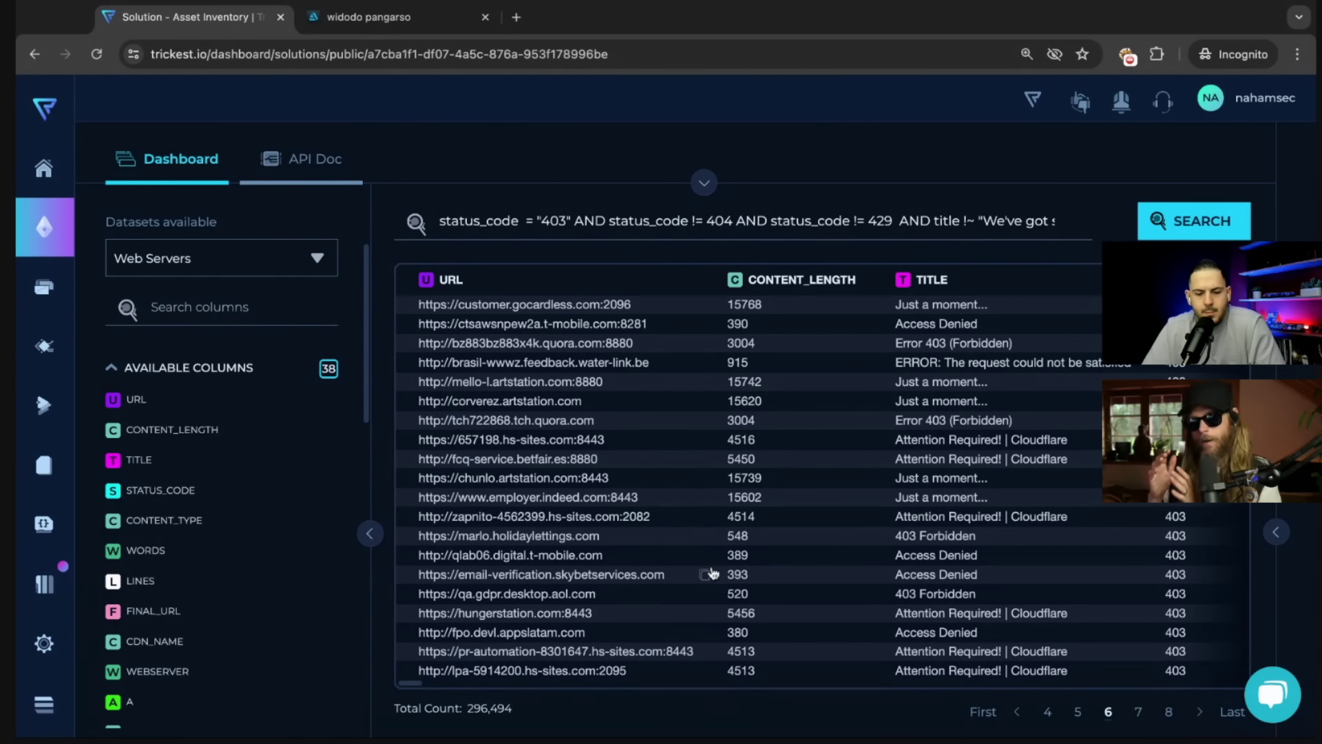
Request /adsa on fpo.devl.appslatam.com in a new tab.
left_click(709, 560)
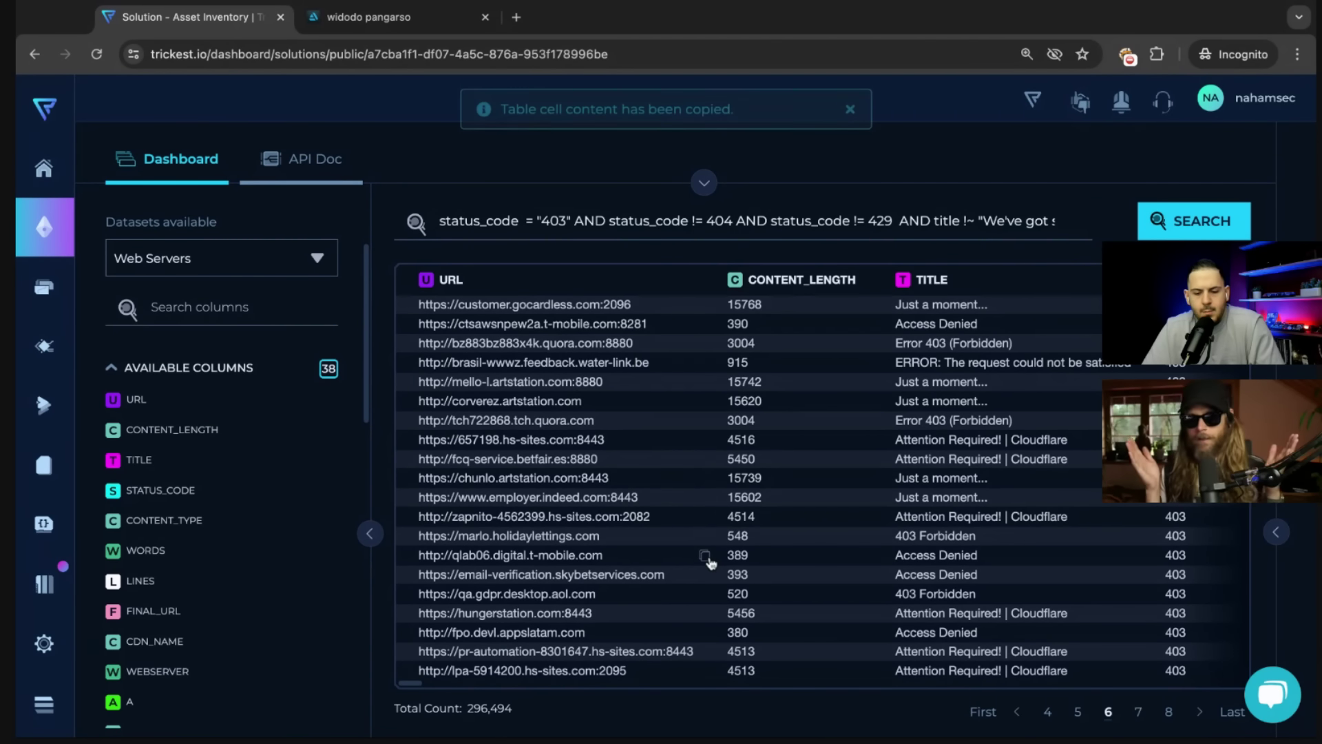
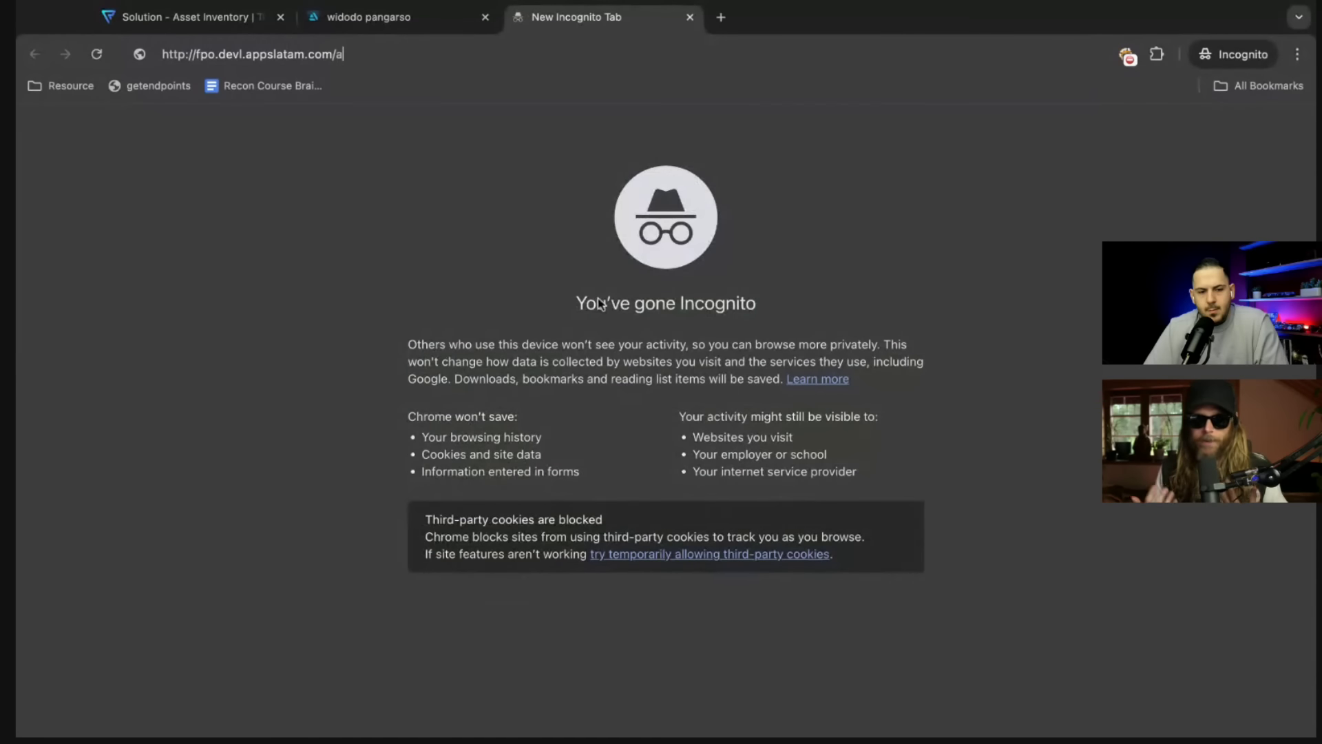
type("dsa")
key("Return")
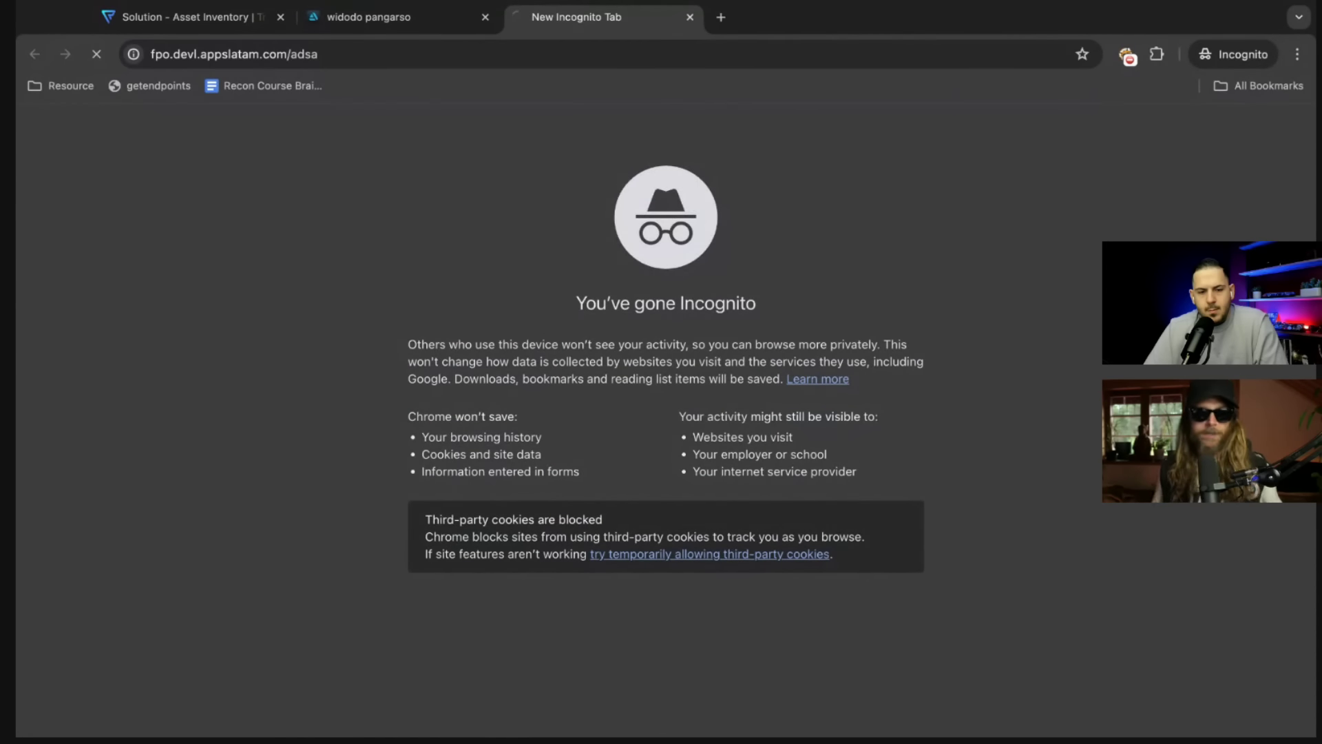
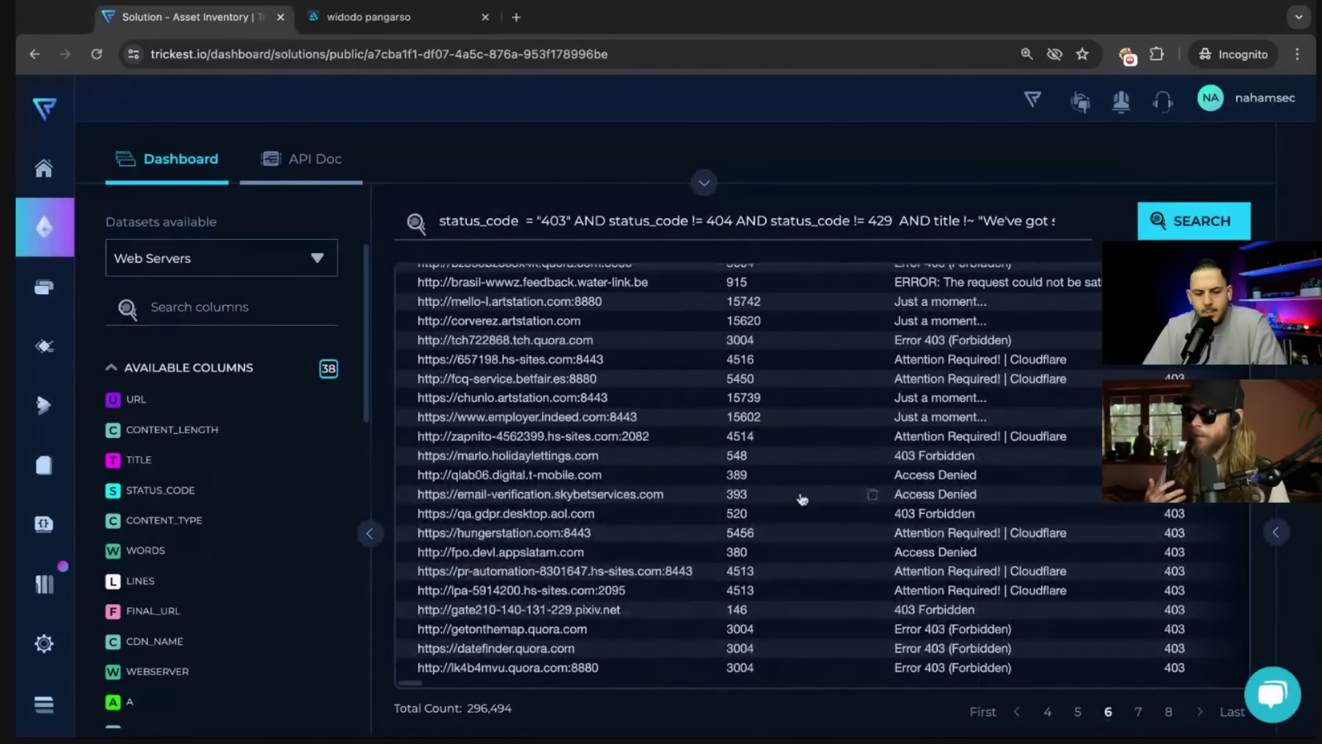
Look through the hosts and response titles on the seventh page of the inventory results.
left_click(1138, 713)
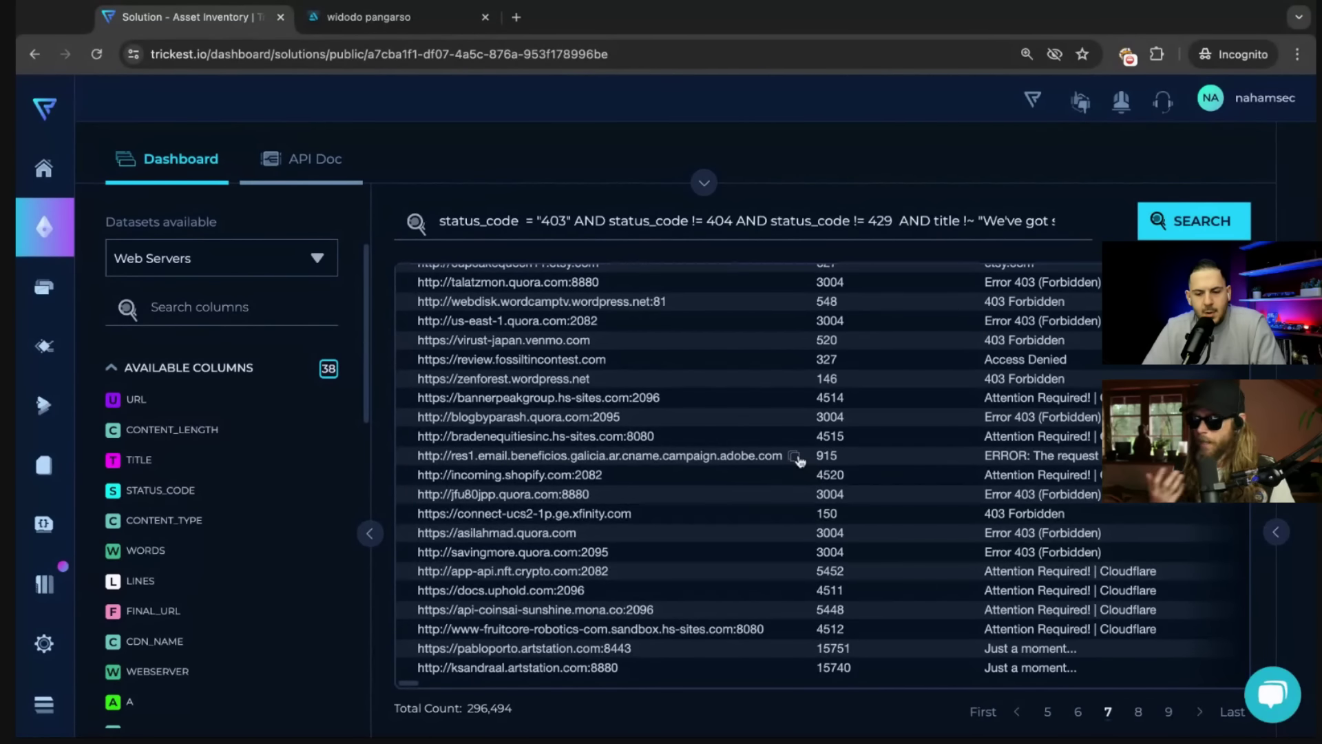
scroll(799, 460, "up", 1)
scroll(799, 460, "up", 3)
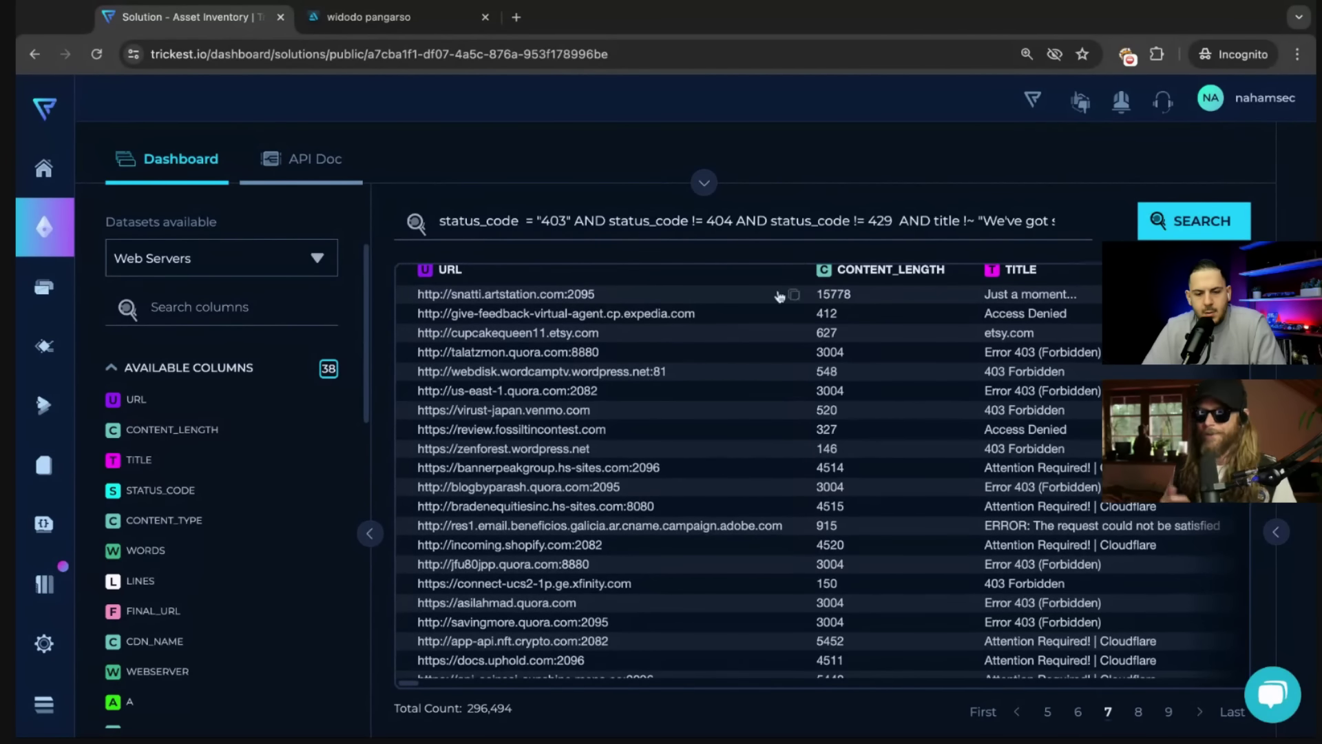
scroll(785, 441, "down", 4)
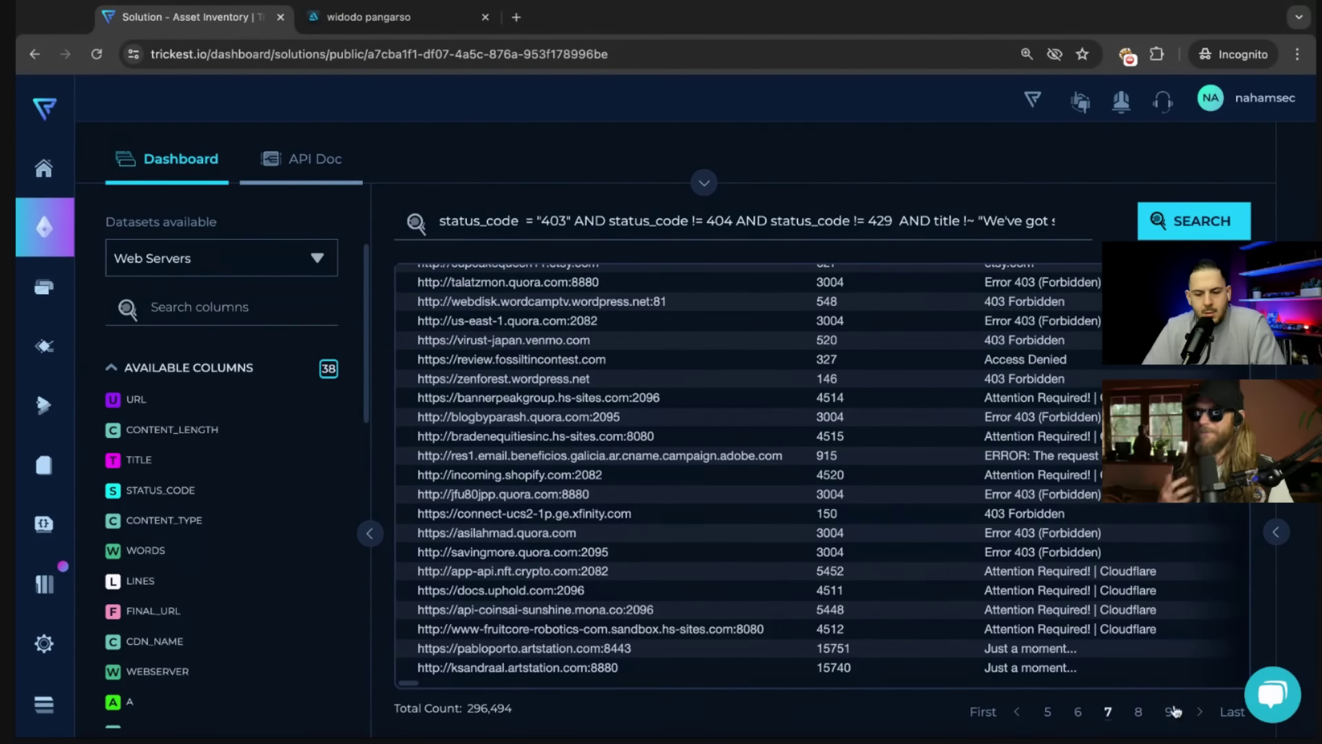
Open harbor.men.mi.com from the eighth results page in a new tab and close that tab again.
left_click(1139, 715)
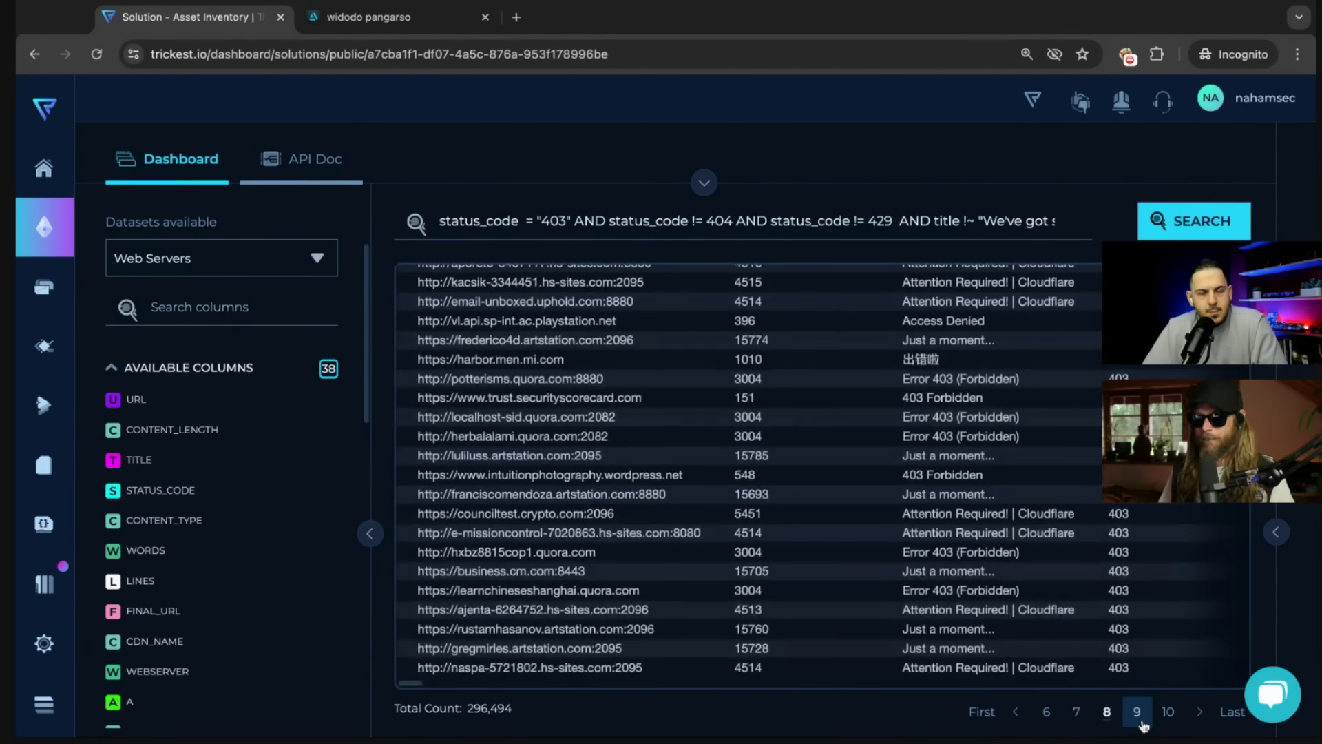
left_click(710, 362)
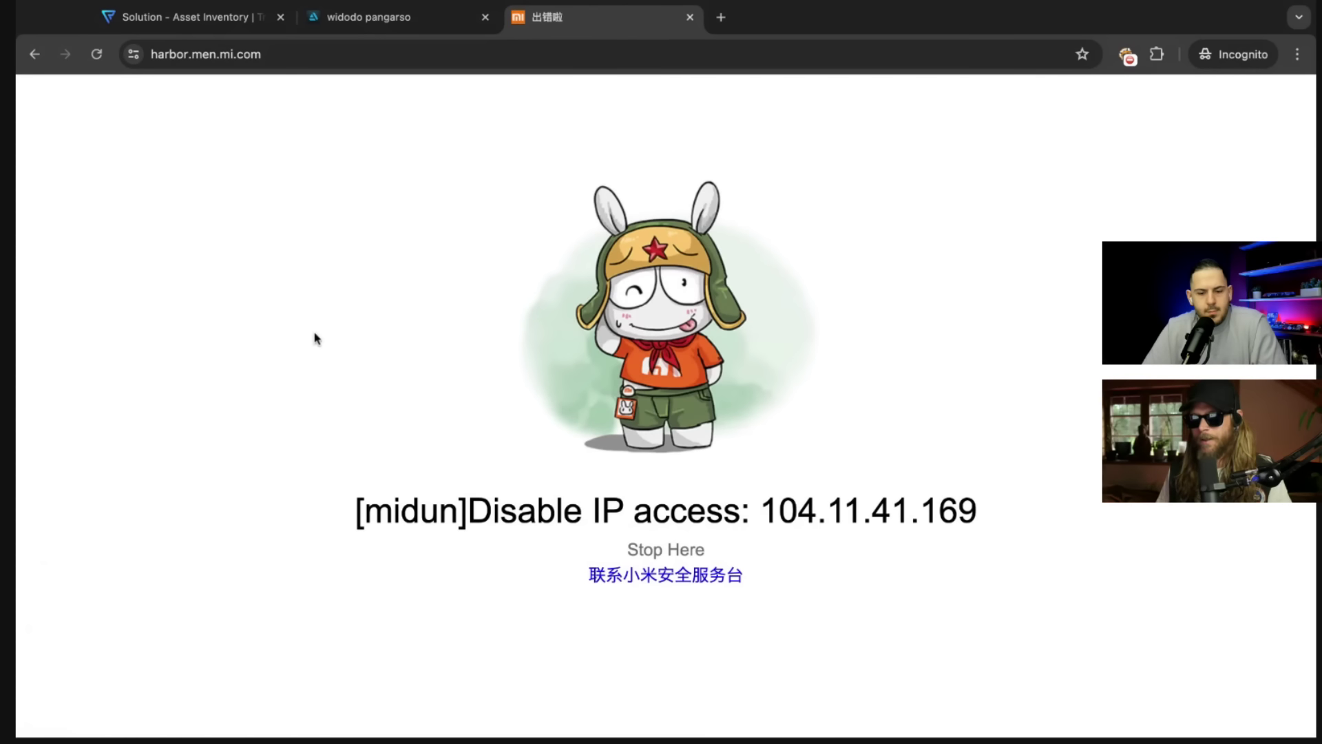
key("ctrl+w")
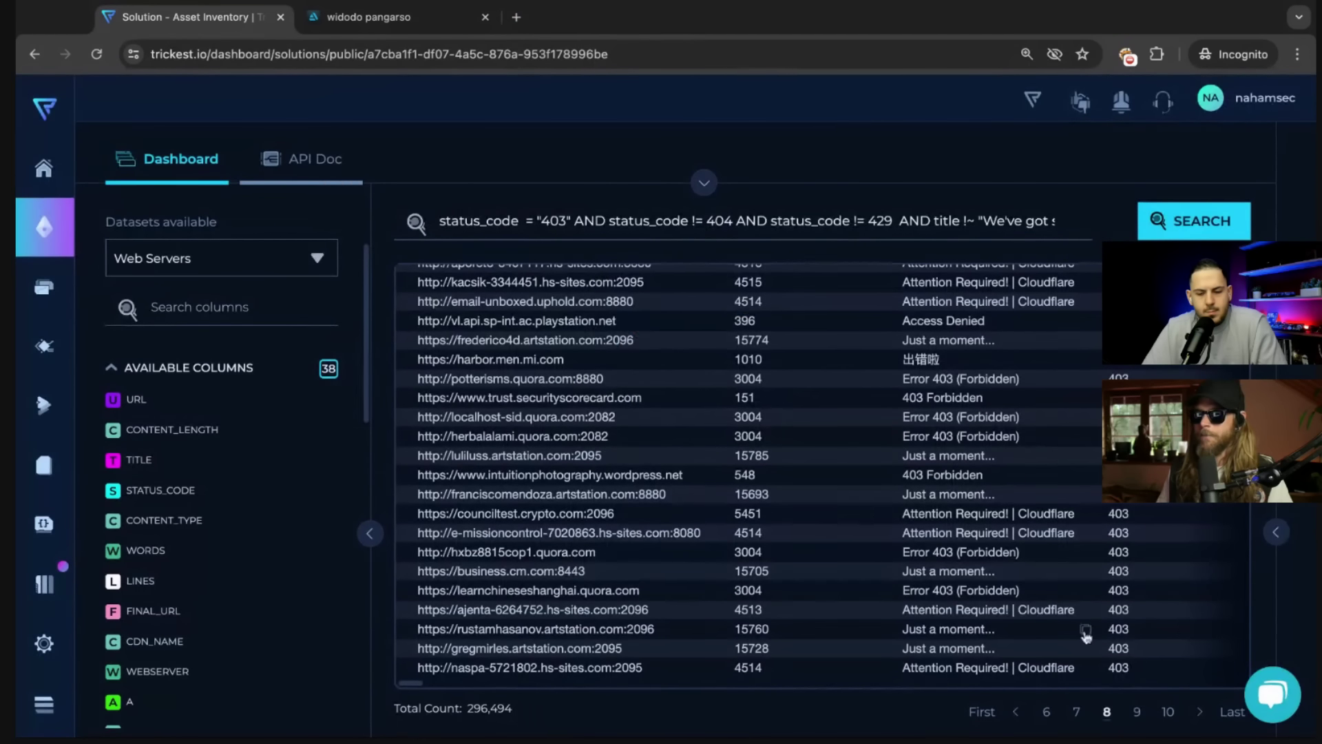
Browse the ninth through eleventh results pages, comparing host names, content lengths and titles.
left_click(1138, 723)
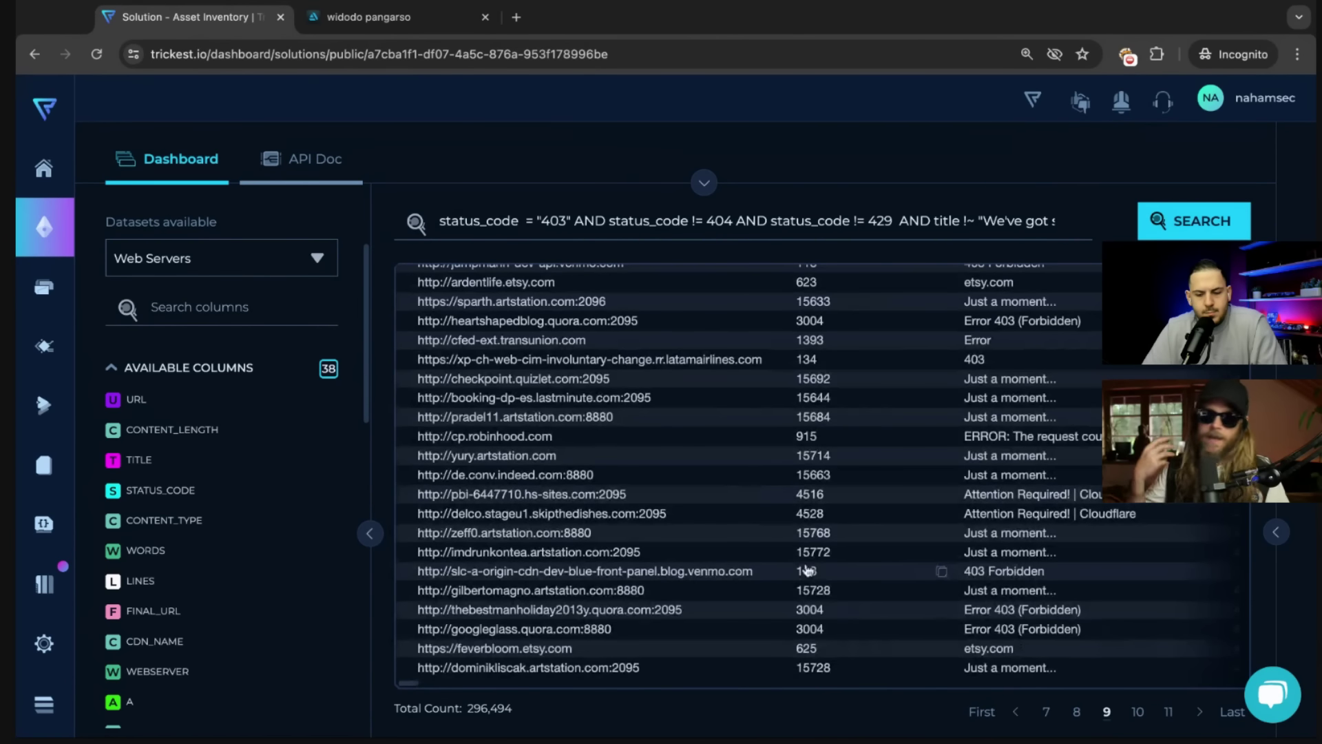
scroll(777, 605, "up", 2)
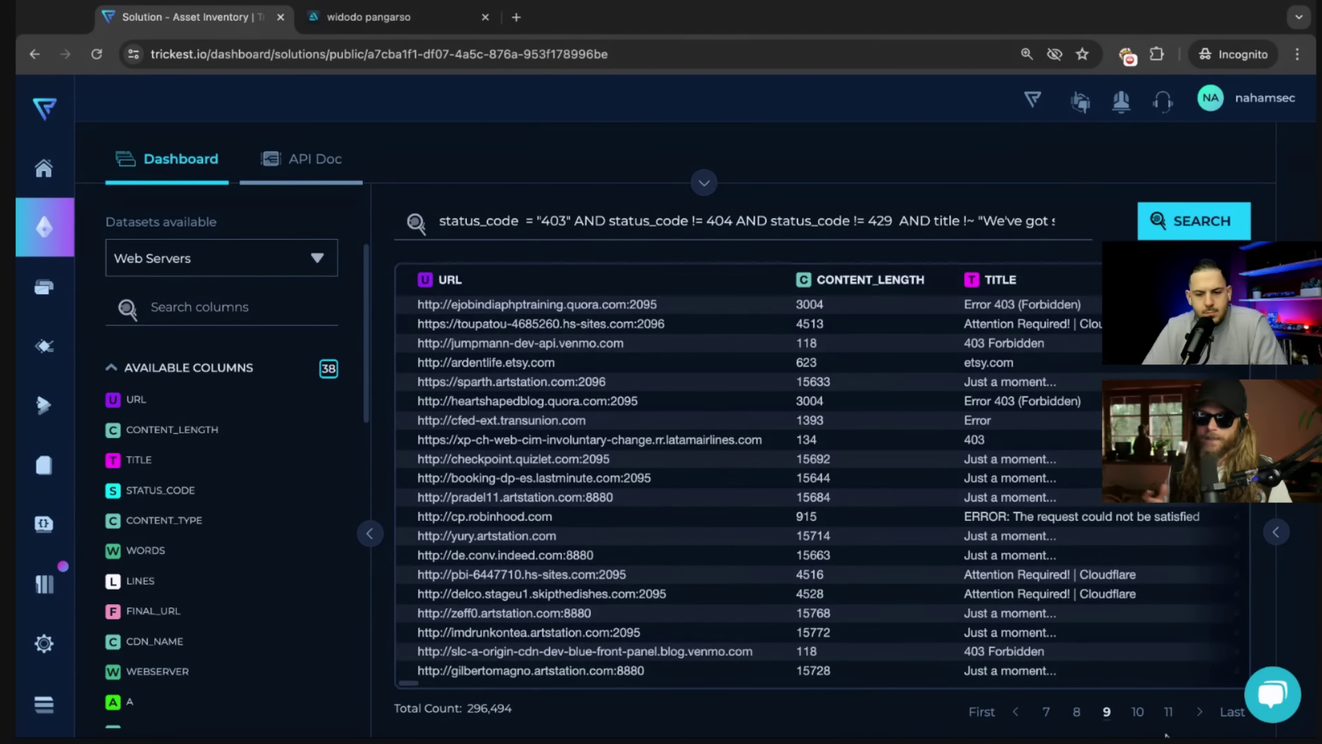
left_click(1136, 713)
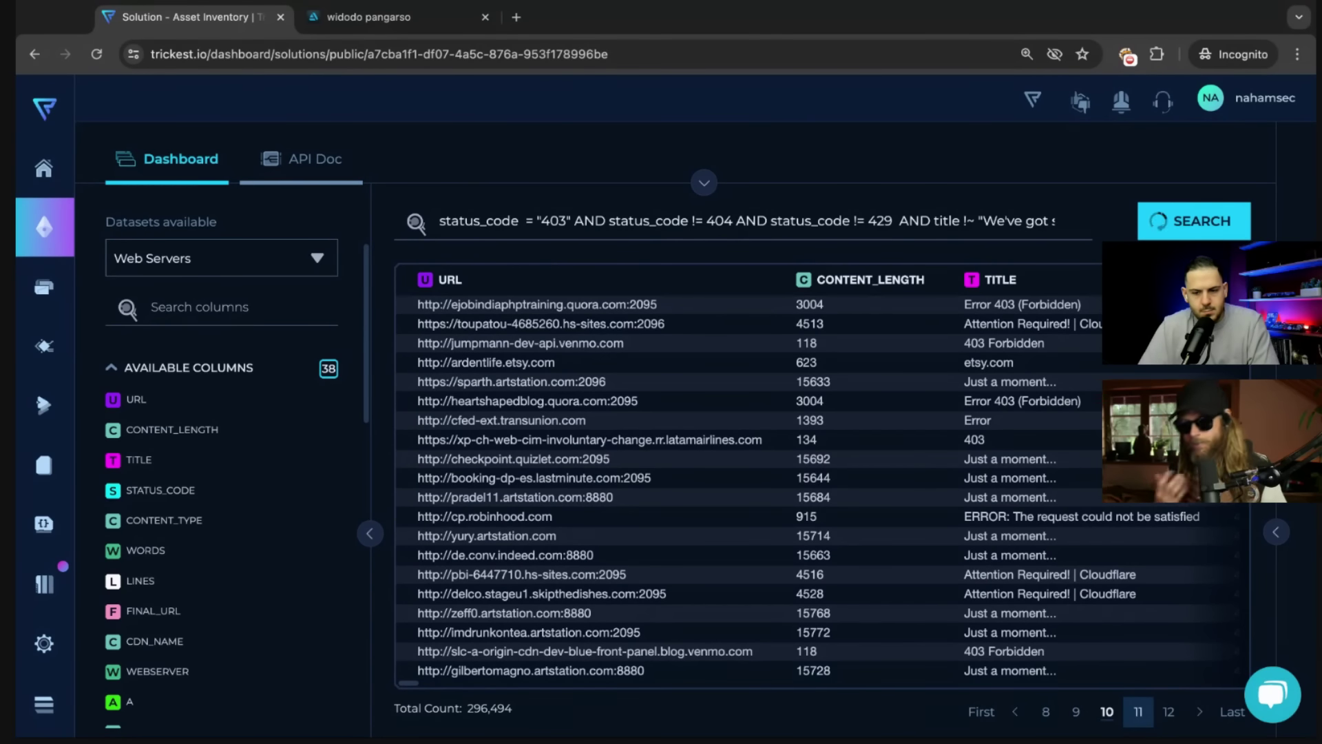
left_click(1138, 711)
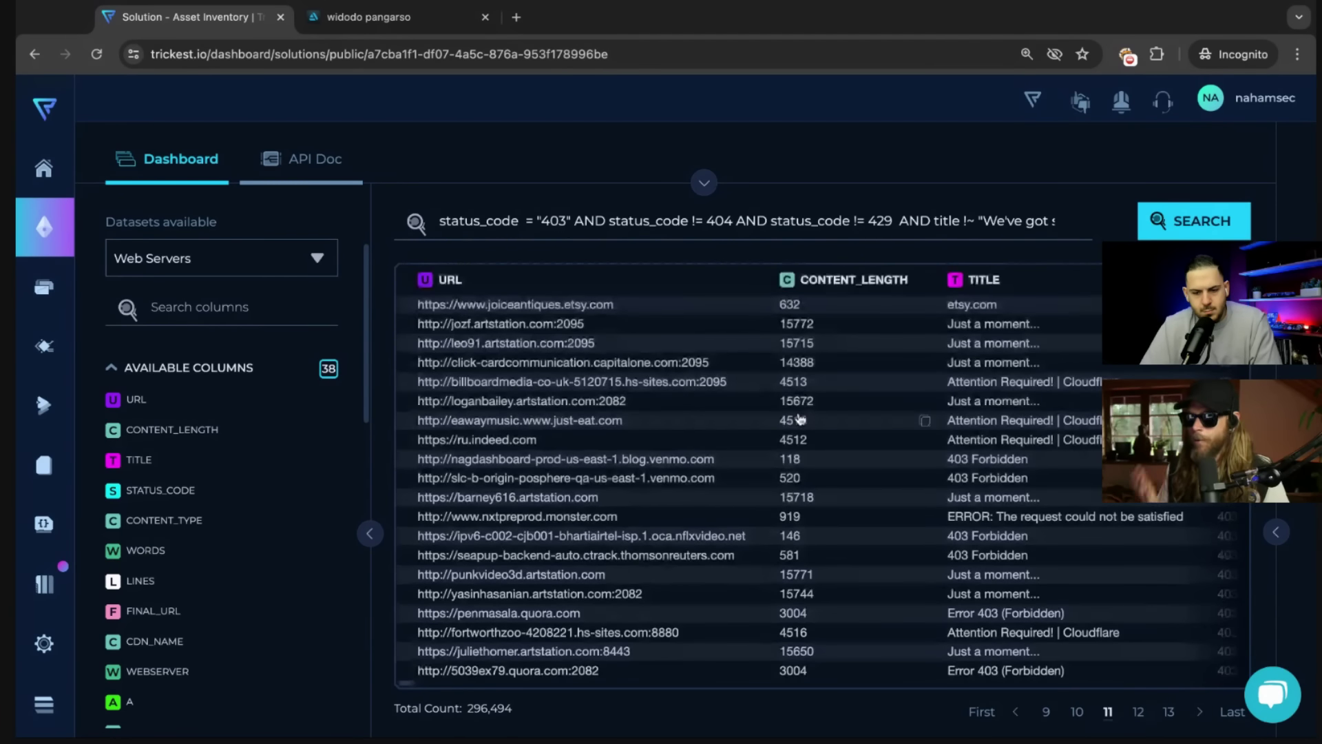
scroll(798, 420, "down", 1)
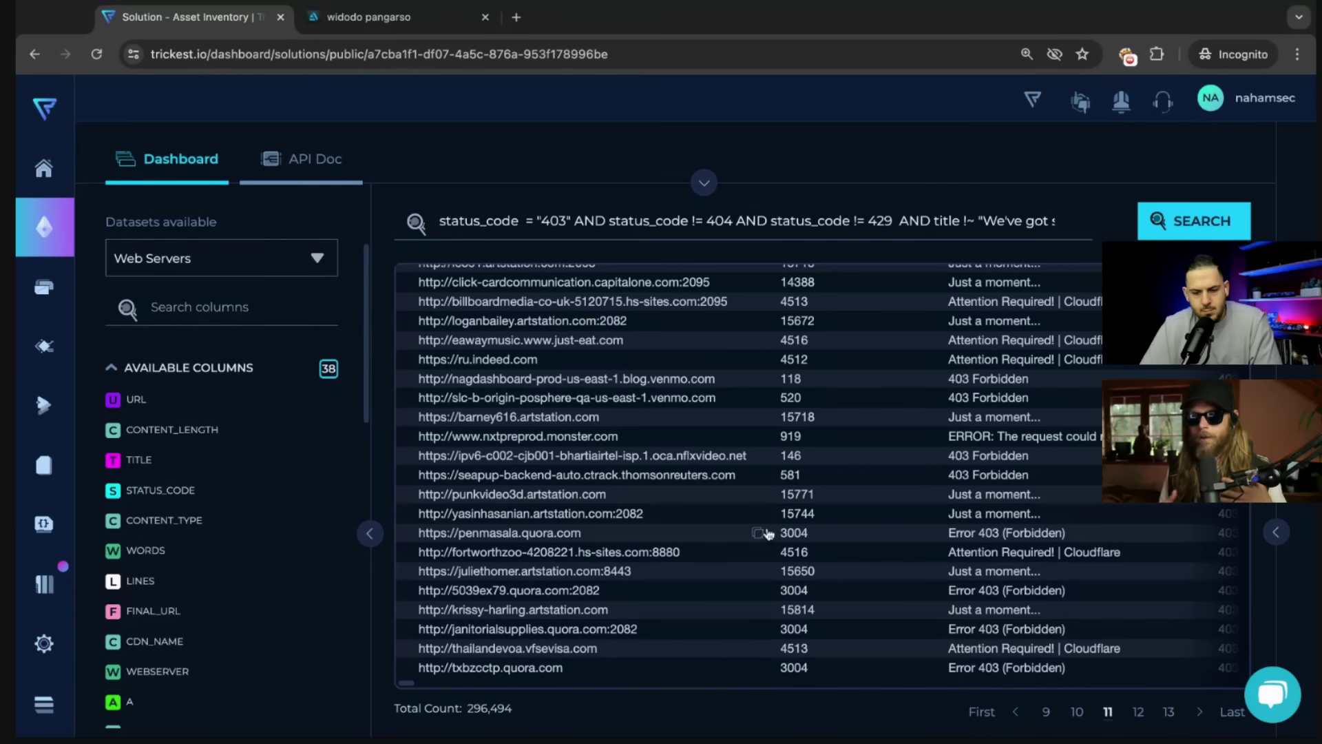
scroll(785, 467, "up", 2)
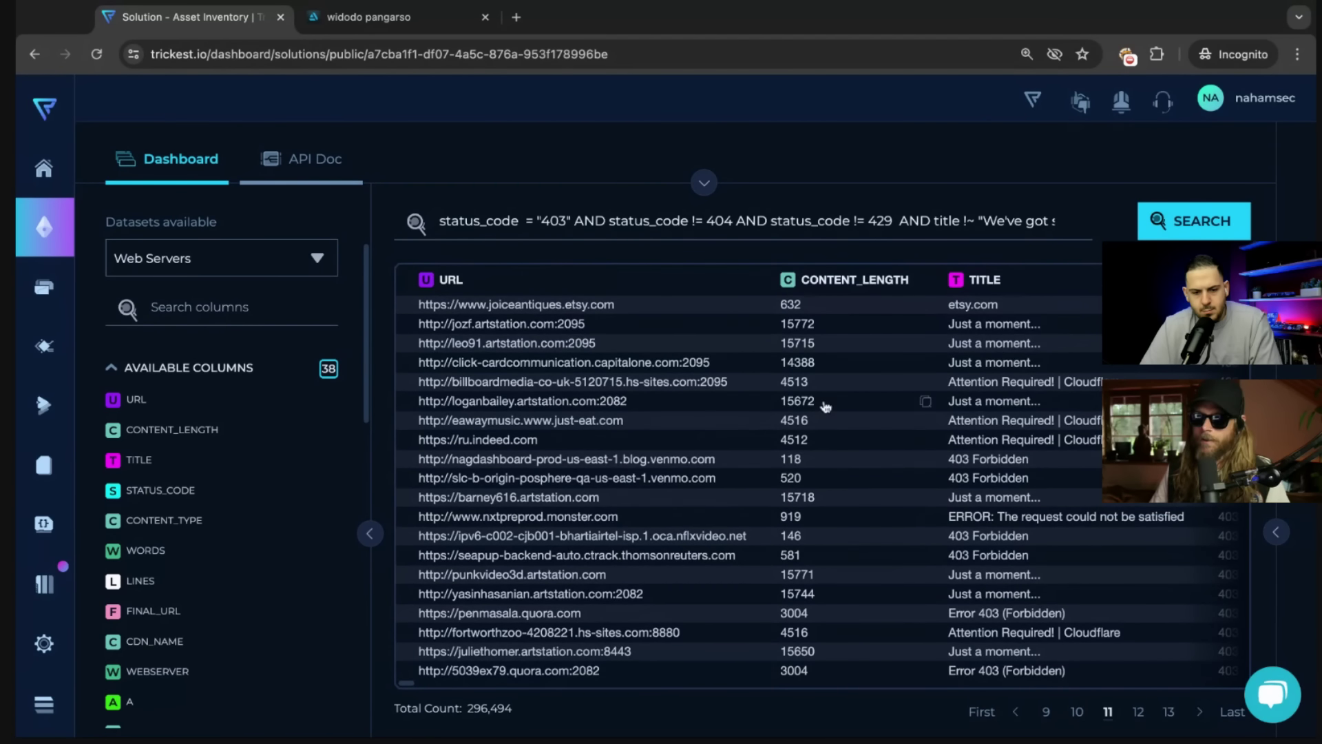
double_click(559, 222)
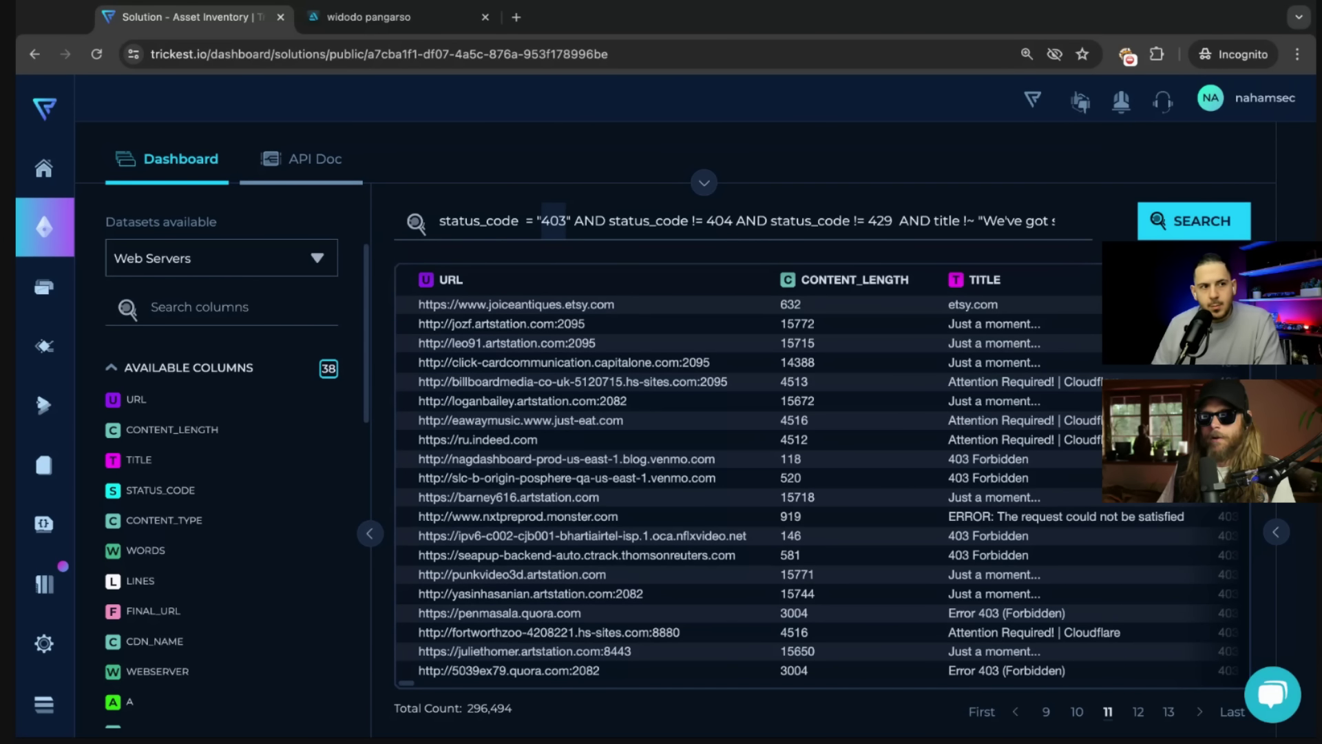
left_click(536, 220)
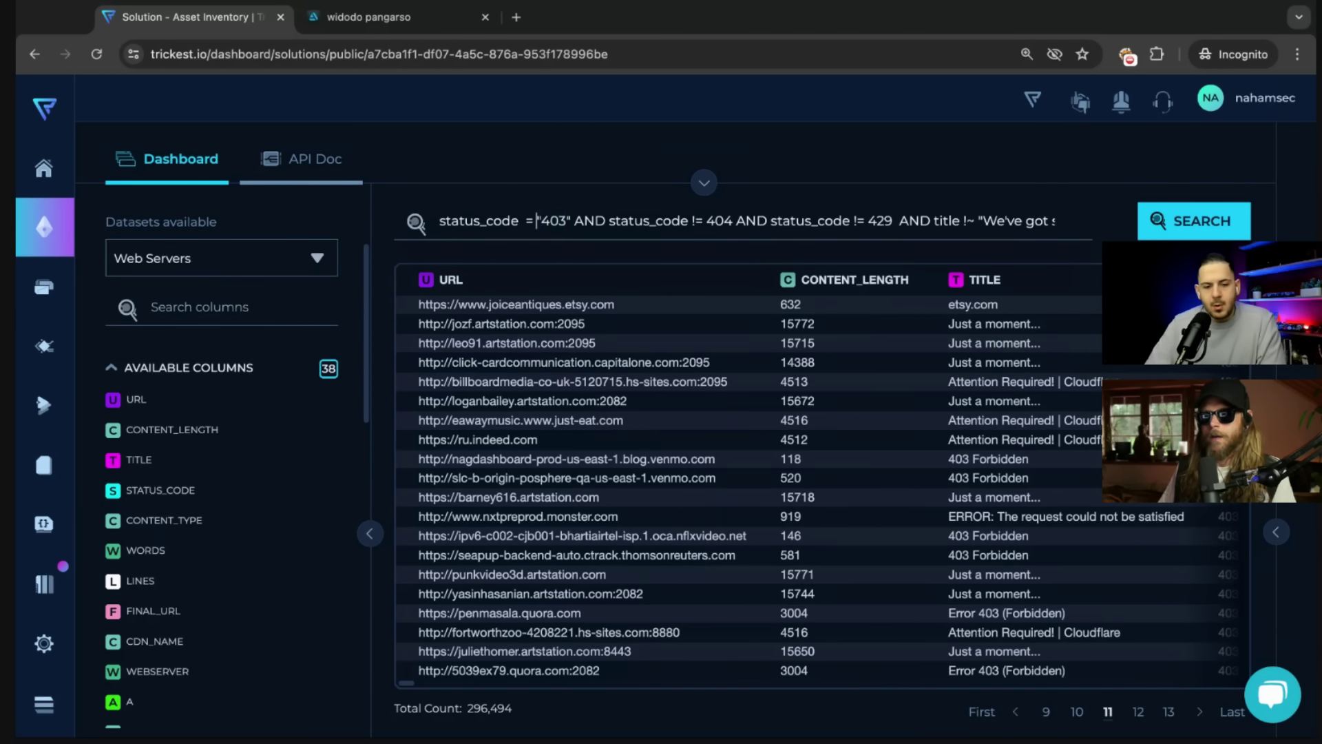
key("BackSpace")
key("BackSpace")
type(">")
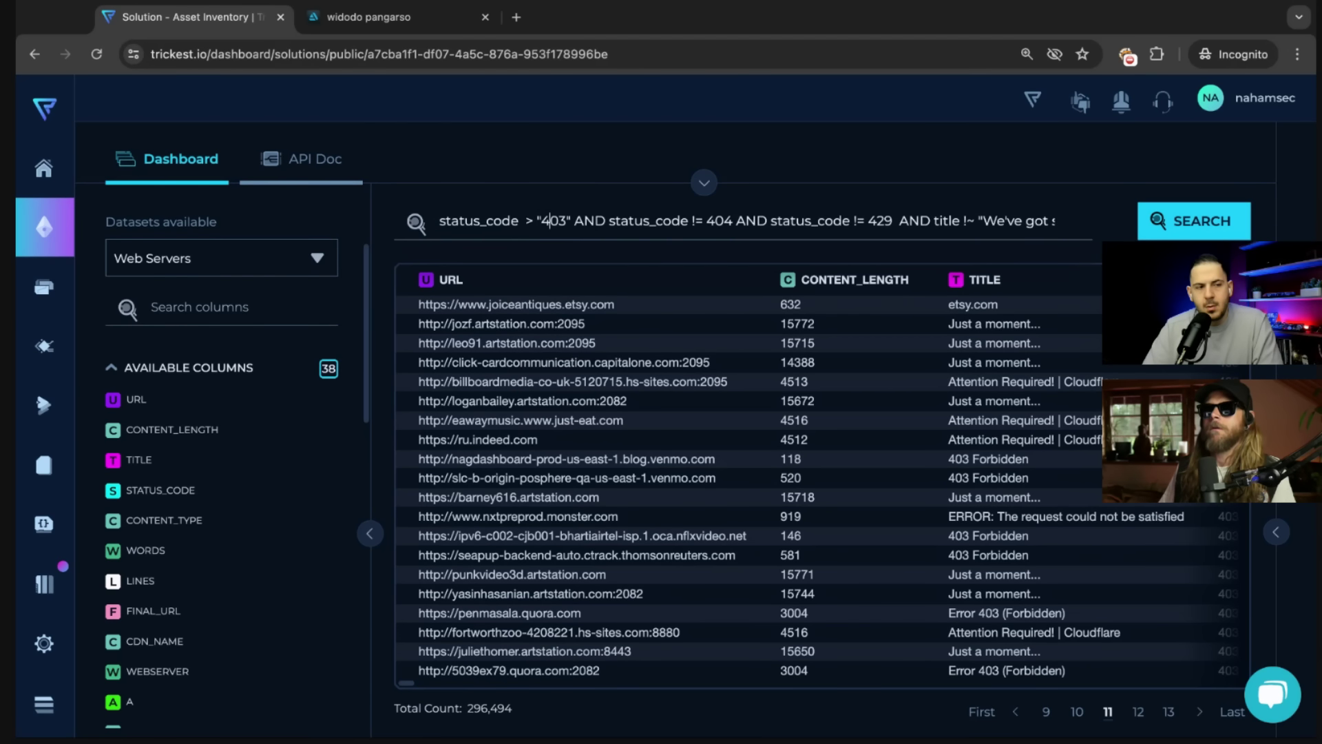
key("BackSpace")
key("BackSpace")
key("BackSpace")
type("30")
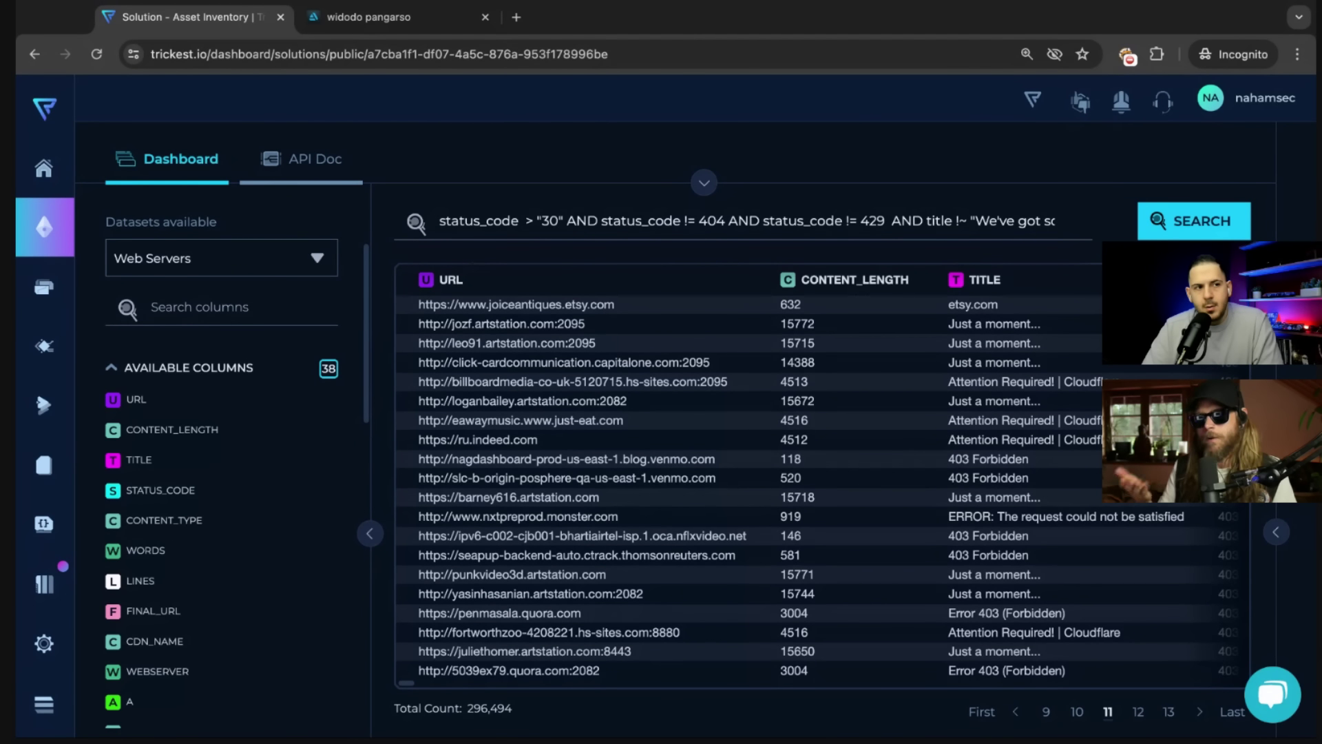
key("super+z")
key("super+z")
key("super+z")
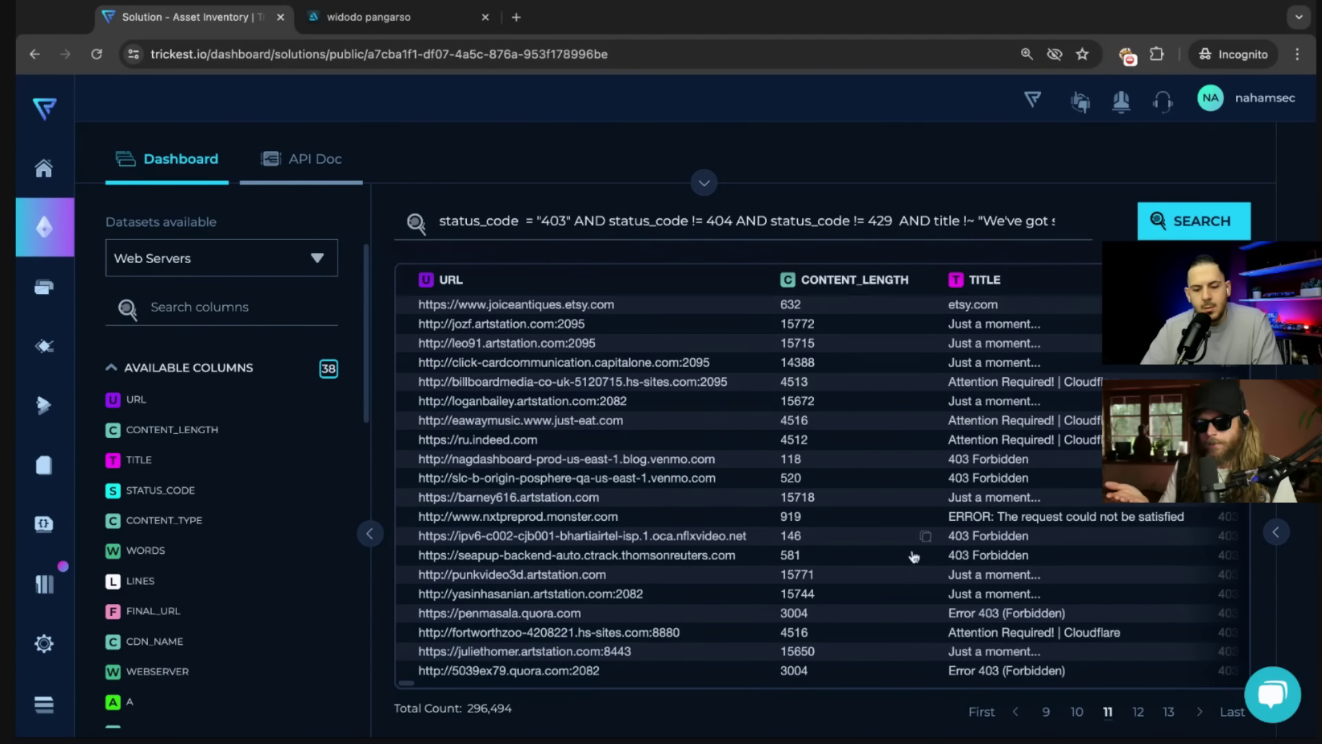
Try to advance to the next results page, reopen the public Asset Inventory and load its Web Servers dataset.
left_click(1144, 723)
left_click(1139, 713)
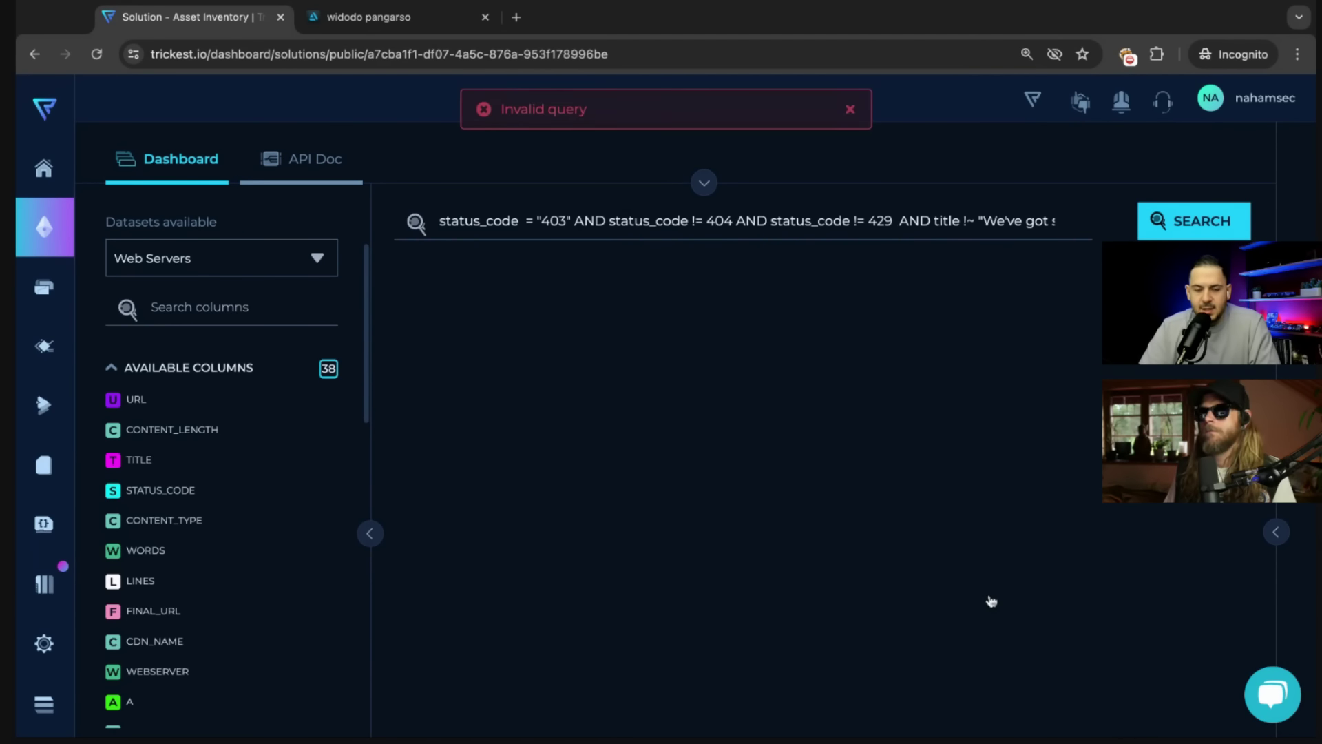
left_click(34, 54)
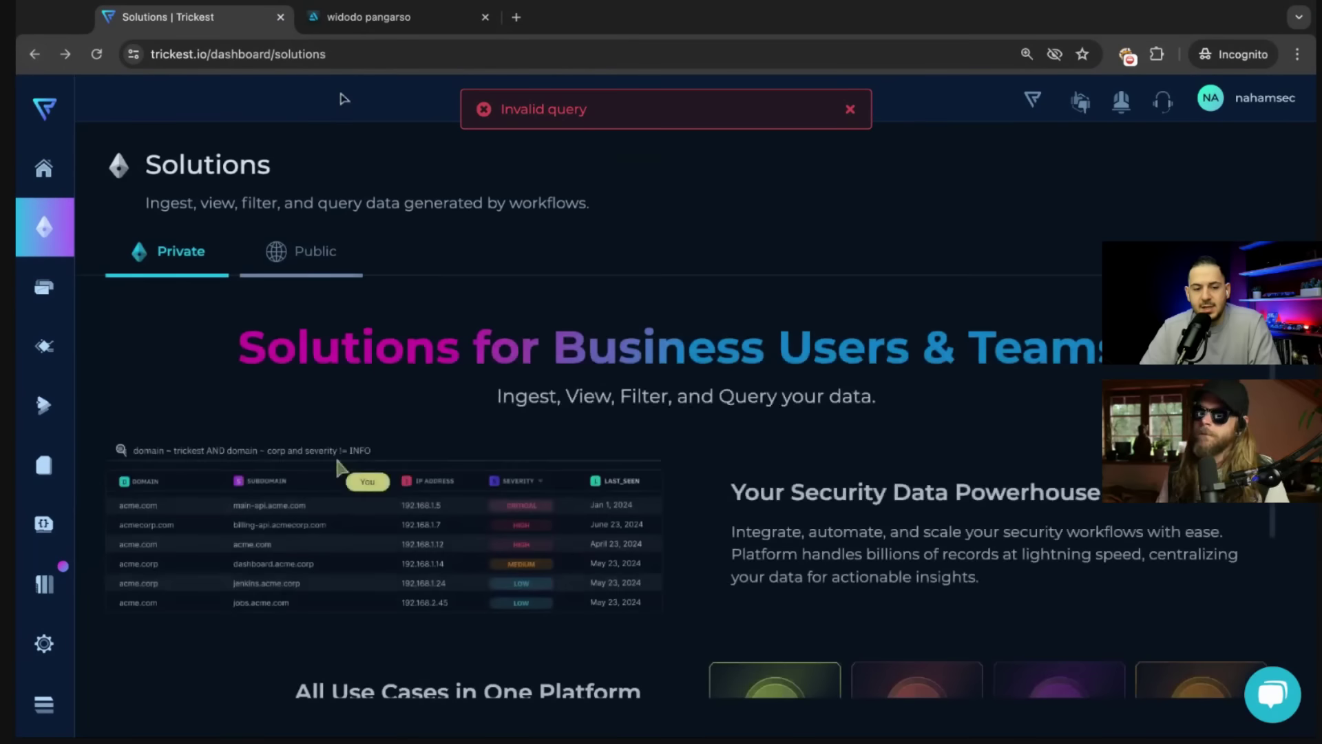
left_click(251, 264)
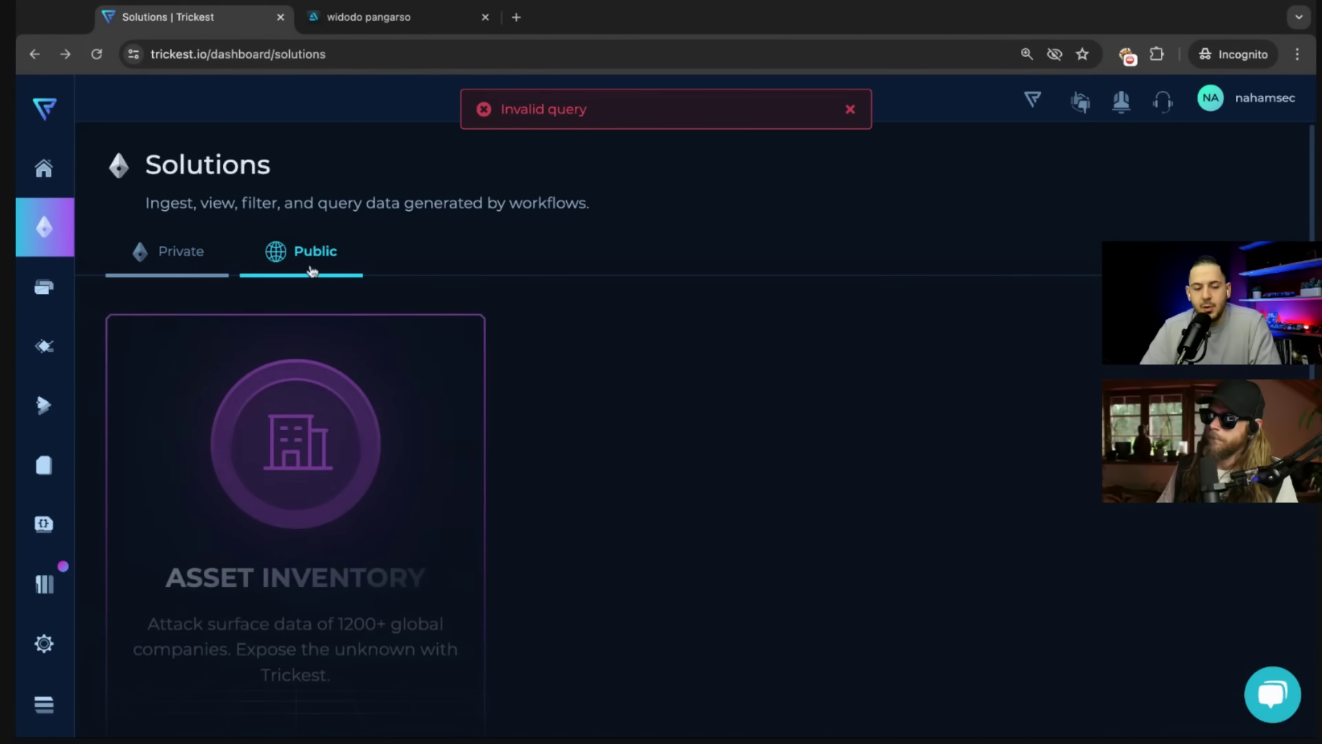
left_click(242, 408)
left_click(227, 261)
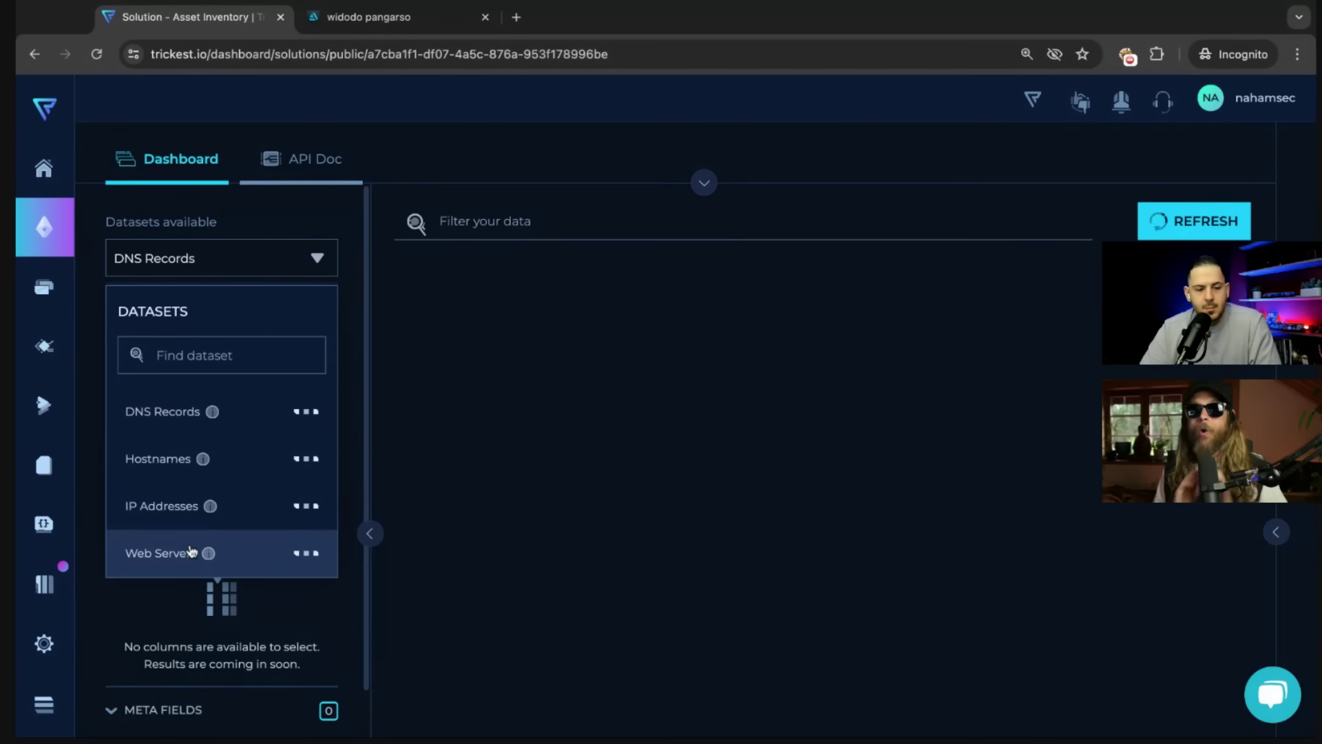
left_click(191, 550)
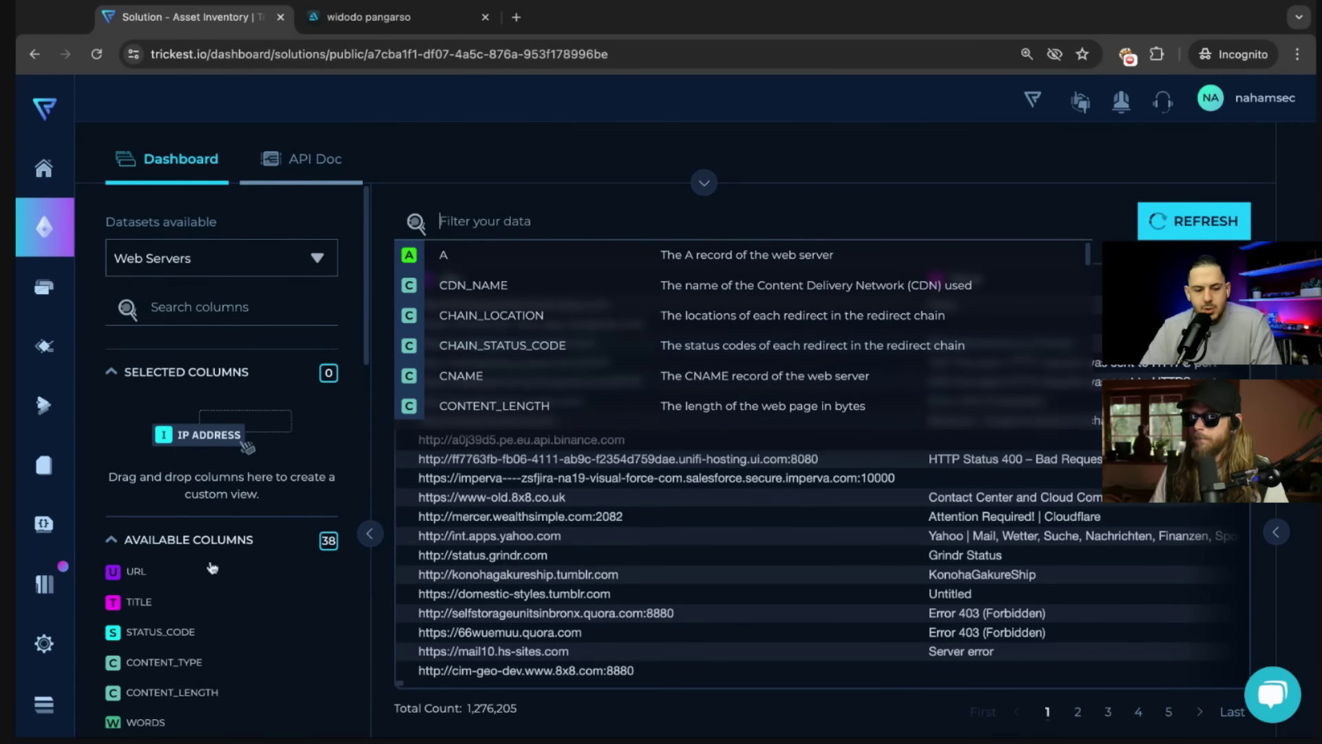
Filter the Web Servers dataset with status_code > 300 and status_code < 400.
type("stat")
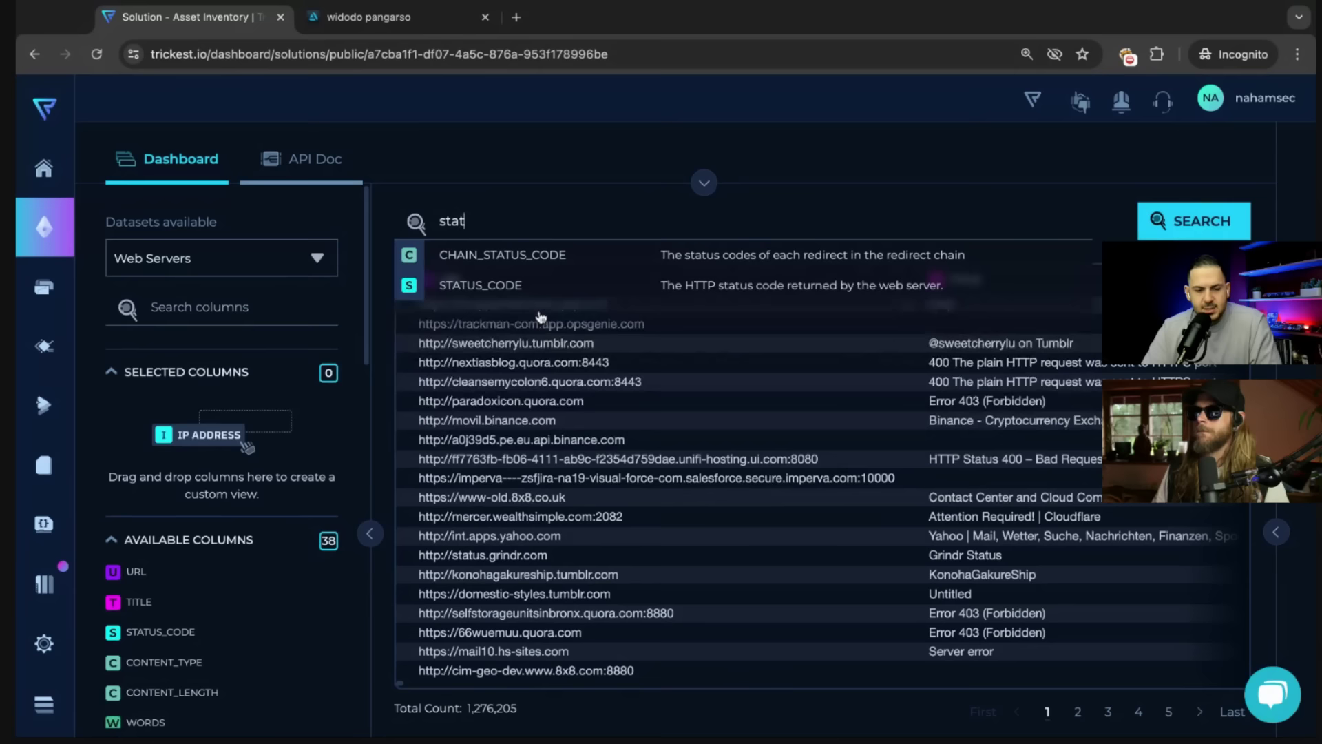
left_click(527, 287)
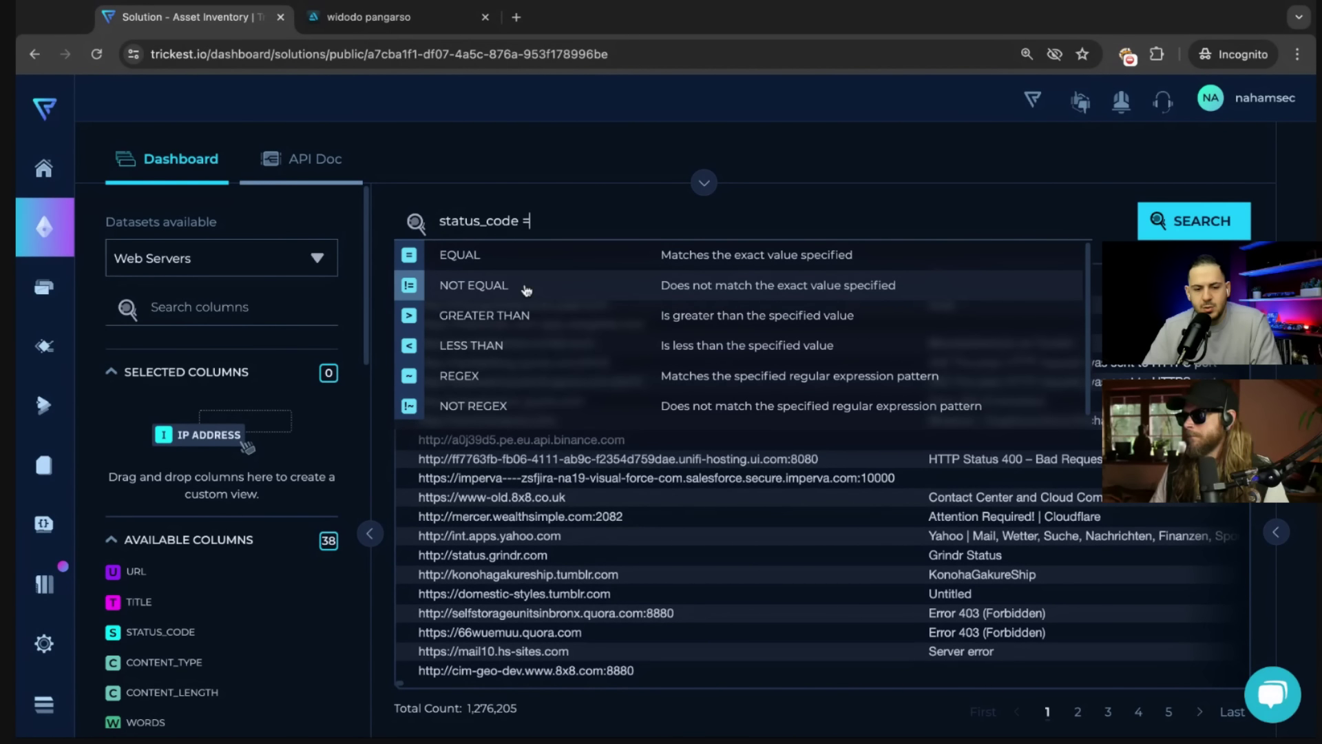
type(">")
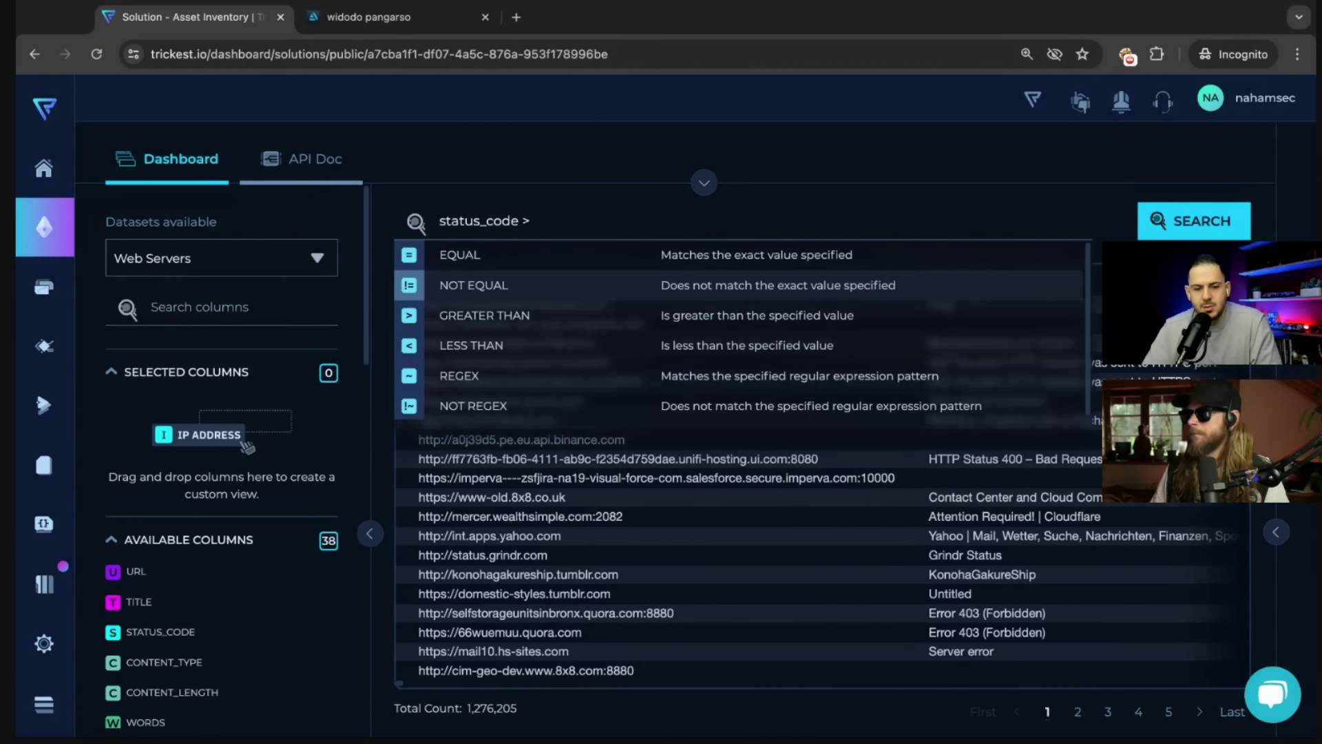
type(" 300 and st")
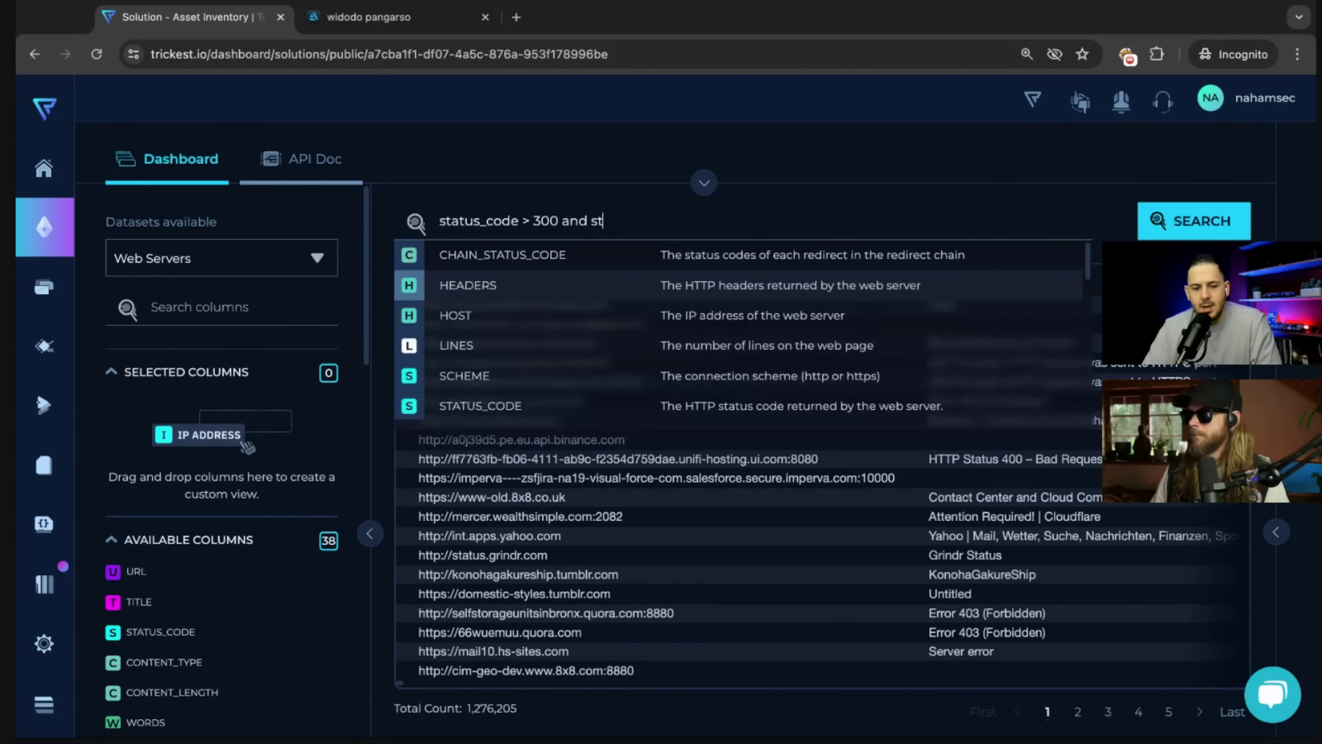
type("atus_code <")
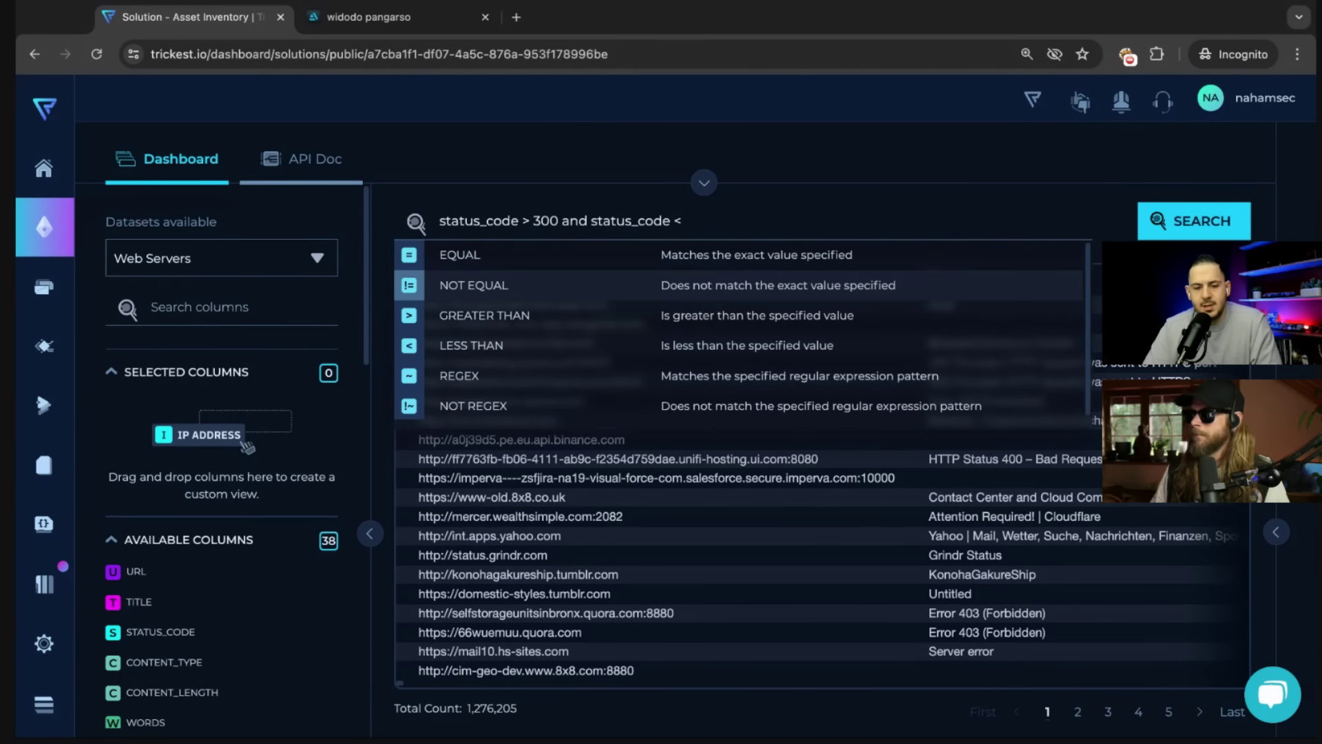
type(" 400")
key("Return")
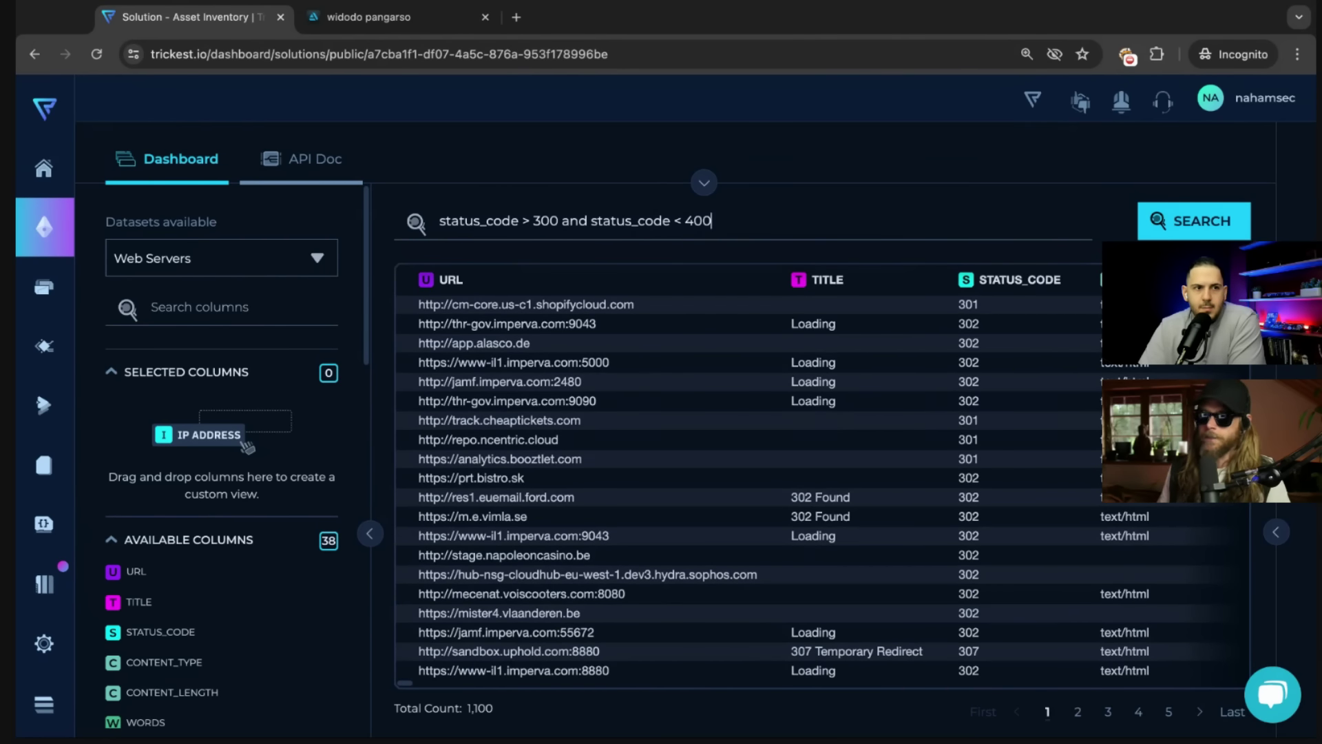
Sort the filtered redirect responses by CONTENT_LENGTH in descending order.
scroll(822, 475, "right", 2)
scroll(823, 475, "left", 1)
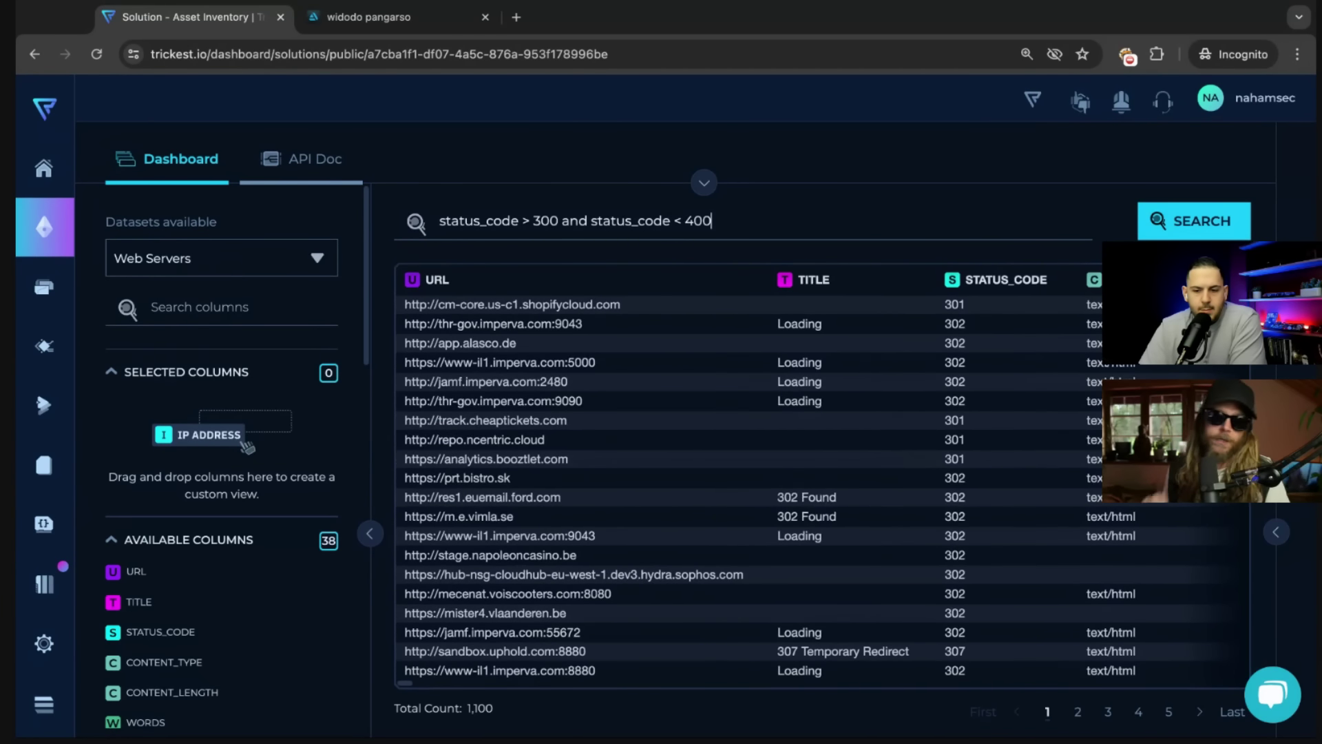
scroll(819, 475, "right", 5)
scroll(819, 475, "left", 5)
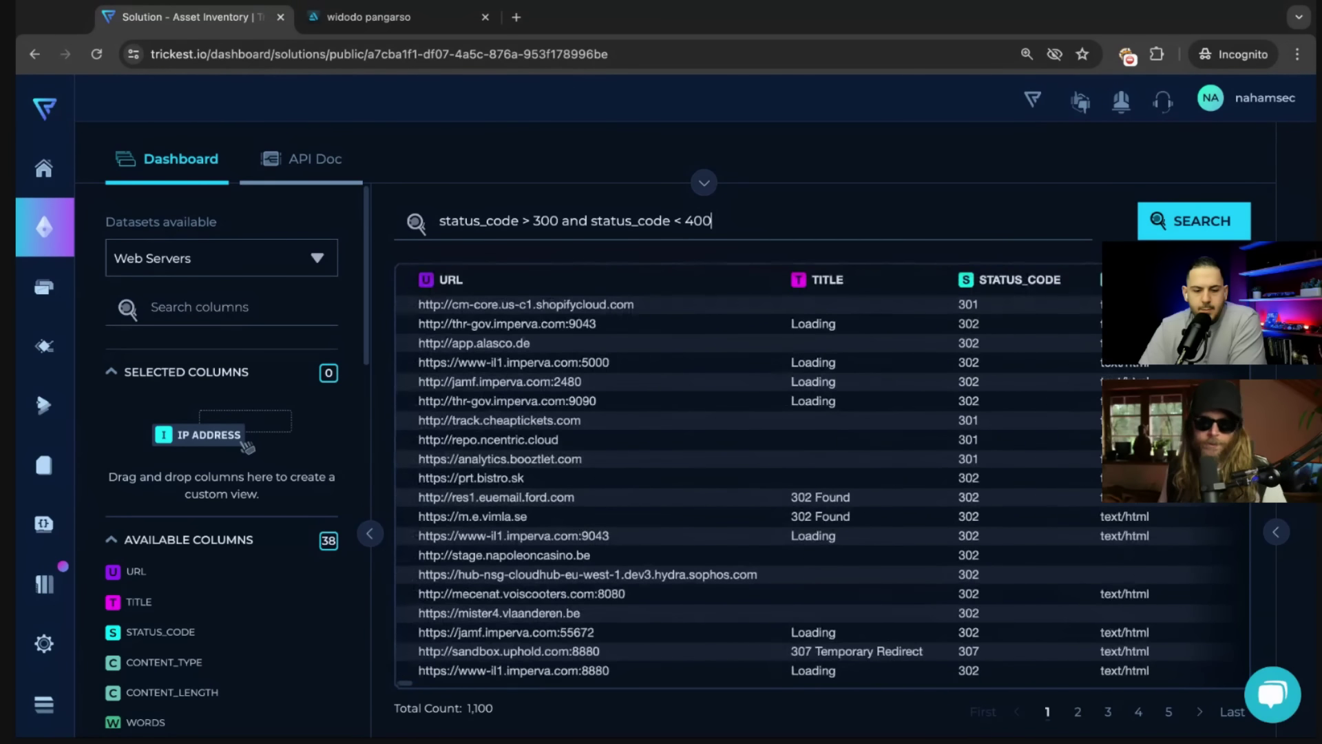
scroll(811, 445, "right", 6)
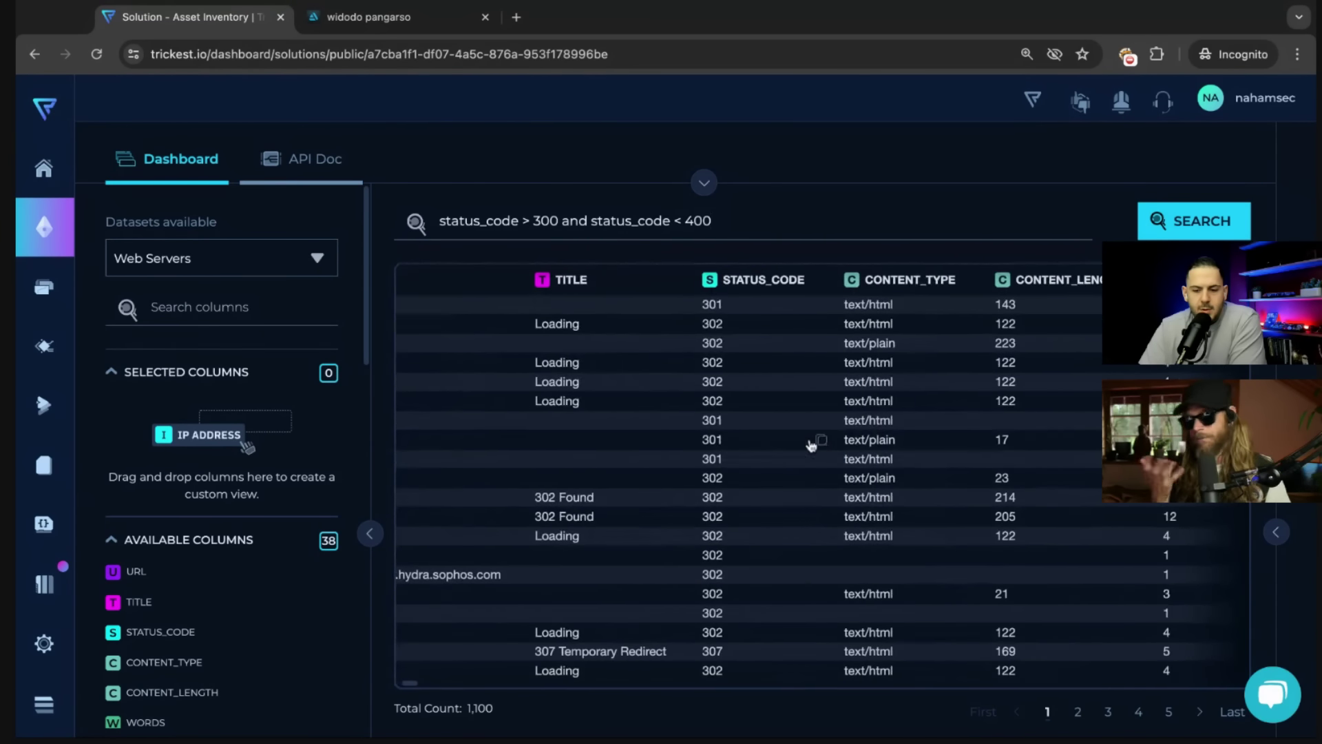
left_click(874, 288)
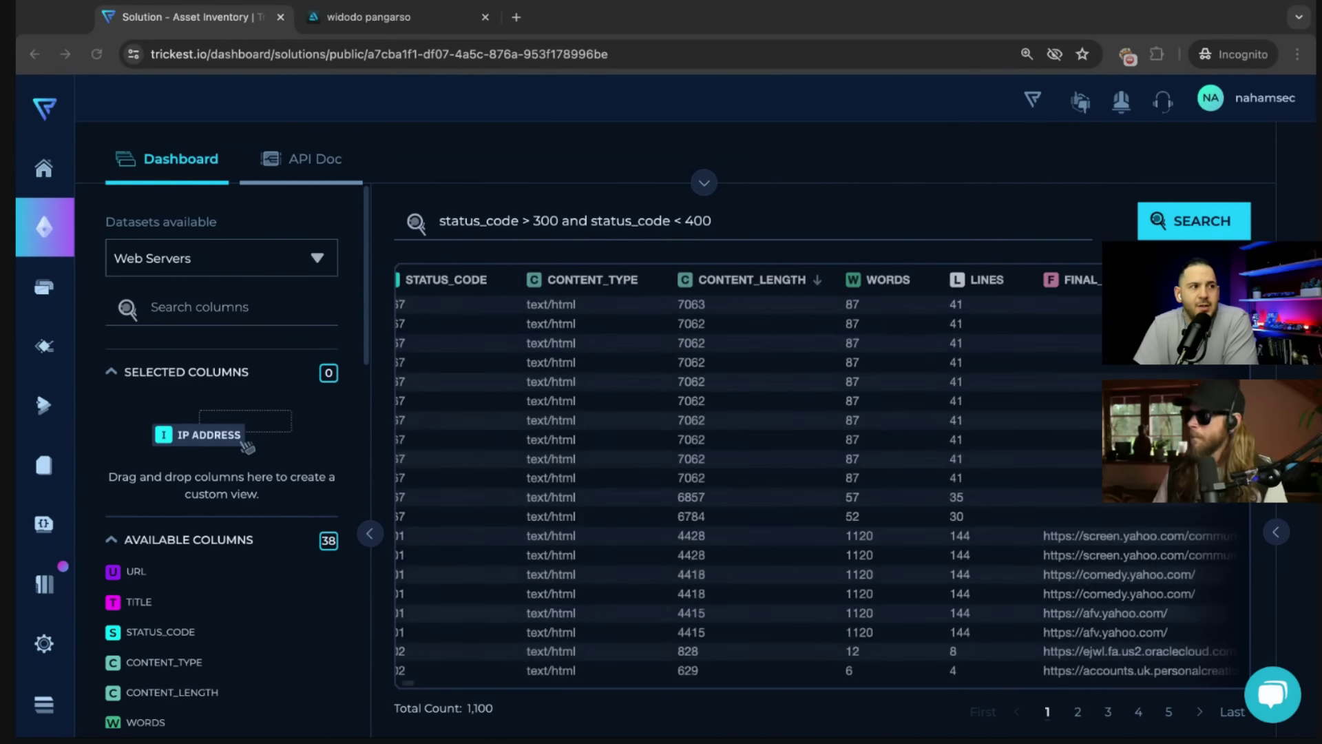
Compare the URLs, titles, status codes and final URLs of the redirect responses with the largest content lengths.
scroll(869, 484, "left", 5)
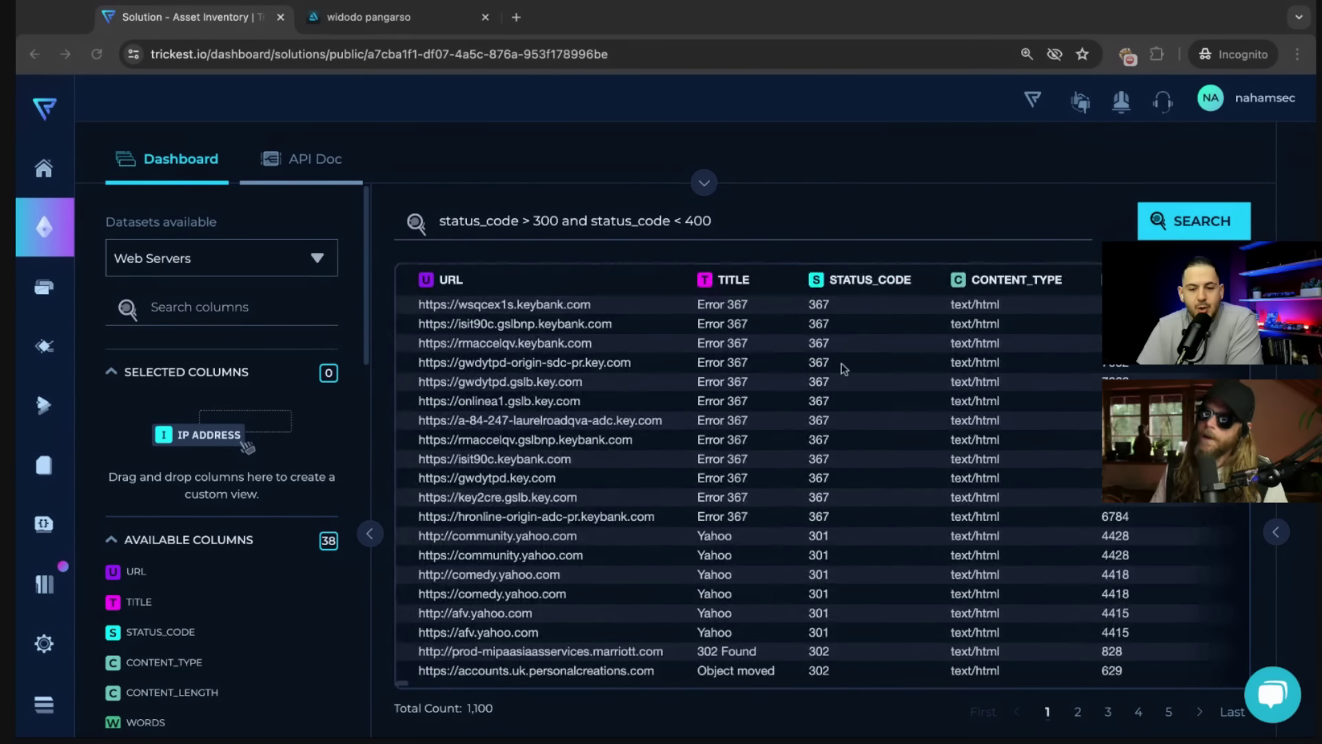
scroll(840, 369, "right", 5)
scroll(840, 368, "right", 2)
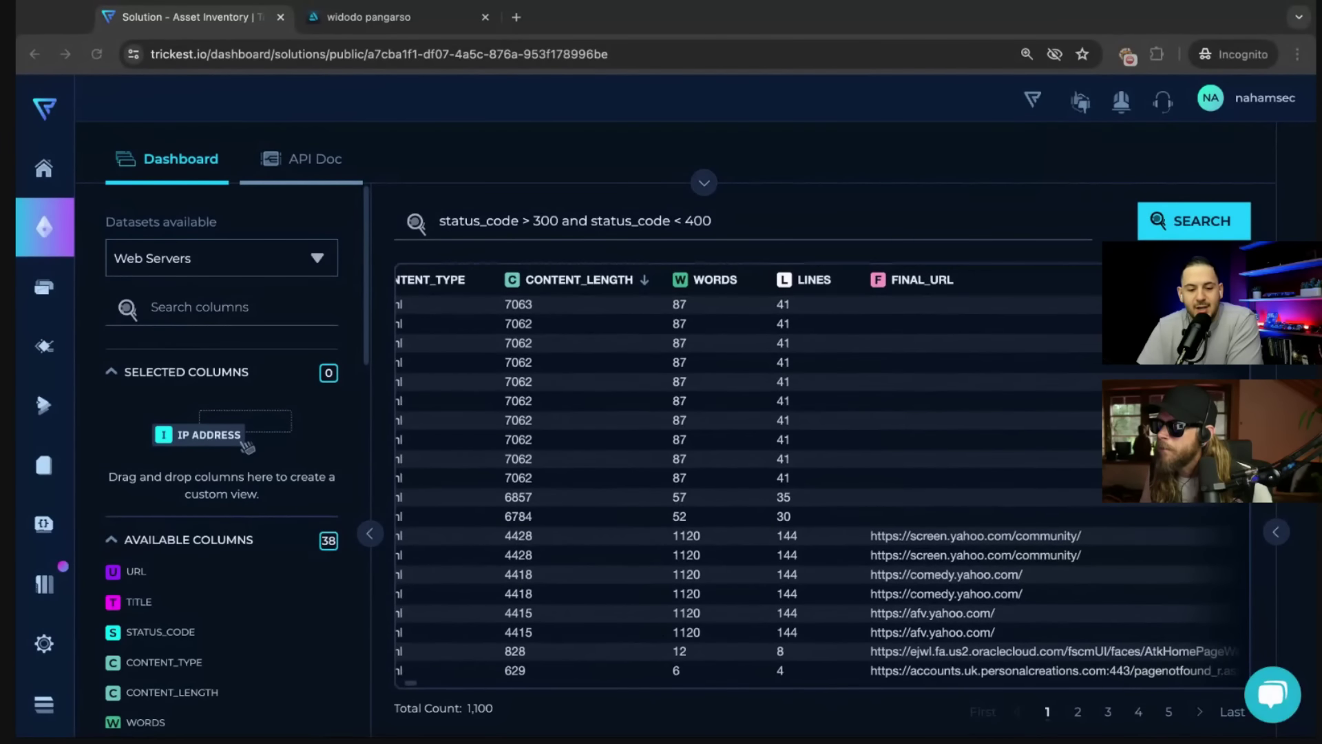
scroll(841, 368, "left", 7)
scroll(642, 584, "down", 2)
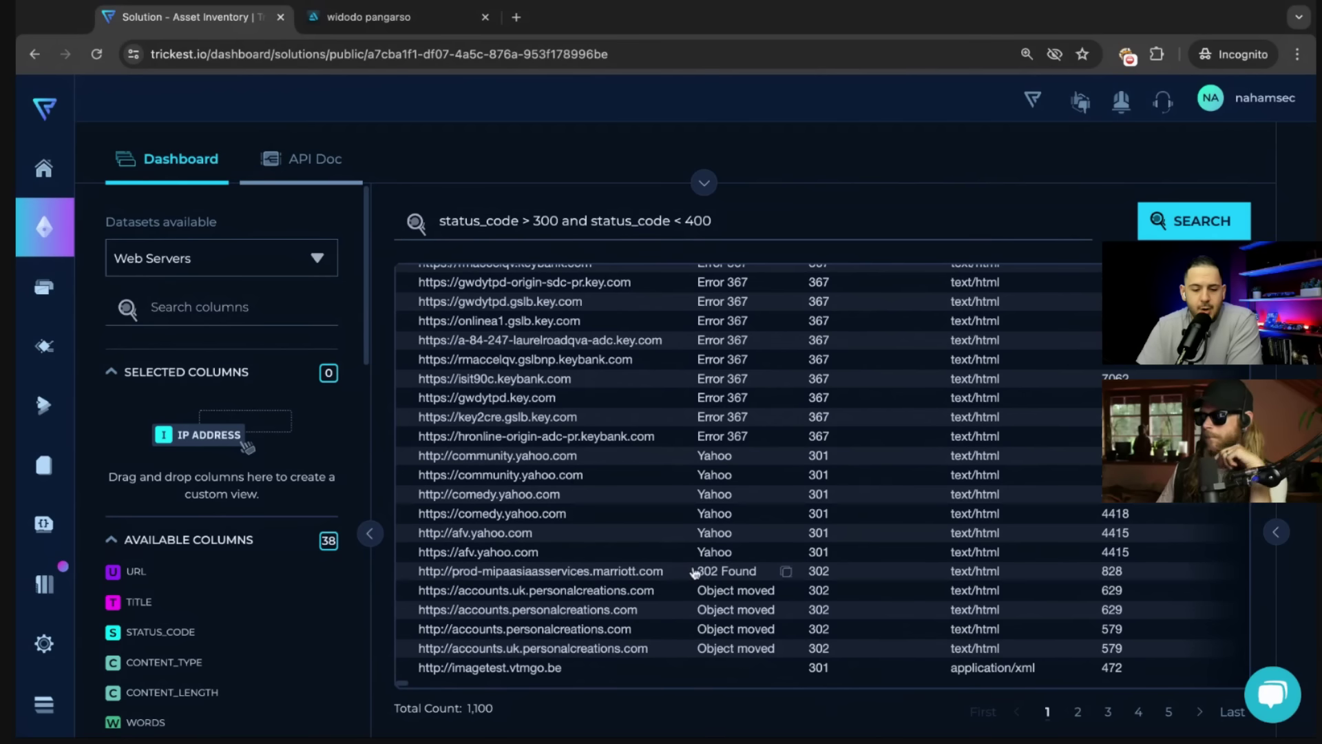
Copy the prod-mipaasiaasservices.marriott.com URL and trace its entry through the final URL and redirect chain columns.
left_click(675, 572)
scroll(675, 579, "right", 2)
scroll(675, 579, "right", 8)
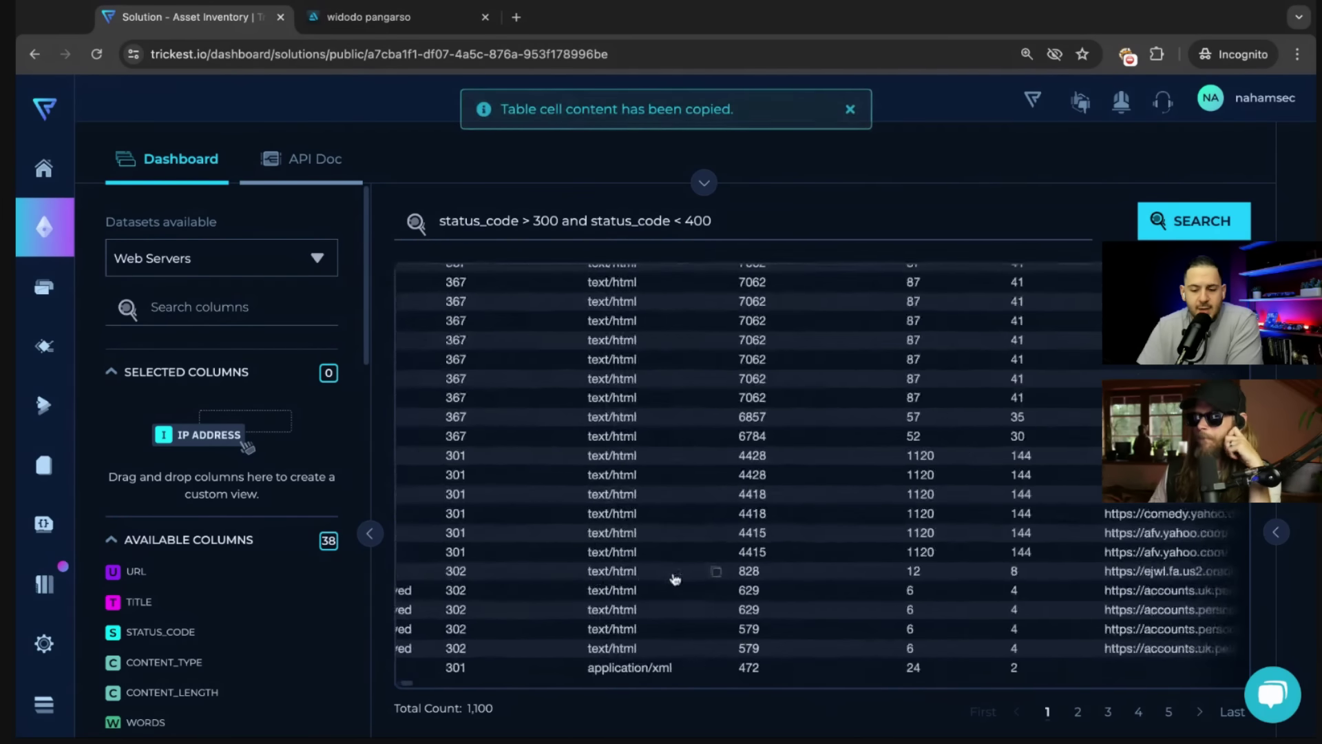
scroll(979, 582, "right", 3)
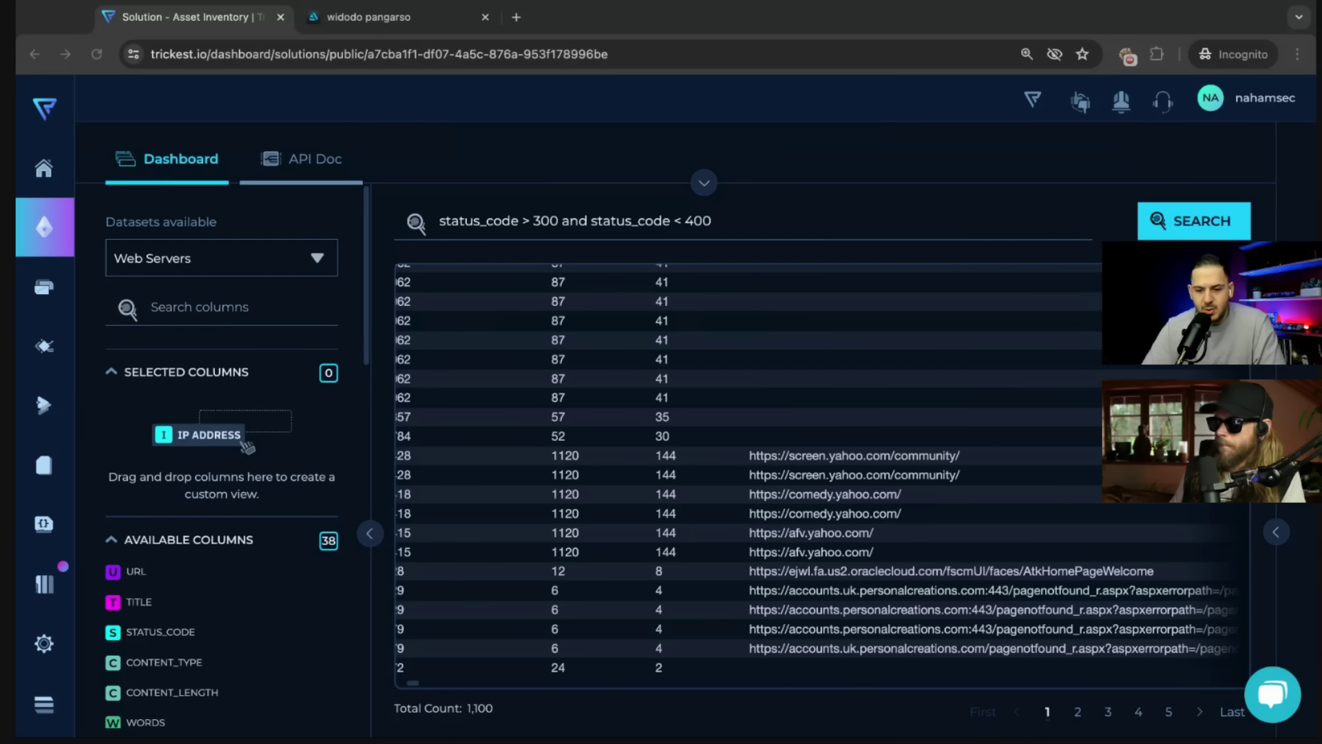
scroll(854, 565, "right", 10)
scroll(936, 572, "left", 10)
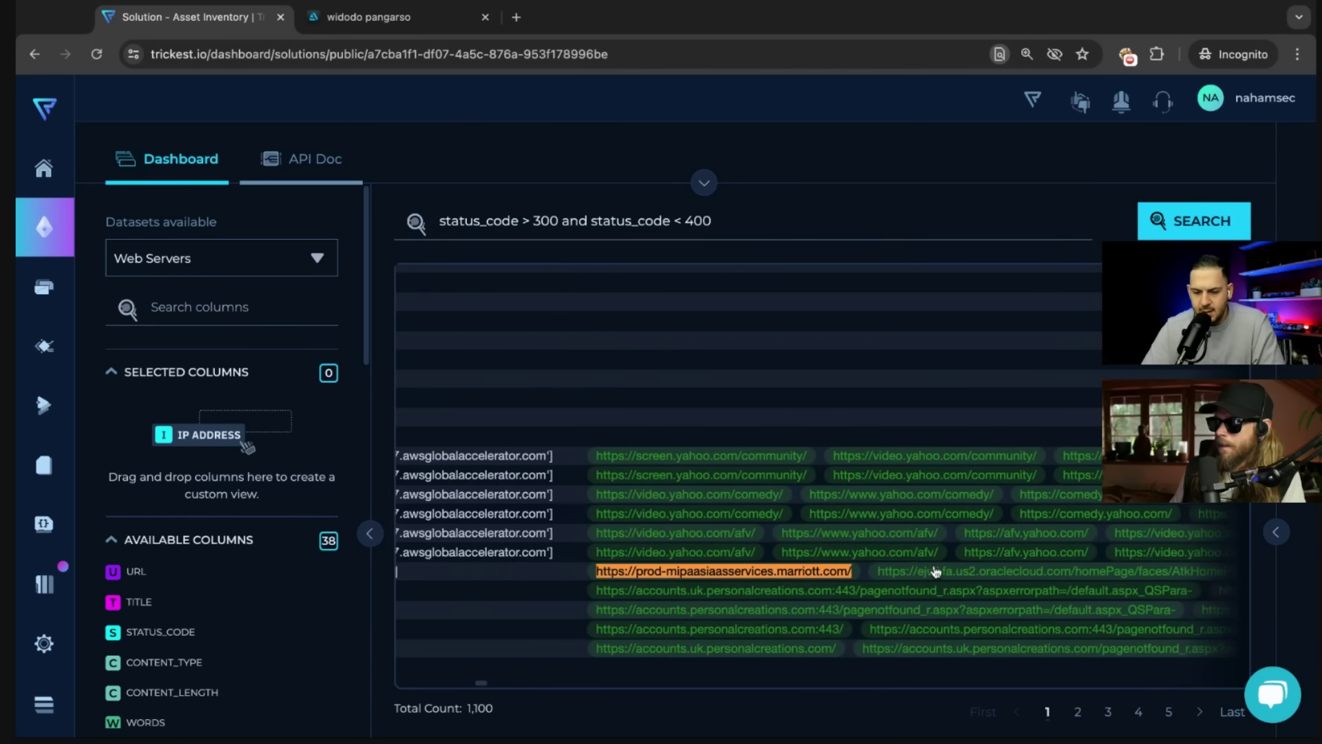
scroll(884, 584, "left", 15)
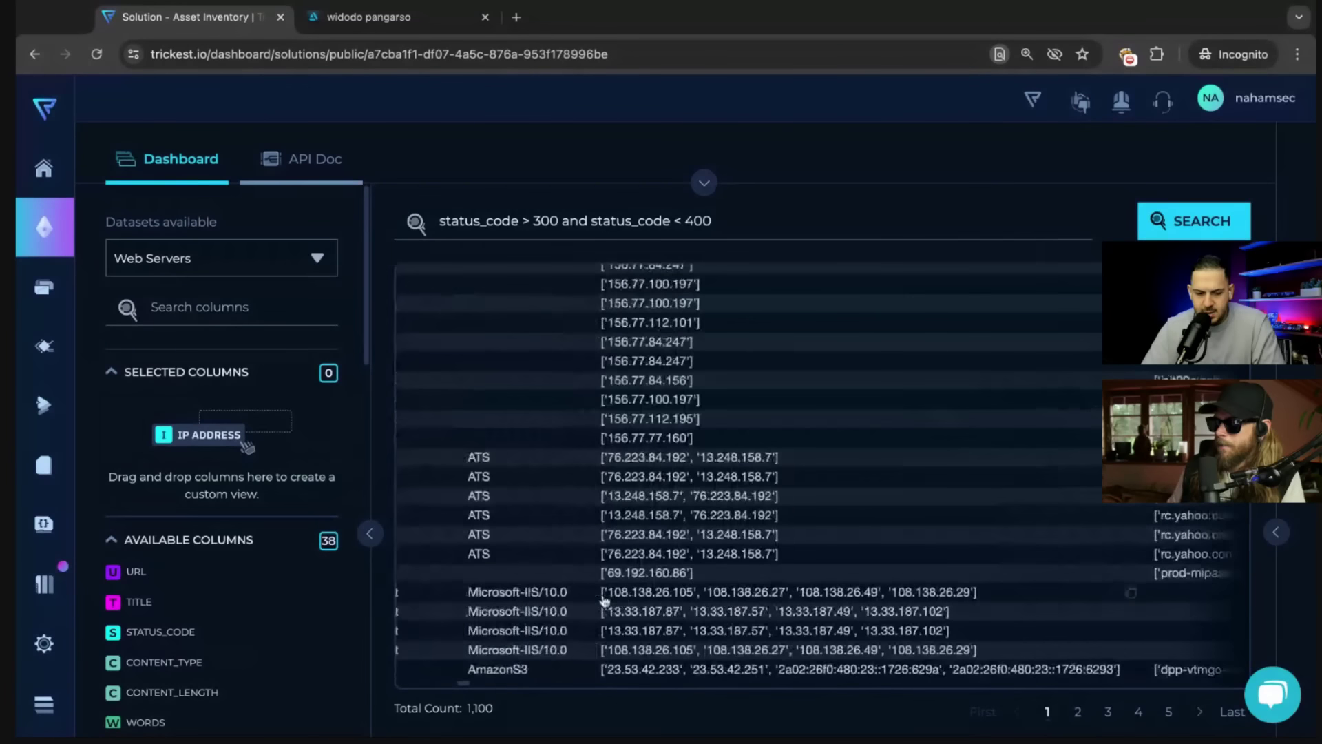
scroll(603, 600, "left", 5)
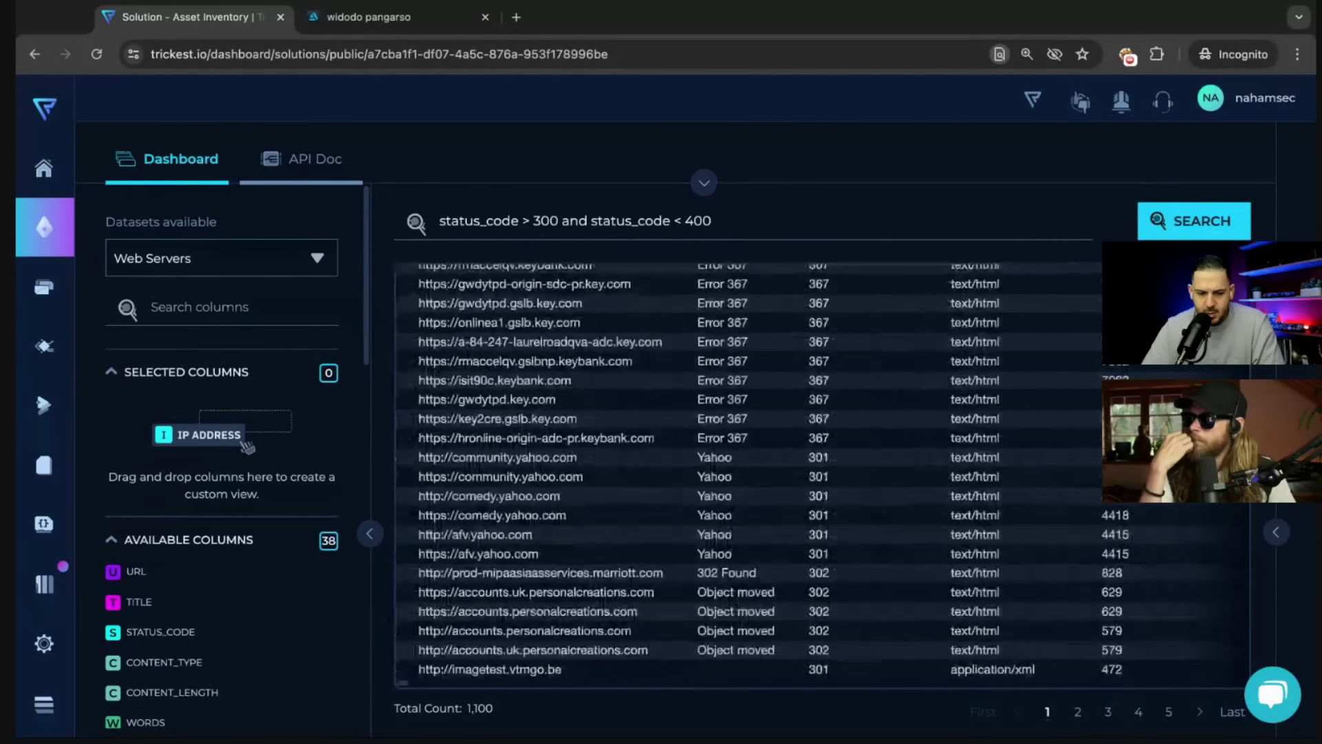
Copy the final URL of the prod-mipaasiaasservices.marriott.com entry and open it in a new tab.
scroll(768, 580, "right", 15)
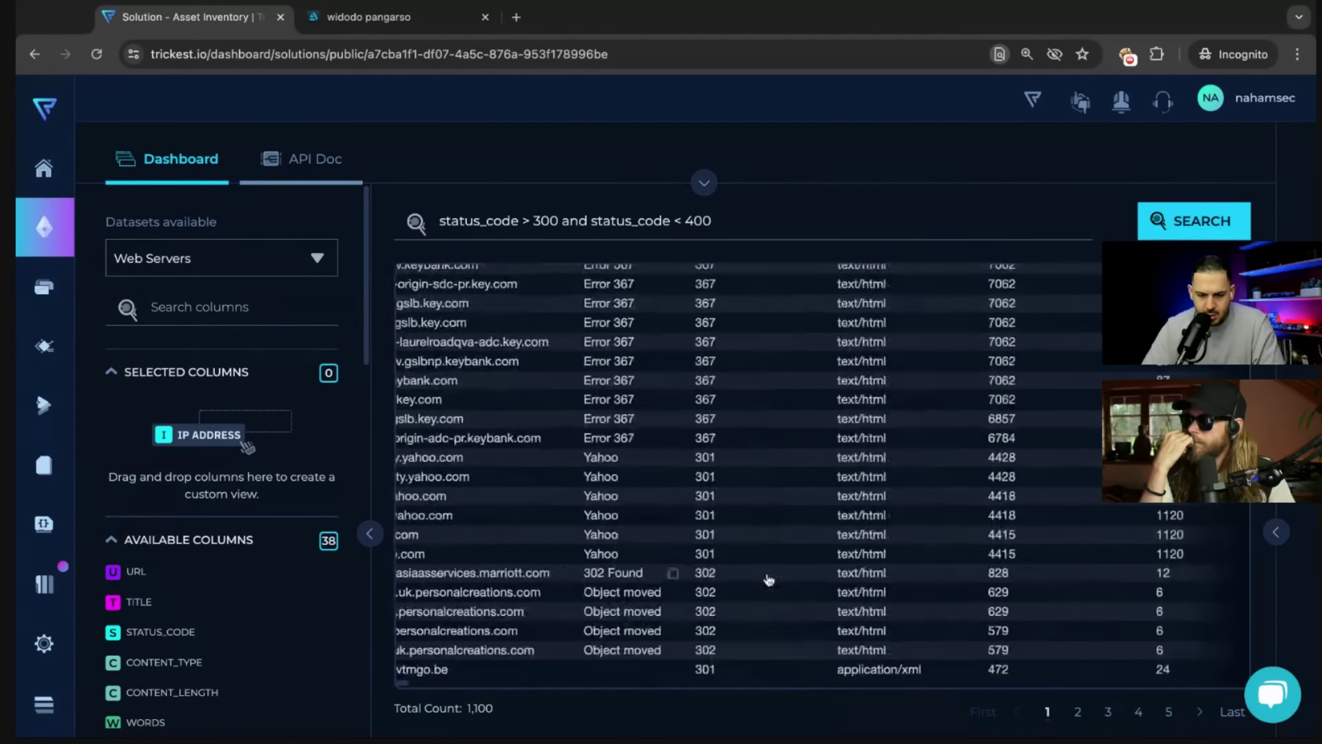
scroll(768, 581, "left", 3)
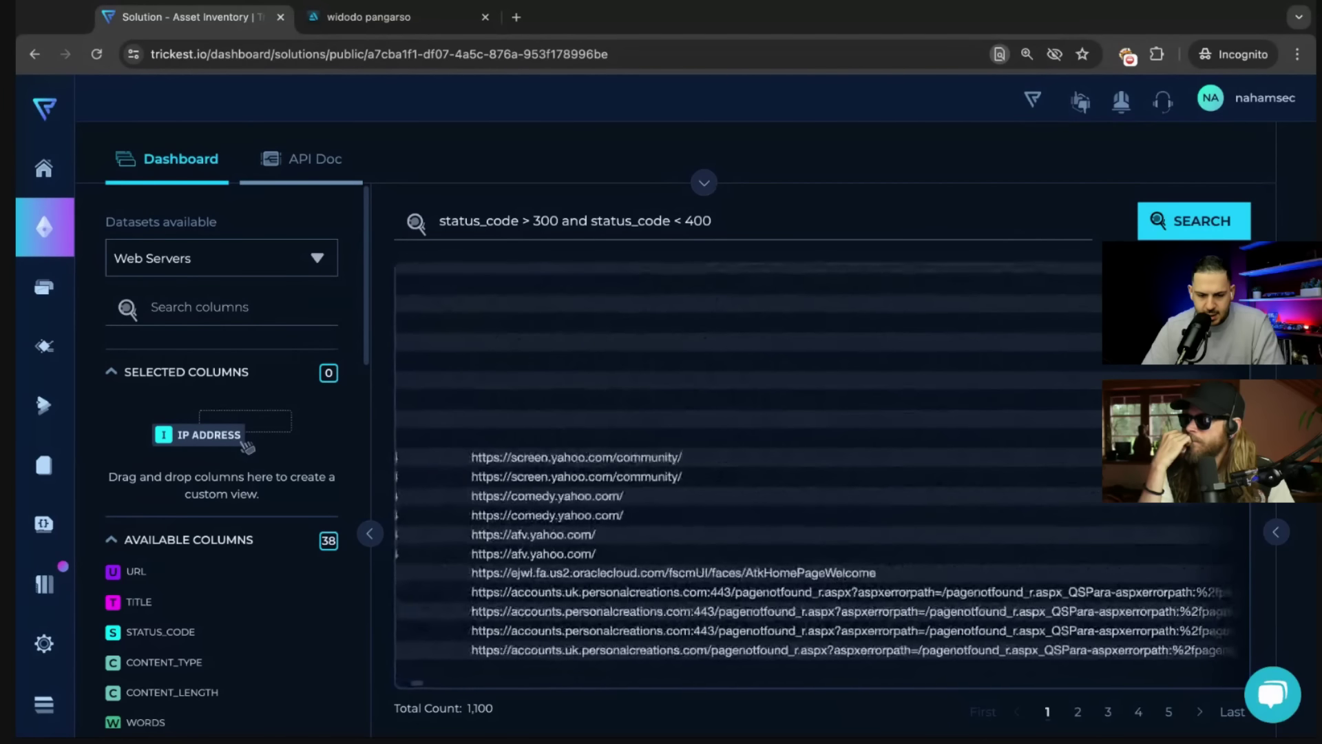
key("ctrl+c")
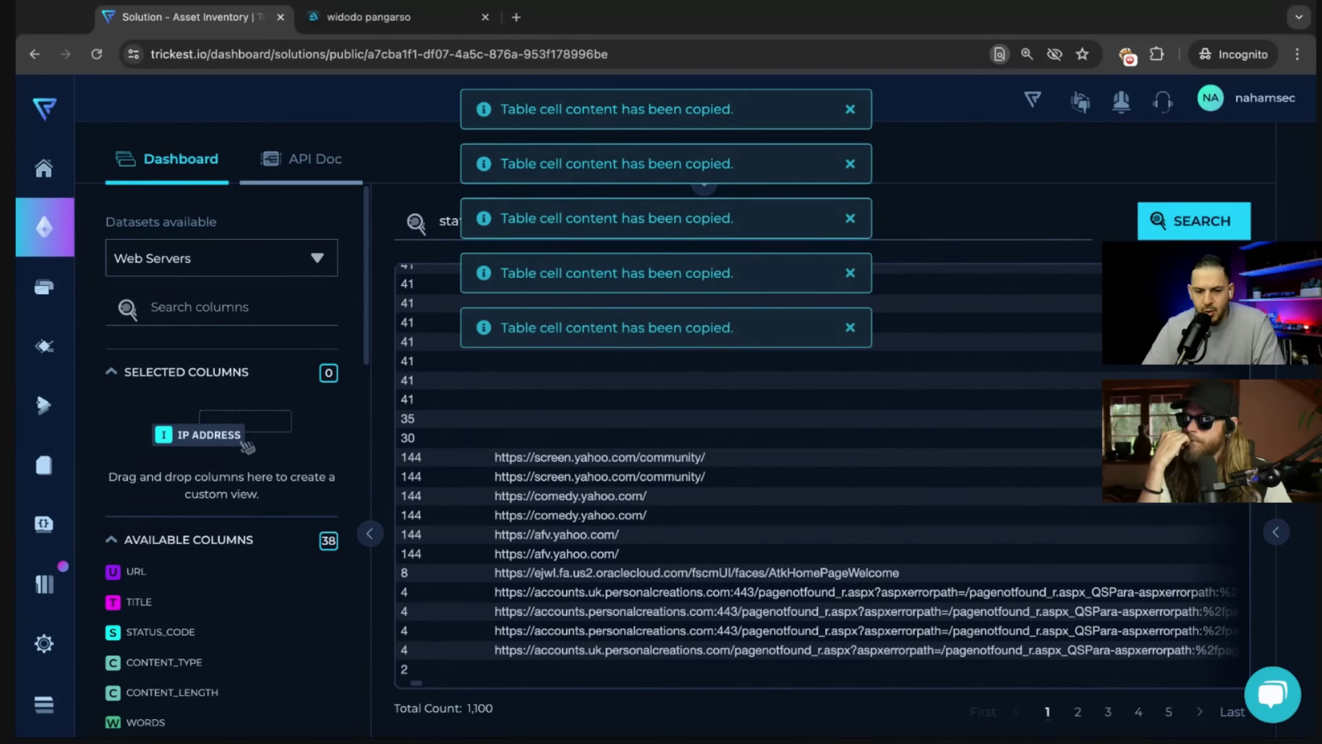
key("ctrl+t")
key("ctrl+v")
key("Return")
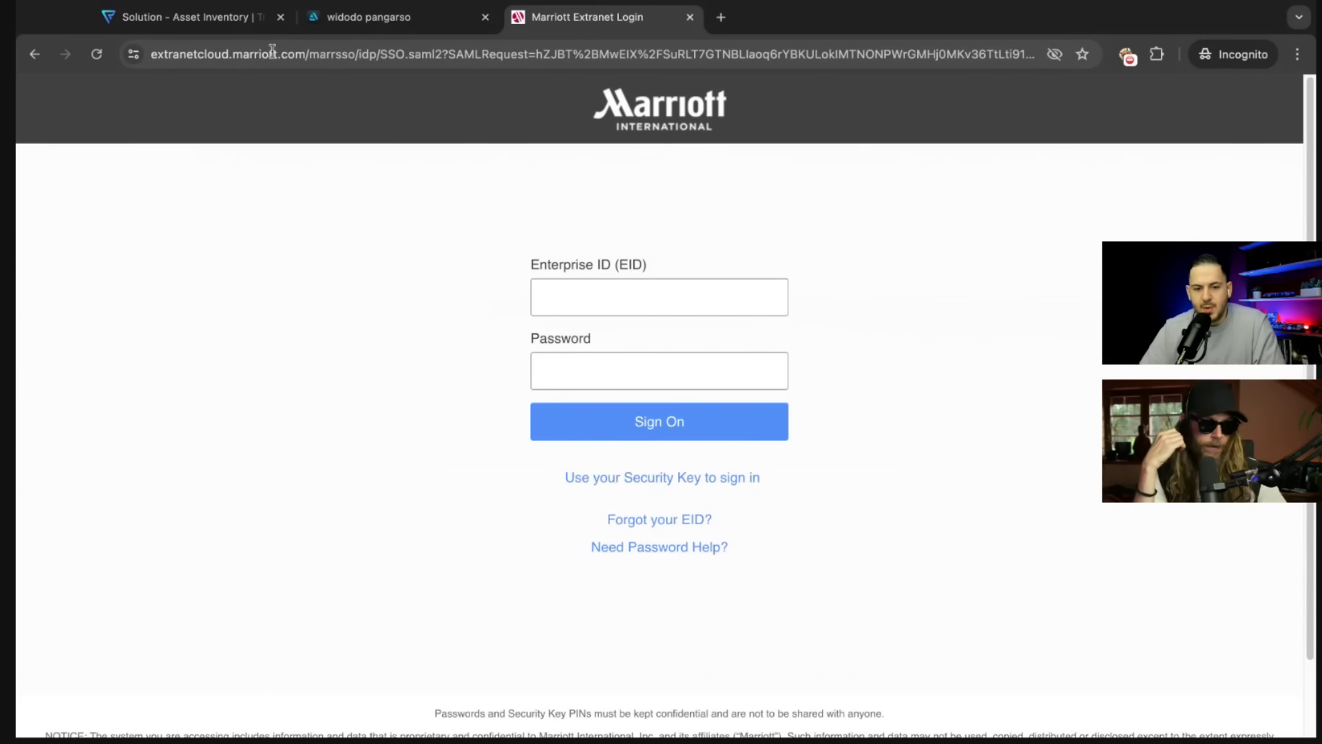
Request the path /fscmUI/faces/asdada on ejwl.fa.us2.oraclecloud.com, and reload /fscmUI/faces/AtkHomePageWelcome on that host.
left_click(320, 54)
key("super+v")
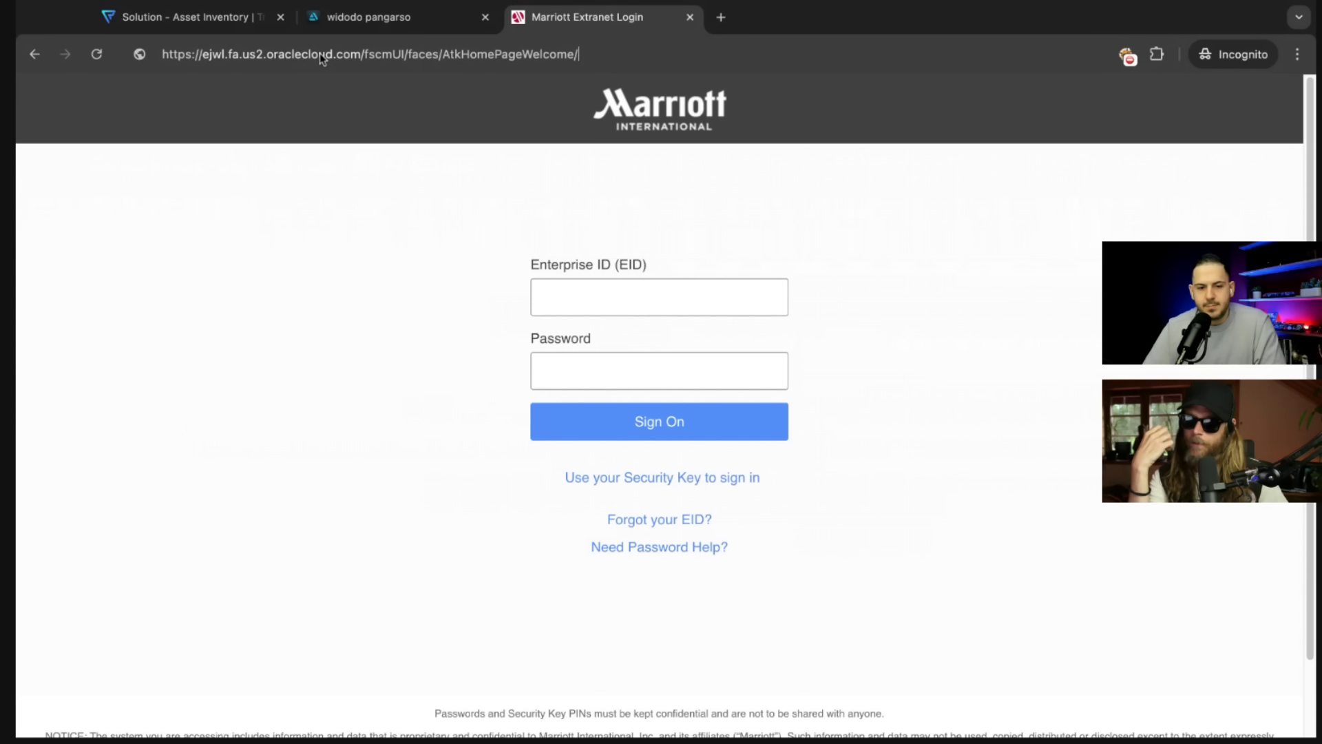
key("alt+BackSpace")
key("alt+BackSpace")
key("alt+BackSpace")
type("fscmUI/")
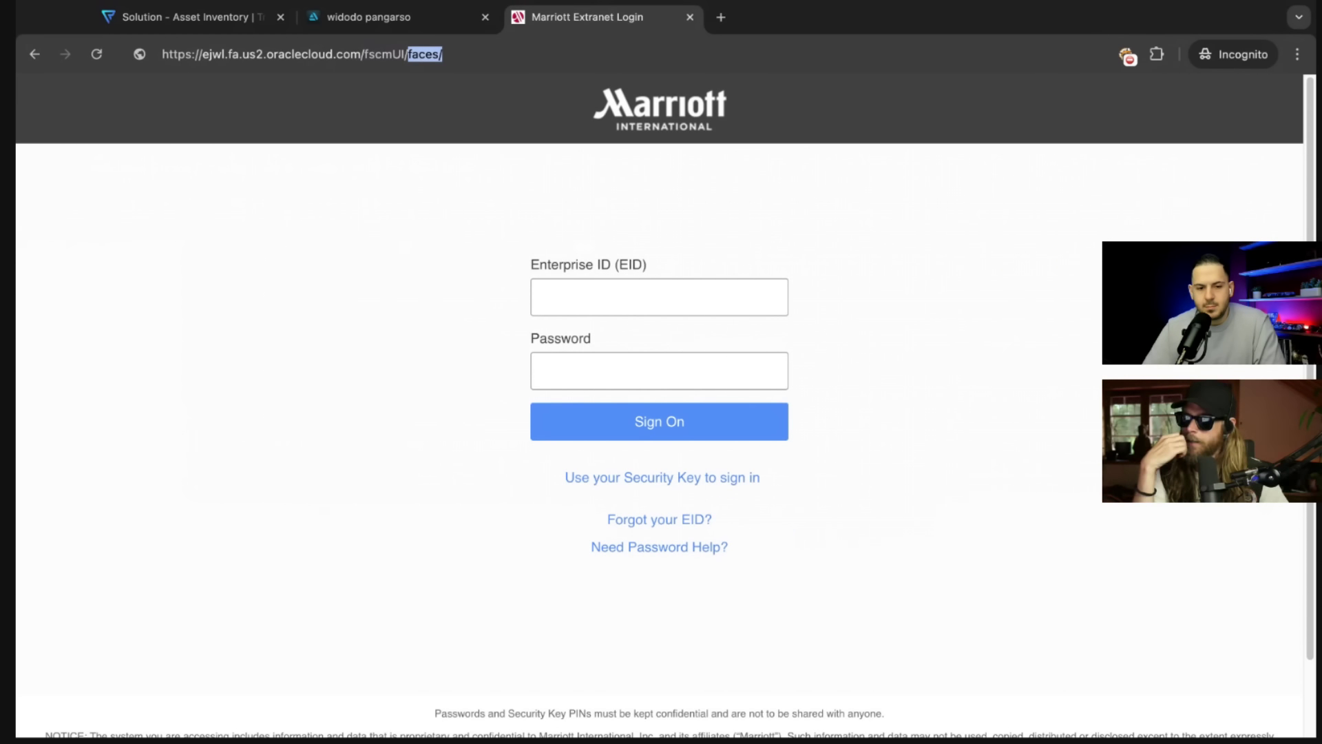
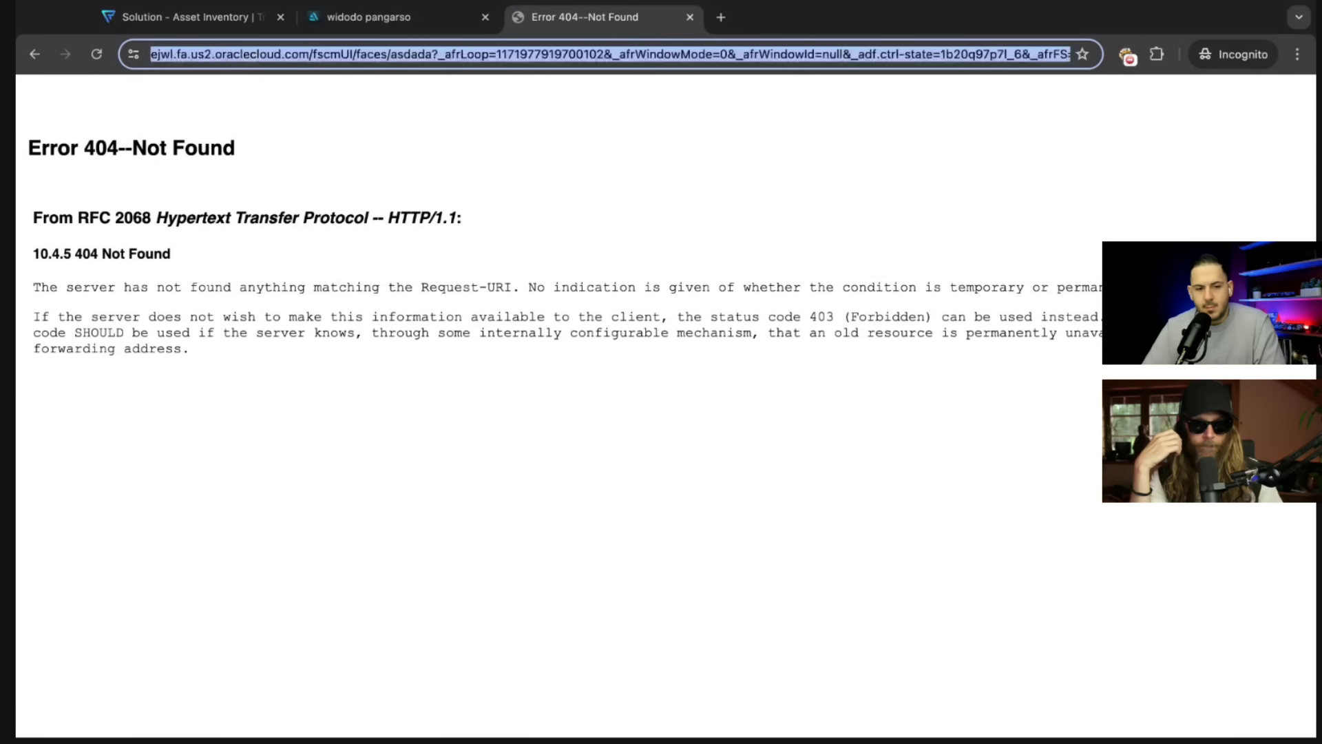
type("https://ejwl.fa.us2.oraclecloud.com/fscmUI/faces/AtkHomePageWelcome")
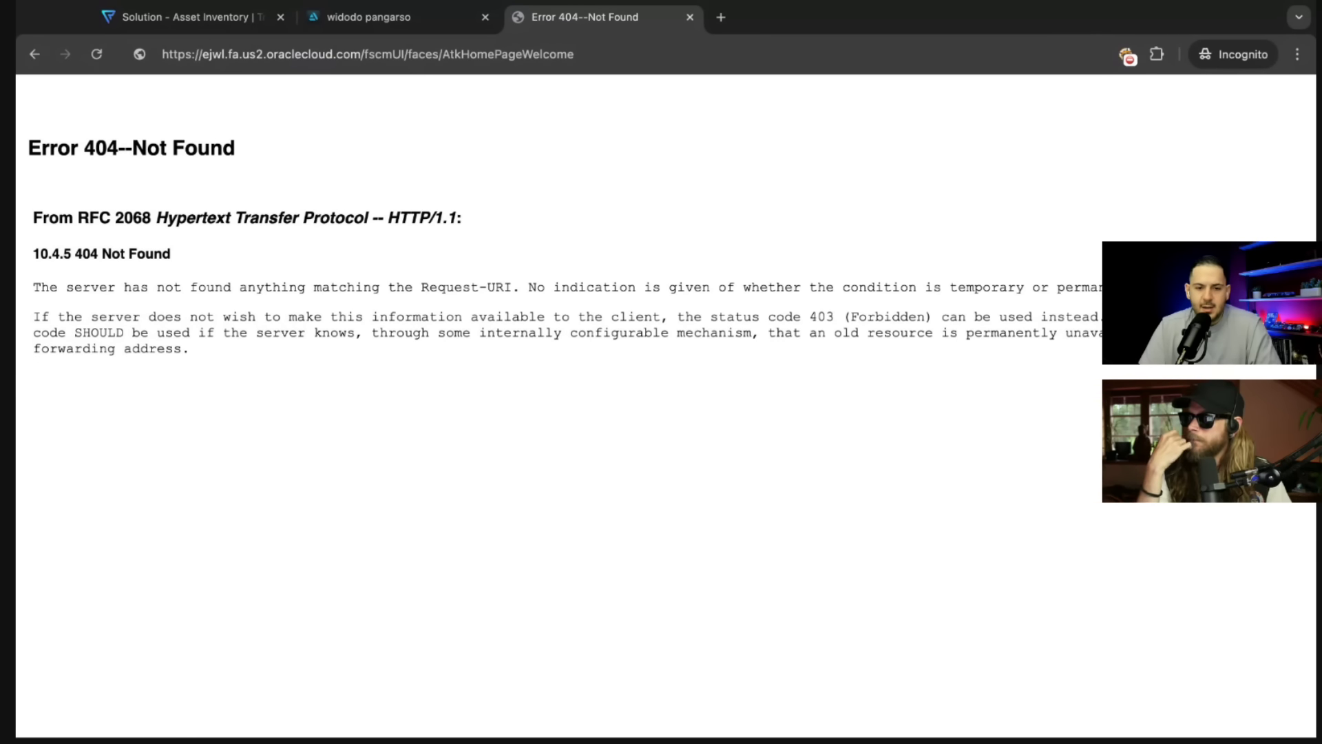
key("Return")
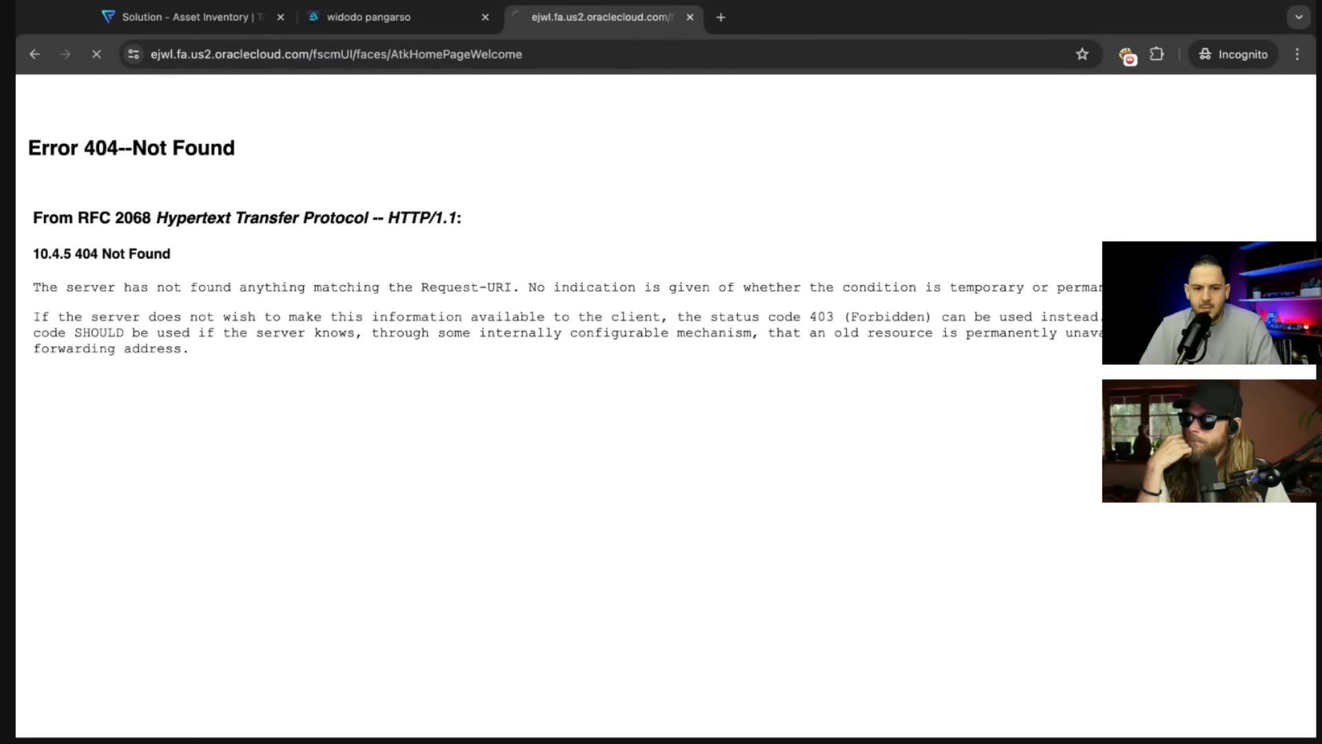
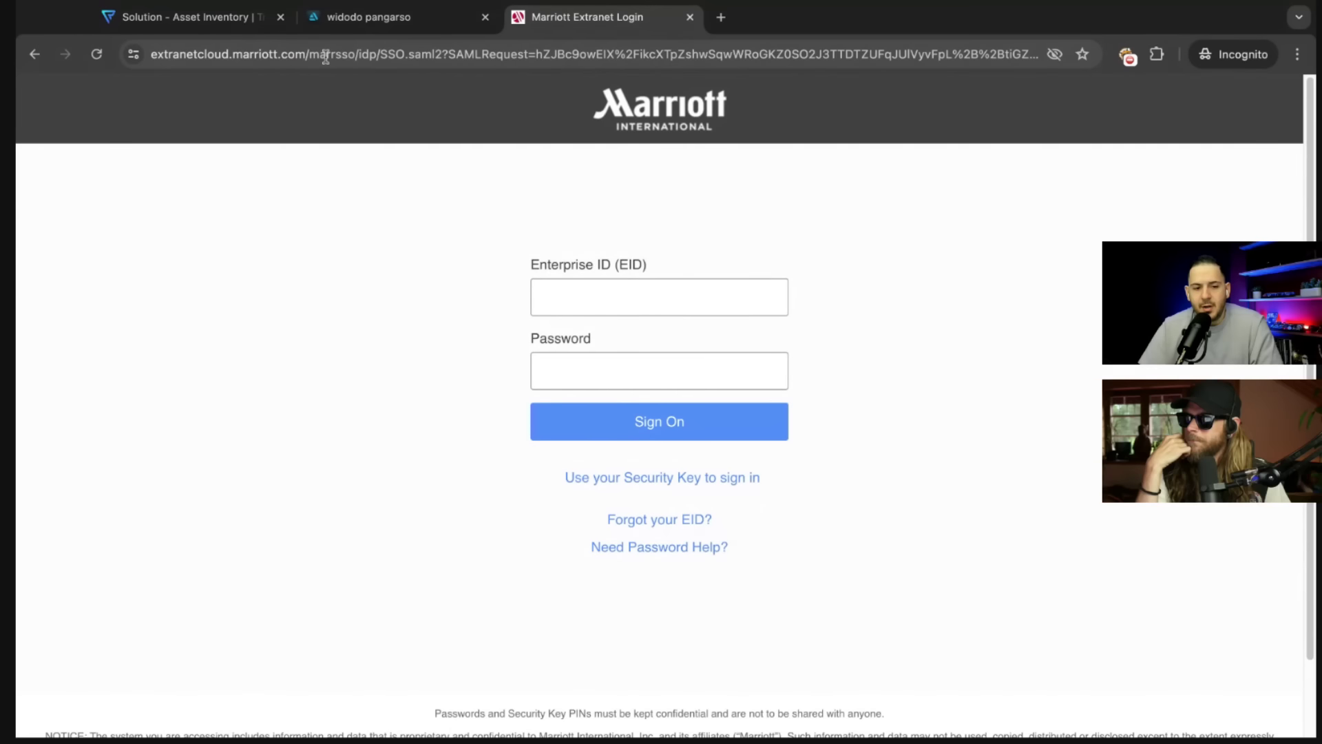
Request the paths /fscmUI/faces/..; and /fscmUI/faces/AtkHomePageWelcome/asda on ejwl.fa.us2.oraclecloud.com.
double_click(326, 59)
key("super+a")
type("https://ejwl.fa.us2.oraclecloud.com/fscmUI/faces/AtkHomePageWelcome")
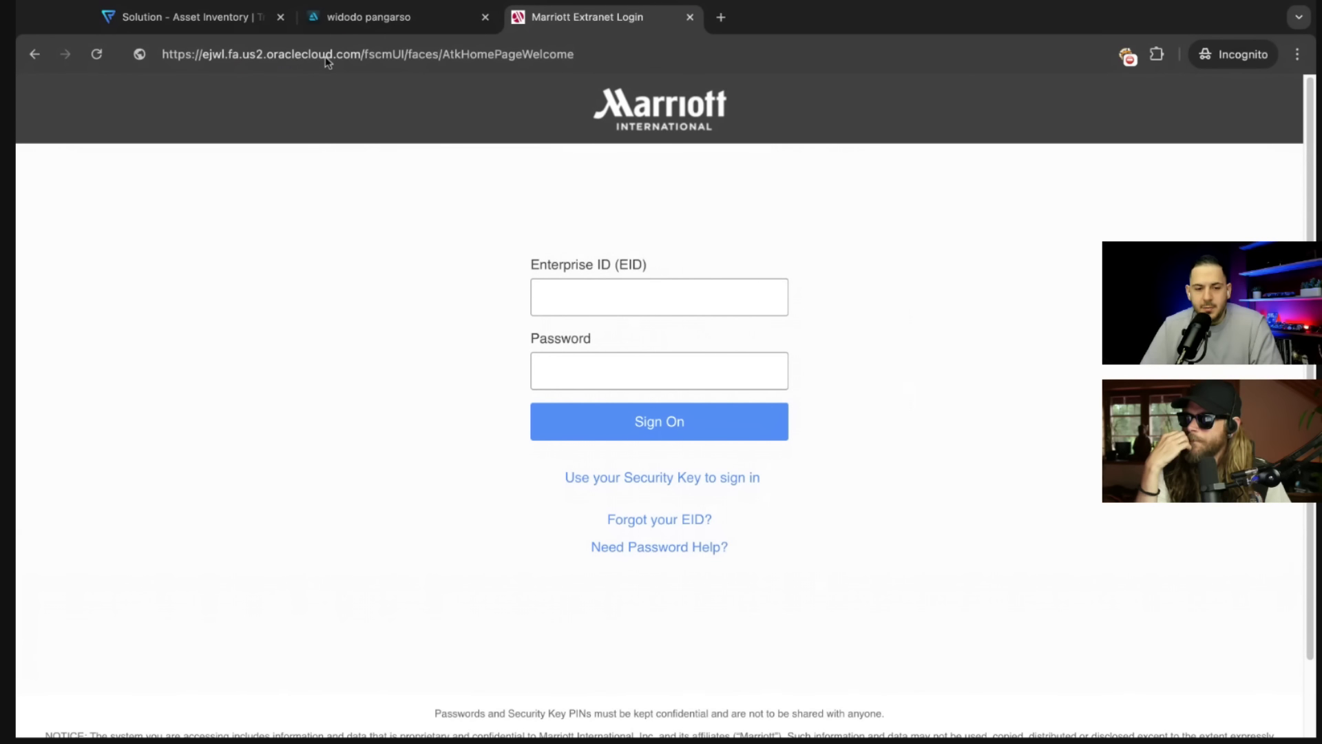
key("alt+BackSpace")
key("Return")
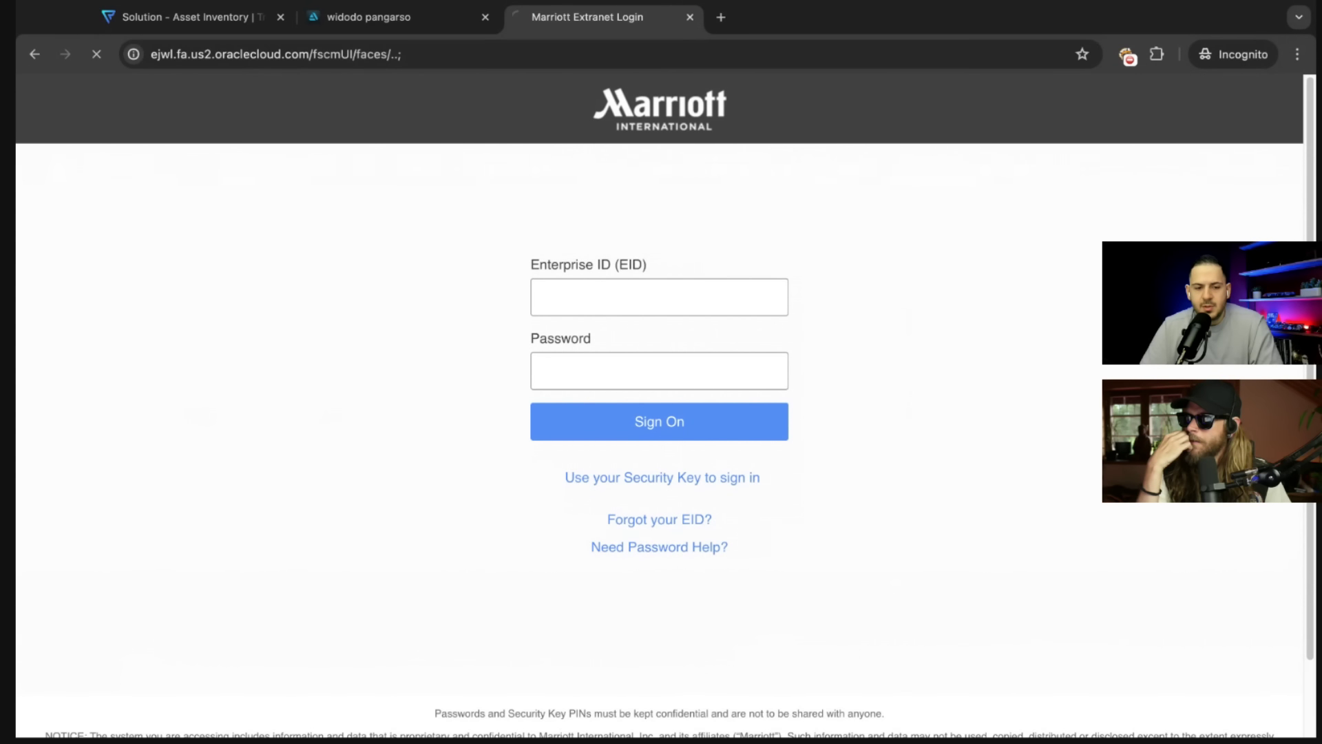
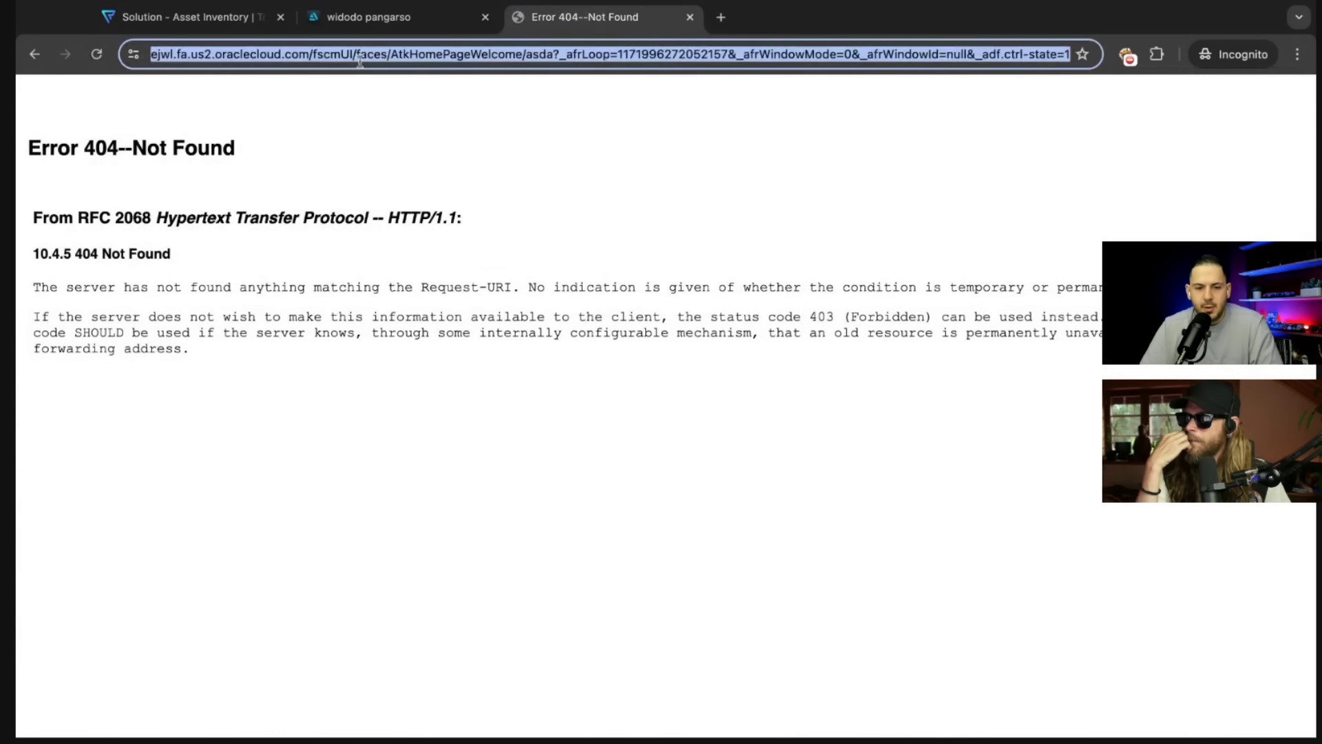
Strip the query string and page name from the address and request /fscmUI/faces/aa on the same host.
key("Right")
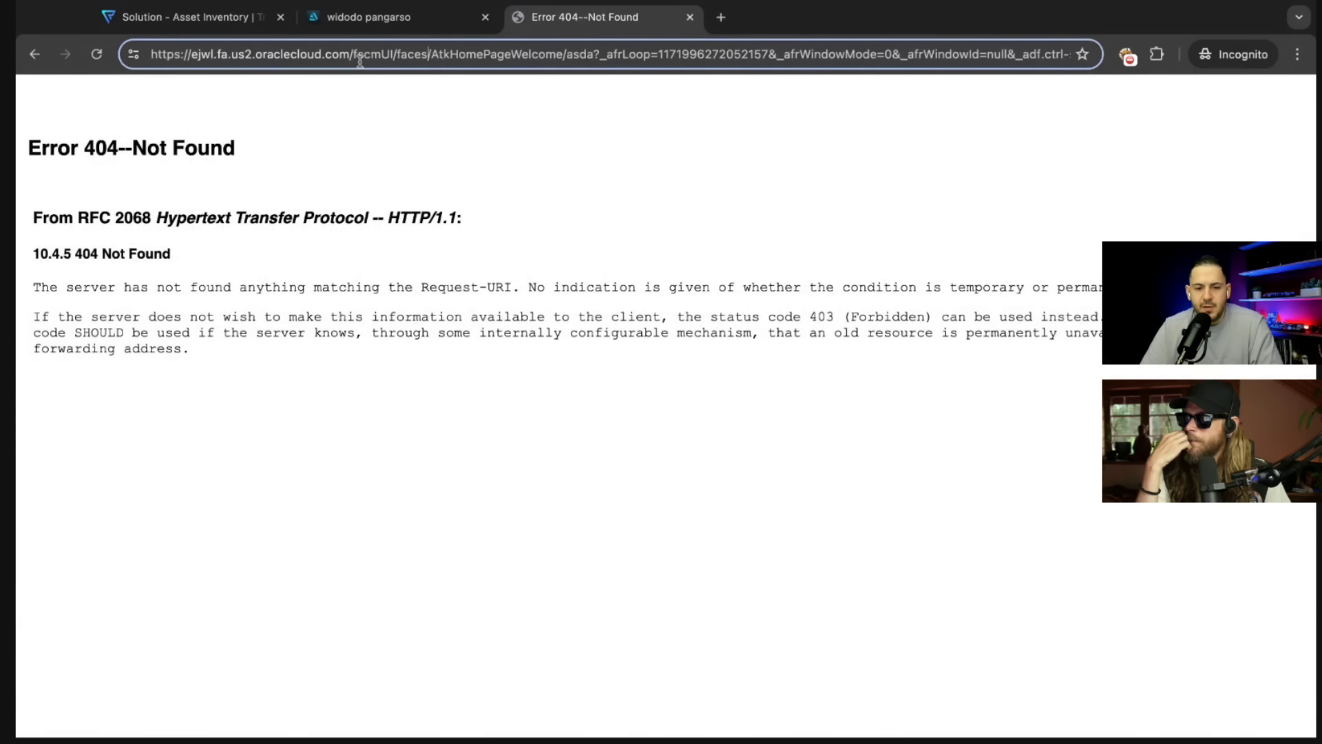
double_click(577, 53)
key("shift+End")
key("BackSpace")
key("alt+BackSpace")
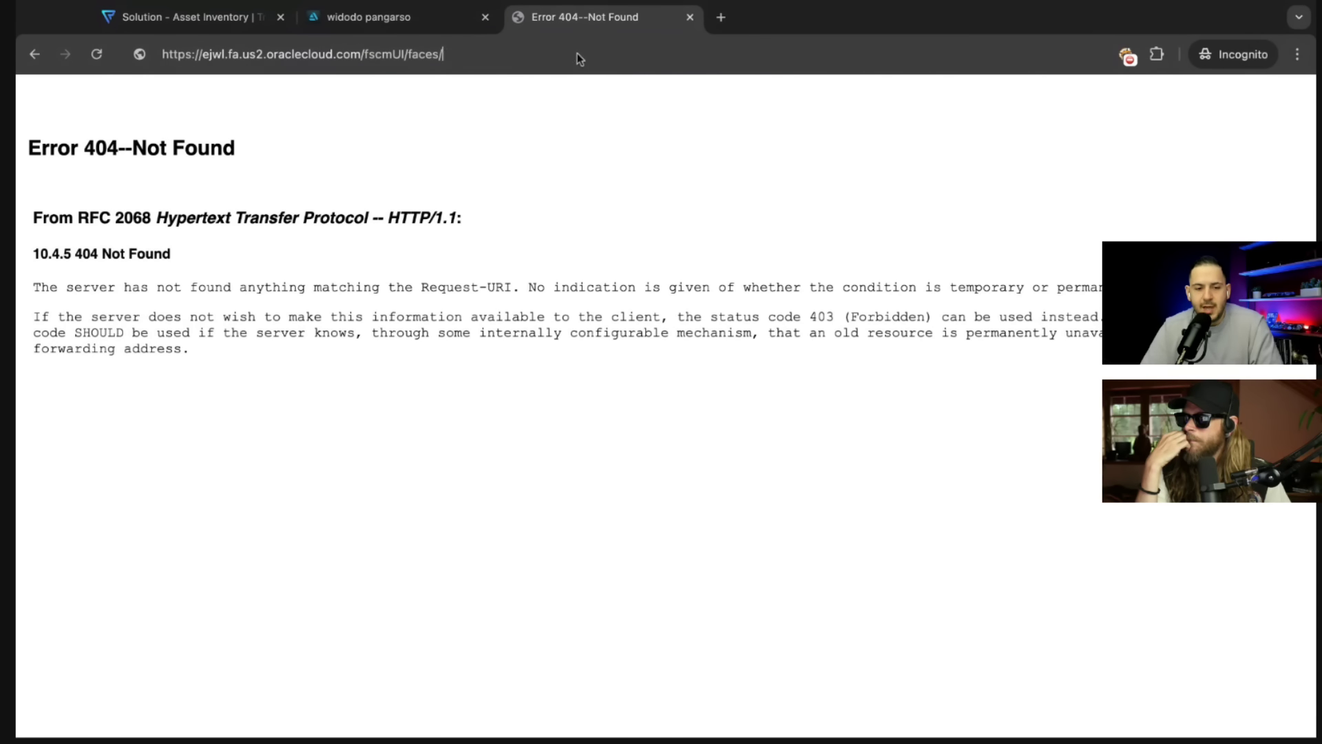
type("asdasd")
key("alt+BackSpace")
type("aa")
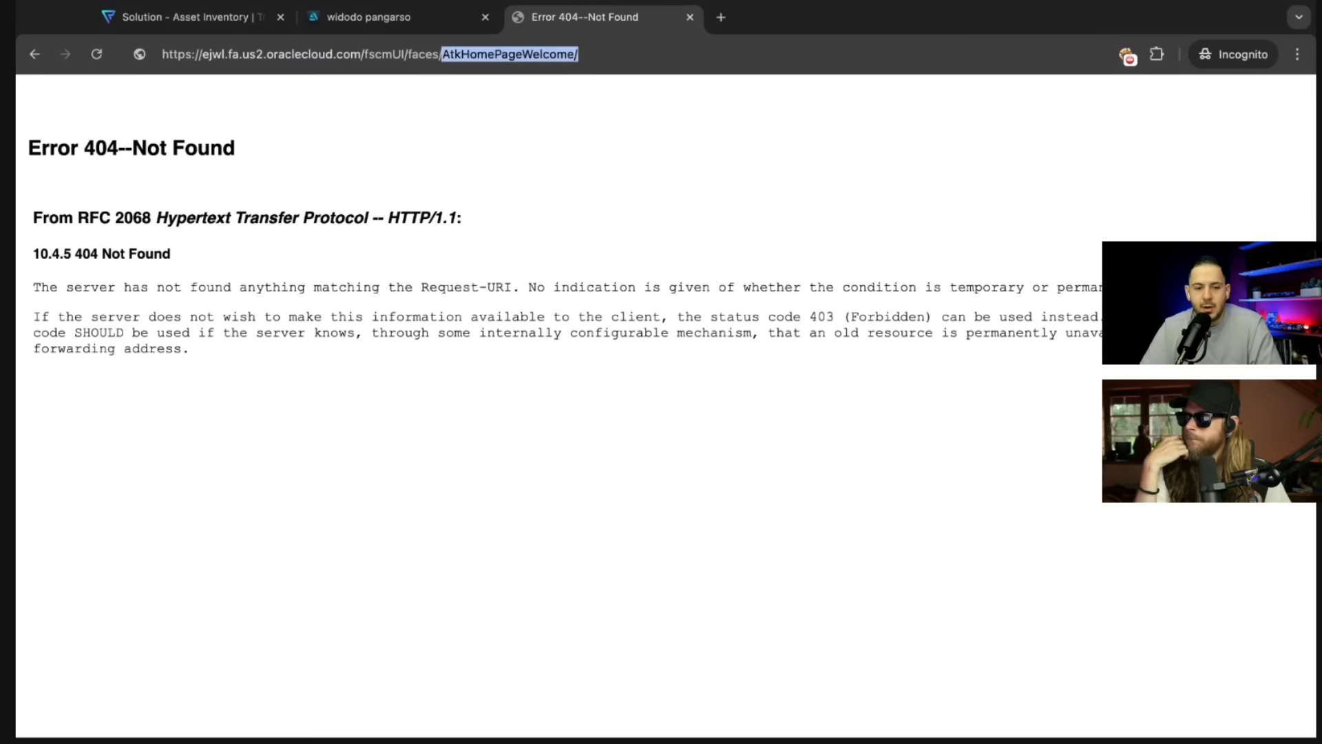
key("Return")
double_click(304, 55)
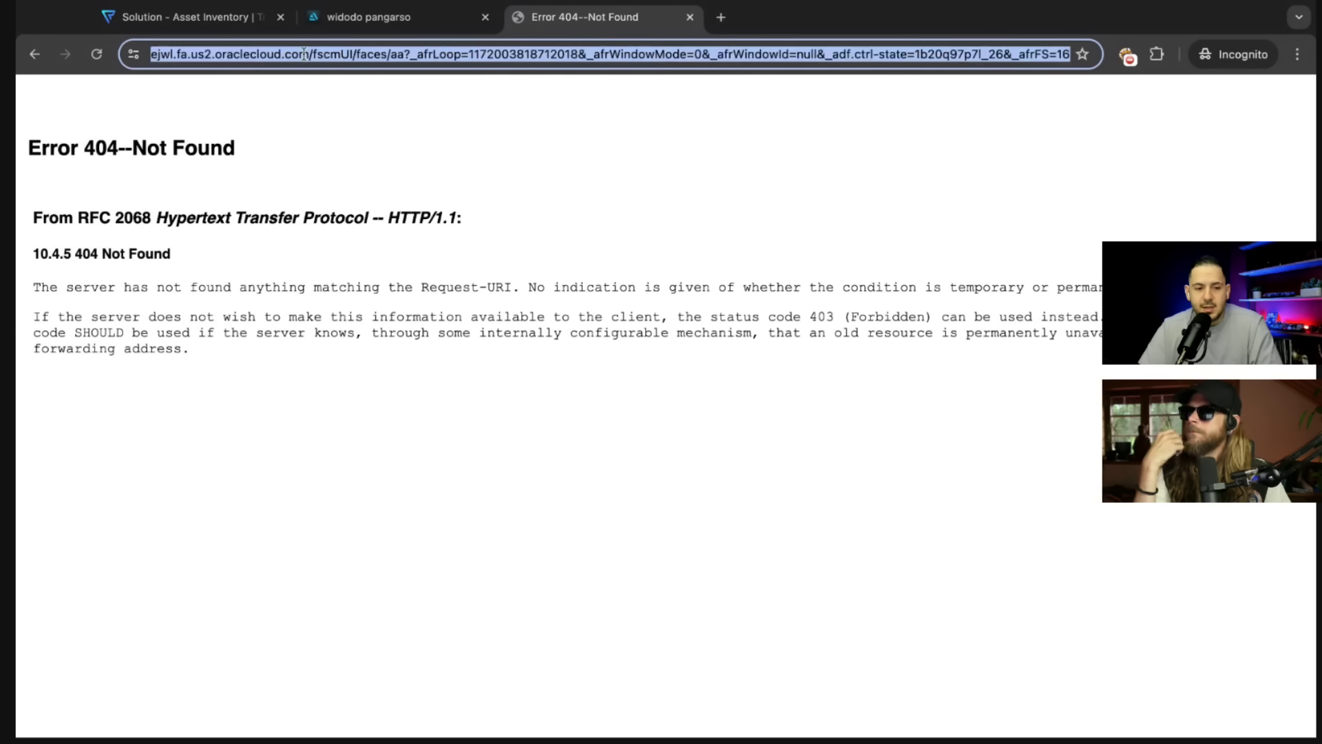
key("shift+Left")
key("shift+super+Left")
key("super+Tab")
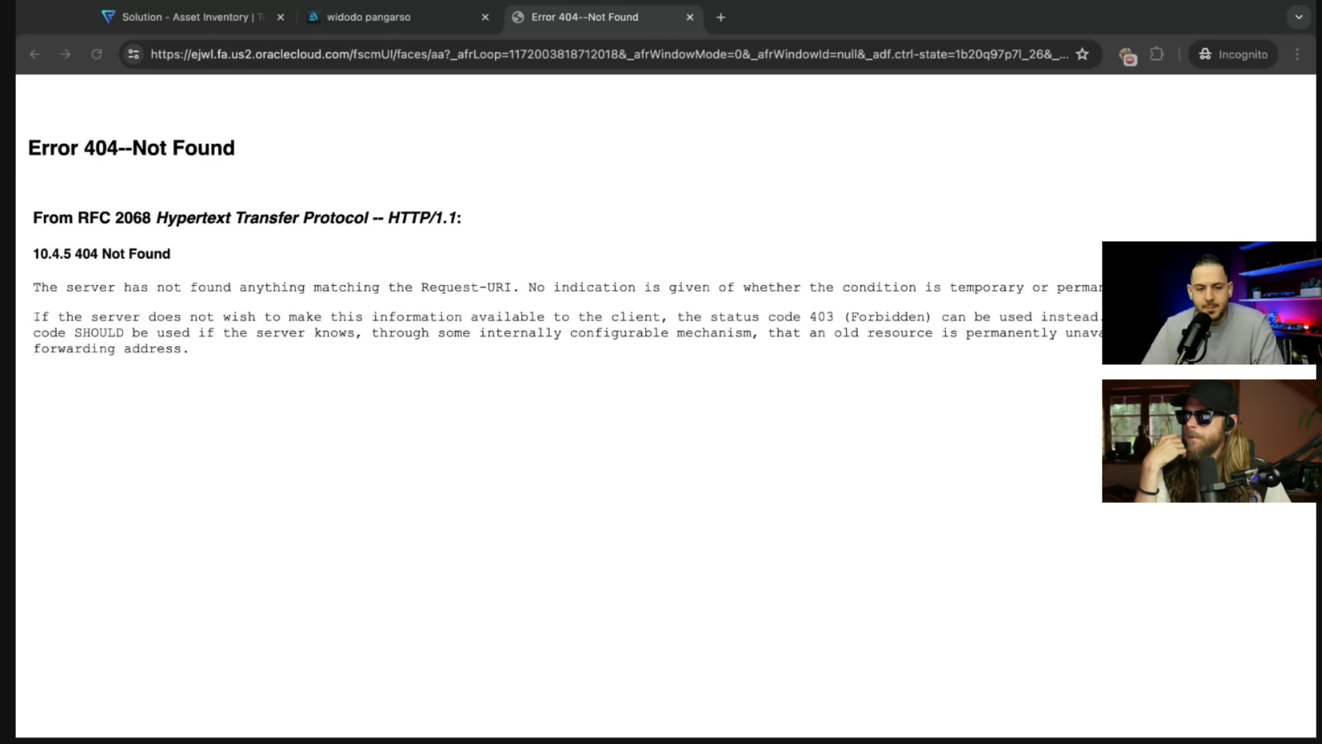
left_click(450, 292)
double_click(416, 53)
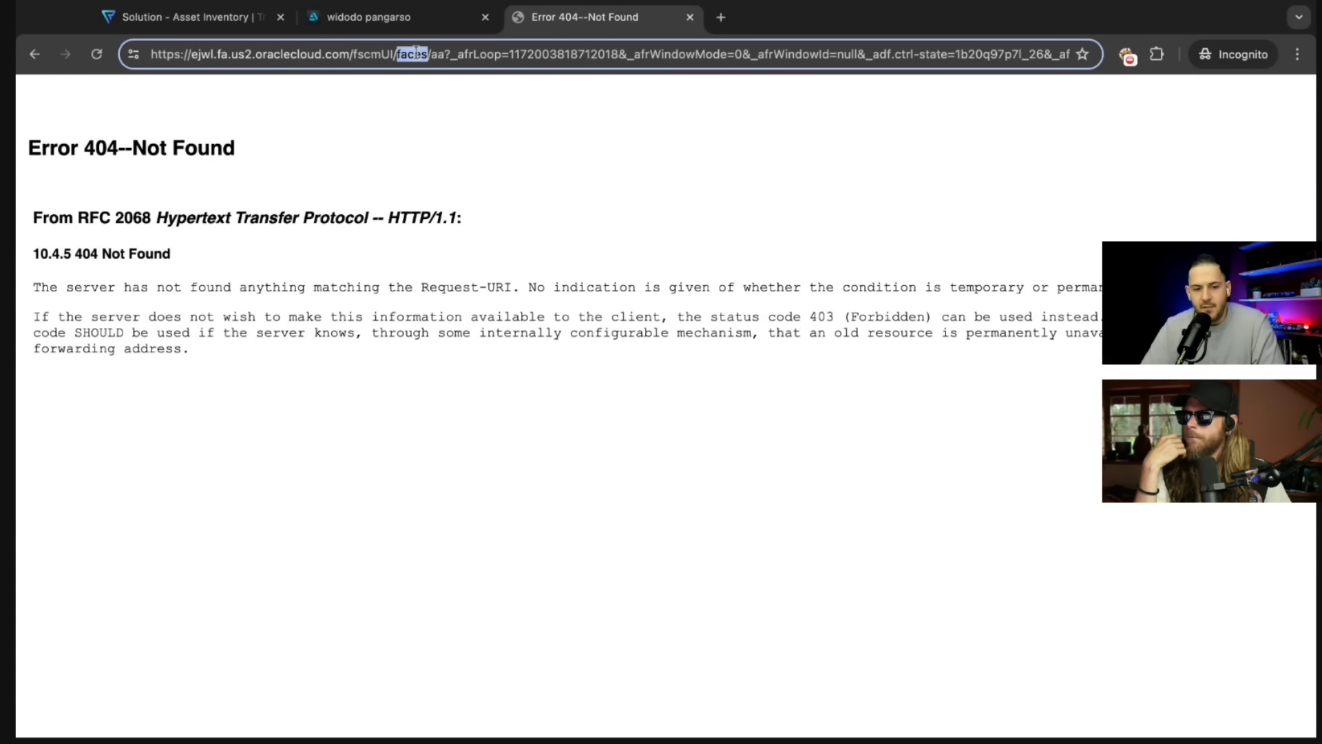
key("Right")
key("Right")
key("super+Tab")
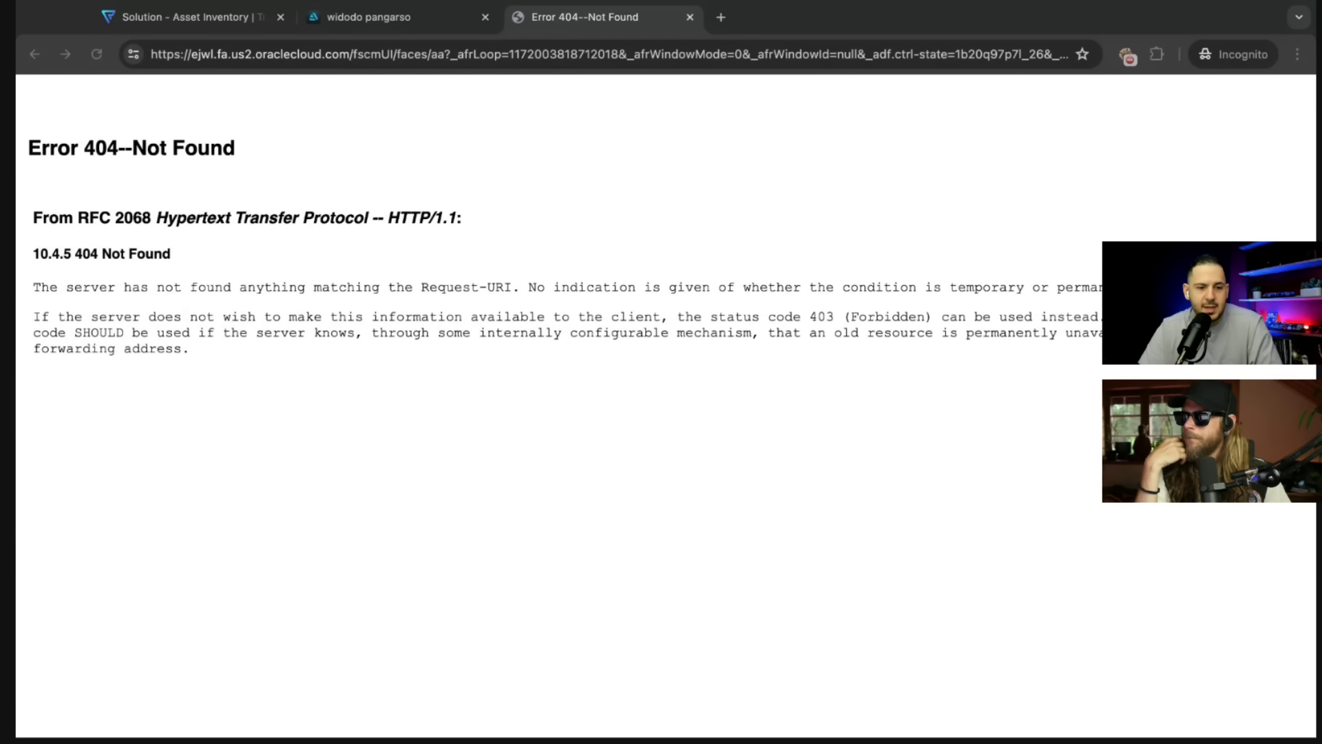
left_click(467, 52)
left_click(424, 61)
key("shift+End")
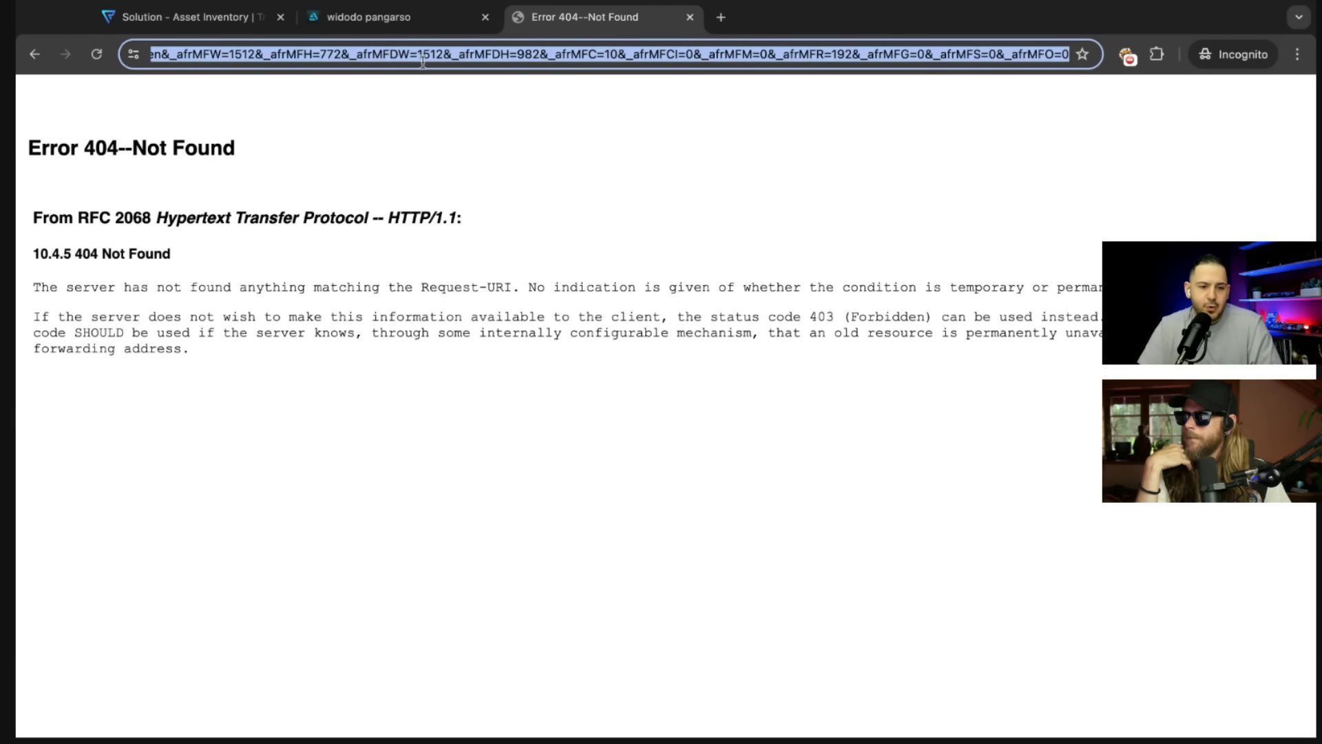
key("BackSpace")
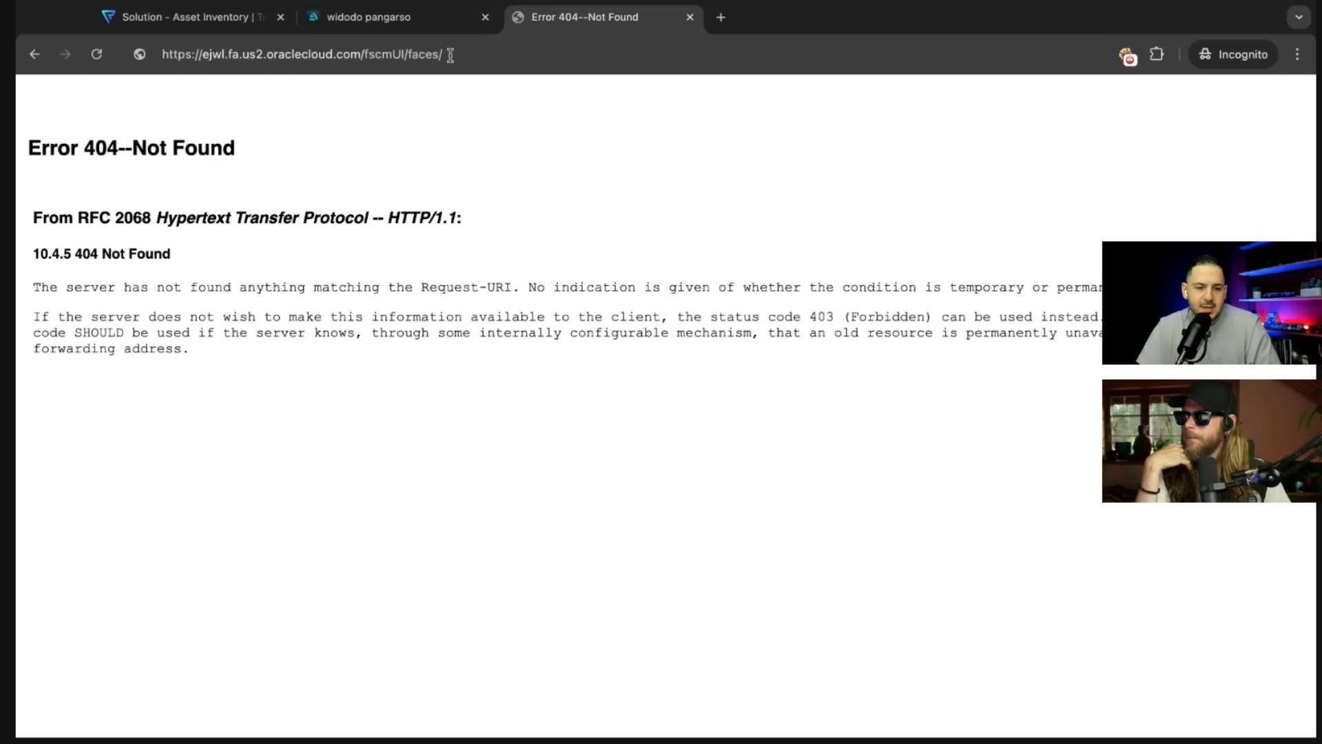
Request filename.ext under the /fscmUI/faces/ path of the ejwl.fa.us2.oraclecloud.com host.
type("file")
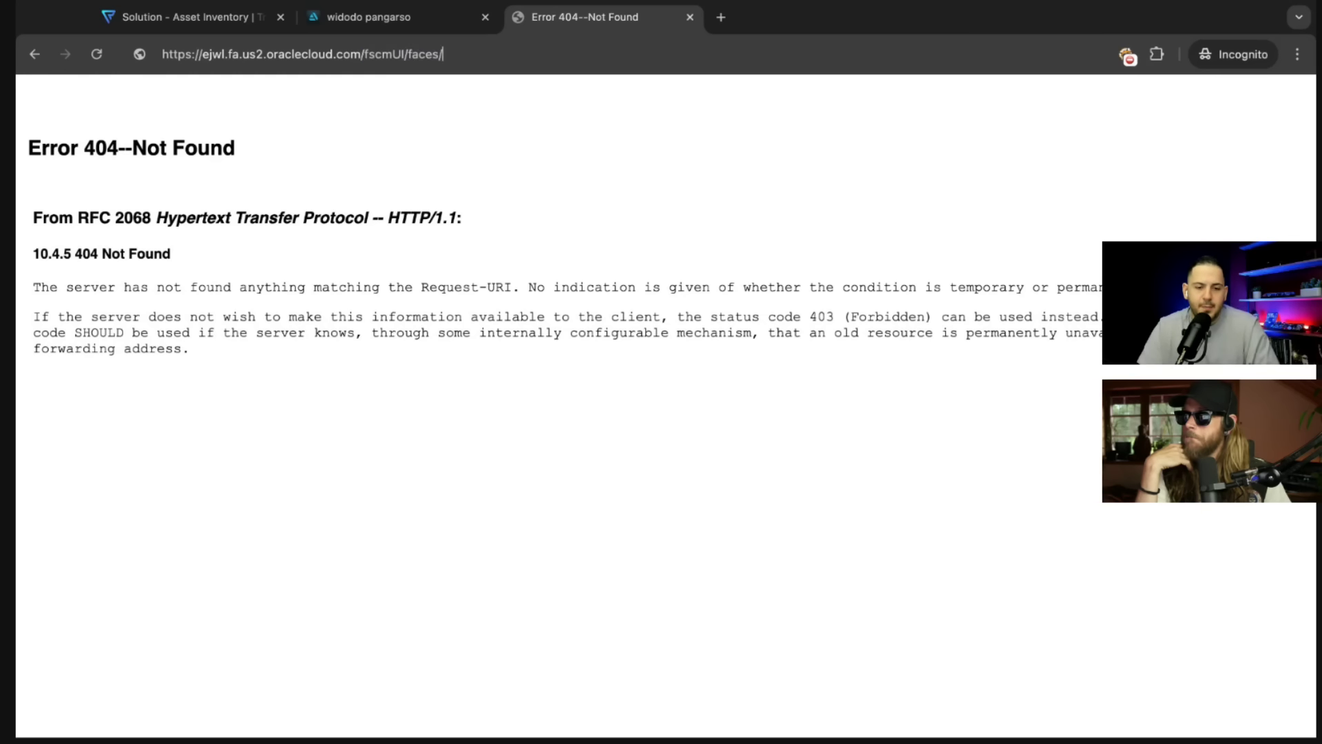
type("name.e")
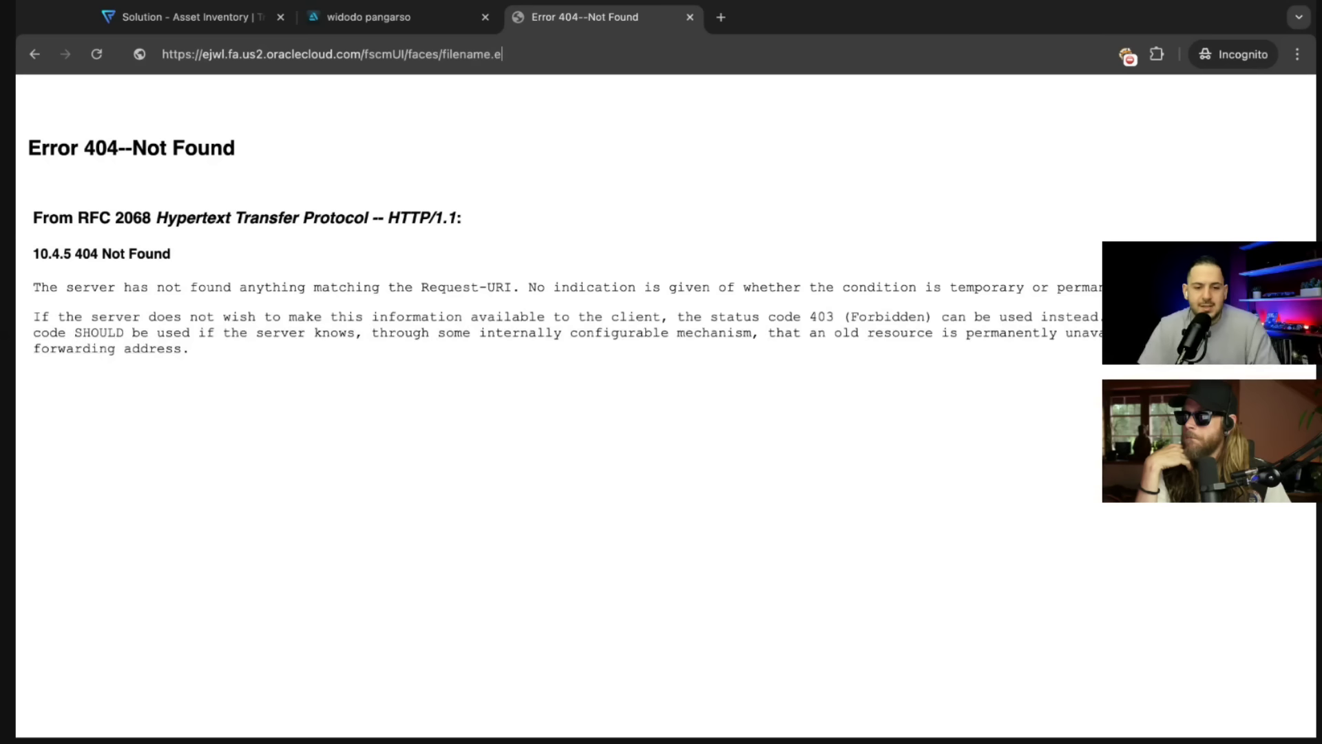
type("xt")
key("Return")
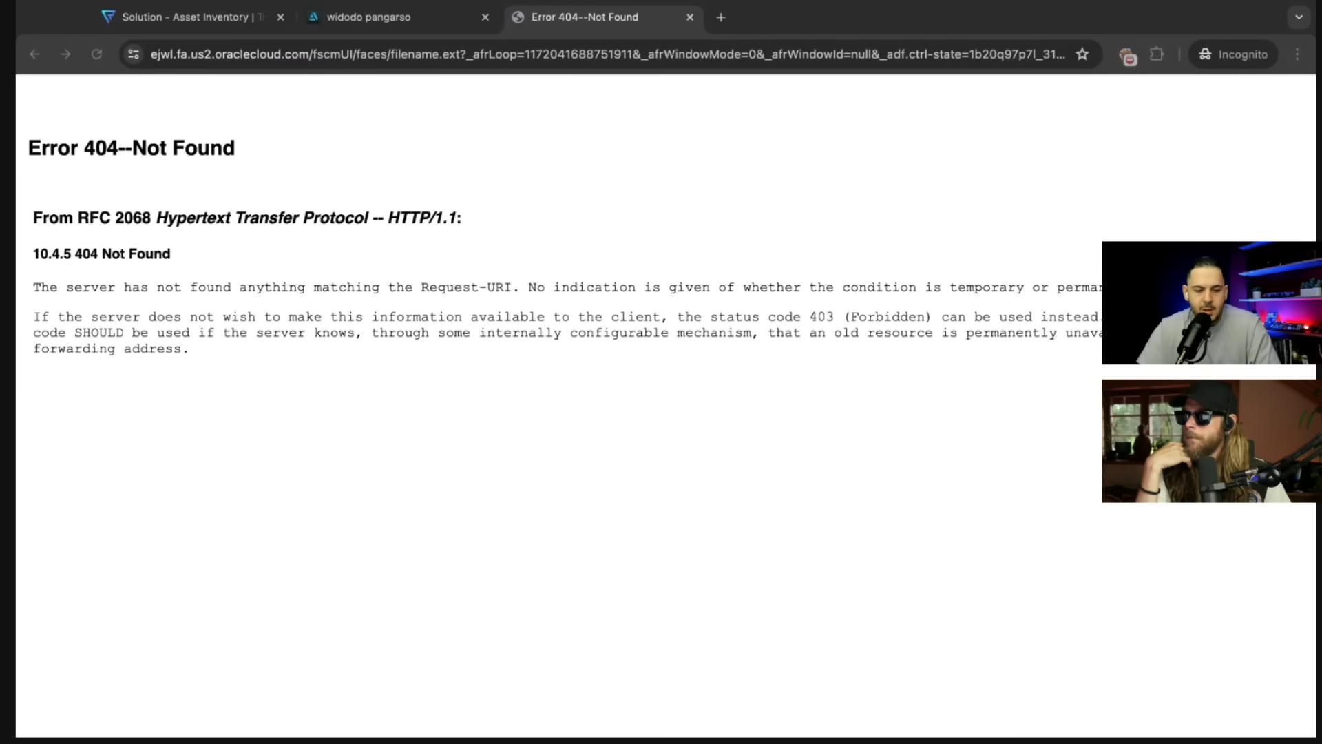
Check the /fscmUI/faces/deeplink address with objType=IRC_RECRUITING on the same Oracle Cloud host in a separate tab, and close that tab.
key("super+Tab")
key("super+t")
type("ejwl.fa.us2.oraclecloud.com/fscmUI/faces/deeplink?objType=IRC_RECRUITING&action=ICE_JOB_SEARCH_RESP")
key("Return")
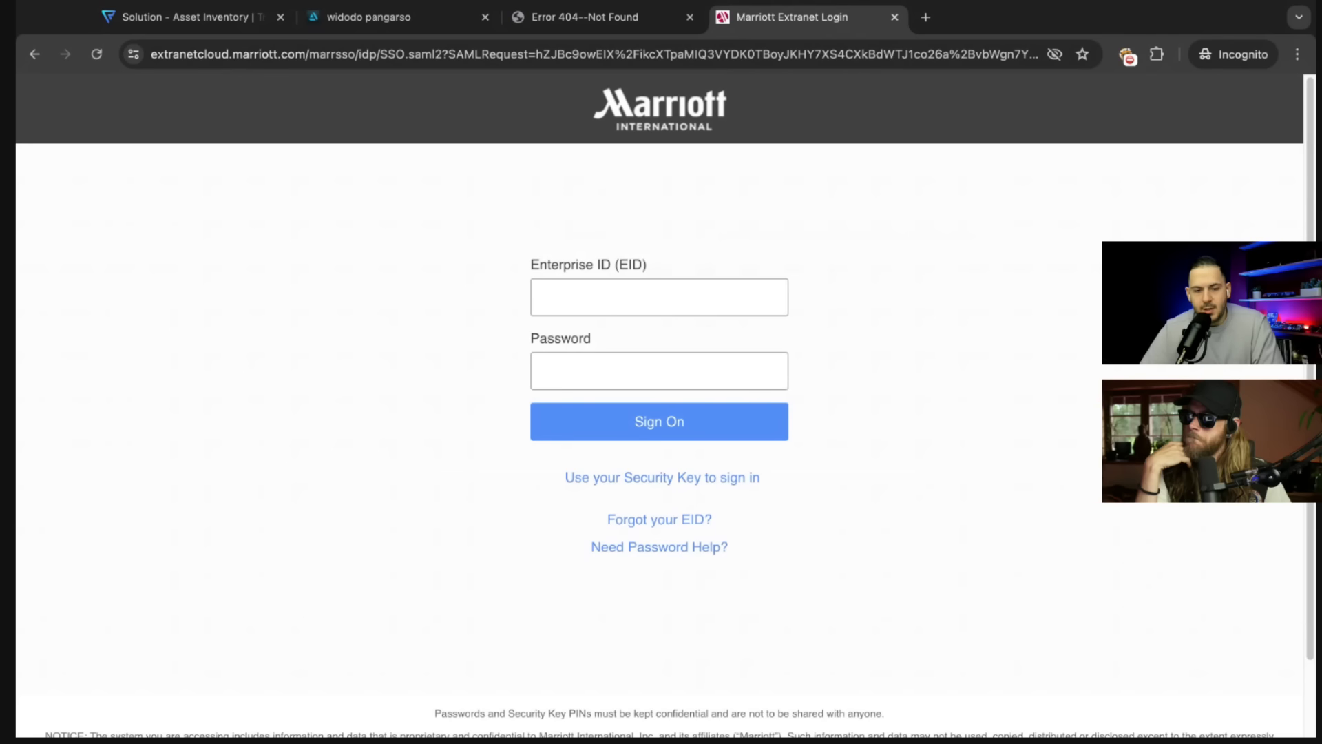
key("ctrl+w")
key("super+Tab")
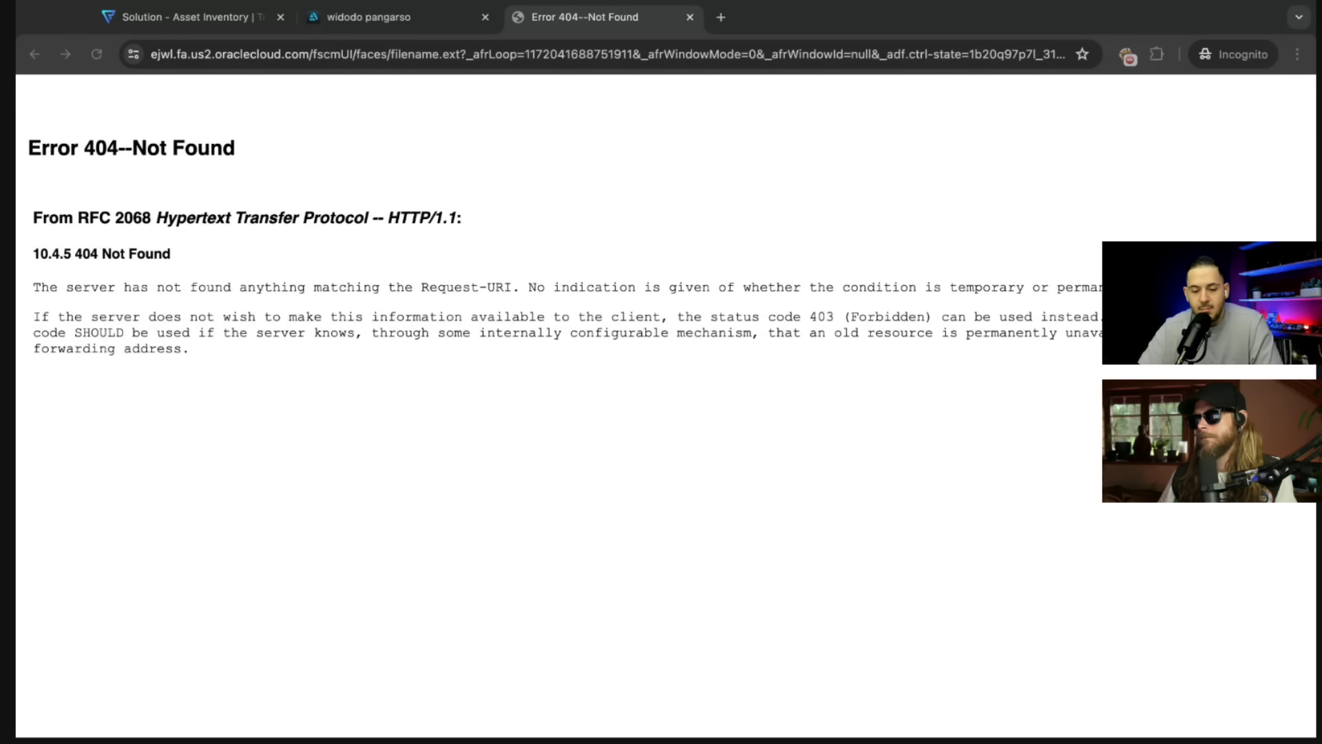
Load the copied link in a new tab and open the password help page from the Marriott sign-on form.
key("super+Tab")
key("super+t")
key("super+v")
key("Return")
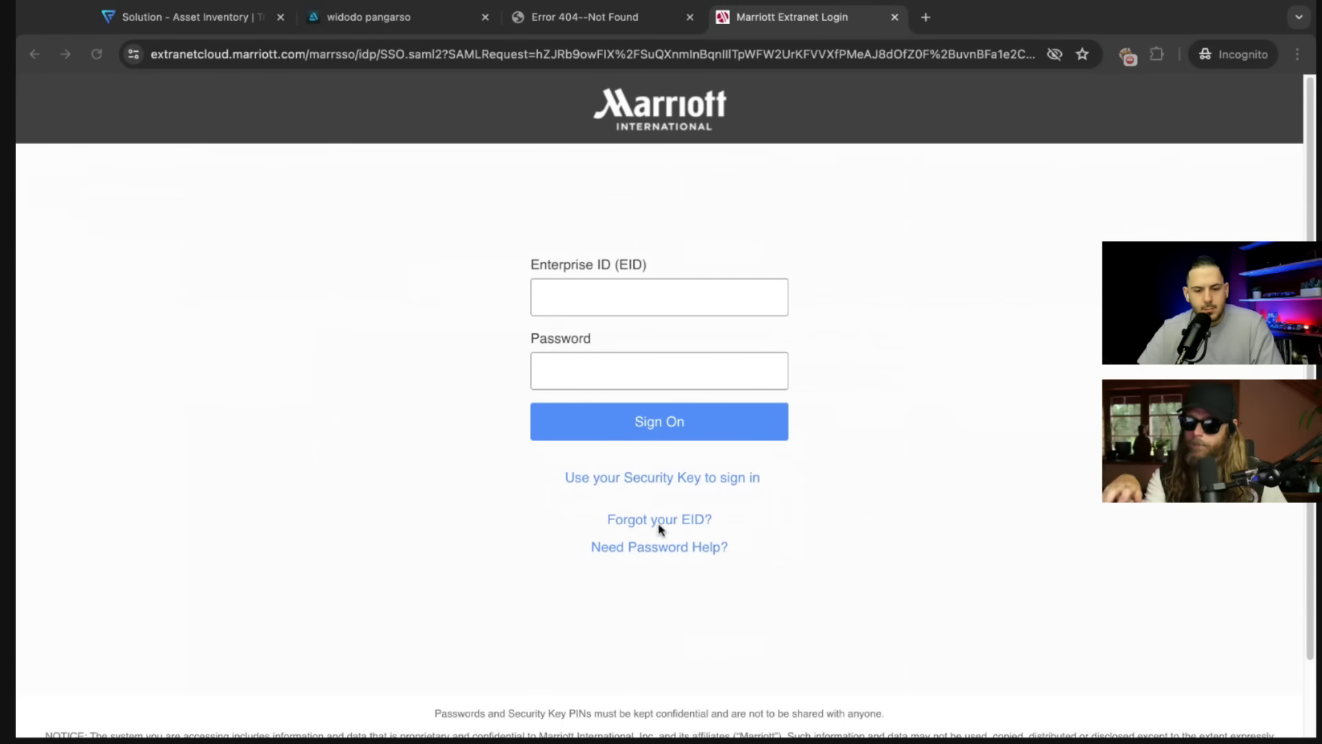
left_click(654, 543)
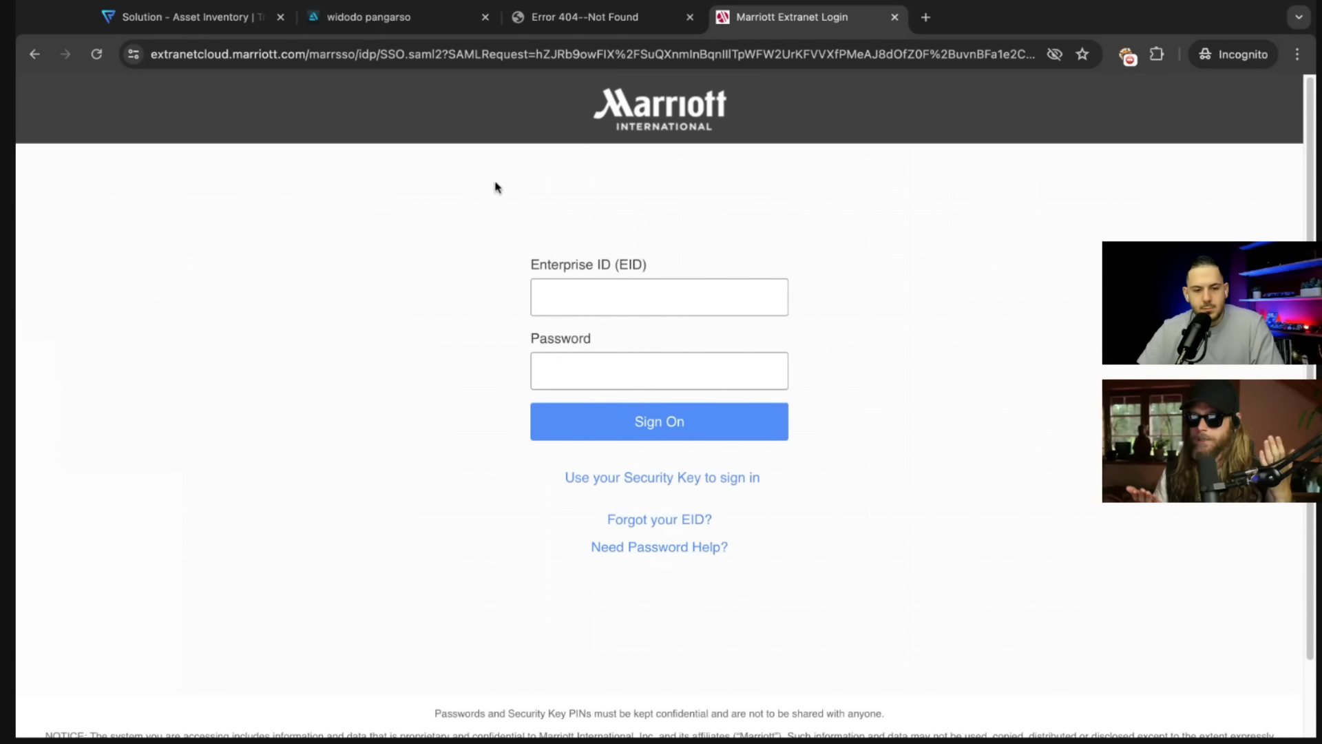
left_click(661, 555)
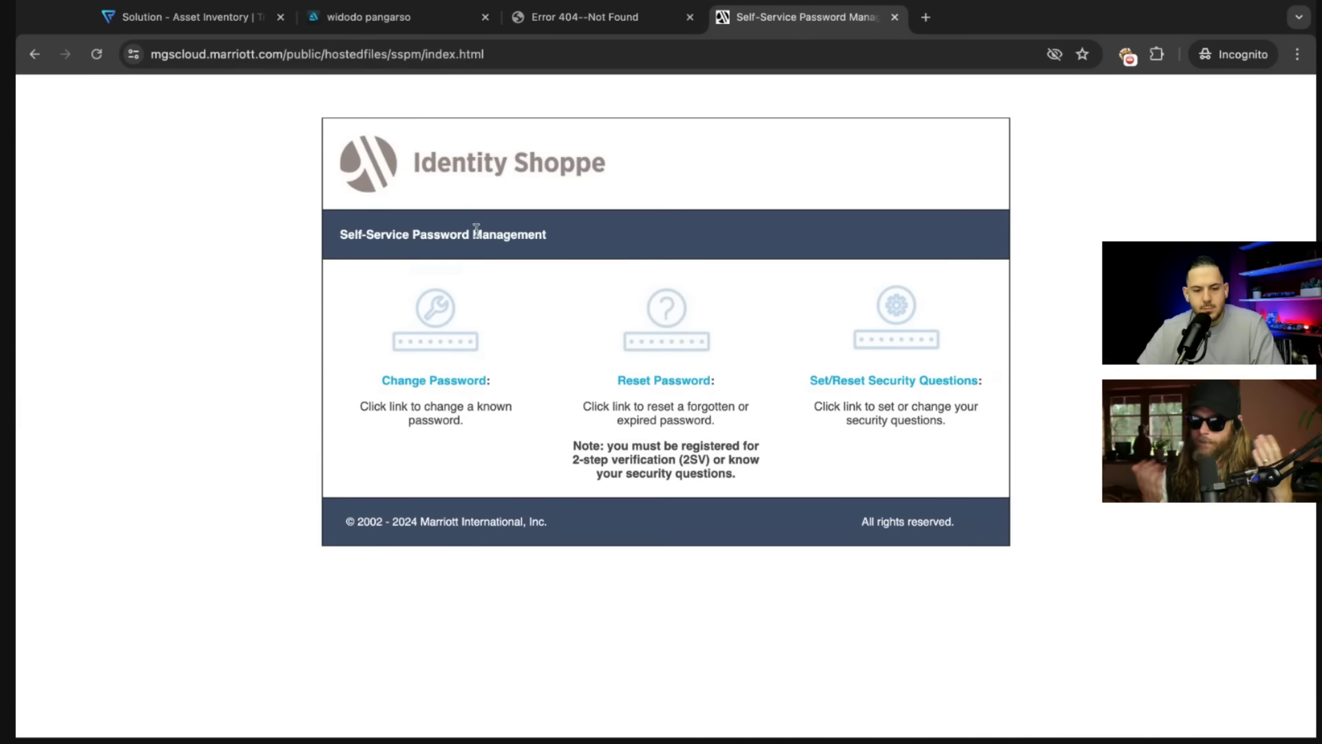
Inspect the security questions, password reset and password change pages of the self-service password management site.
left_click(919, 383)
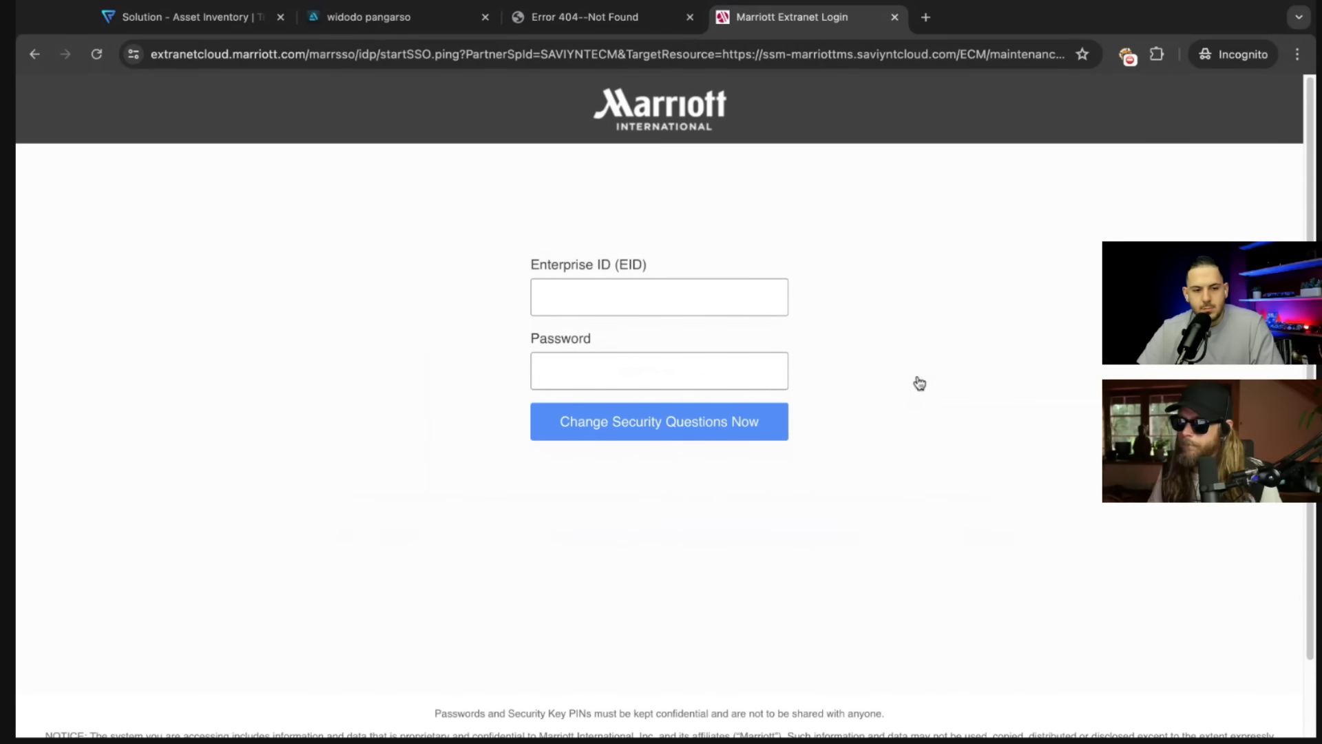
key("alt+Left")
left_click(643, 383)
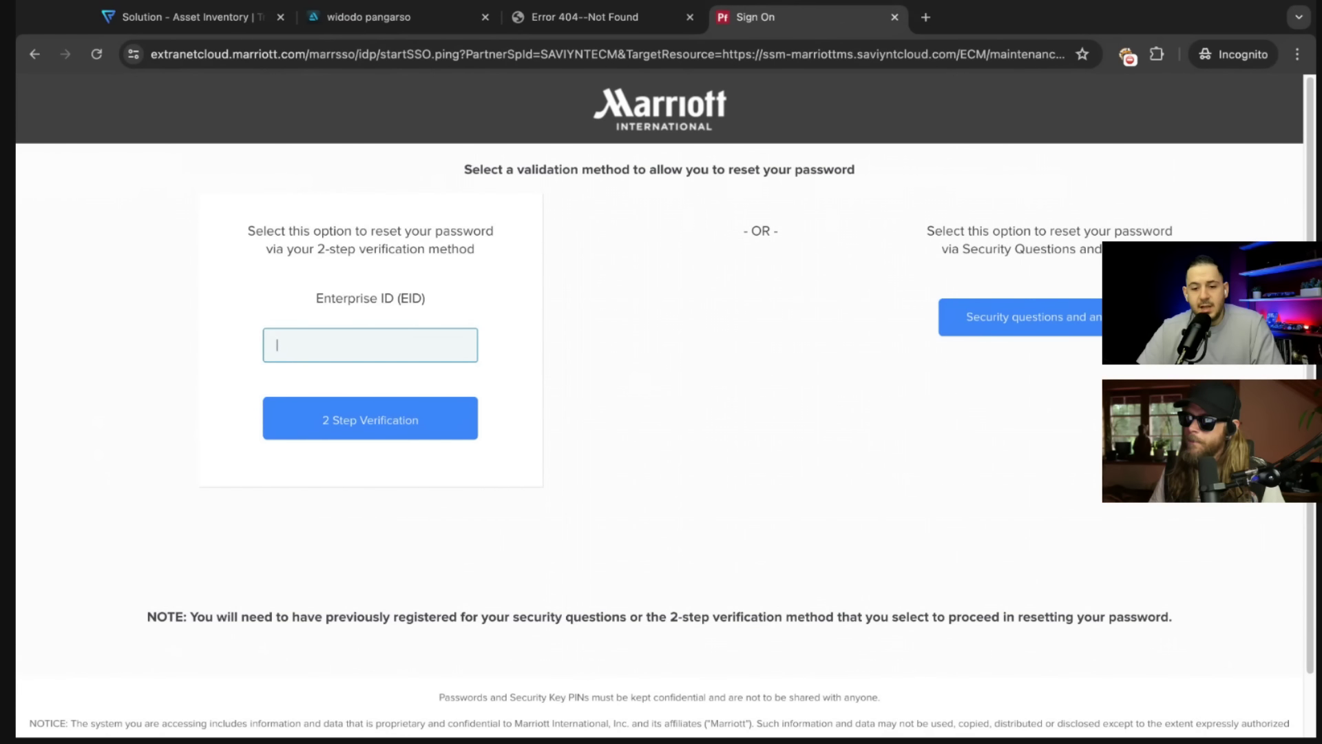
key("alt+Left")
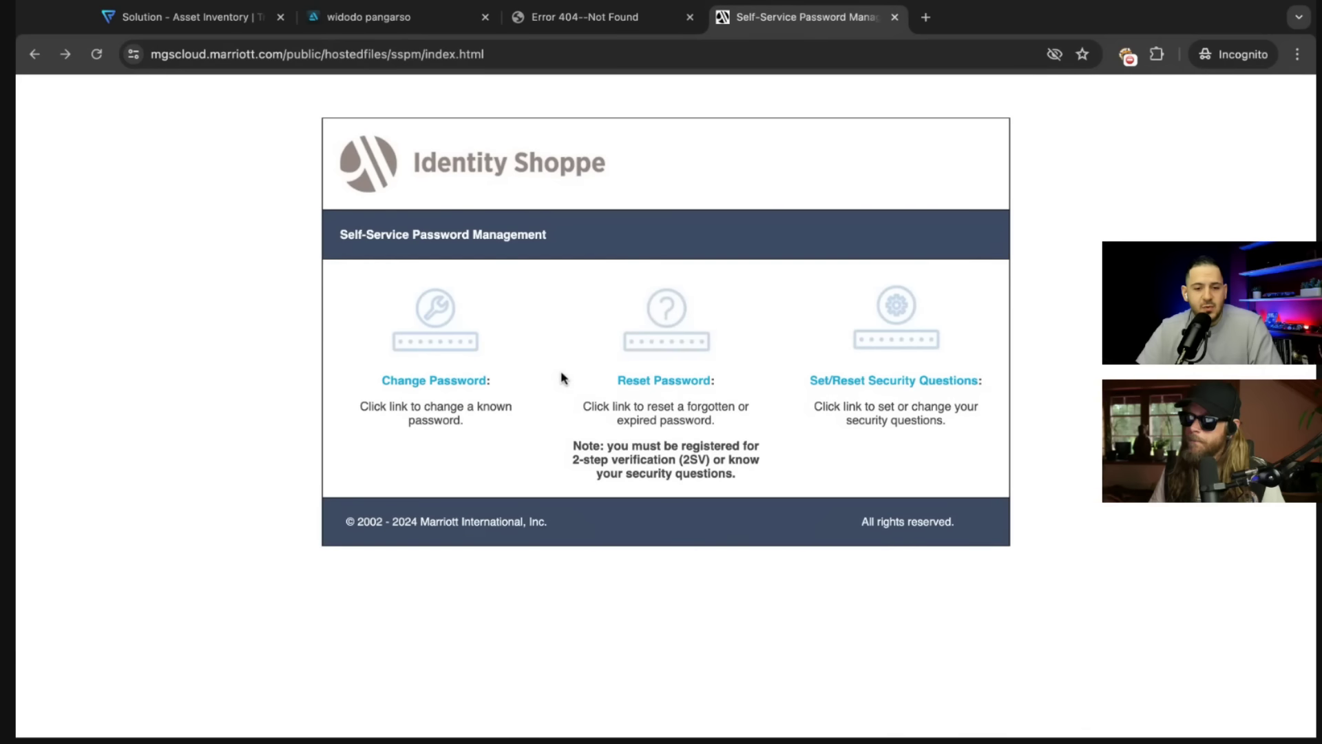
left_click(456, 386)
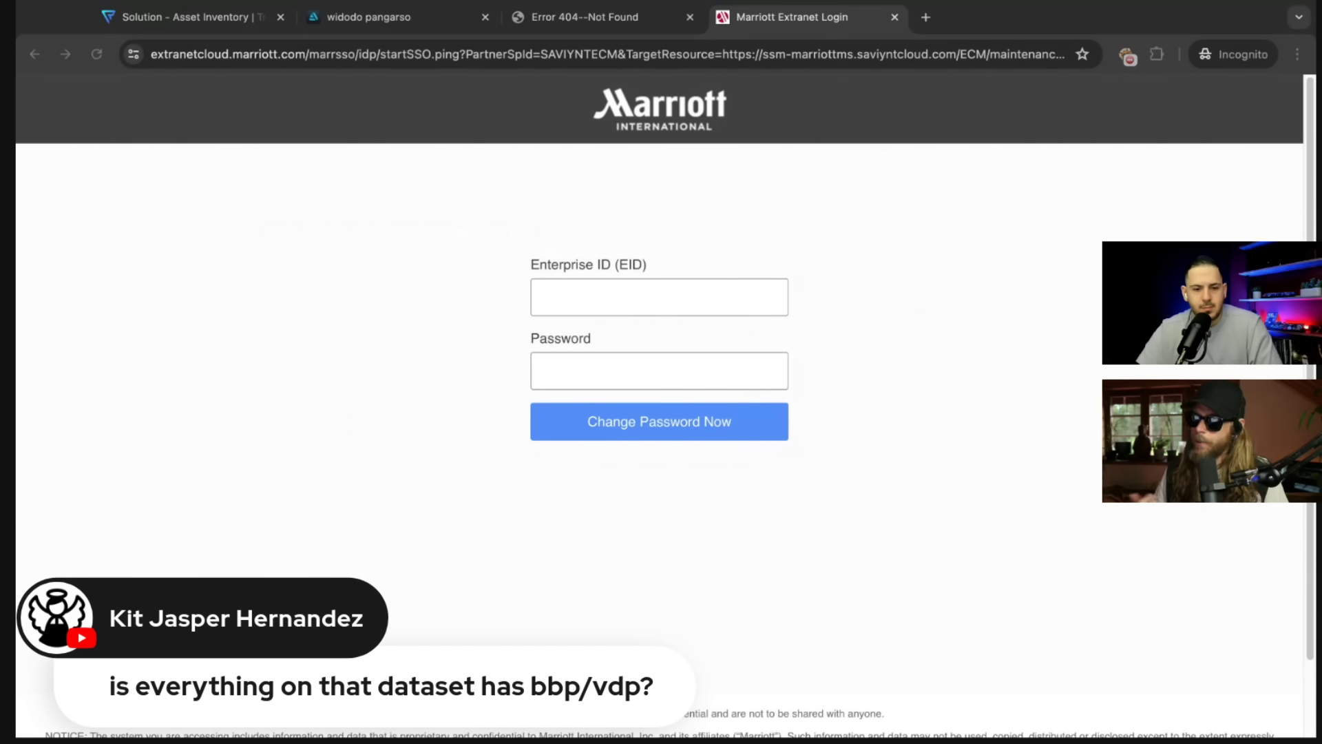
Close the Marriott login tab, the Oracle Cloud tab and the tab before it, returning to the asset inventory.
key("super+w")
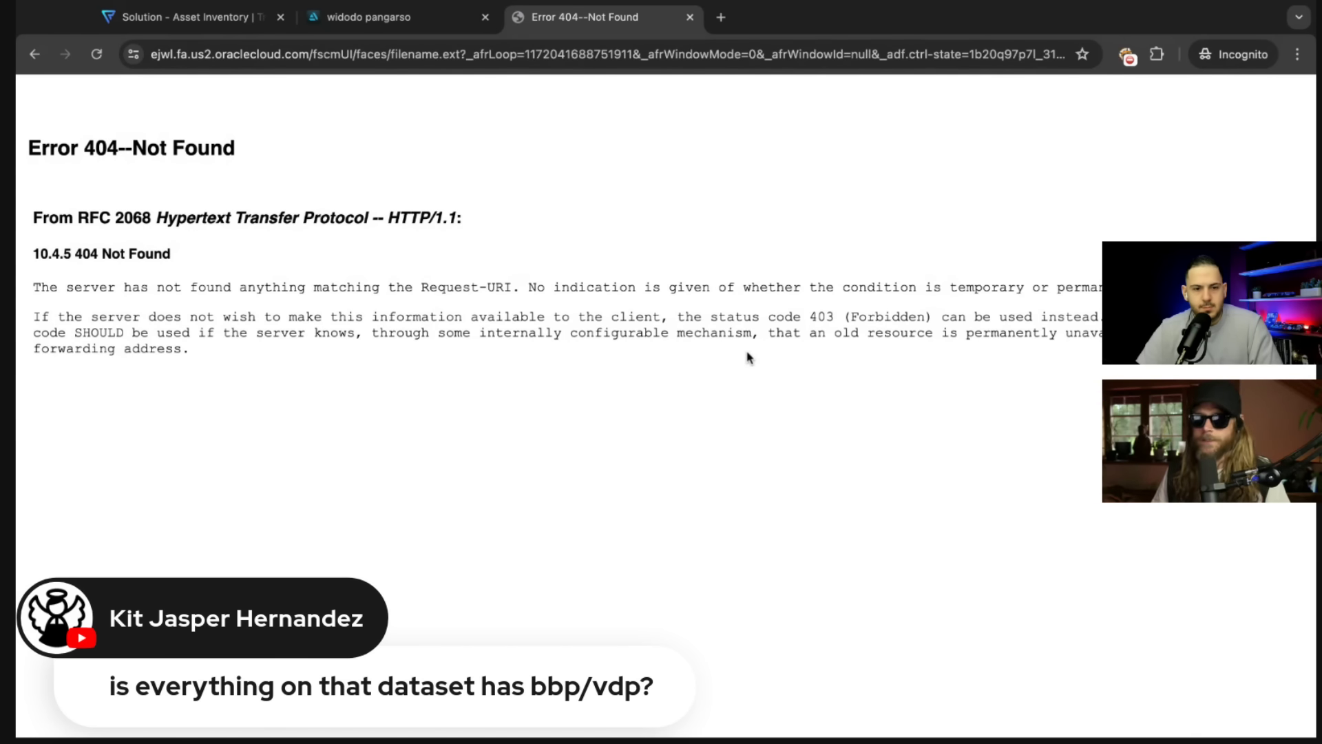
key("super+w")
key("super+w")
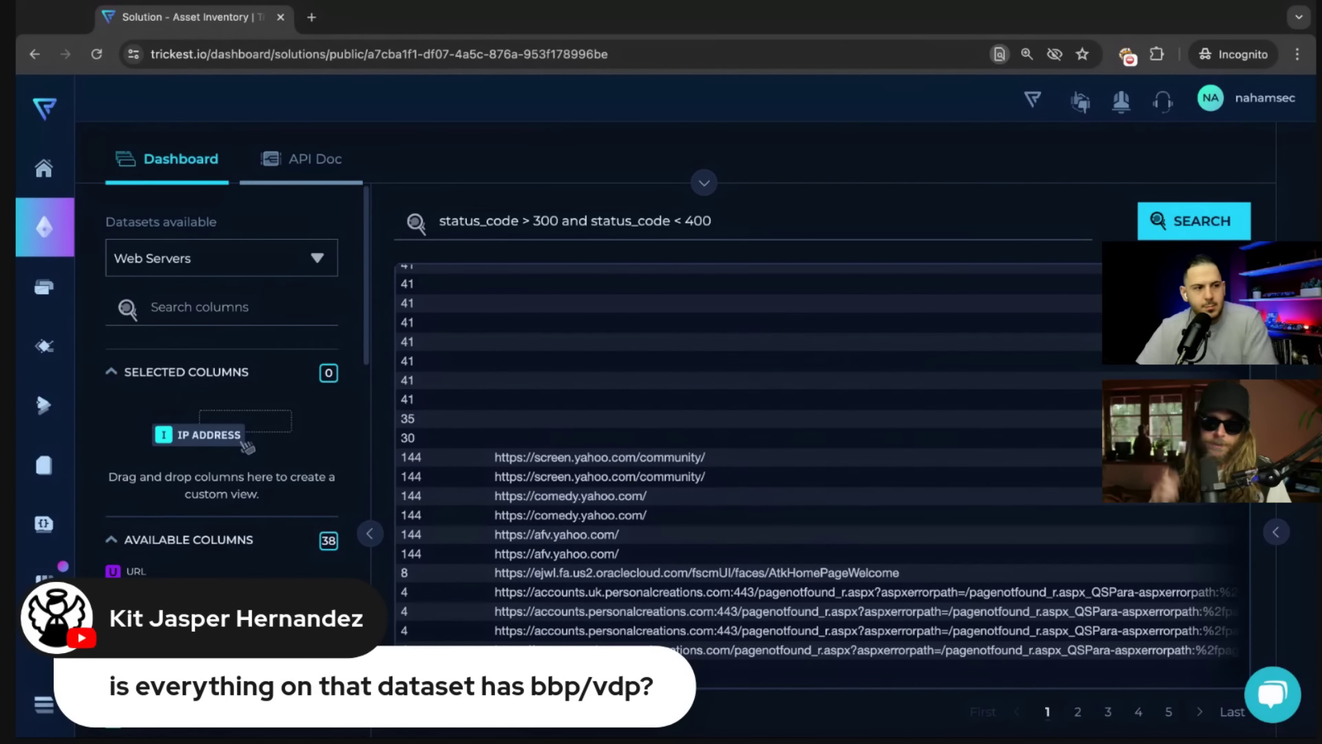
Go to page 2 of the 3xx web server results and examine the URLs against their redirect locations.
scroll(708, 480, "down", 1)
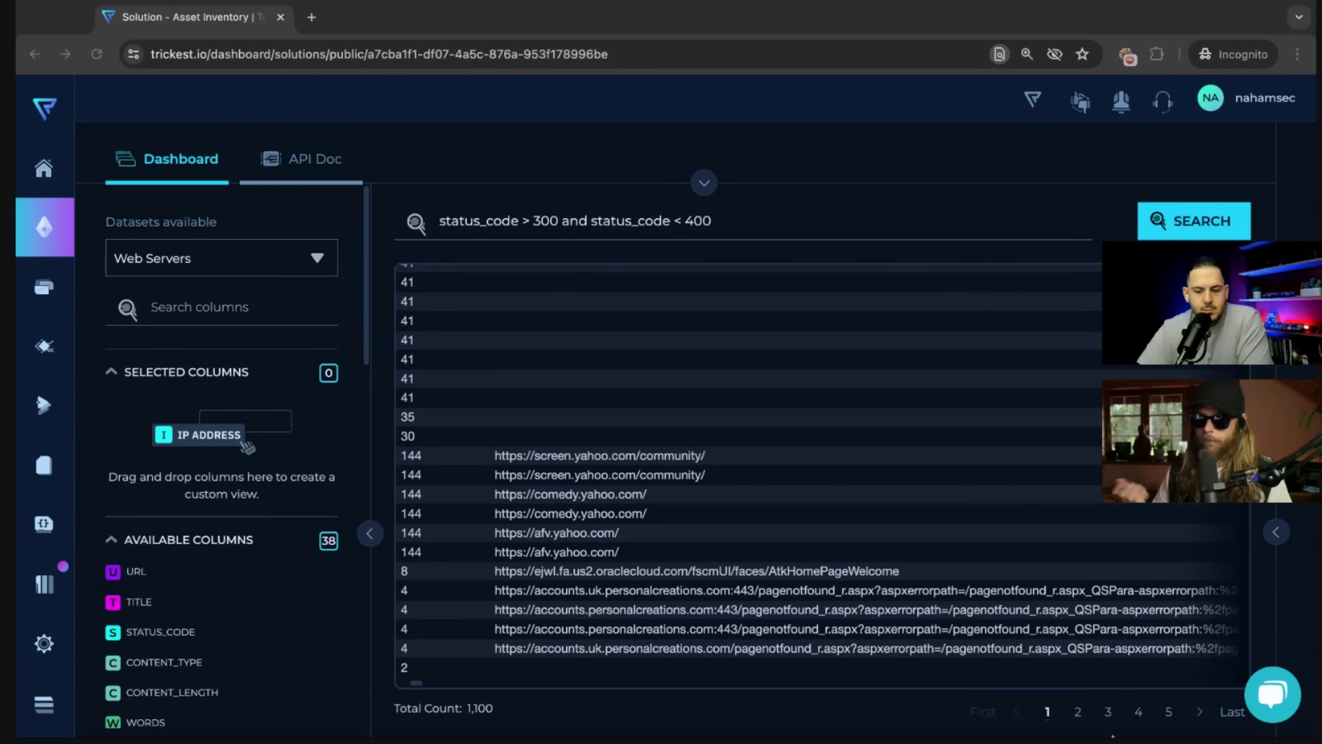
left_click(1078, 712)
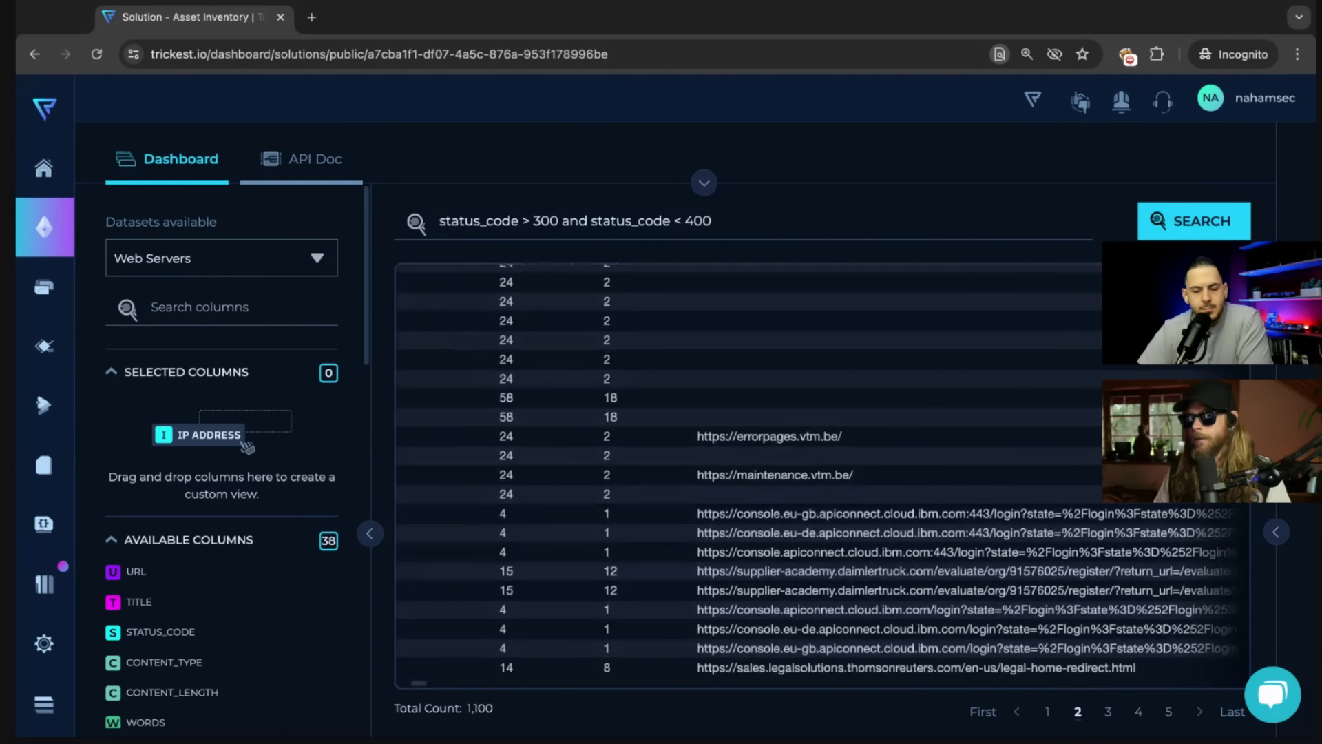
scroll(684, 551, "left", 5)
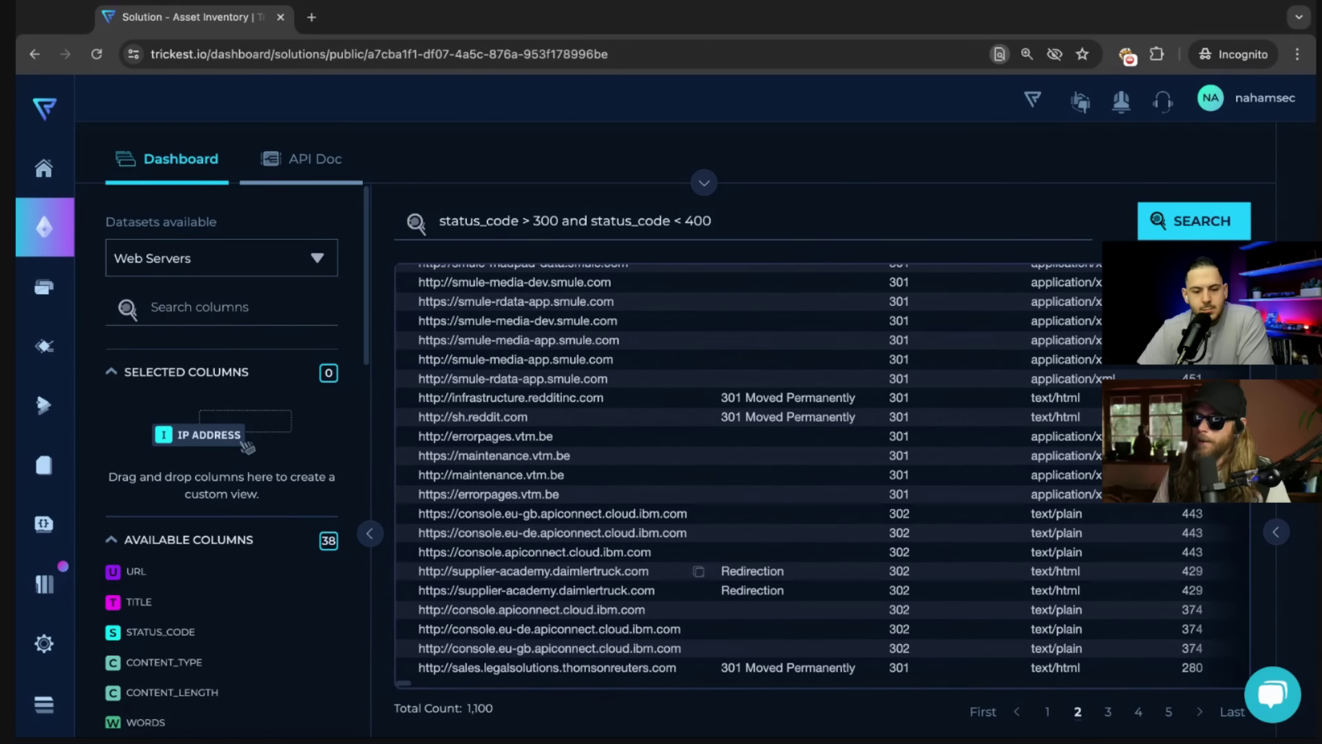
scroll(689, 571, "right", 5)
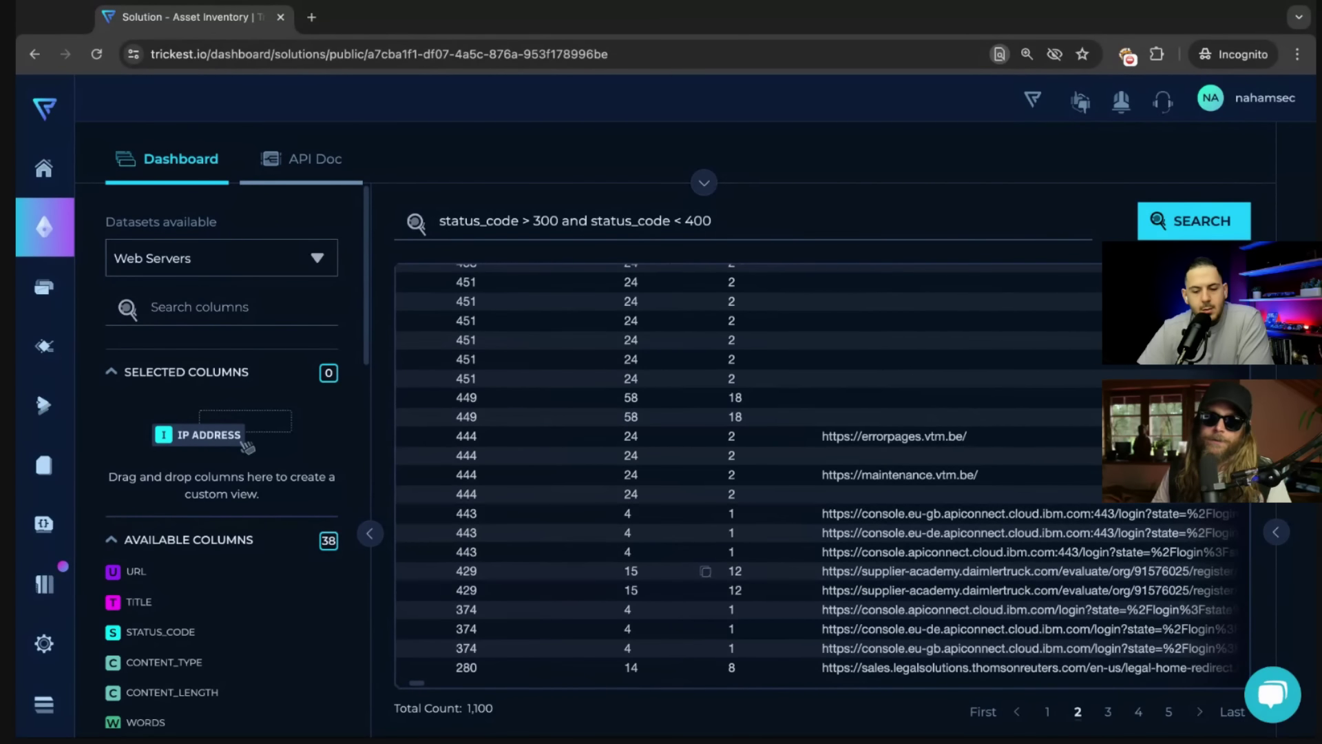
scroll(988, 596, "left", 5)
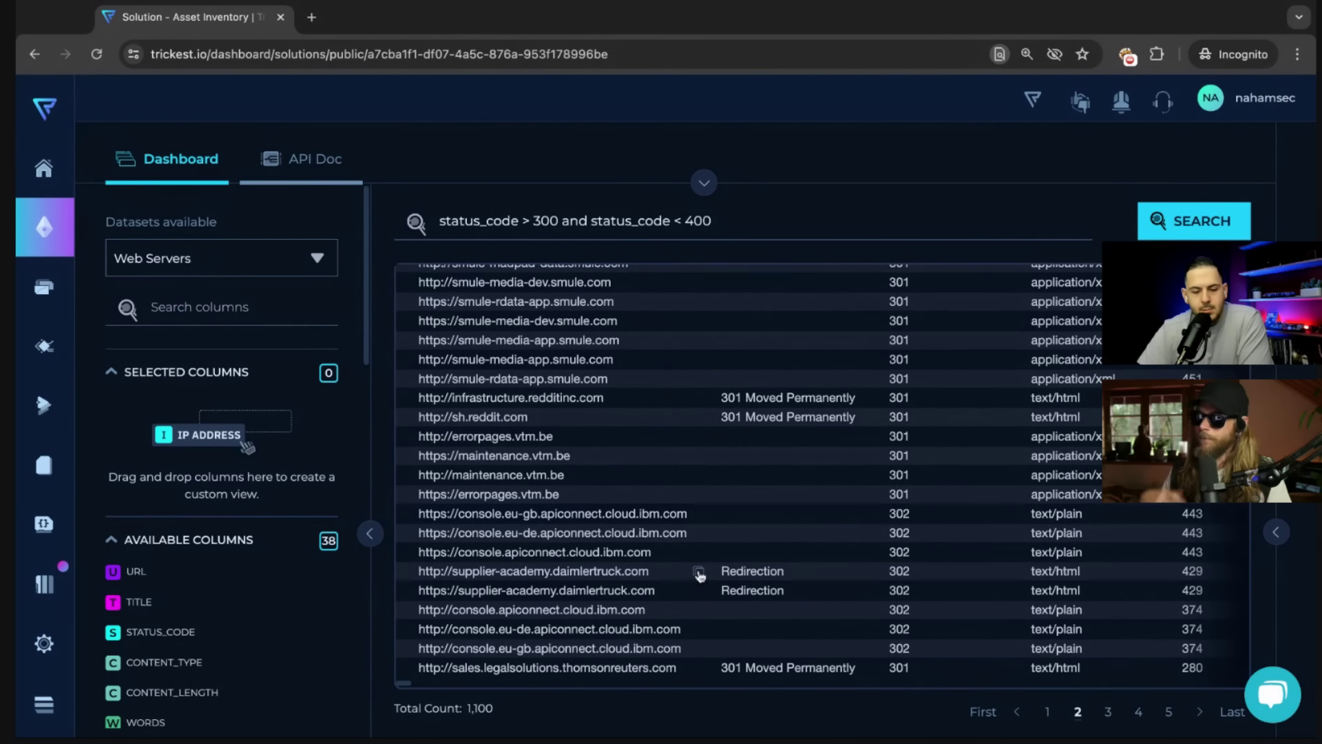
left_click(698, 572)
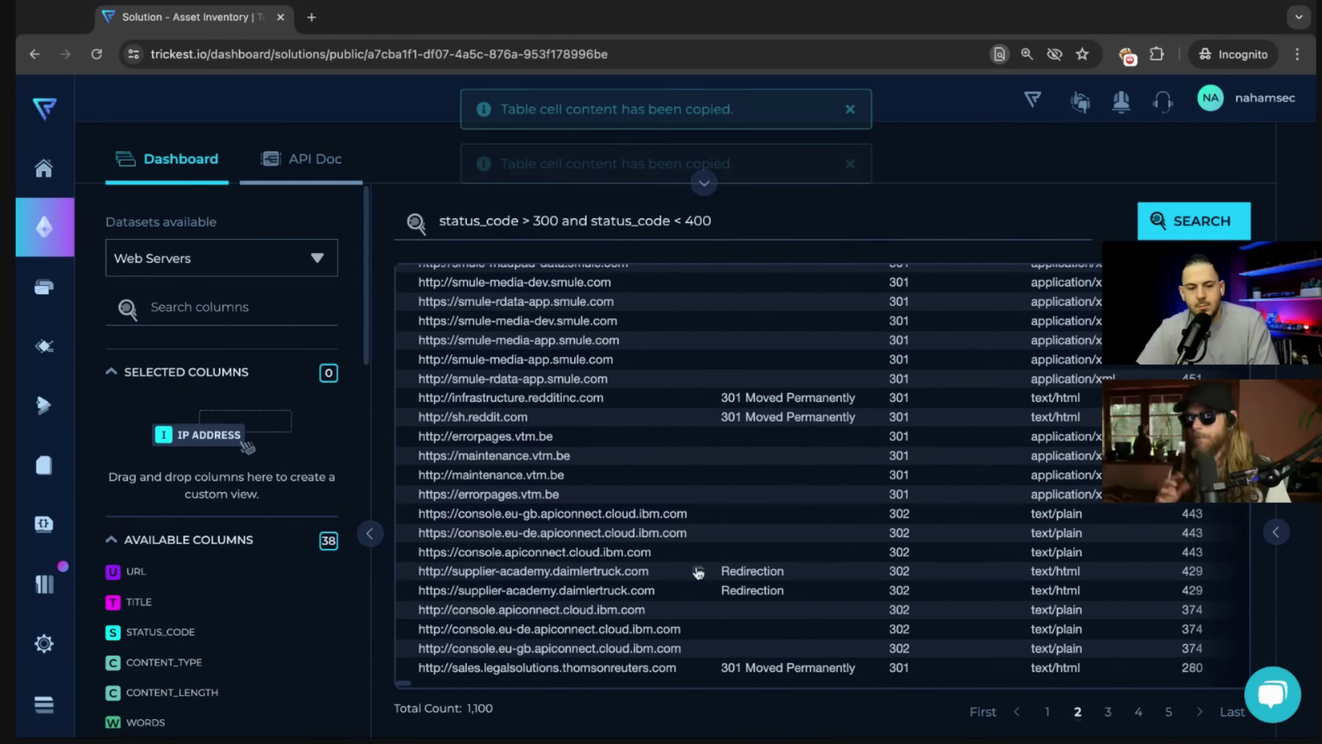
key("ctrl+t")
key("ctrl+v")
key("Return")
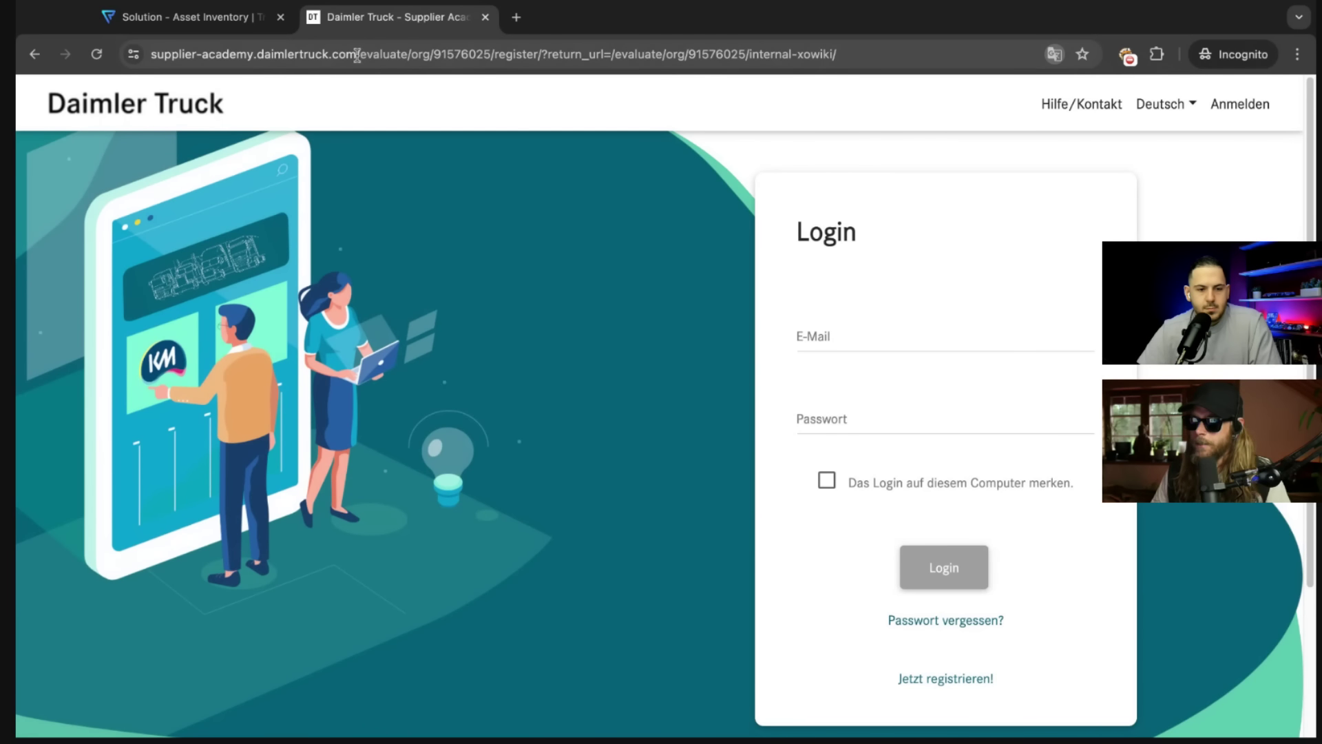
left_click(356, 55)
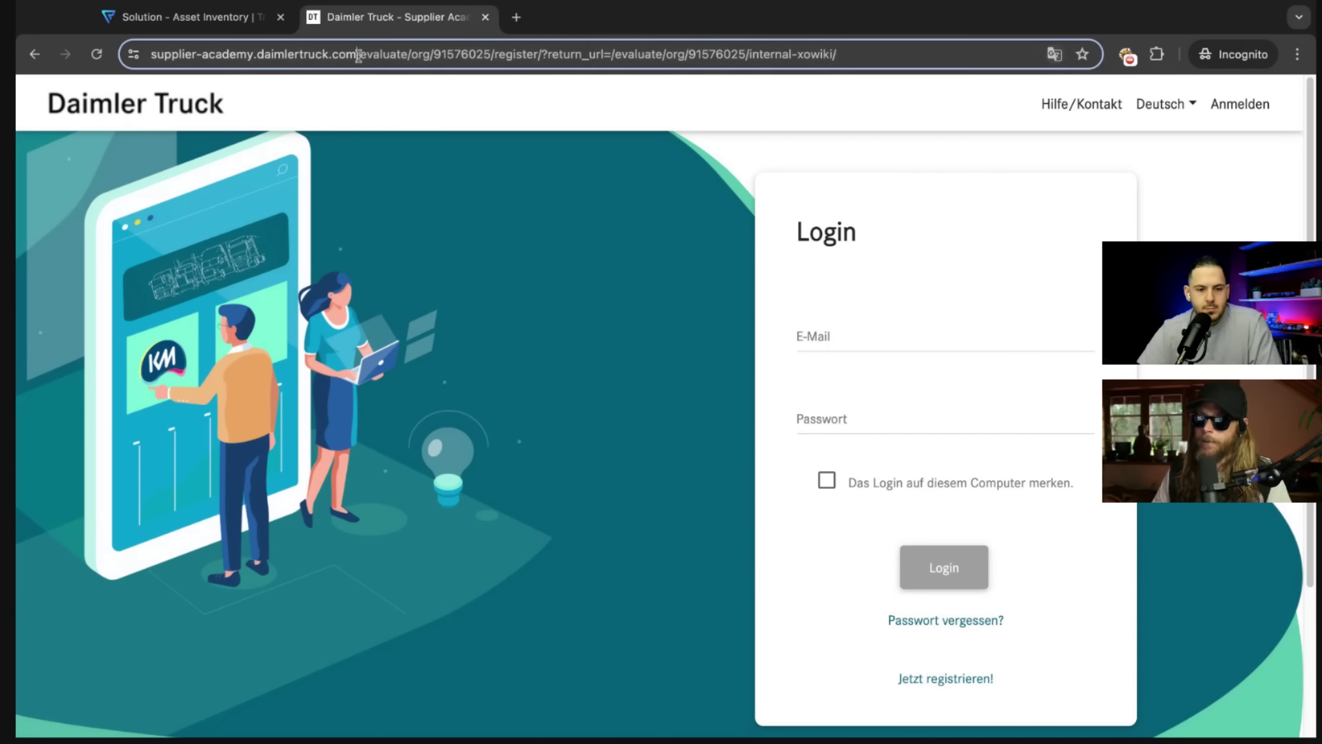
key("shift+super+Right")
key("BackSpace")
type("/")
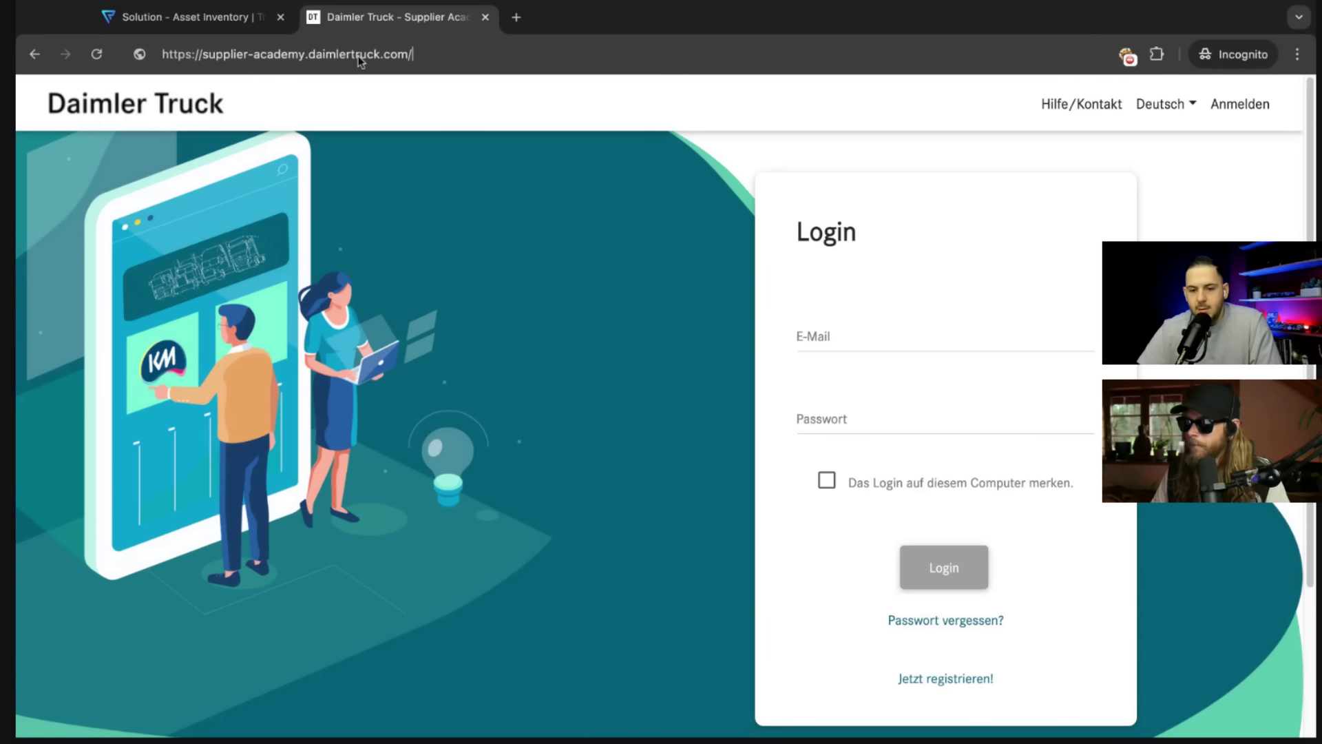
key("Home")
type("view-soruce")
type(":")
key("Return")
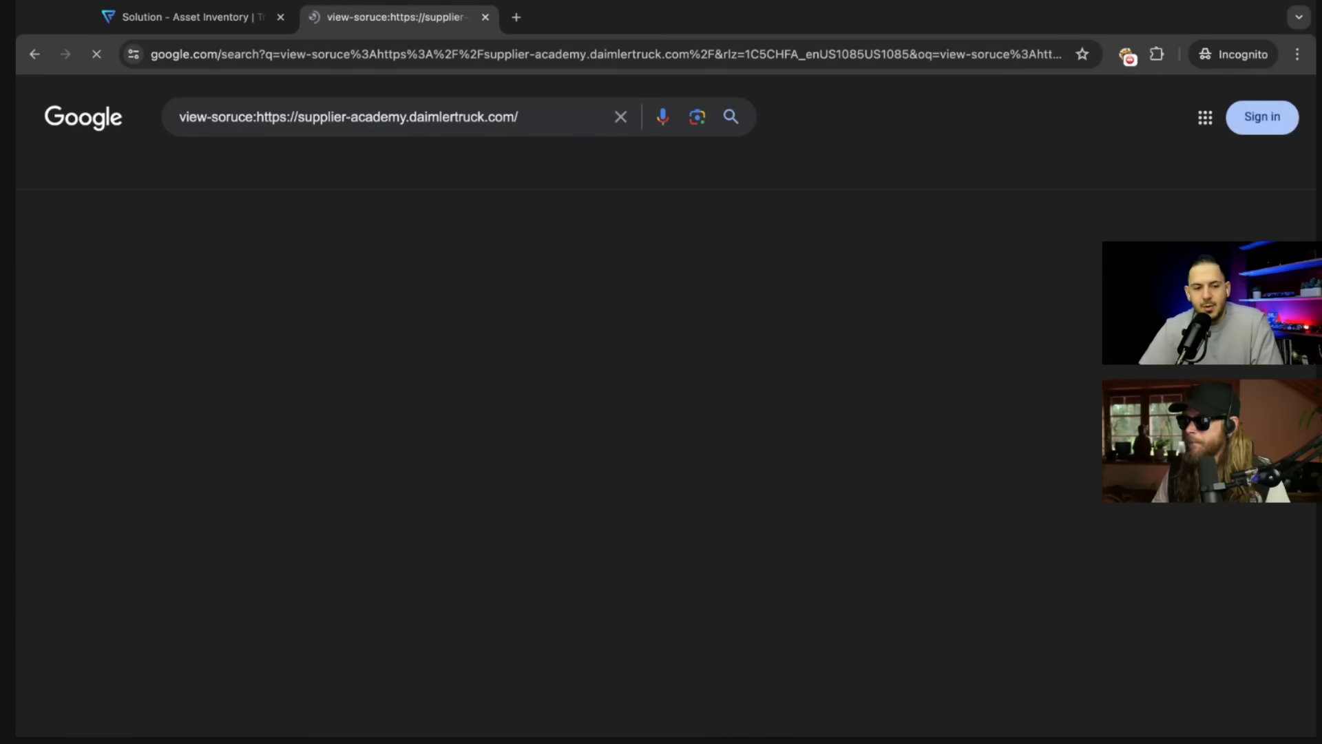
triple_click(322, 114)
key("super+x")
left_click(331, 61)
key("super+v")
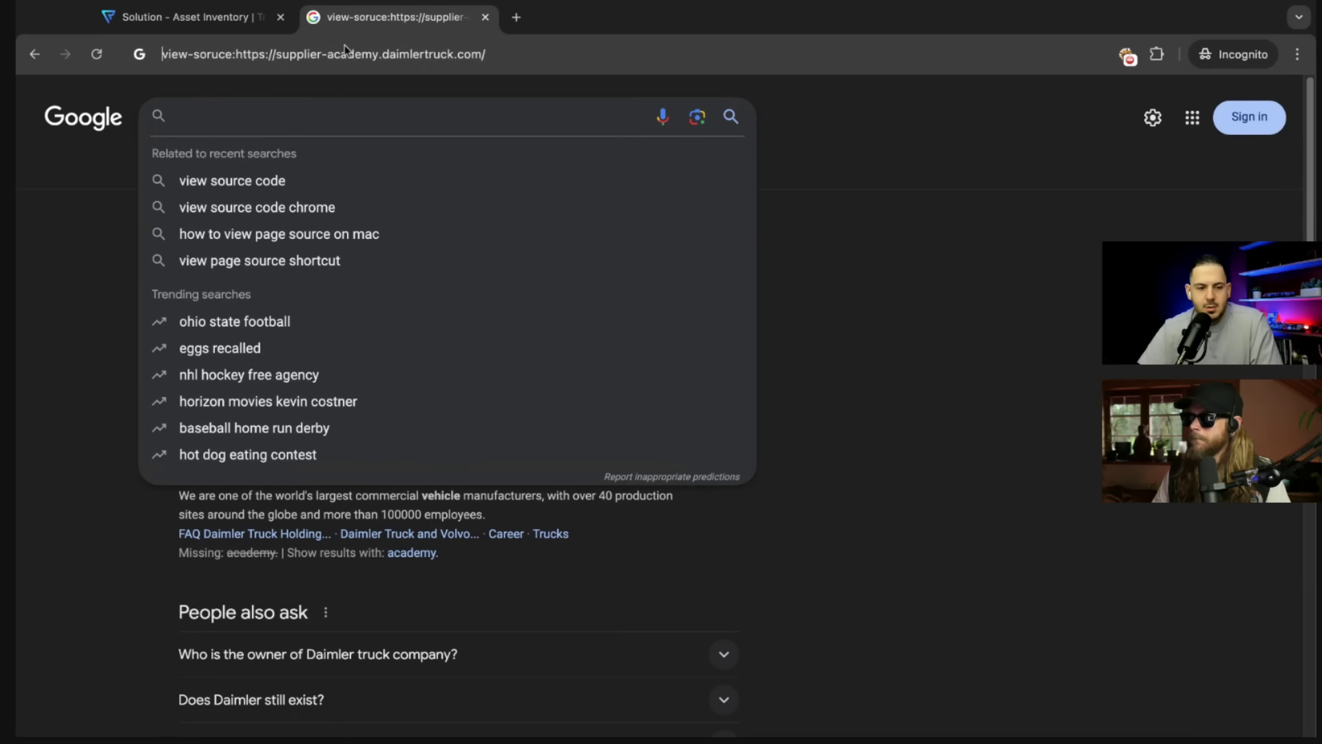
key("super+Left")
key("alt+Right")
key("alt+Right")
key("shift+alt+Left")
type("source")
key("Return")
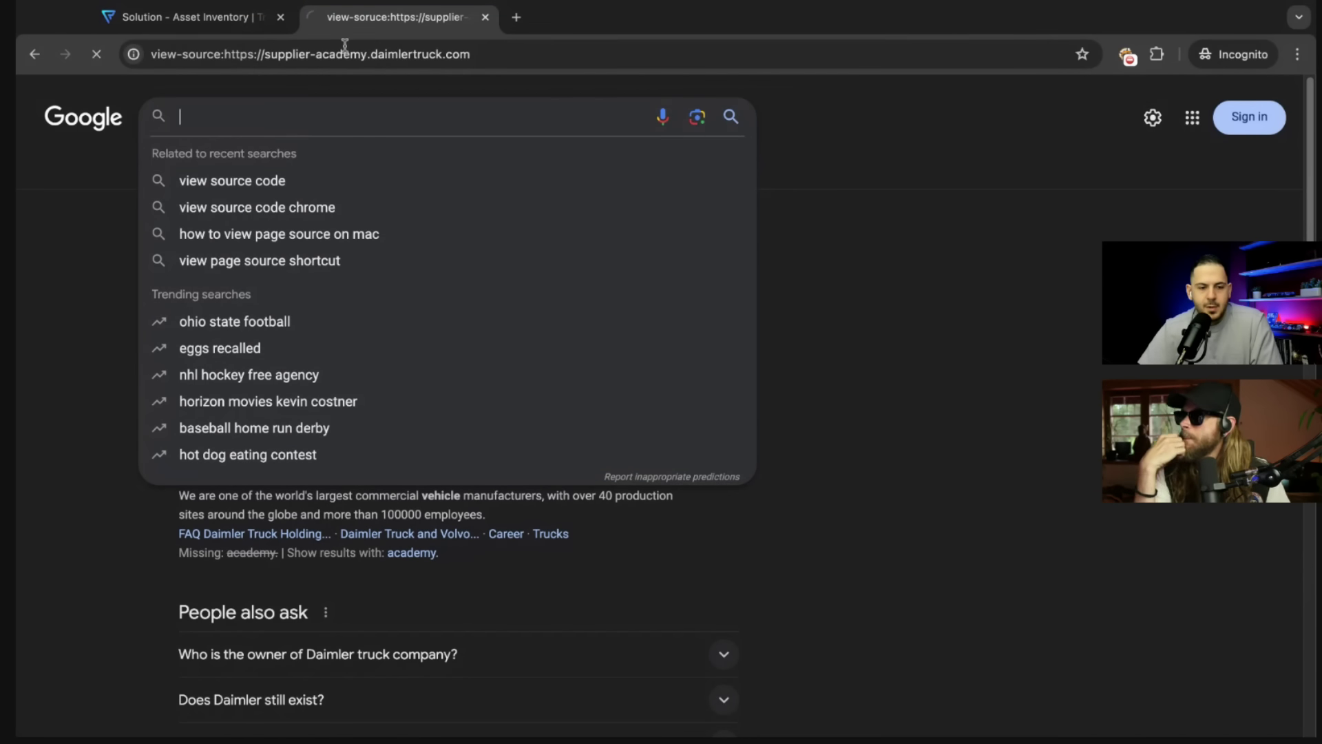
scroll(448, 250, "down", 12)
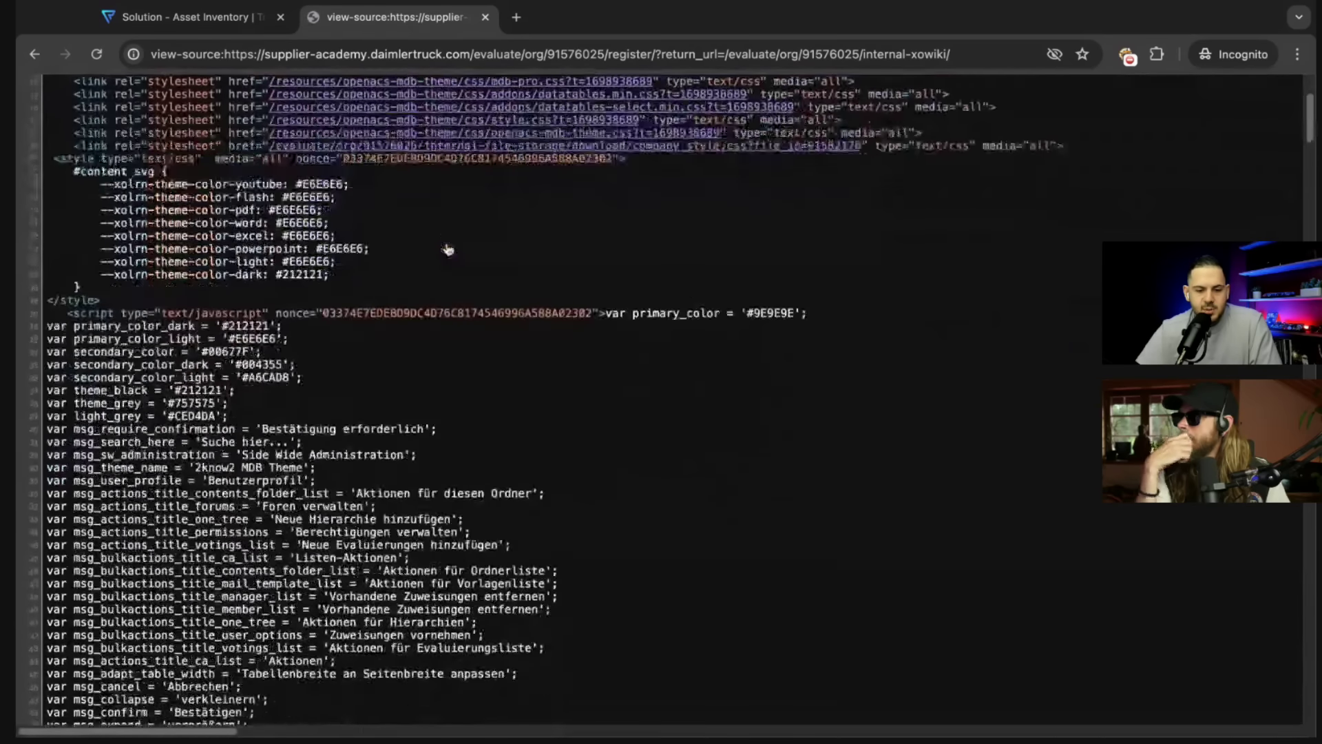
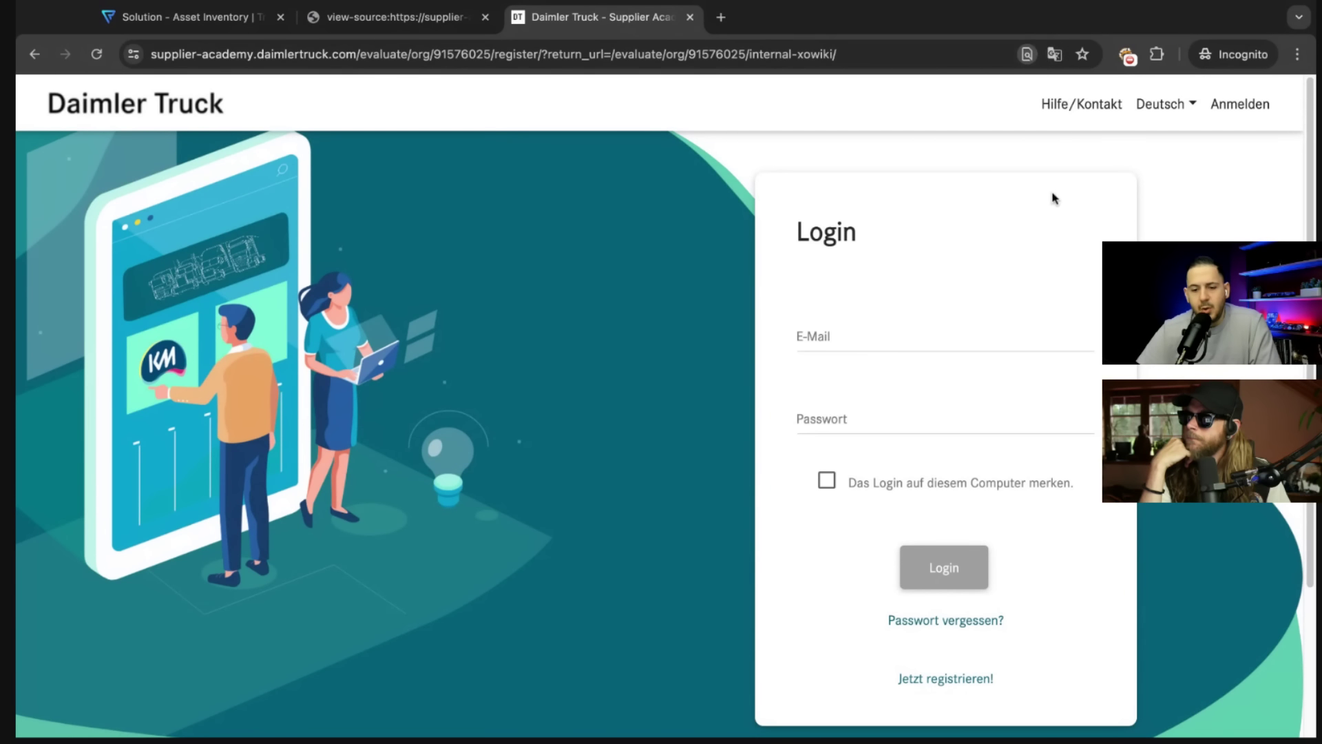
Change the organization ID in the login page's return_url parameter to 91576022 and load the address.
scroll(674, 447, "down", 2)
scroll(656, 423, "up", 2)
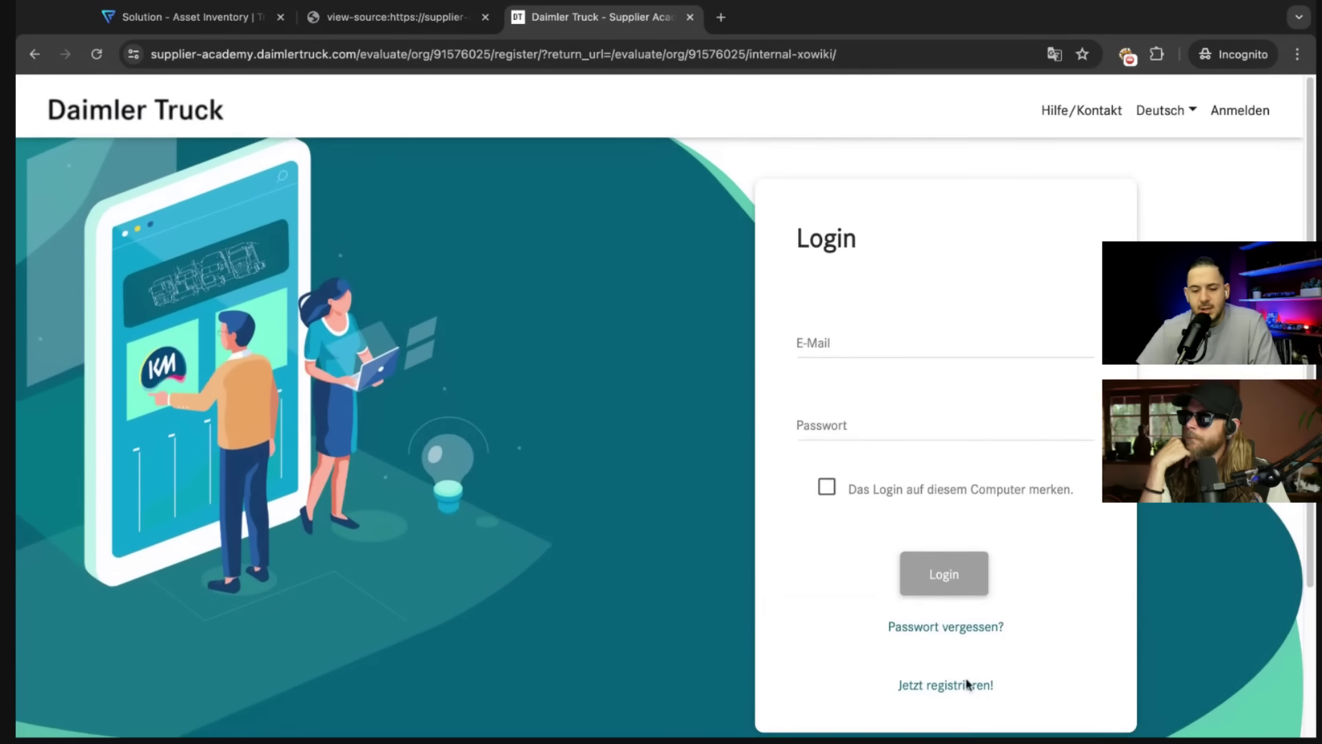
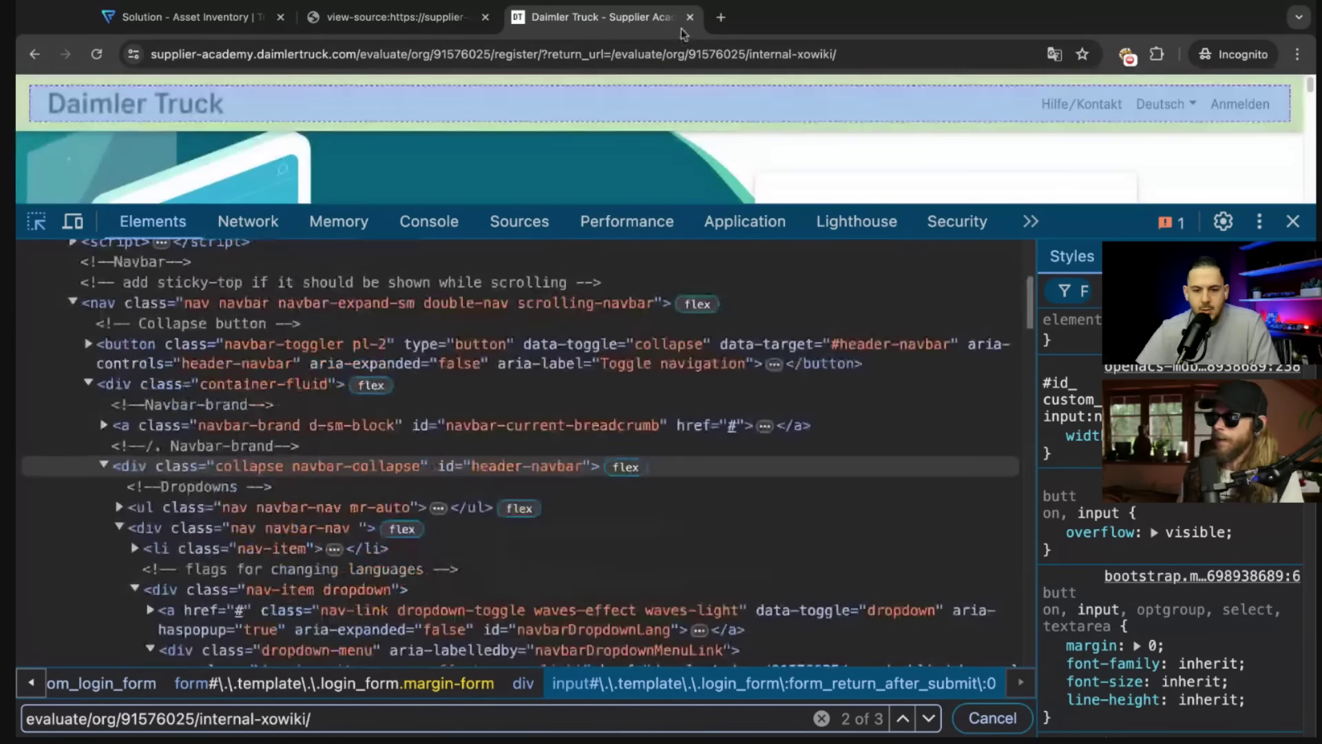
left_click(711, 54)
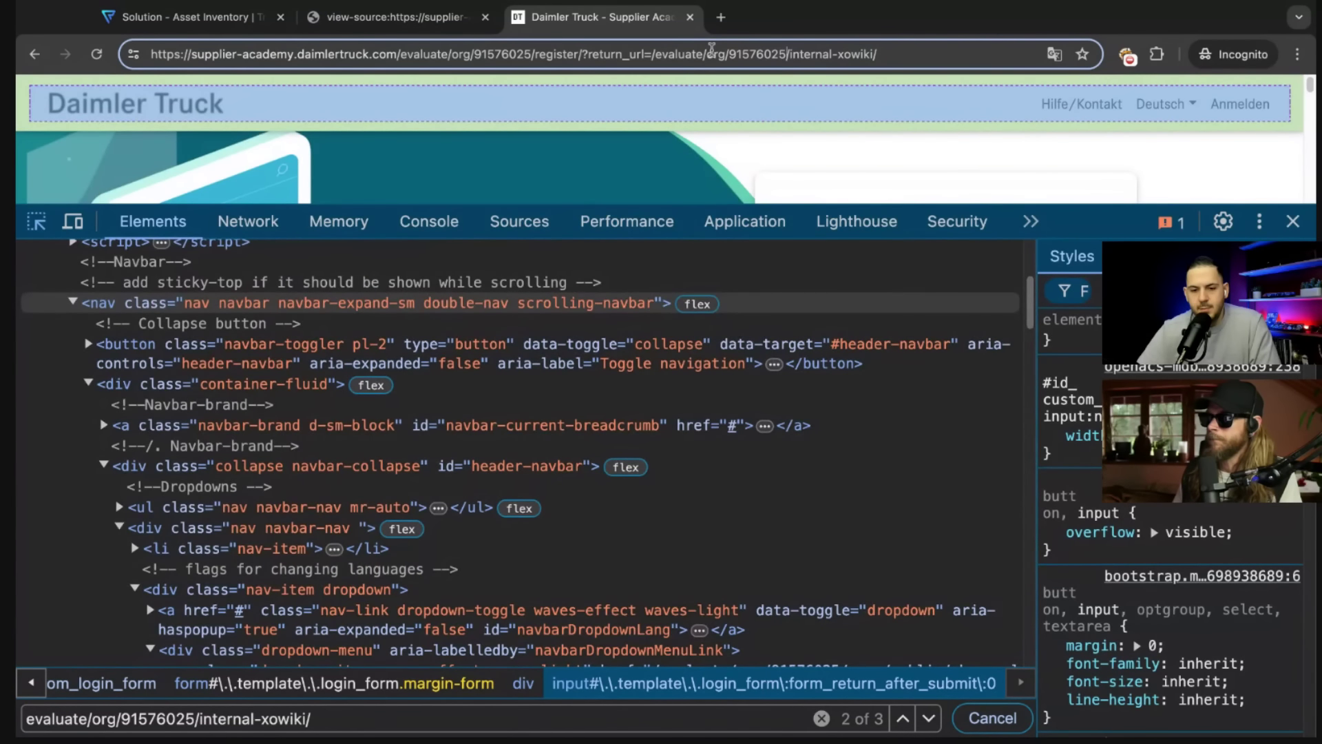
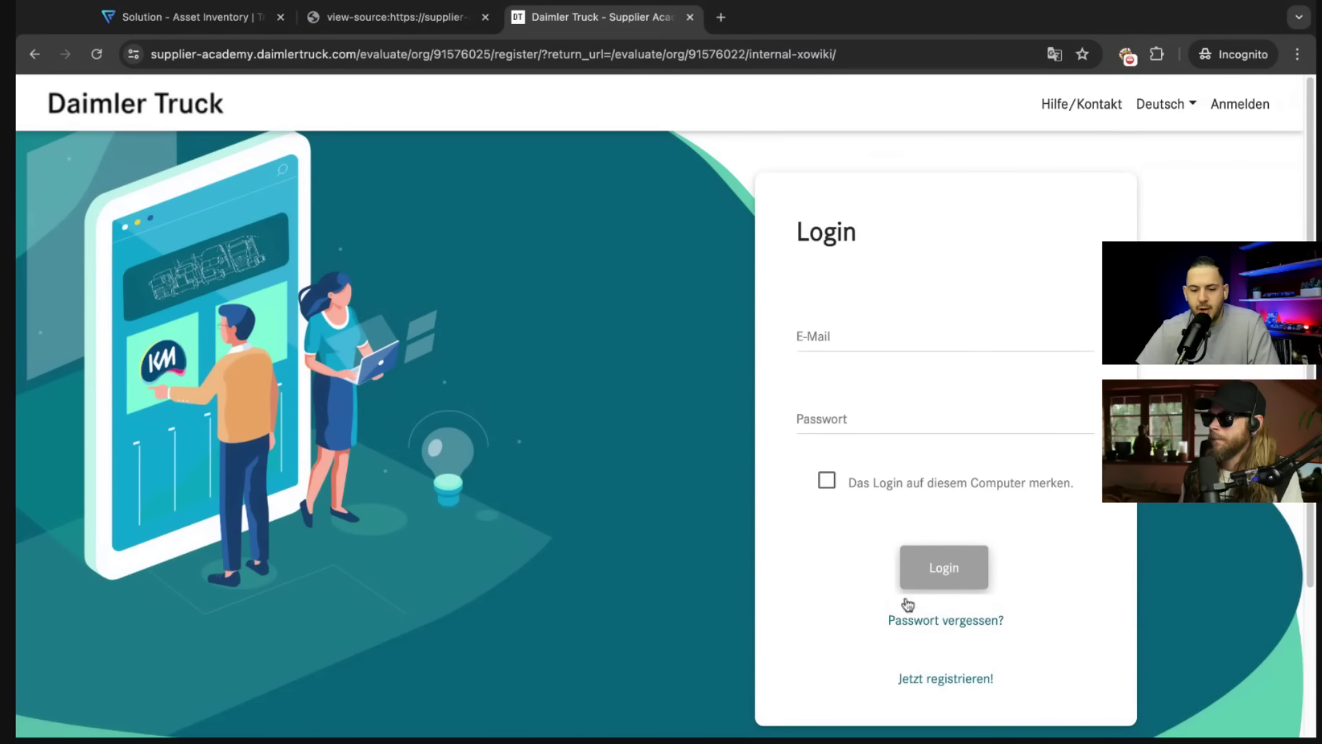
left_click(923, 680)
left_click(466, 55)
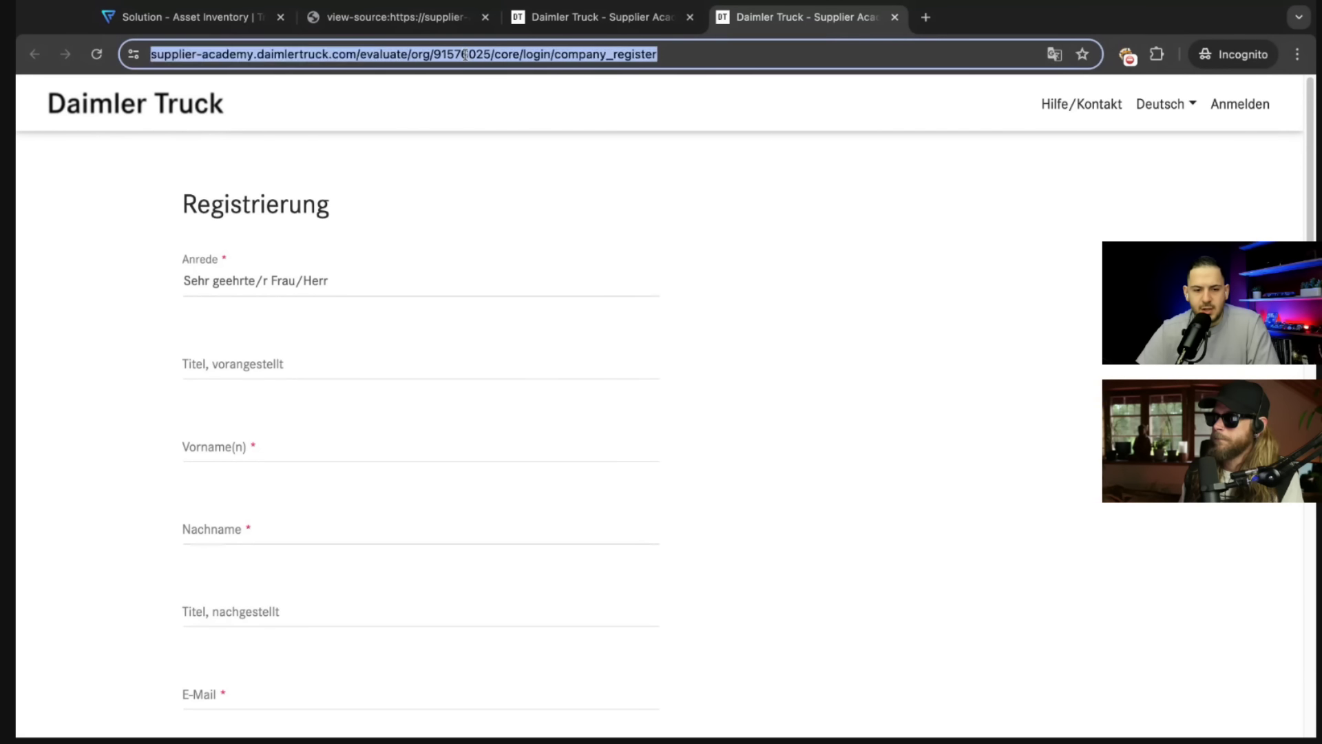
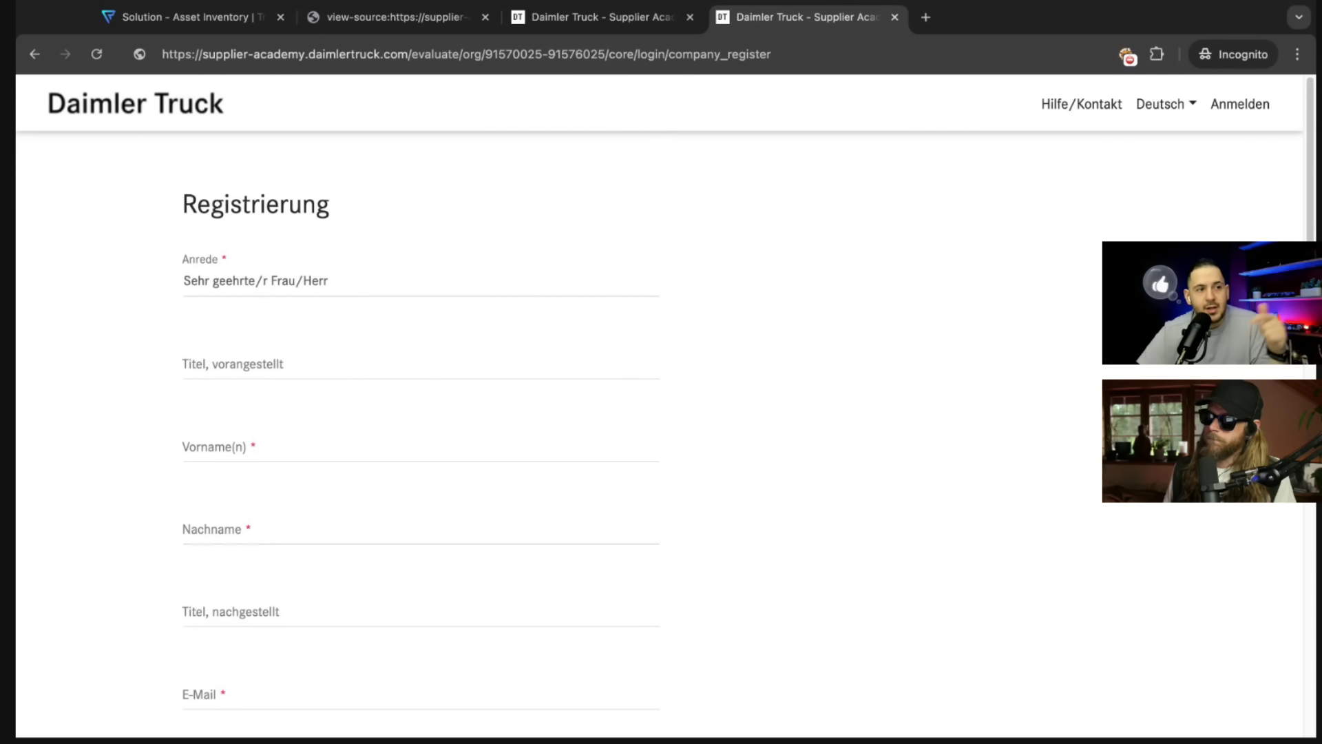
left_click(584, 54)
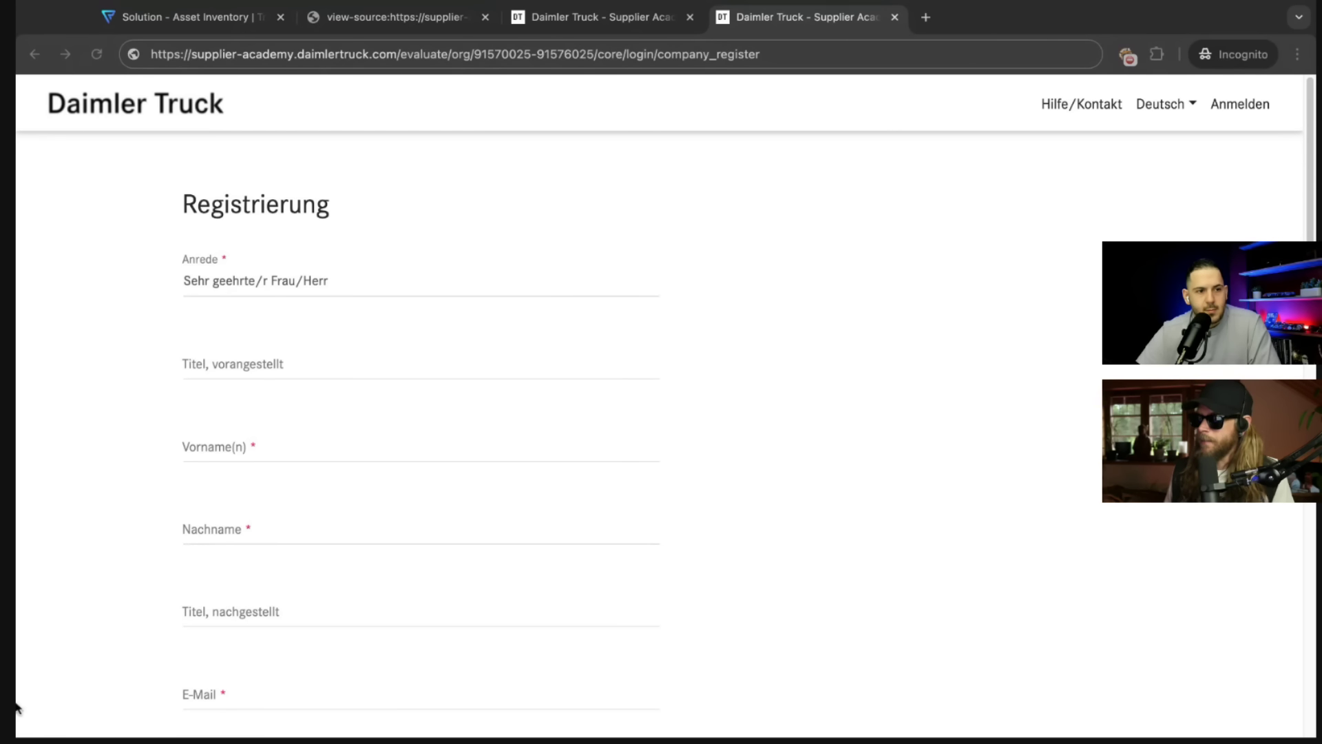
left_click(567, 305)
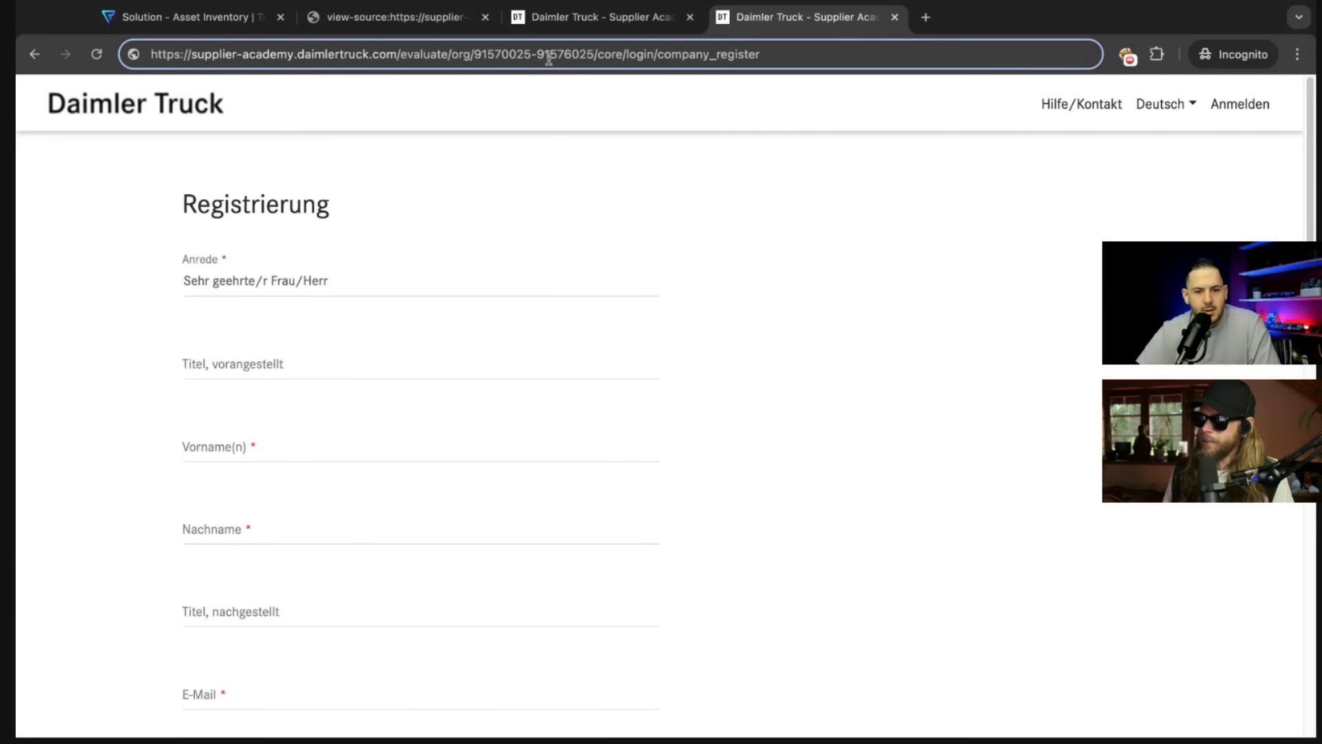
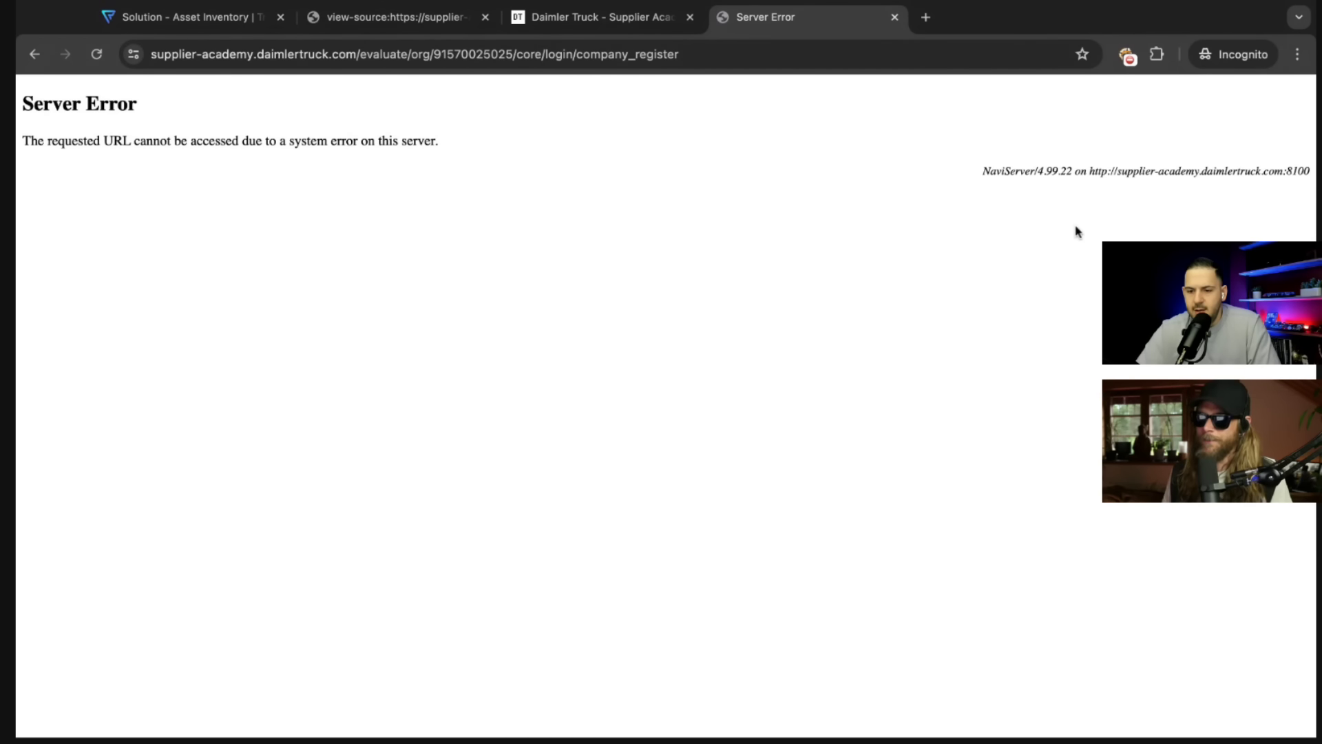
left_click_drag(1304, 173, 1099, 173)
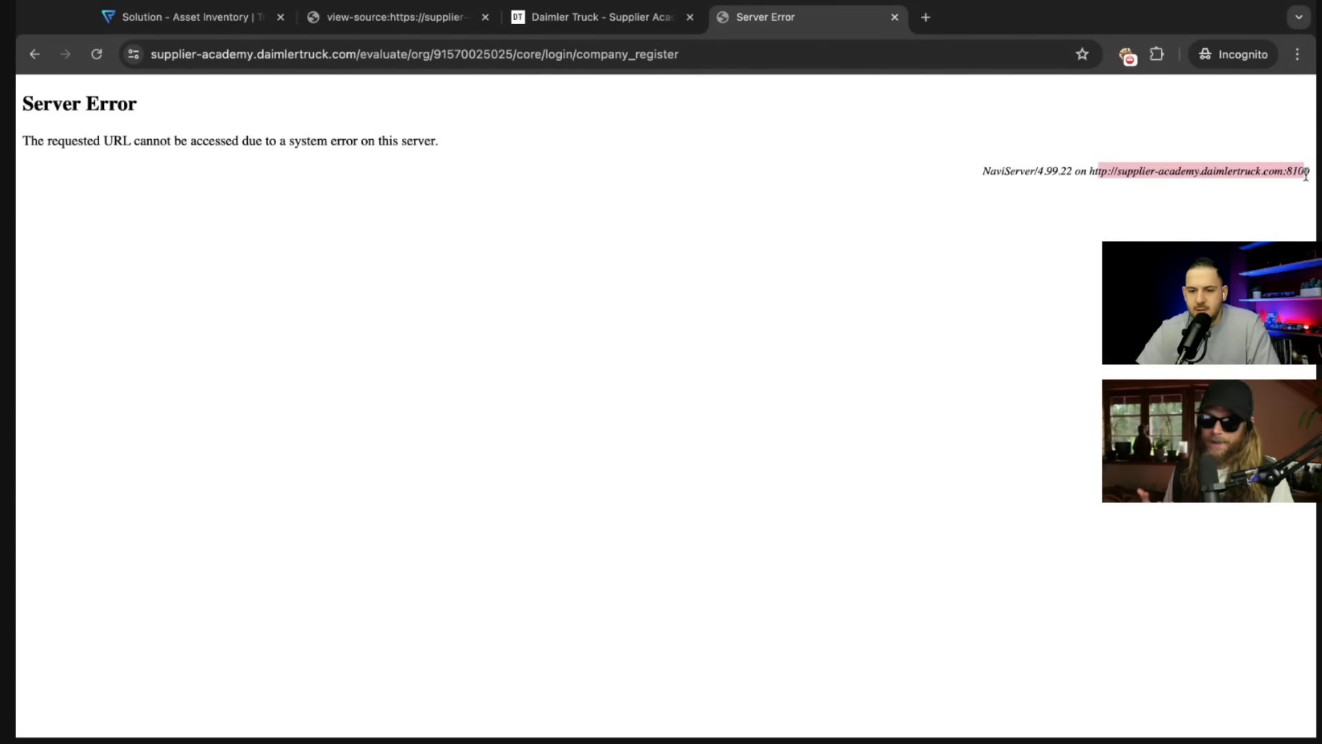
double_click(1099, 171)
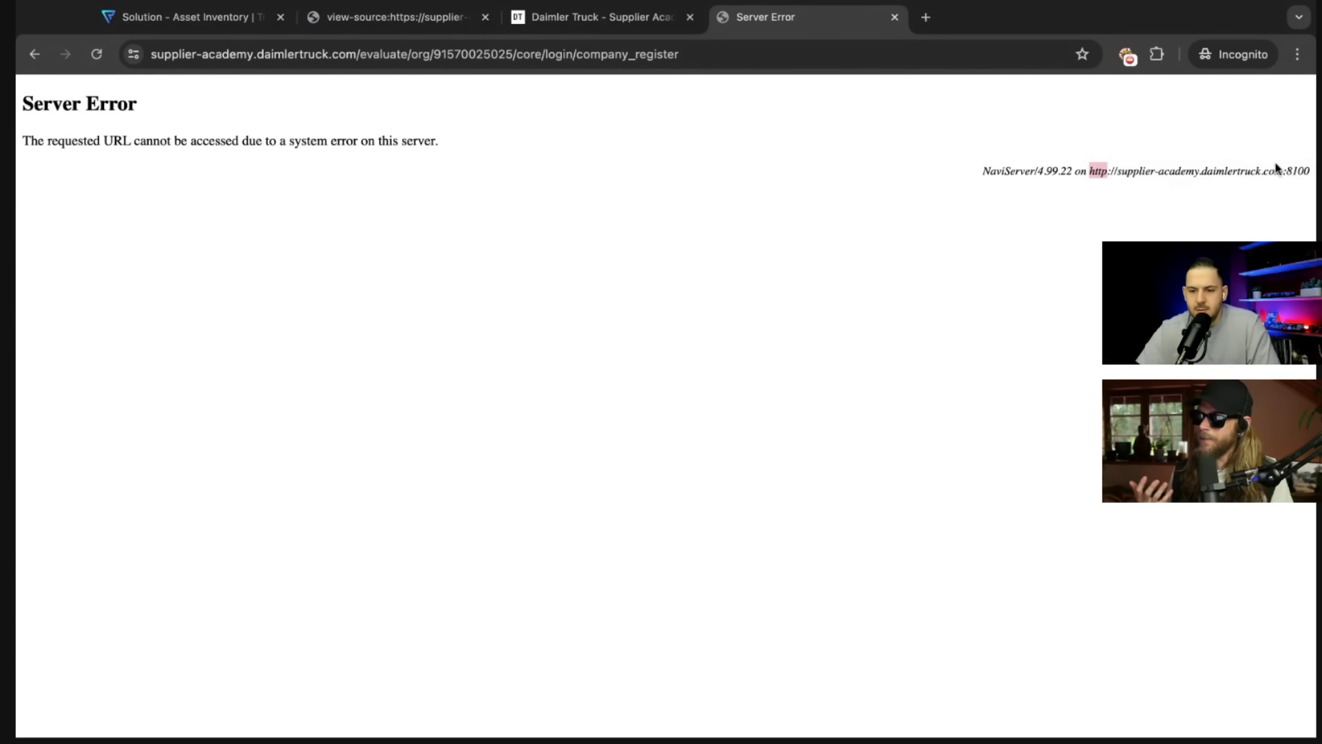
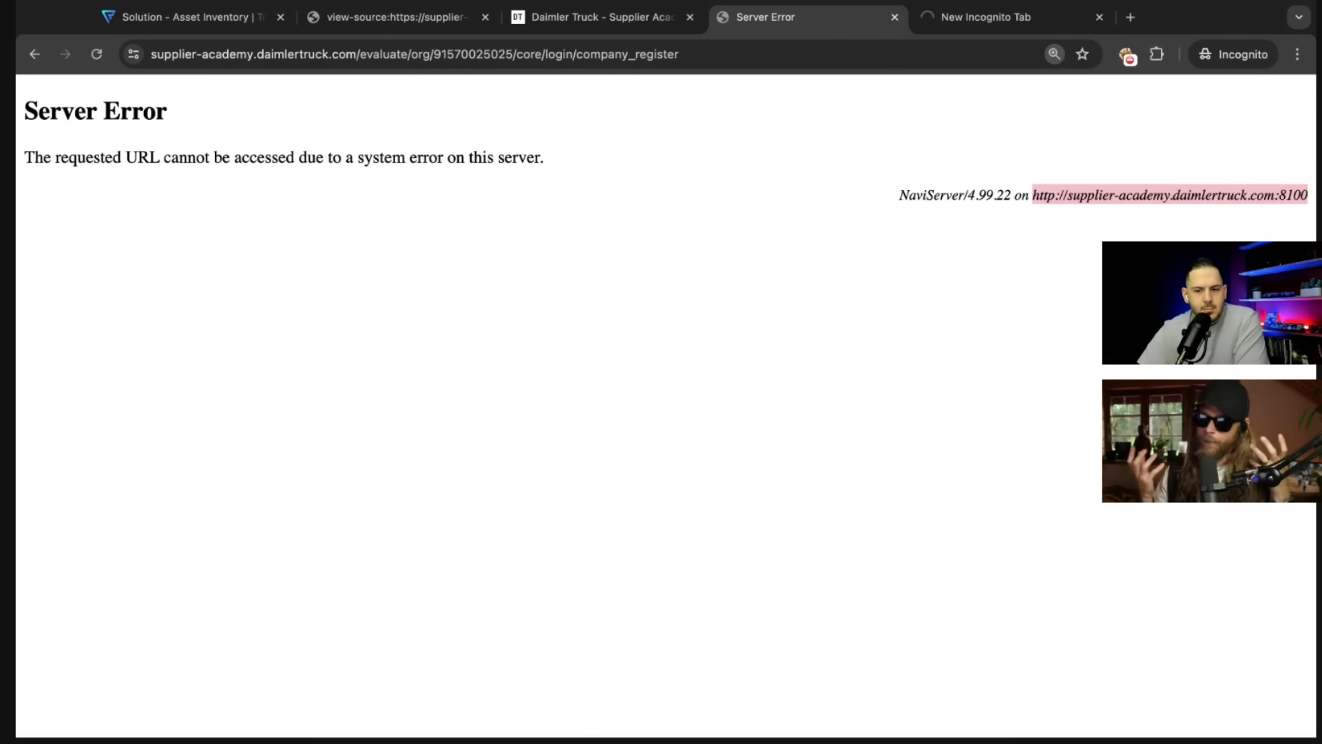
key("super+plus")
key("super+plus")
left_click(781, 265)
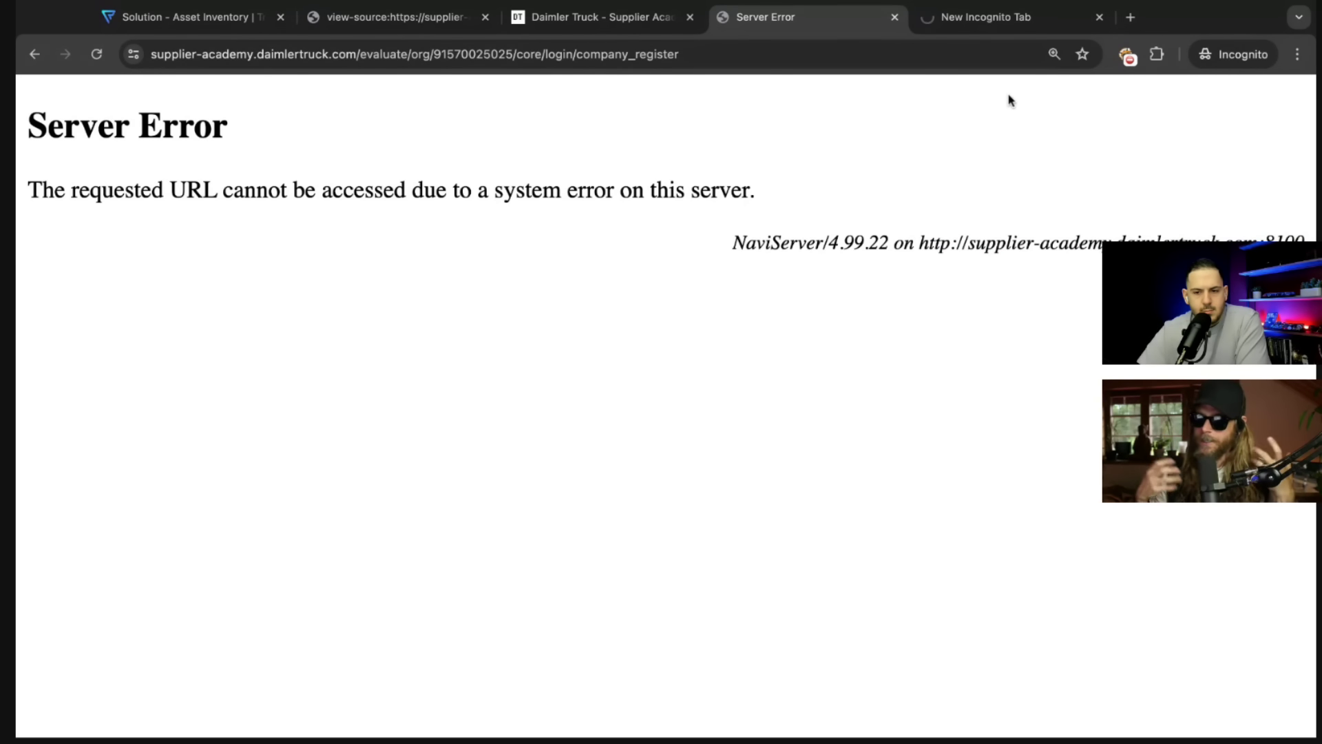
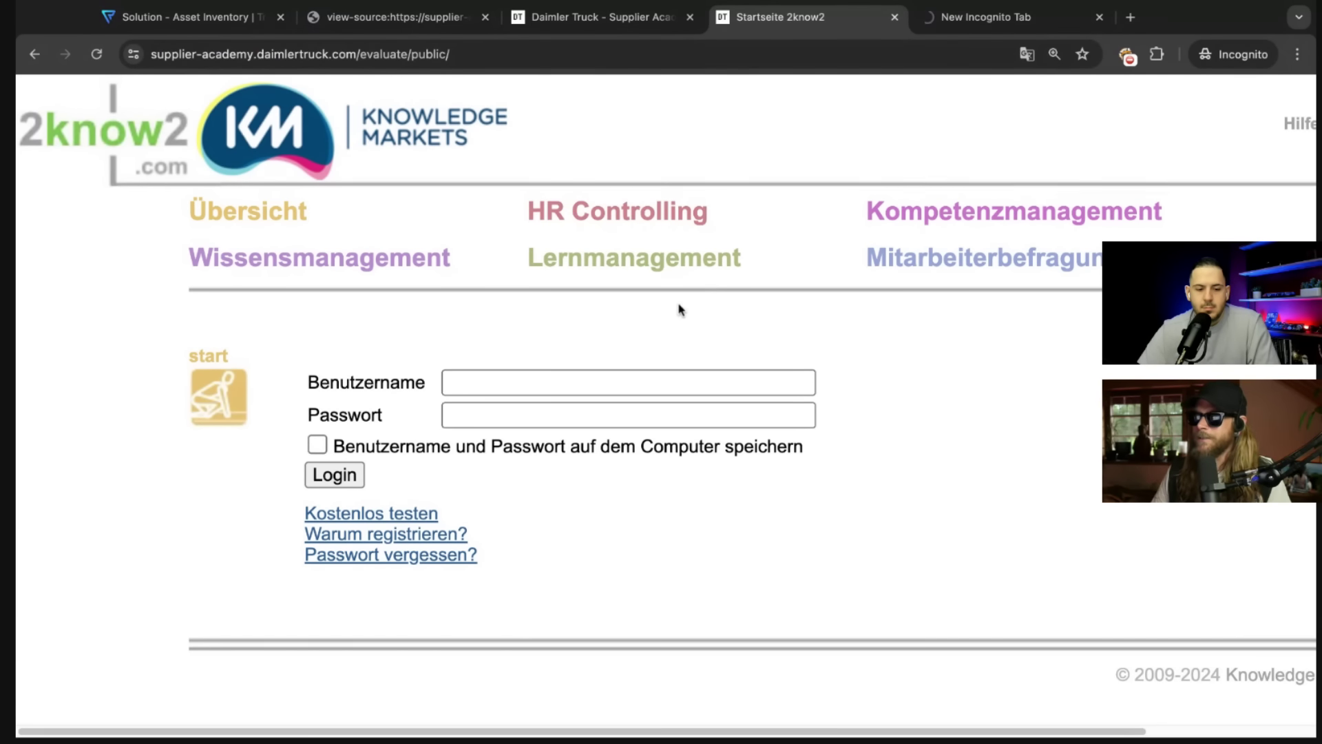
Look over the HR Controlling and Wissensmanagement sections from the 2know2 start page, and close their tab.
key("ctrl+minus")
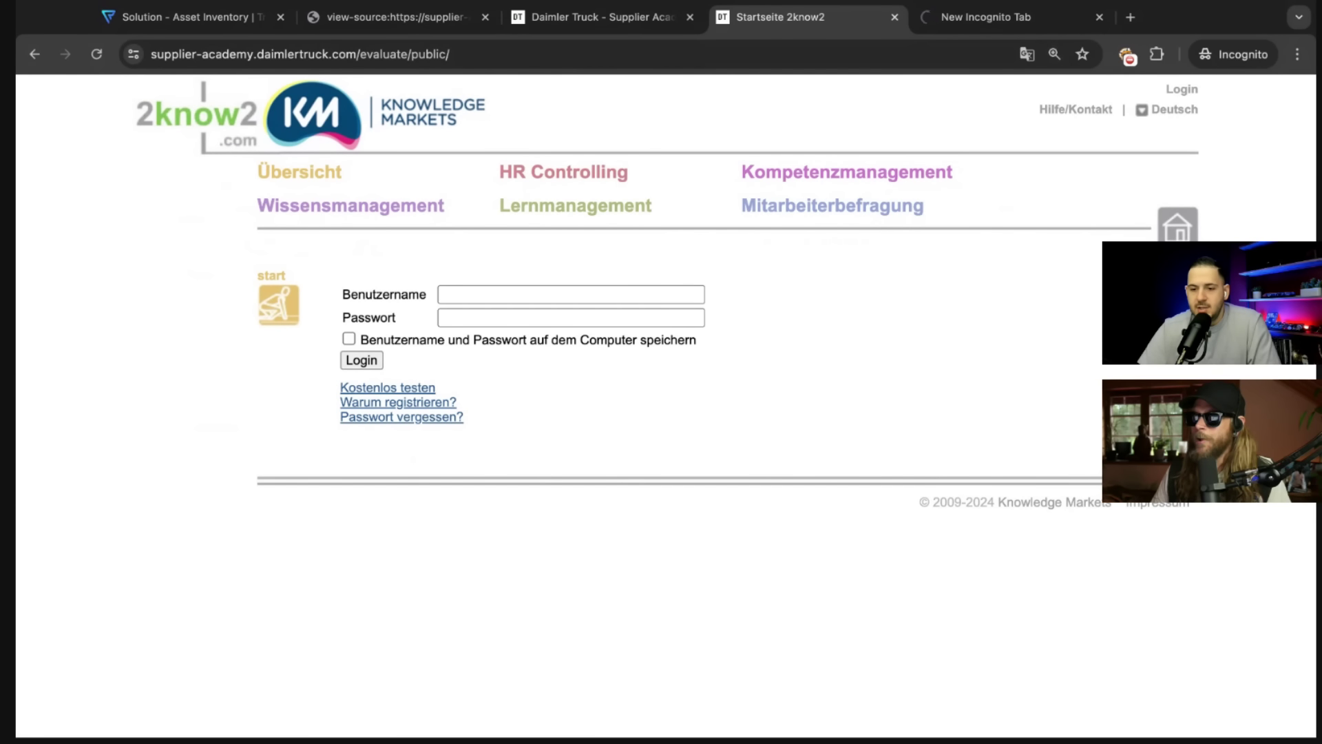
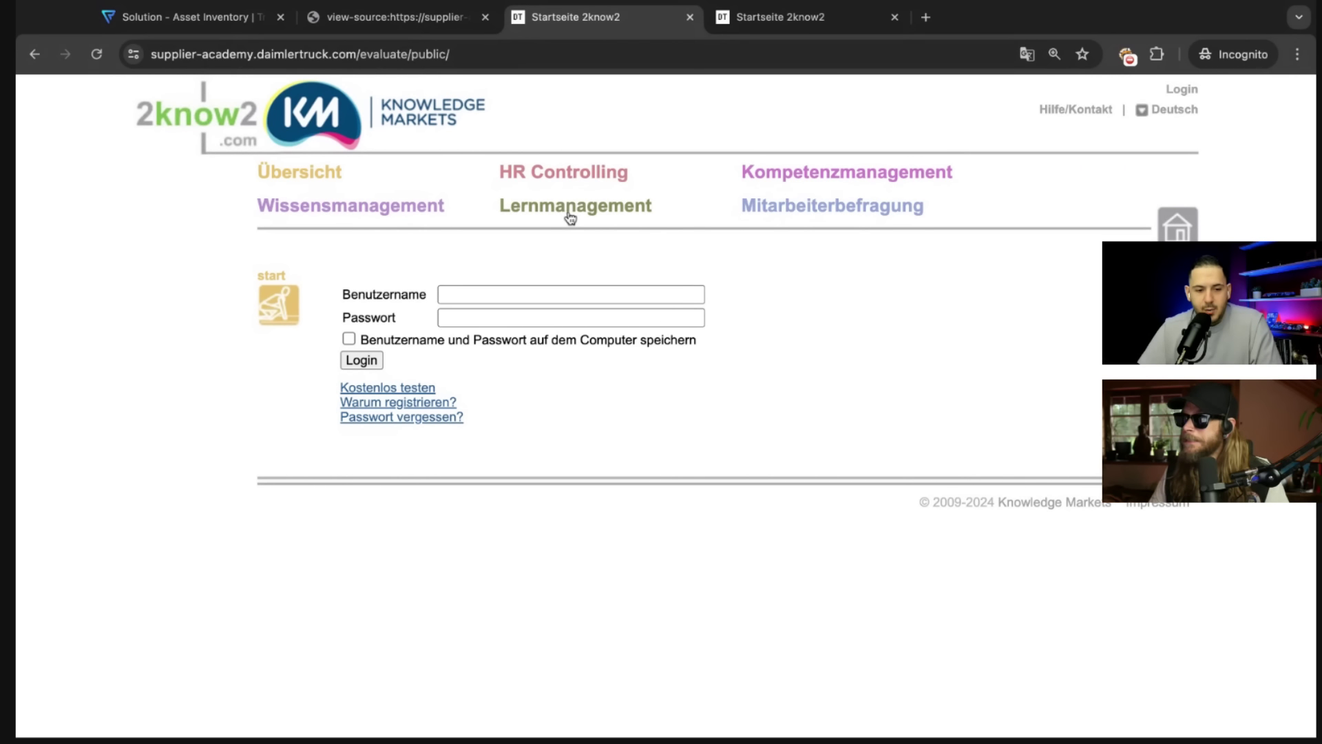
left_click(574, 176)
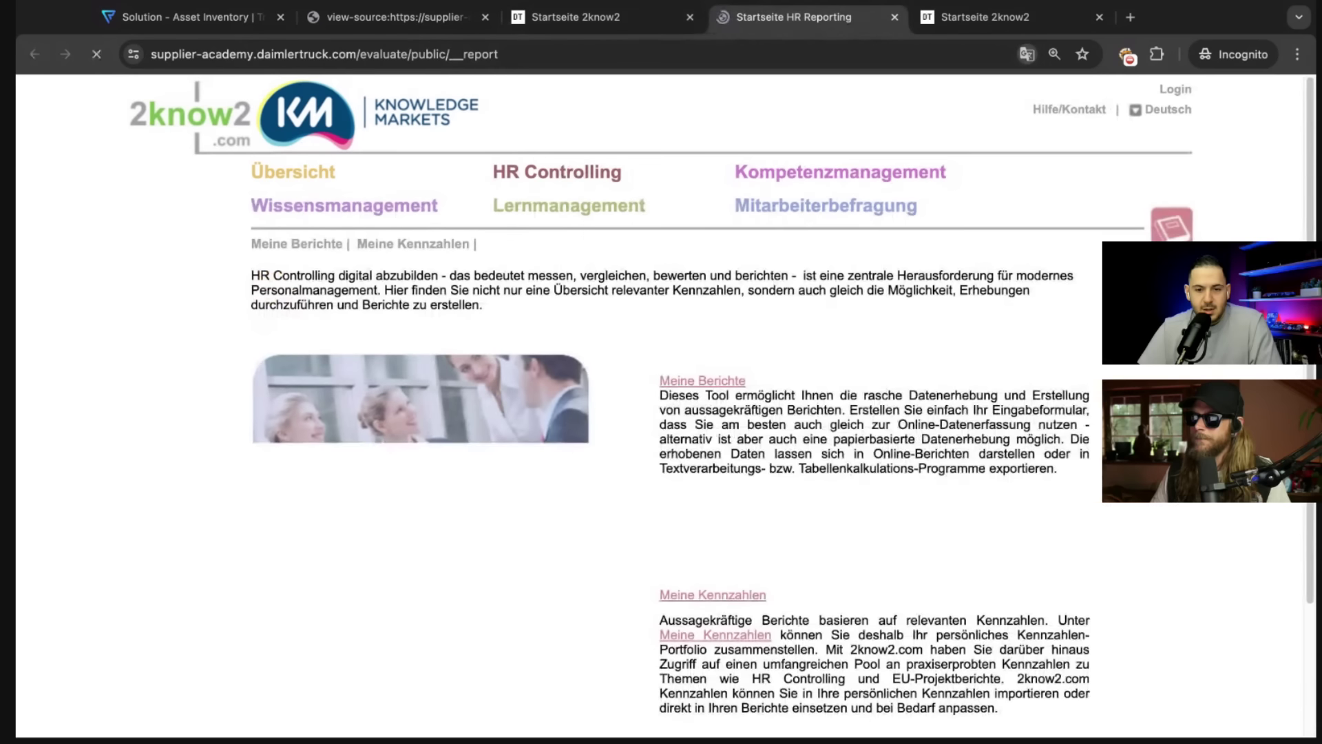
left_click(573, 181)
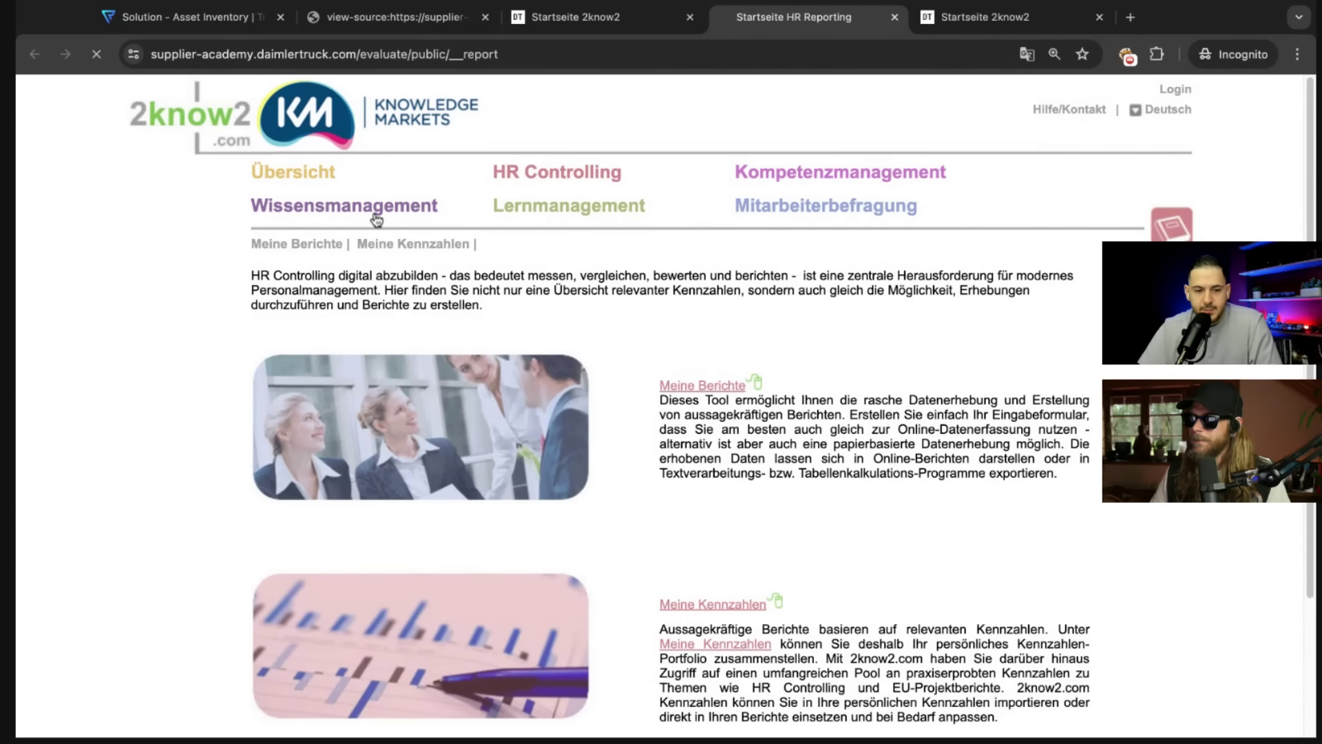
left_click(380, 208)
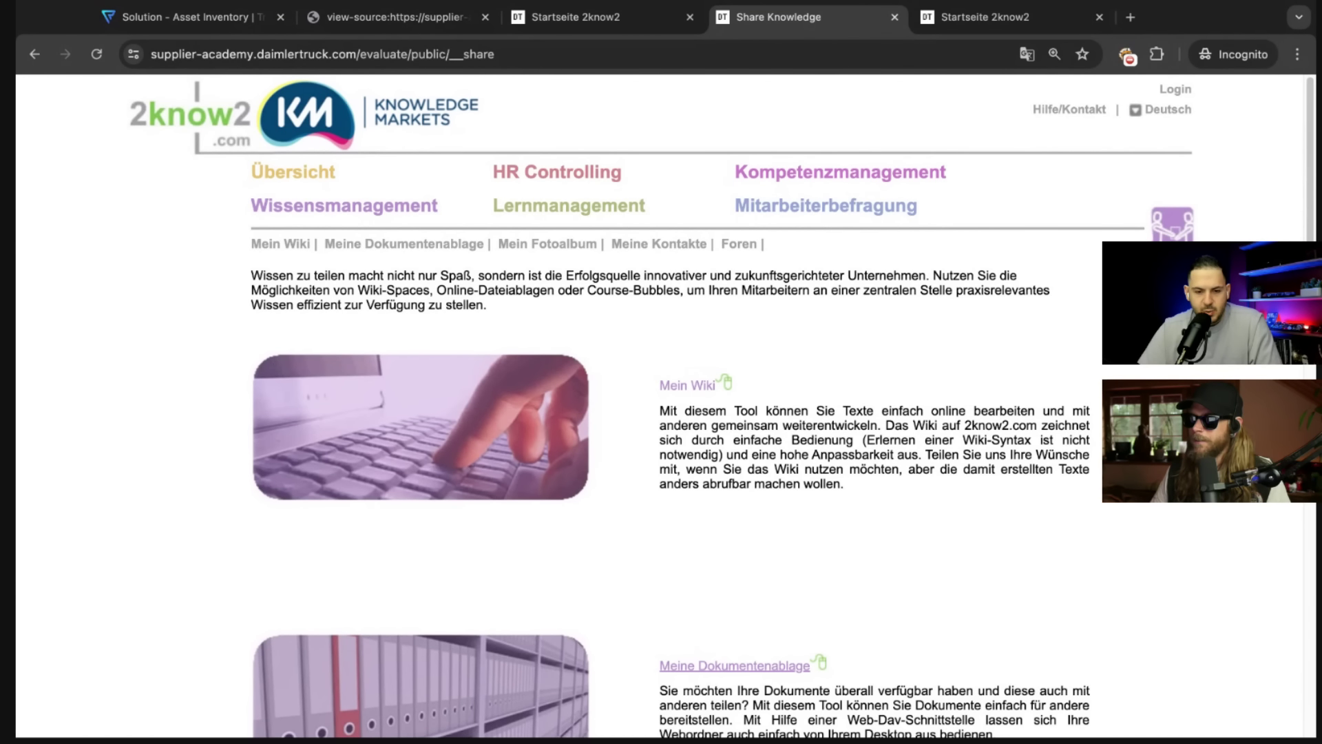
key("super+w")
key("ctrl+shift+Tab")
key("ctrl+Tab")
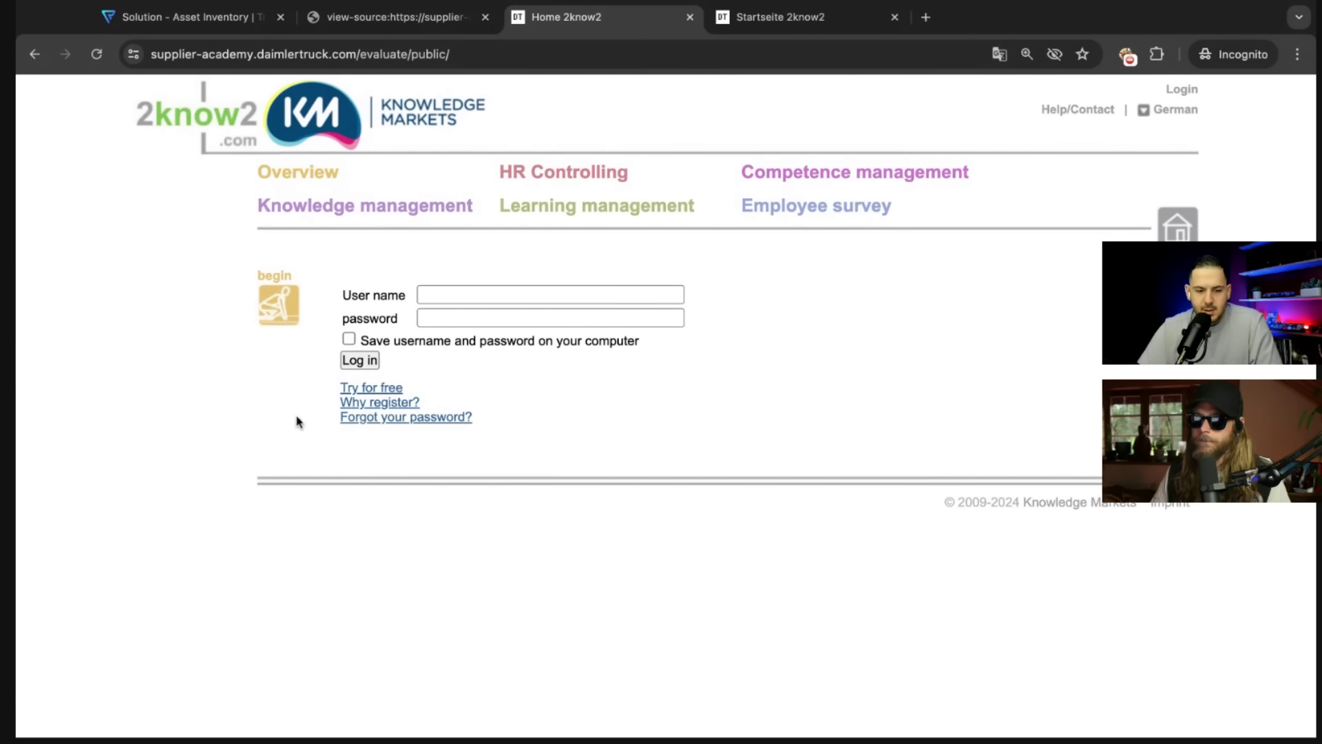
Open the "Why register?" page, read through the platform description and go to its Login page.
left_click(390, 408)
scroll(544, 383, "down", 5)
scroll(544, 383, "down", 3)
scroll(544, 382, "up", 10)
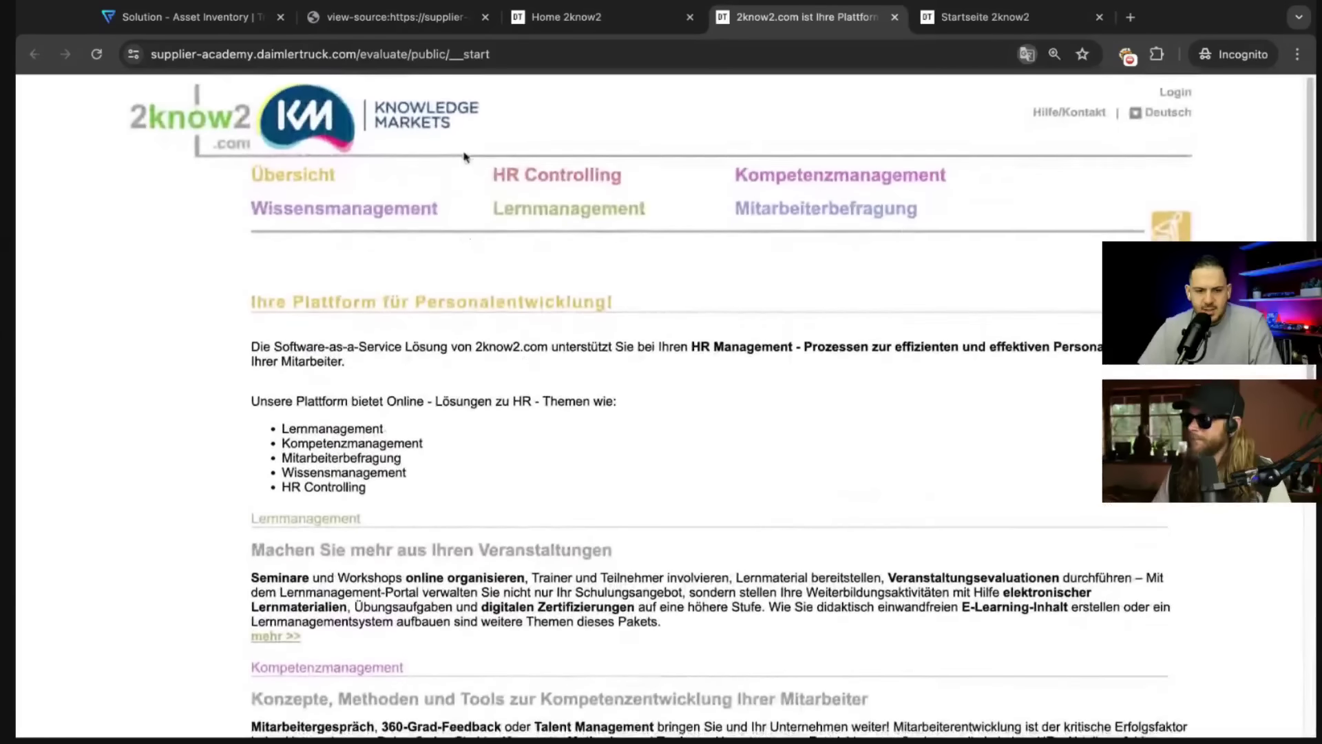
left_click(1174, 90)
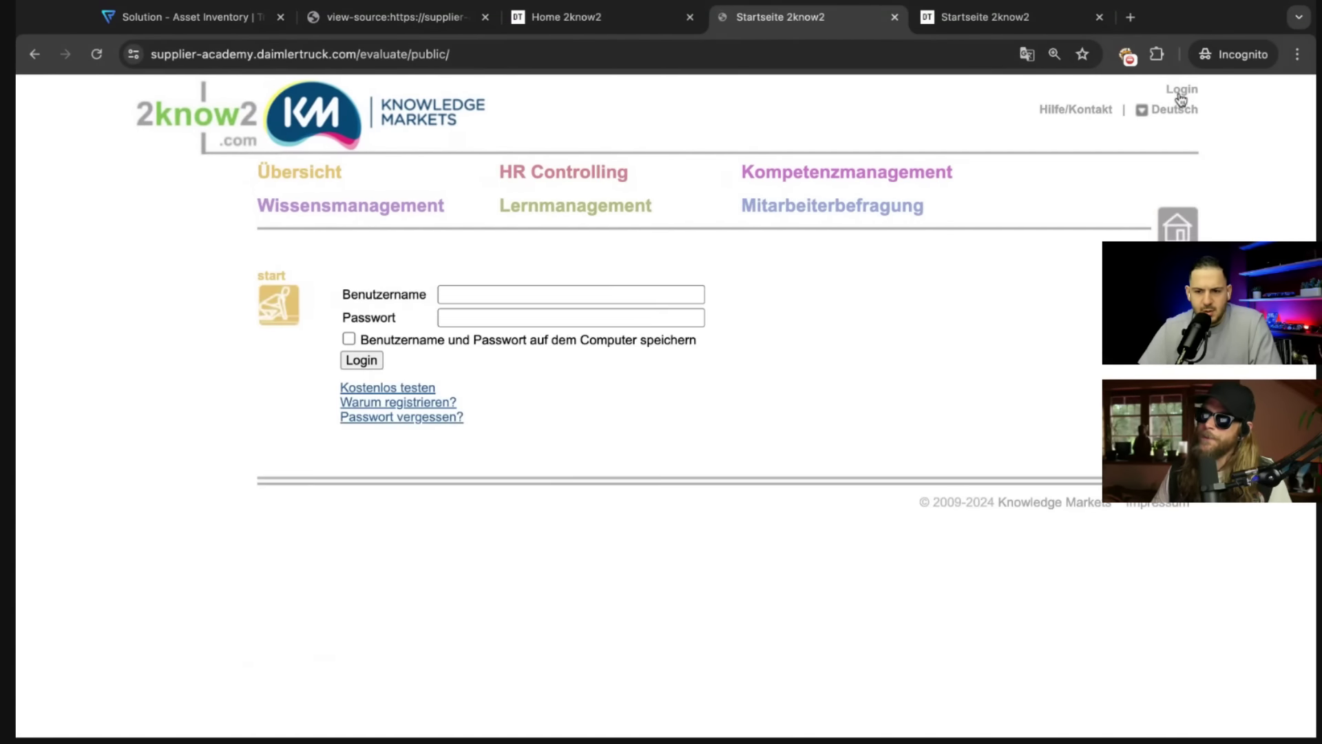
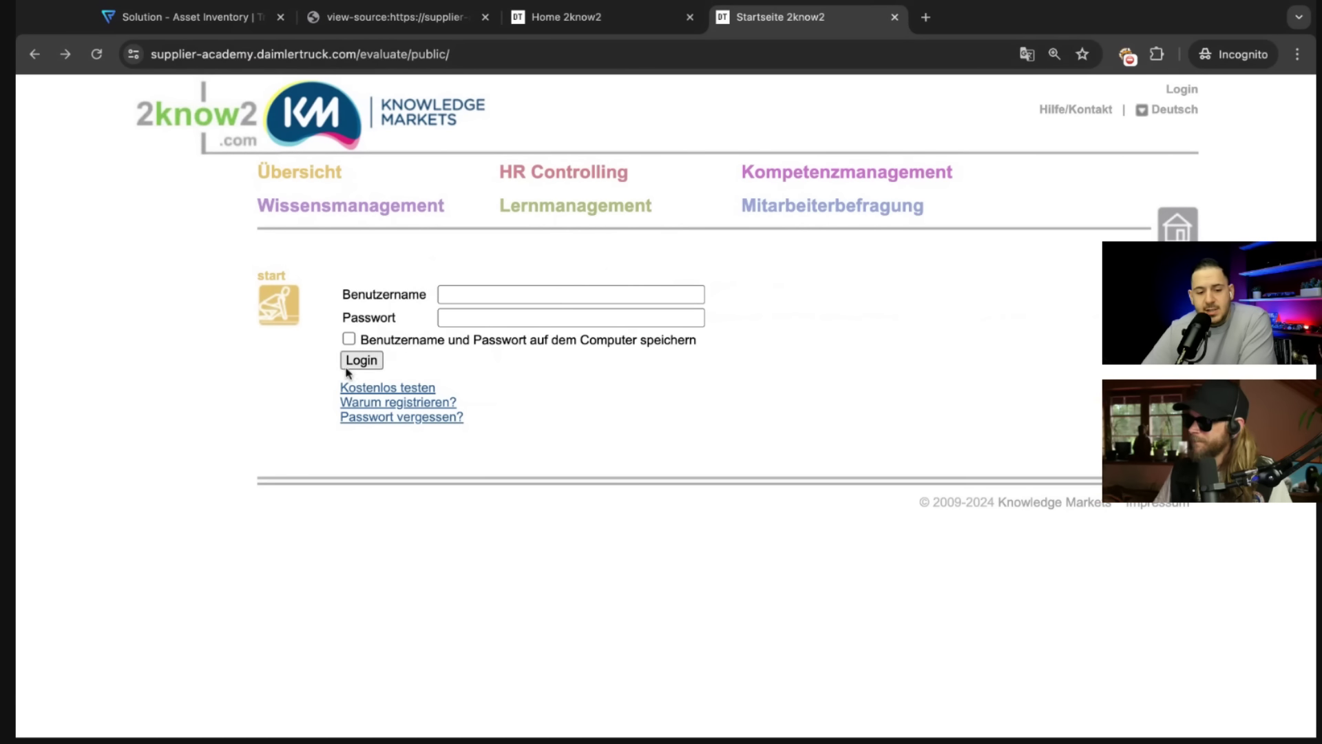
From the start overview, go to the Wissensmanagement section's details and open Mein Wiki.
left_click(275, 315)
scroll(356, 432, "down", 10)
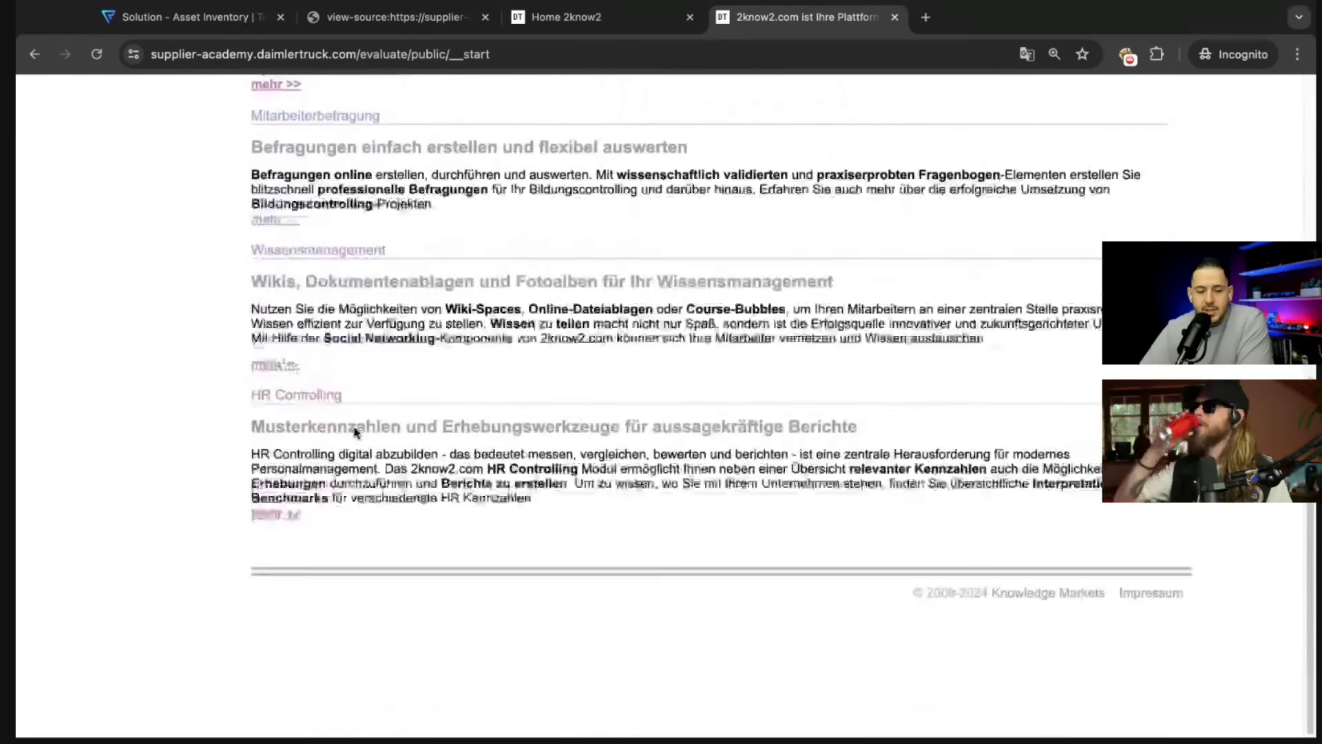
scroll(355, 428, "up", 2)
left_click(273, 498)
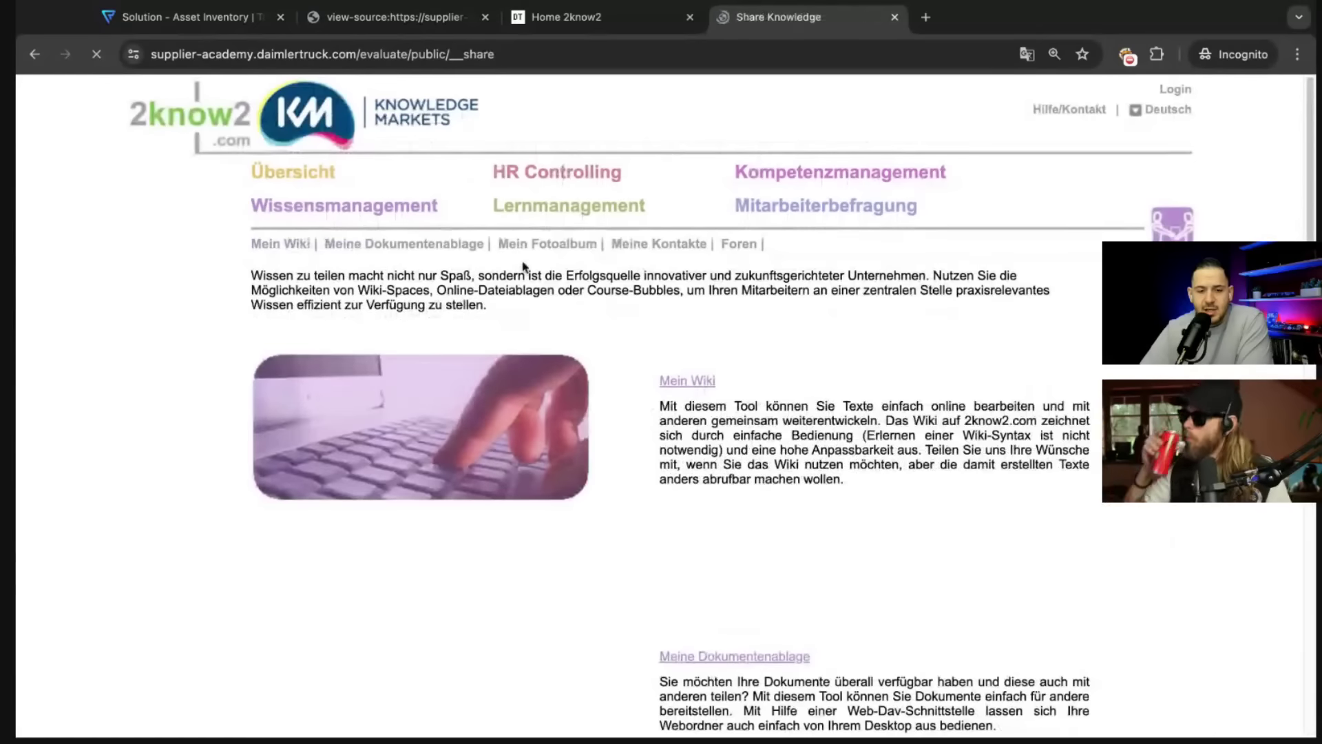
scroll(537, 450, "down", 4)
scroll(537, 451, "up", 5)
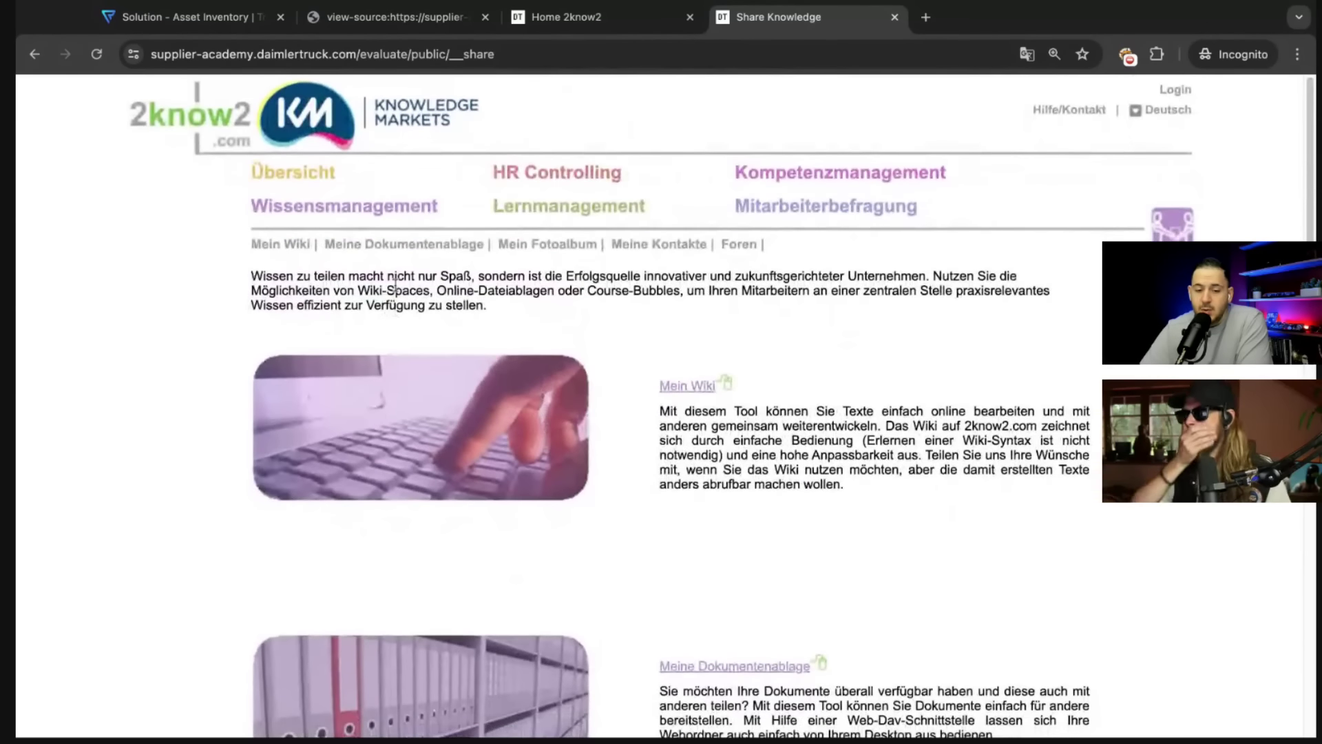
left_click(688, 388)
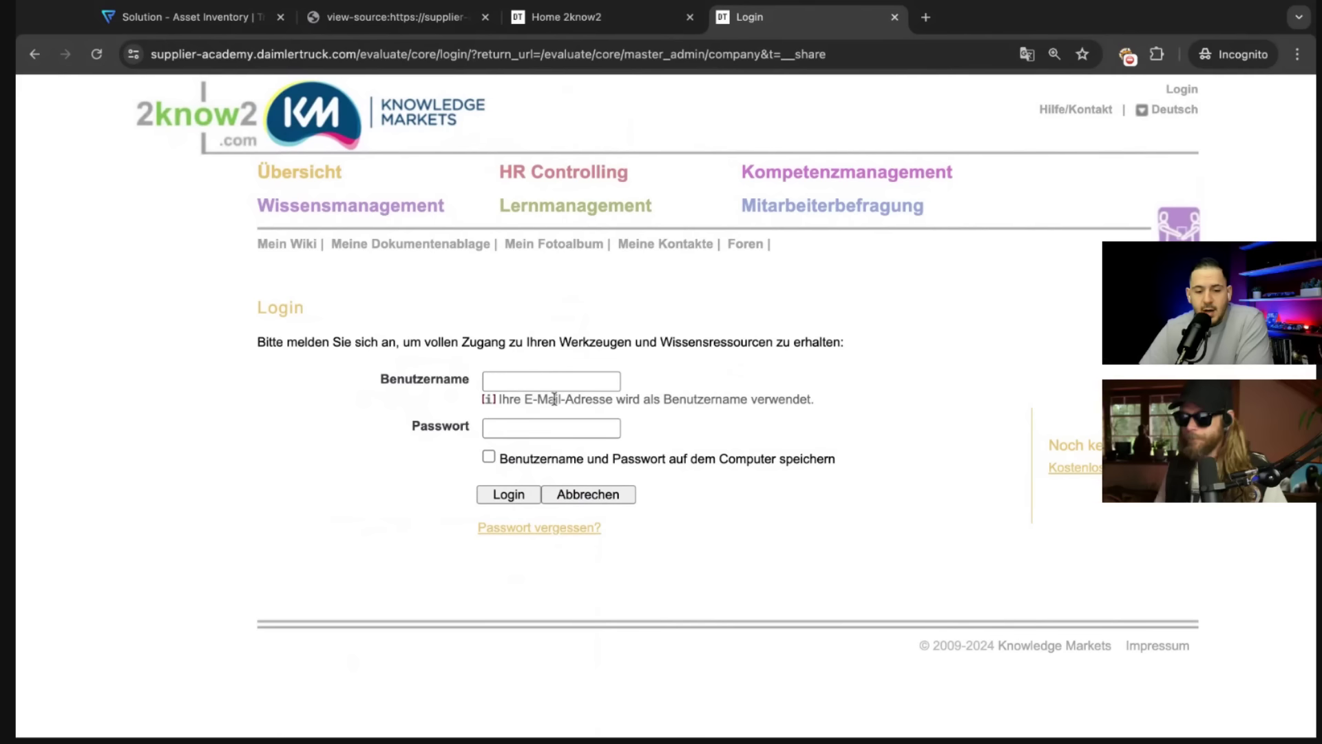
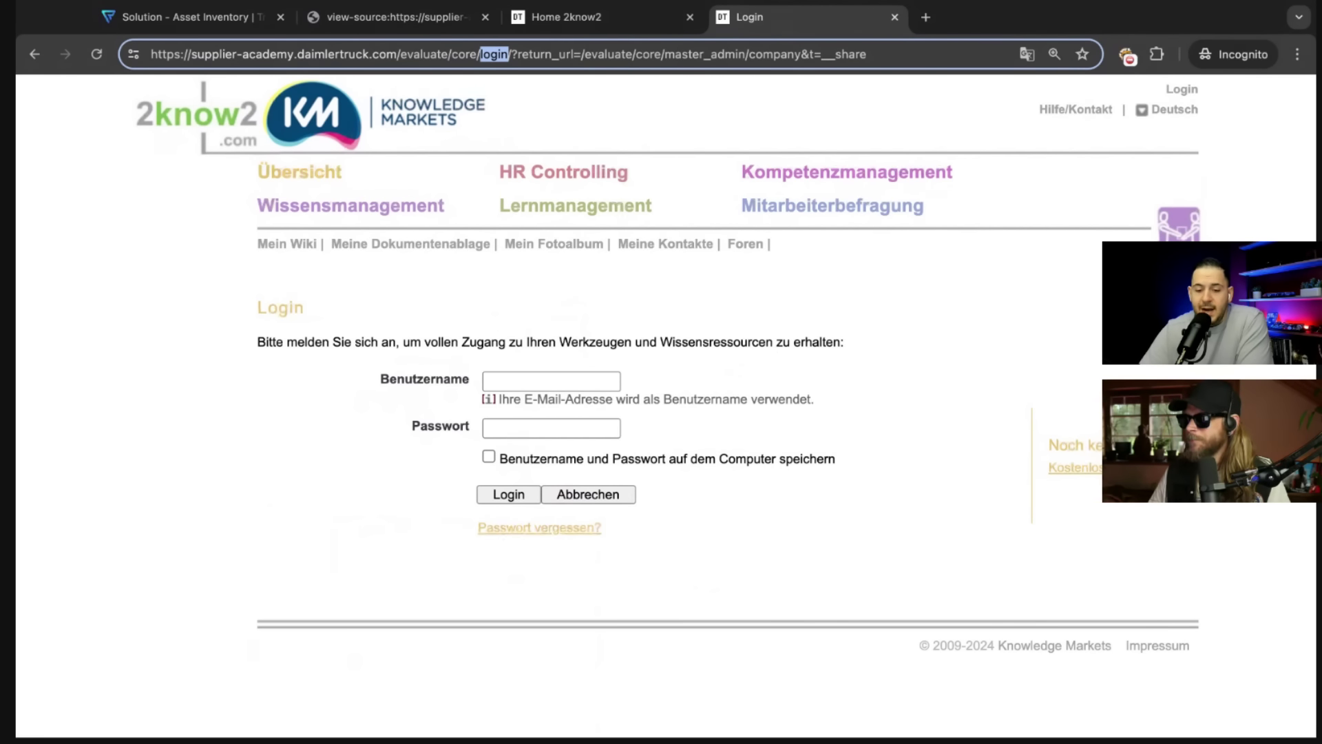
Translate the Mein Wiki login page to English and open the free trial registration page.
left_click(1027, 53)
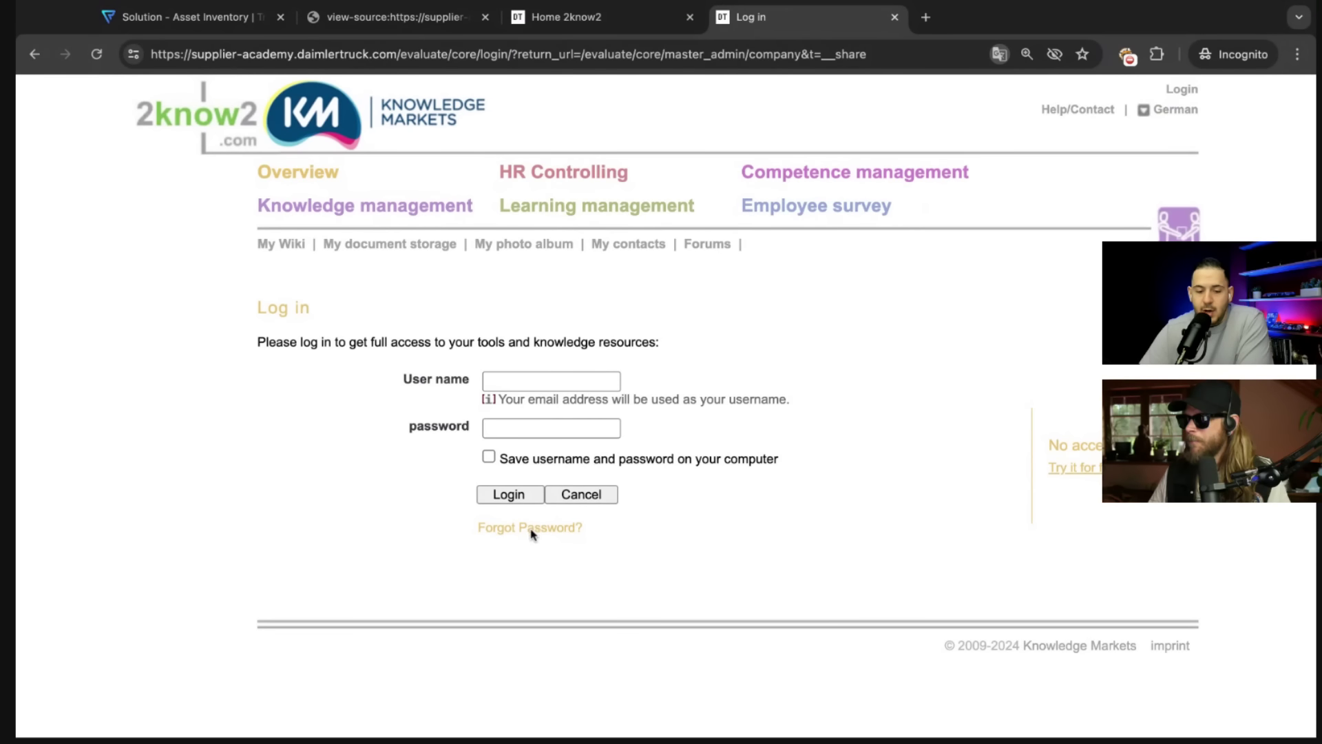
left_click(1086, 470)
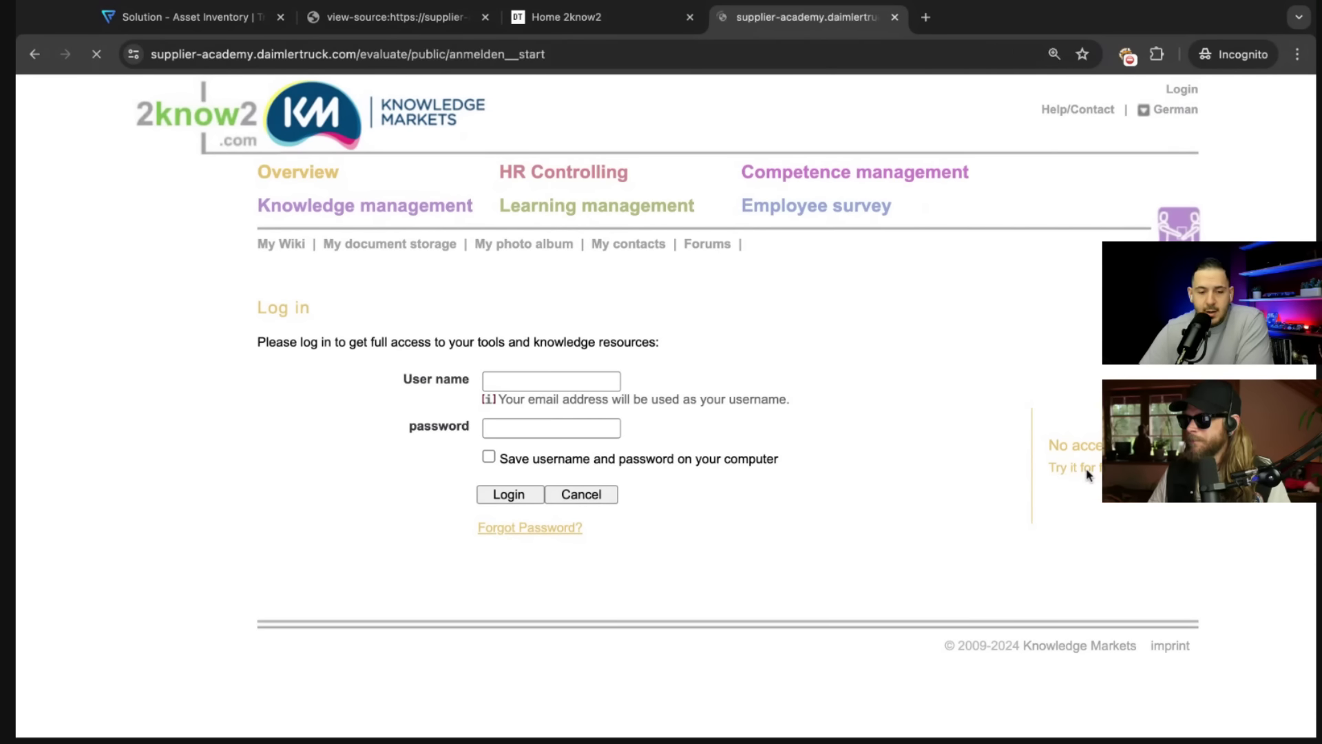
scroll(613, 493, "down", 1)
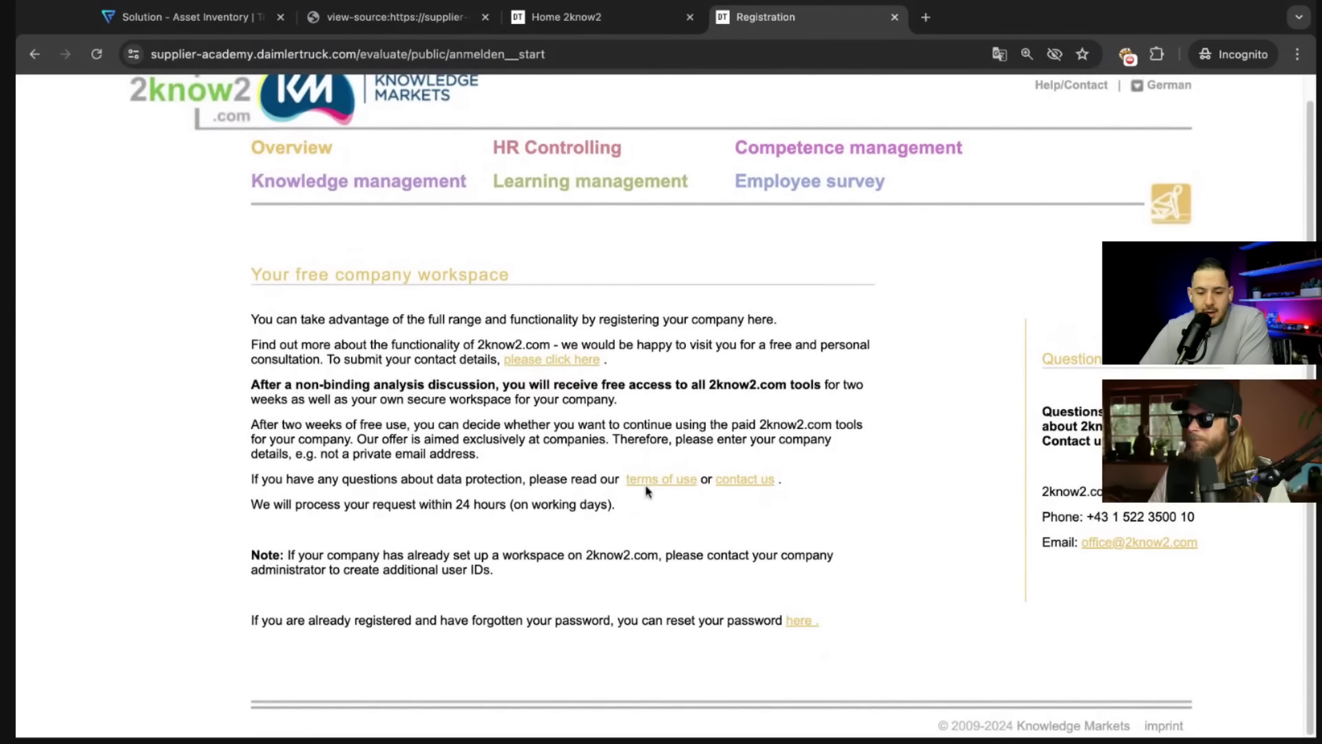
Check where the registration page's contact details link leads, close that tab and look over the free company workspace page.
left_click(540, 362)
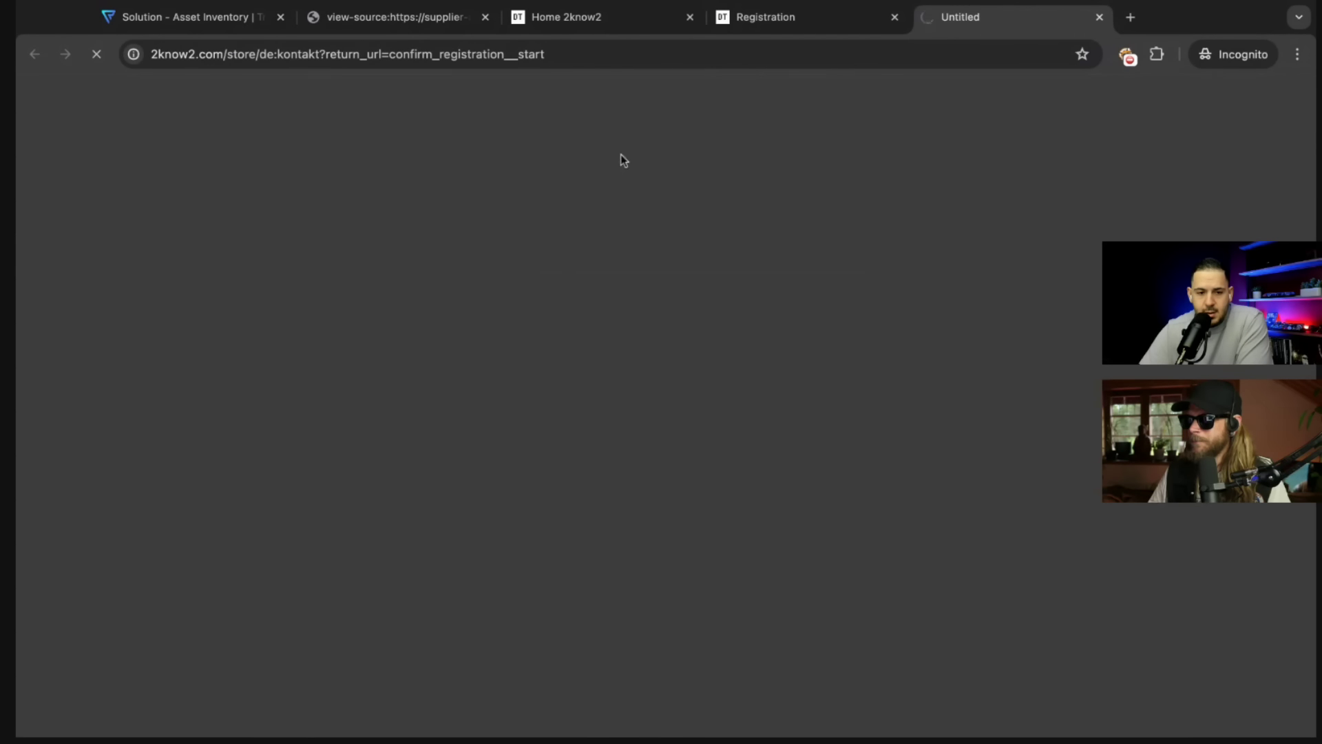
key("super+w")
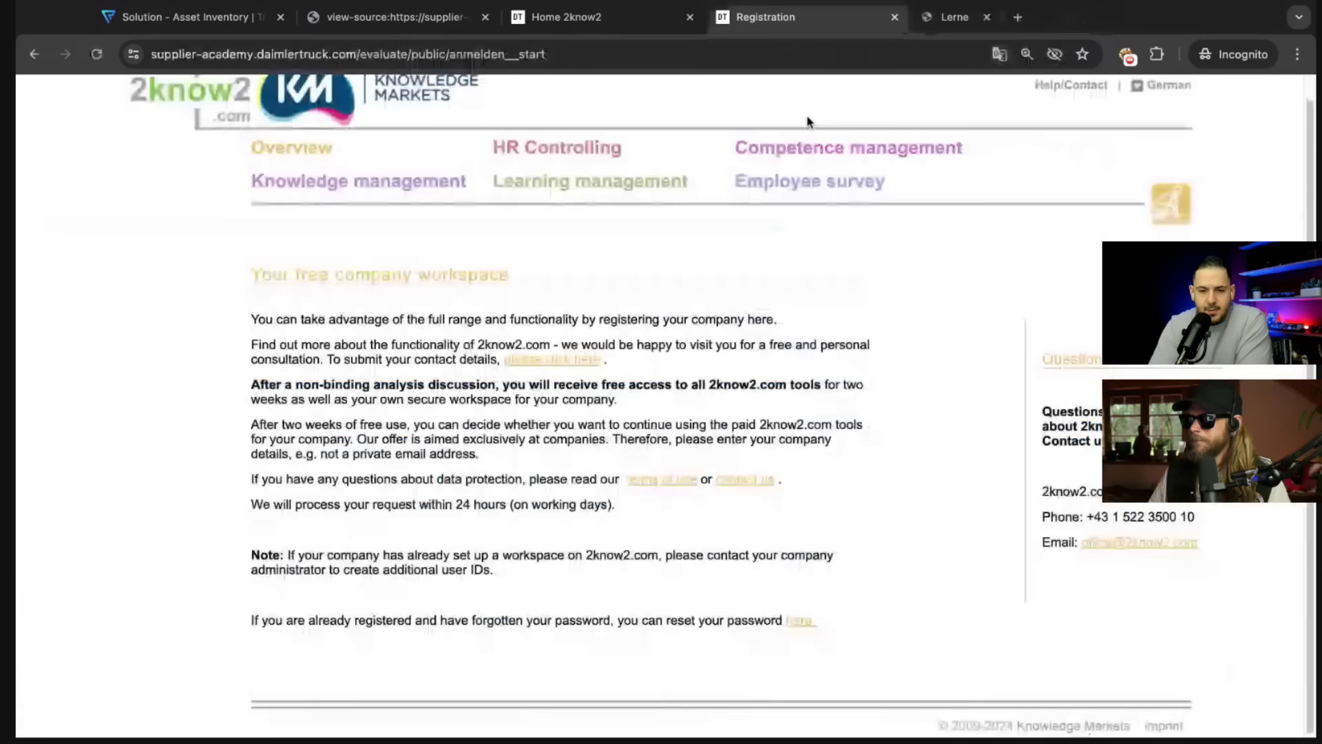
scroll(840, 354, "up", 1)
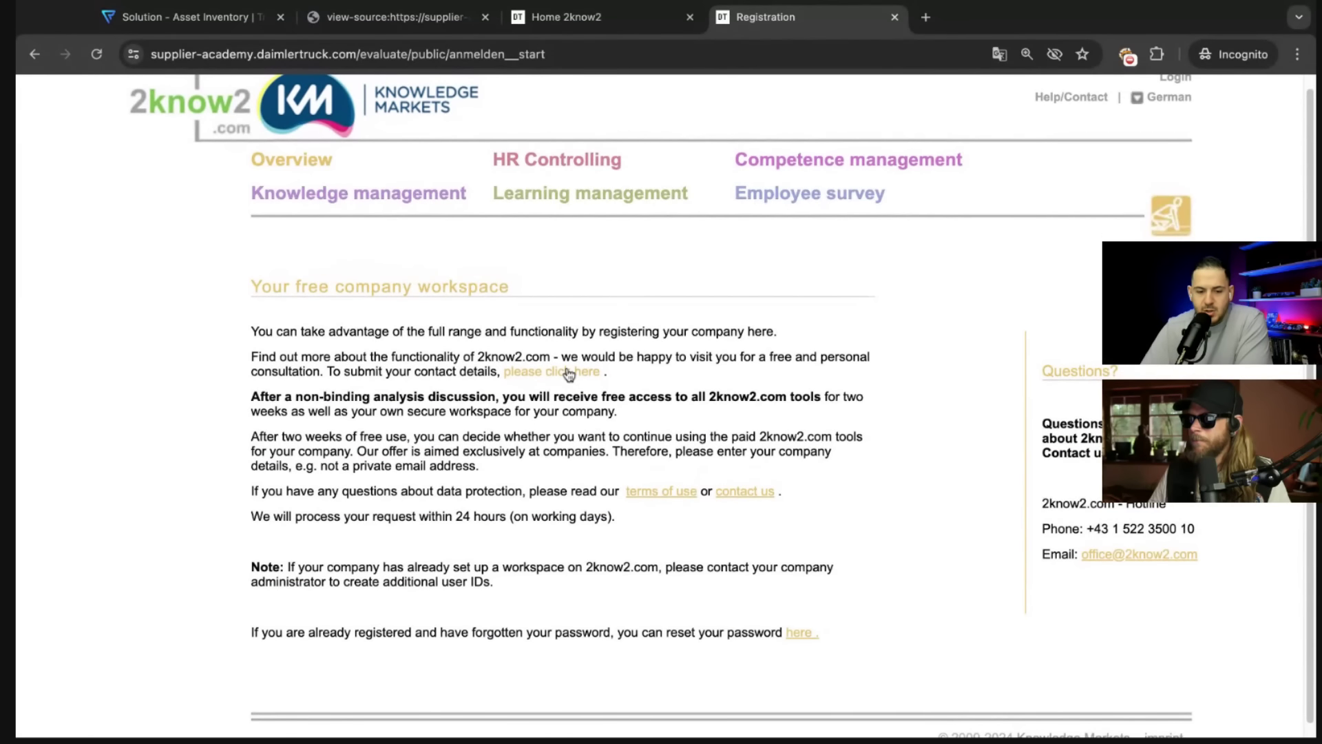
scroll(569, 374, "up", 2)
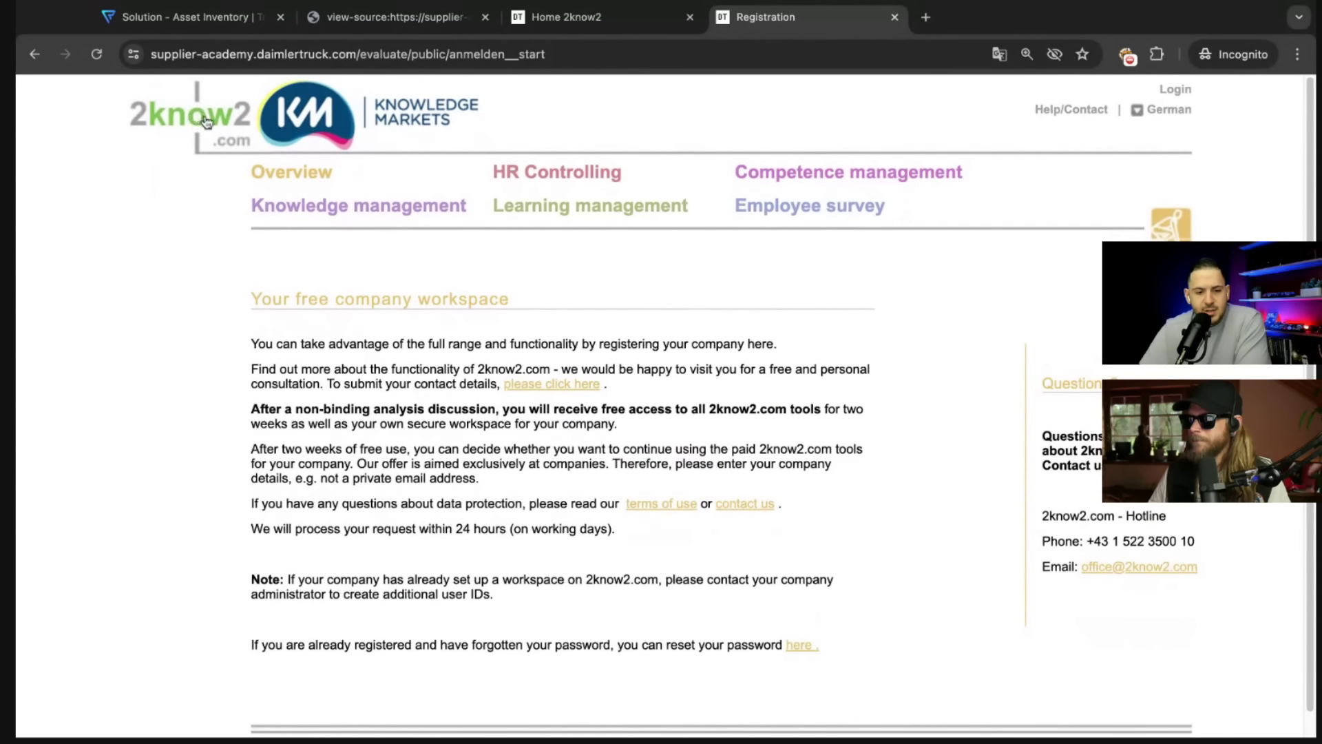
left_click_drag(81, 129, 79, 127)
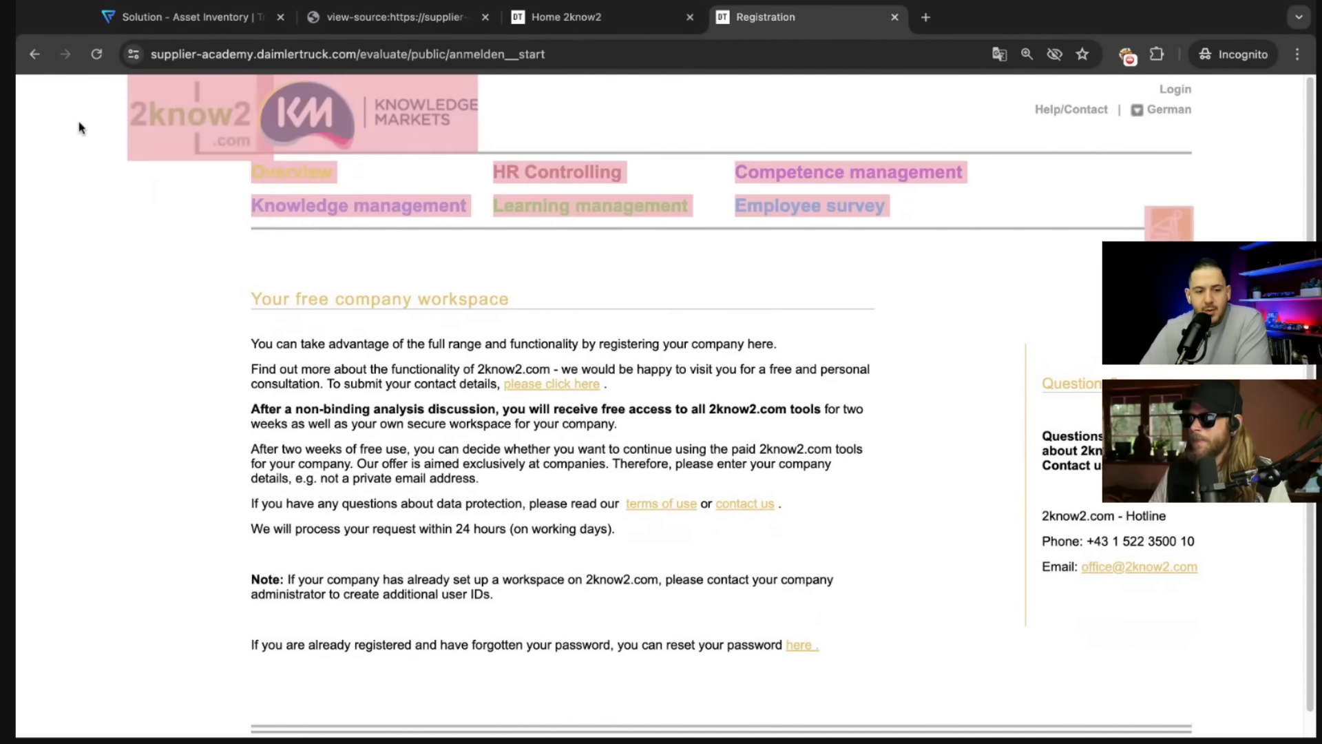
left_click(198, 200)
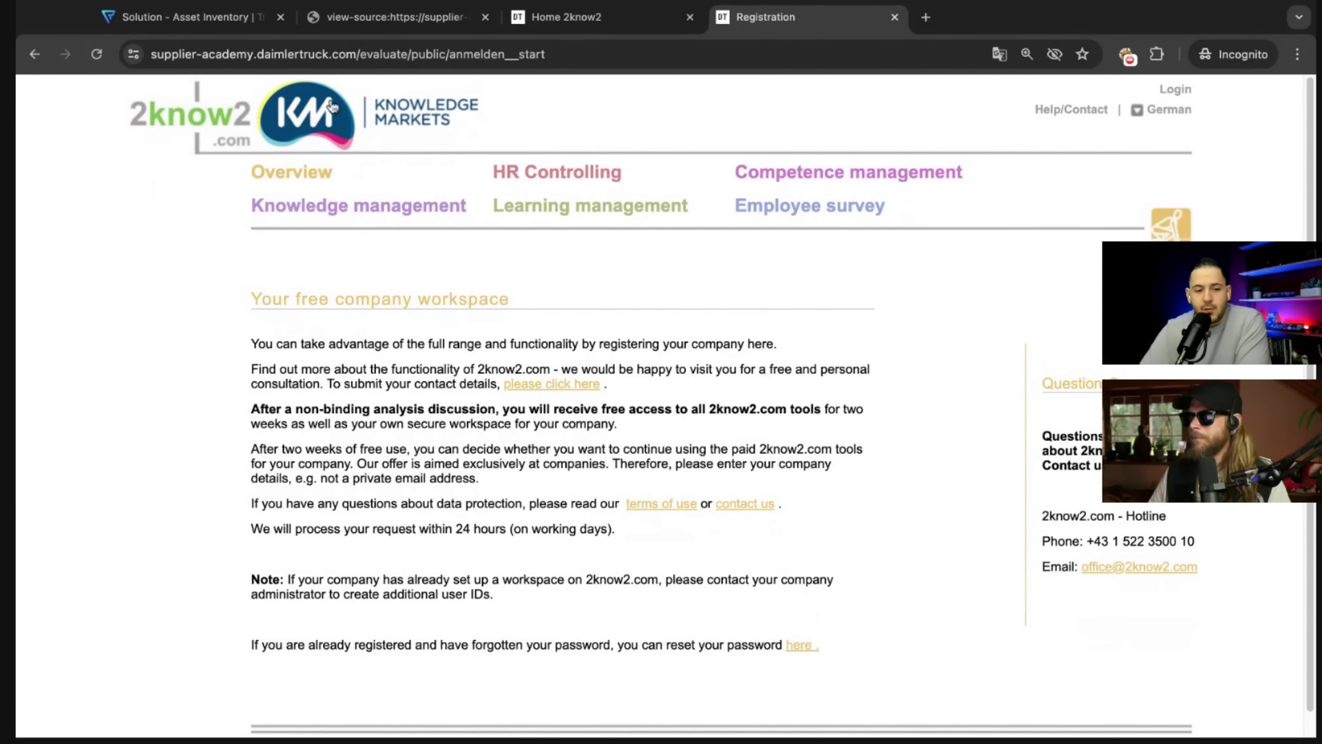
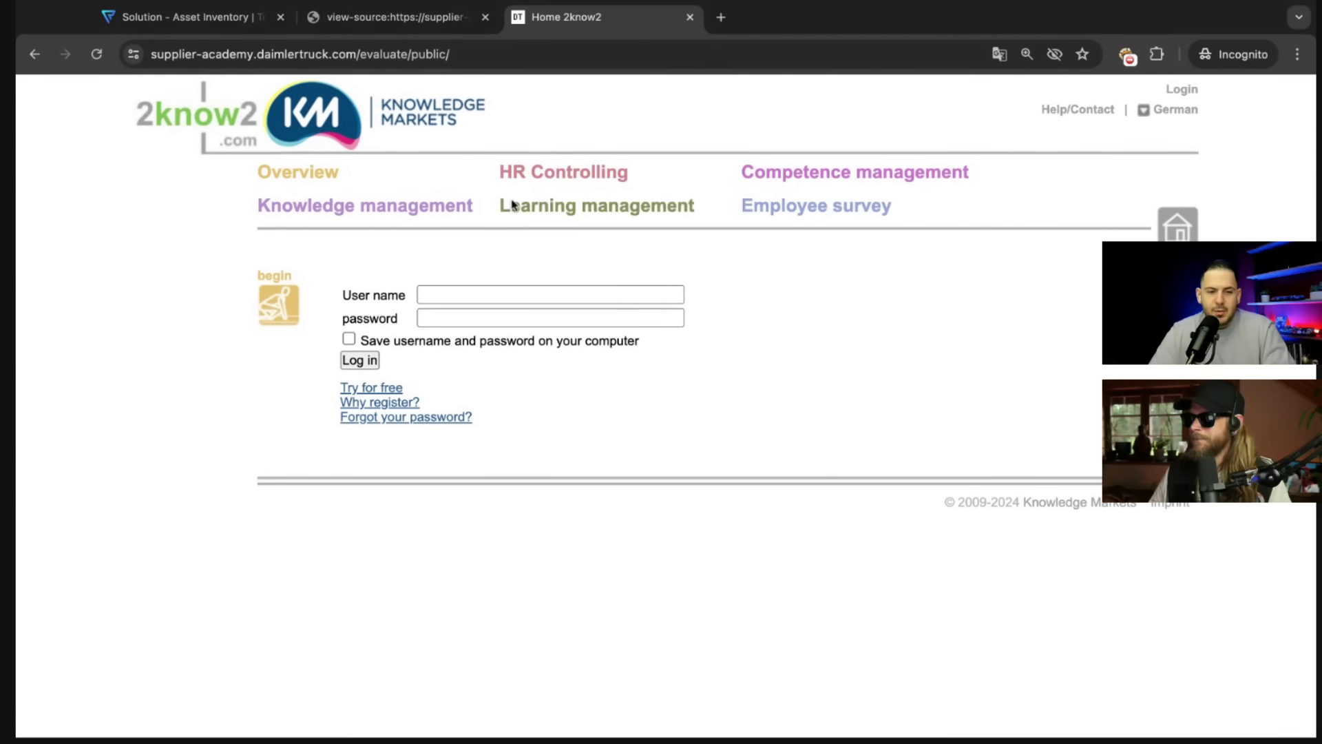
Close the 2know2 home page and the supplier academy source view to return to the asset inventory.
key("super+w")
scroll(484, 303, "down", 20)
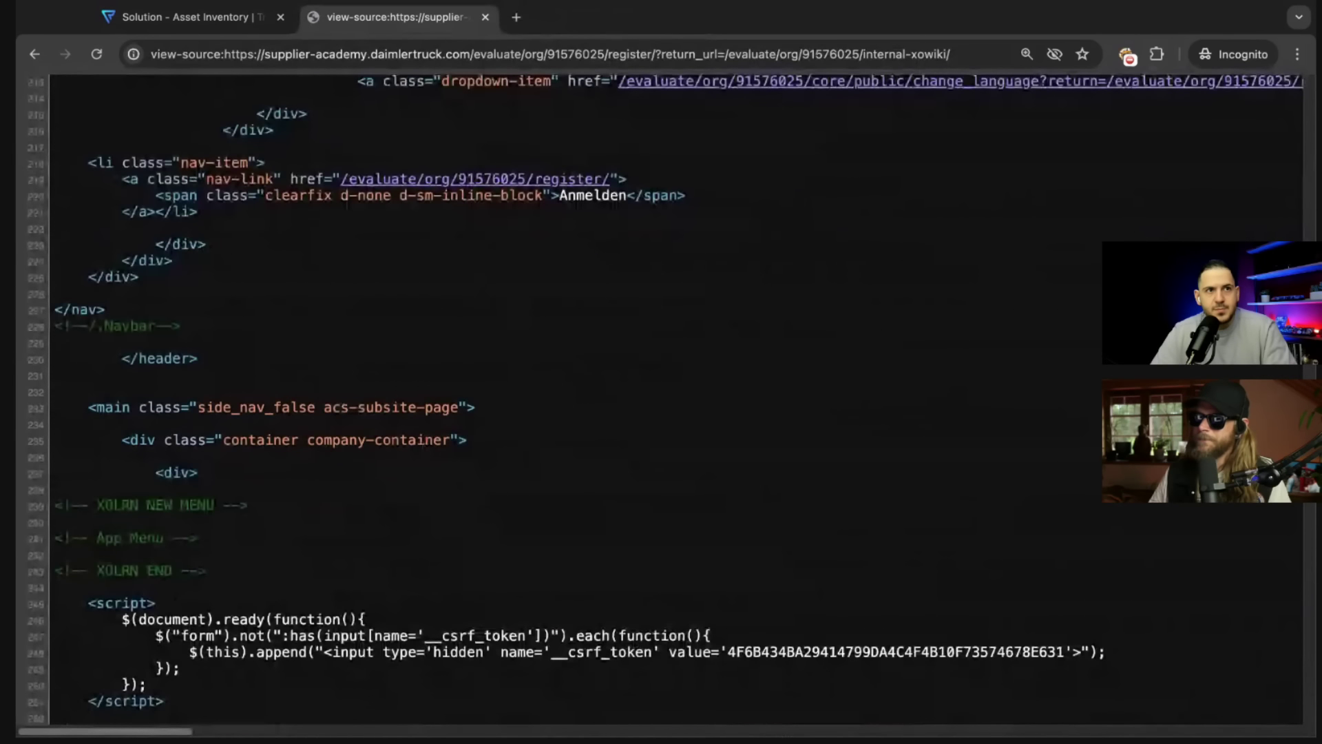
key("super+w")
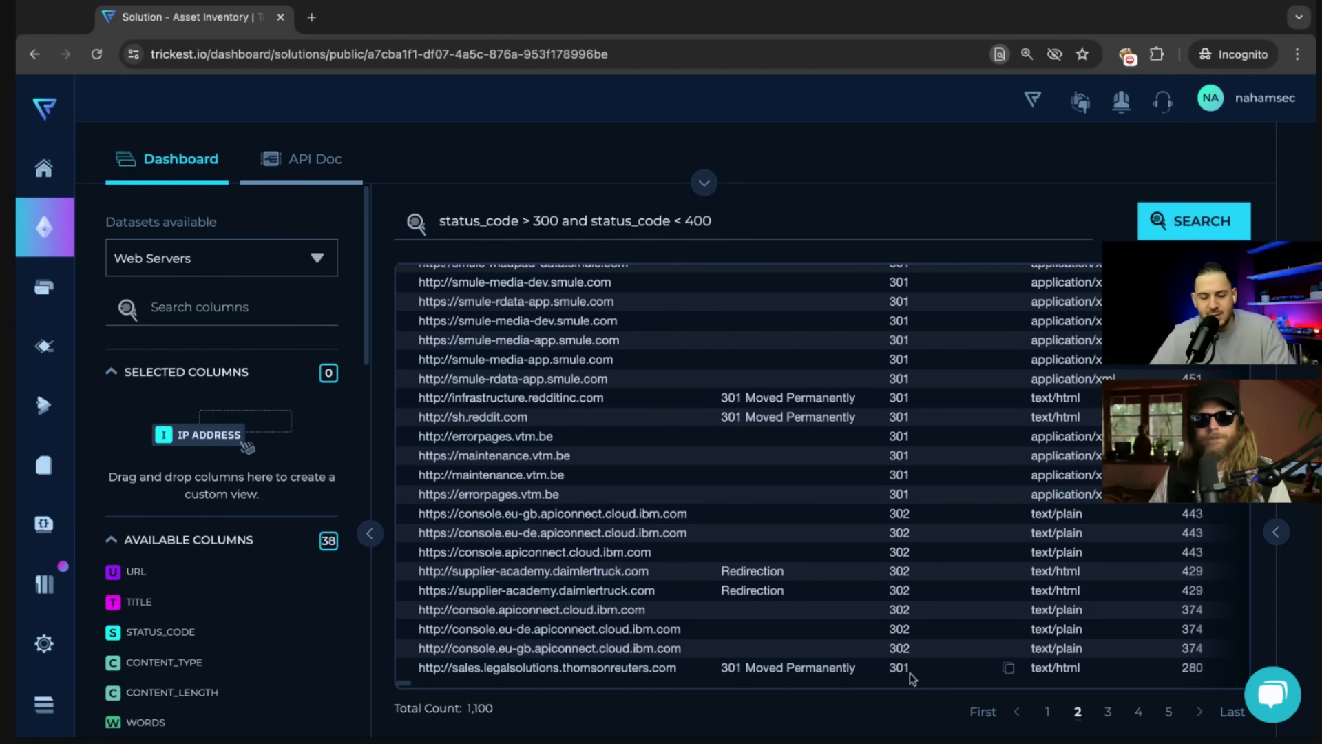
Examine the redirect target URLs of the web servers on page 2 of the status code results.
scroll(862, 489, "up", 2)
scroll(864, 489, "down", 2)
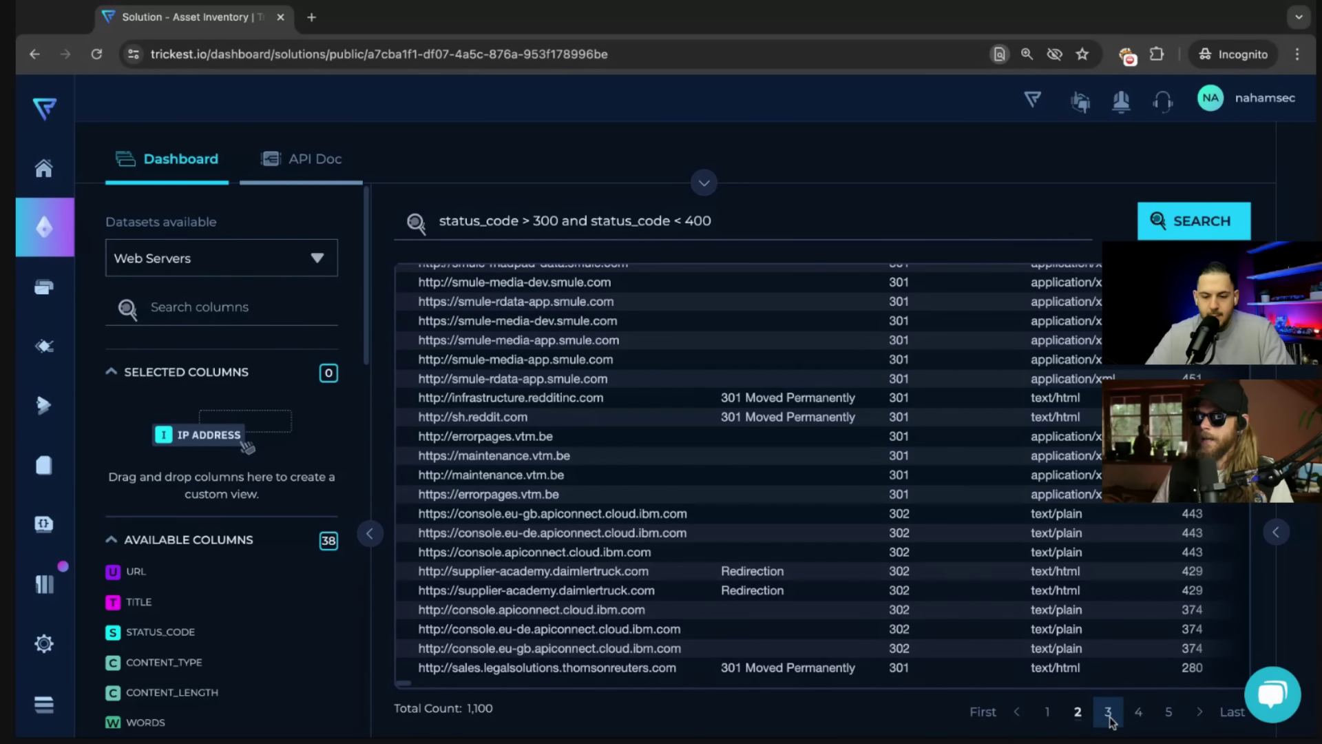
scroll(990, 547, "right", 10)
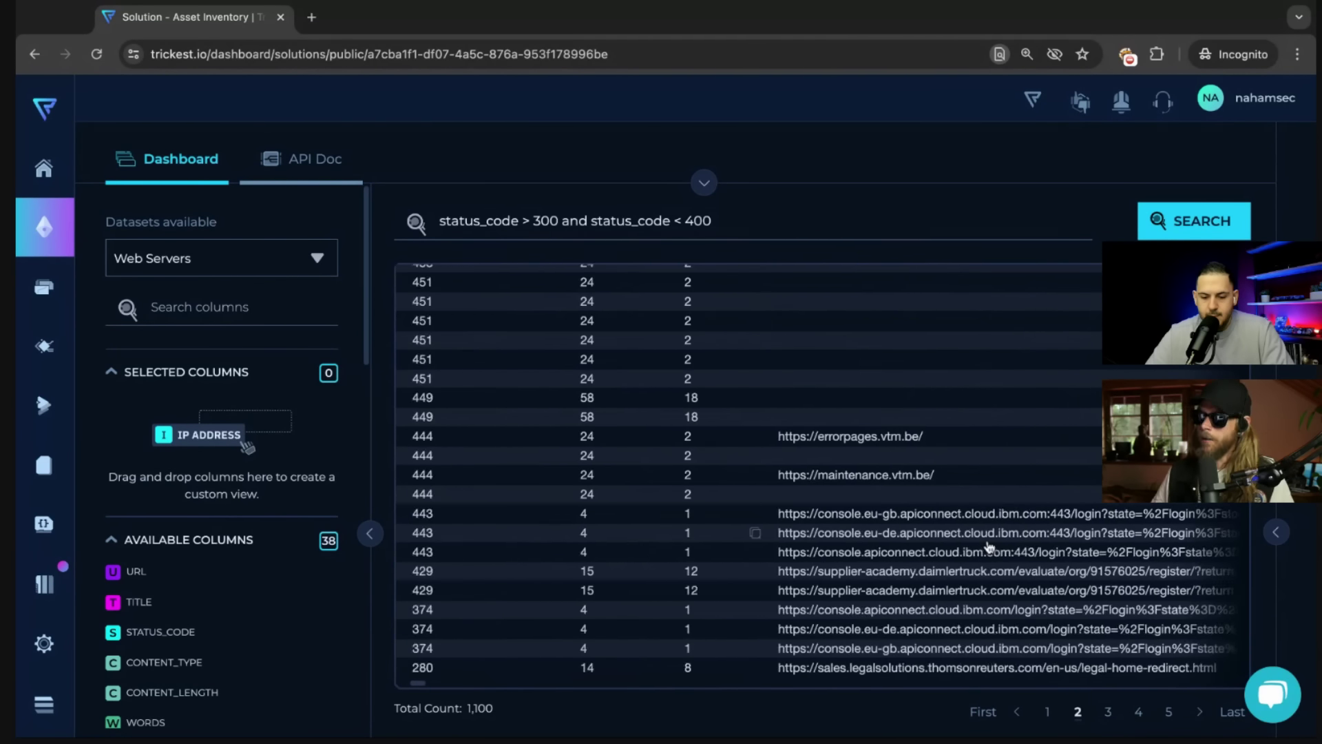
Go to page 3 of the status code results and open dev.bancobmg.com.br in a new tab.
scroll(987, 542, "right", 2)
scroll(941, 641, "left", 1)
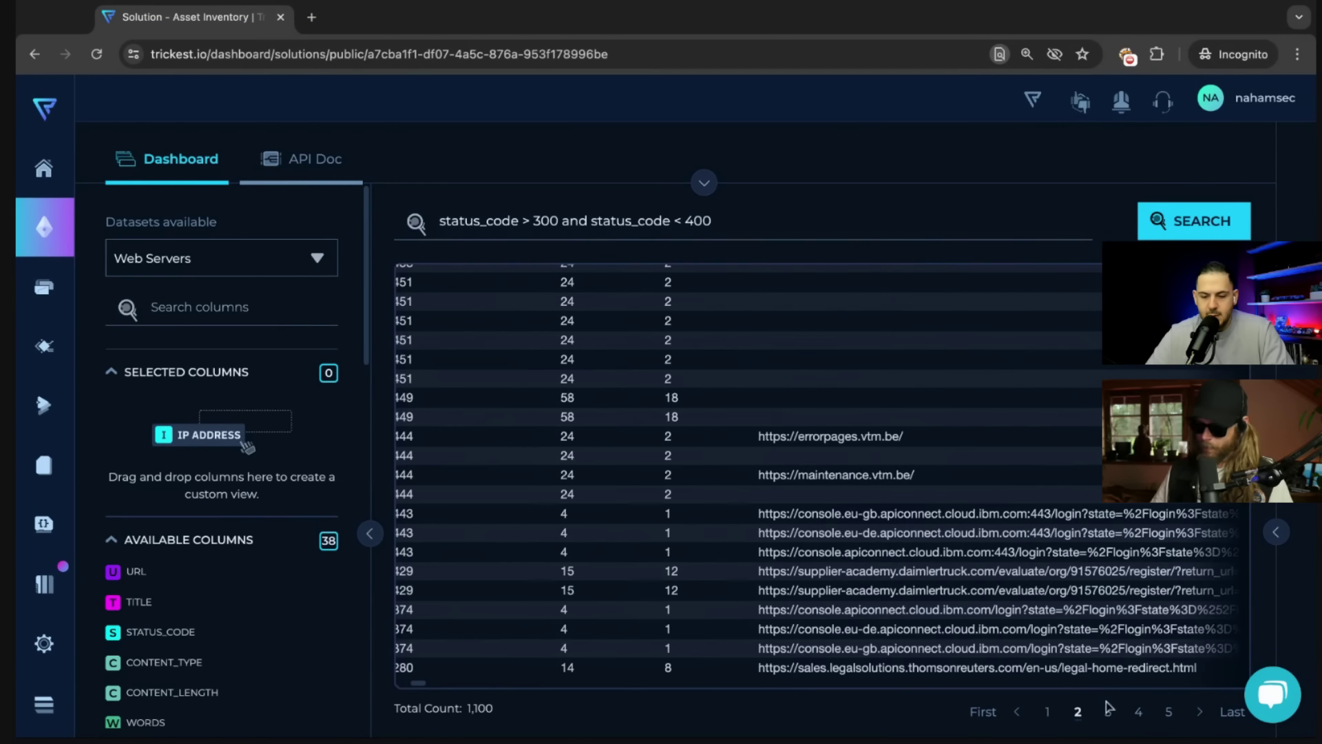
left_click(1109, 710)
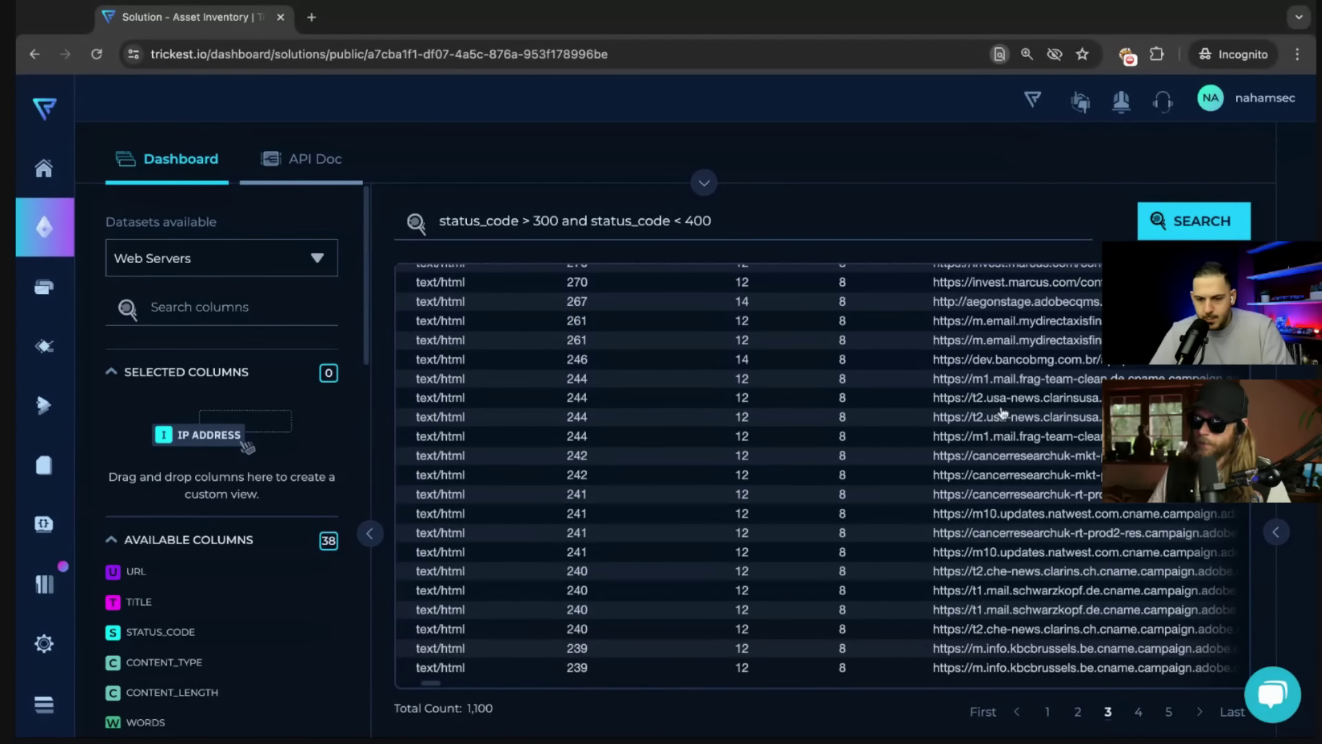
scroll(995, 393, "right", 8)
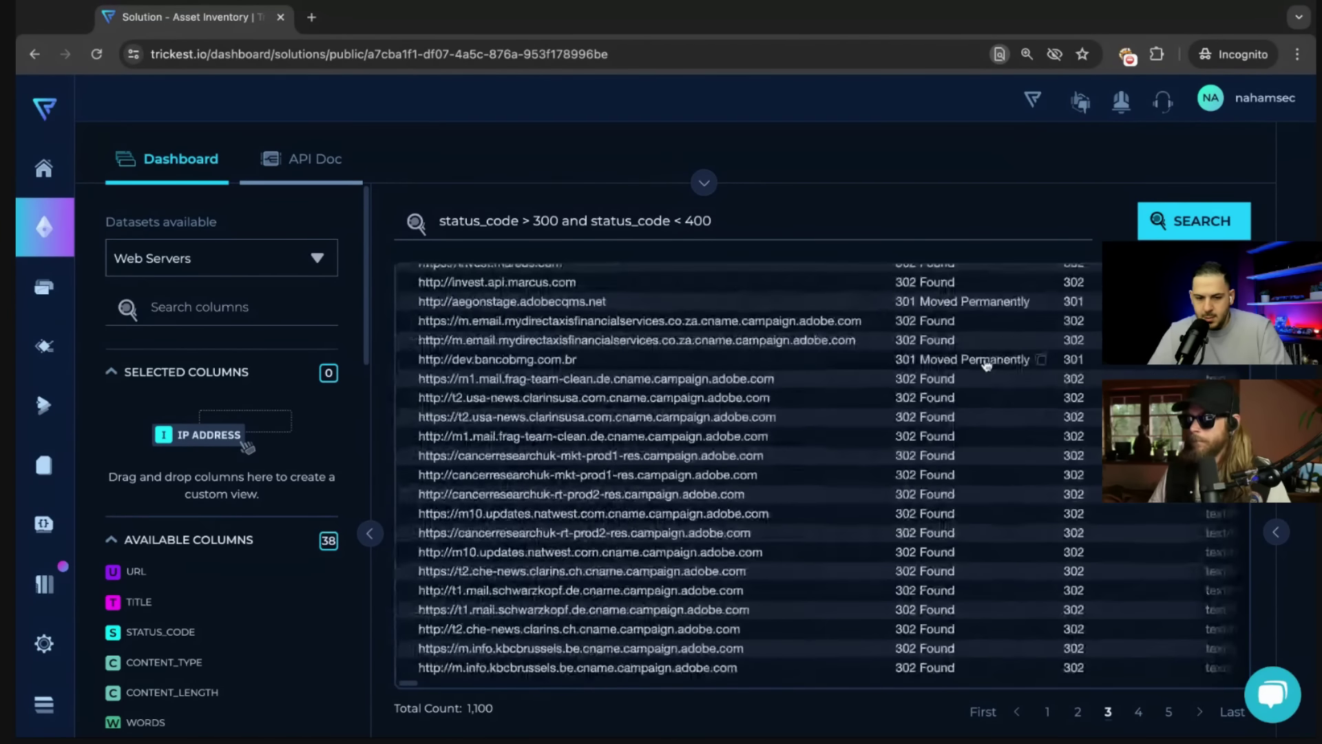
key("ctrl+t")
type("dev.bancobmg.com.br")
key("Return")
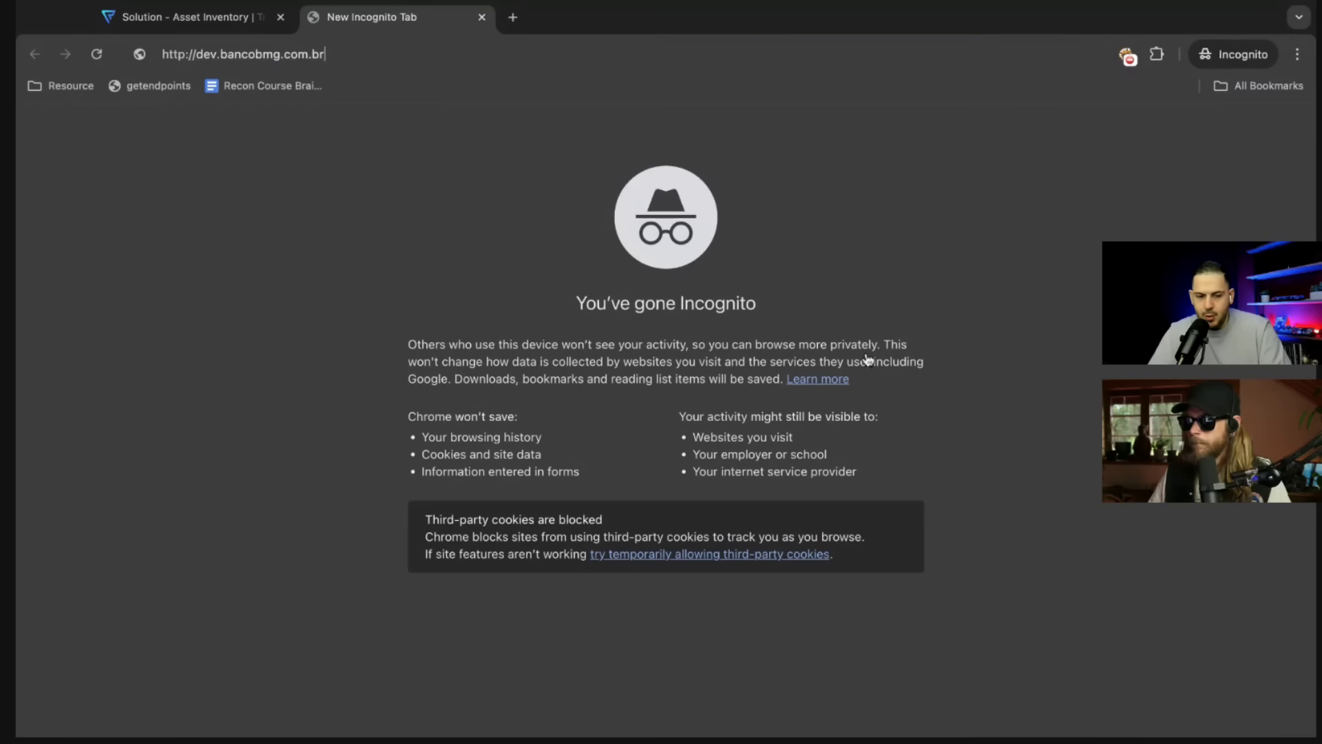
Check the final URL listed for dev.bancobmg.com.br in the inventory and look over the BMG API portal home page.
key("ctrl+1")
scroll(895, 361, "right", 10)
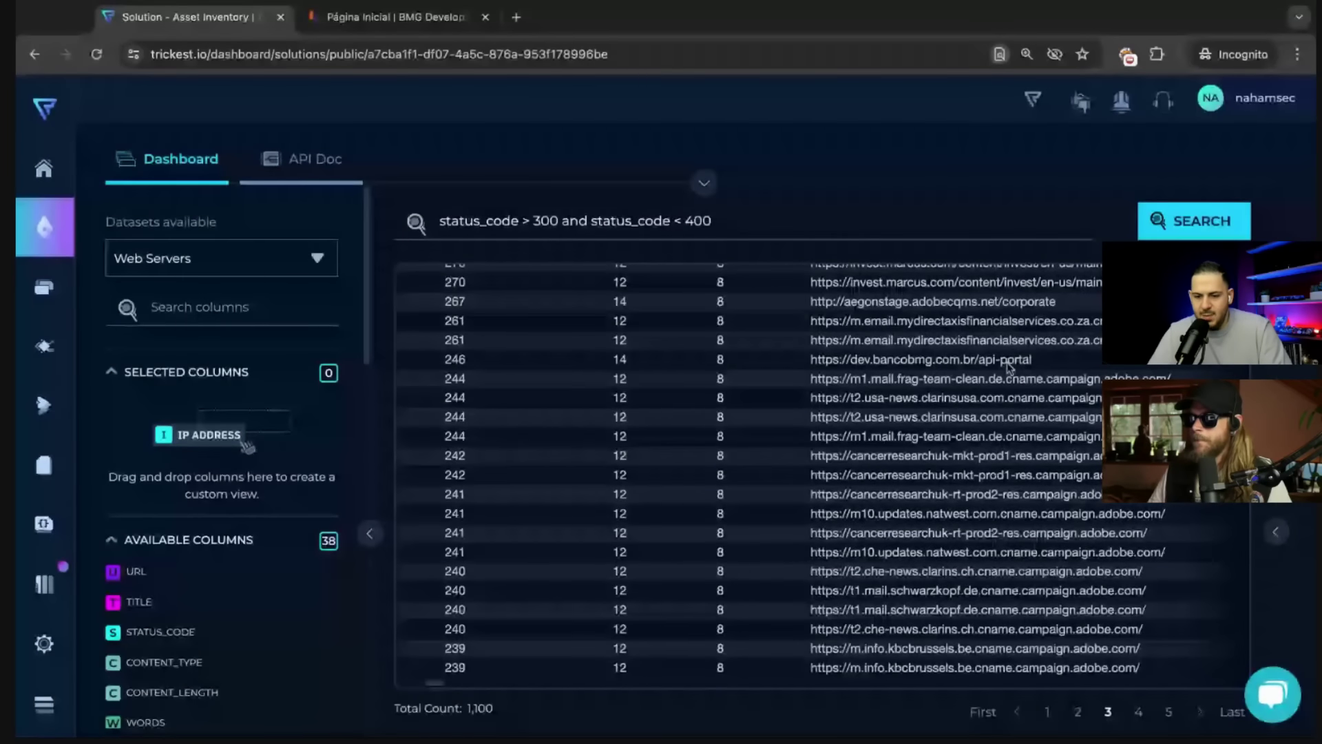
key("ctrl+2")
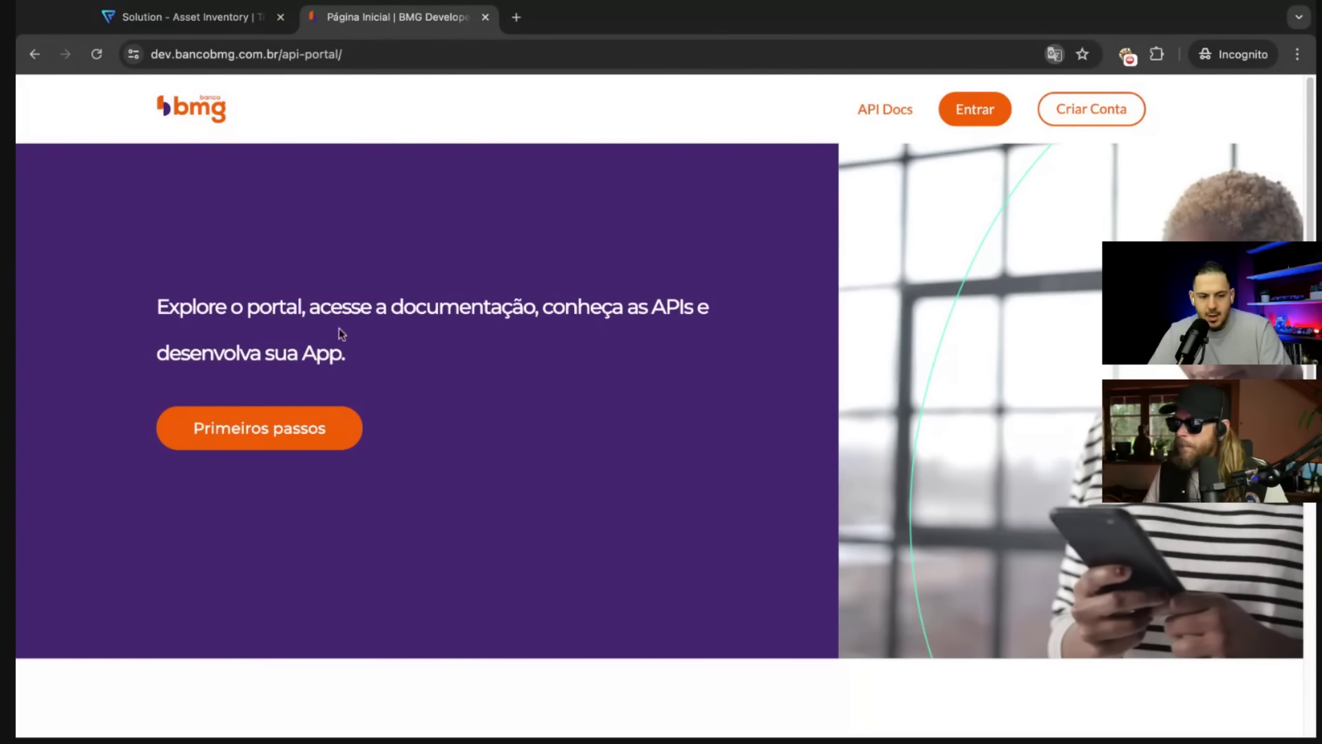
left_click(319, 399)
scroll(365, 272, "up", 10)
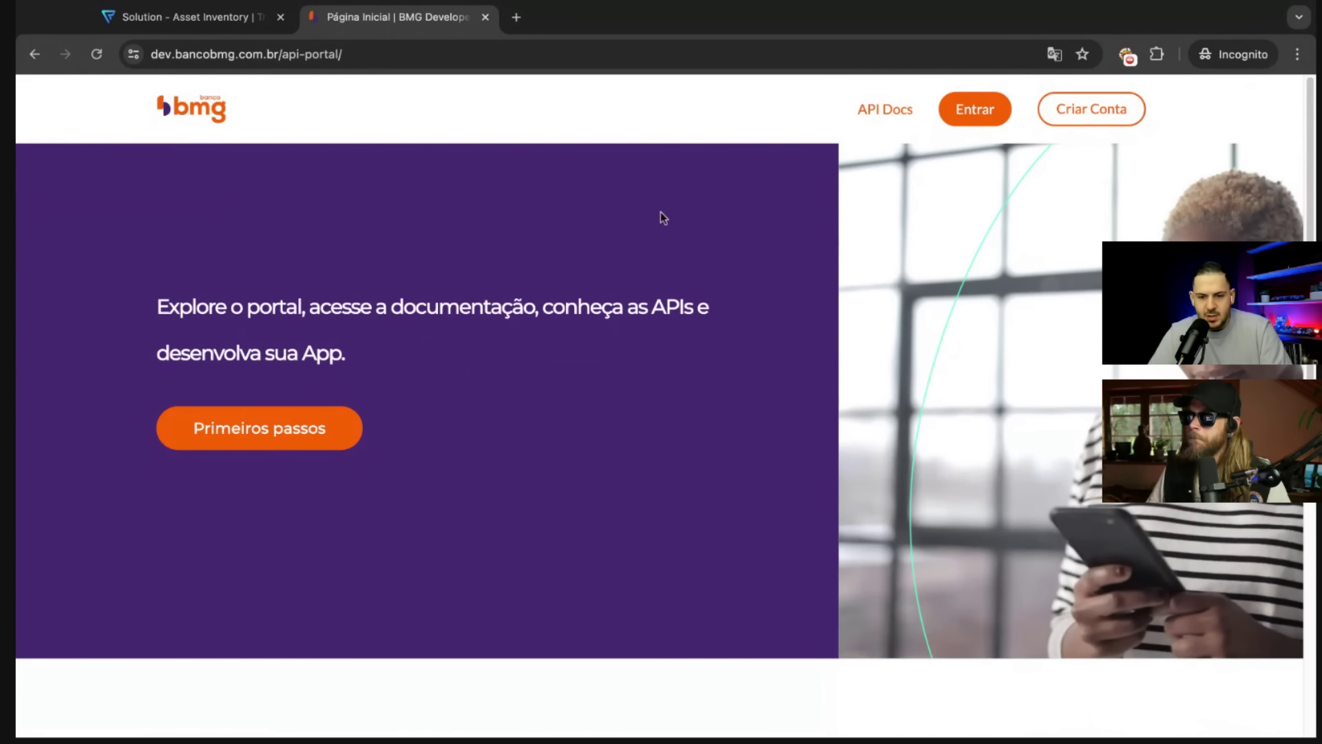
Find the "/corp" redirect target in the inventory results and open aegonstage.adobecqms.net/corporate in a new tab.
key("ctrl+1")
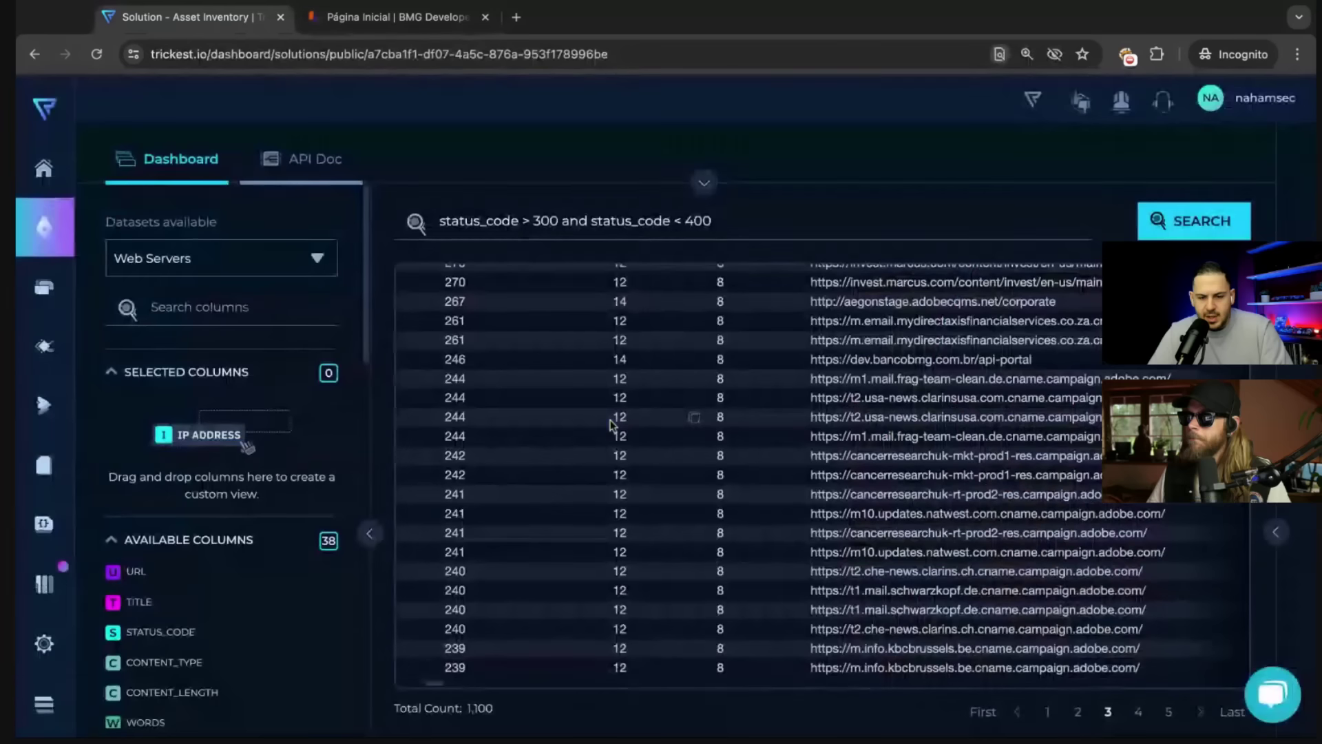
type("/corp")
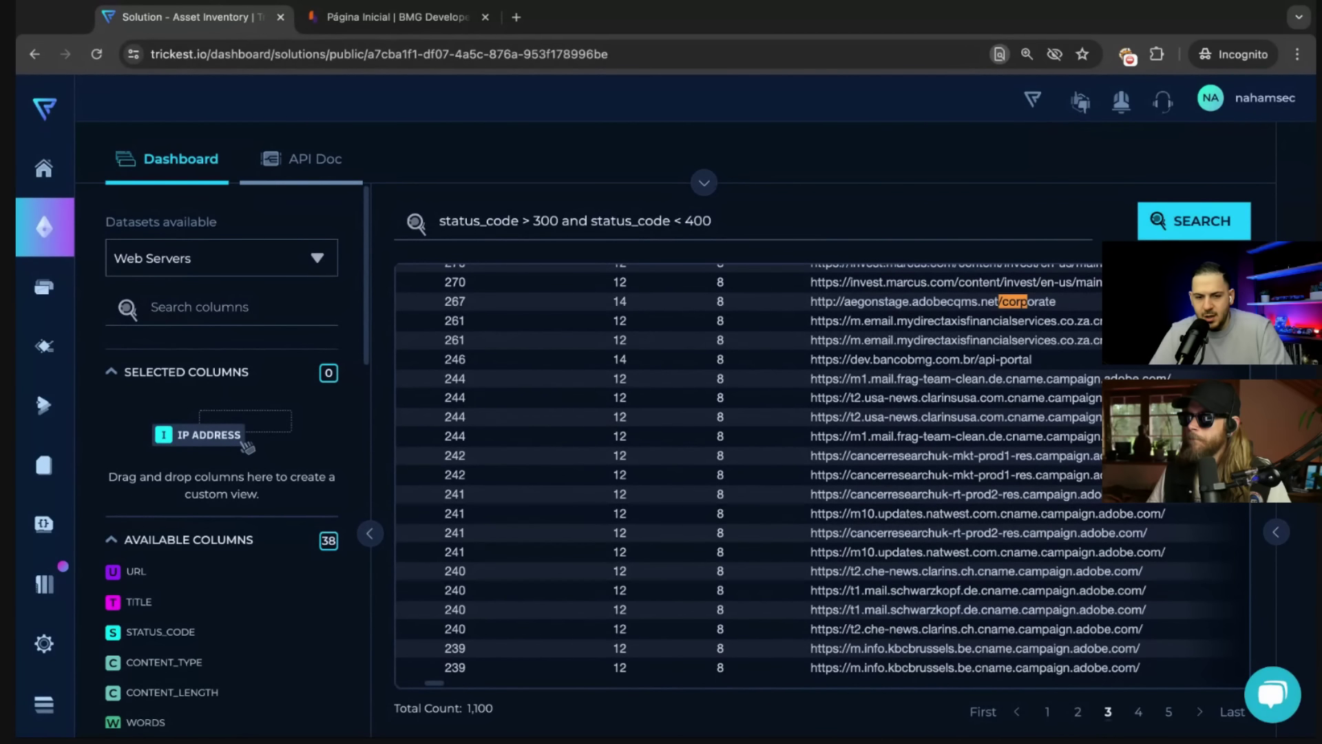
key("Escape")
double_click(925, 303)
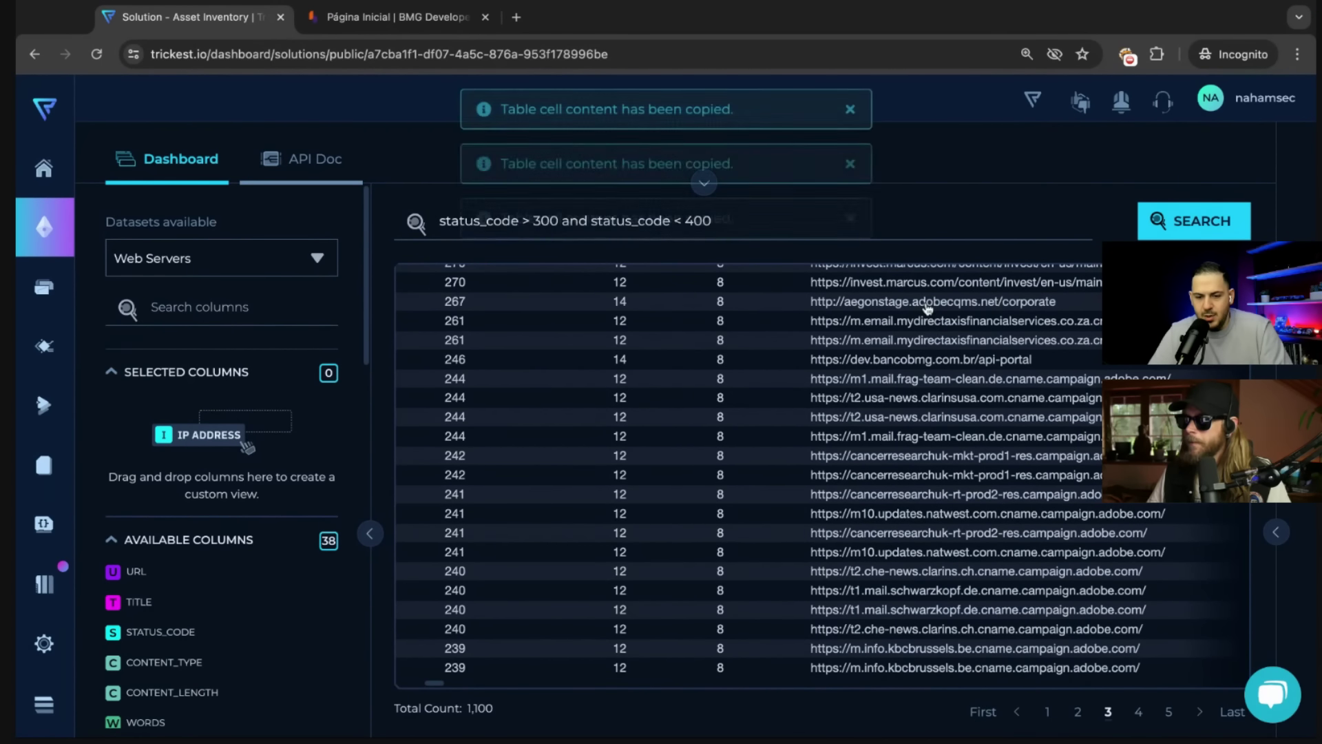
key("super+t")
type("aegonstage.adobecqms.net/corporate")
key("Return")
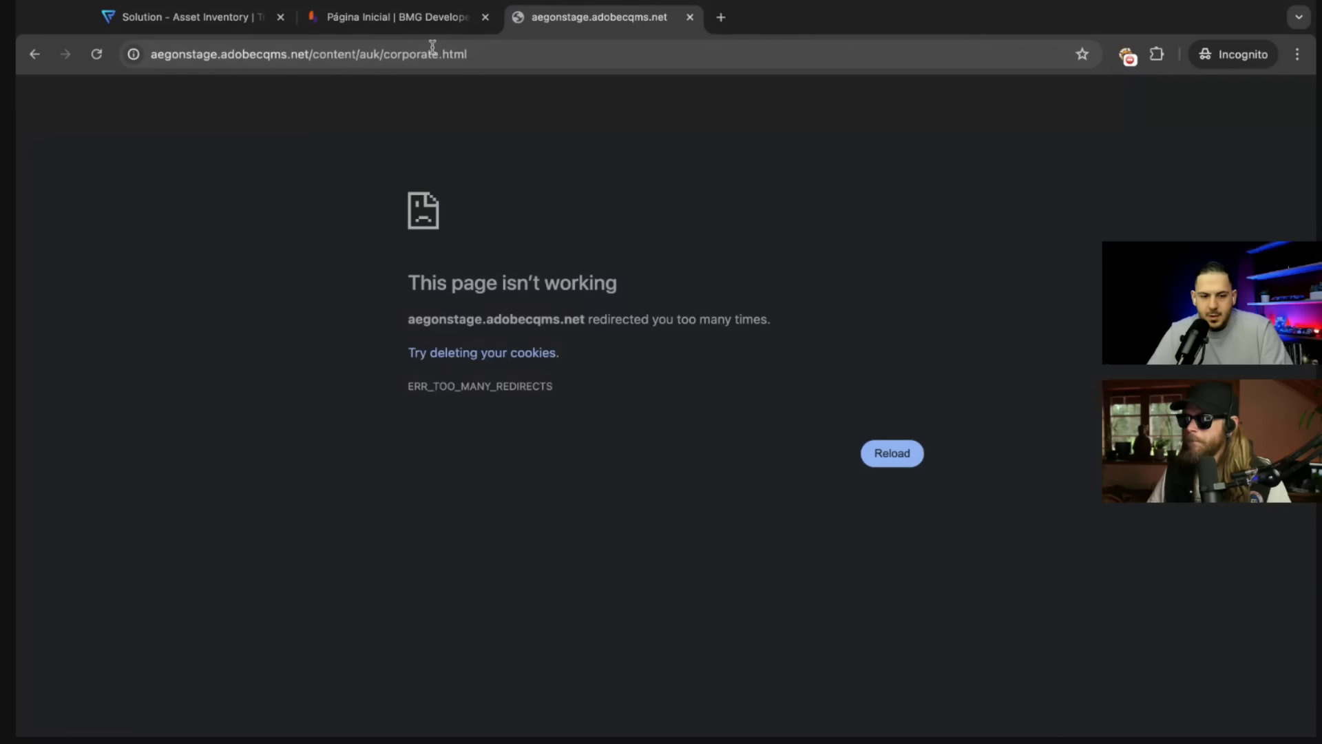
double_click(184, 54)
key("ctrl+a")
type("http://aegonstage.adobecqms.net/corporate")
key("Return")
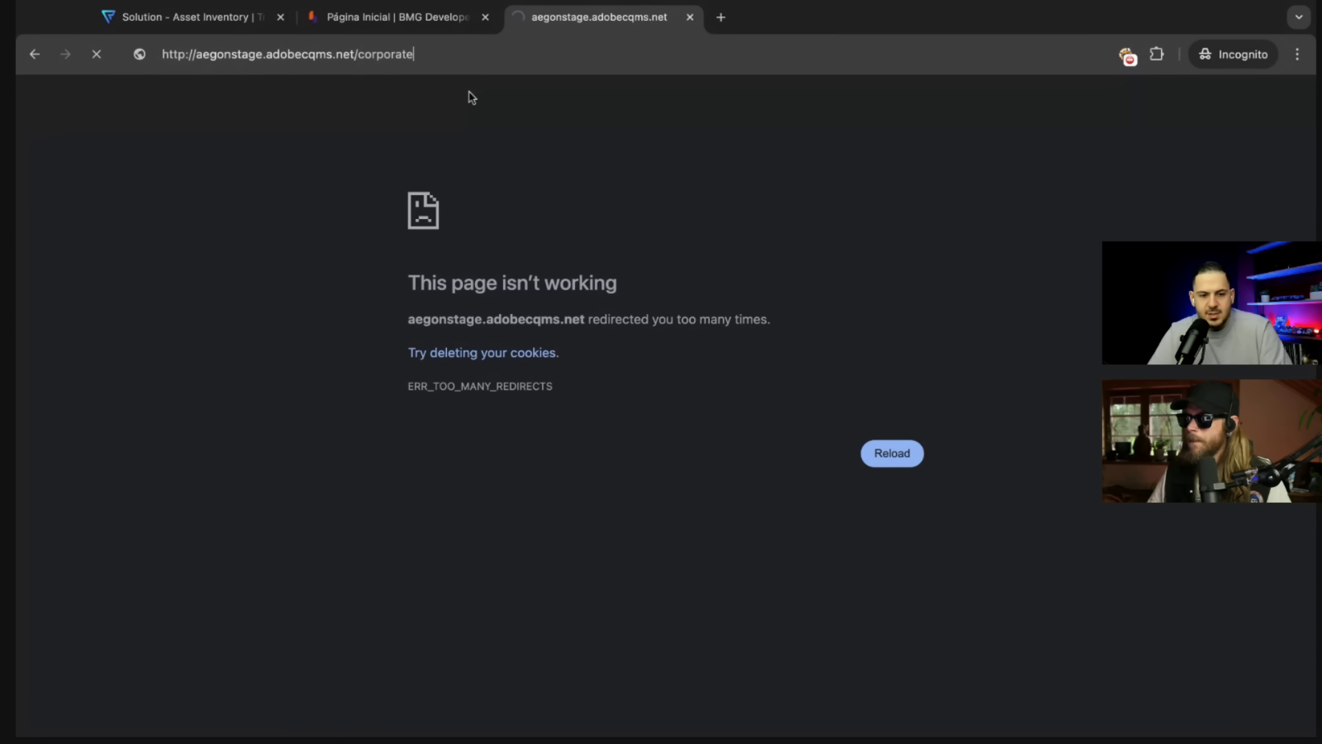
left_click(443, 50)
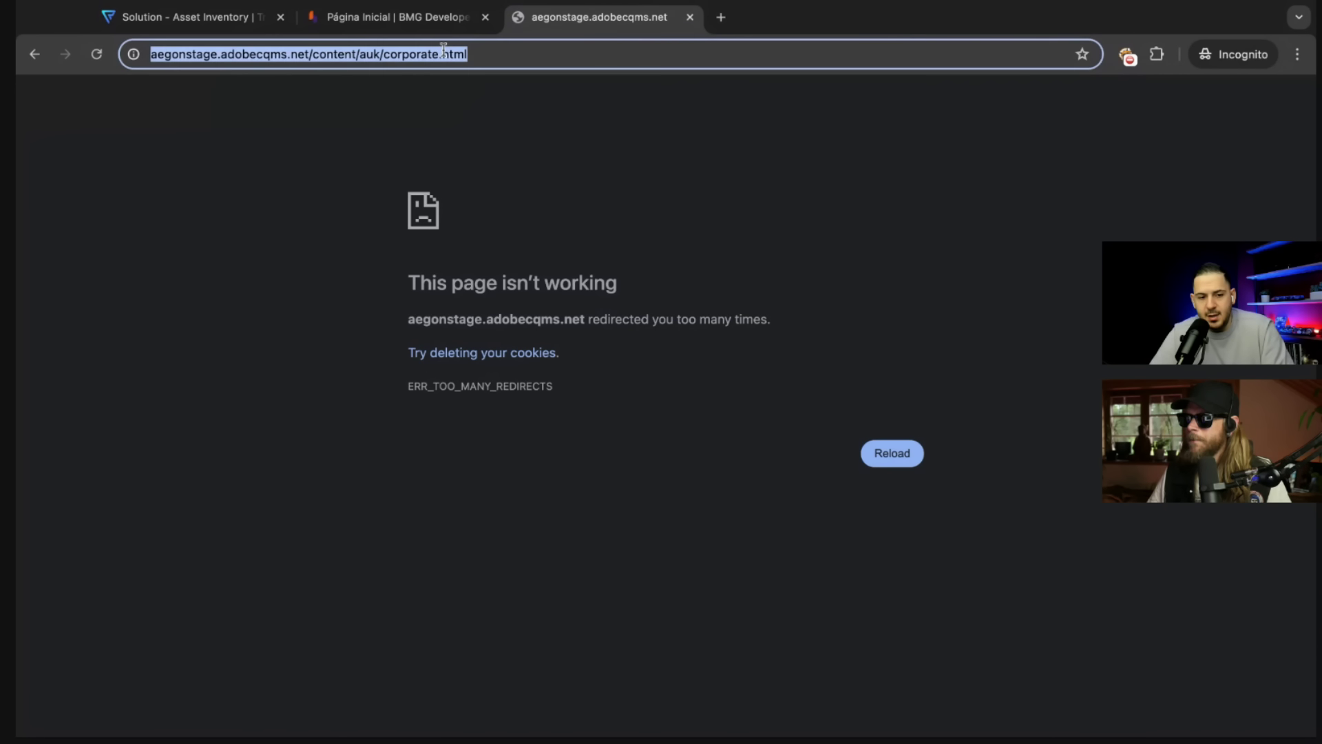
key("Right")
key("Return")
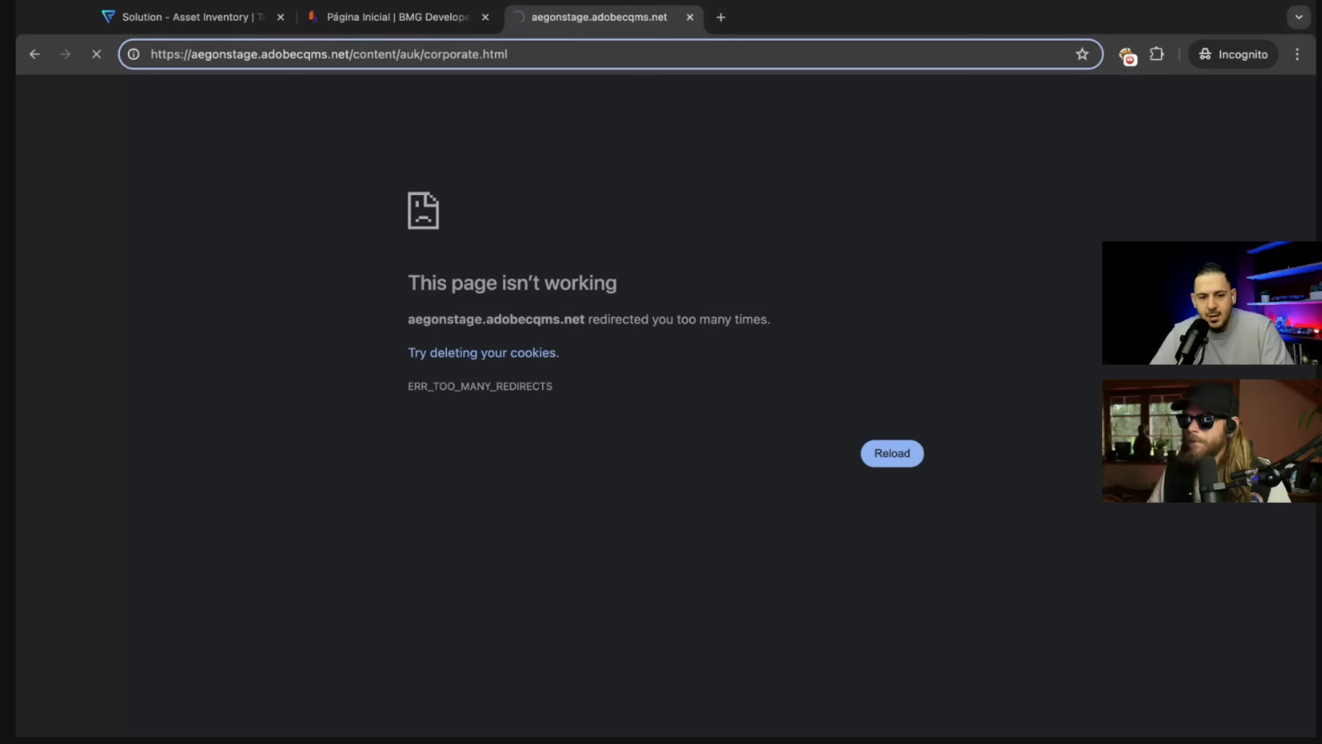
Probe the corporate path on aegonstage.adobecqms.net with the made-up page content/auk/corporate/asdada.html.
key("super+t")
type("https://aegonstage.adobecqms.net/corporate/")
type("asdasda")
key("Return")
key("ctrl+shift+Tab")
key("super+w")
double_click(460, 53)
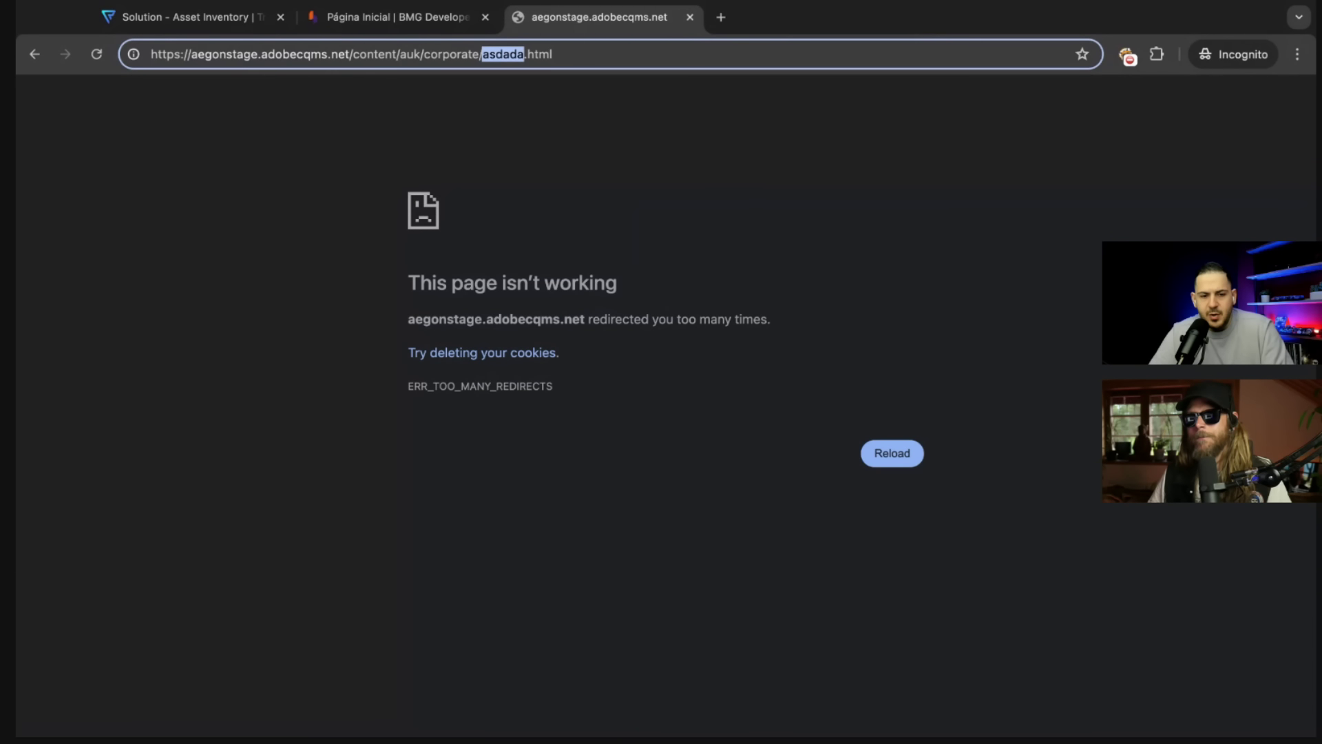
Request the made-up pages /corporate/asdada.html and /corporate/asdada on aegonstage.adobecqms.net.
key("alt+shift+Left")
key("alt+shift+Left")
key("BackSpace")
key("alt+shift+Right")
key("BackSpace")
key("alt+BackSpace")
key("super+a")
type("http://aegonstage.adobecqms.net/corporate")
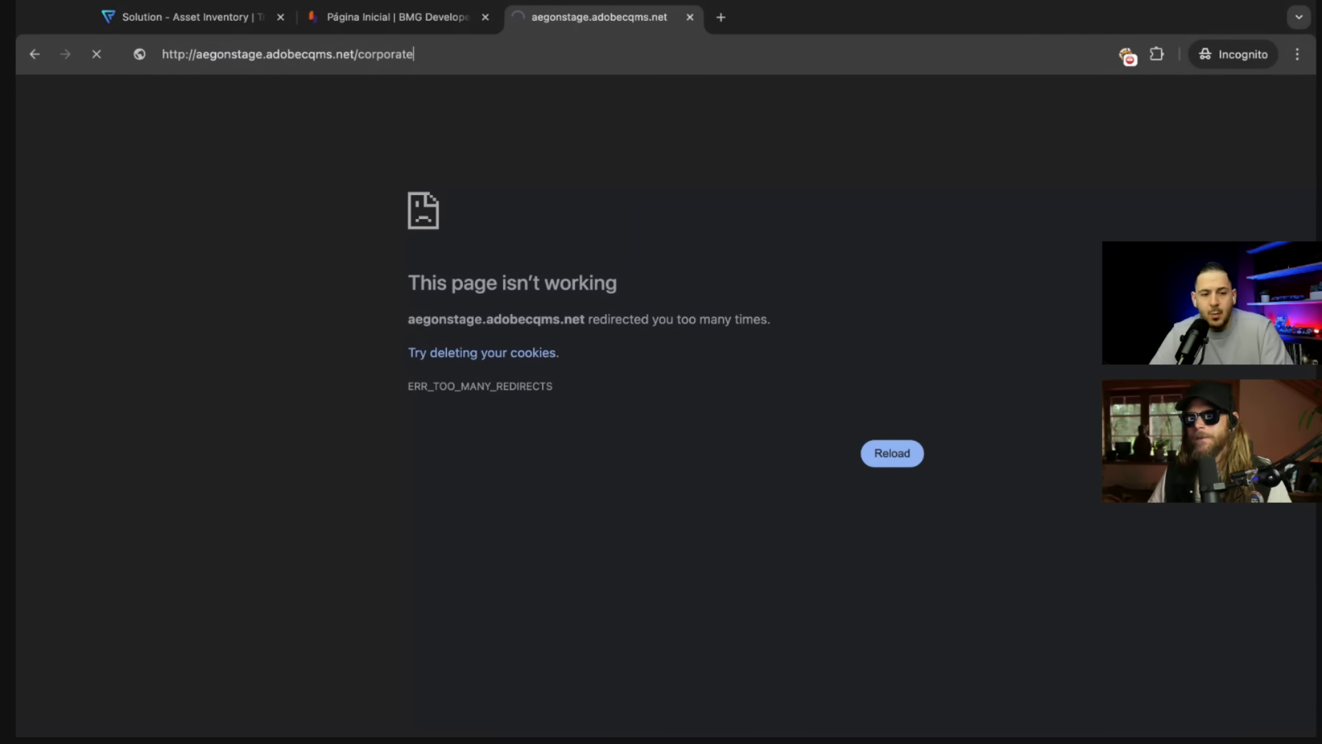
type("/asdada.html")
key("Return")
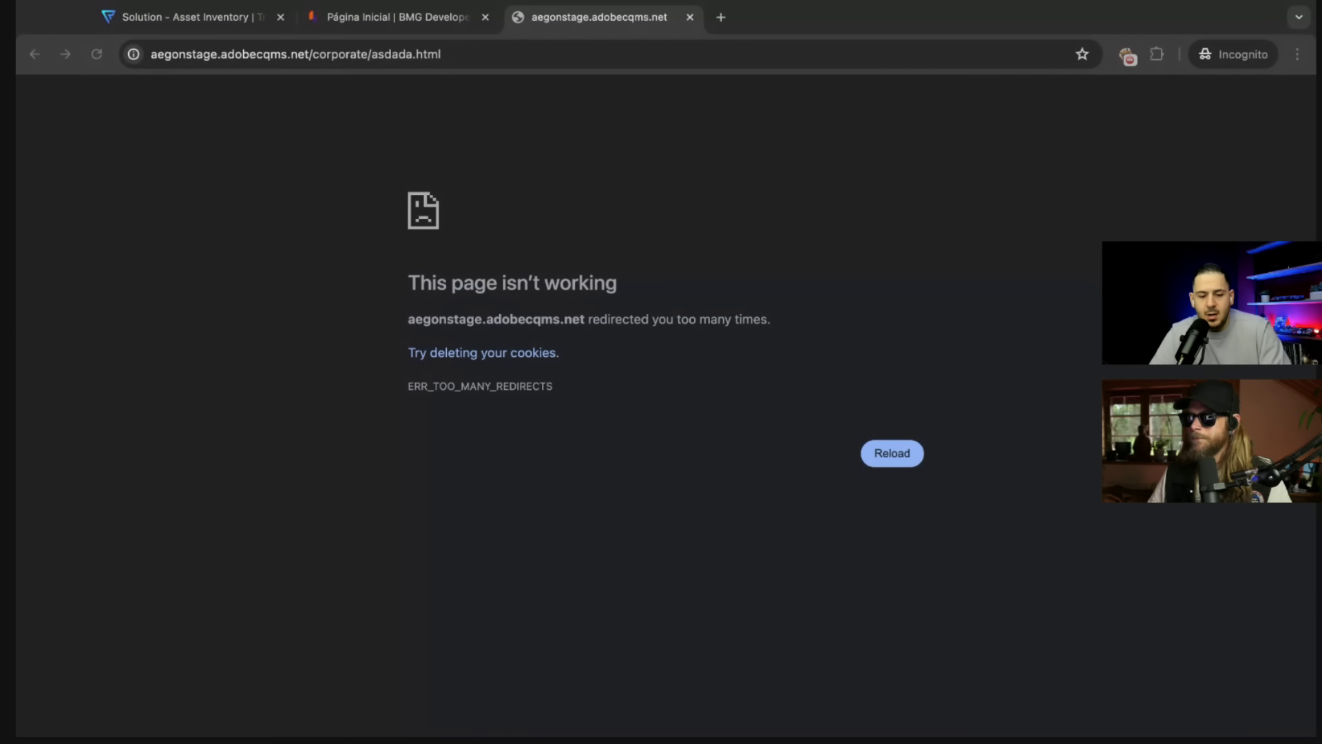
key("ctrl+r")
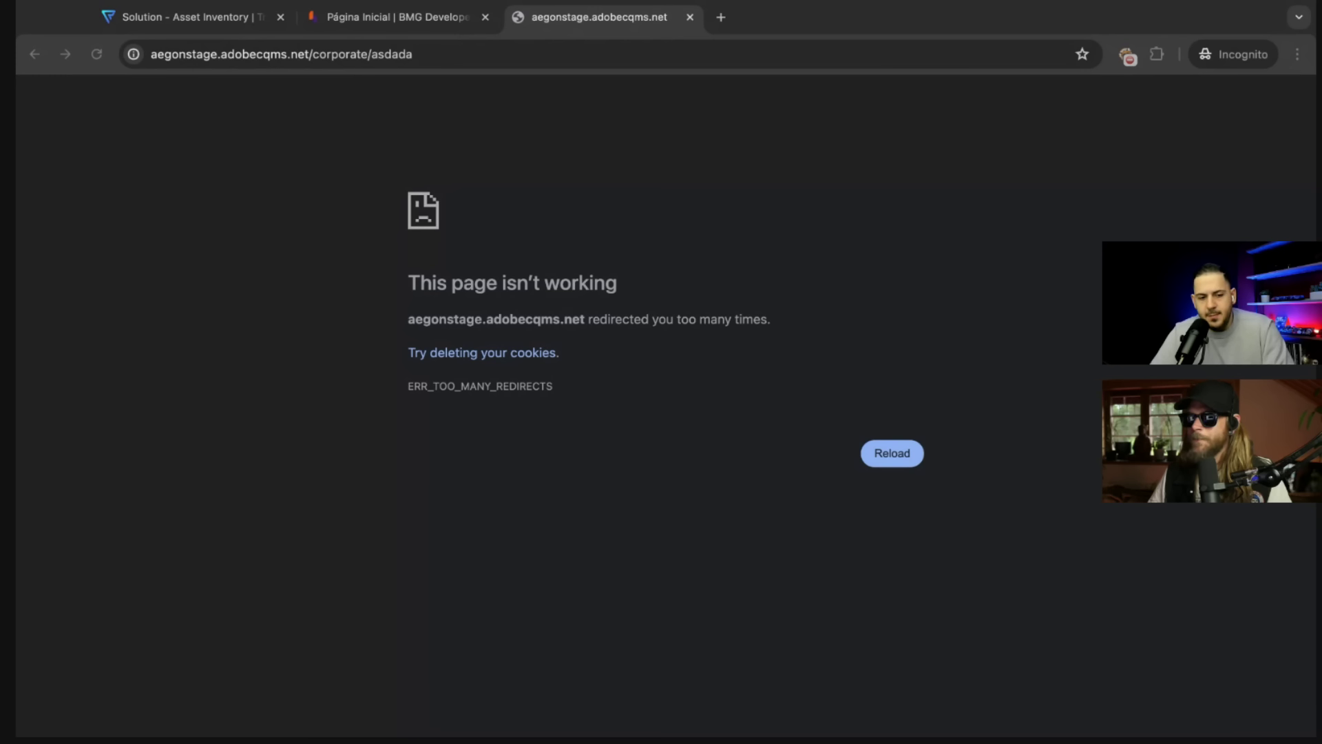
Close the aegonstage.adobecqms.net tab and return to the BMG portal page.
left_click(388, 134)
left_click(452, 234)
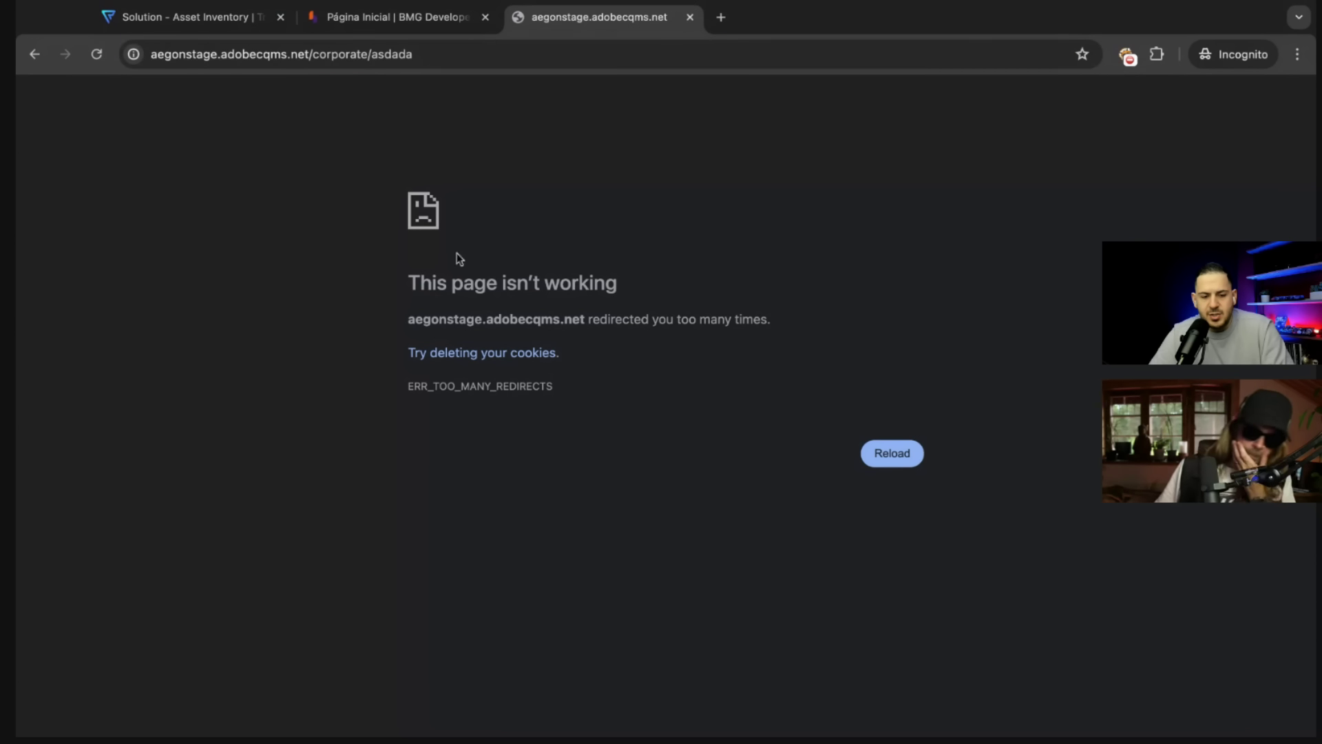
key("super+Tab")
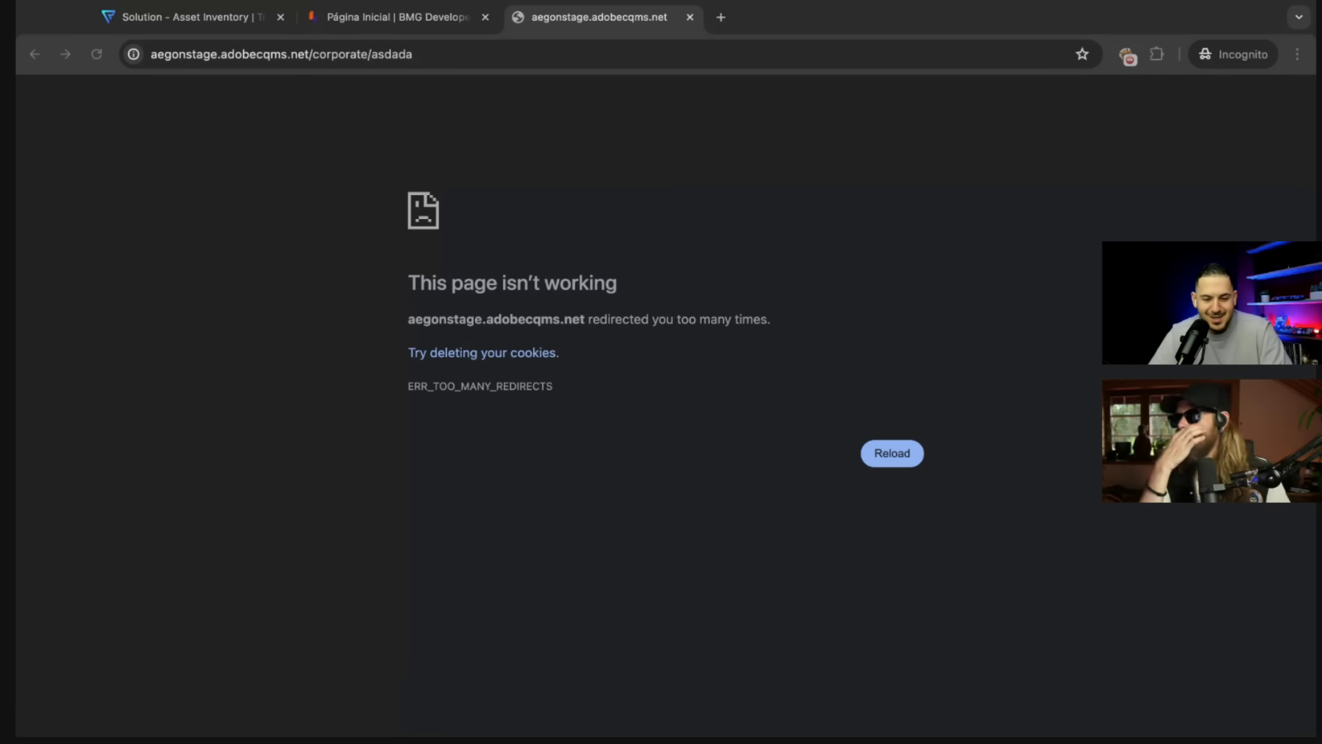
key("super+w")
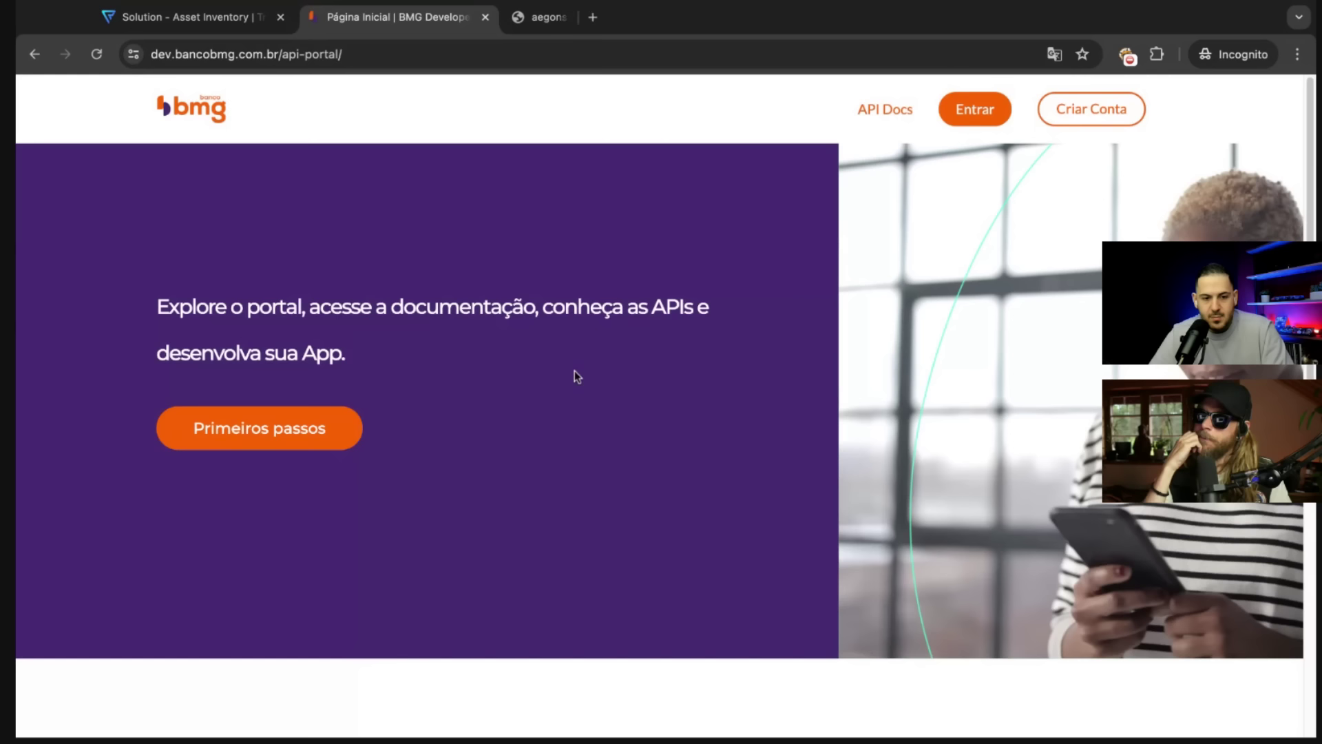
left_click(575, 372)
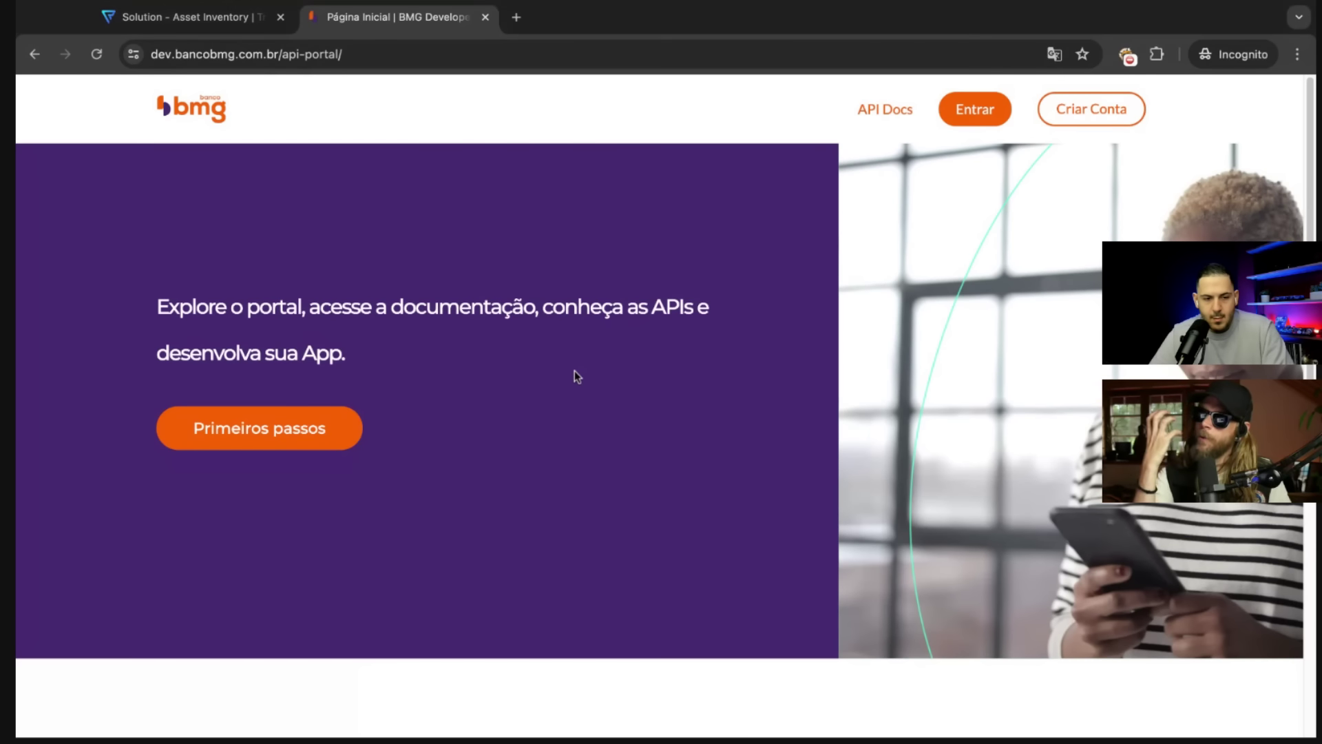
Review the final URLs on page 3 of the inventory and open cancerresearchuk-rt-prod2-res.campaign.adobe.com in a new tab.
key("ctrl+shift+Tab")
scroll(650, 464, "right", 1)
scroll(652, 468, "up", 3)
scroll(653, 468, "right", 1)
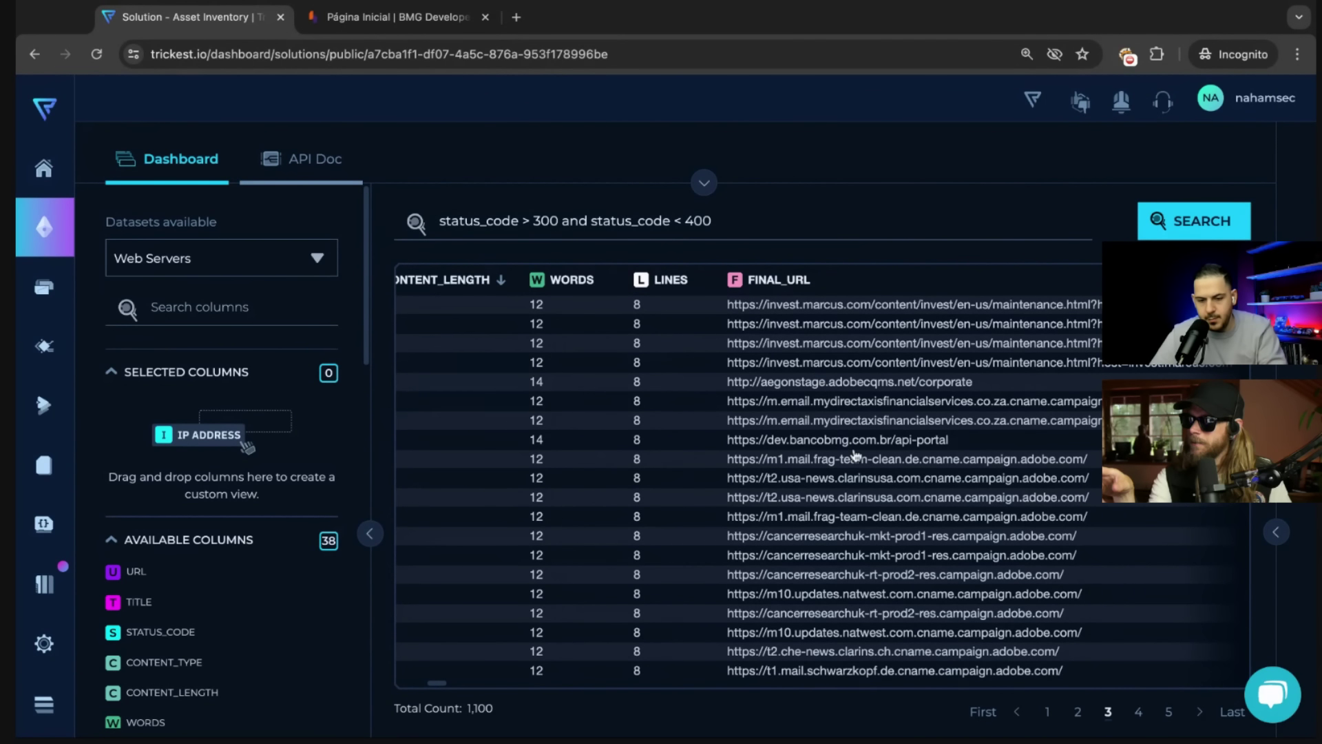
left_click(822, 226)
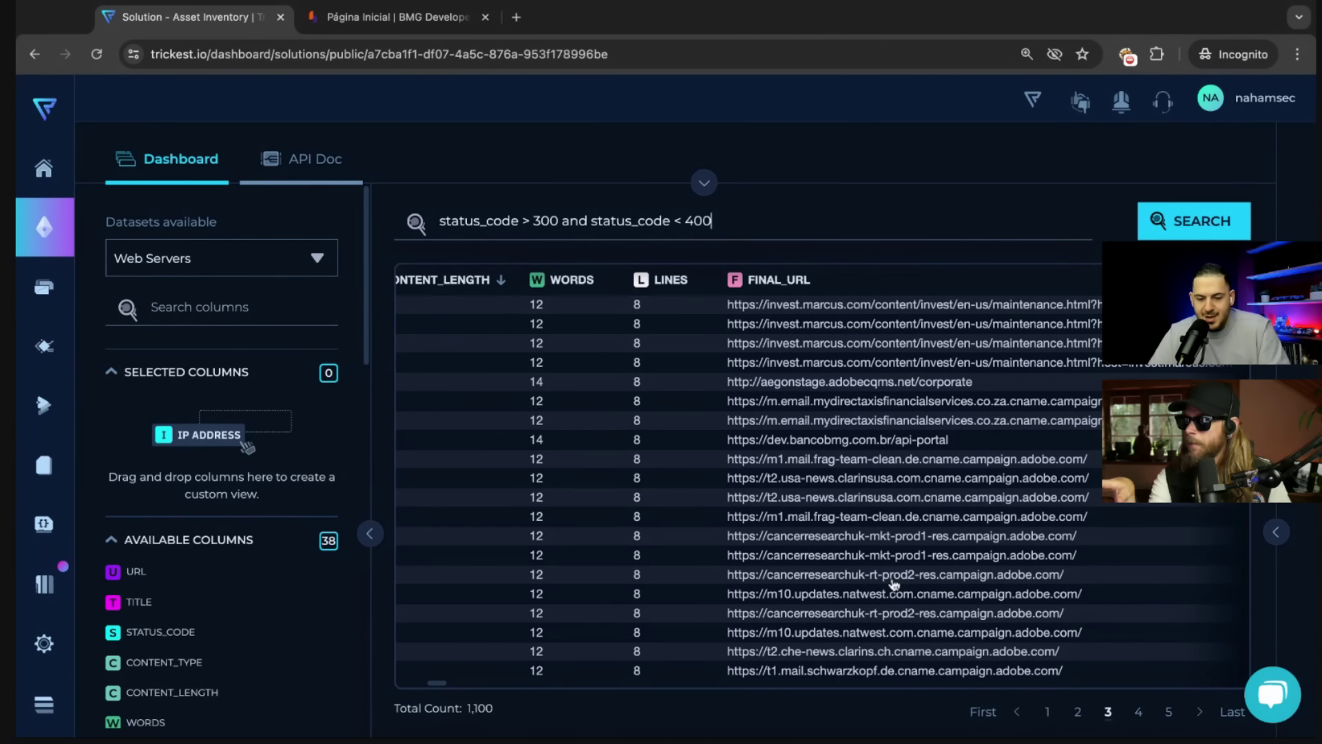
left_click(893, 584)
left_click(893, 584)
scroll(826, 586, "left", 10)
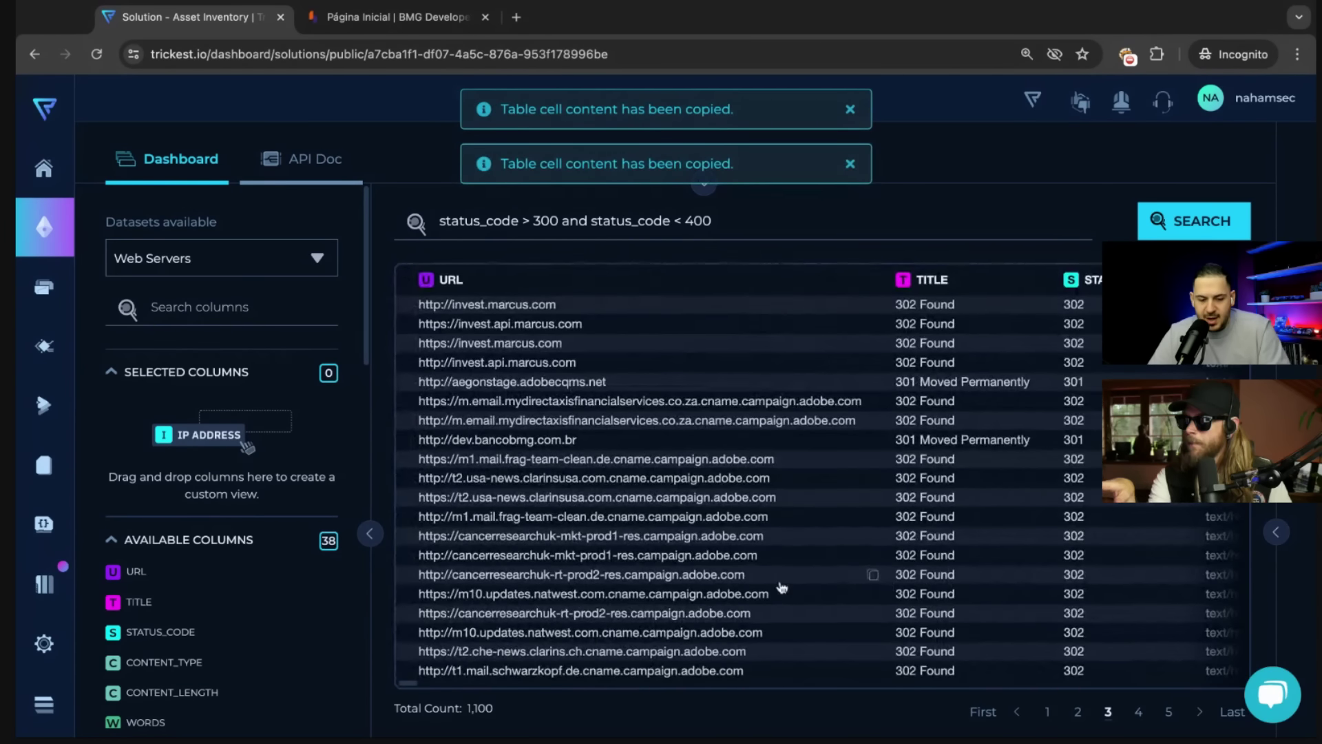
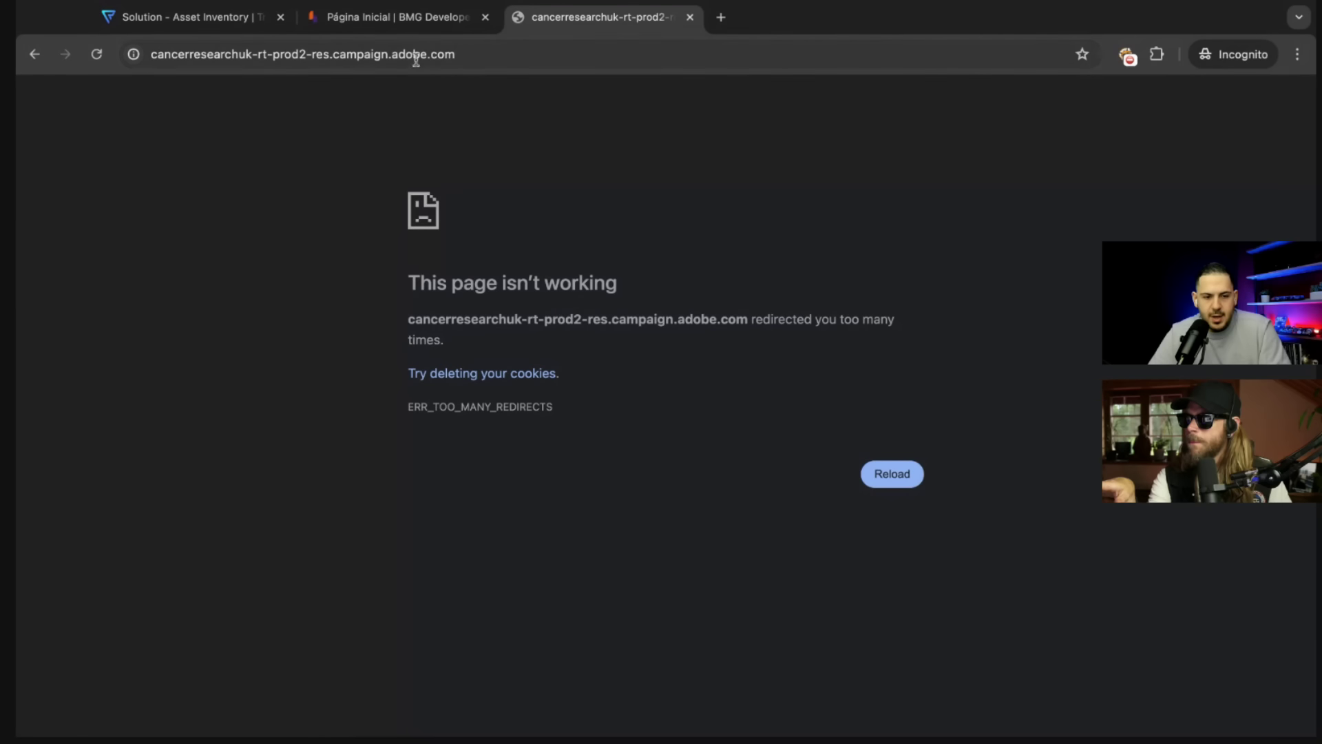
Reload the cancerresearchuk campaign page, then close it and the BMG portal to return to the asset inventory.
key("ctrl+r")
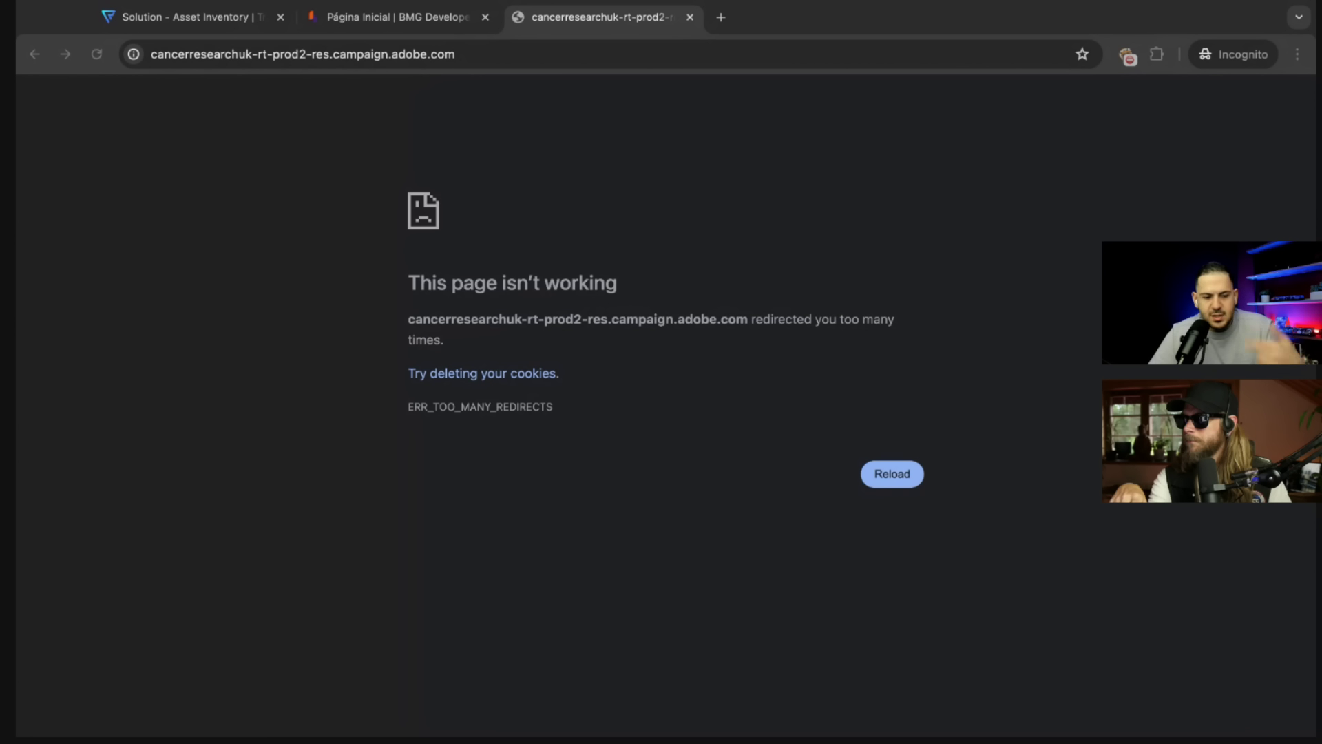
key("ctrl+r")
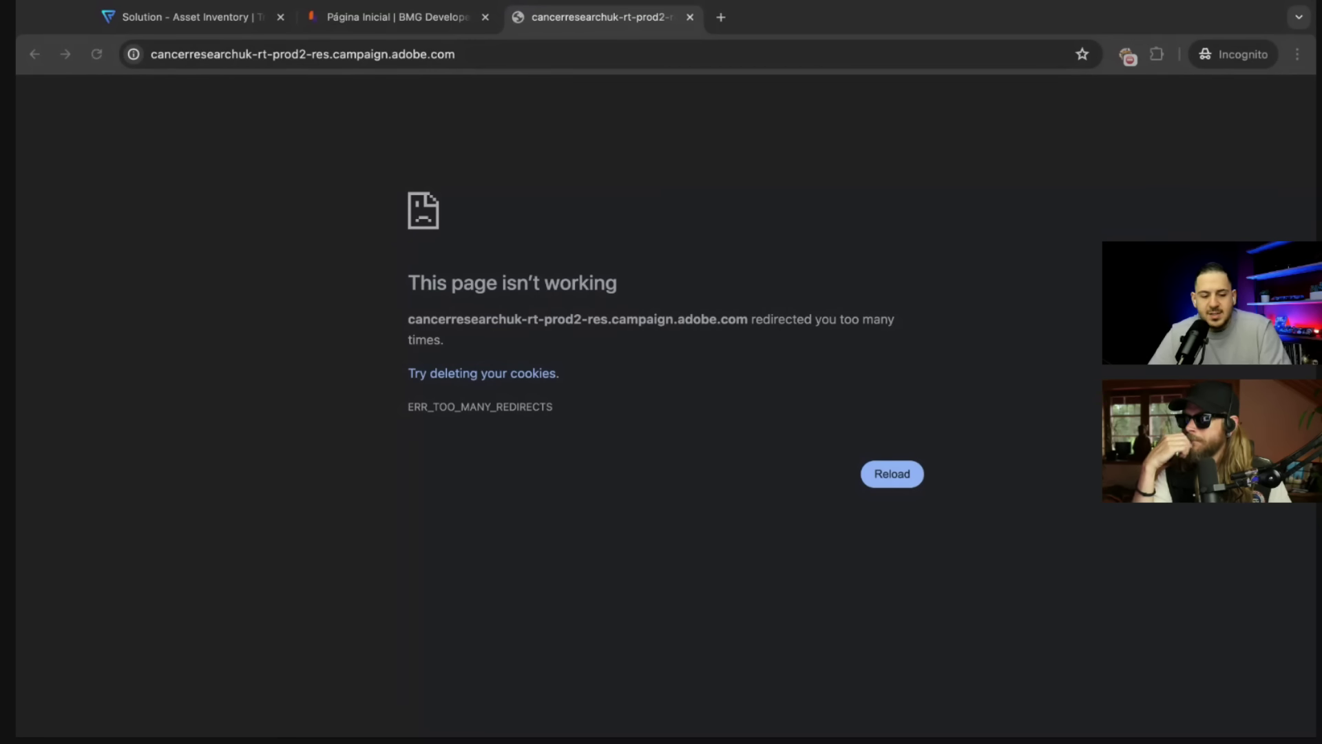
key("ctrl+w")
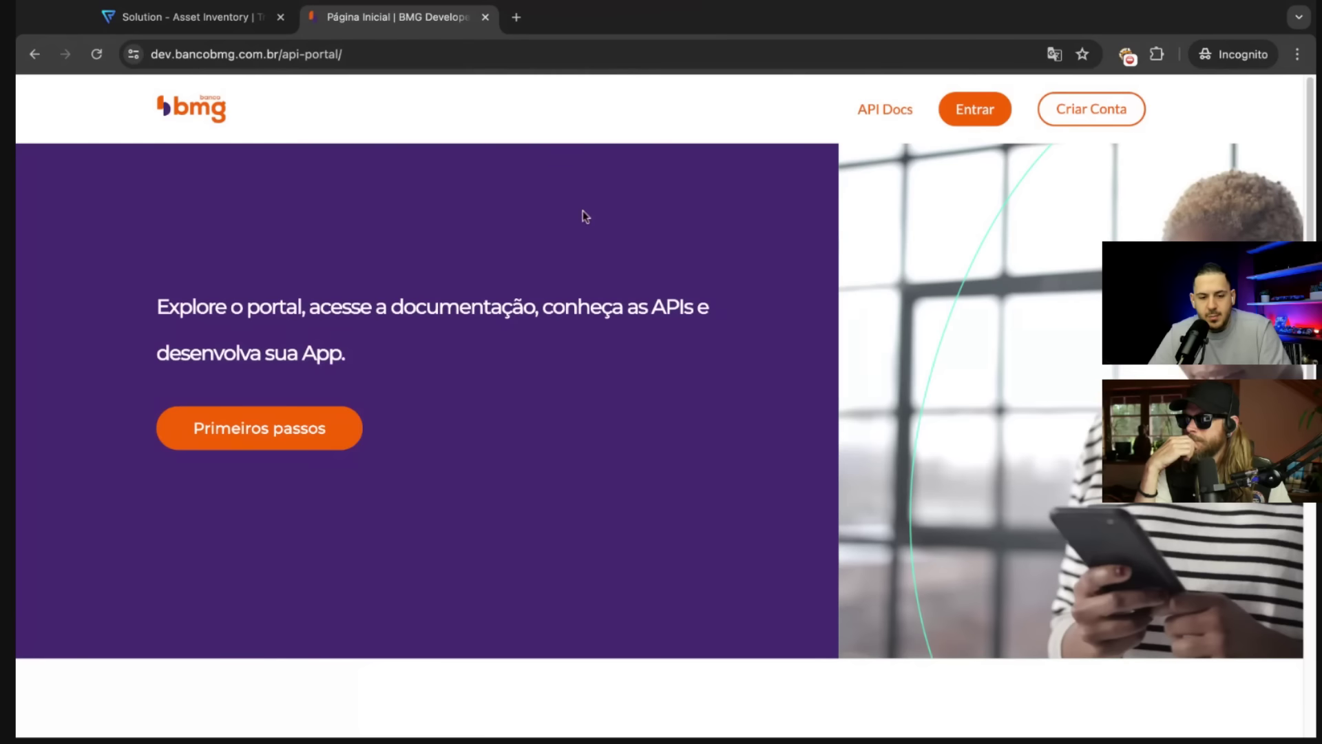
key("ctrl+w")
Extend the redirect query with the condition final_url ~ "login" and run the search.
left_click(771, 221)
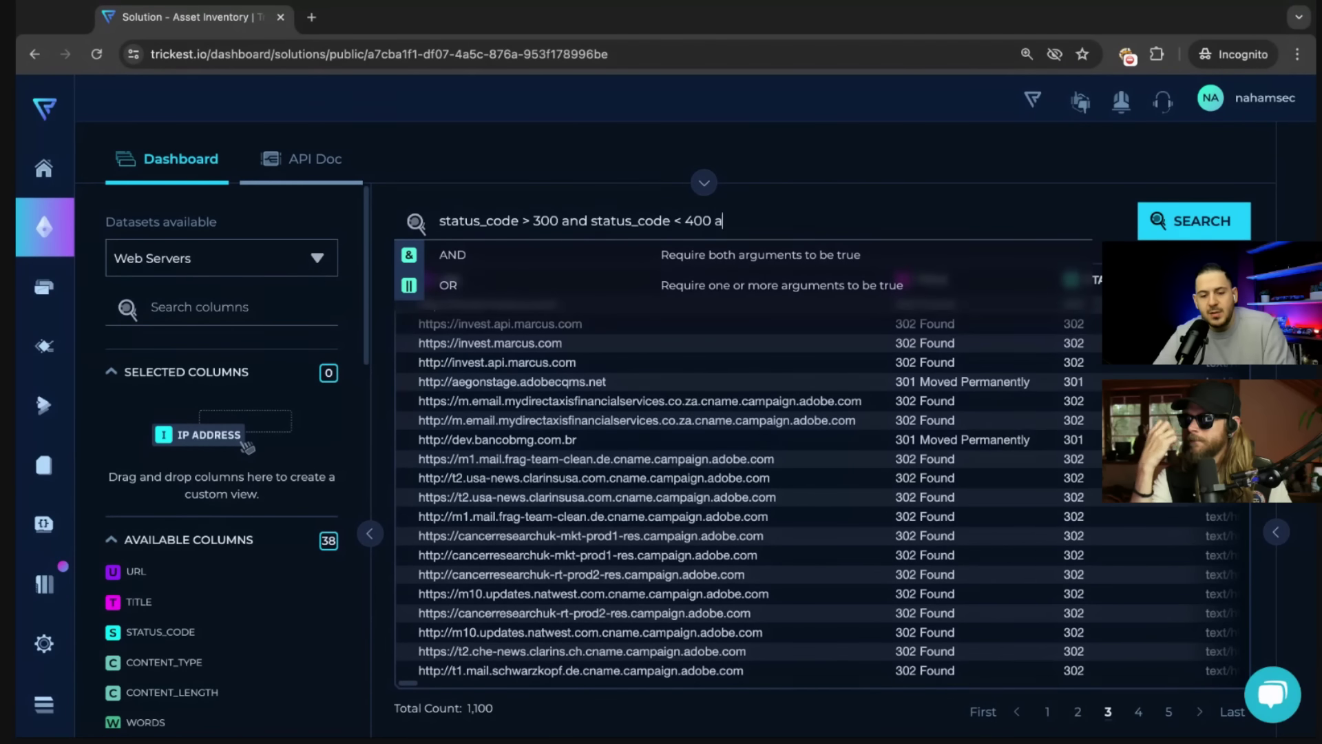
type("and end")
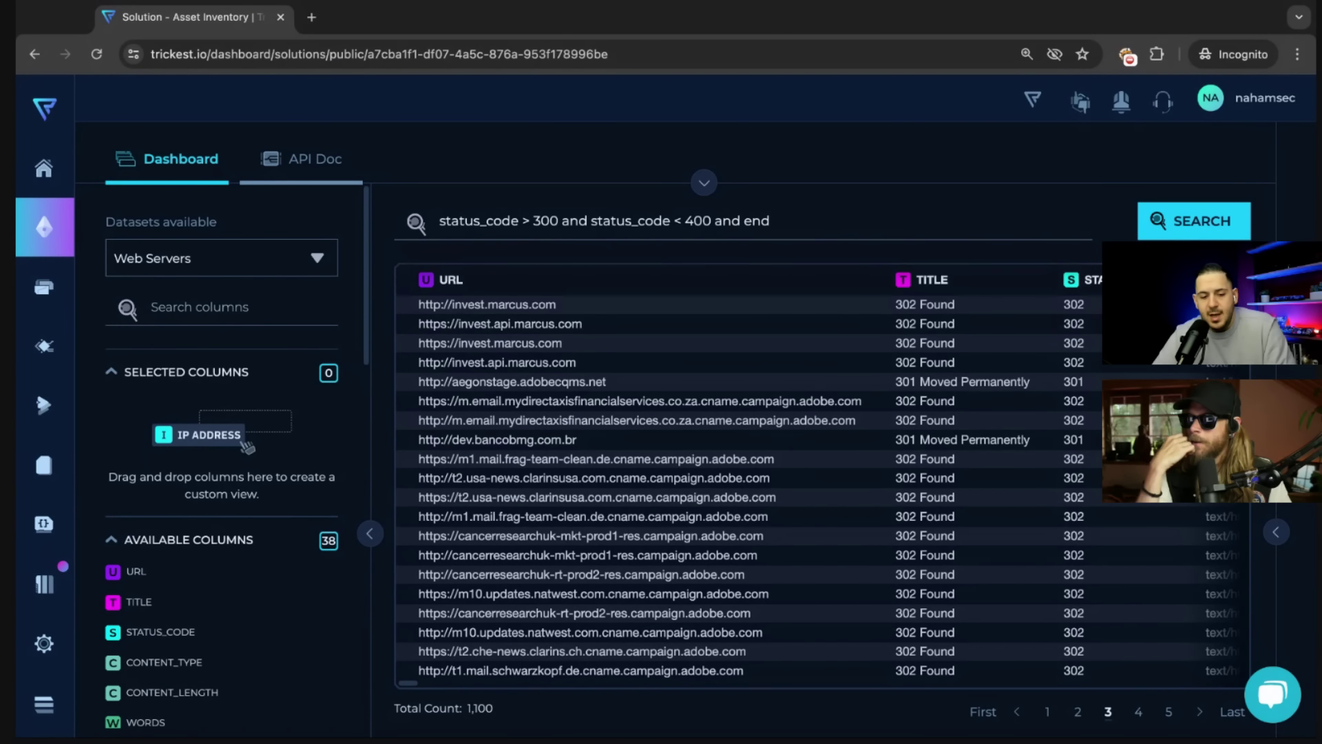
key("BackSpace")
key("BackSpace")
key("BackSpace")
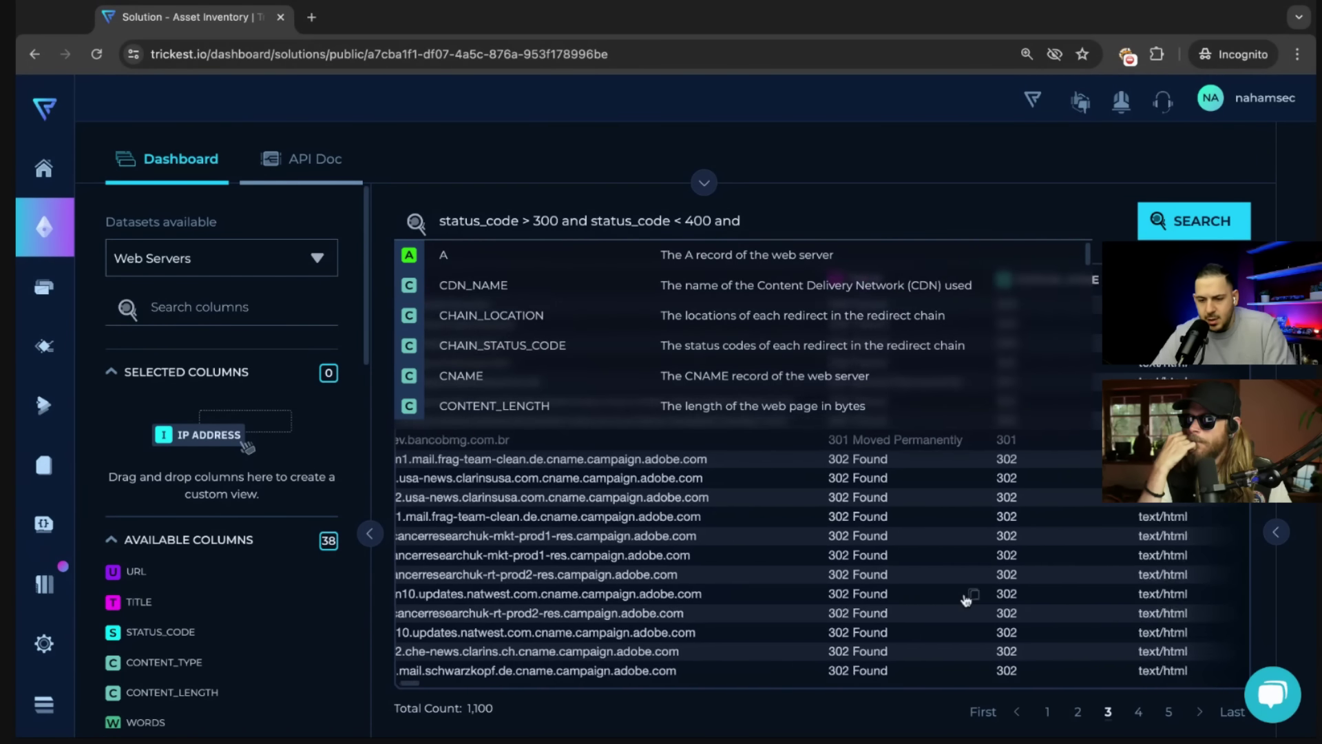
scroll(966, 599, "right", 10)
type("fi")
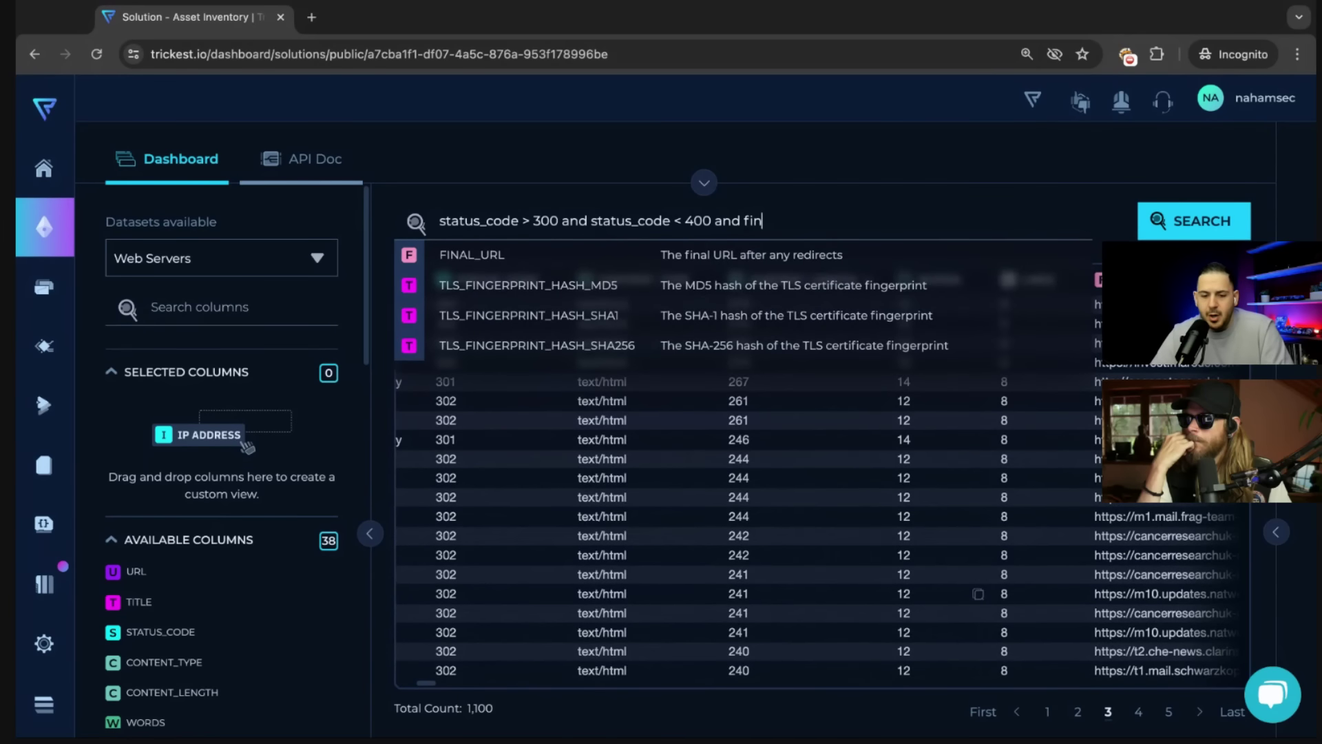
type("n")
left_click(768, 259)
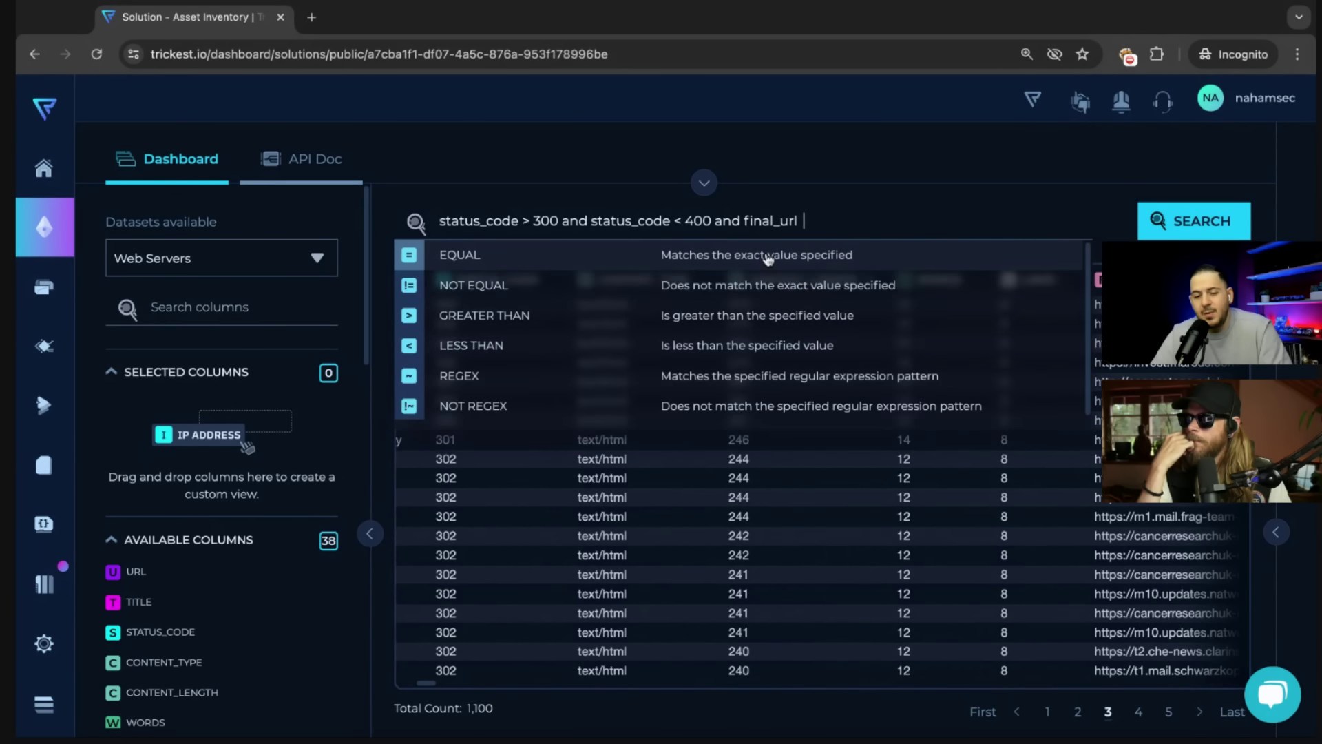
type("~ \"")
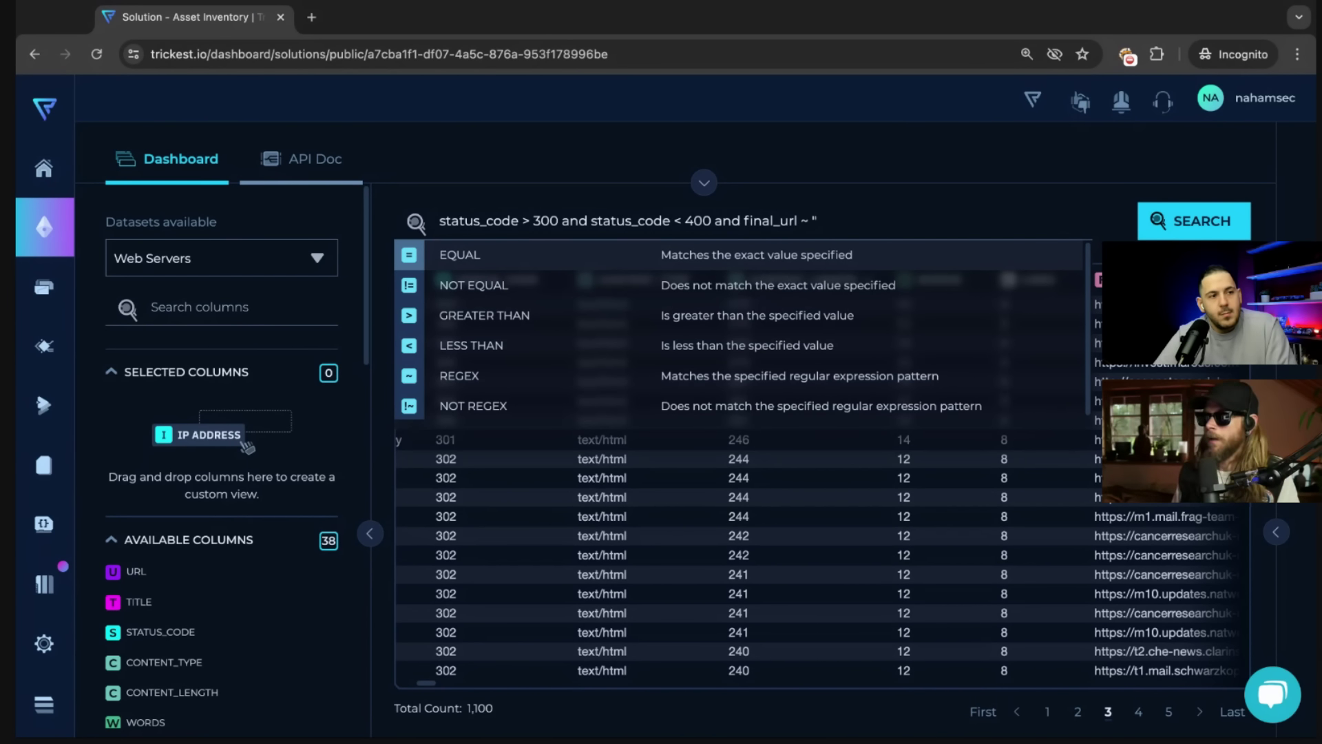
type("loig")
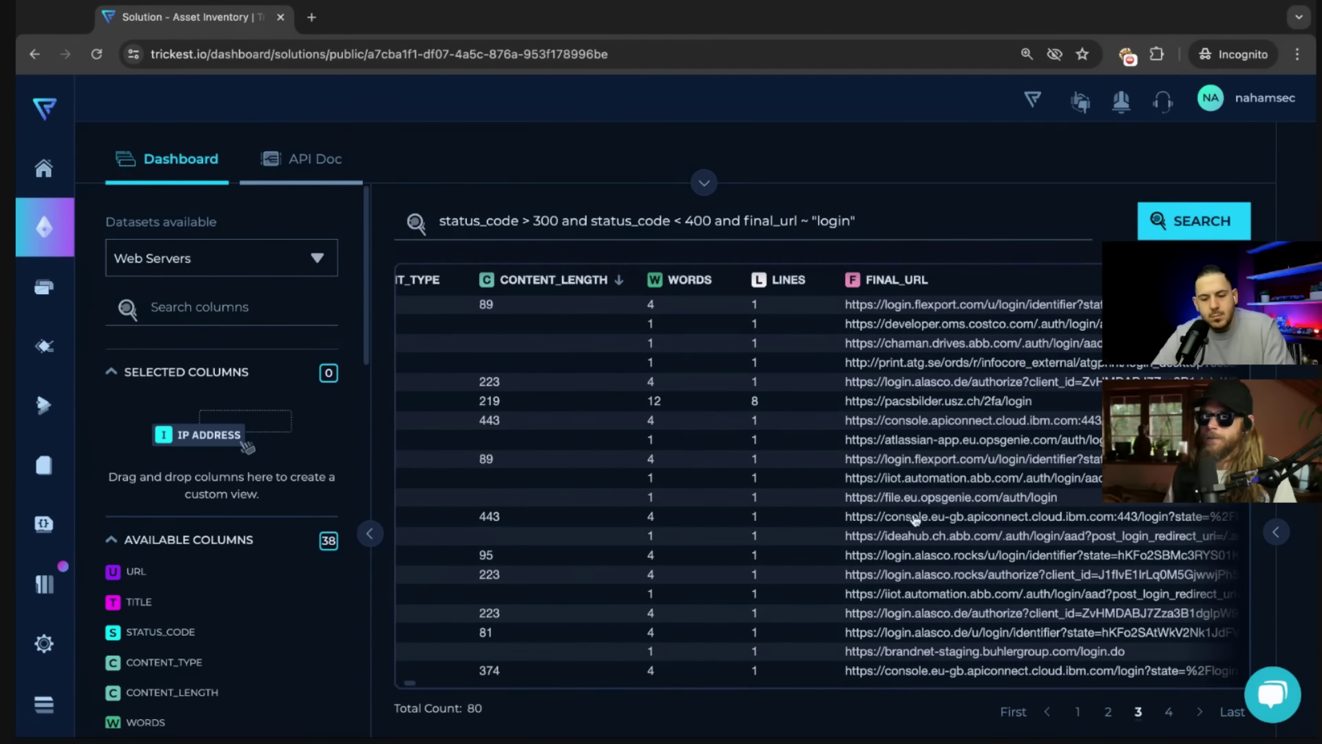
Review the final URLs containing "login" on pages 3 and 1 of the results.
scroll(915, 520, "down", 2)
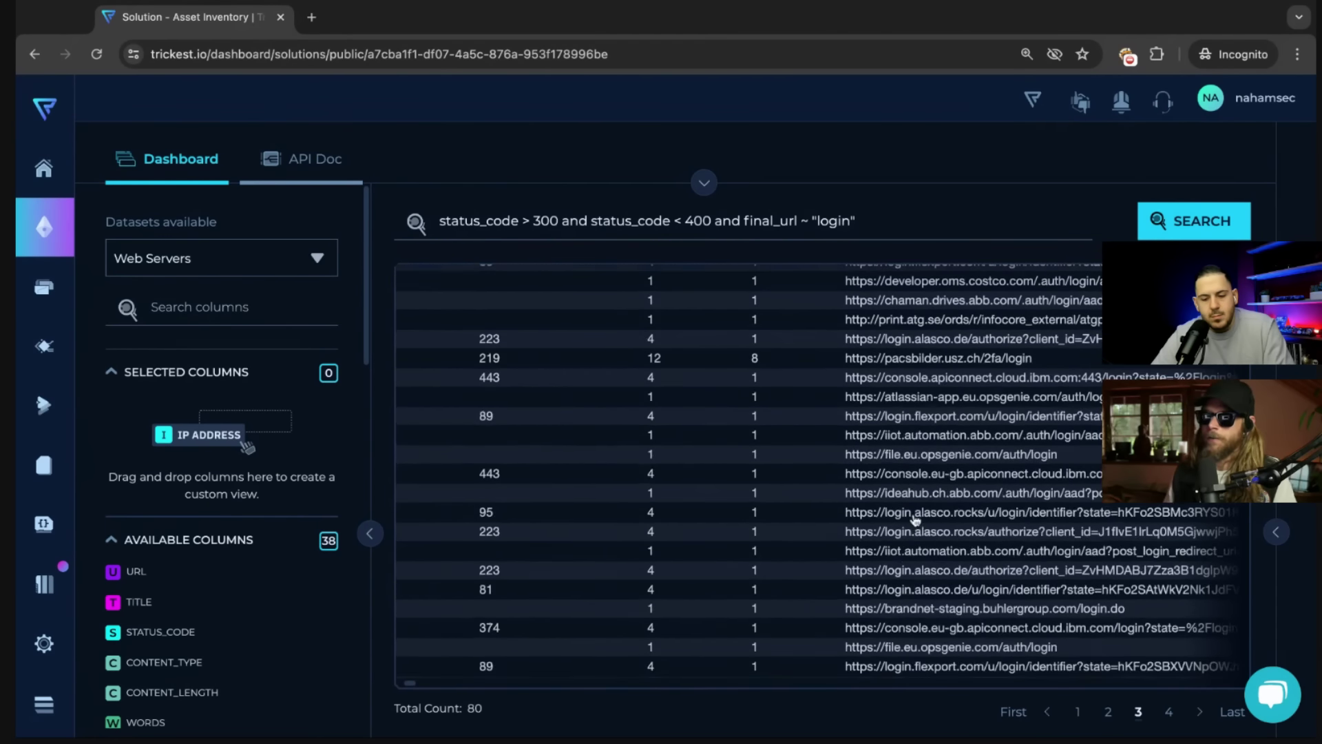
left_click(1078, 717)
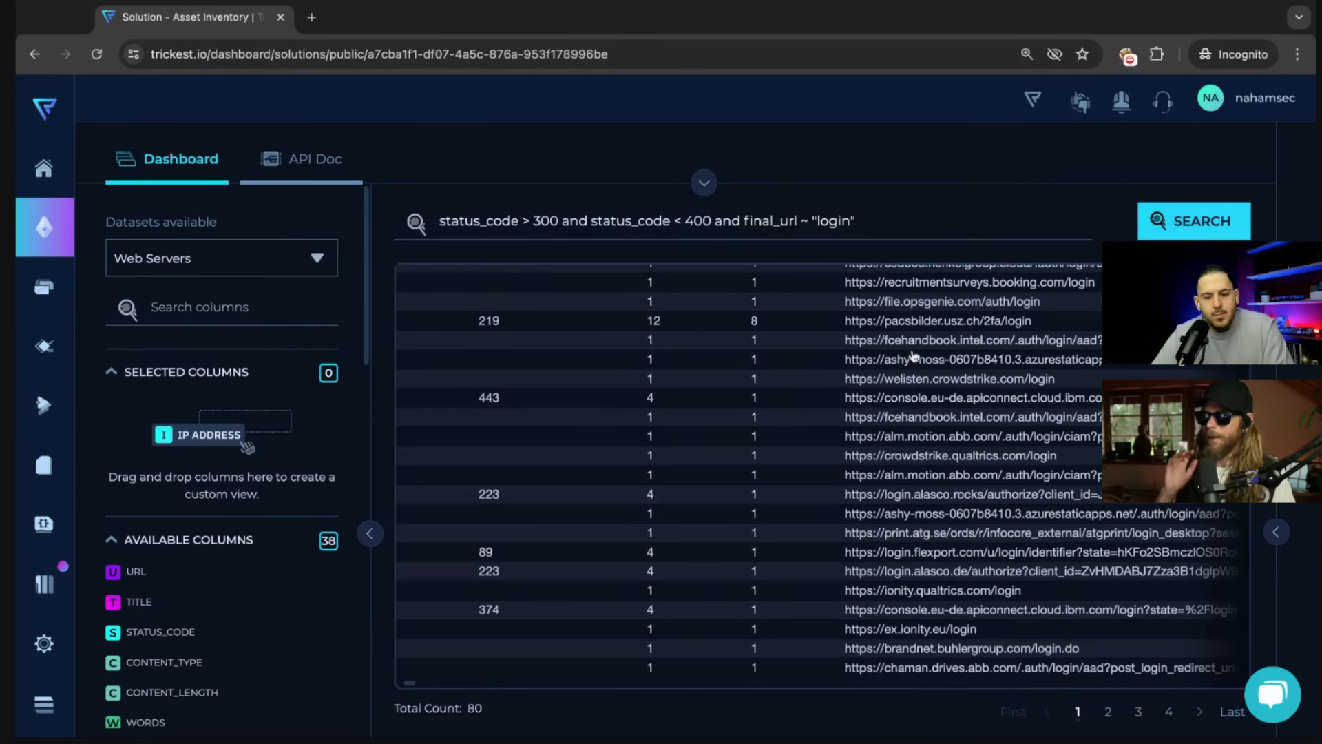
scroll(914, 355, "up", 3)
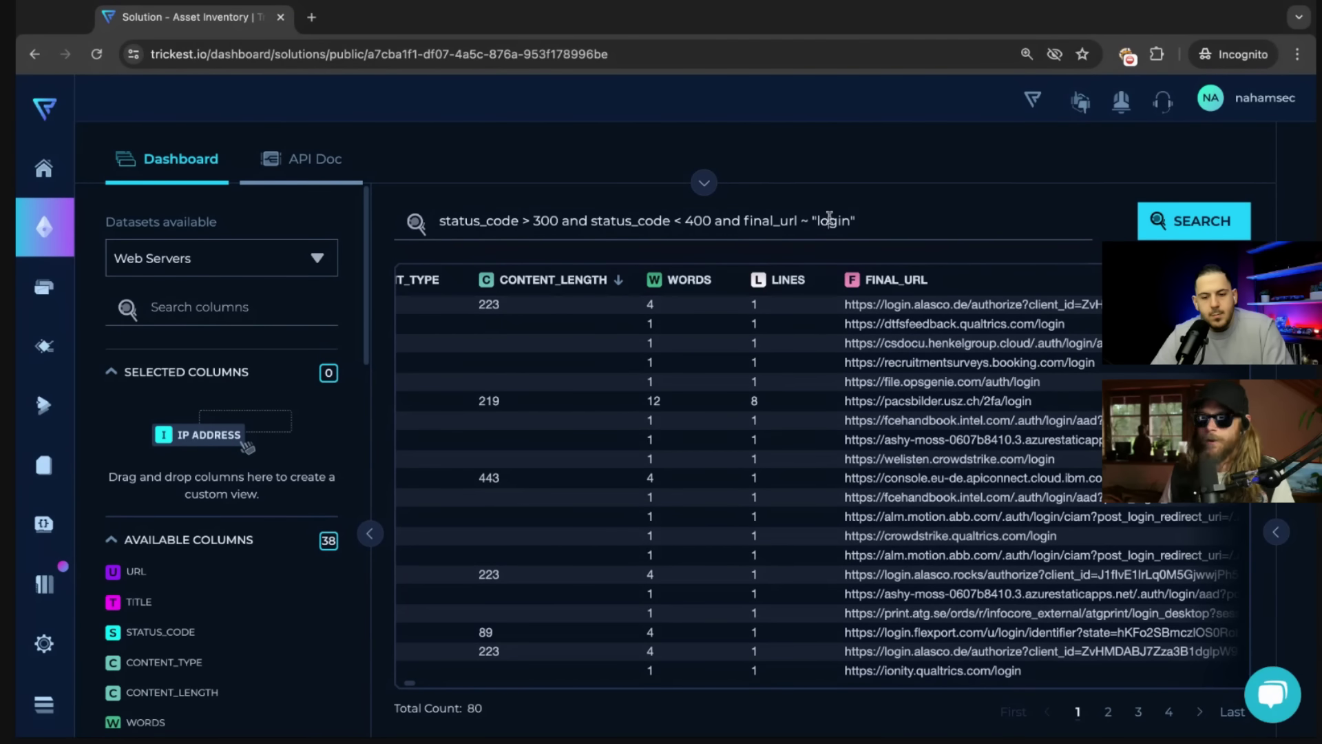
Clear the query and look for a response field among the field suggestions and the available columns.
key("ctrl+a")
type("respon")
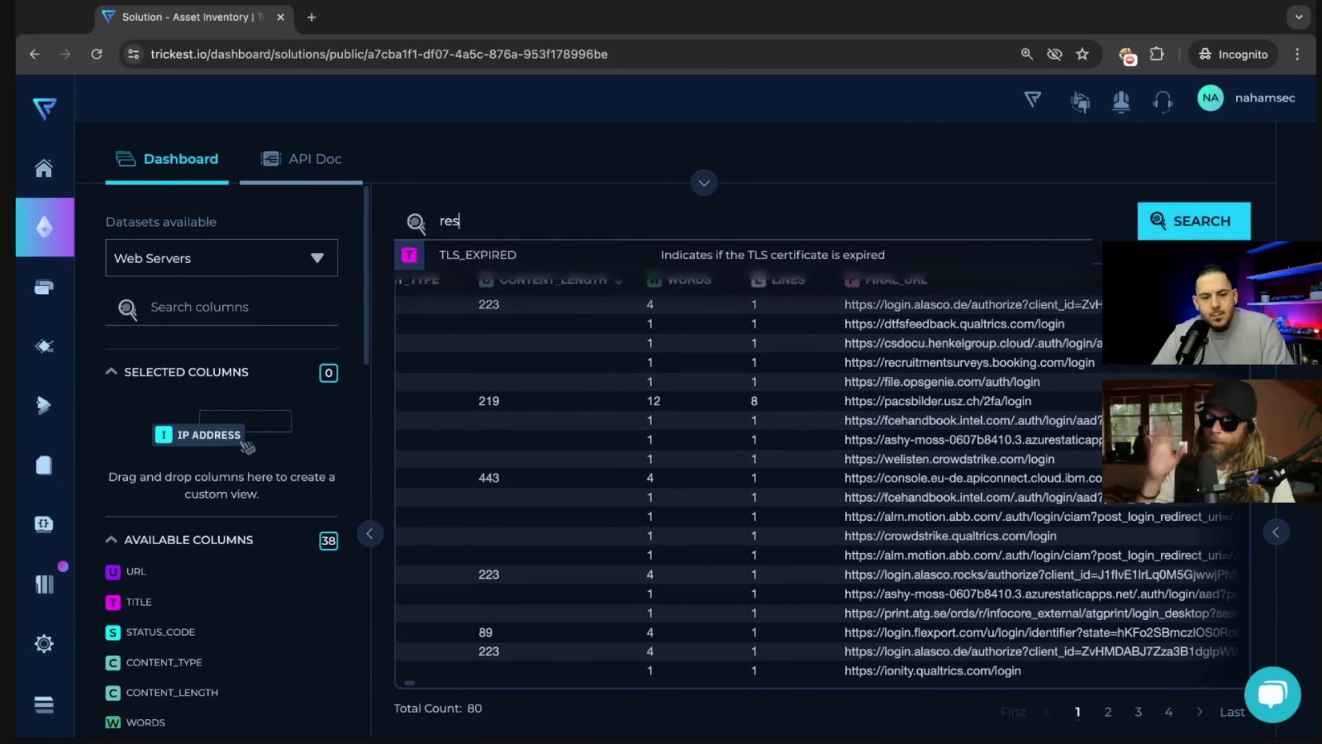
key("BackSpace")
key("BackSpace")
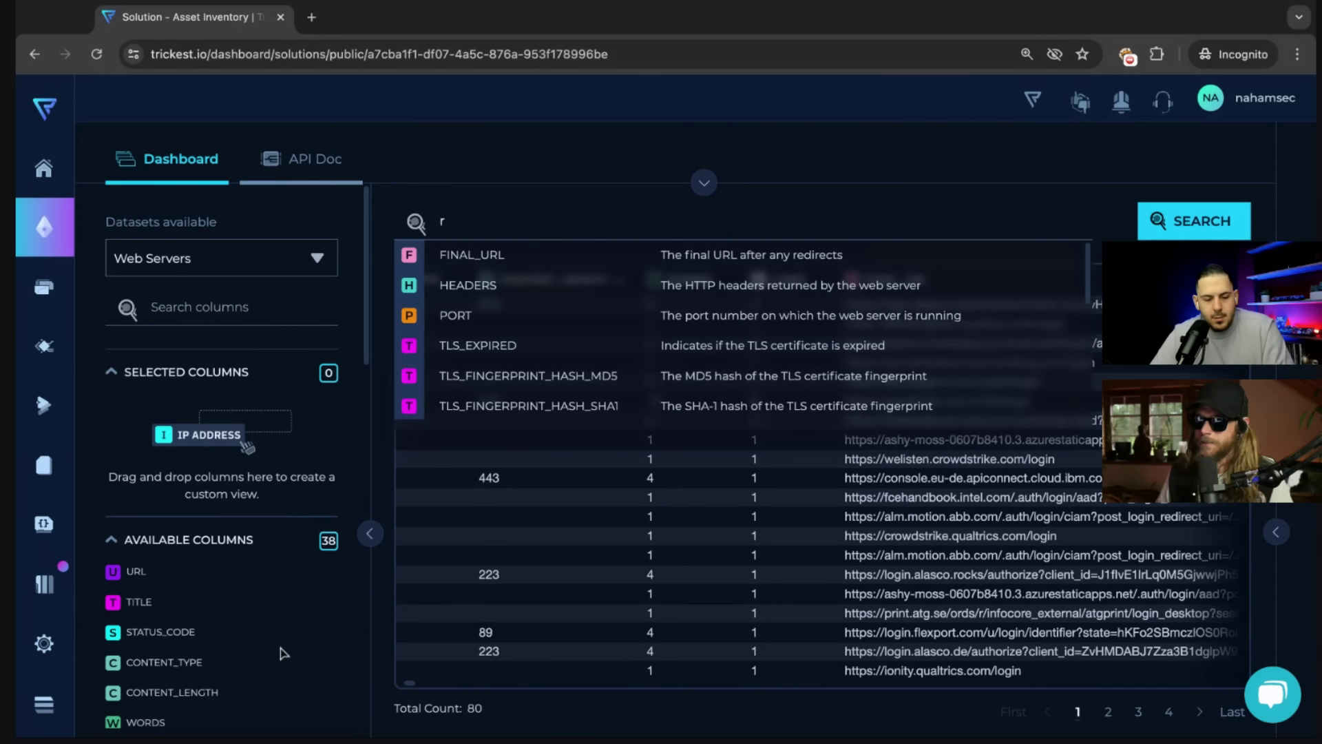
scroll(282, 653, "down", 5)
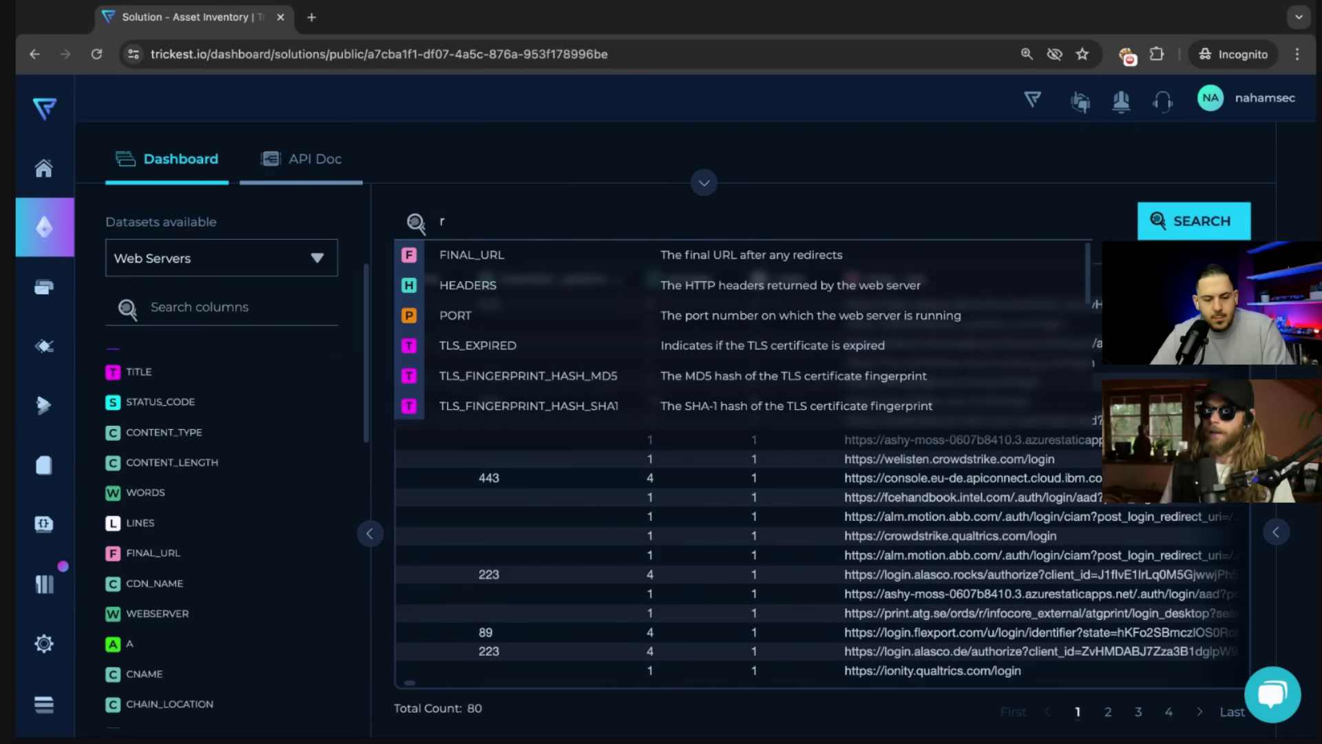
scroll(227, 537, "down", 5)
scroll(227, 537, "down", 4)
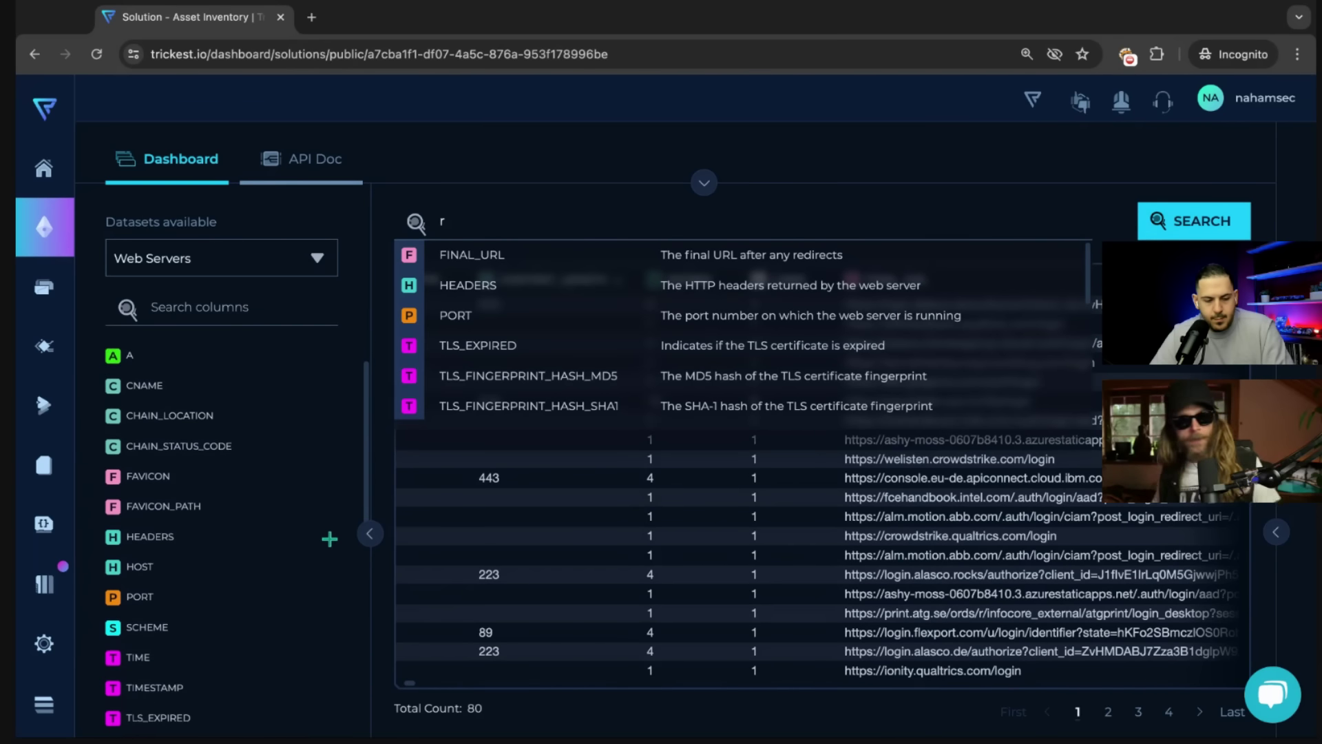
scroll(227, 537, "up", 8)
scroll(227, 537, "up", 2)
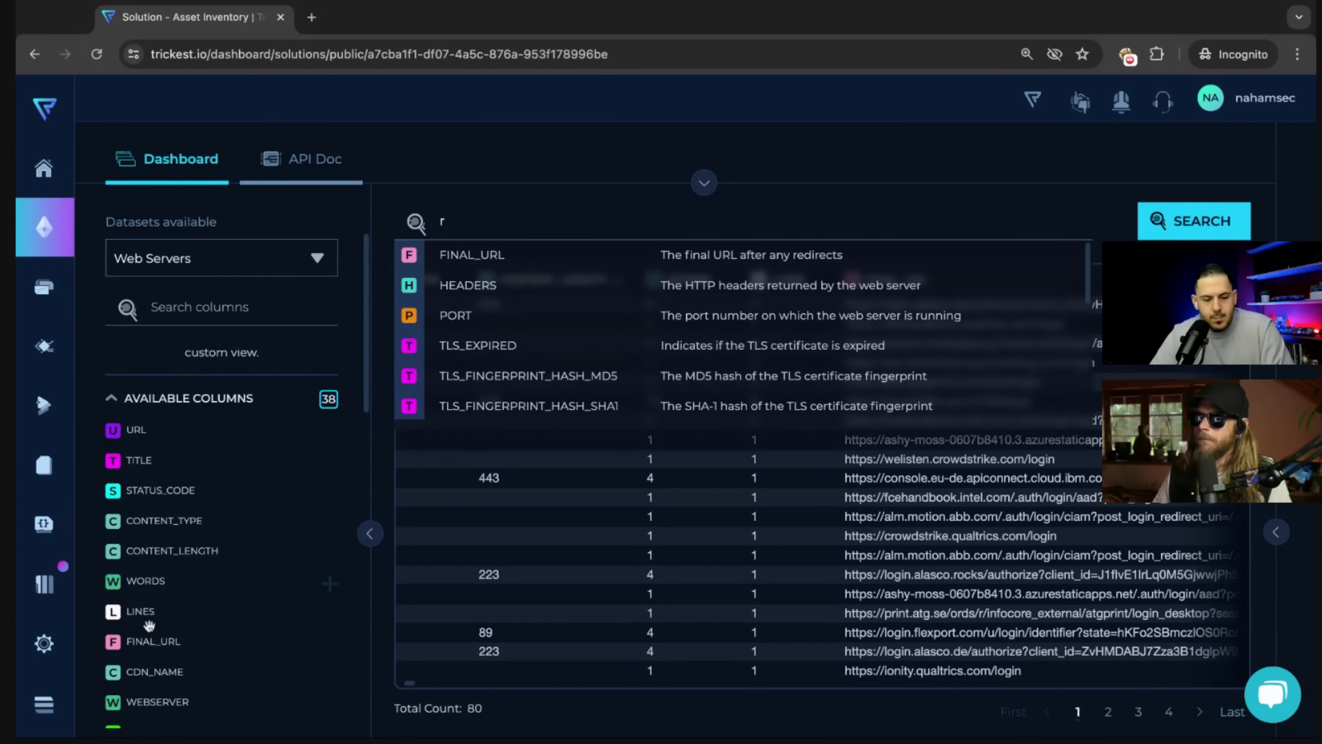
scroll(150, 615, "down", 3)
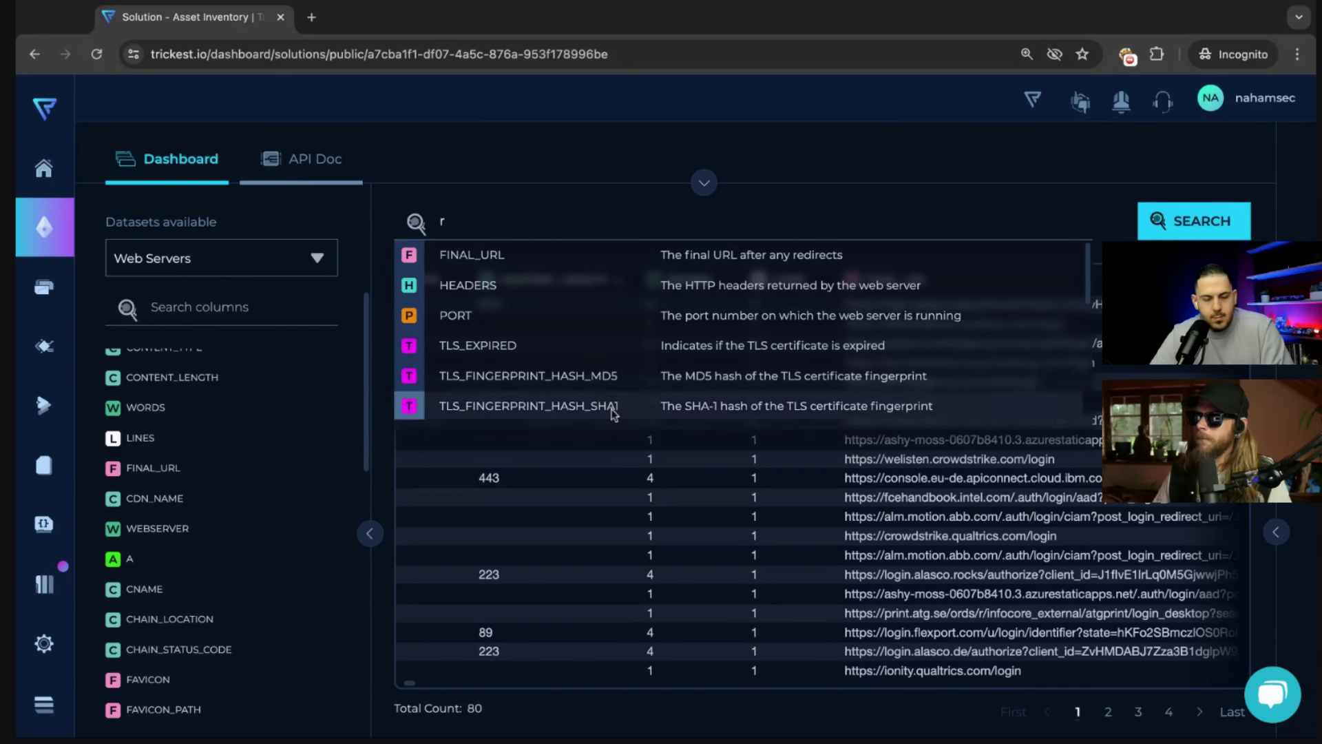
Retry a response field in the query, and restore status_code > 300 and status_code < 400 and final_url ~ "login".
type("espon")
key("BackSpace")
key("BackSpace")
key("BackSpace")
key("ctrl+a")
type("status_code > 300 and status_code < 400 and final_url ~ \"login\"")
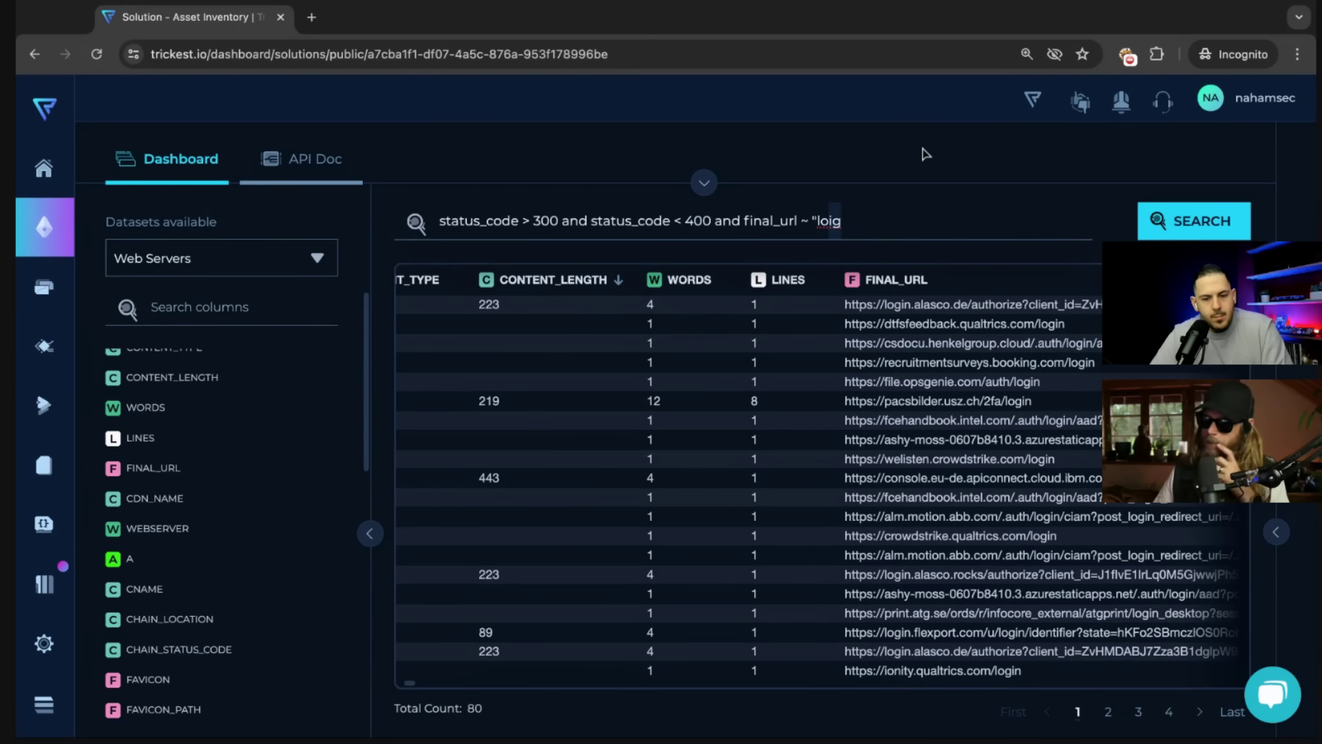
Change the final_url condition from "login" to "static" and run the search.
scroll(901, 399, "down", 1)
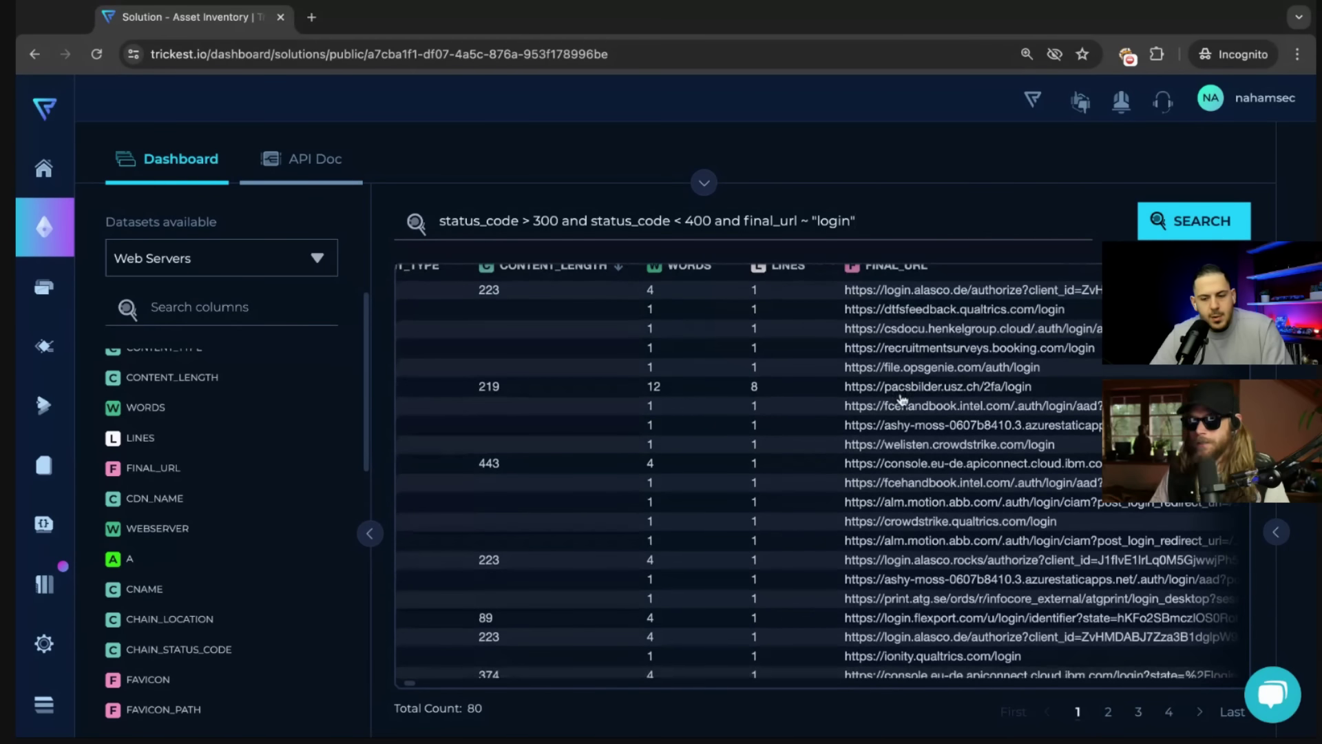
scroll(942, 463, "down", 2)
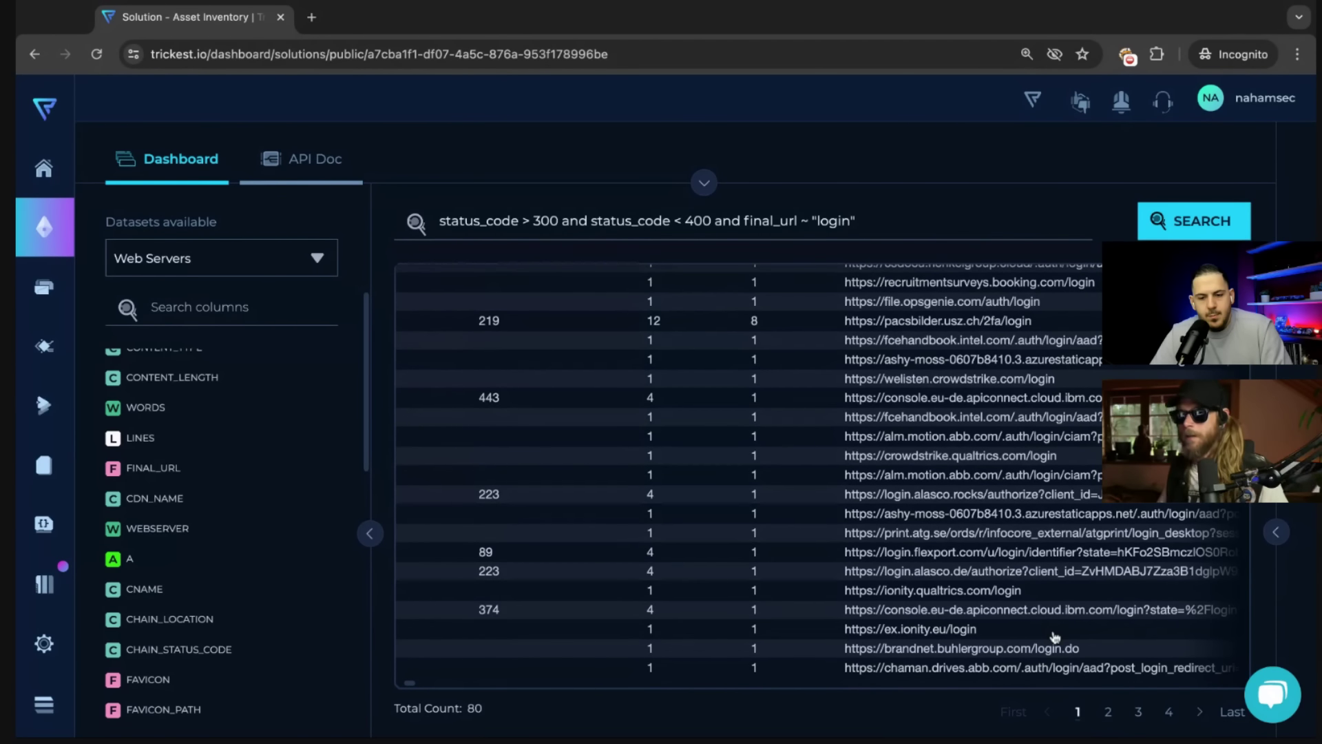
key("BackSpace")
key("BackSpace")
key("BackSpace")
key("BackSpace")
key("BackSpace")
key("BackSpace")
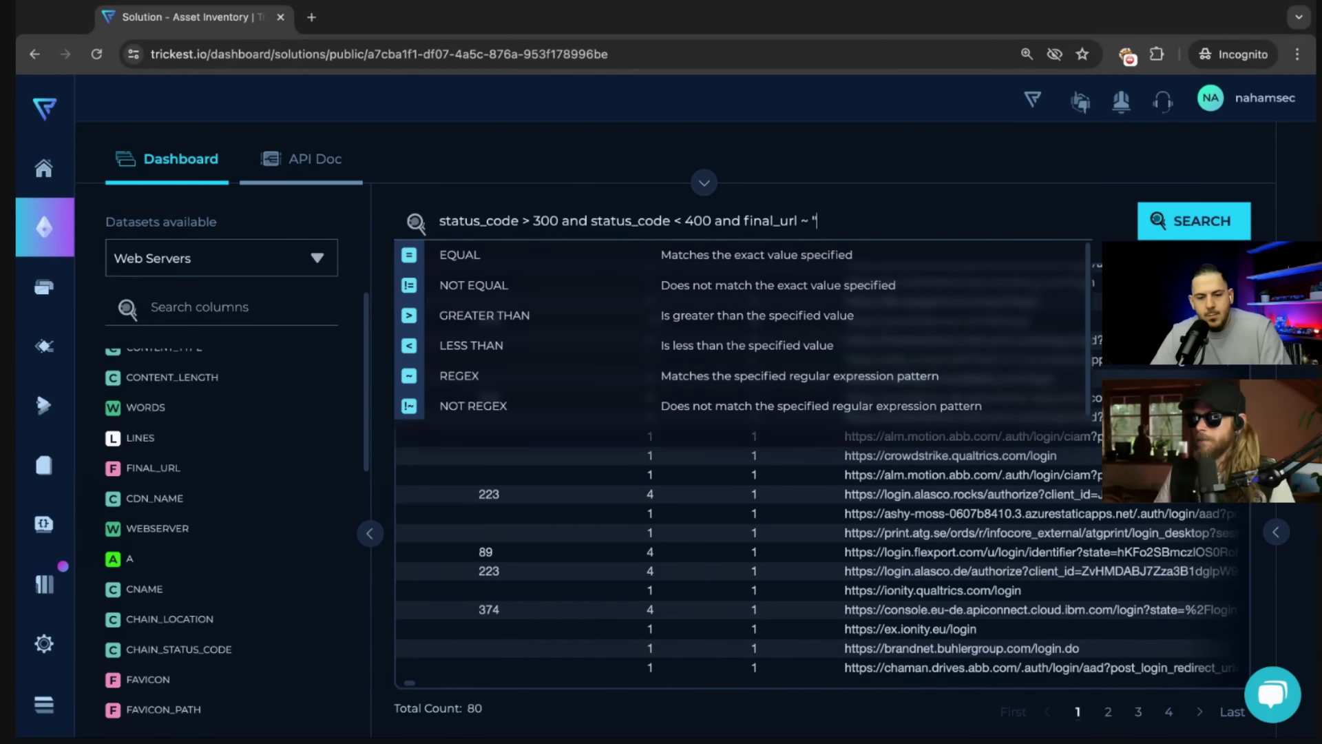
type("static\"")
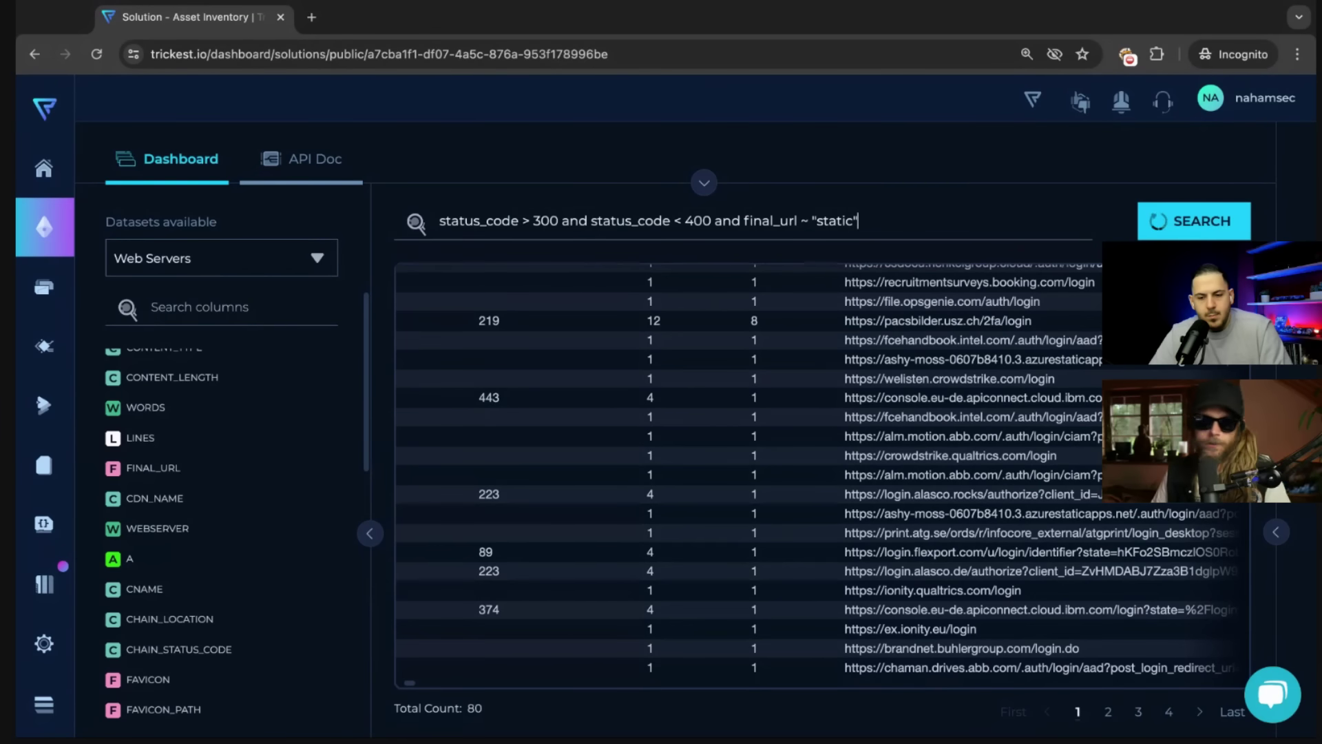
key("Return")
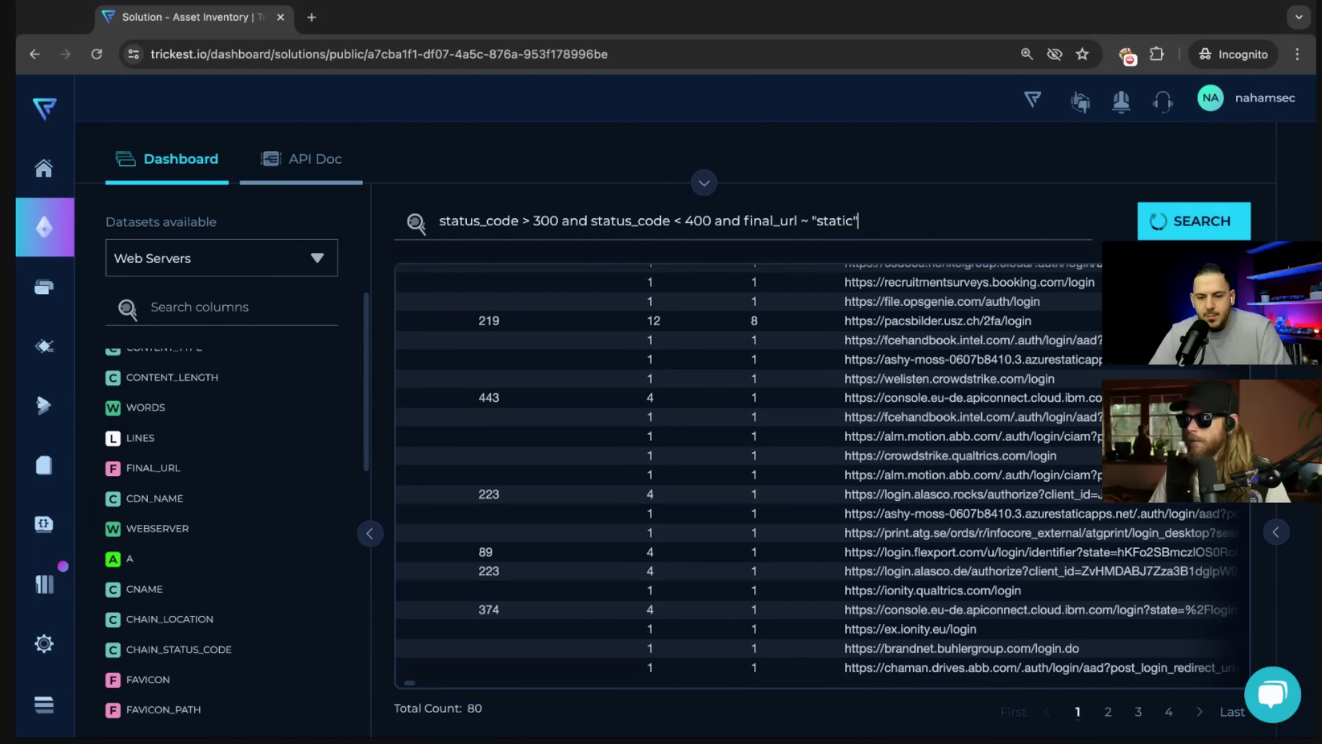
Review the "static" final URLs, open csdocu.henkelgroup.cloud in a new tab to check its redirect, and close that tab.
scroll(1018, 364, "right", 4)
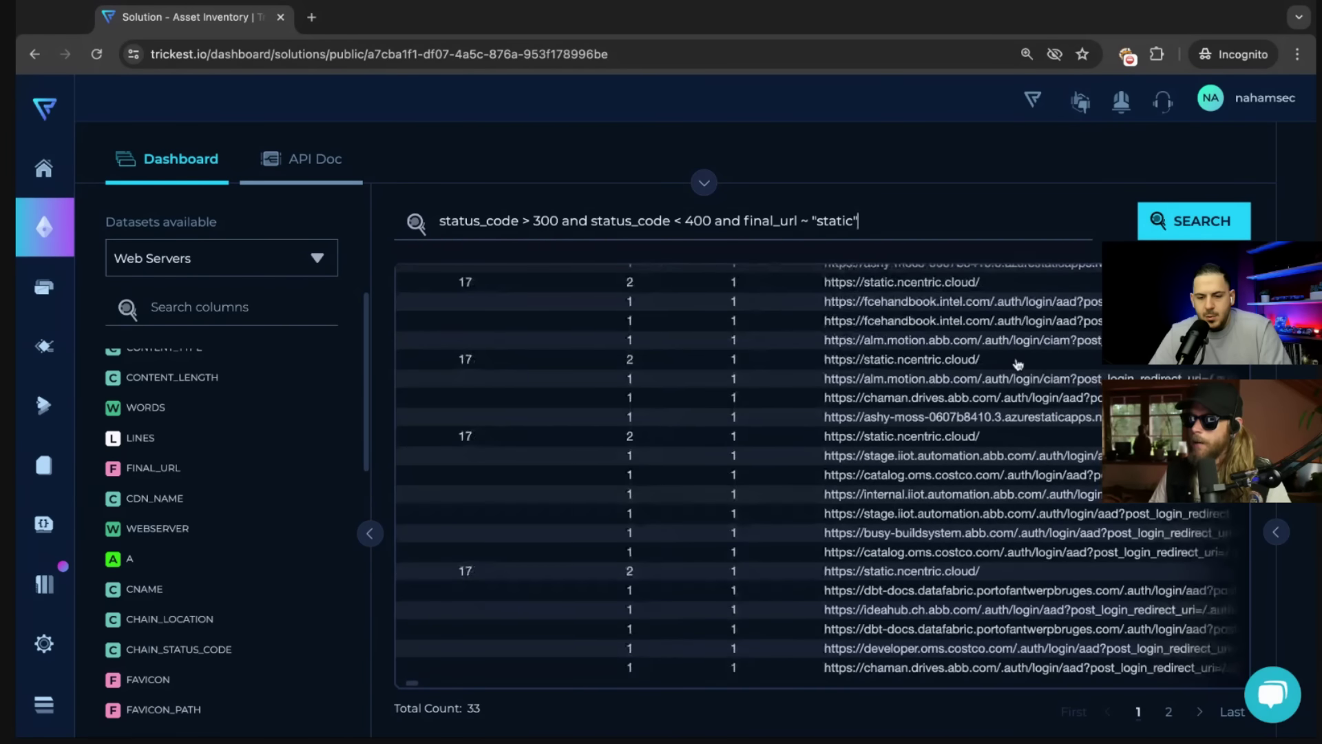
scroll(1017, 364, "right", 10)
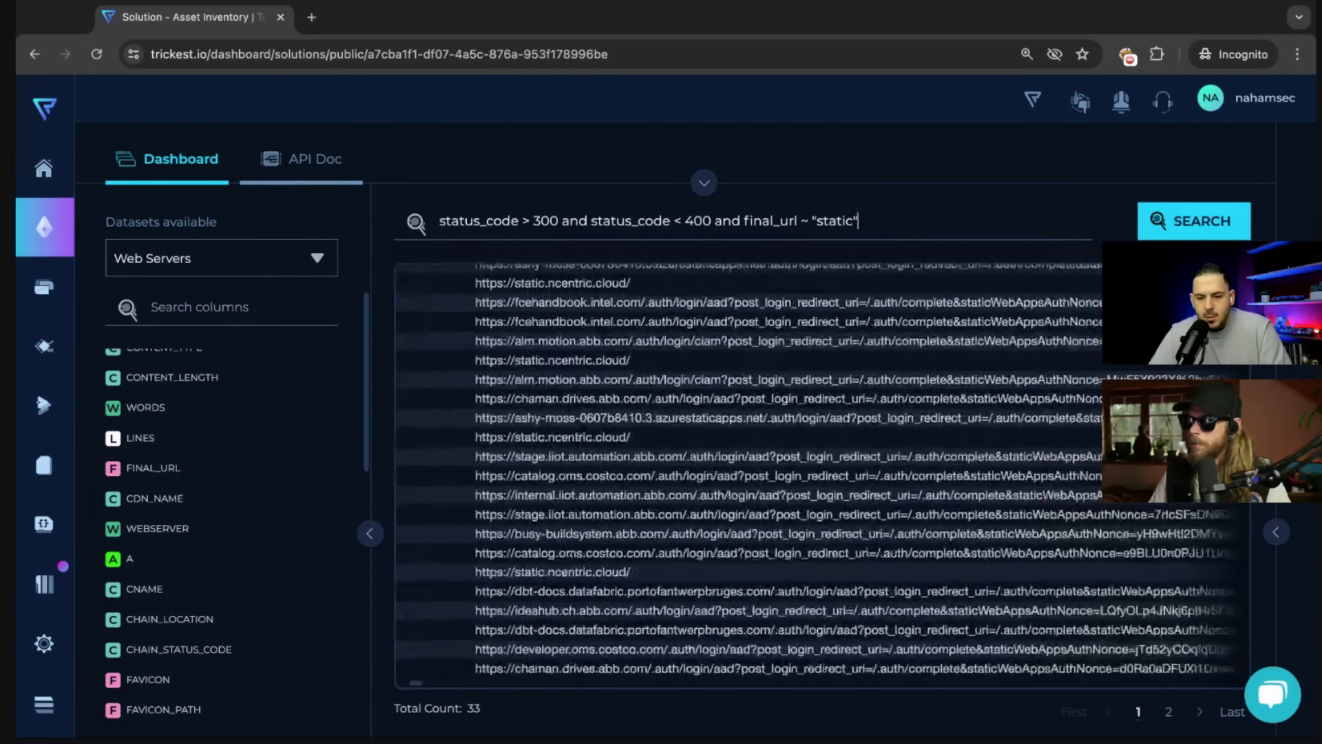
scroll(853, 474, "left", 4)
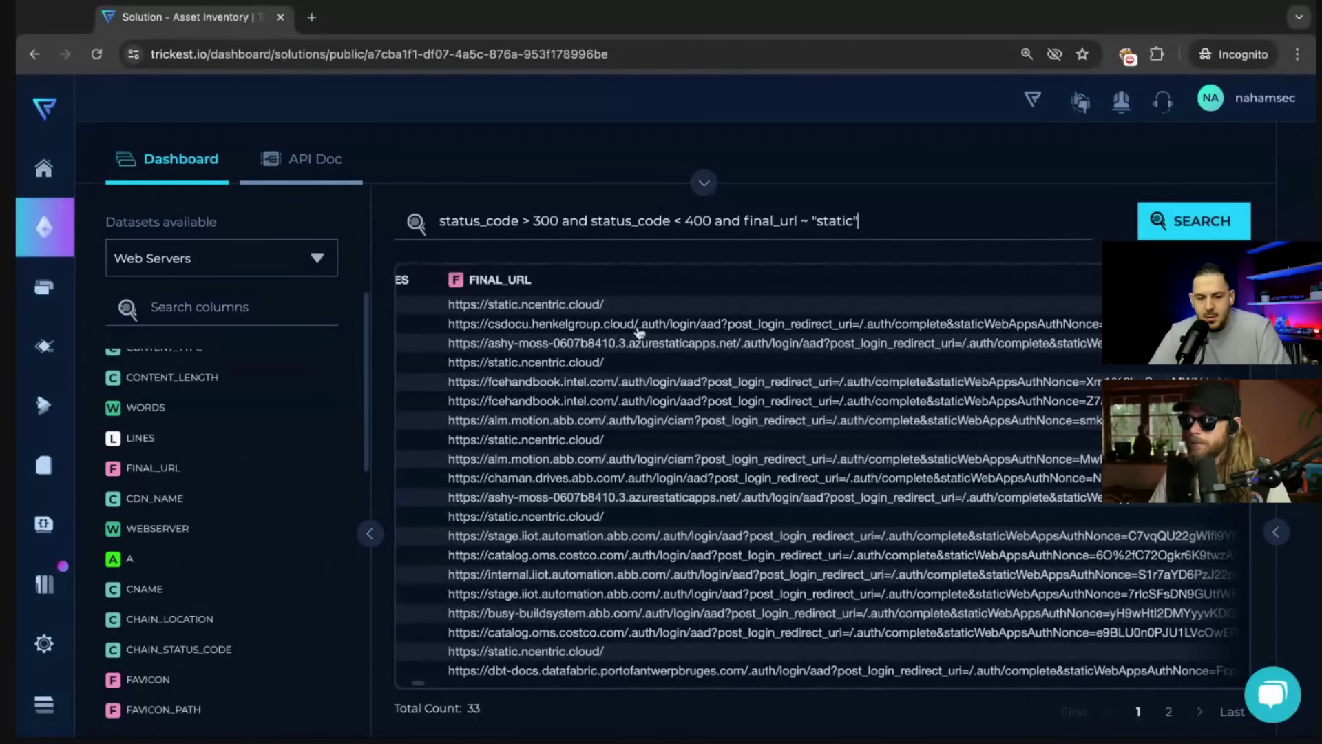
scroll(639, 333, "left", 10)
left_click(716, 330)
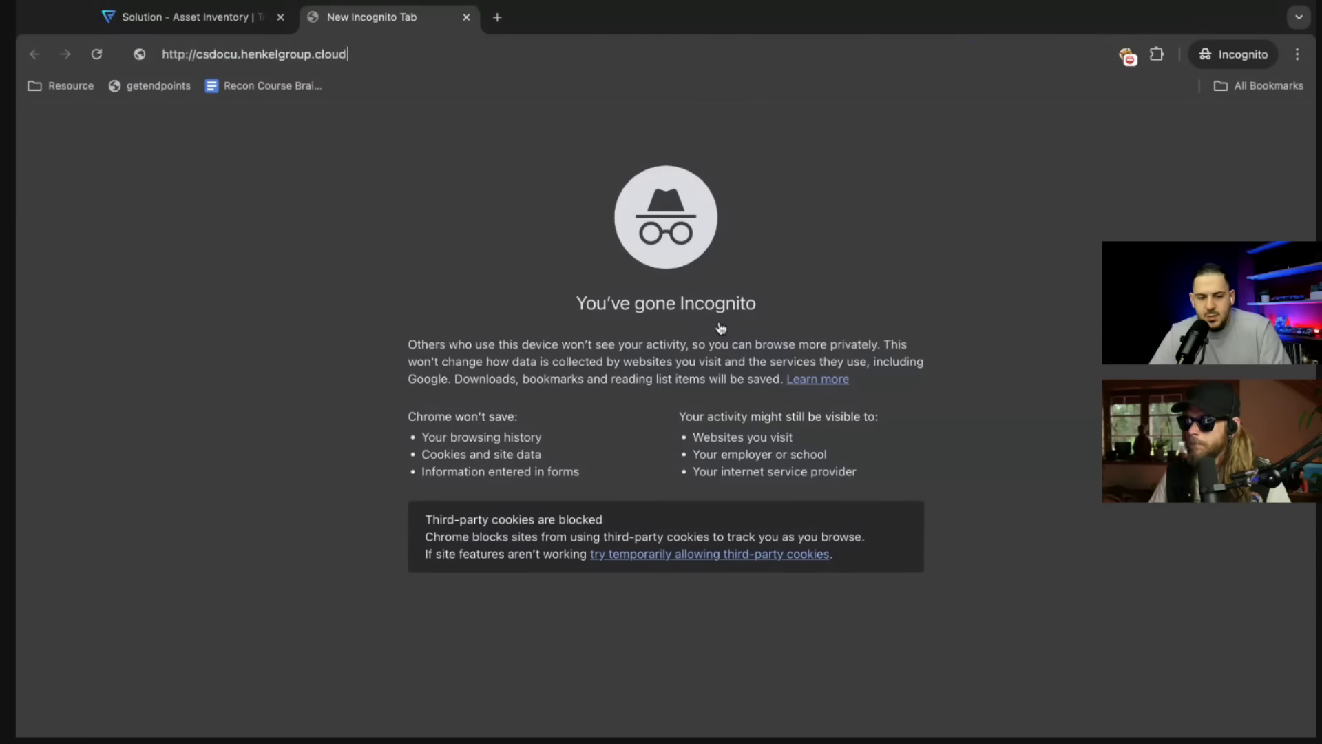
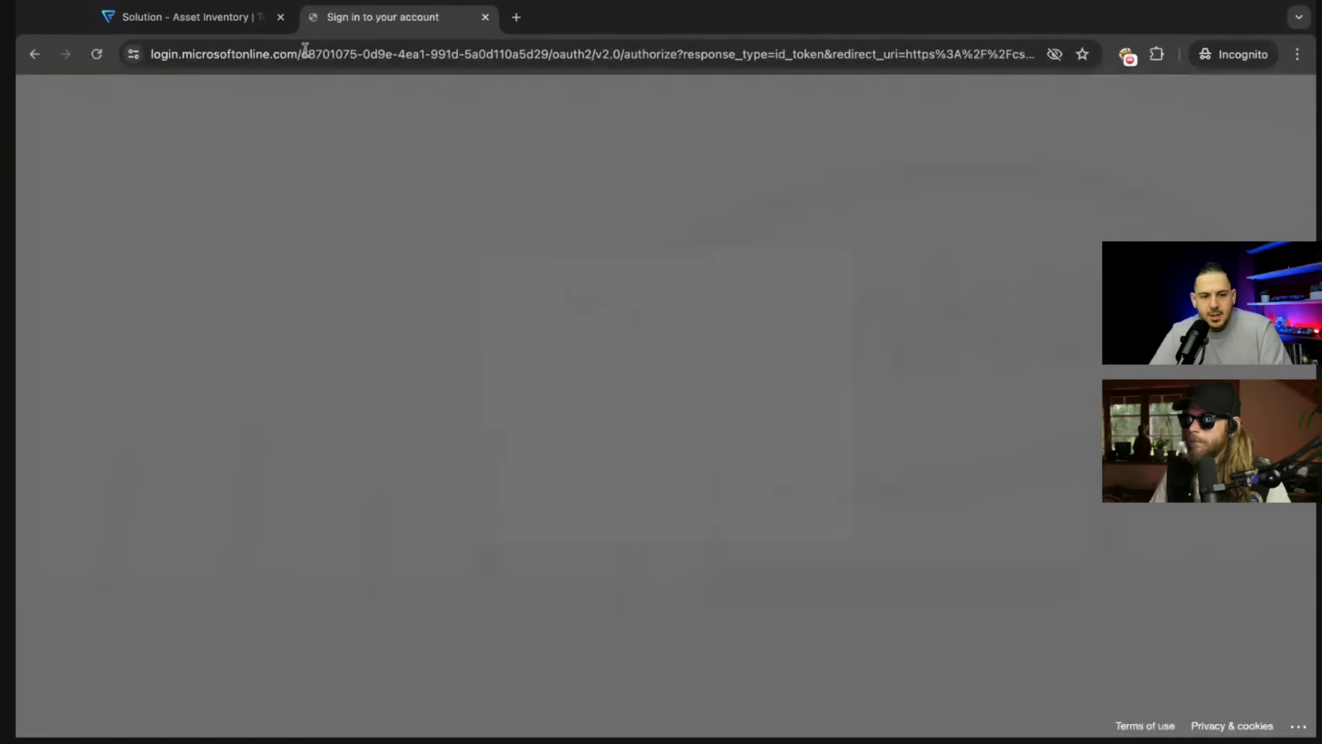
key("ctrl+w")
scroll(1052, 474, "up", 2)
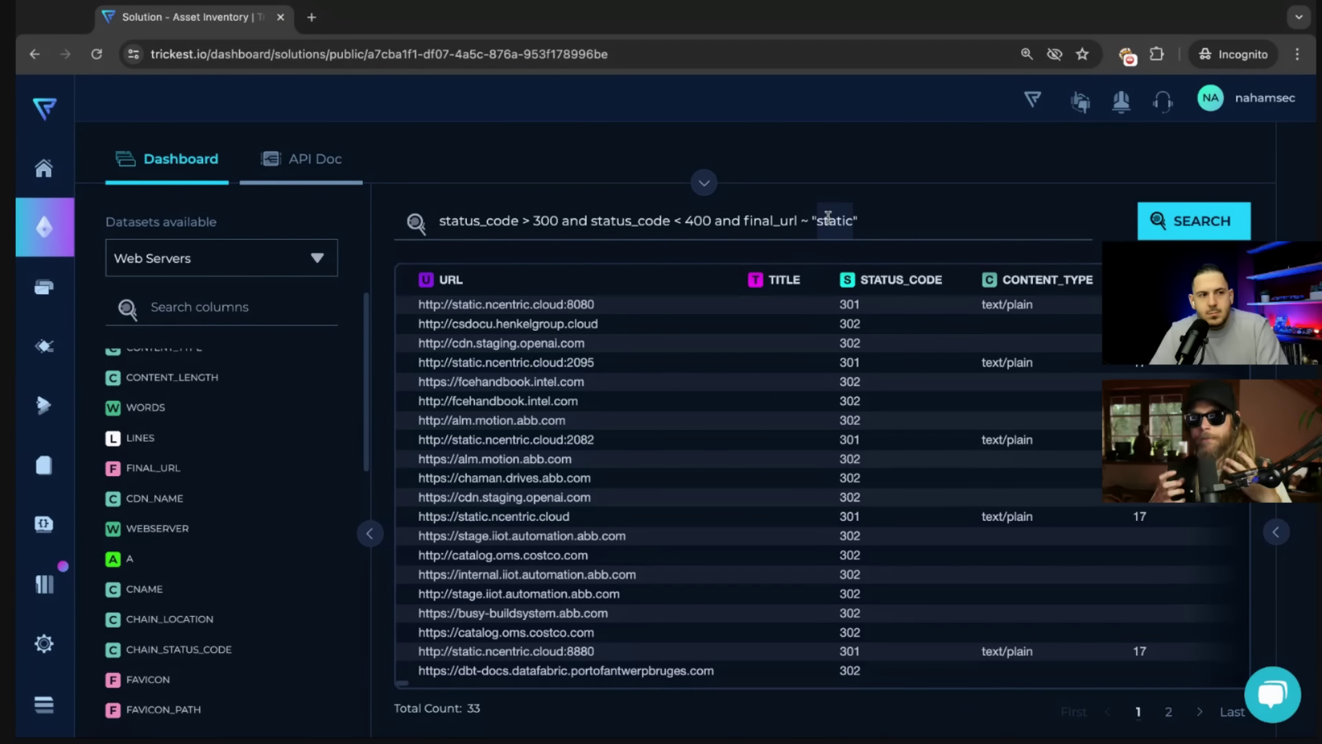
Search the redirecting web servers for final URLs matching "corp" and check the result.
key("BackSpace")
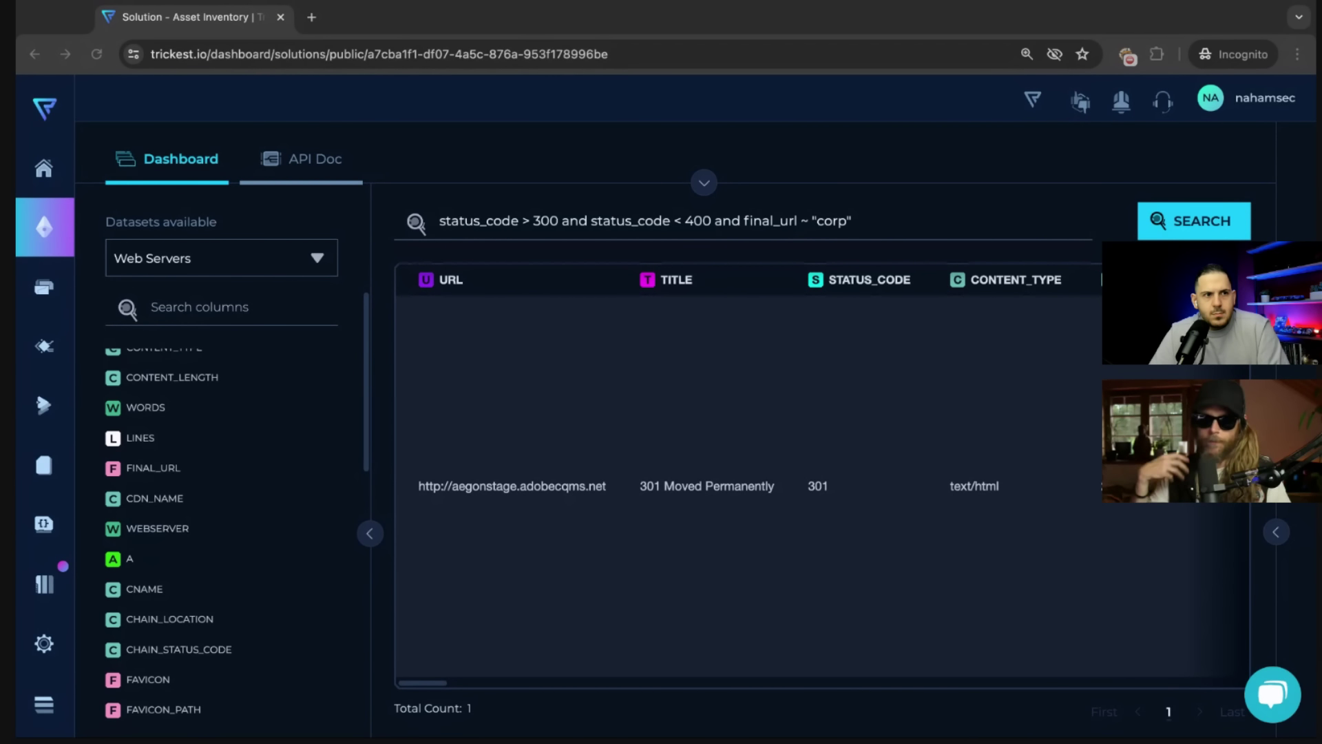
scroll(577, 563, "right", 2)
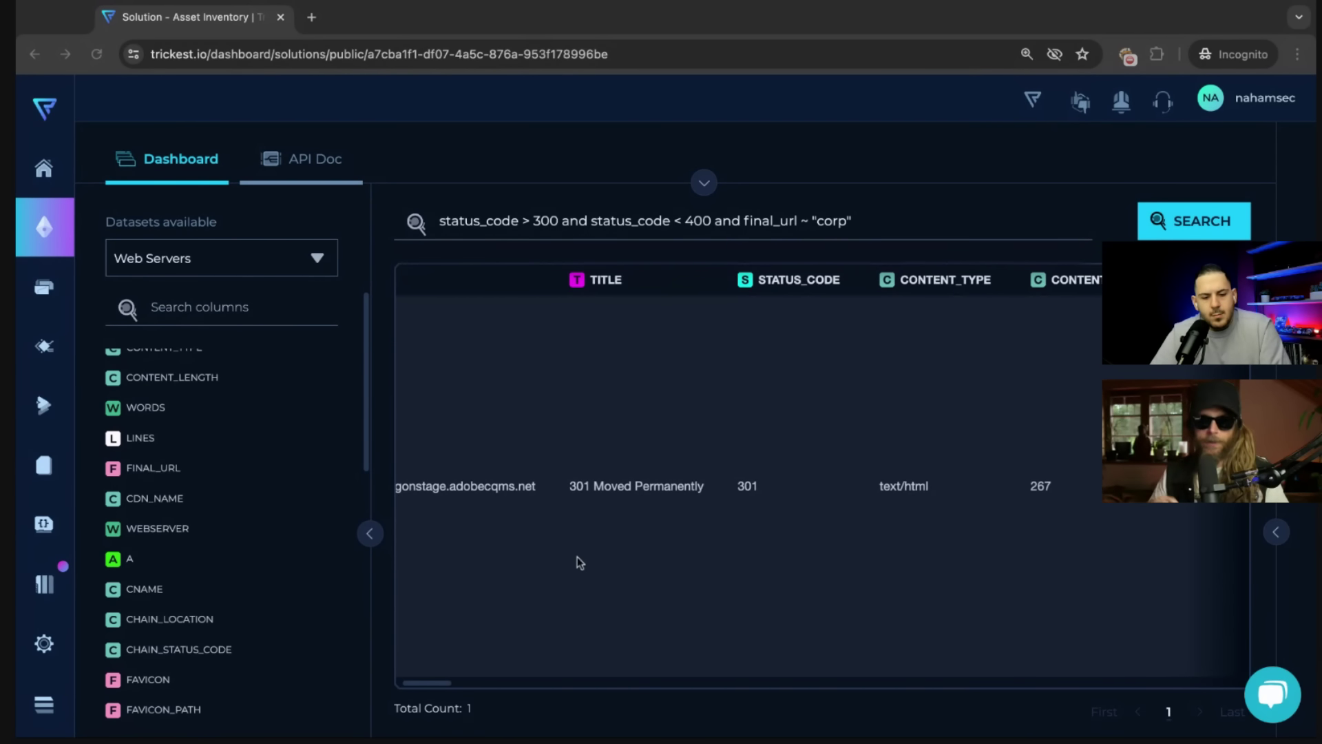
scroll(577, 563, "left", 2)
Change the final_url condition to "internal", run the search and review the final URLs.
double_click(825, 228)
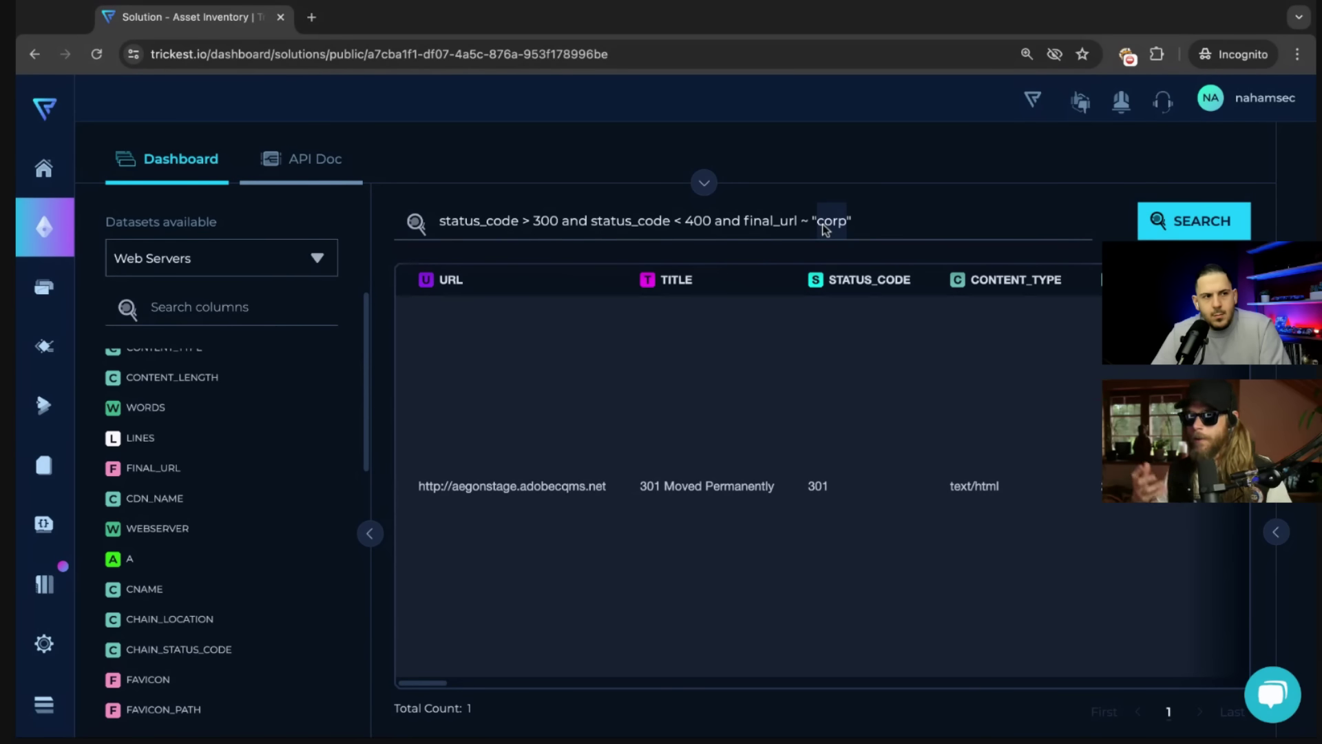
type("internal")
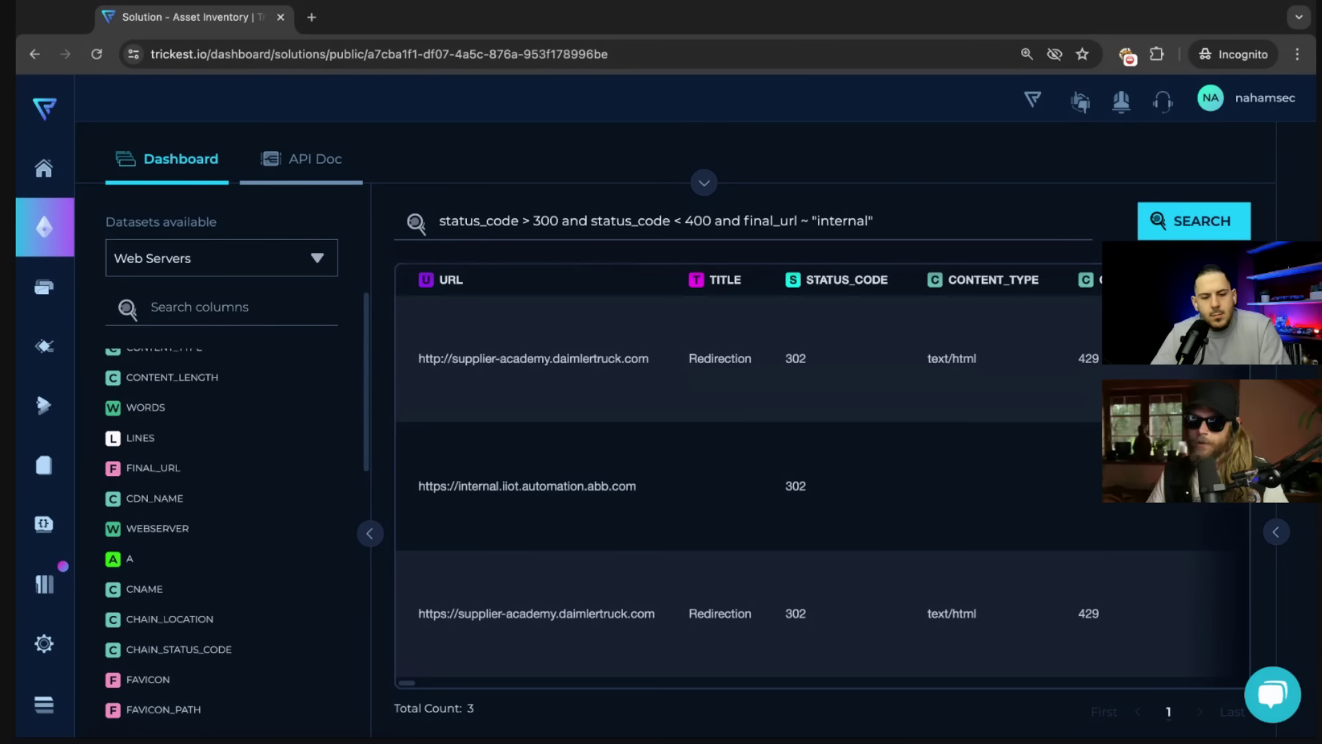
scroll(786, 510, "right", 15)
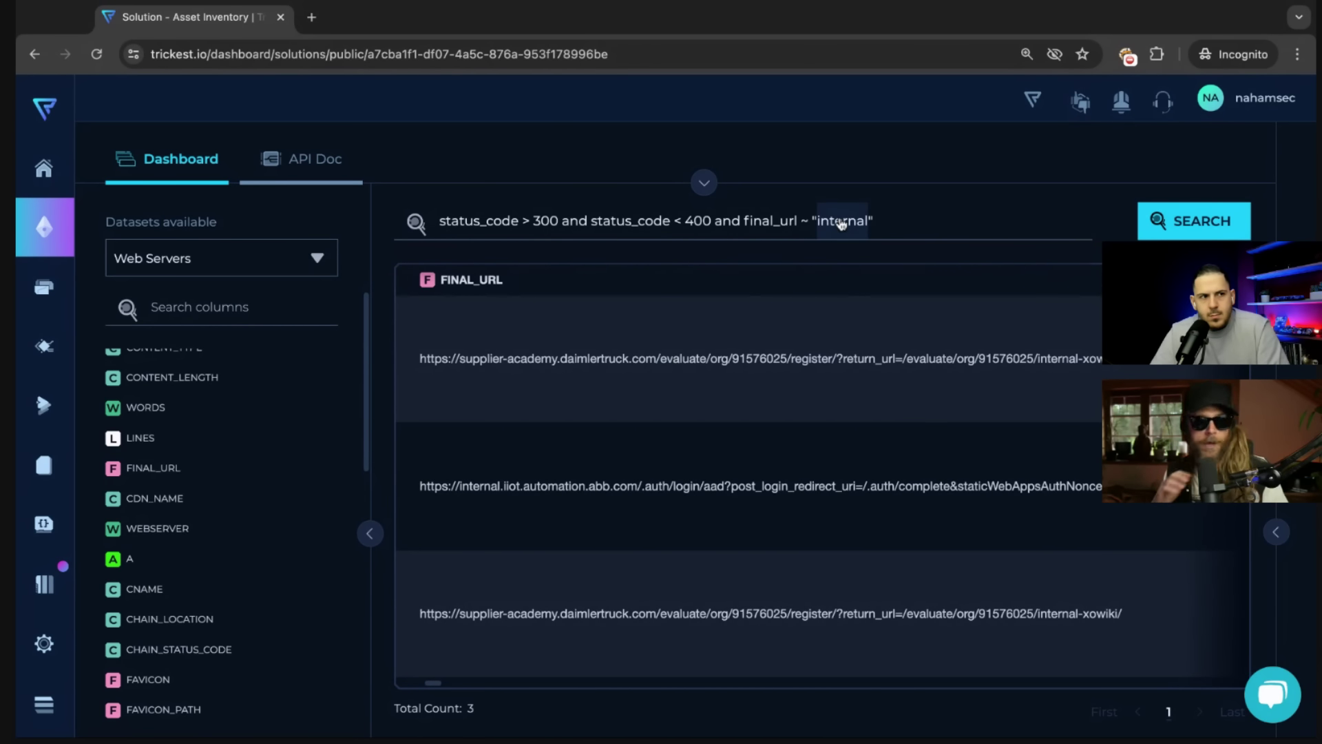
Filter the redirecting web servers by final_url ~ "dev" and view the matching final URLs.
type("dev")
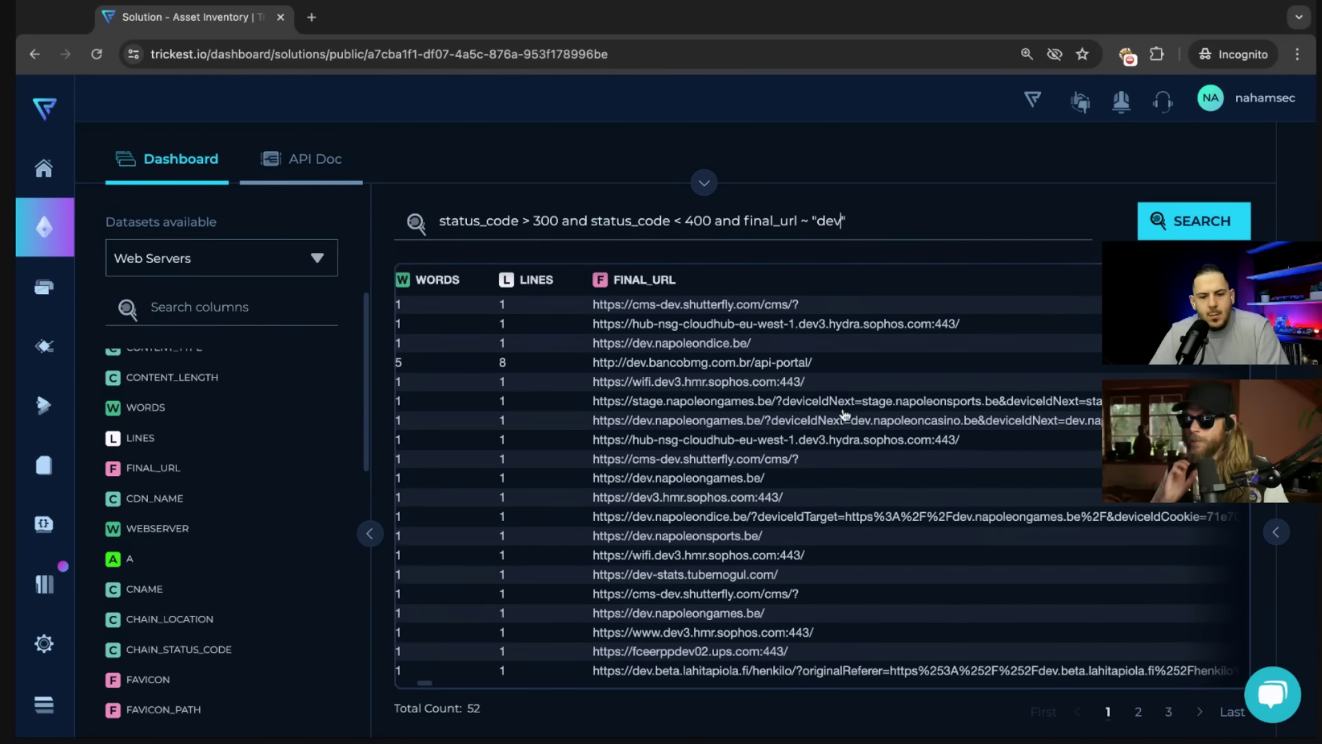
scroll(749, 355, "left", 2)
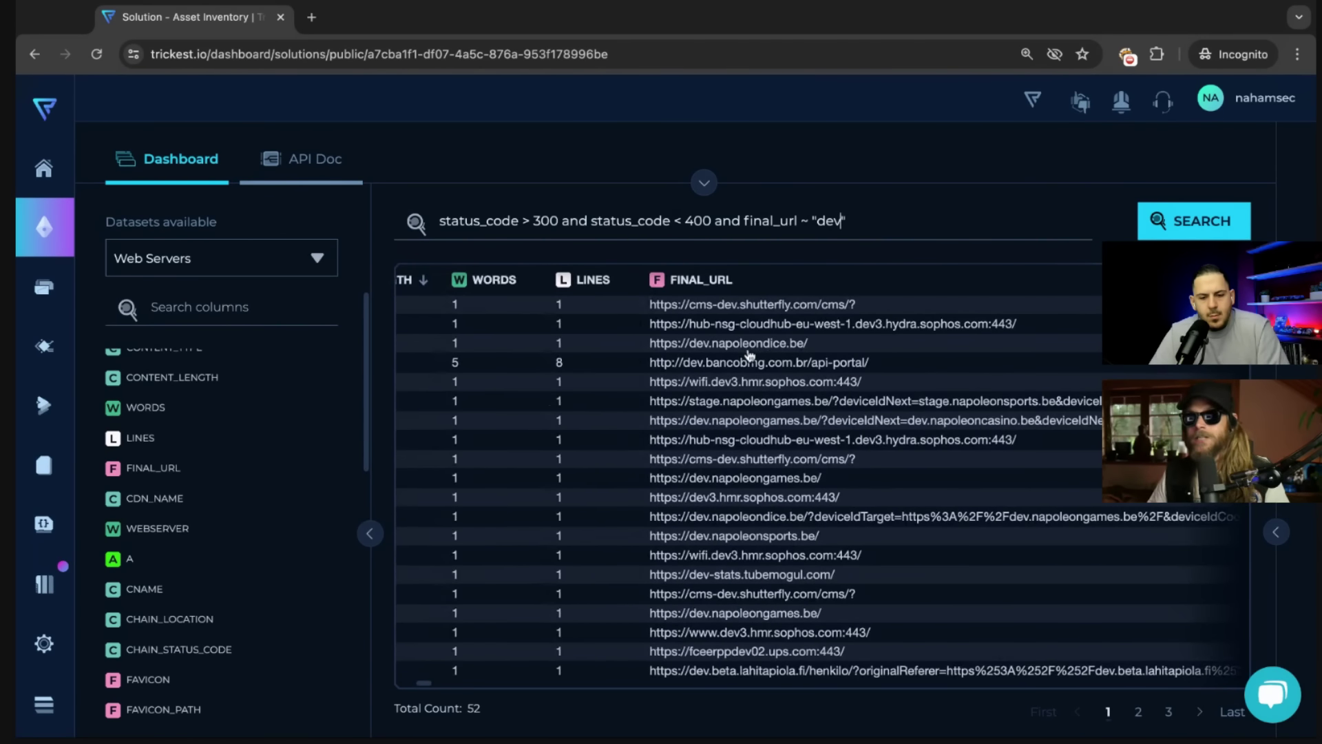
Copy the cms-dev.shutterfly.com address from the results, open it in a new tab to check its redirect target, and close that tab.
scroll(749, 354, "left", 10)
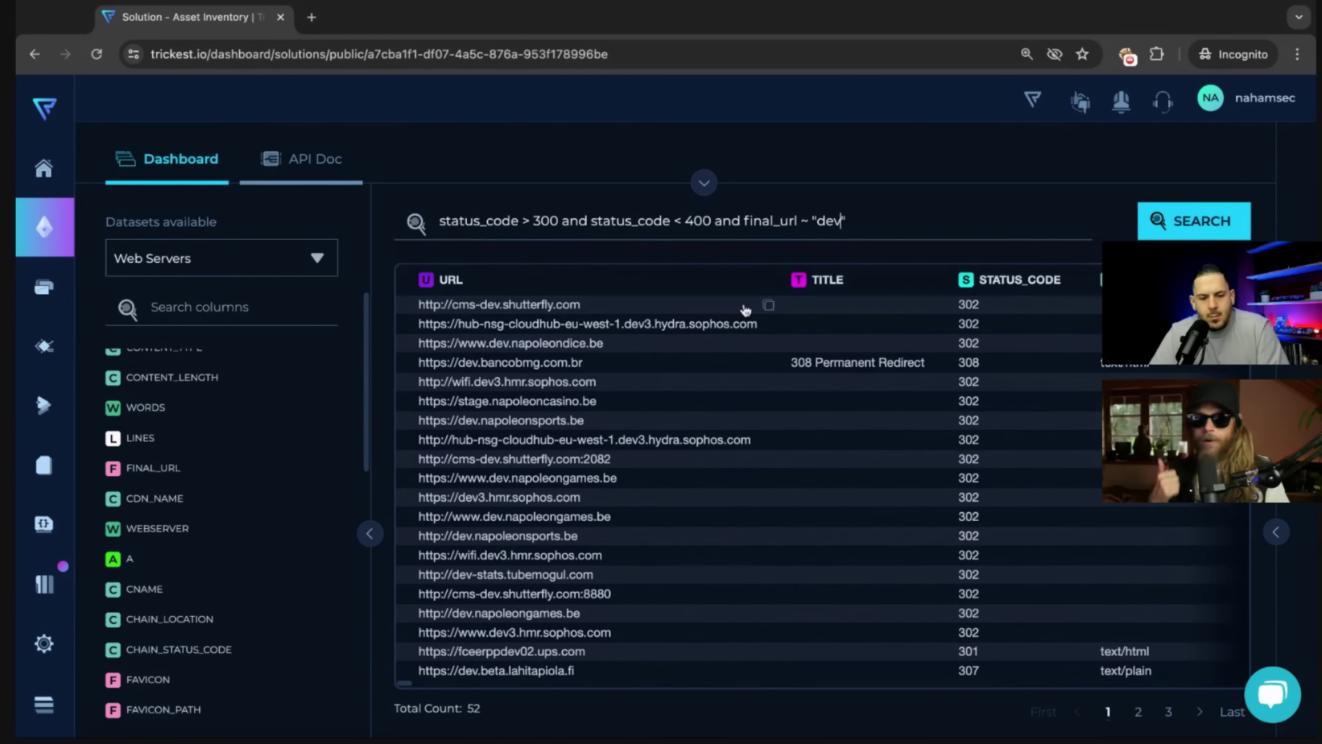
left_click(768, 305)
key("ctrl+t")
key("ctrl+v")
key("Return")
key("ctrl+shift+Tab")
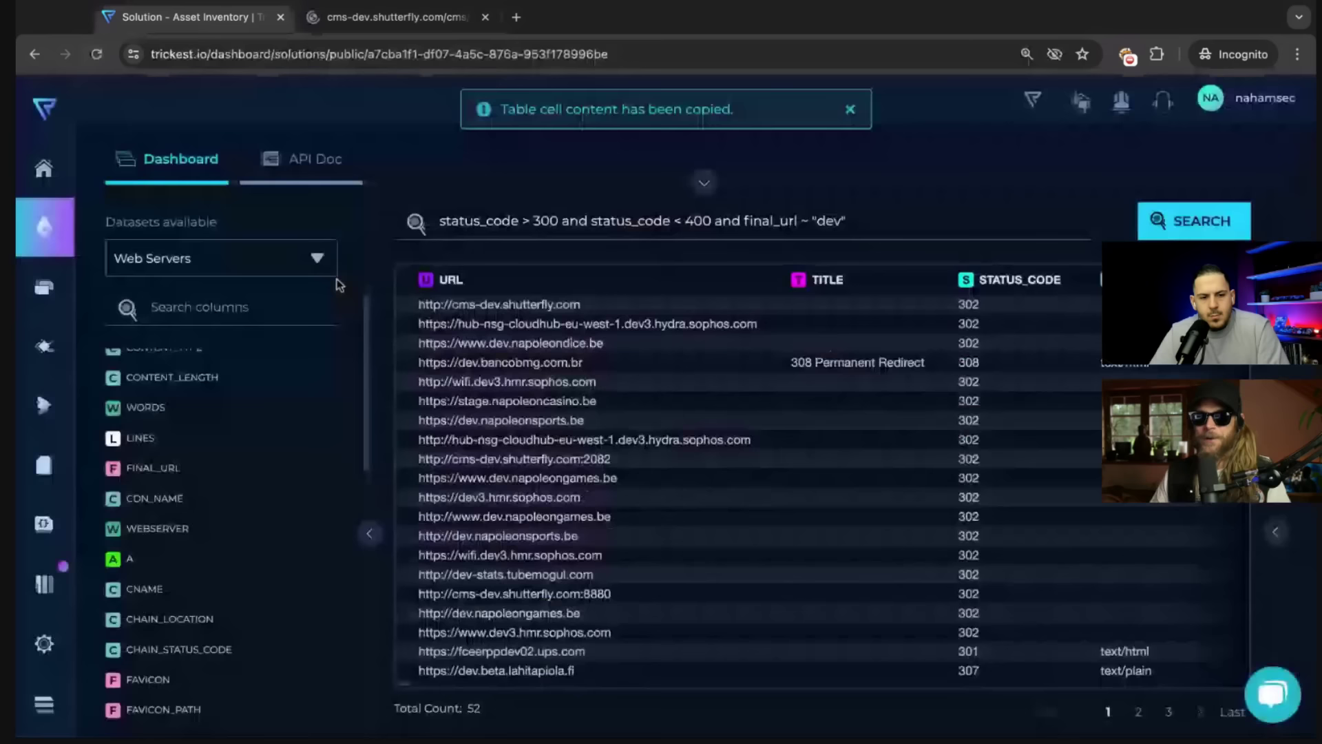
key("ctrl+Tab")
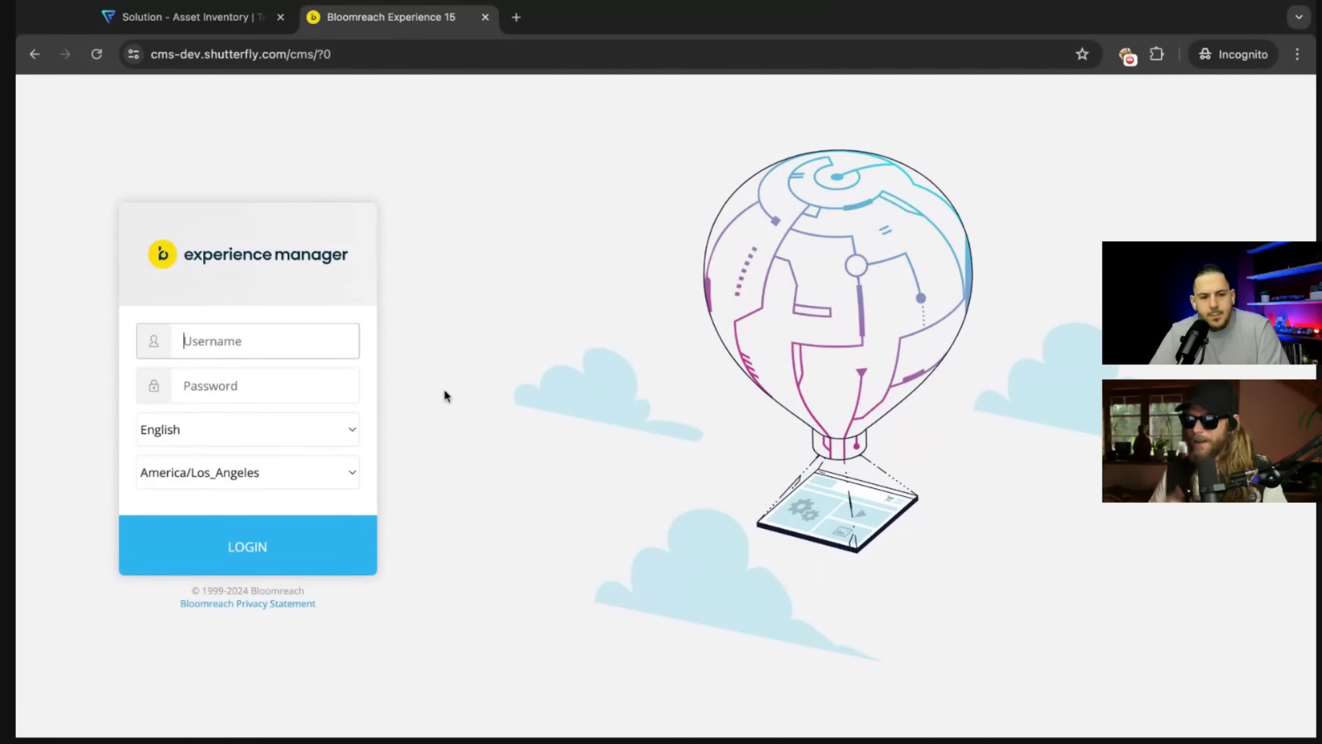
key("ctrl+w")
Change the final_url condition to "parser" and search the redirecting web servers.
scroll(682, 478, "right", 5)
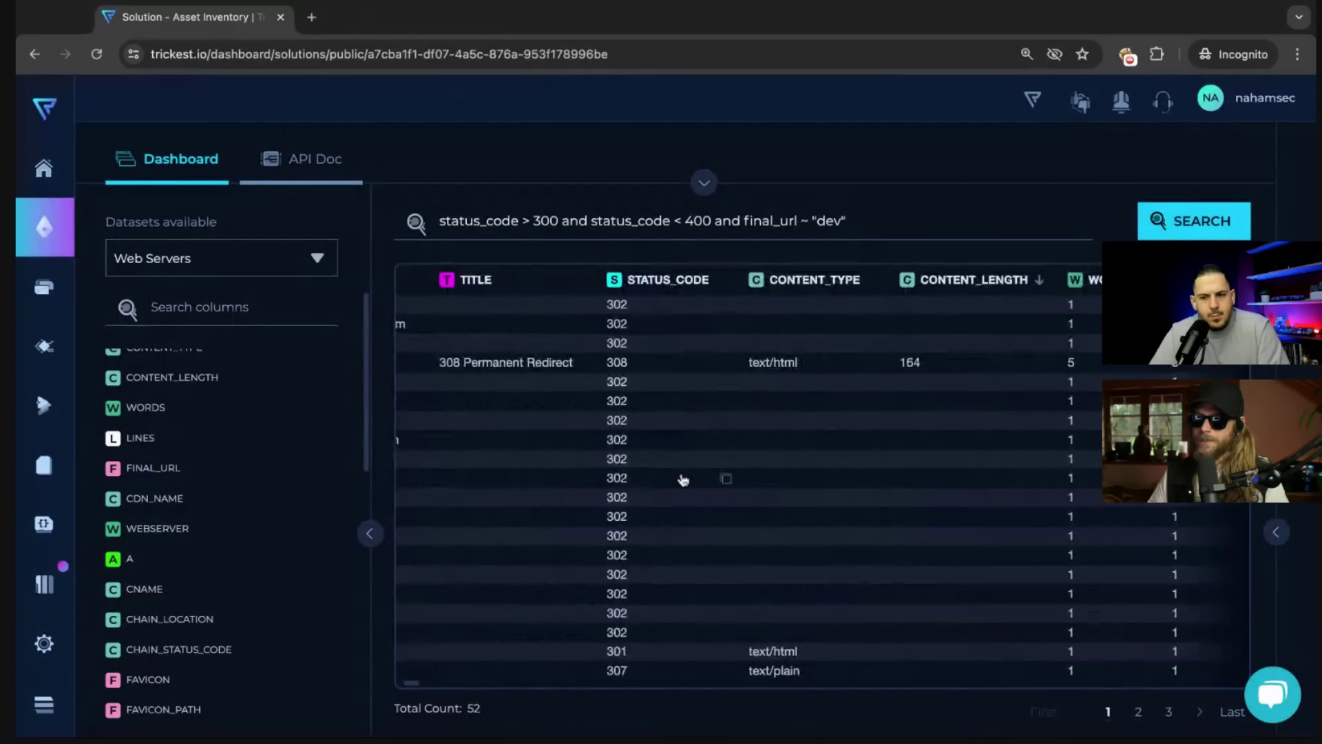
scroll(682, 479, "left", 5)
scroll(682, 478, "down", 2)
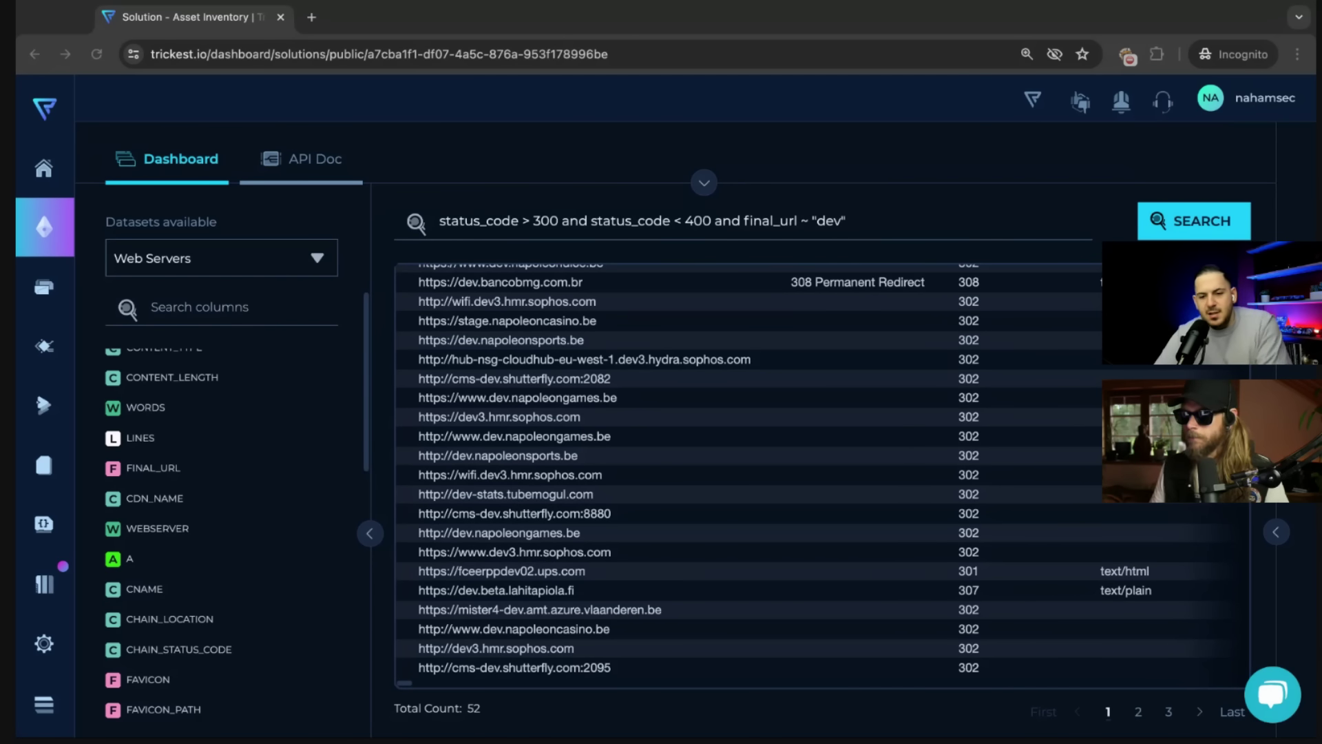
double_click(828, 221)
type("parser")
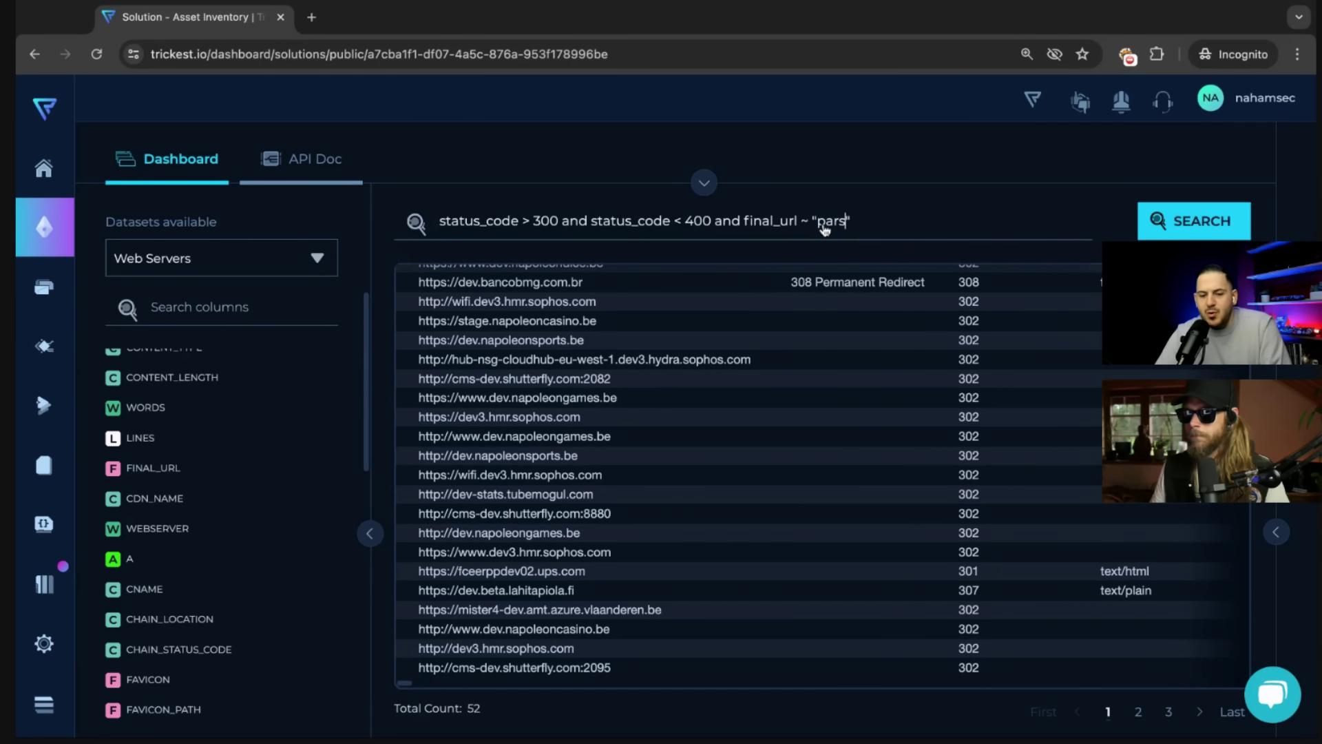
key("Return")
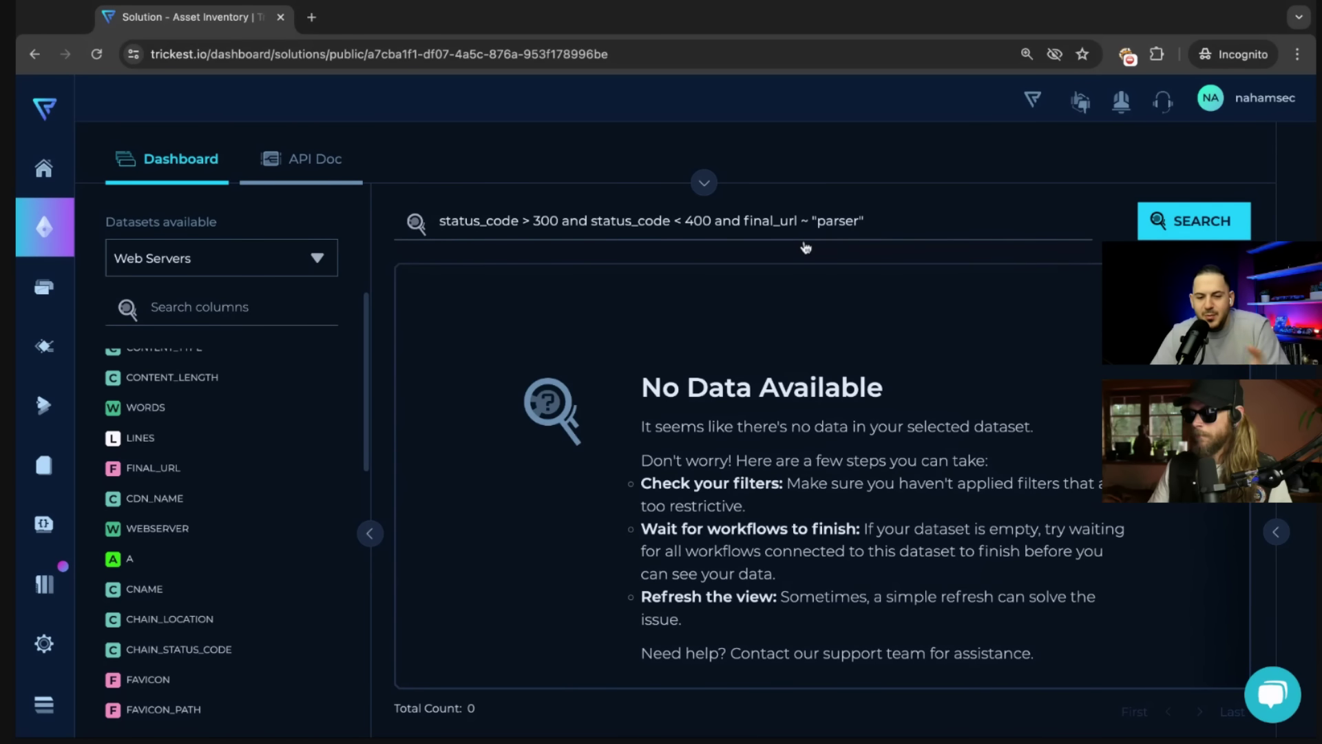
left_click(712, 221)
key("shift+Home")
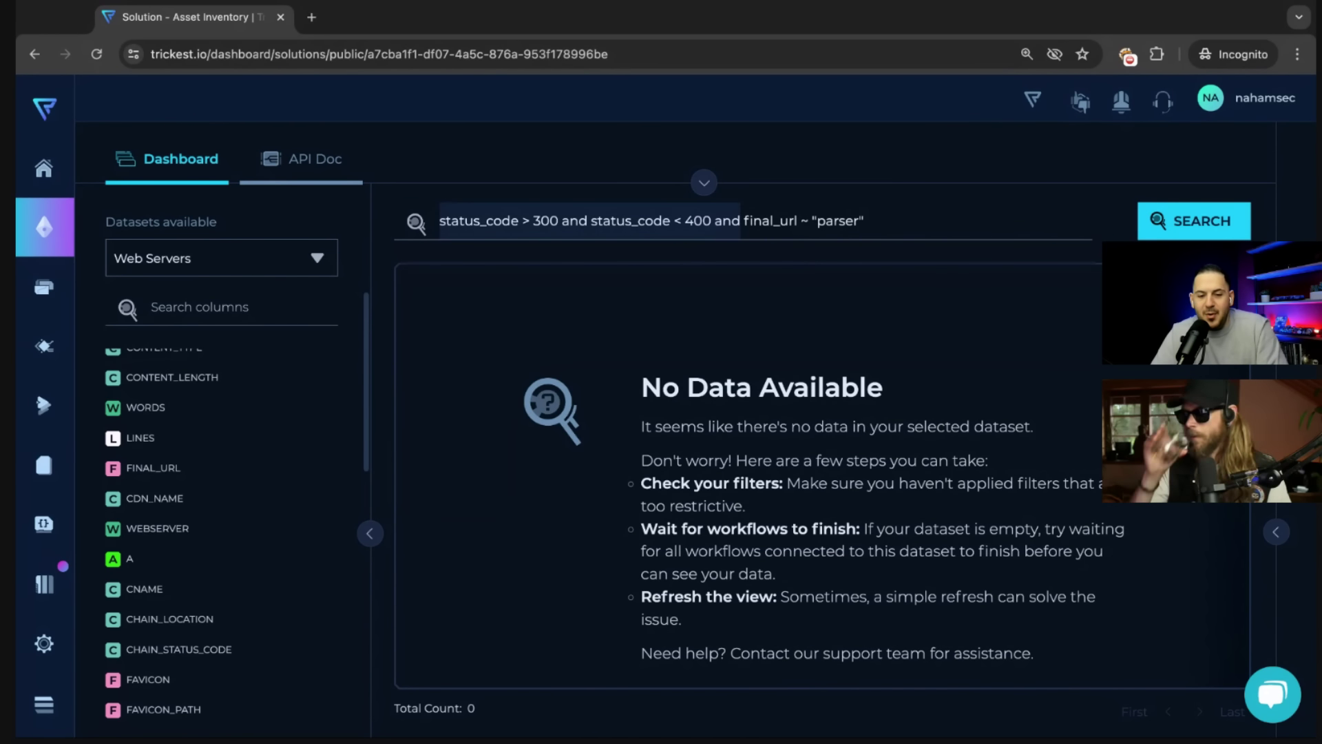
key("ctrl+x")
key("ctrl+z")
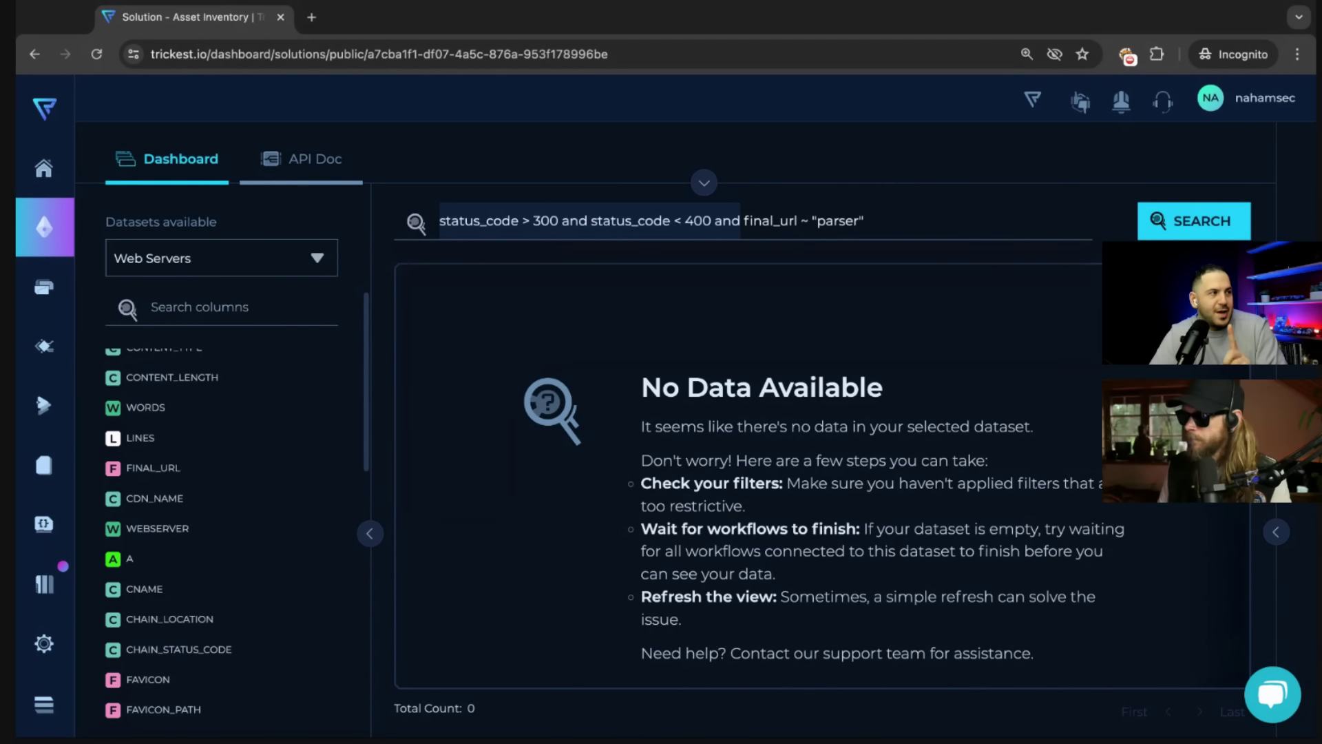
key("super+Tab")
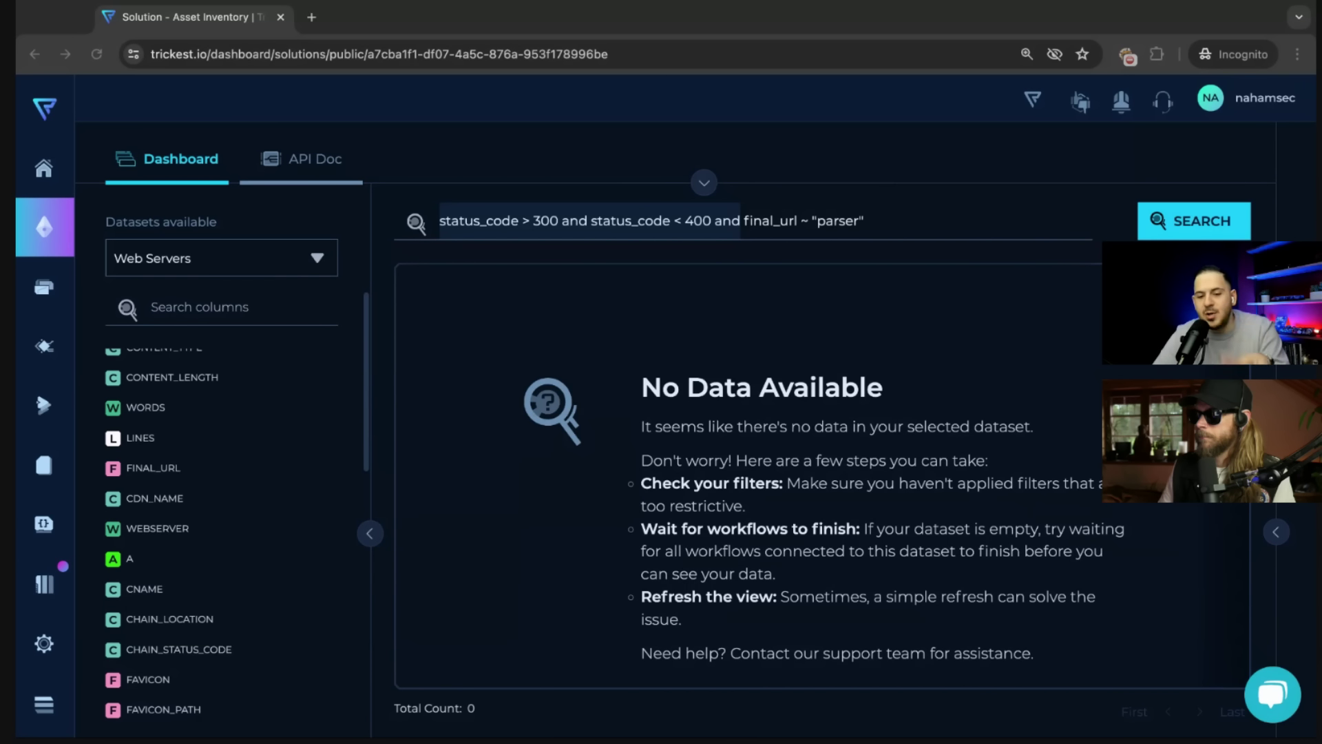
left_click(556, 228)
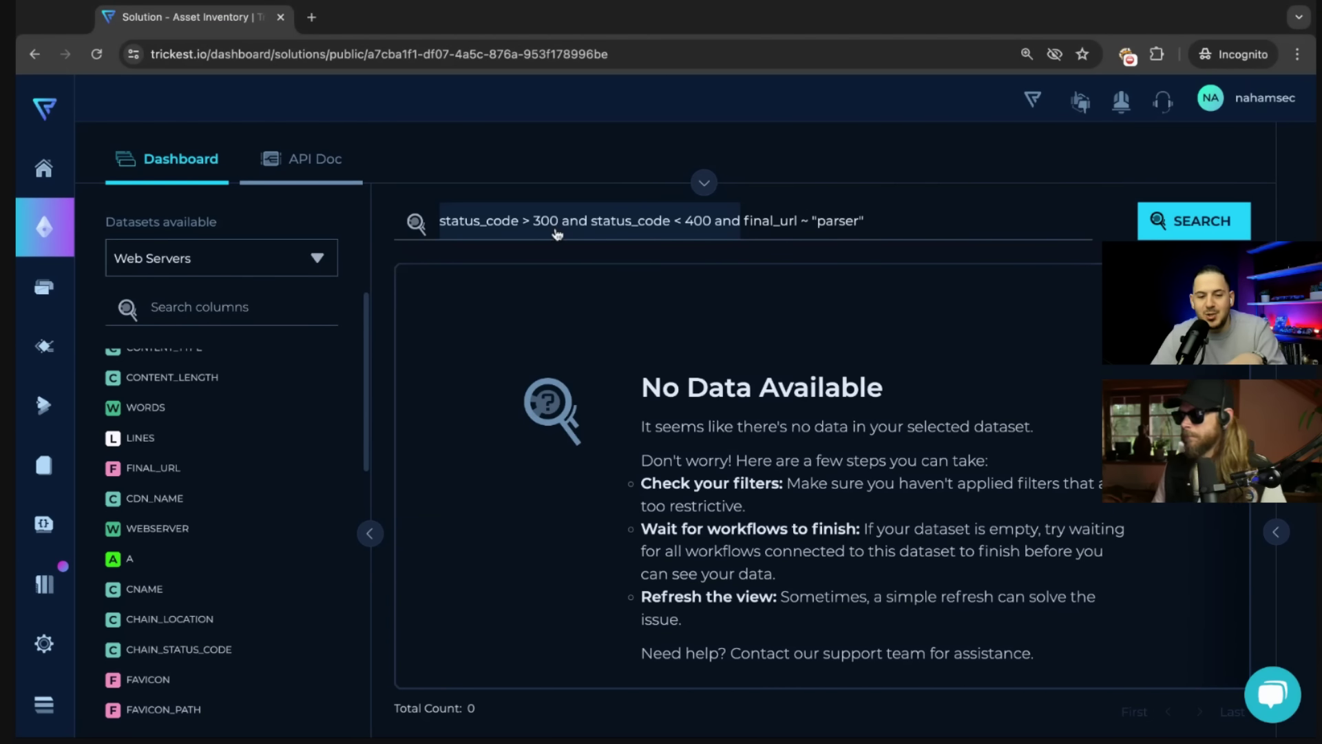
left_click(556, 227)
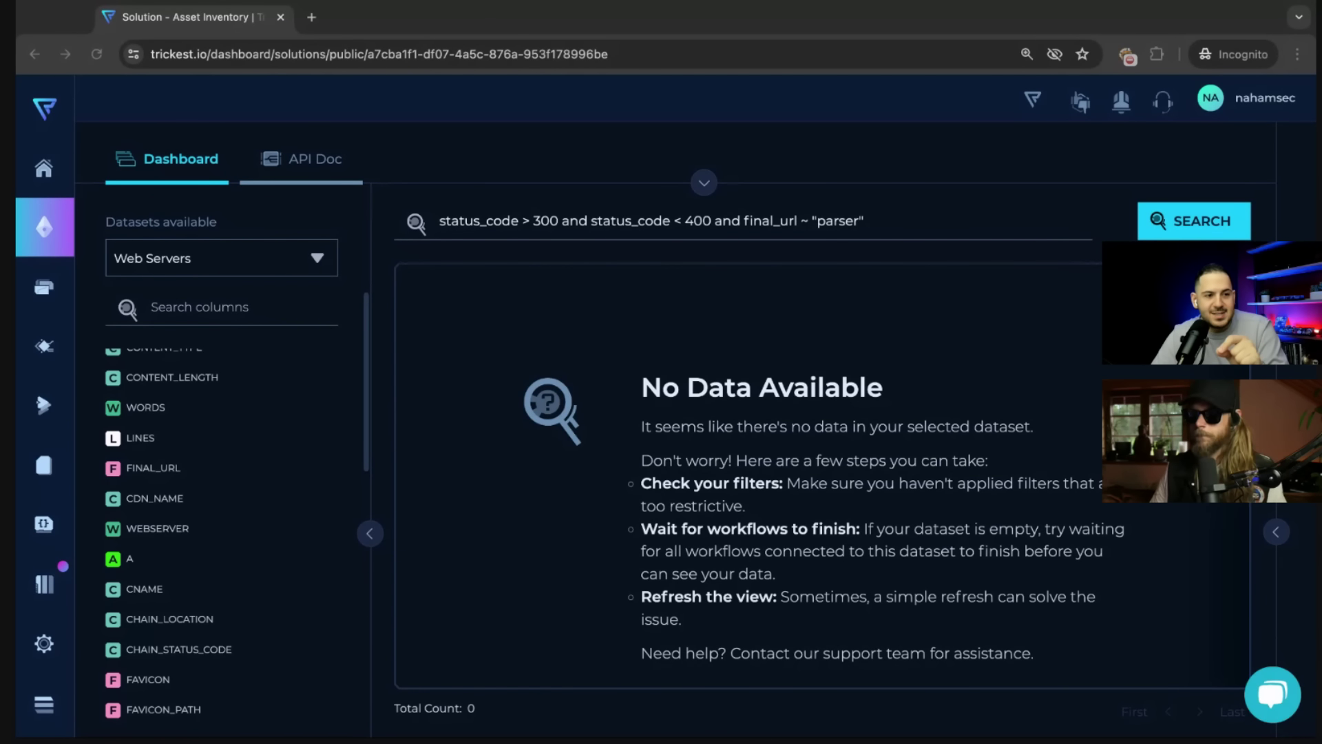
Remove the final_url ~ "parser" condition from the query and rerun the search.
double_click(834, 221)
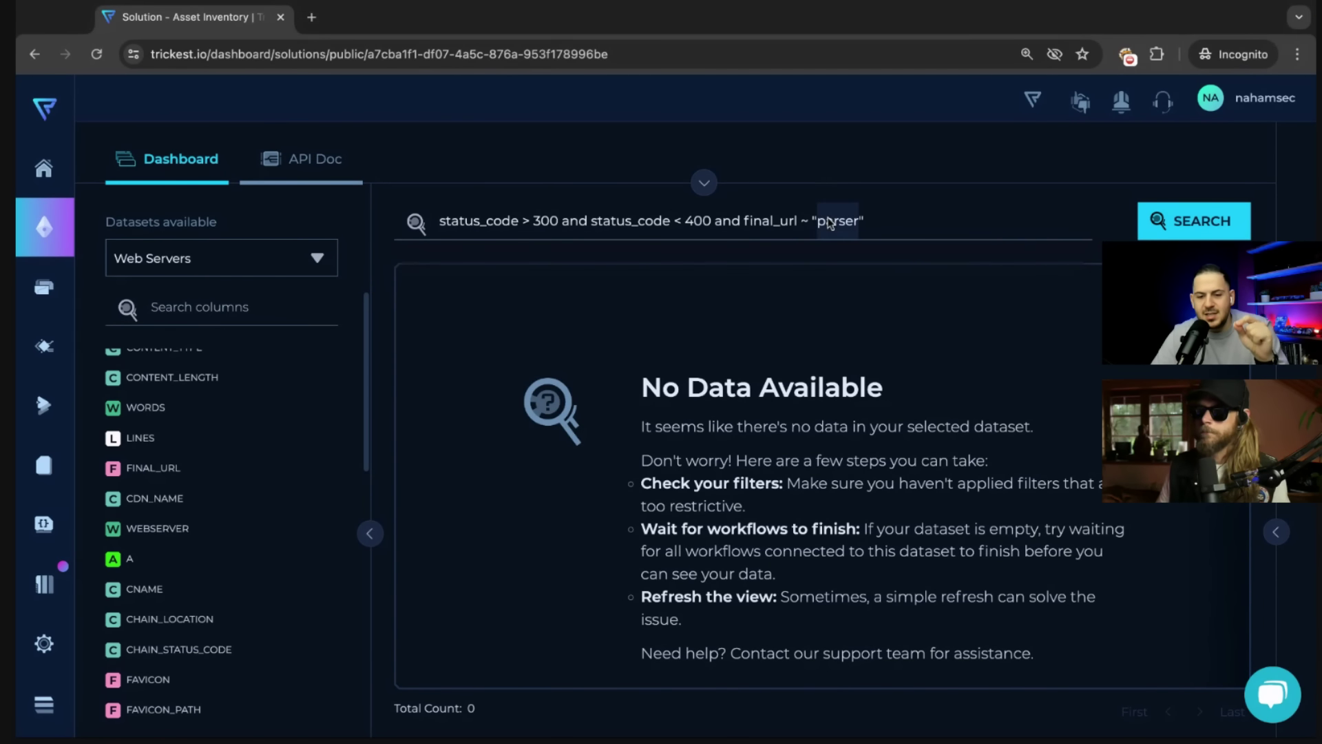
key("BackSpace")
key("BackSpace")
key("BackSpace")
key("BackSpace")
key("BackSpace")
key("BackSpace")
key("BackSpace")
key("BackSpace")
key("BackSpace")
key("BackSpace")
key("BackSpace")
key("BackSpace")
key("BackSpace")
key("BackSpace")
key("BackSpace")
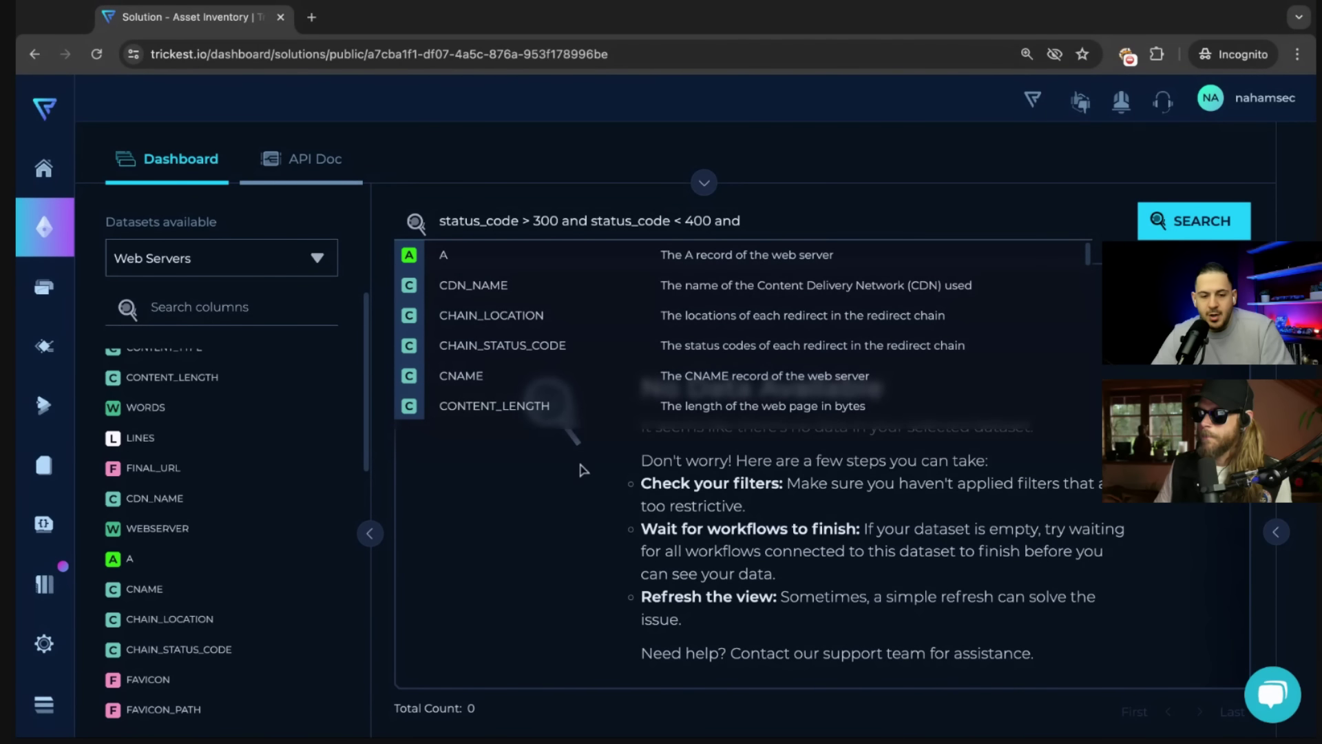
key("Return")
key("super+a")
key("BackSpace")
key("super+z")
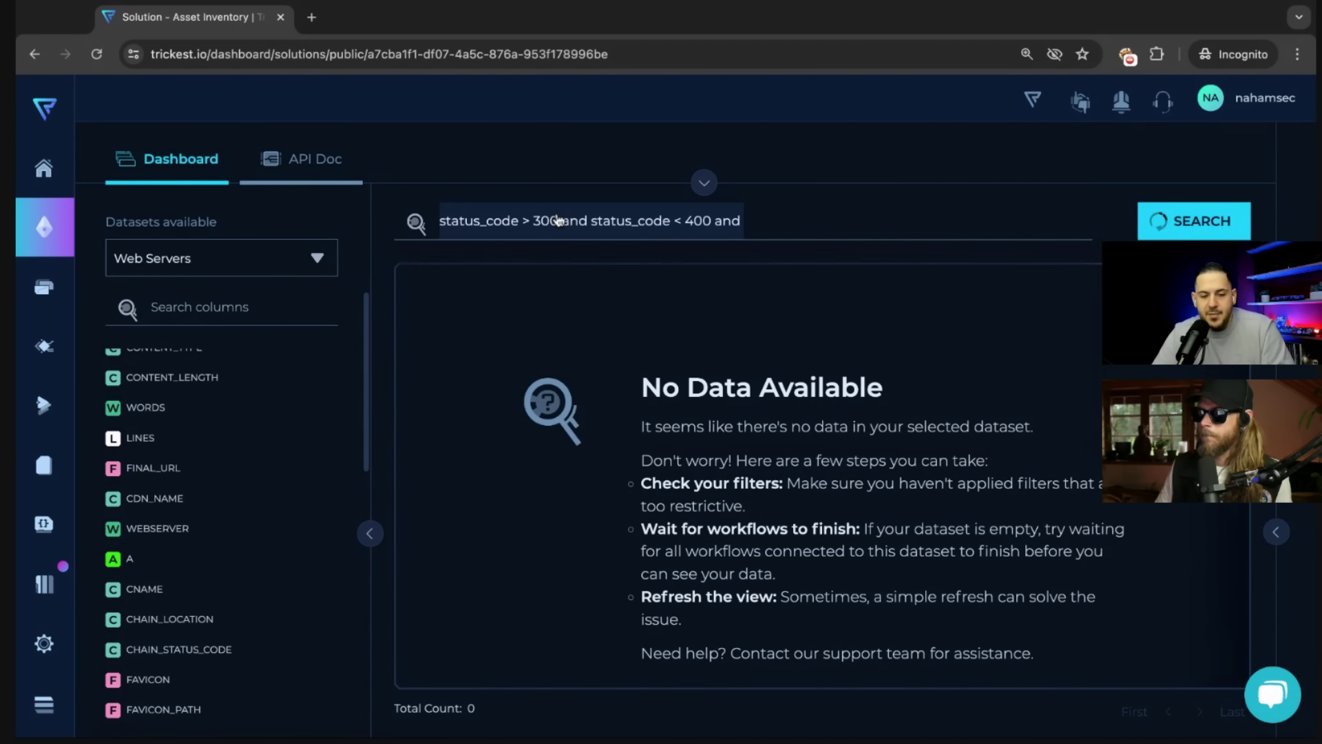
Replace everything after "status_code >" in the query with "200 and".
key("Right")
key("alt+shift+Left")
key("ctrl+shift+Left")
key("ctrl+shift+Left")
key("ctrl+shift+Left")
key("ctrl+shift+Left")
key("ctrl+shift+Left")
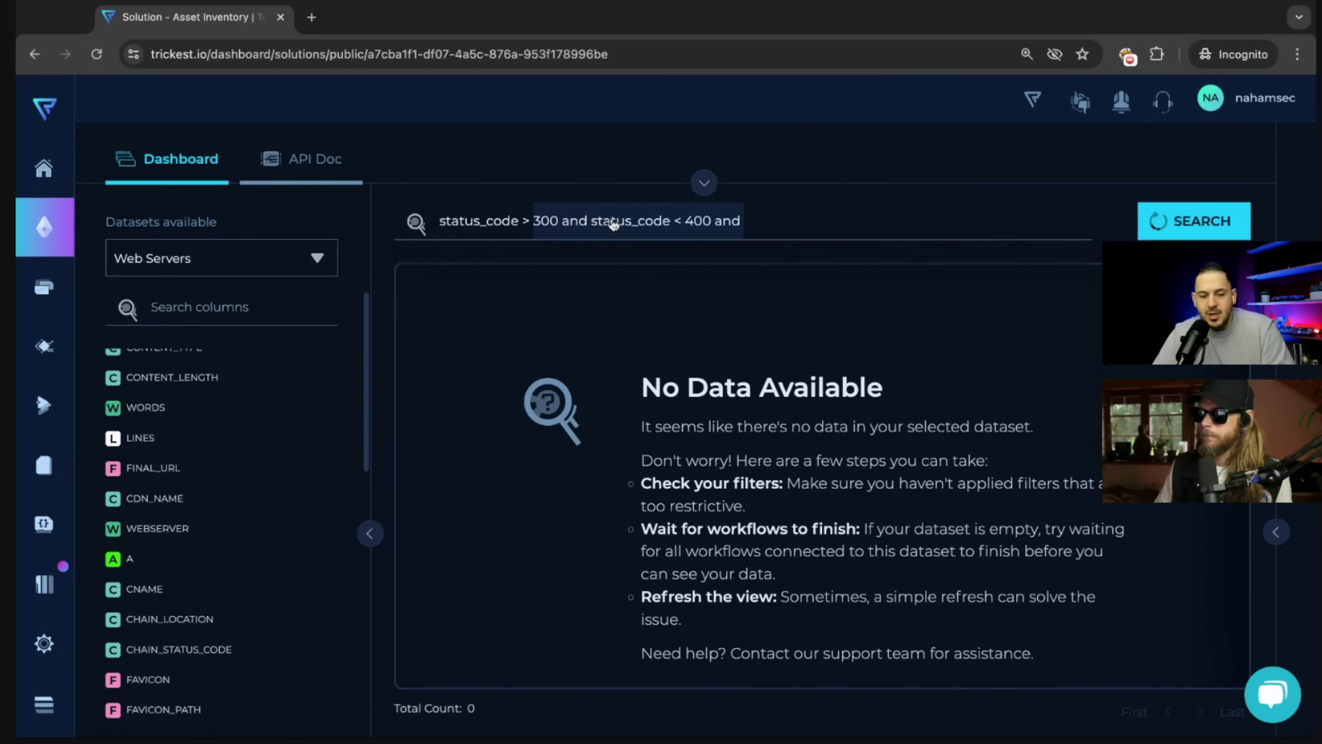
key("BackSpace")
type("200 and")
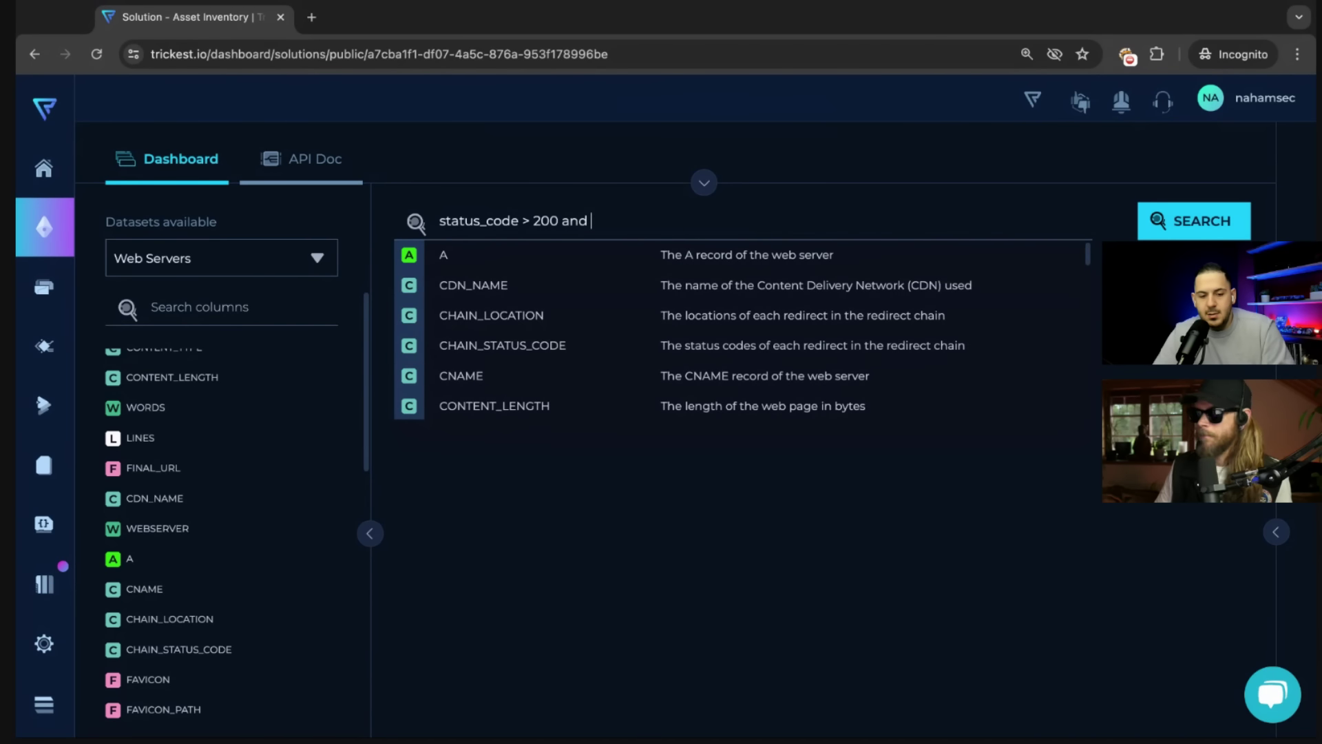
left_click(532, 220)
key("BackSpace")
key("BackSpace")
type("=")
key("super+z")
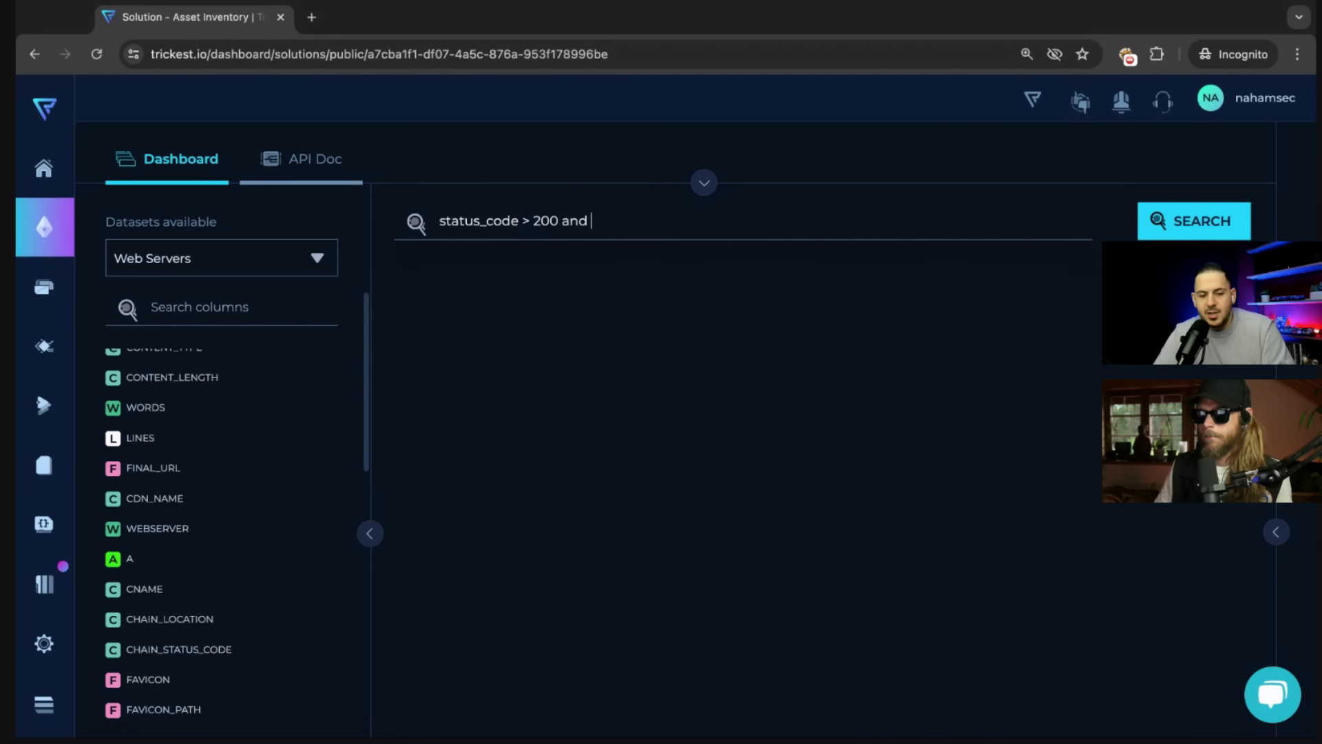
Duplicate the "status_code > 200" condition after "and" in the query.
left_click(591, 222)
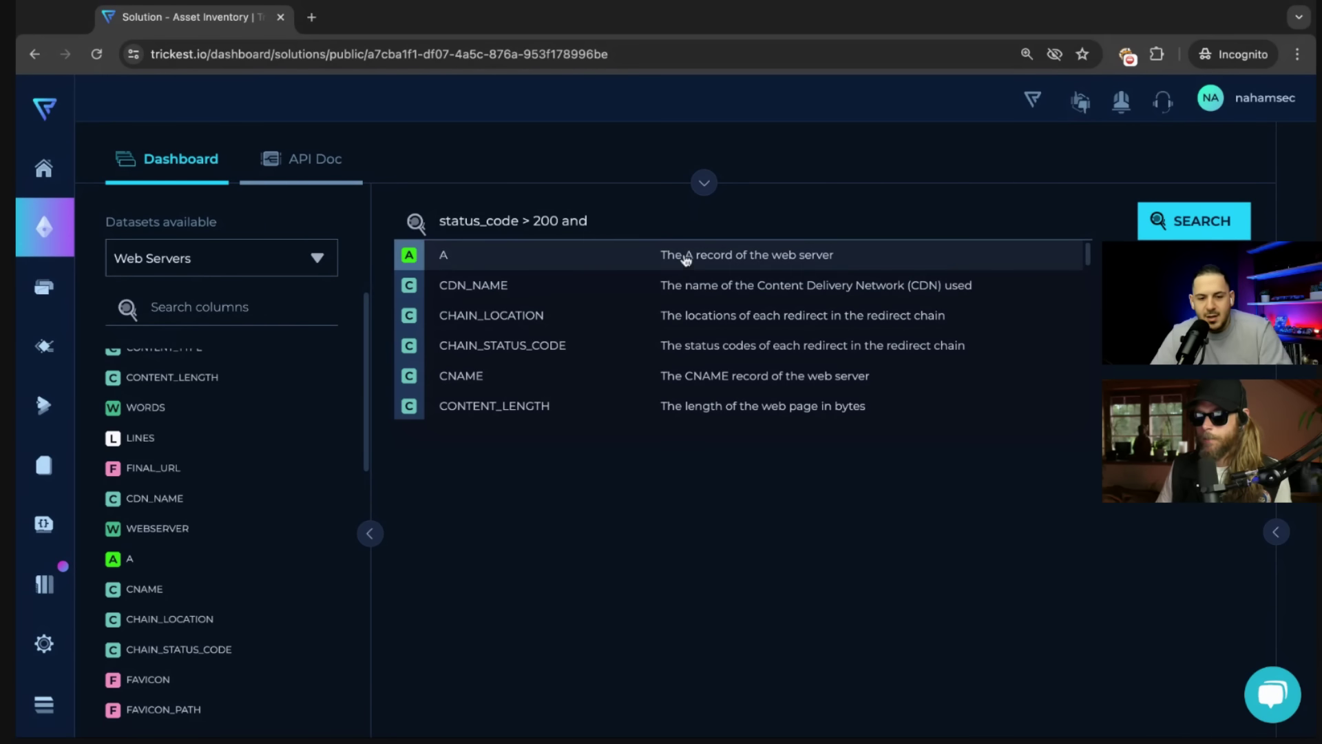
key("alt+Left")
key("alt+Left")
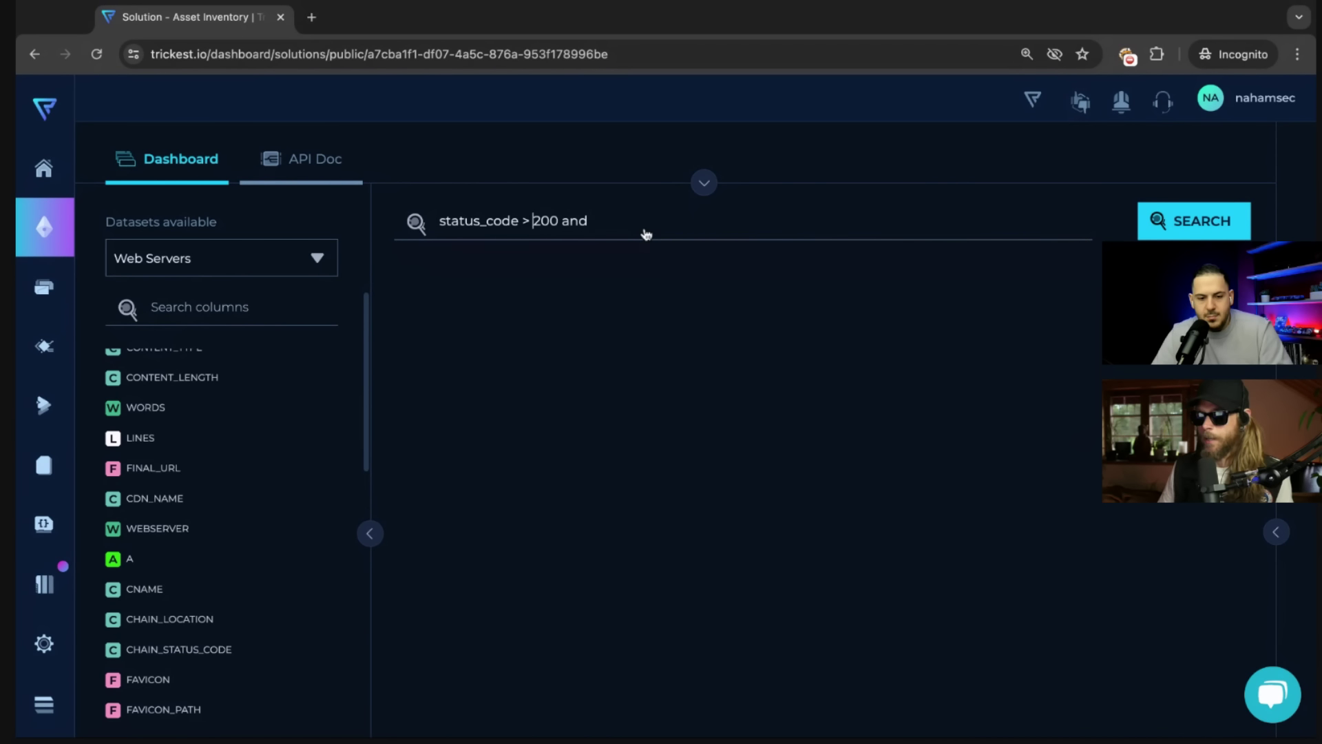
key("Right")
key("Right")
key("Right")
key("Right")
key("Right")
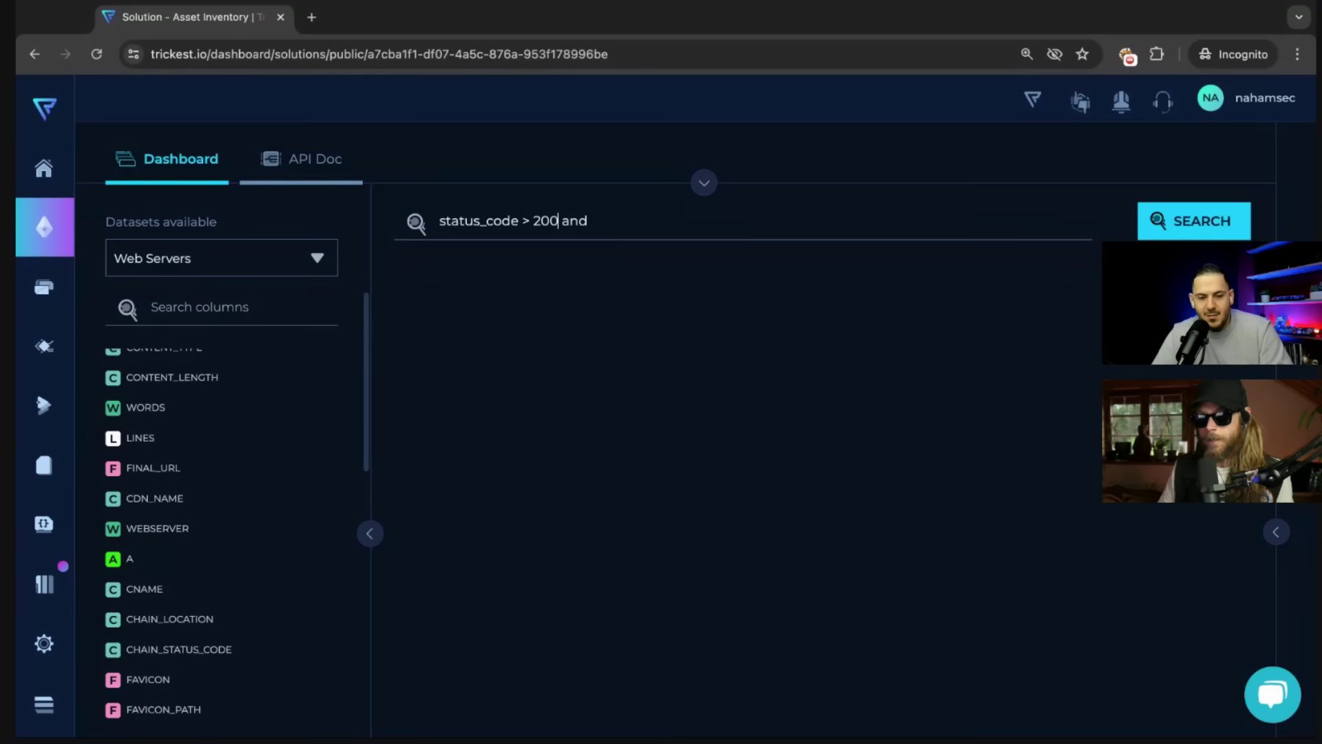
key("shift+super+Left")
key("super+c")
key("super+Right")
key("super+v")
key("ctrl+Left")
key("ctrl+Left")
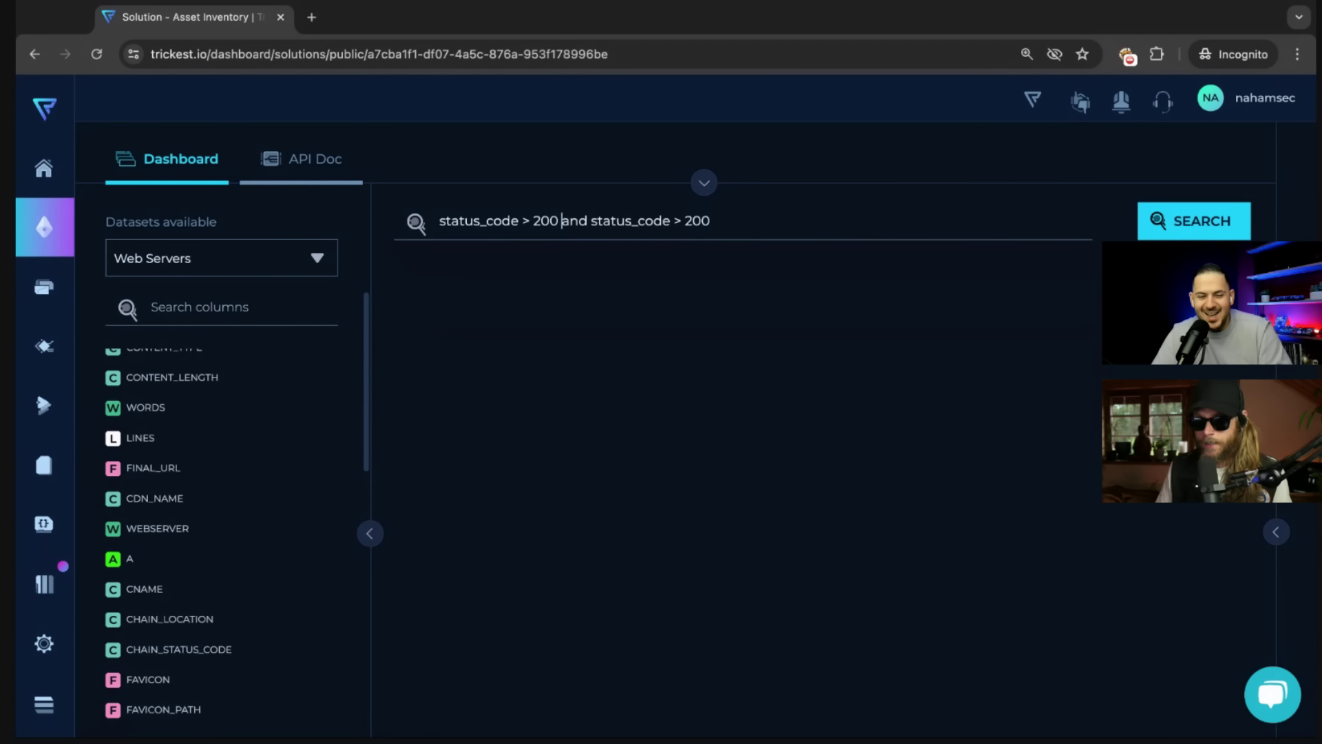
Change the second status code condition to status_code < 404 and run the search.
key("End")
key("BackSpace")
key("BackSpace")
key("BackSpace")
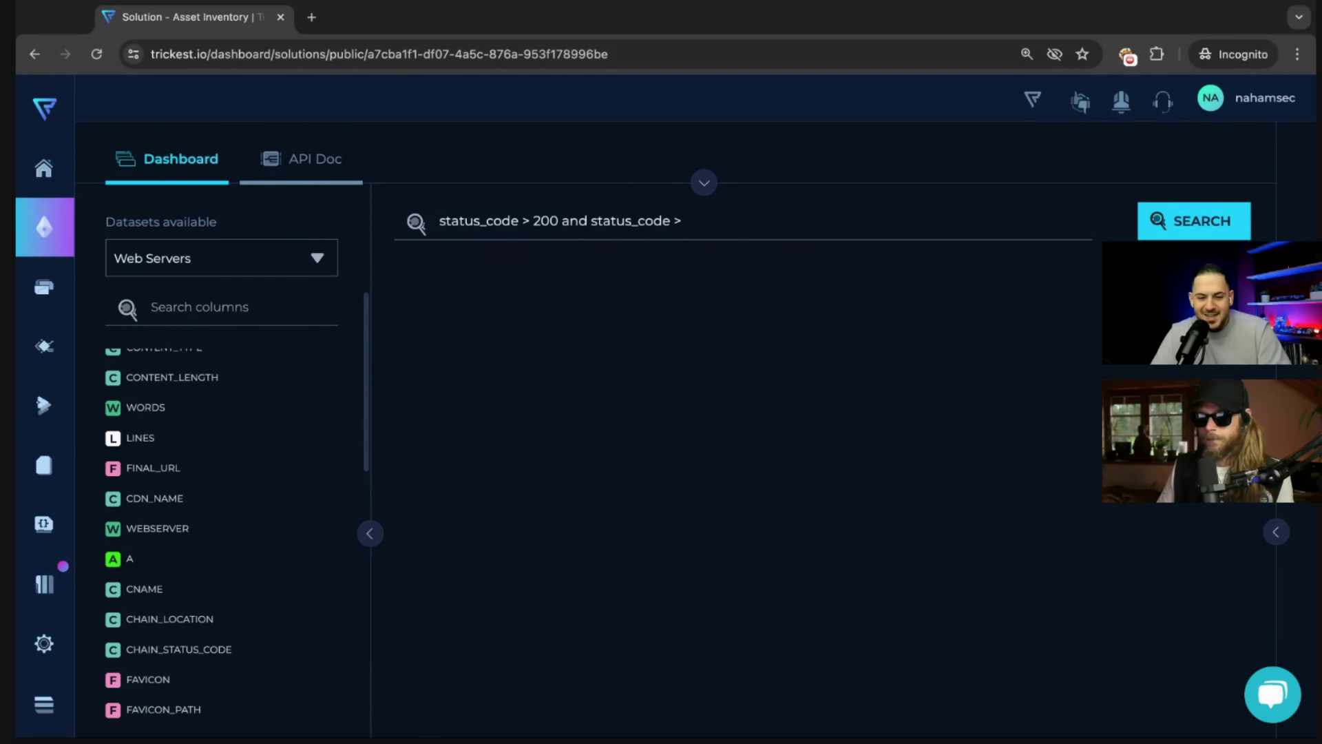
key("BackSpace")
key("BackSpace")
type("< 400")
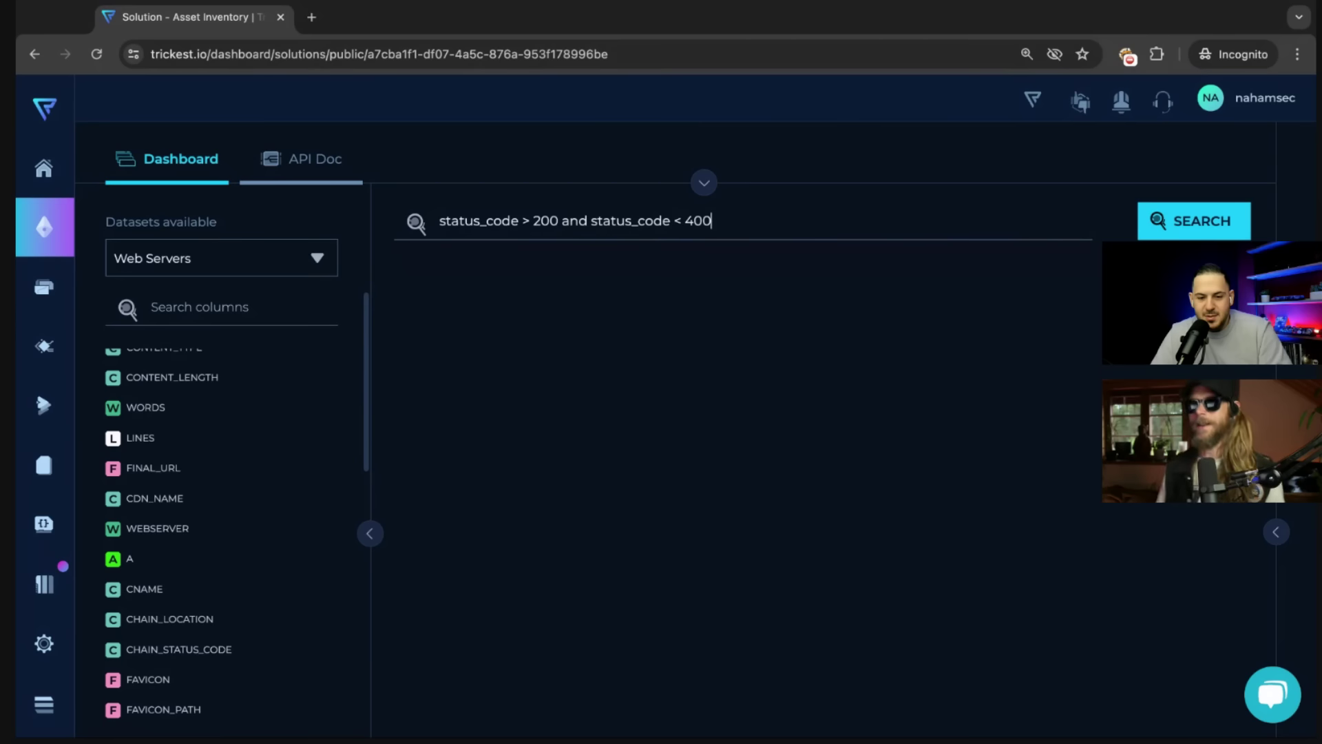
key("BackSpace")
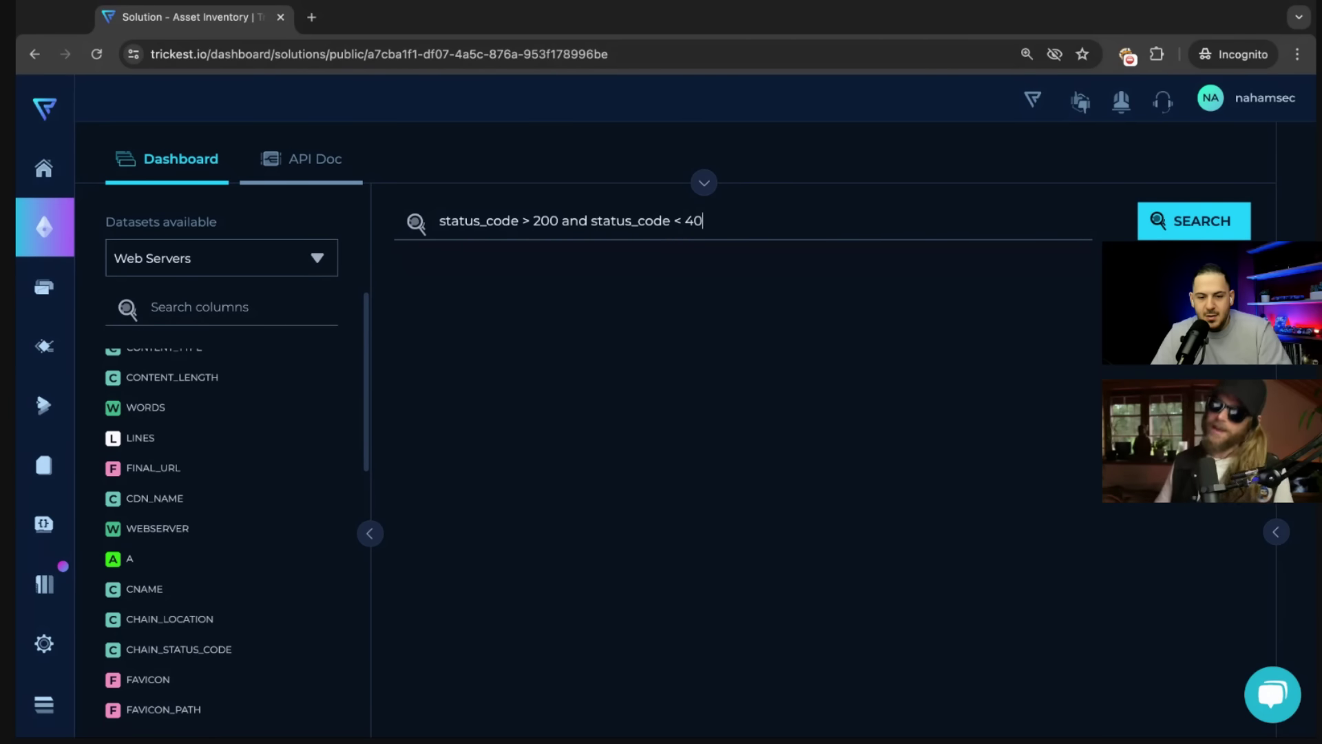
key("BackSpace")
key("BackSpace")
key("BackSpace")
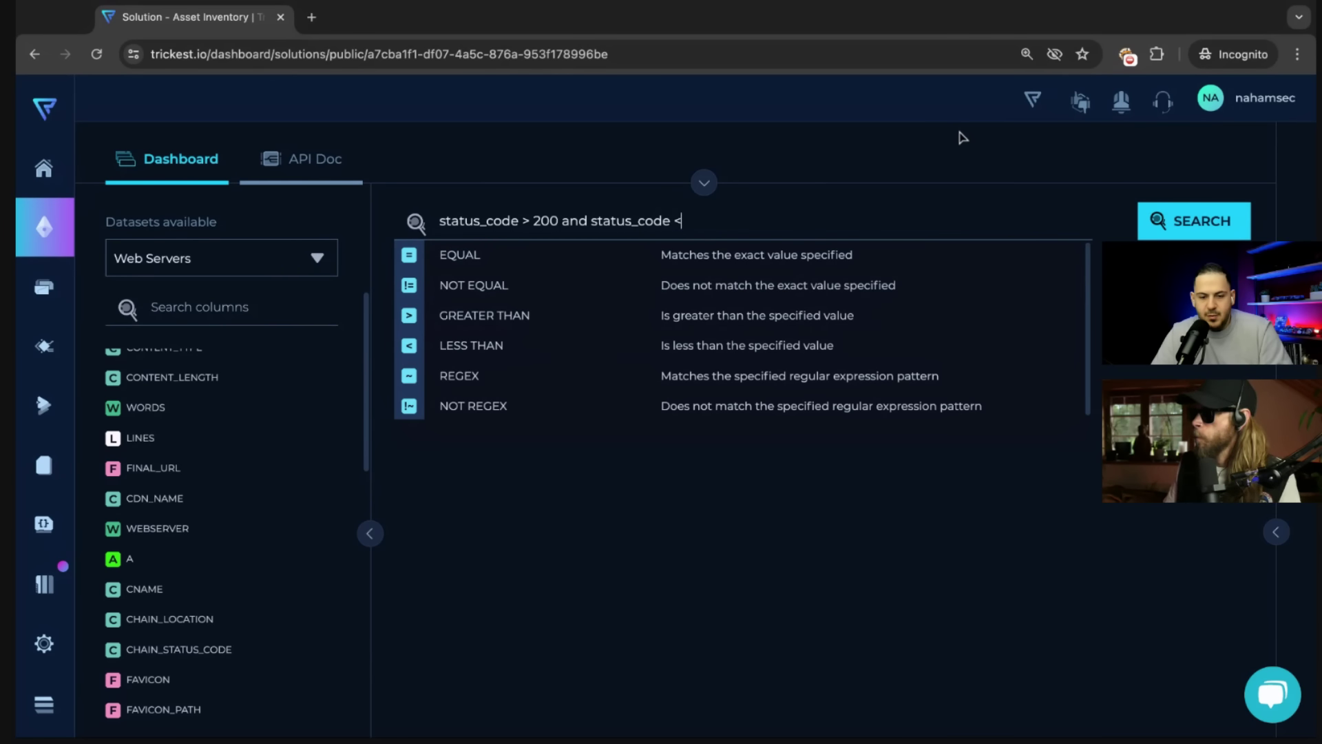
type("< 404")
key("Return")
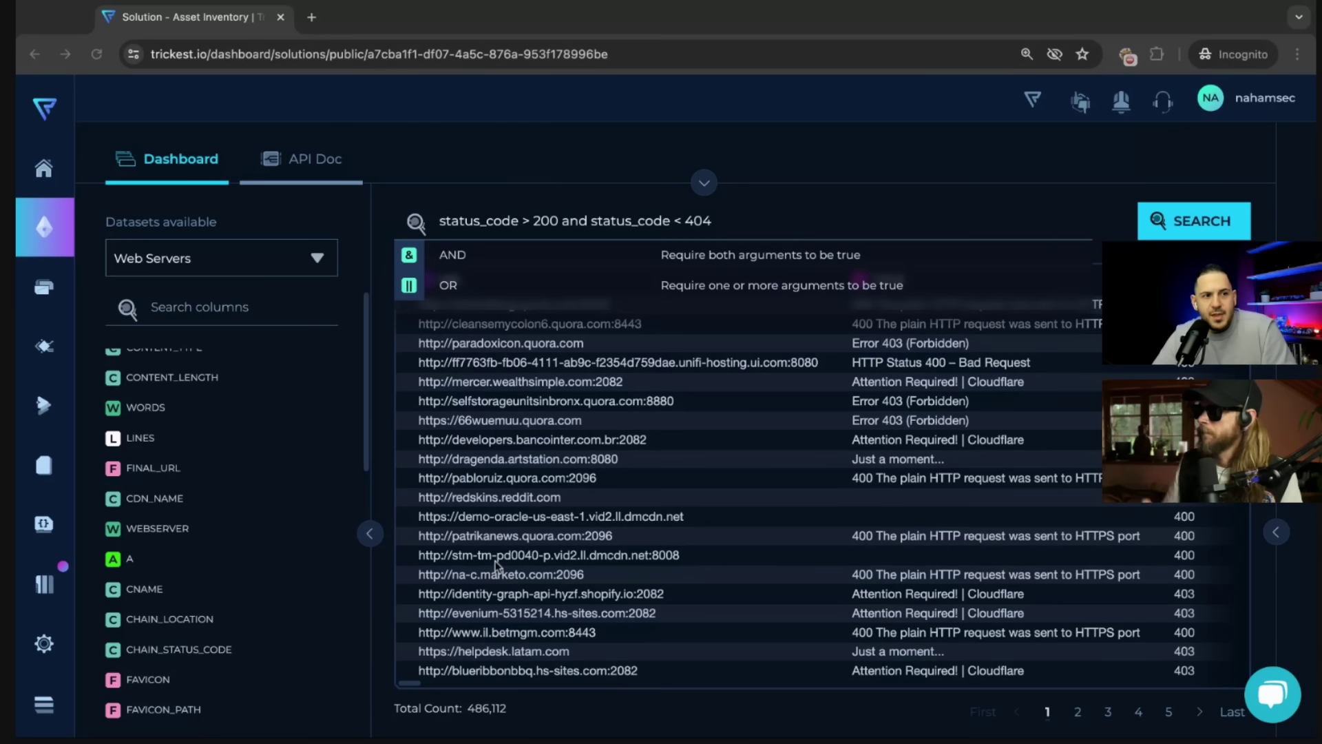
Replace the whole query with title ~ "401 Auth" and search the web servers.
left_click(781, 229)
key("super+a")
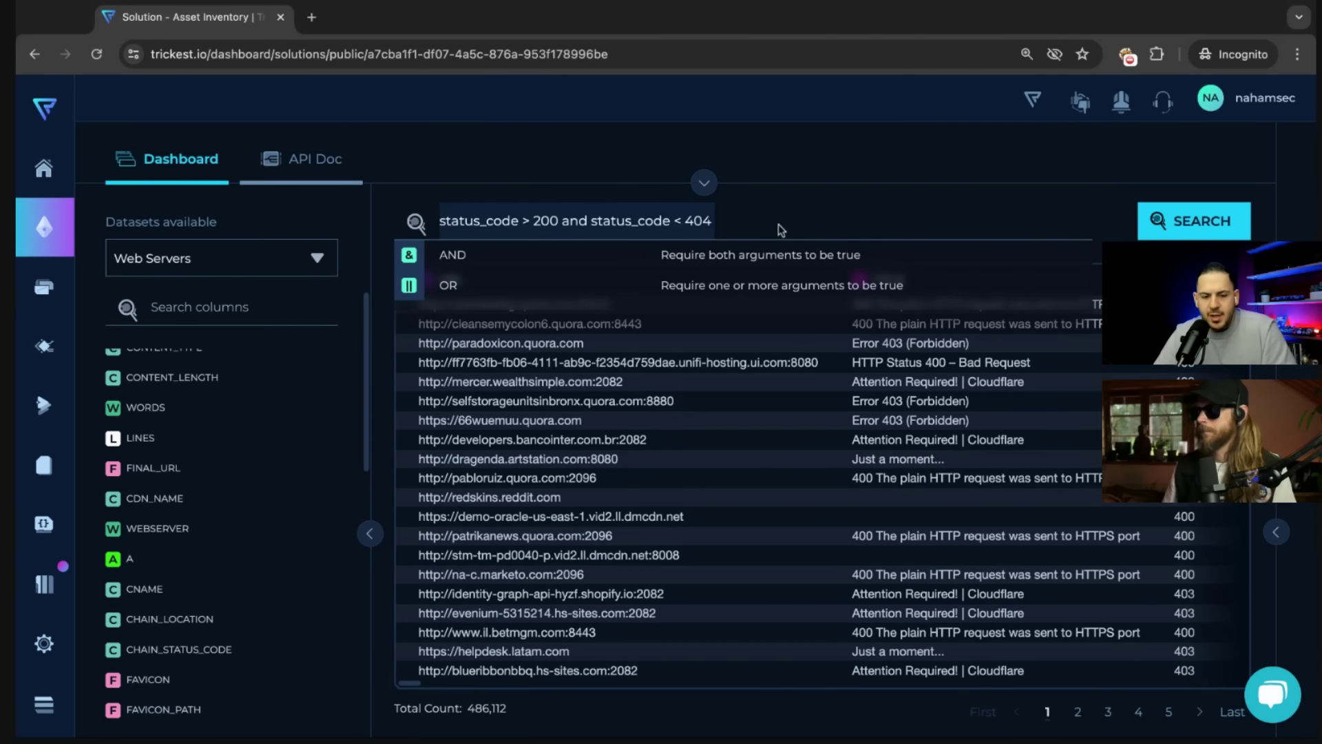
key("Left")
key("alt+Right")
key("alt+Right")
key("alt+Right")
key("super+a")
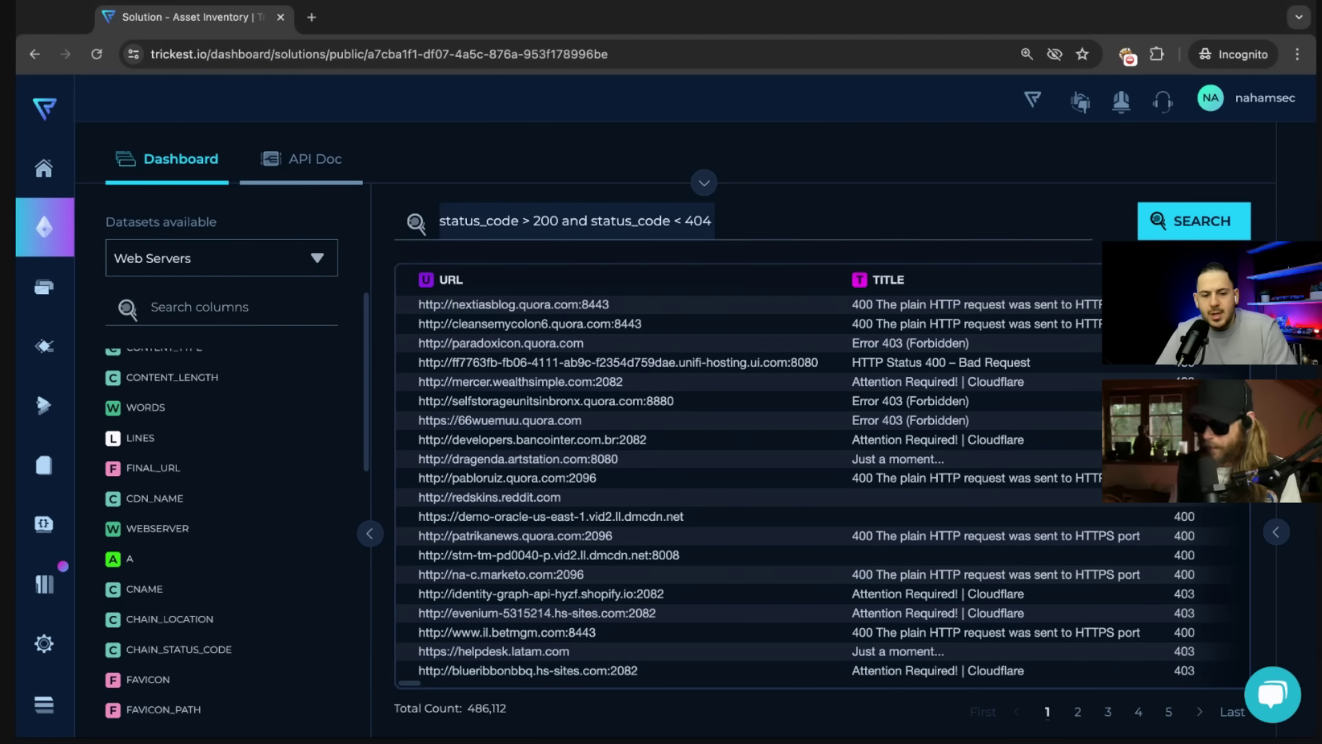
type("title")
key("Escape")
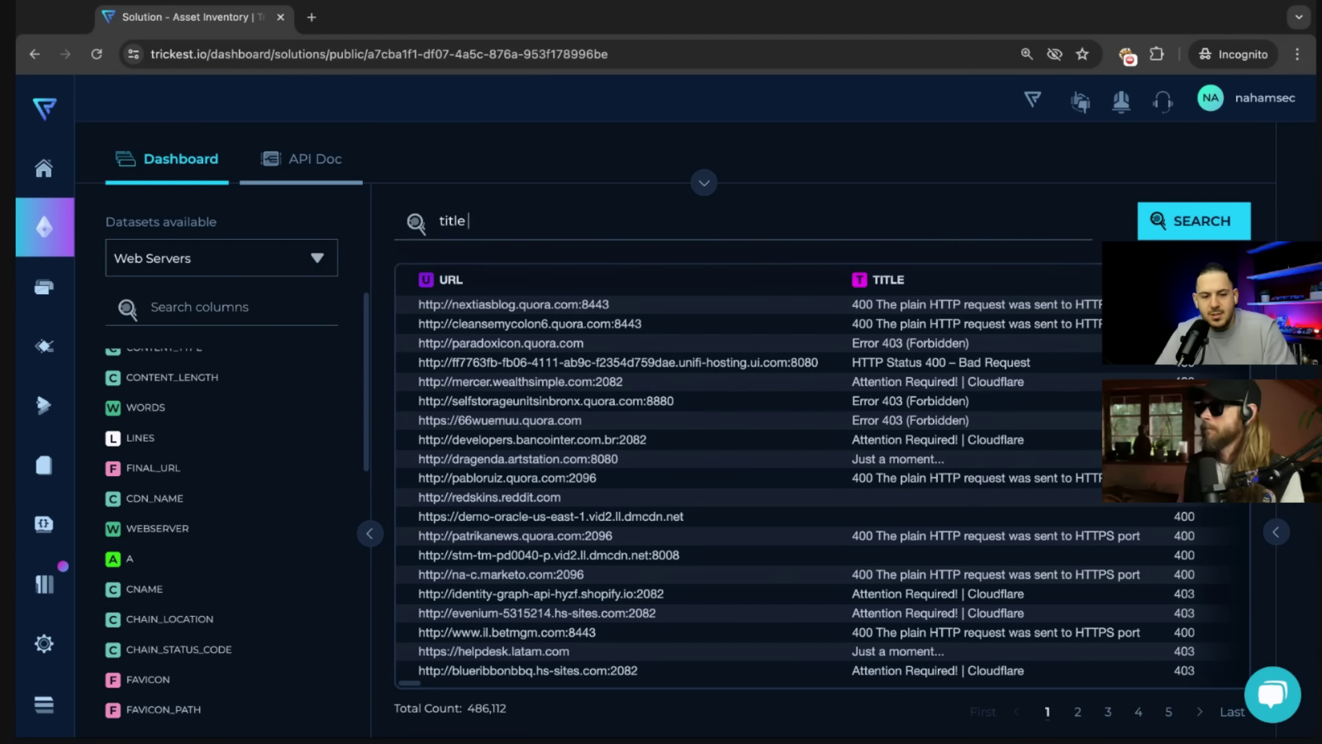
type("~ \"404")
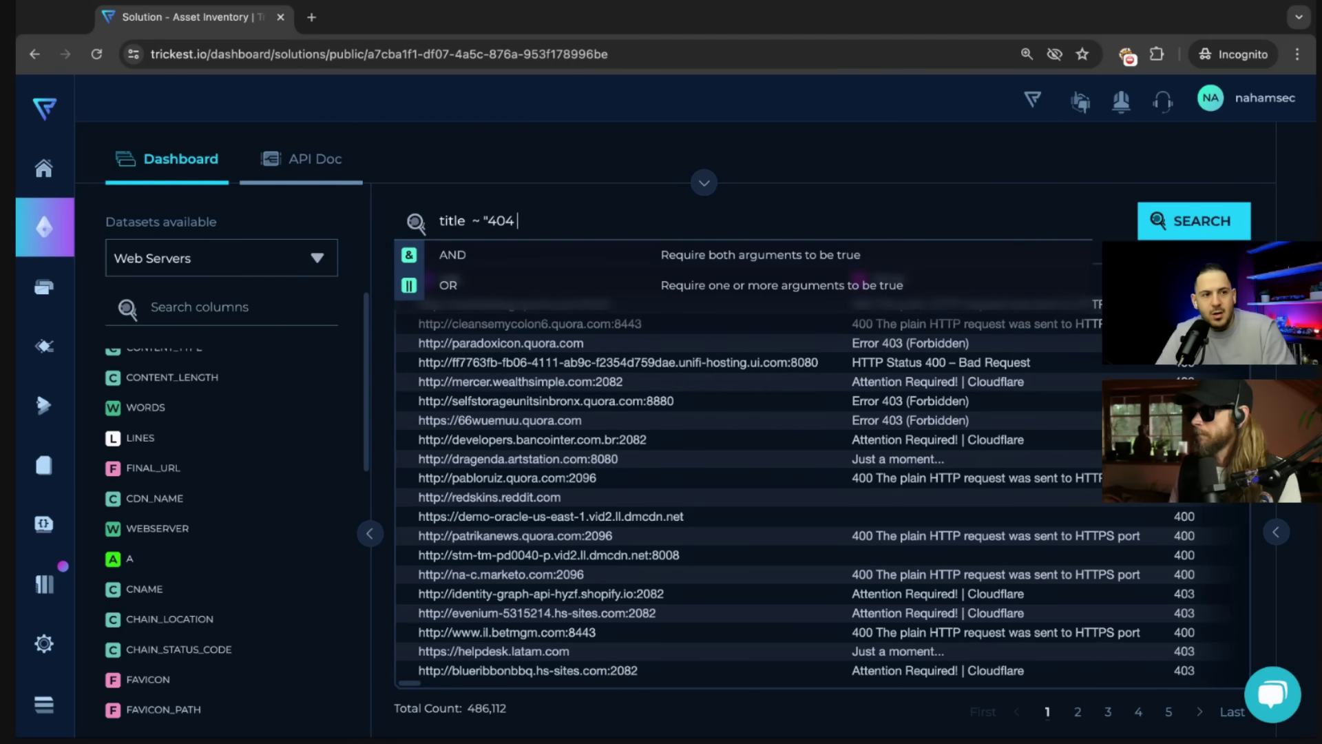
key("Escape")
type("1 Auth")
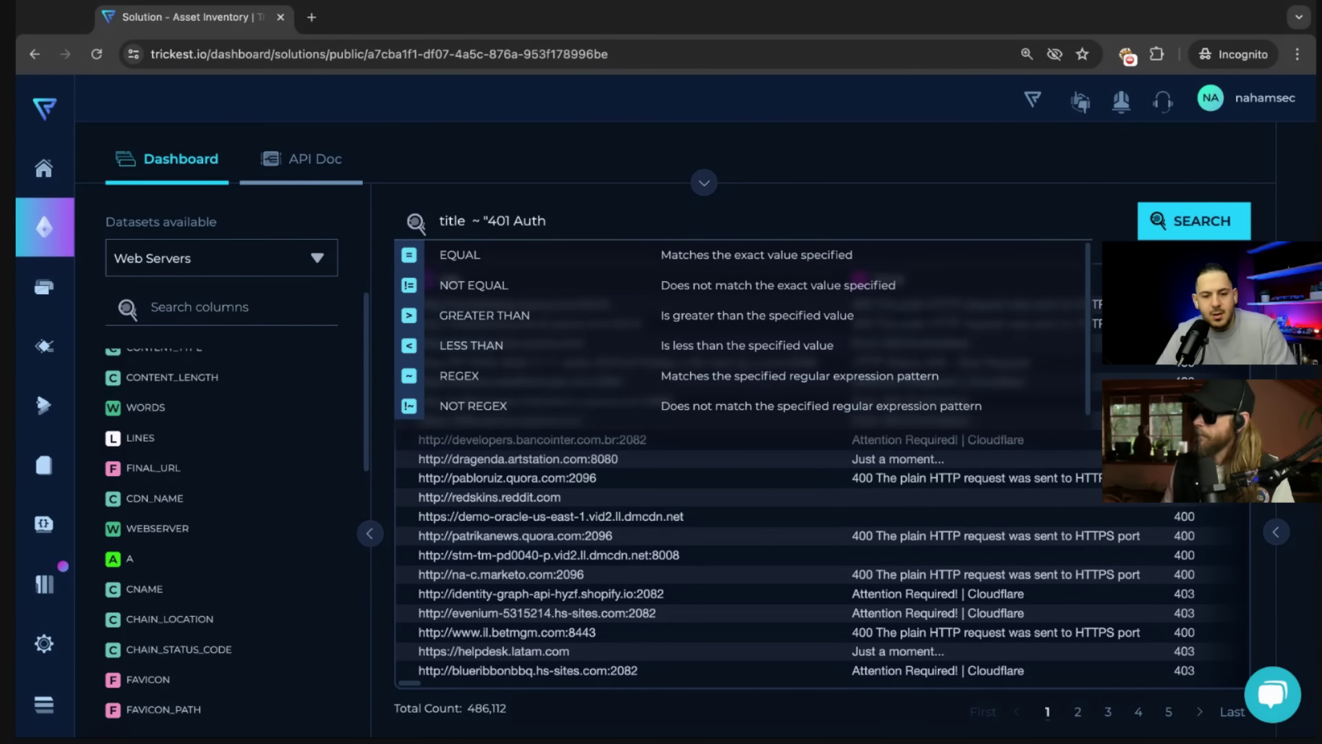
left_click(537, 221)
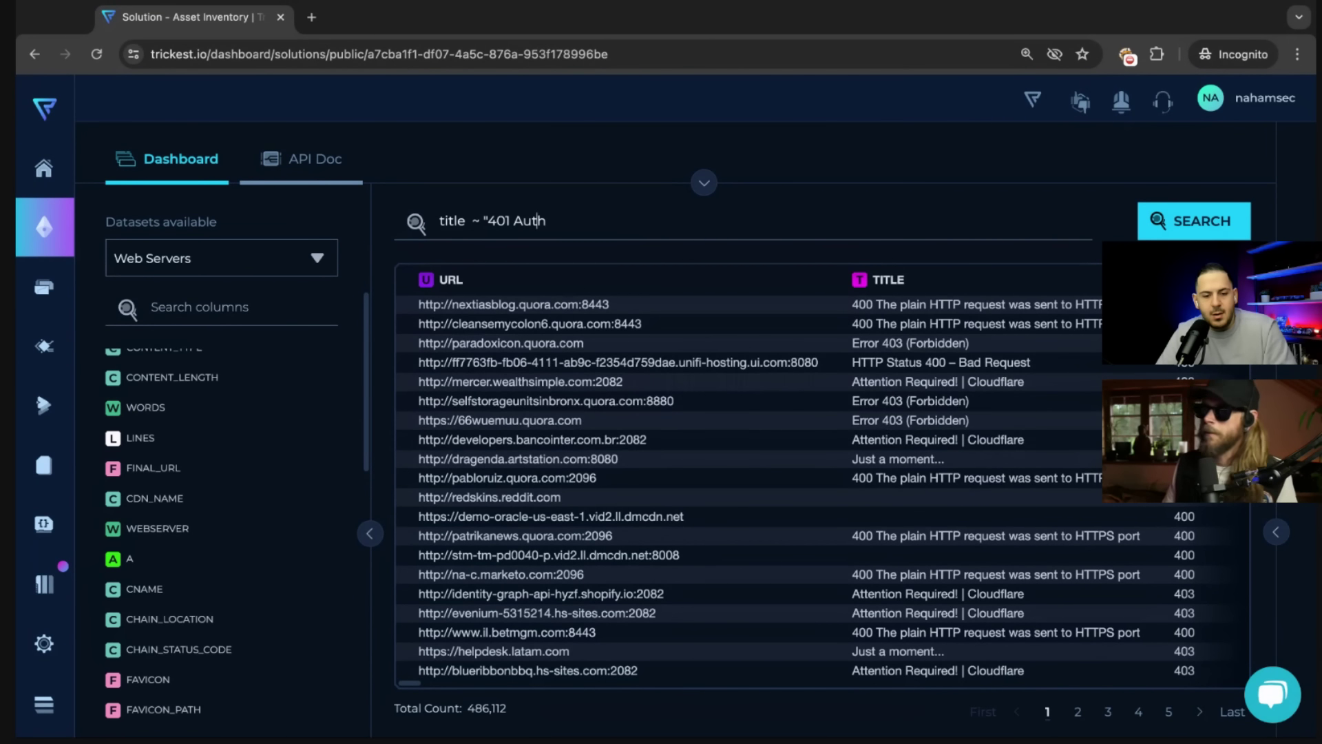
type("\"")
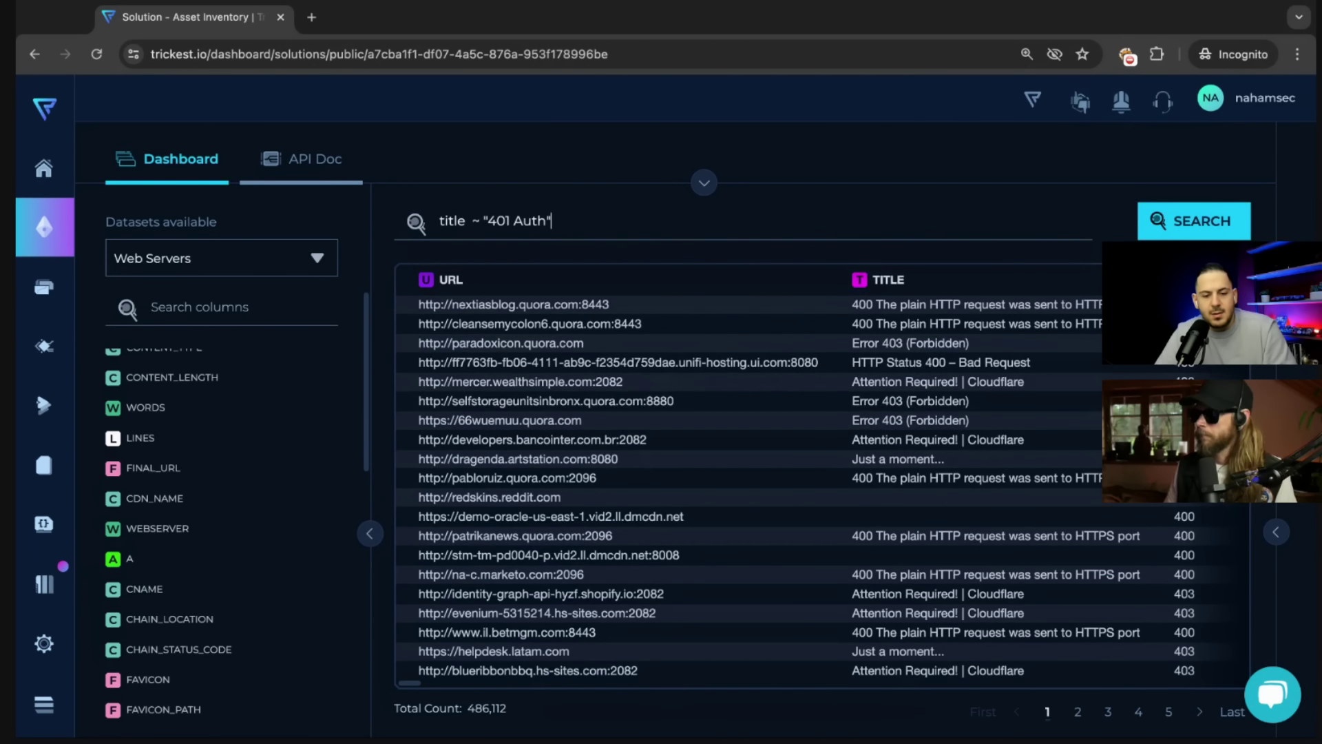
key("Return")
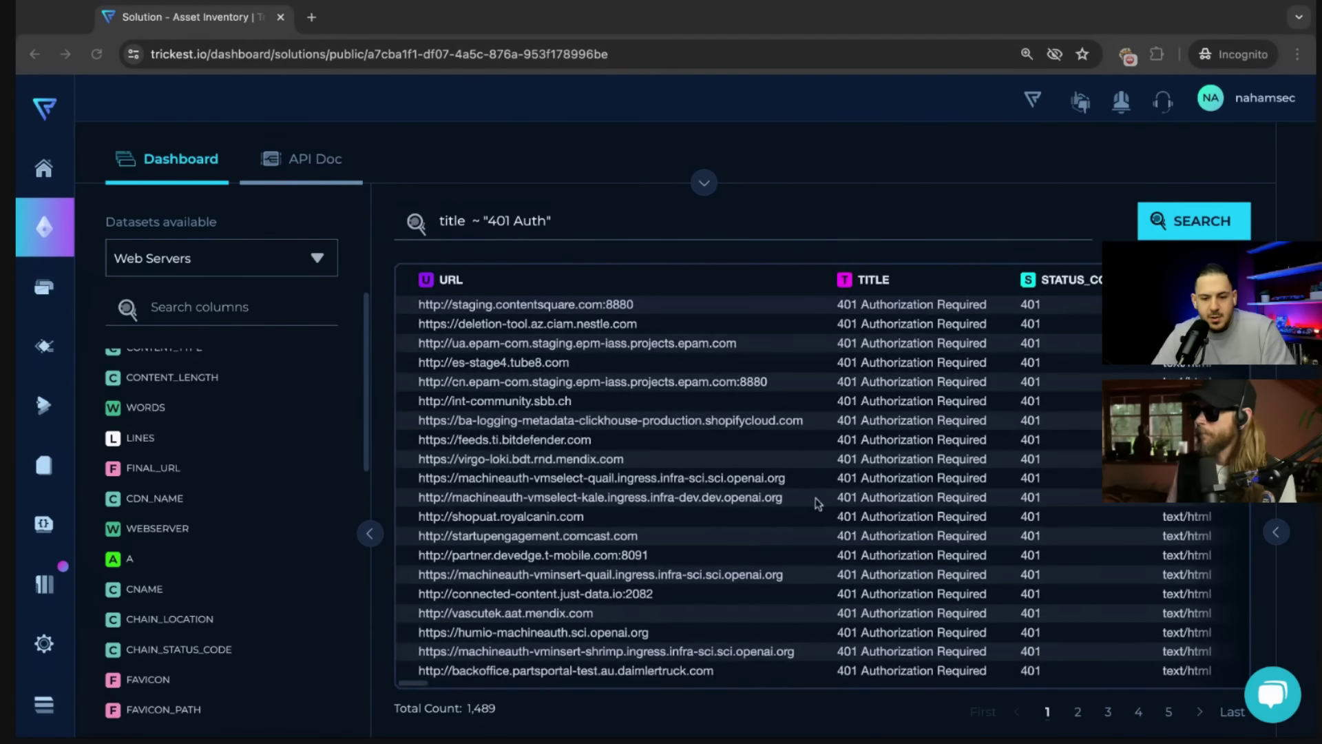
Look through the 401 results and open the backoffice.partsportal-test.au.daimlertruck.com host in a new tab.
scroll(817, 503, "right", 2)
scroll(817, 502, "right", 5)
scroll(817, 503, "left", 5)
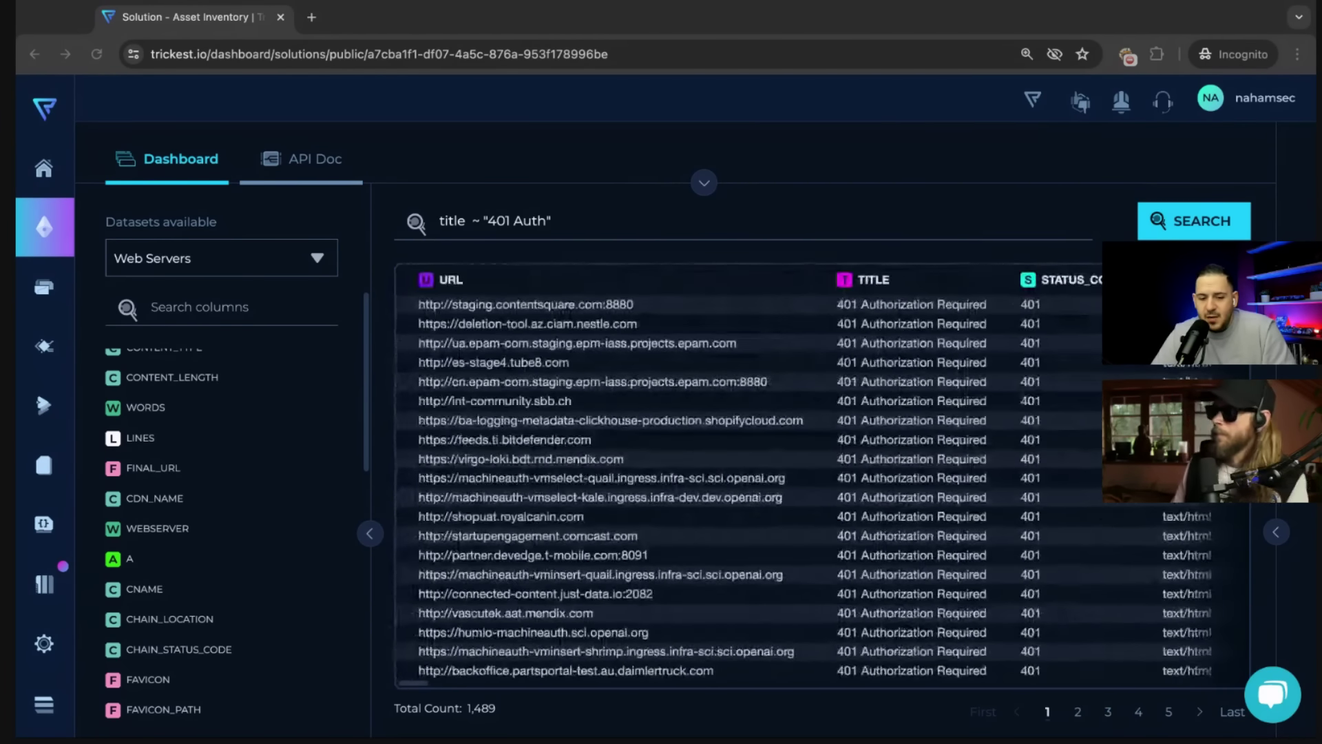
scroll(817, 503, "right", 10)
scroll(1029, 398, "left", 2)
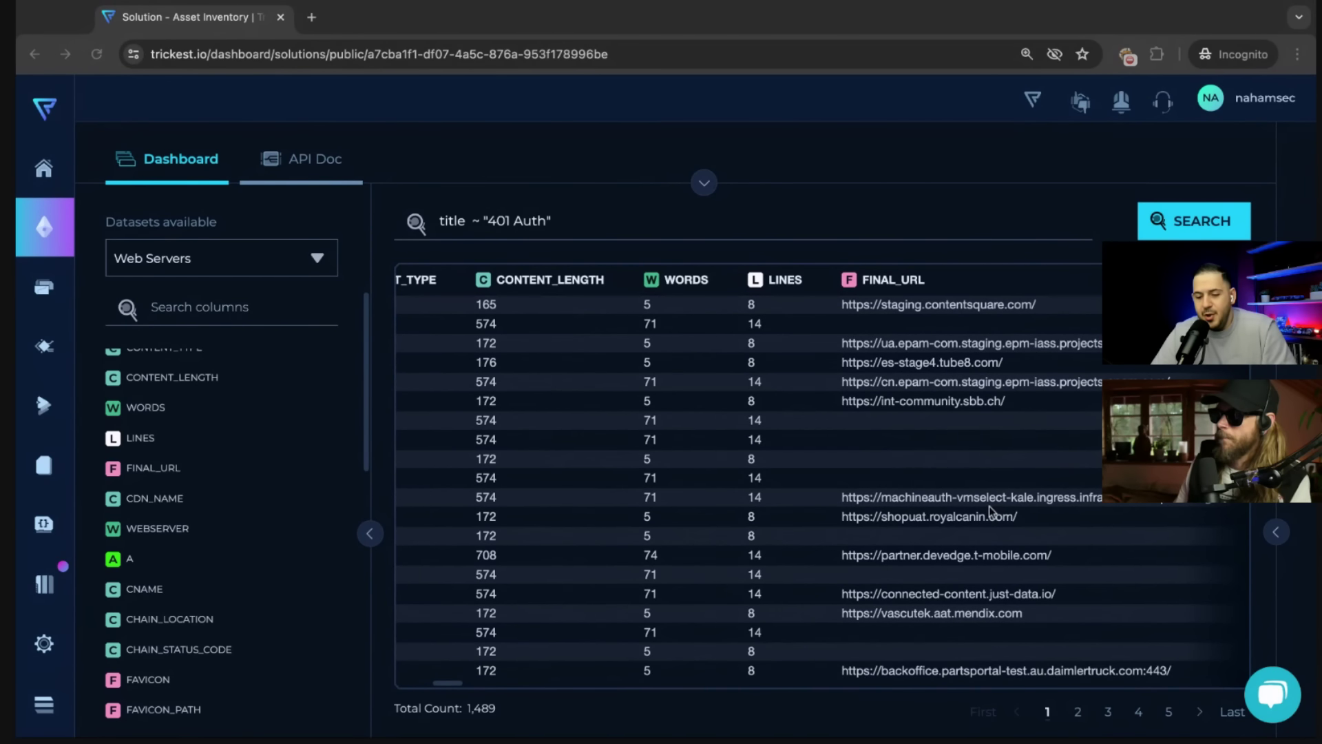
scroll(989, 509, "left", 10)
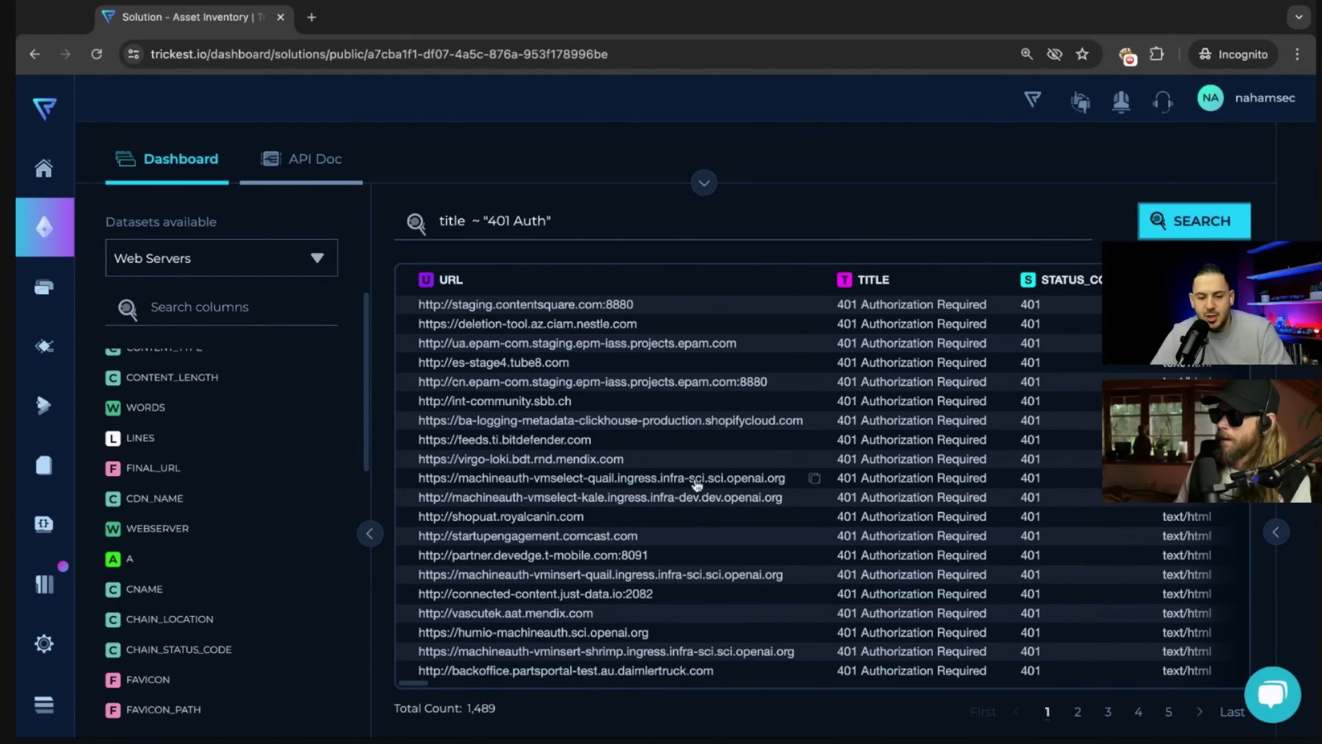
scroll(697, 486, "down", 1)
left_click(814, 456)
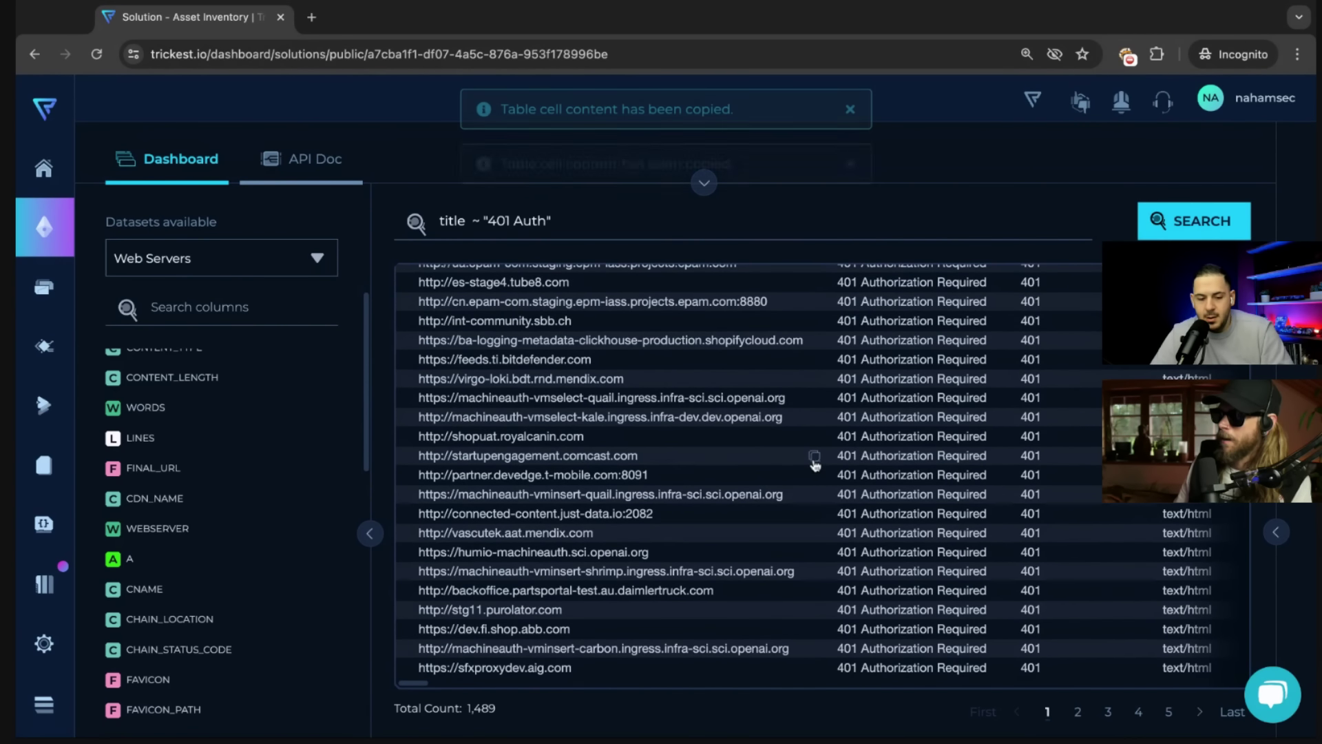
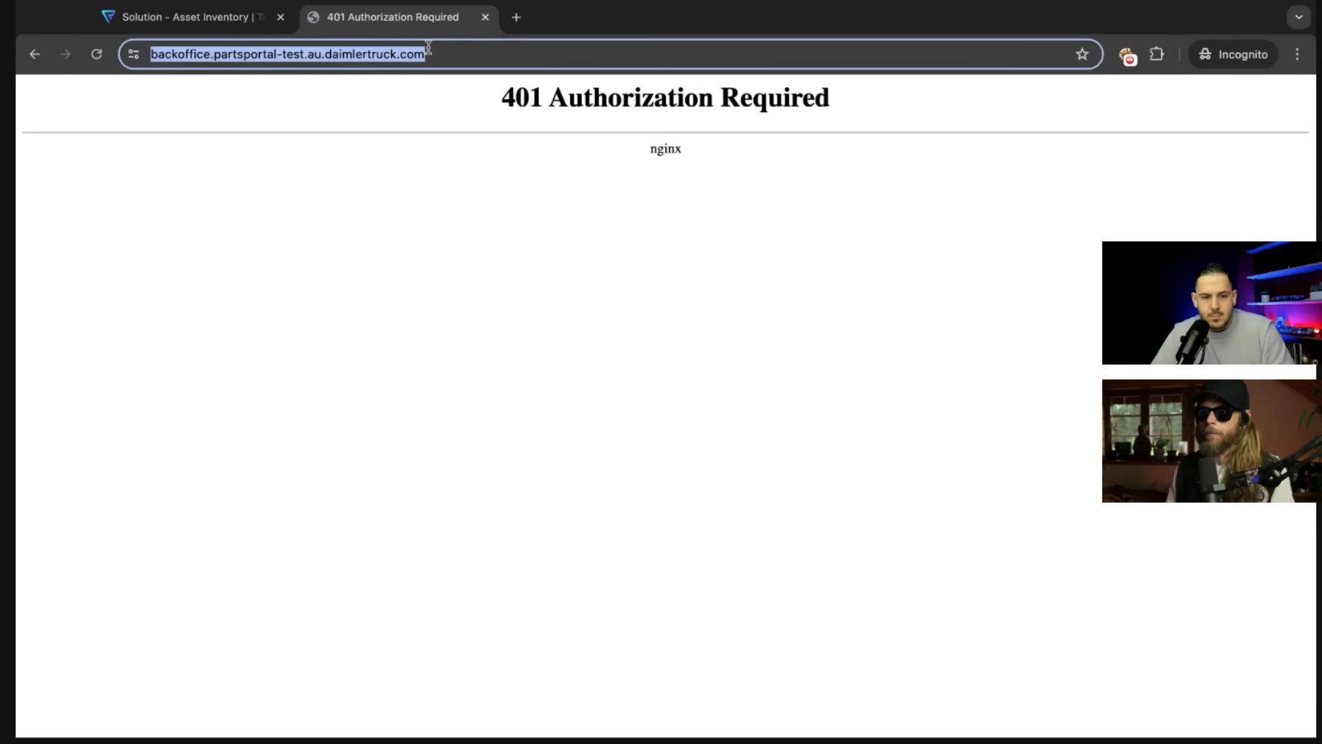
key("Return")
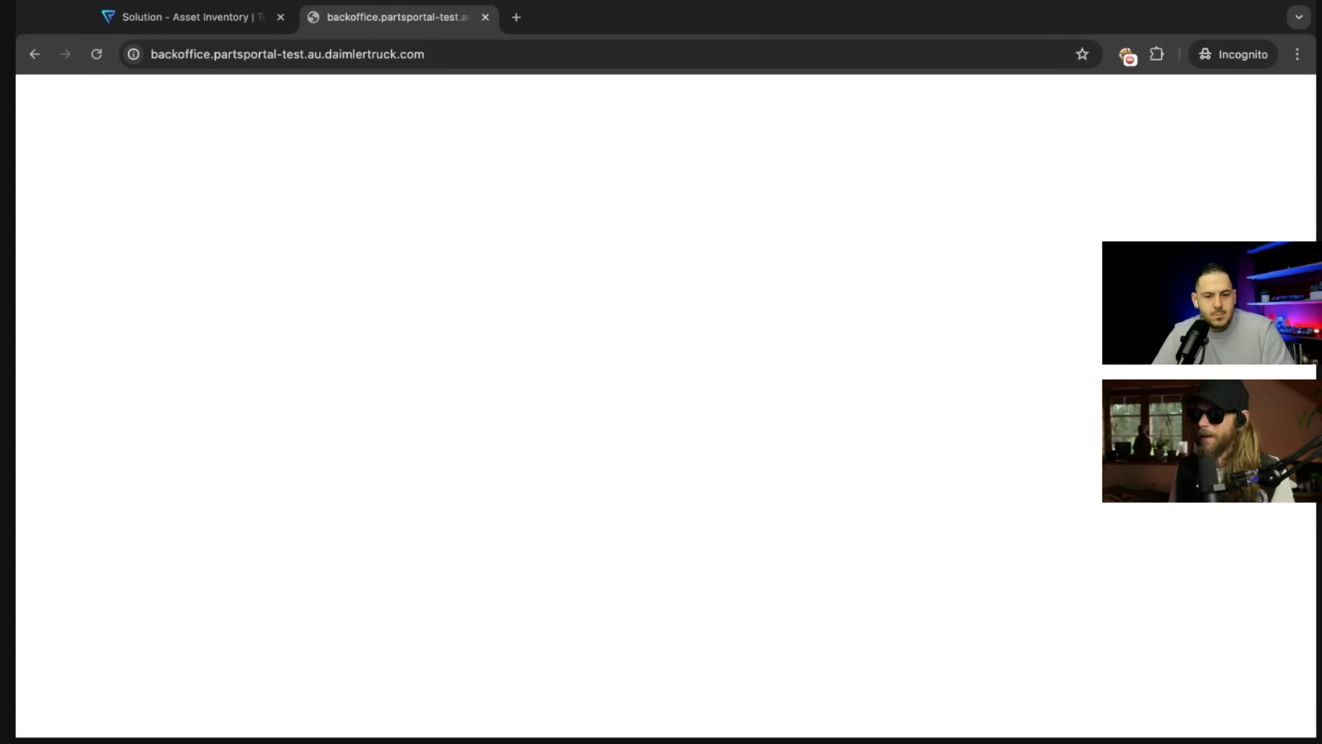
Clear the address, load backoffice.partsportal-test.au.daimlertruck.com again and close its tab.
key("super+l")
key("BackSpace")
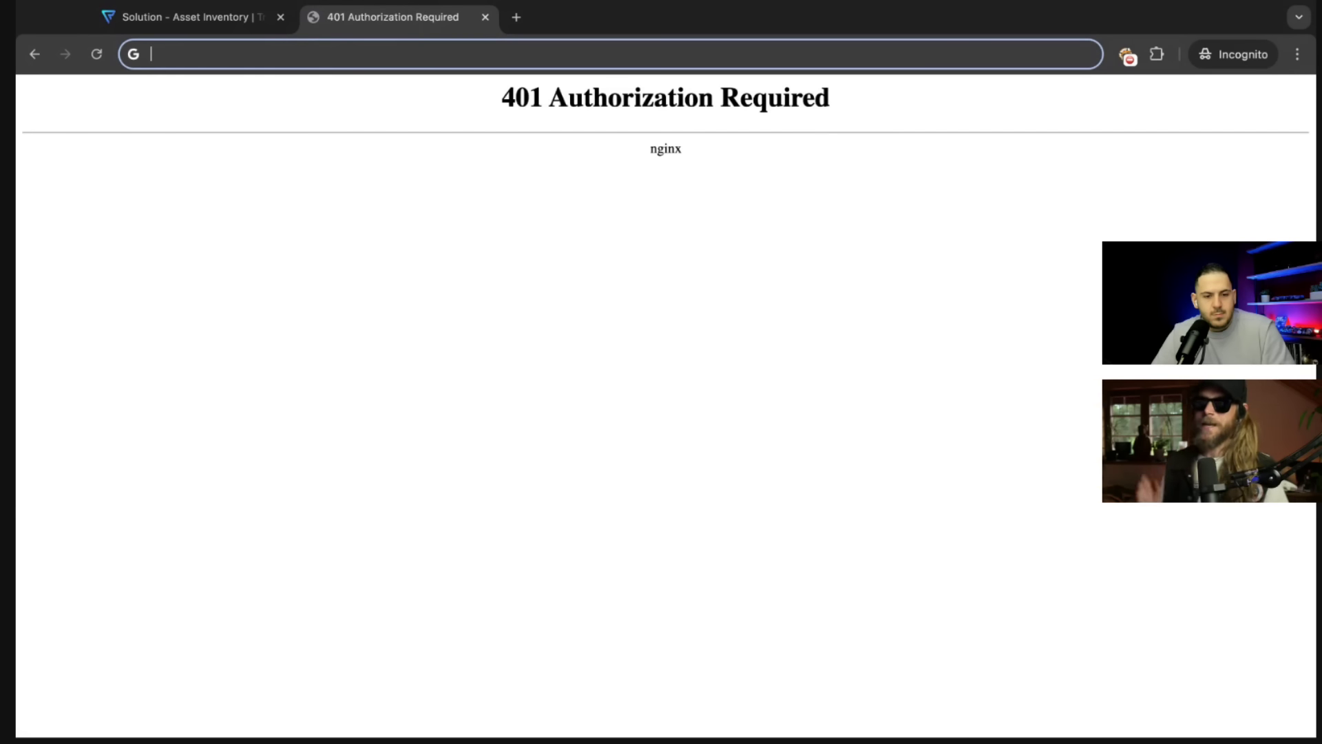
key("super+Tab")
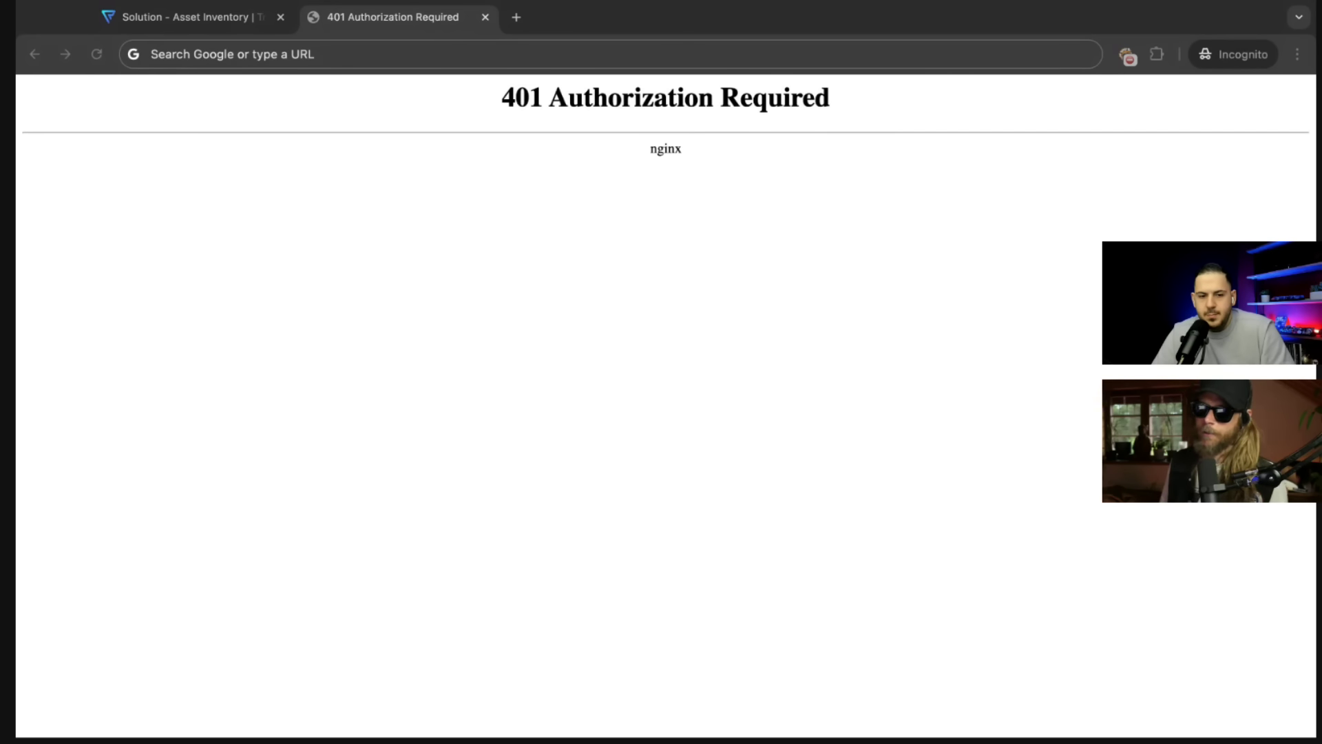
left_click(522, 319)
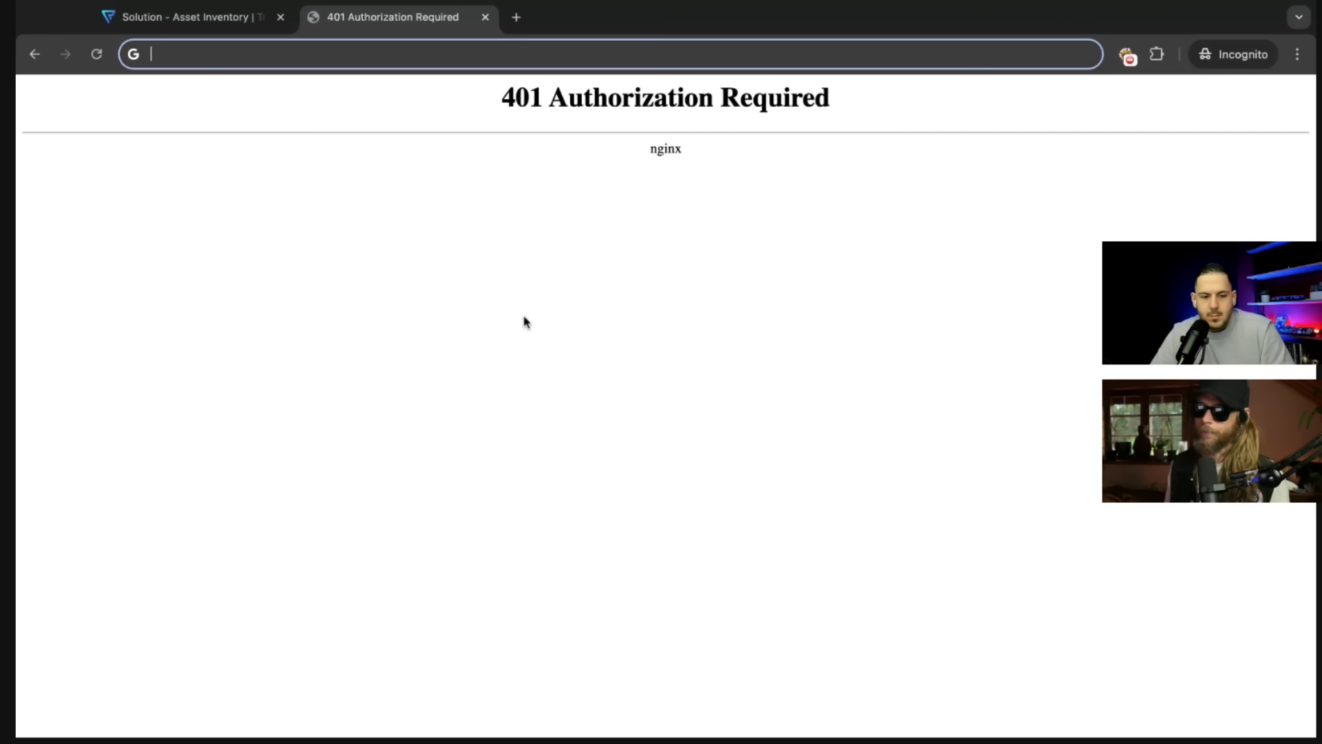
key("super+Tab")
left_click(516, 345)
type("backoffice.partsportal-test.au.daimlertruck.com")
key("Return")
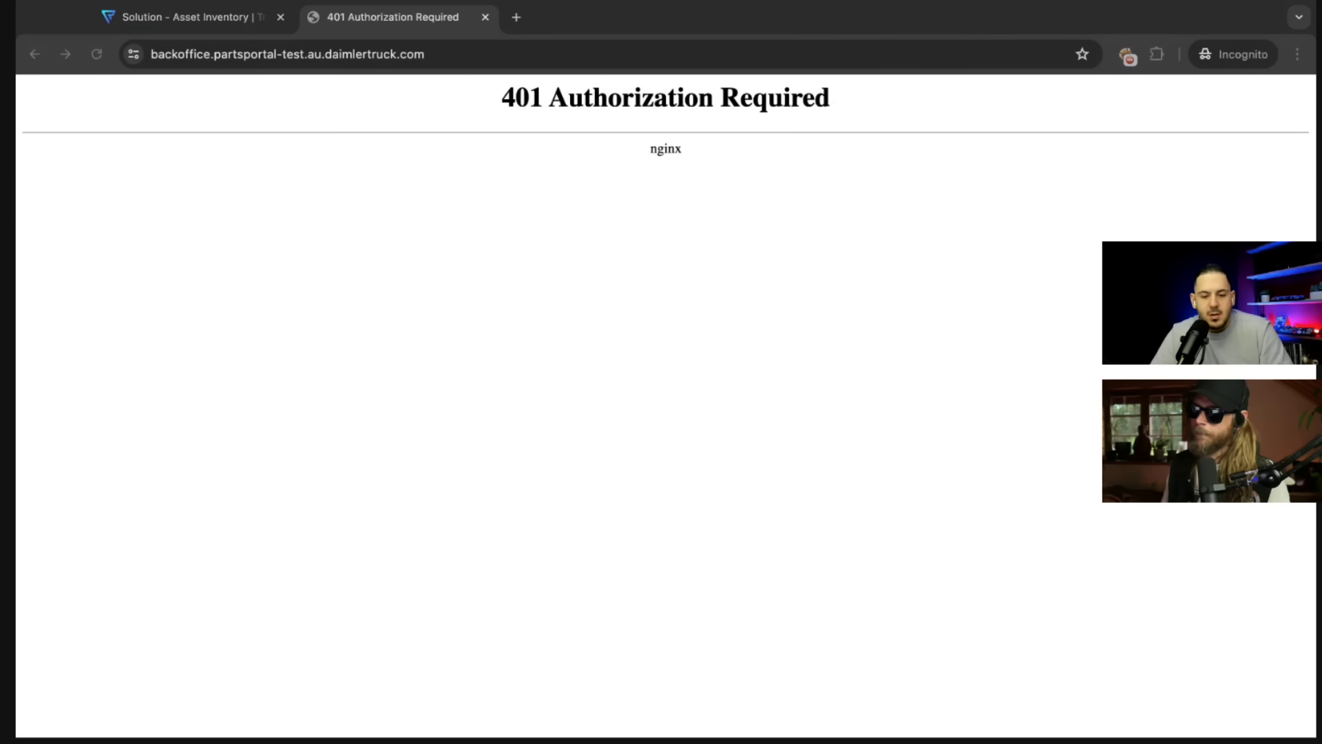
key("ctrl+w")
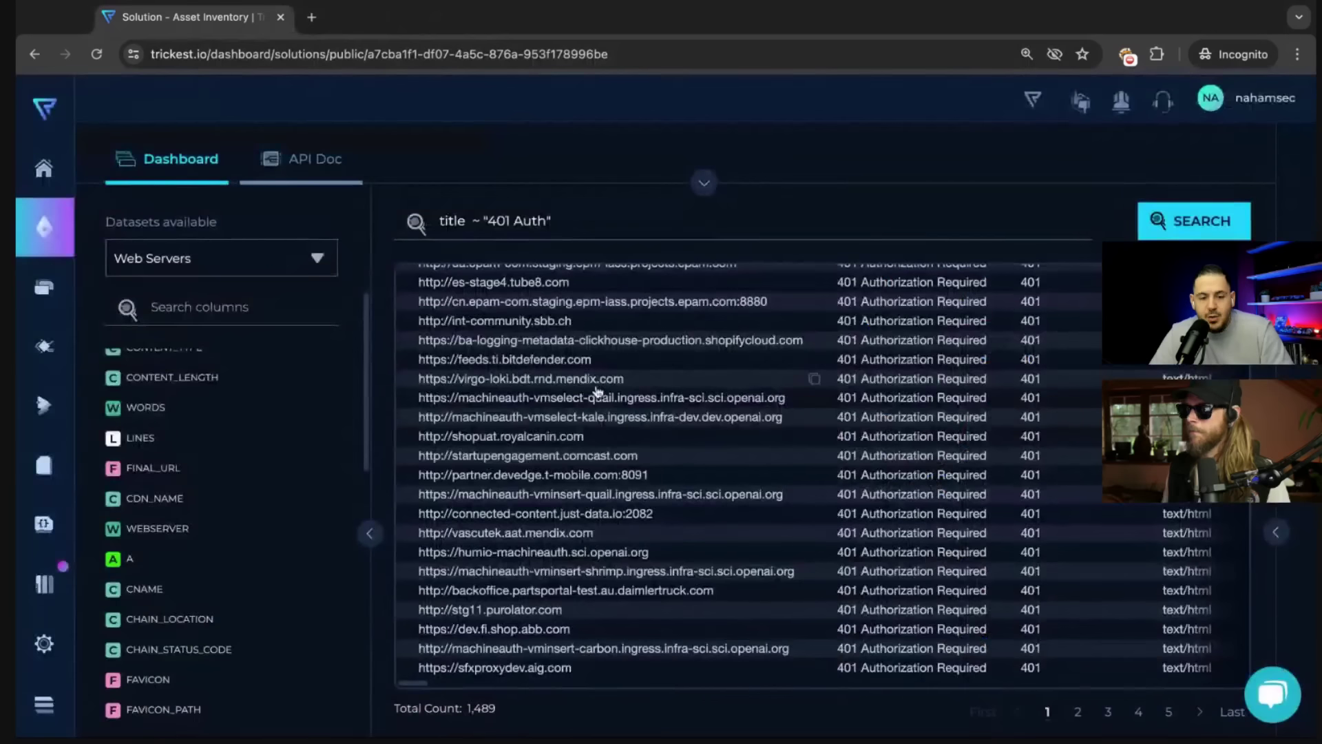
Sort the 401 results by content length in descending order.
scroll(598, 391, "right", 2)
scroll(596, 391, "right", 1)
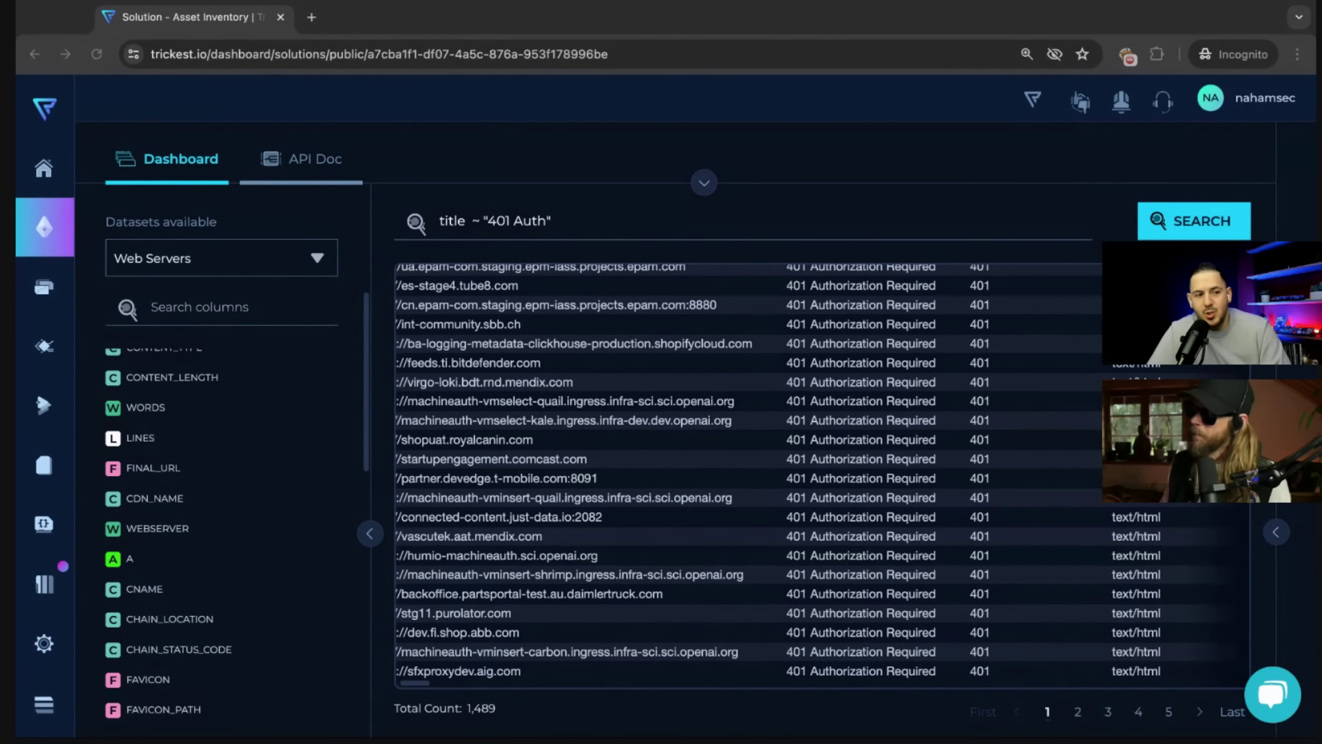
key("super+Tab")
scroll(873, 343, "up", 2)
scroll(873, 342, "right", 5)
left_click(882, 277)
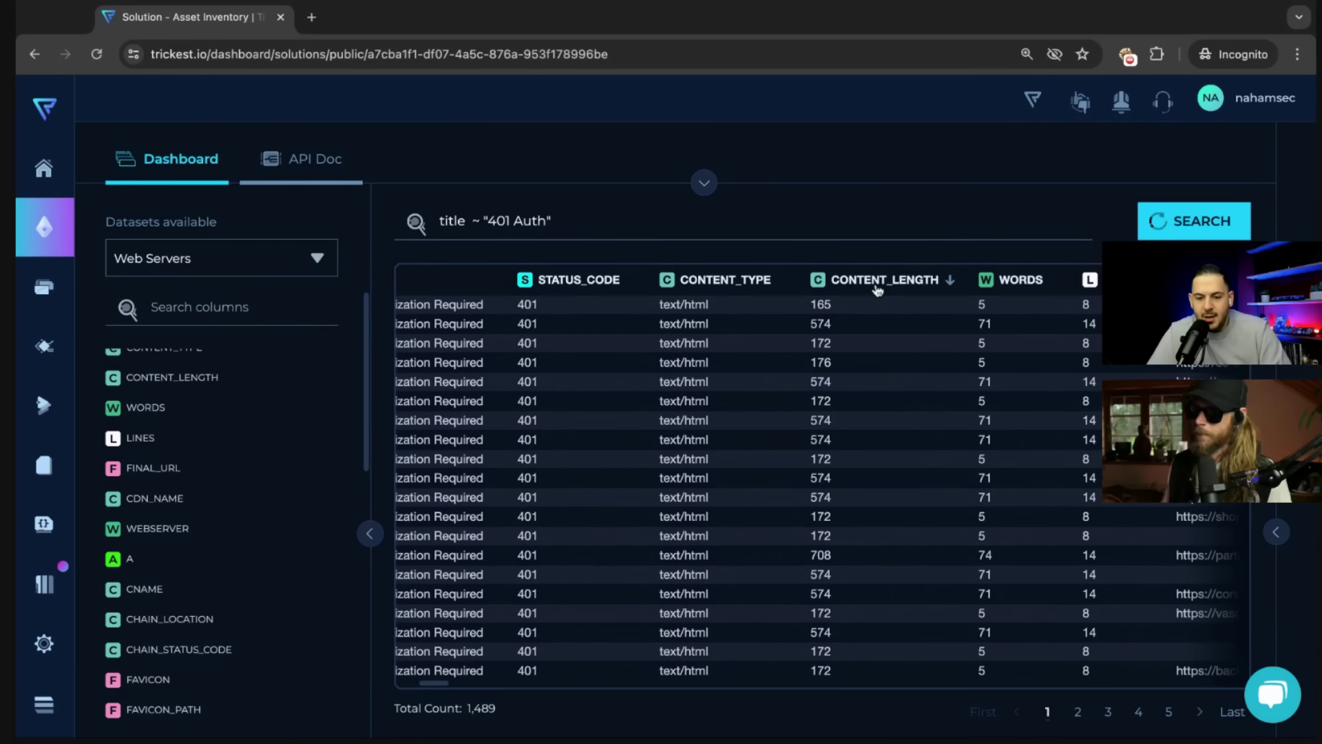
left_click(16, 349)
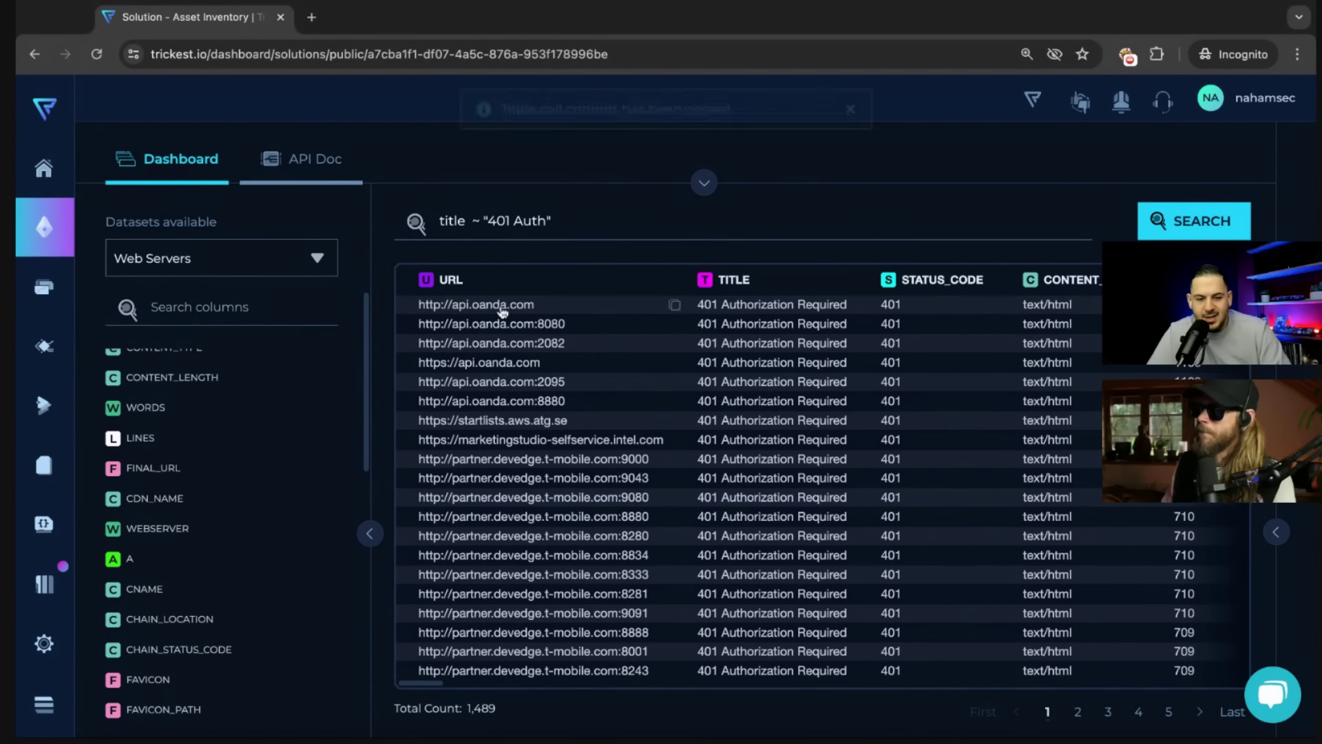
left_click(503, 307)
key("super+w")
scroll(823, 384, "right", 5)
scroll(823, 384, "left", 5)
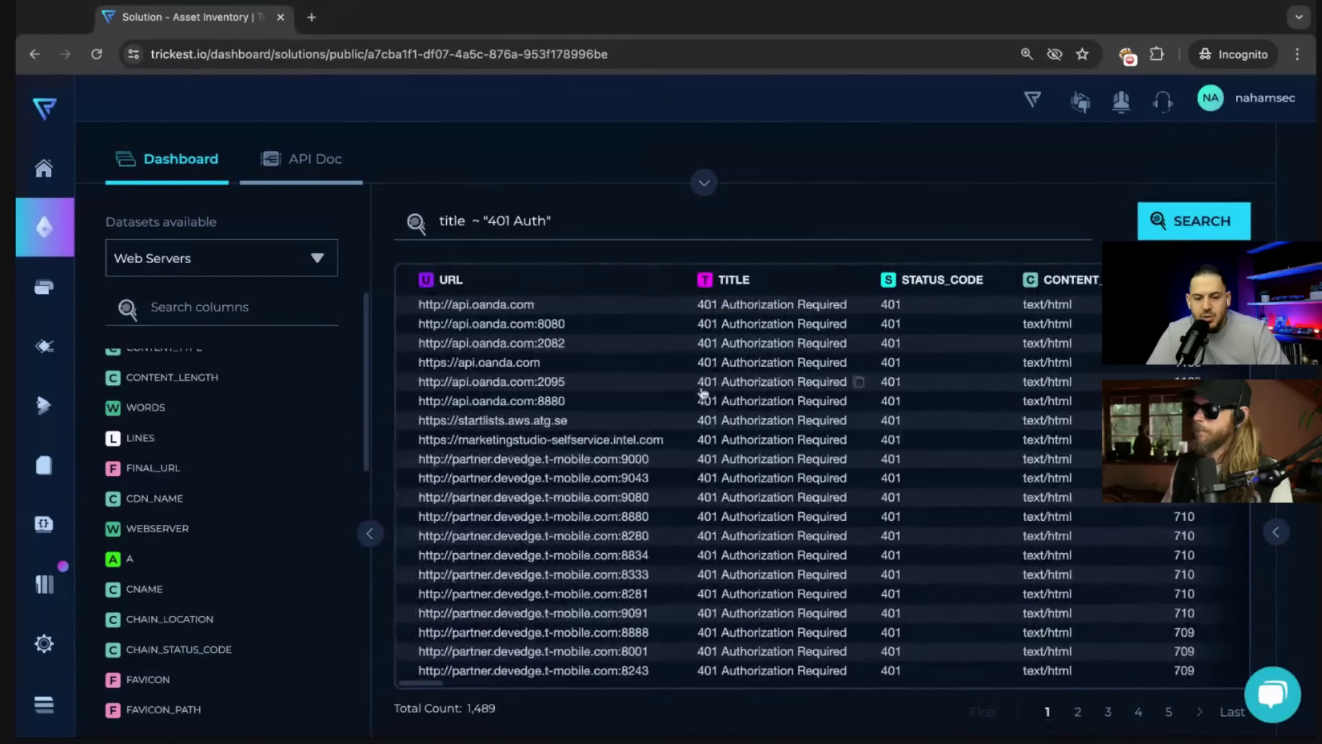
Open marketingstudio-selfservice.intel.com in a new tab, compare it with its inventory row, reload it and close the tab.
left_click(659, 447)
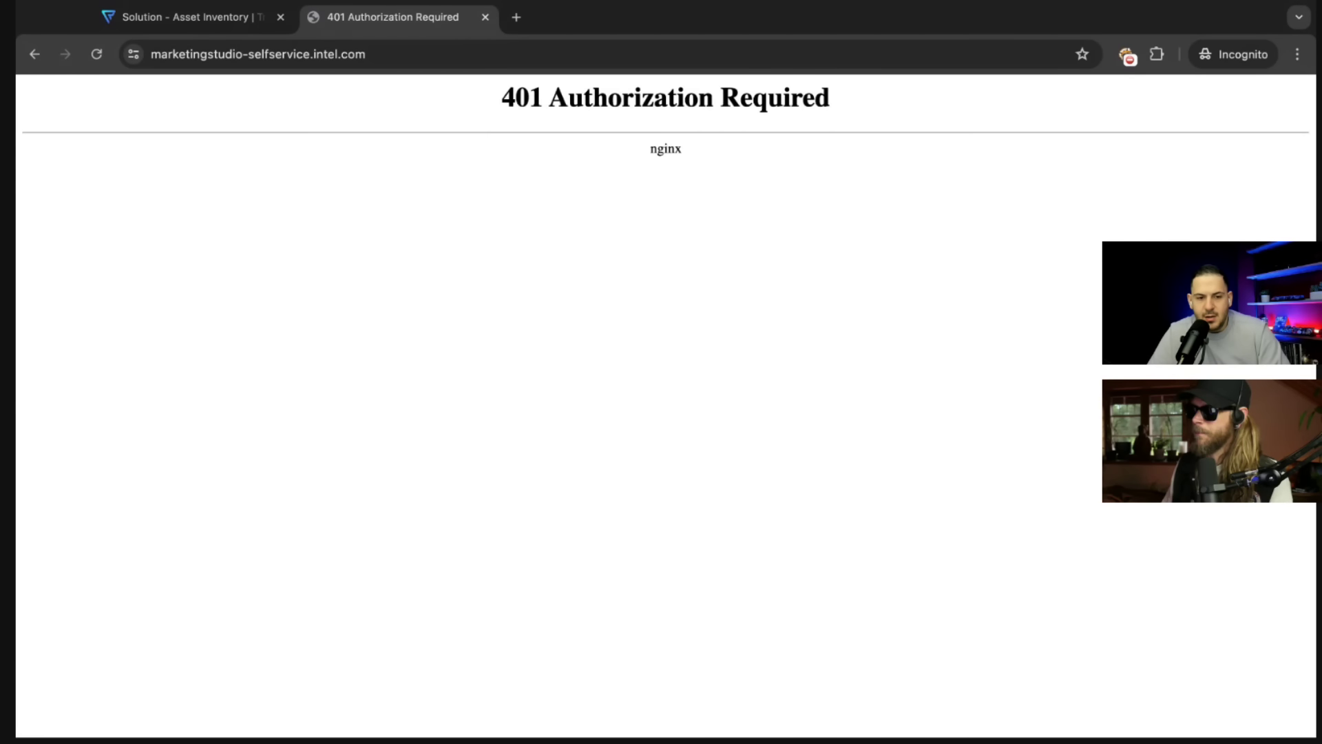
key("ctrl+shift+Tab")
scroll(959, 435, "right", 5)
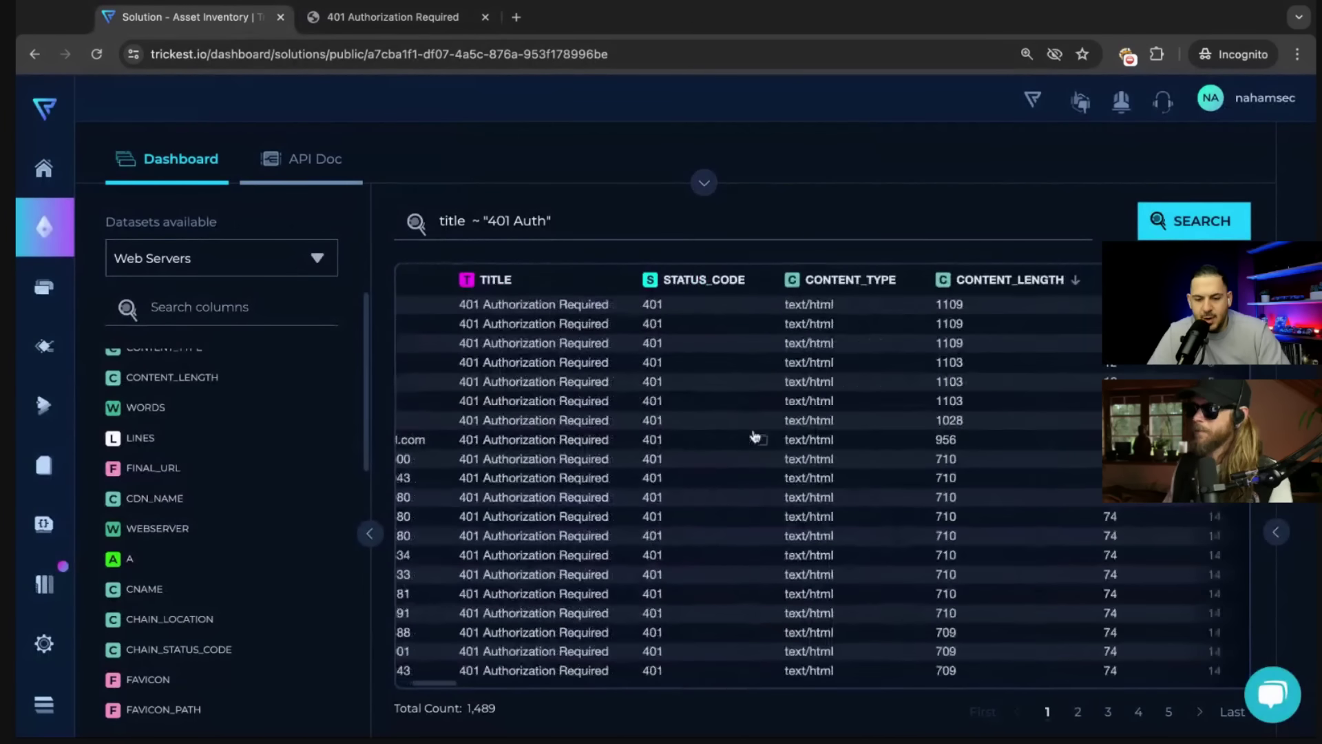
scroll(959, 436, "left", 5)
key("ctrl+Tab")
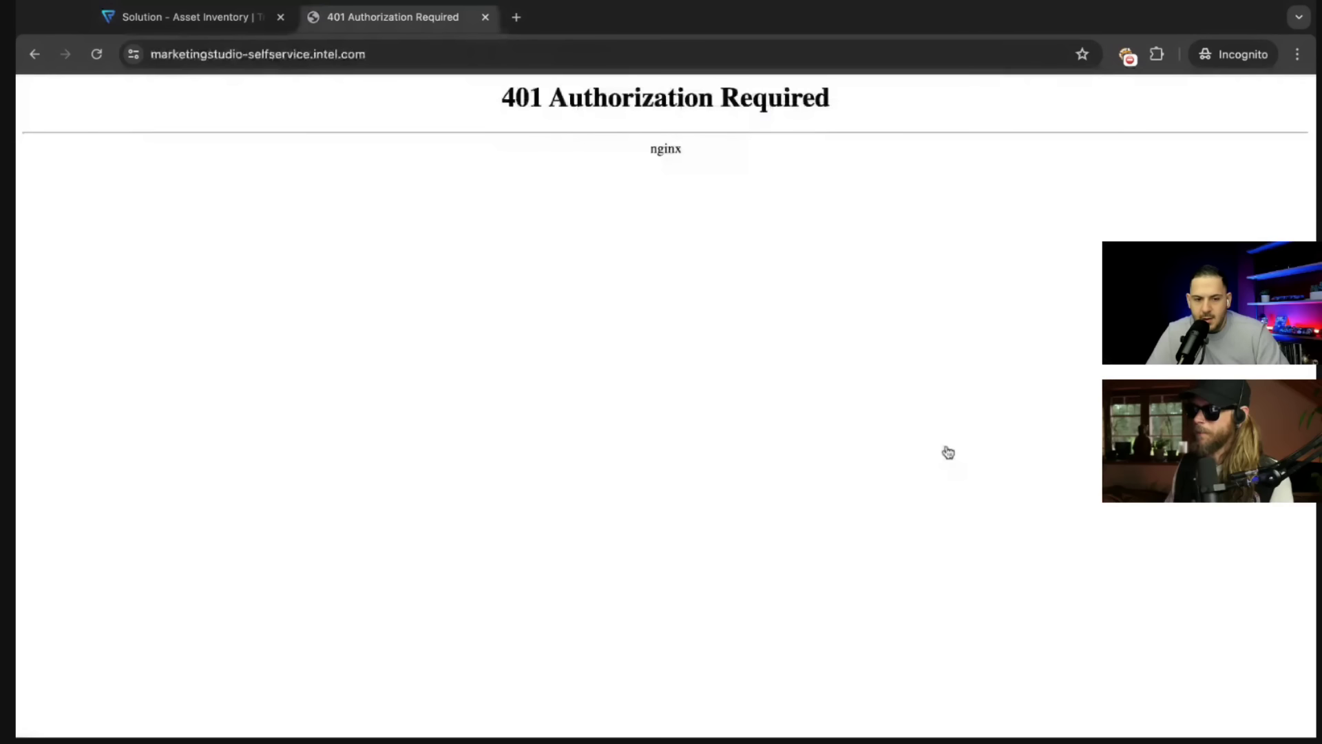
key("ctrl+r")
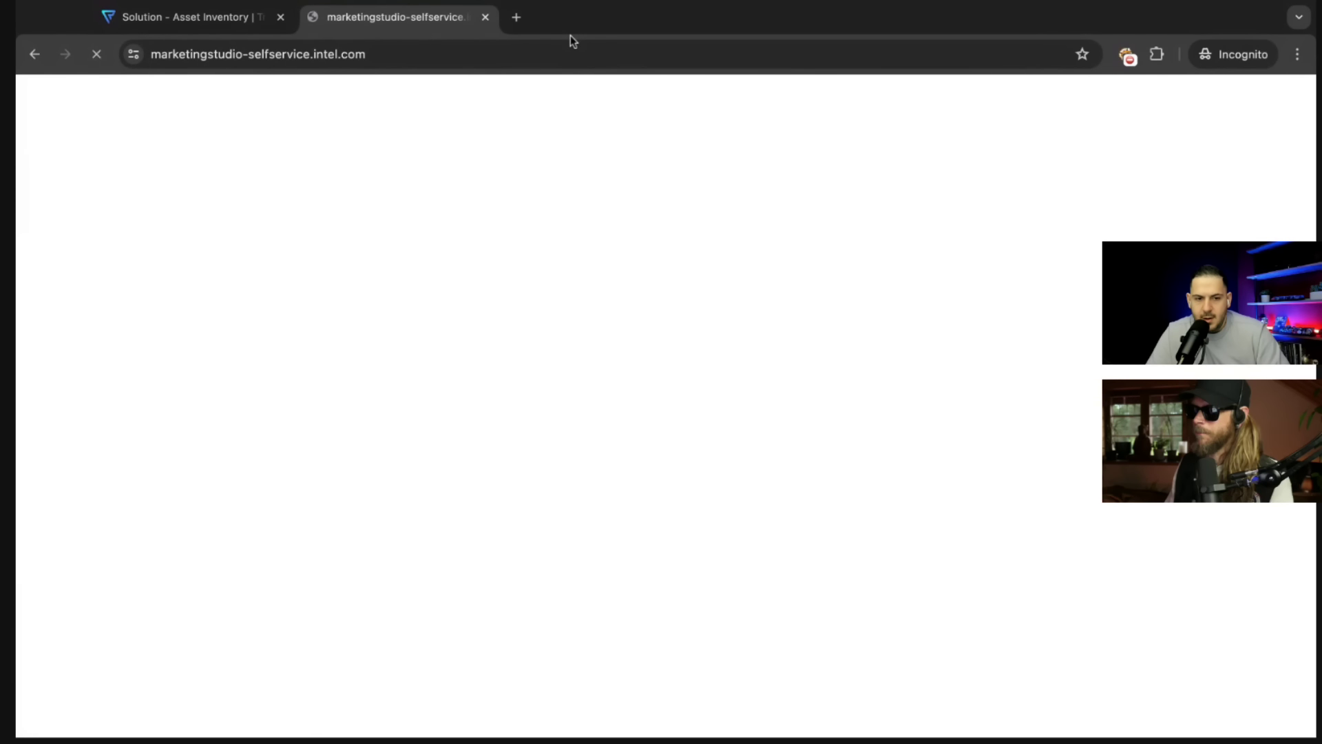
left_click(576, 50)
key("ctrl+w")
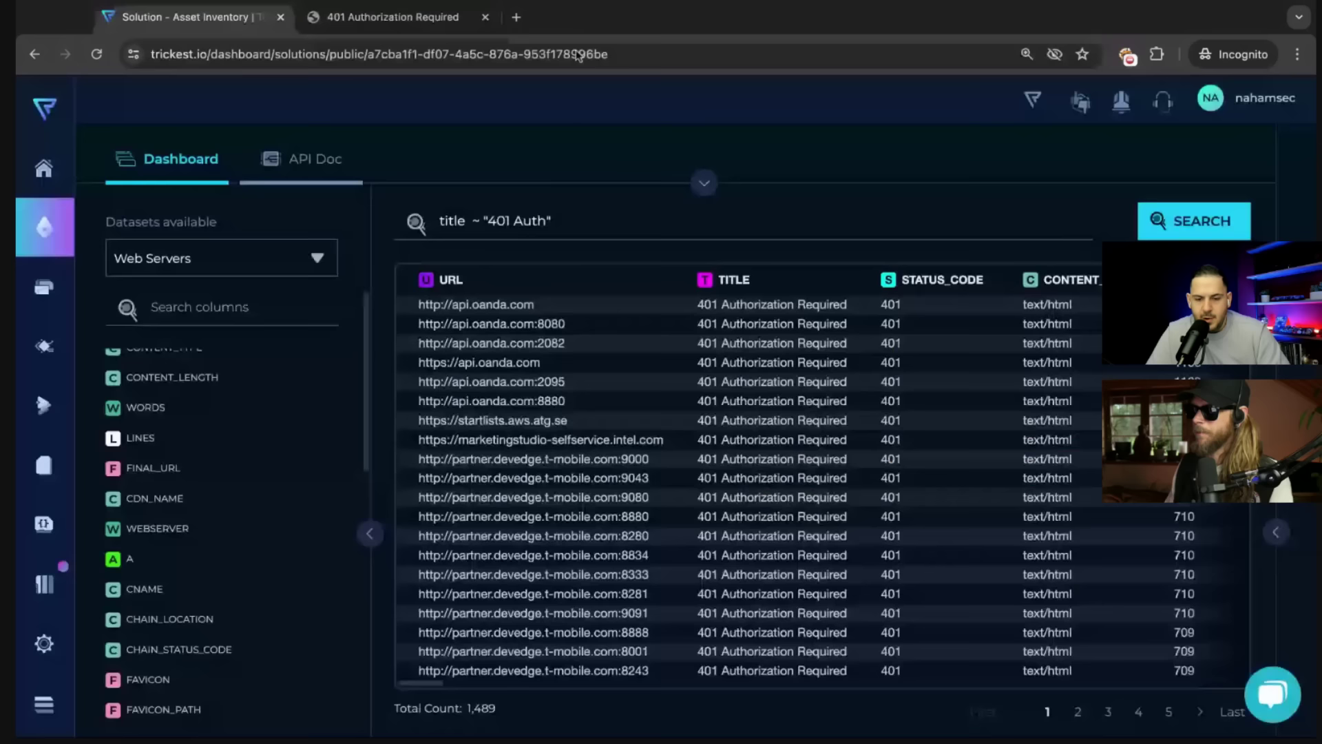
Go to page 2 of the 401 results and open a new browser tab.
scroll(831, 549, "down", 2)
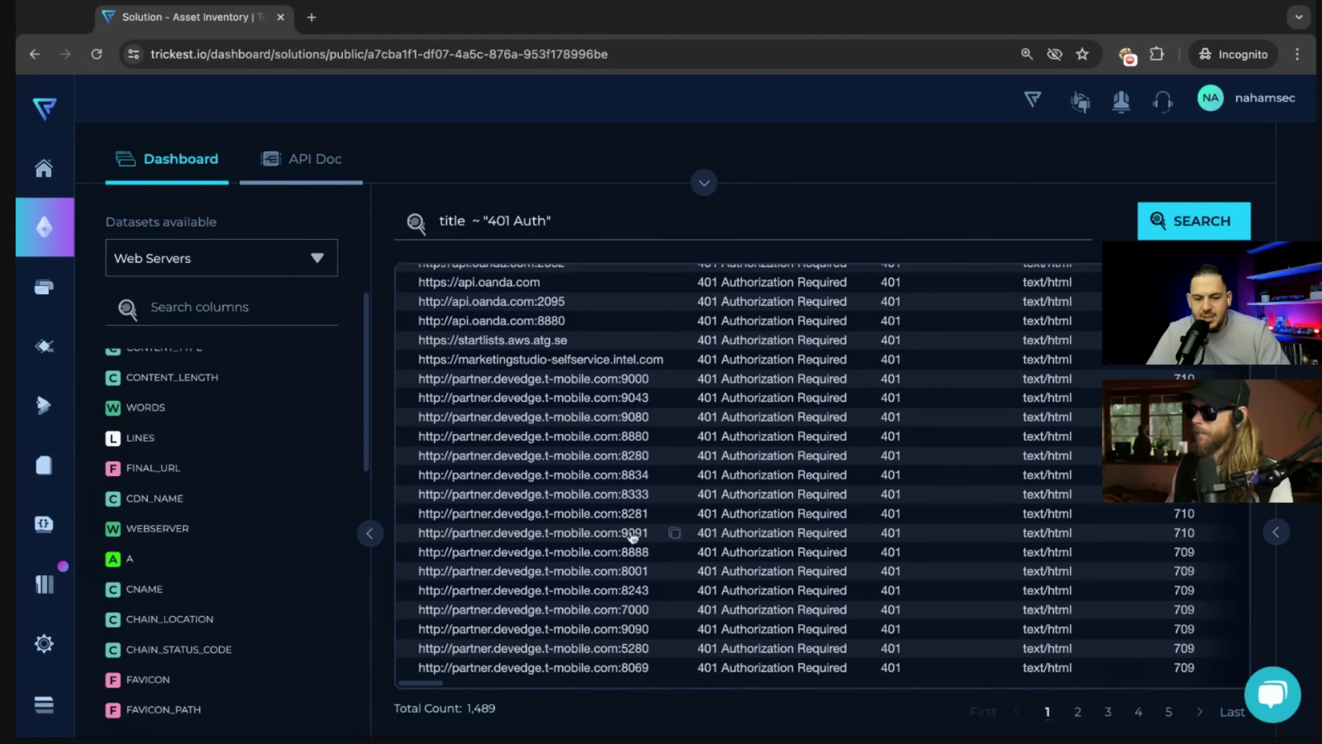
left_click(1077, 710)
key("super+t")
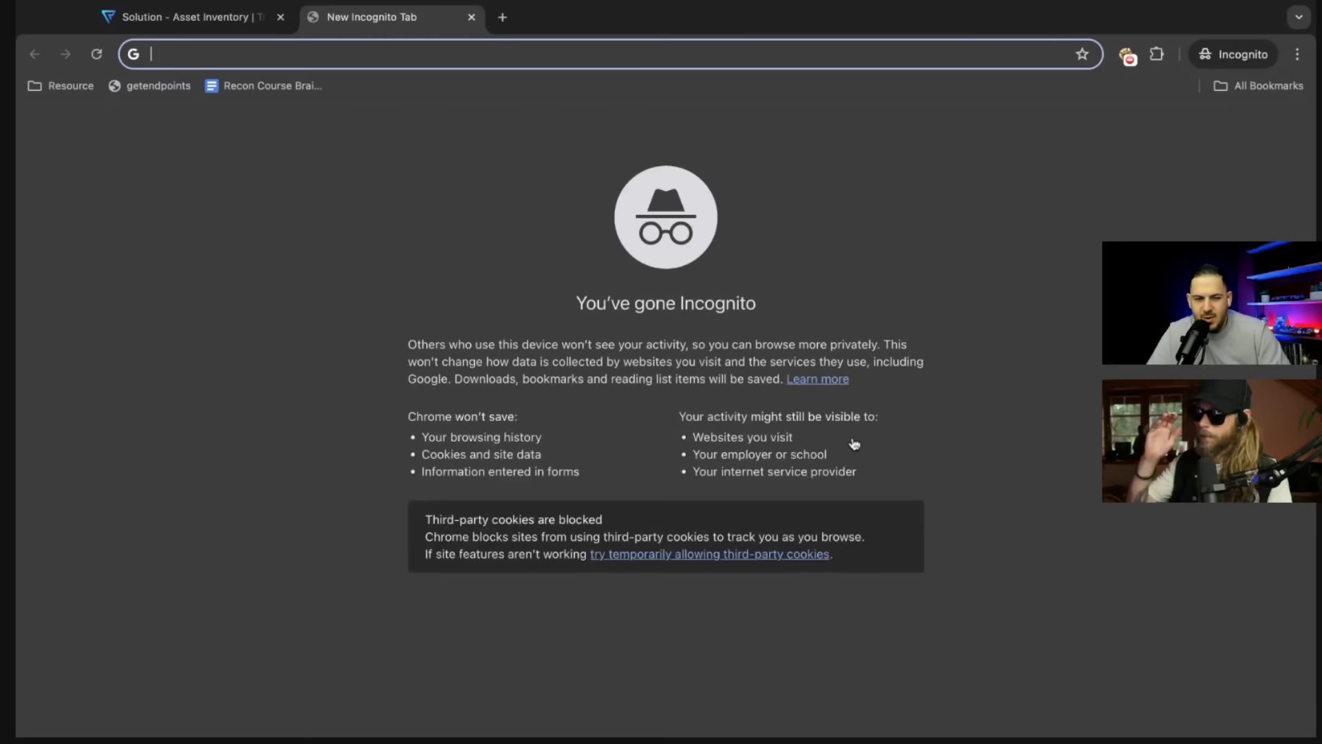
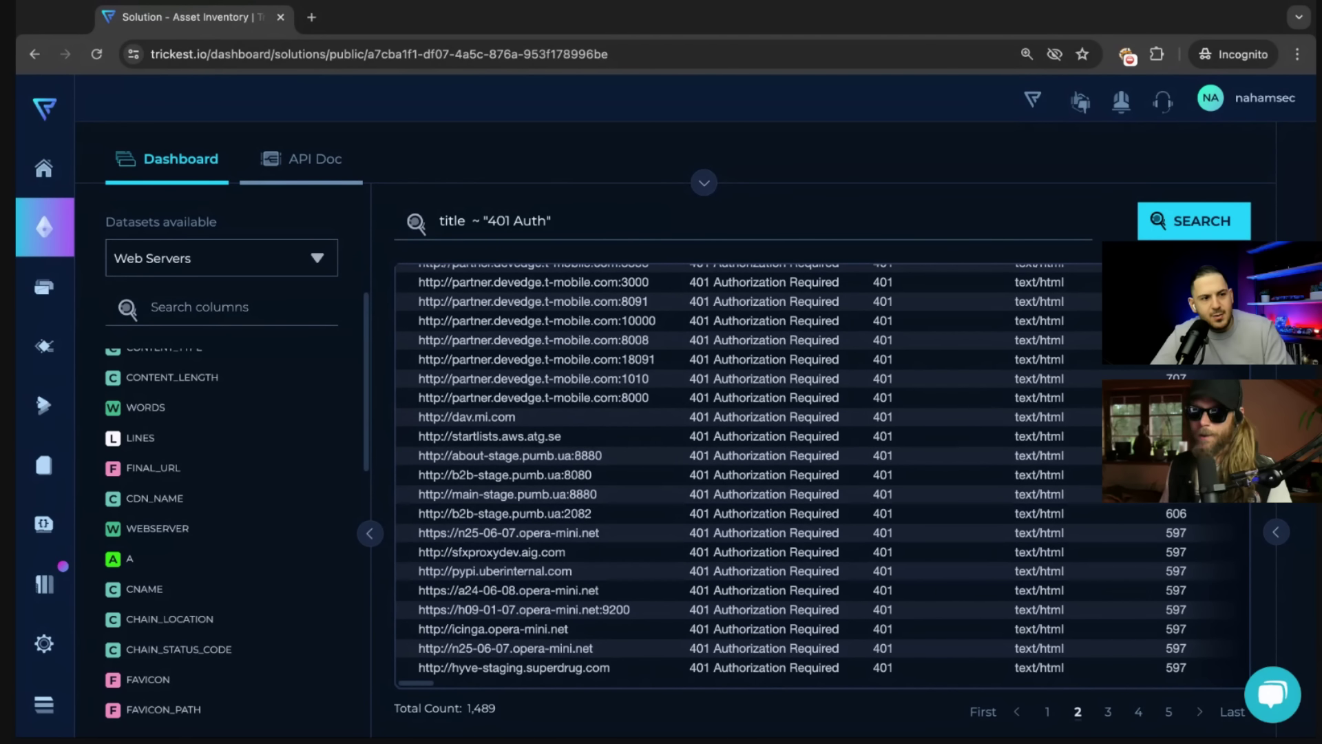
Replace the whole query with url ~ "upload" and search the web servers.
left_click(556, 220)
key("ctrl+a")
key("BackSpace")
type("url ~ upl")
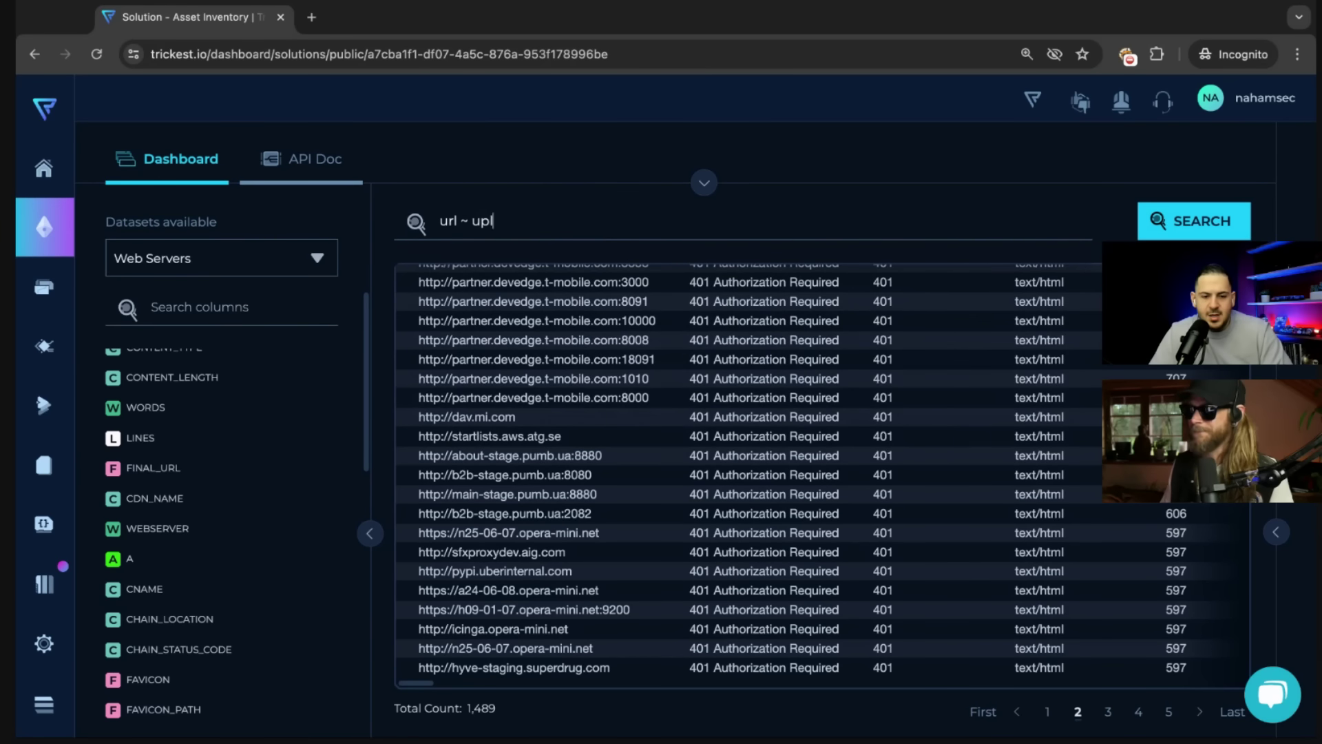
type("oad\"\"")
key("Return")
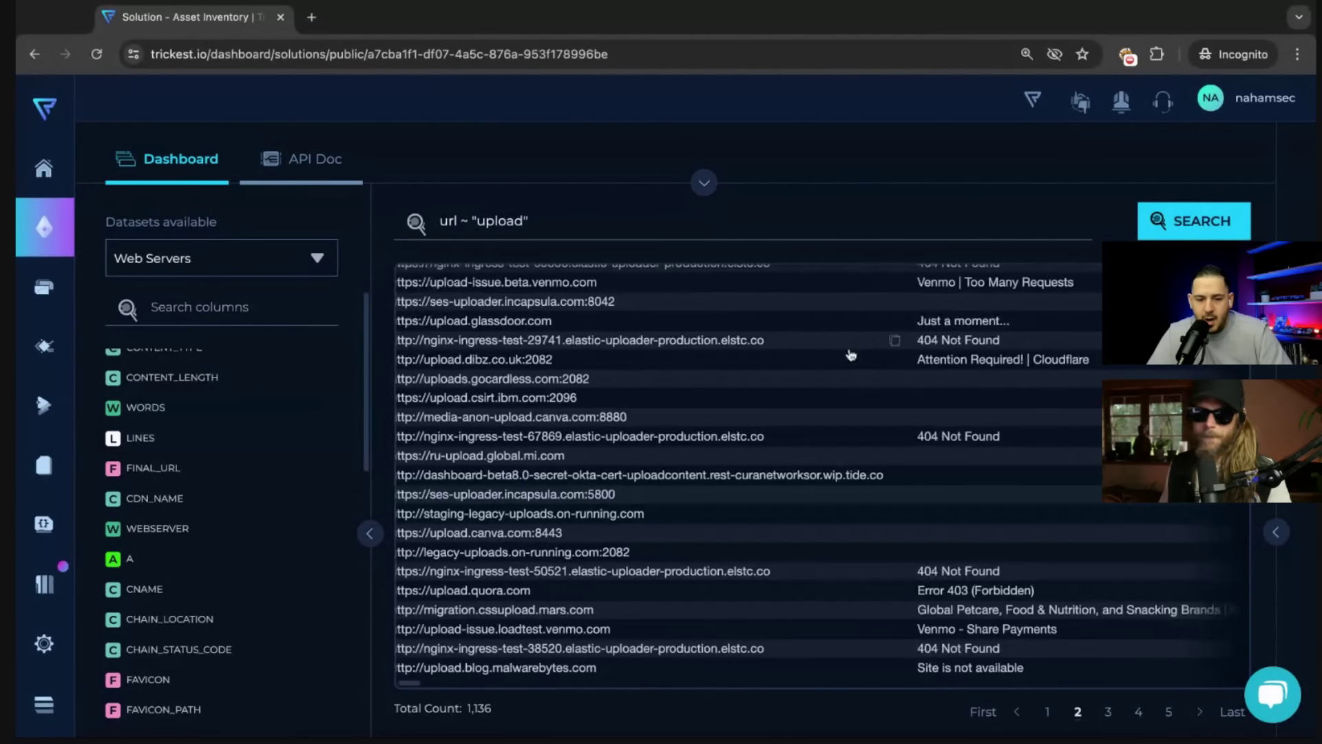
Sort the upload URL results by content length in descending order.
scroll(852, 355, "up", 2)
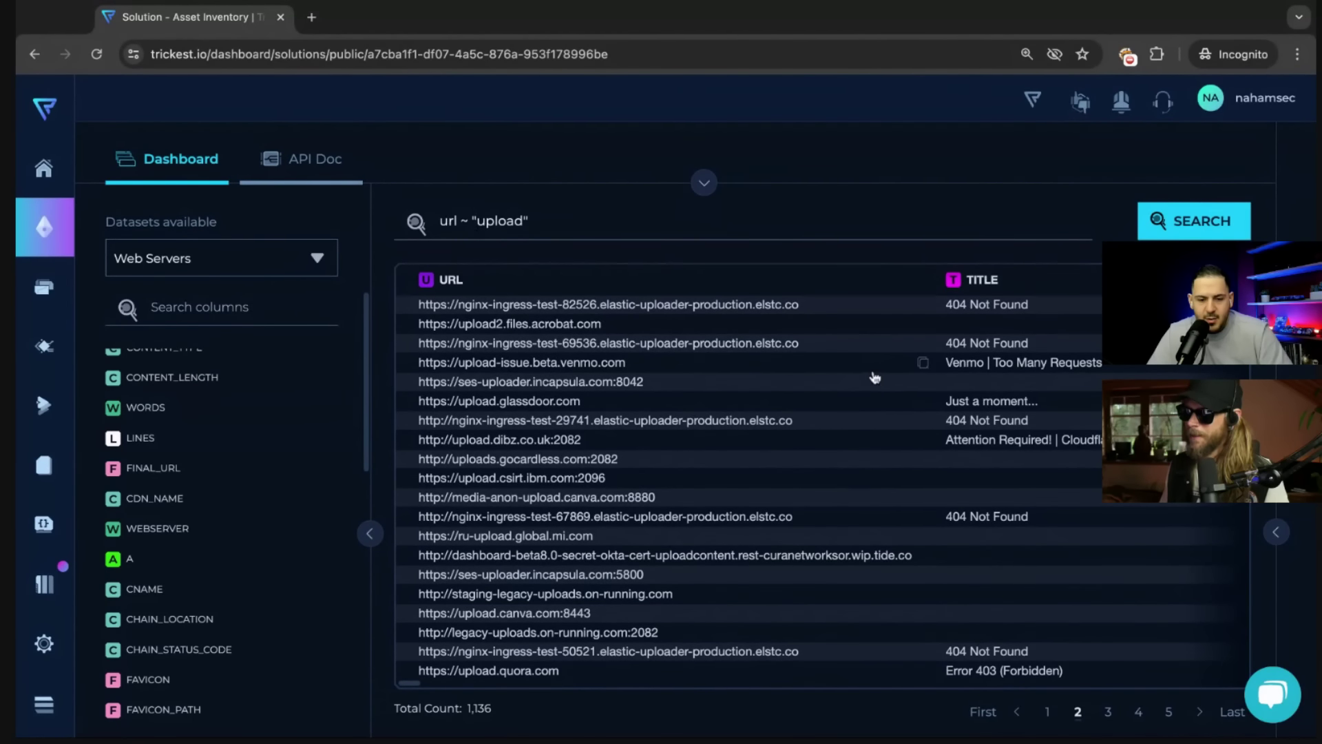
scroll(895, 402, "right", 5)
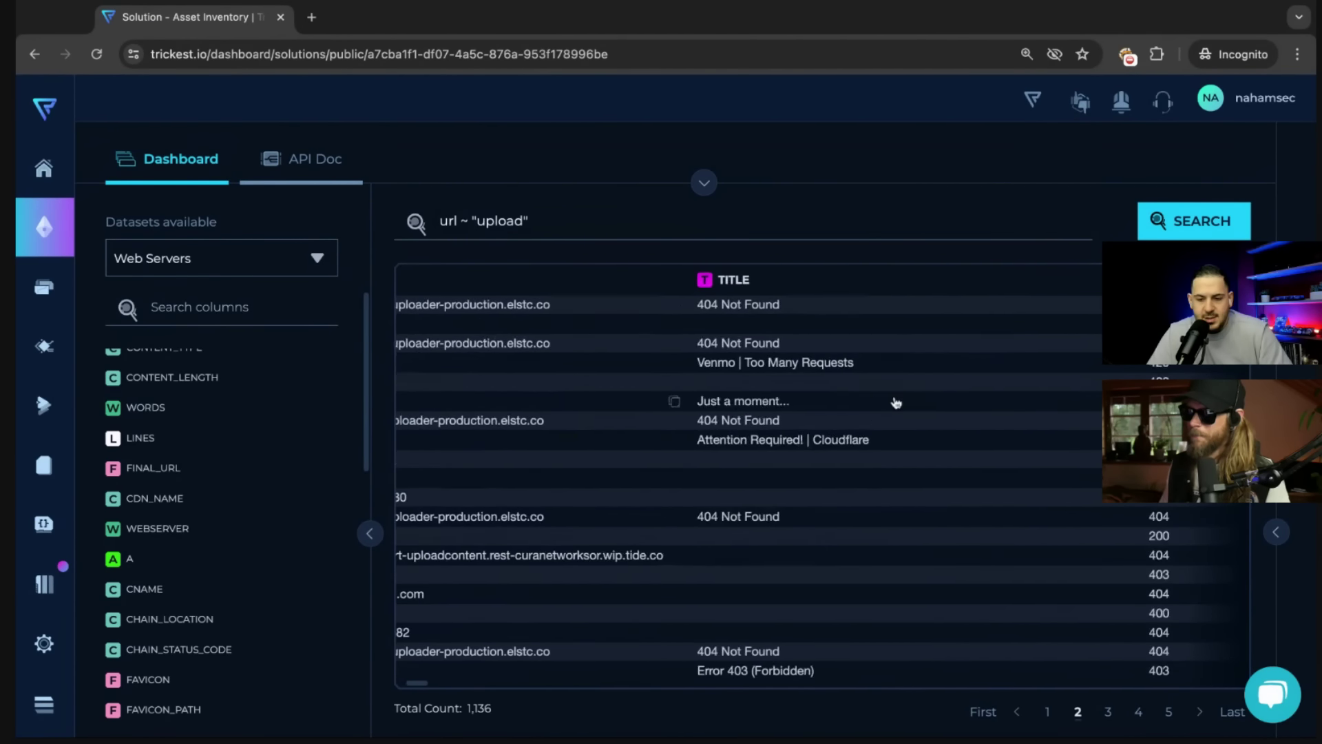
scroll(783, 386, "left", 3)
scroll(783, 387, "right", 8)
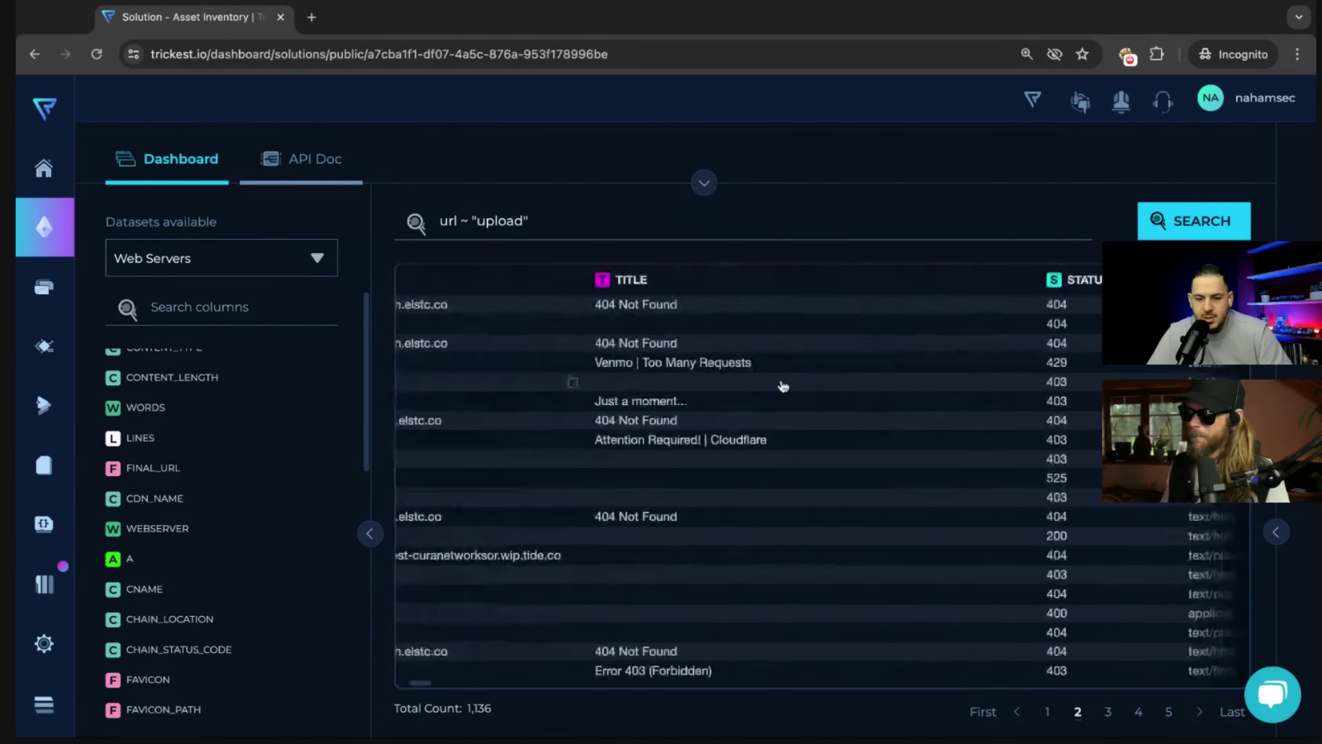
left_click(921, 279)
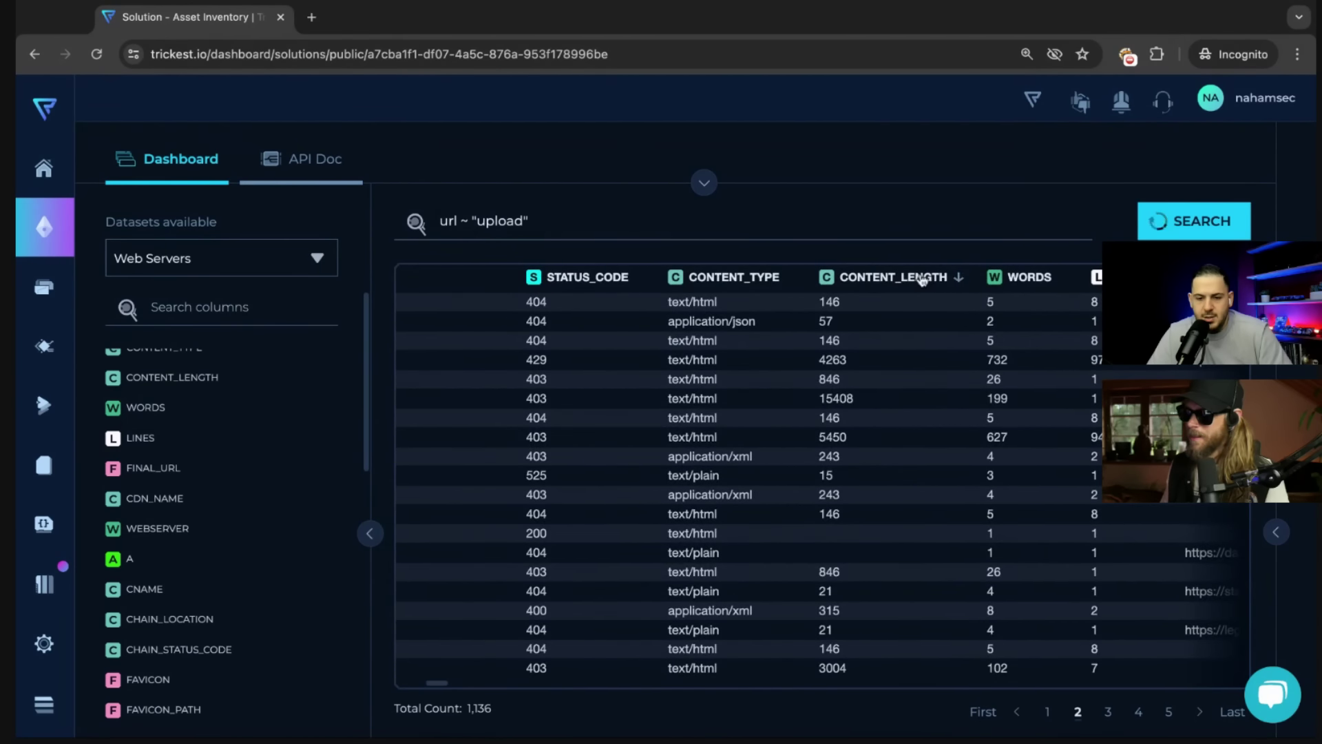
Copy the nginx-ingress-test-29741.elastic-uploader-production.elstc.co URL, open it in a new tab and close that tab.
scroll(787, 409, "left", 5)
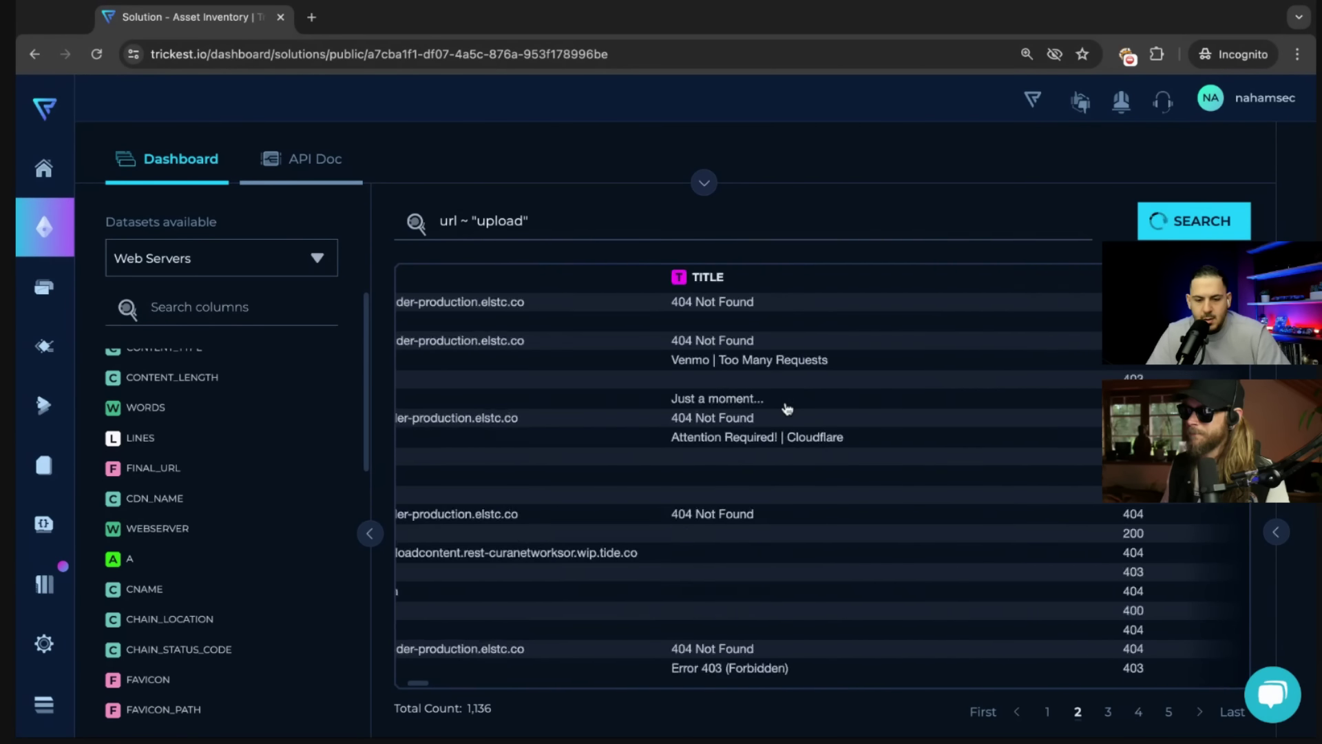
scroll(787, 409, "left", 3)
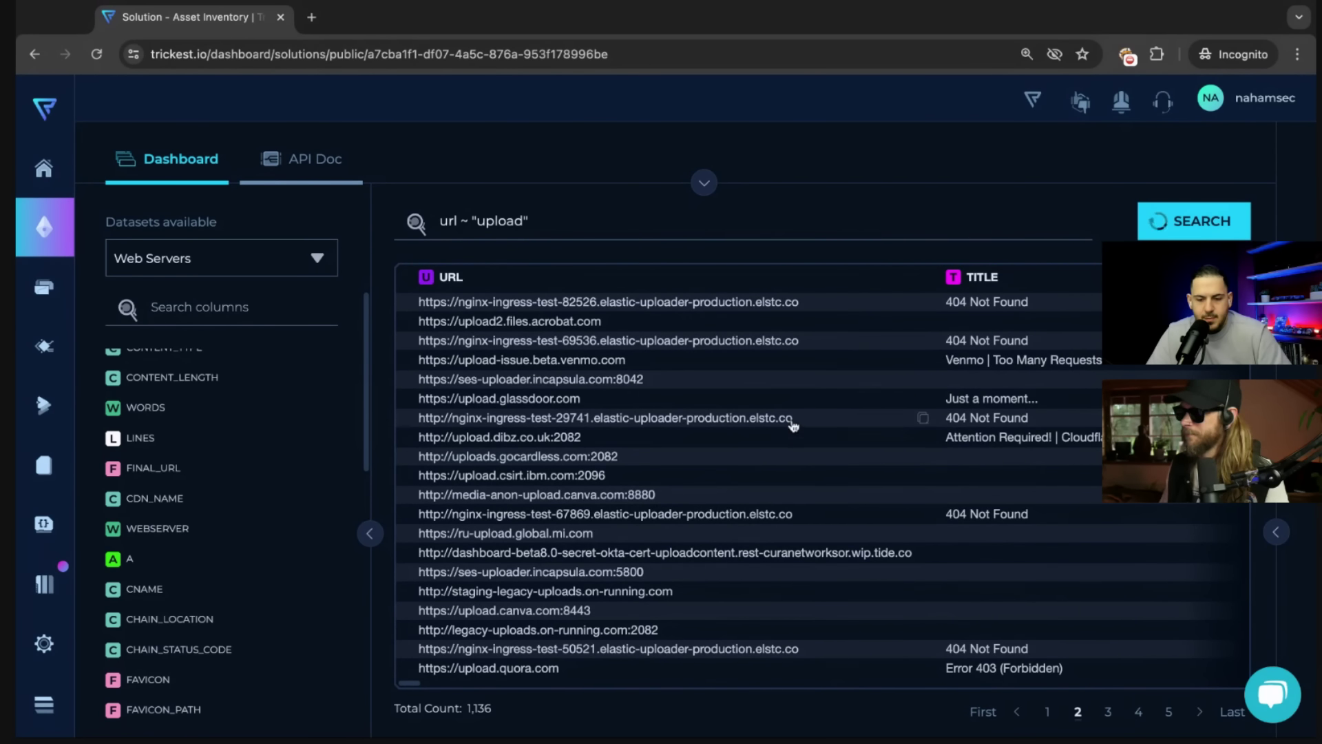
left_click(794, 421)
key("ctrl+t")
key("ctrl+v")
key("Return")
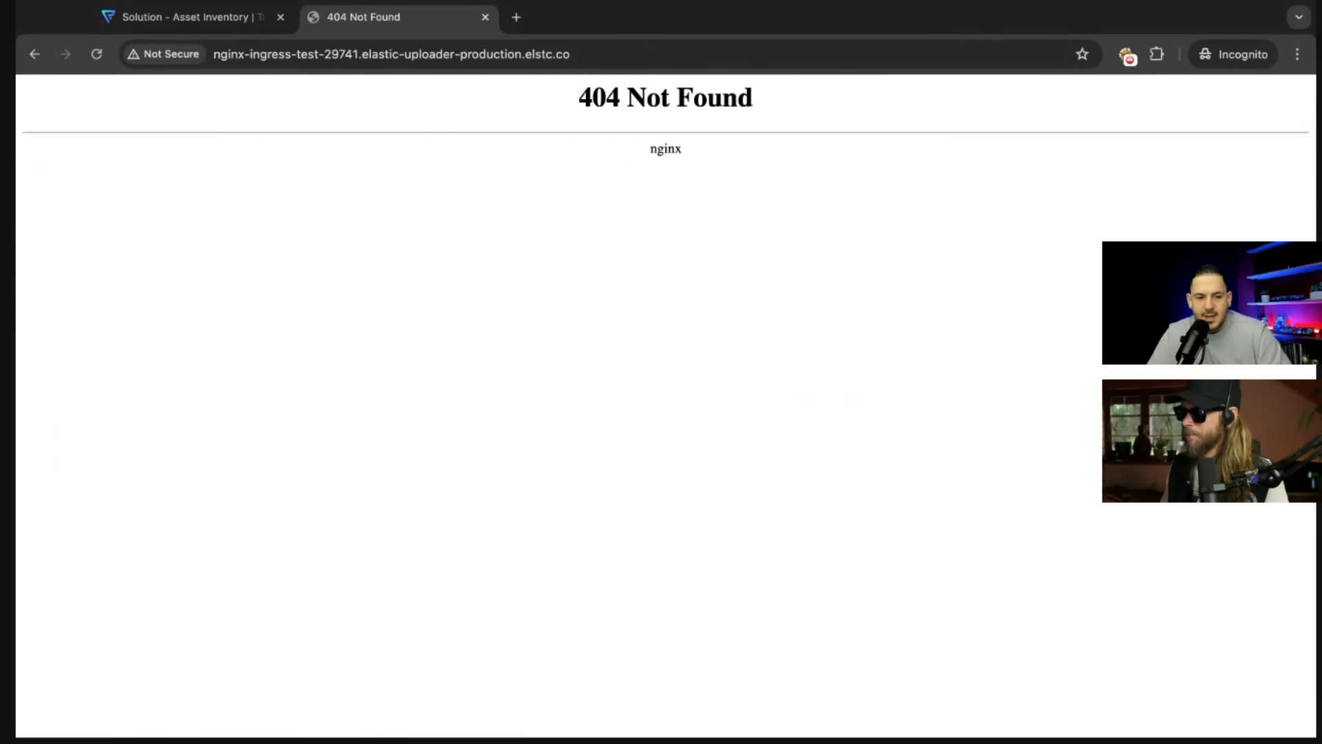
key("ctrl+w")
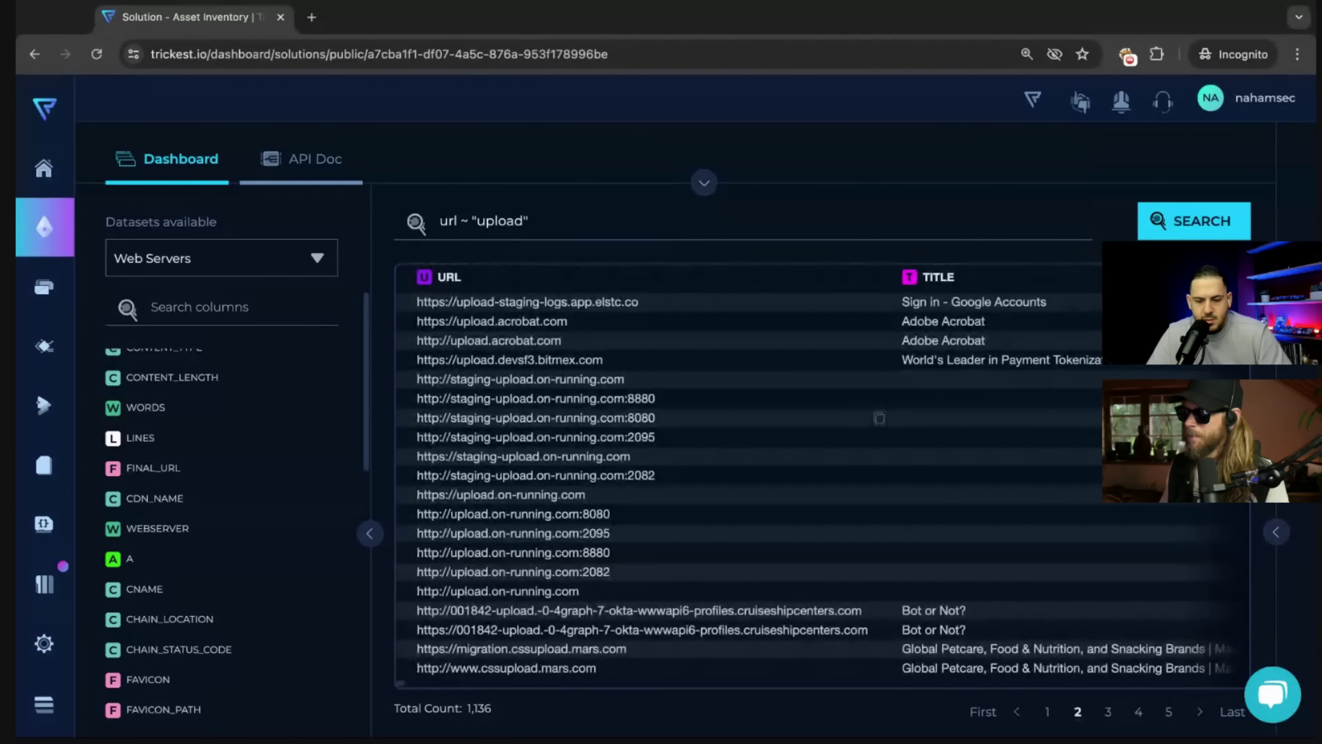
scroll(810, 472, "right", 4)
scroll(811, 472, "right", 4)
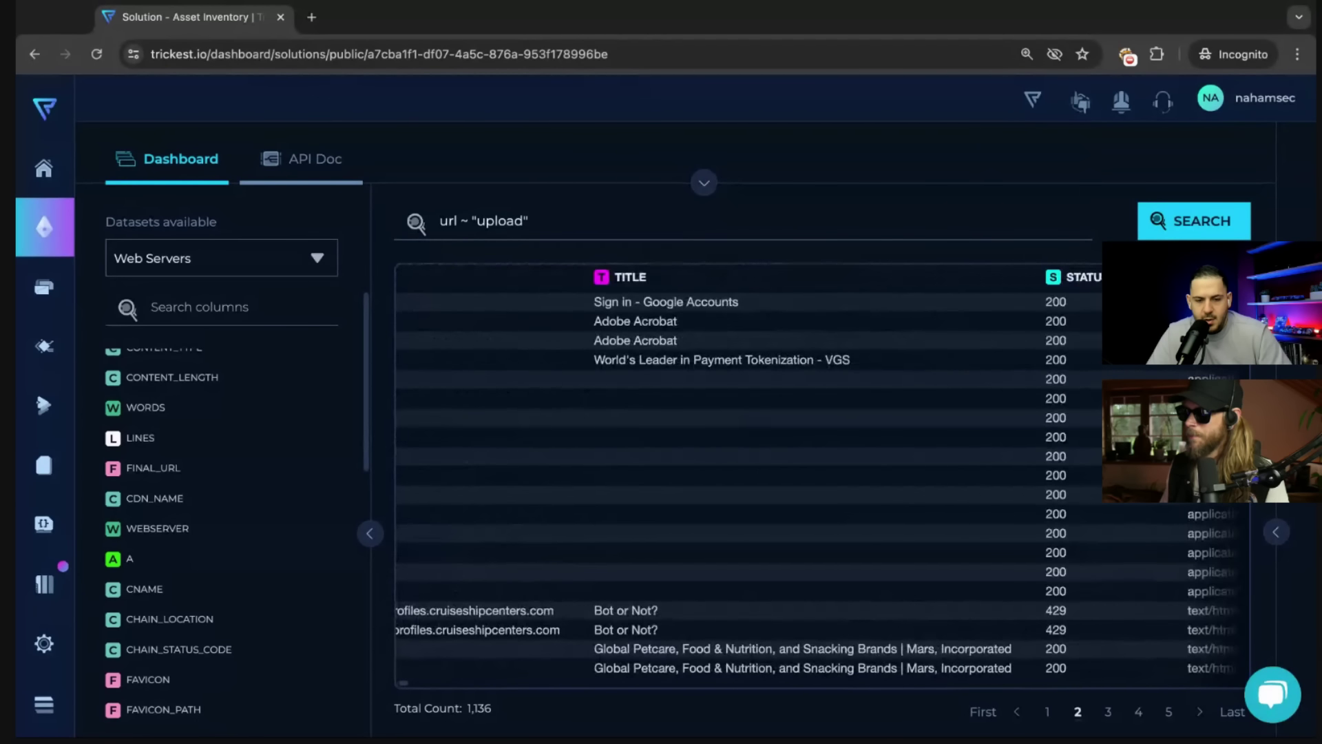
scroll(719, 370, "left", 7)
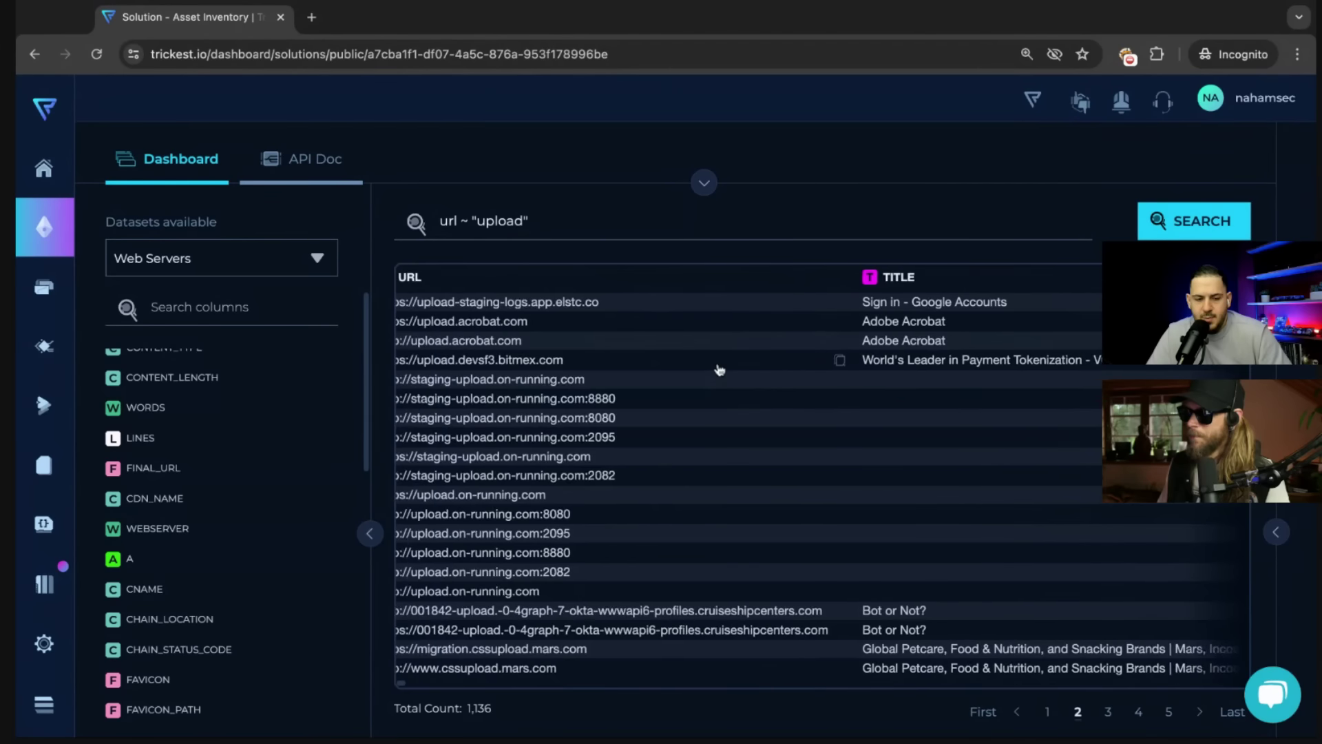
scroll(719, 370, "right", 7)
scroll(661, 372, "left", 8)
left_click(648, 369)
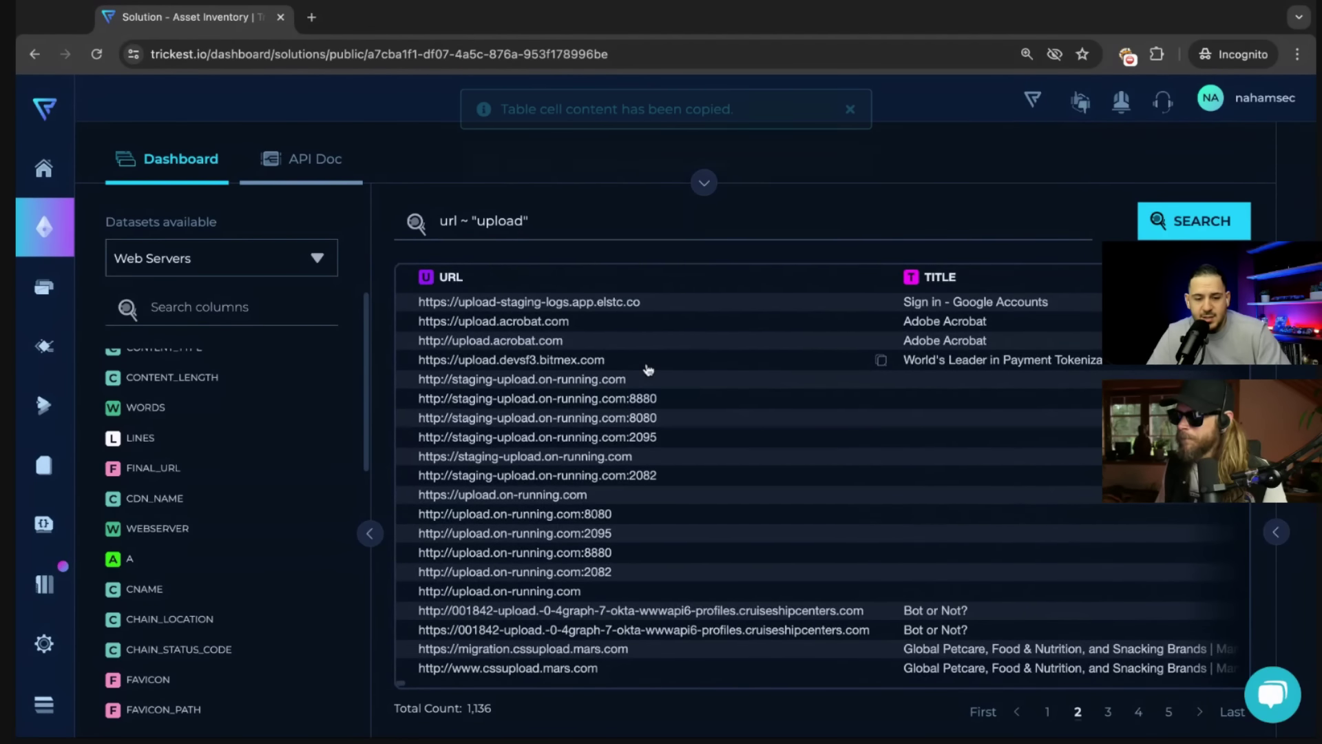
key("ctrl+t")
key("ctrl+v")
key("Return")
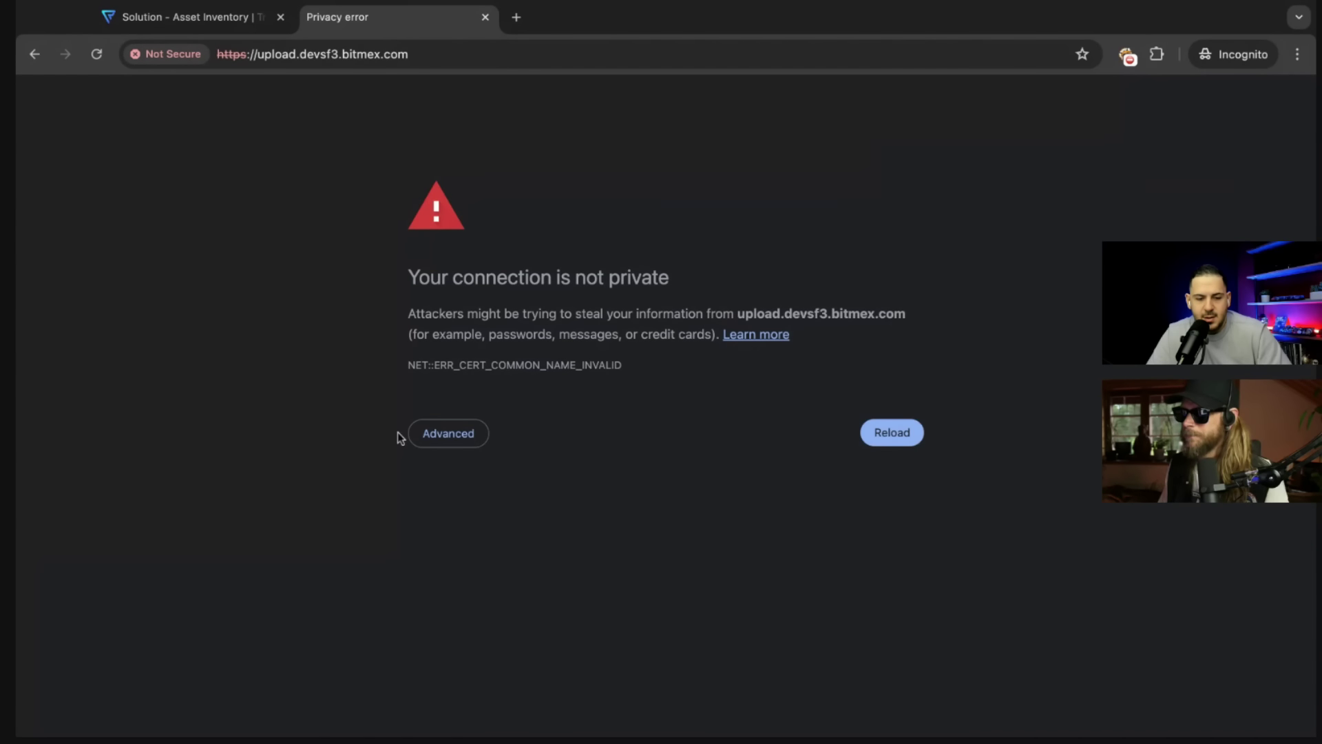
Show the advanced details of the privacy error for upload.devsf3.bitmex.com and reload the page.
left_click(427, 435)
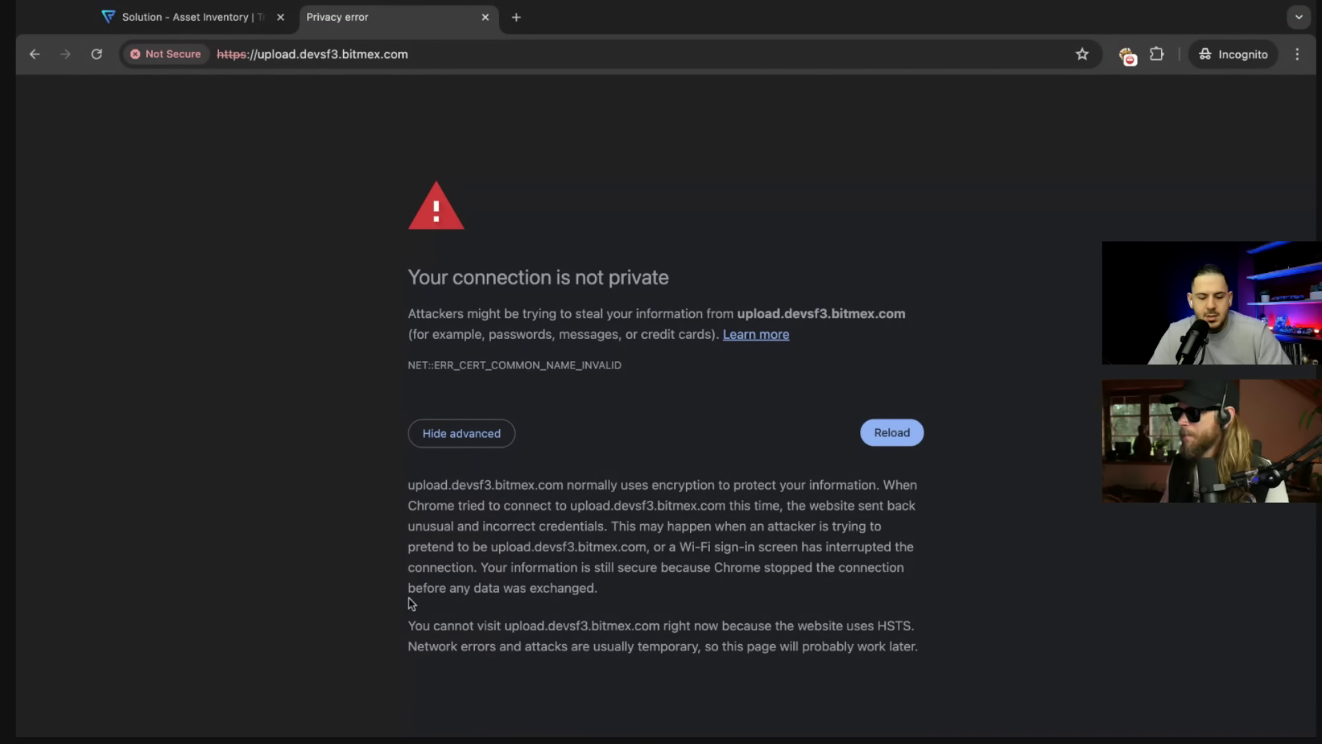
key("super+r")
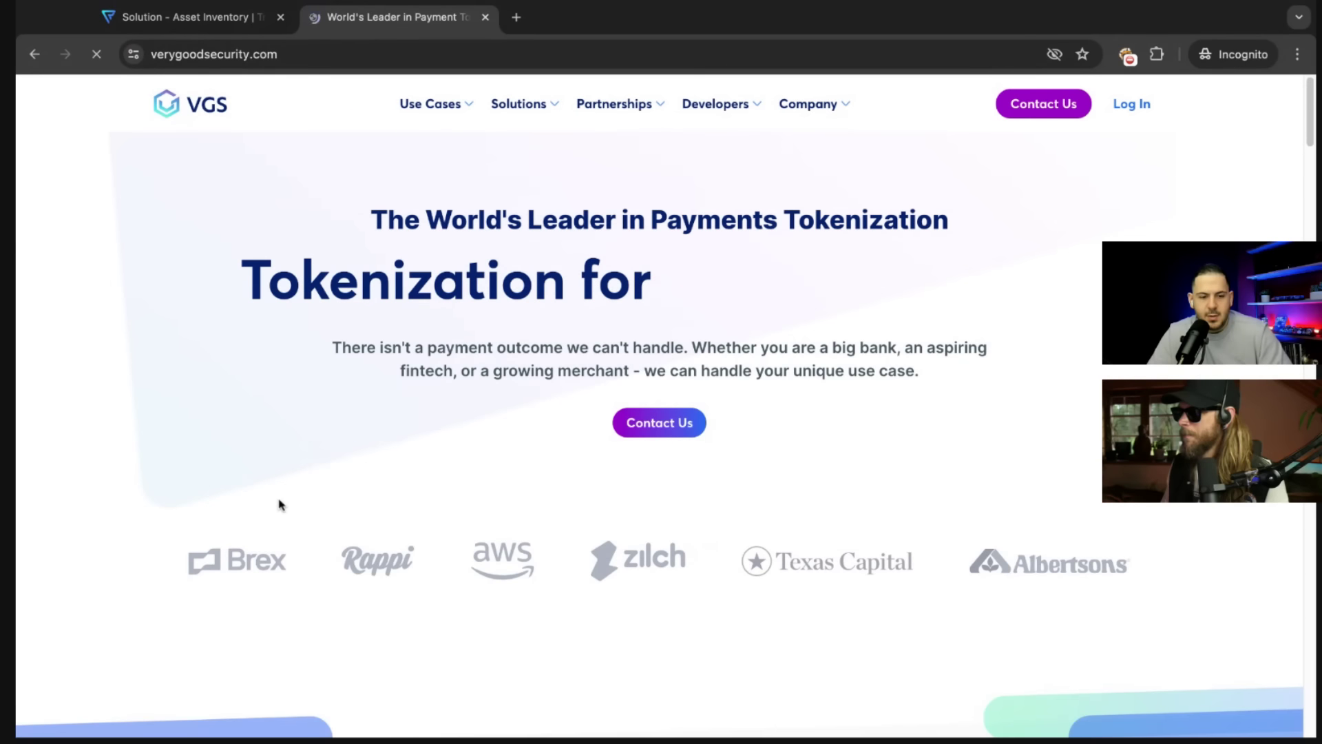
scroll(413, 184, "down", 4)
left_click(358, 59)
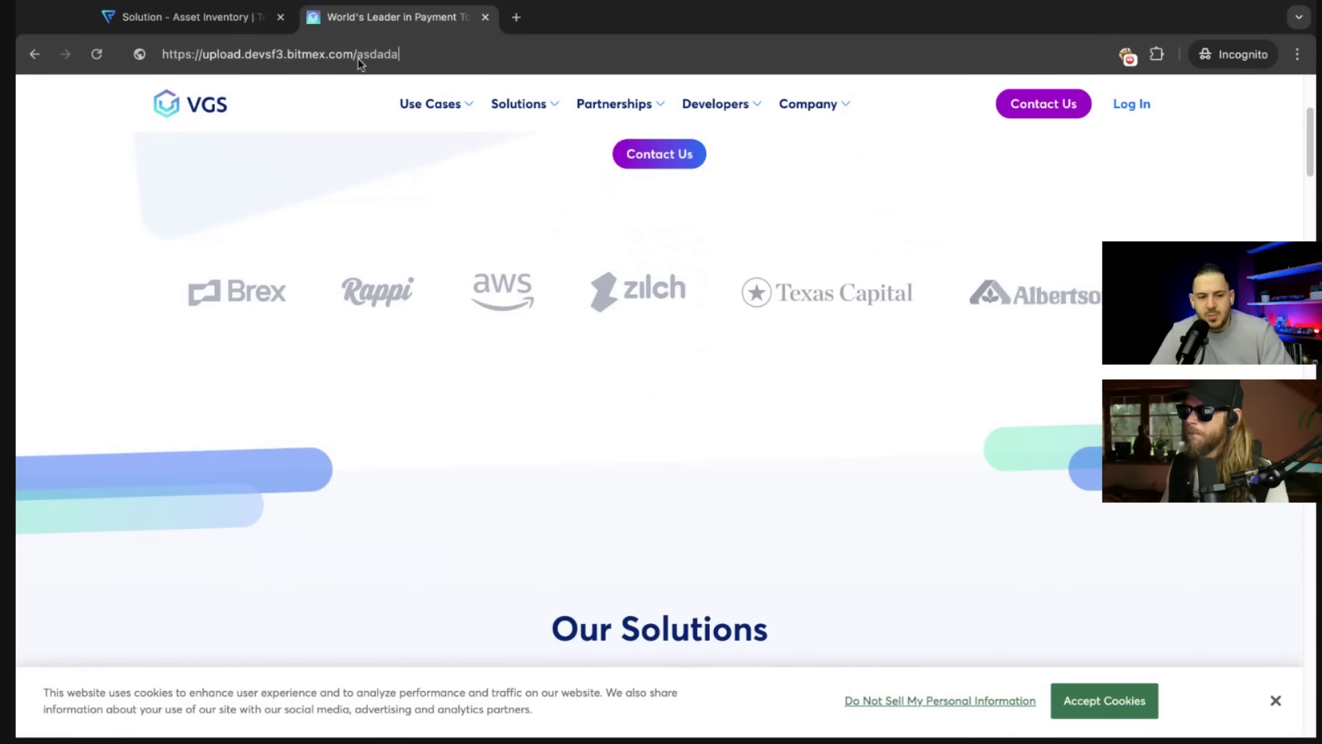
key("Return")
left_click(358, 60)
key("super+v")
type("asdad")
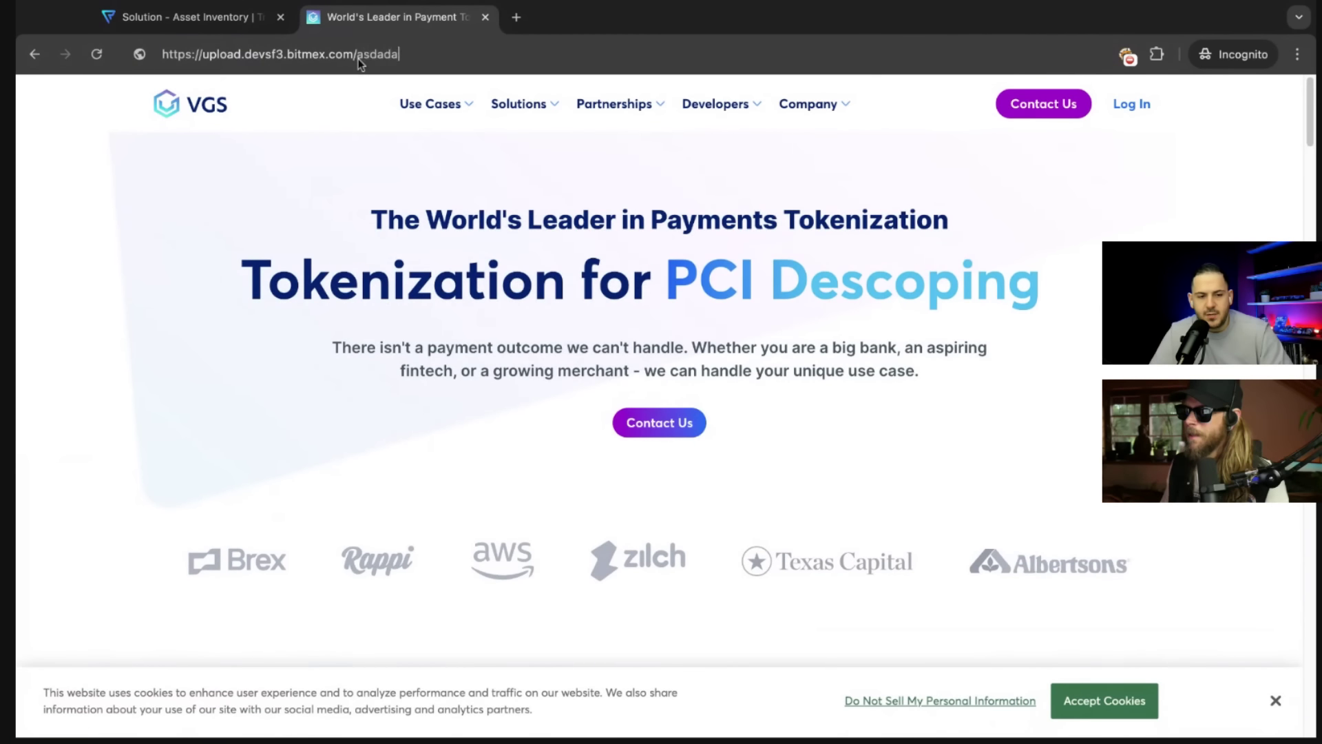
key("Return")
left_click(358, 59)
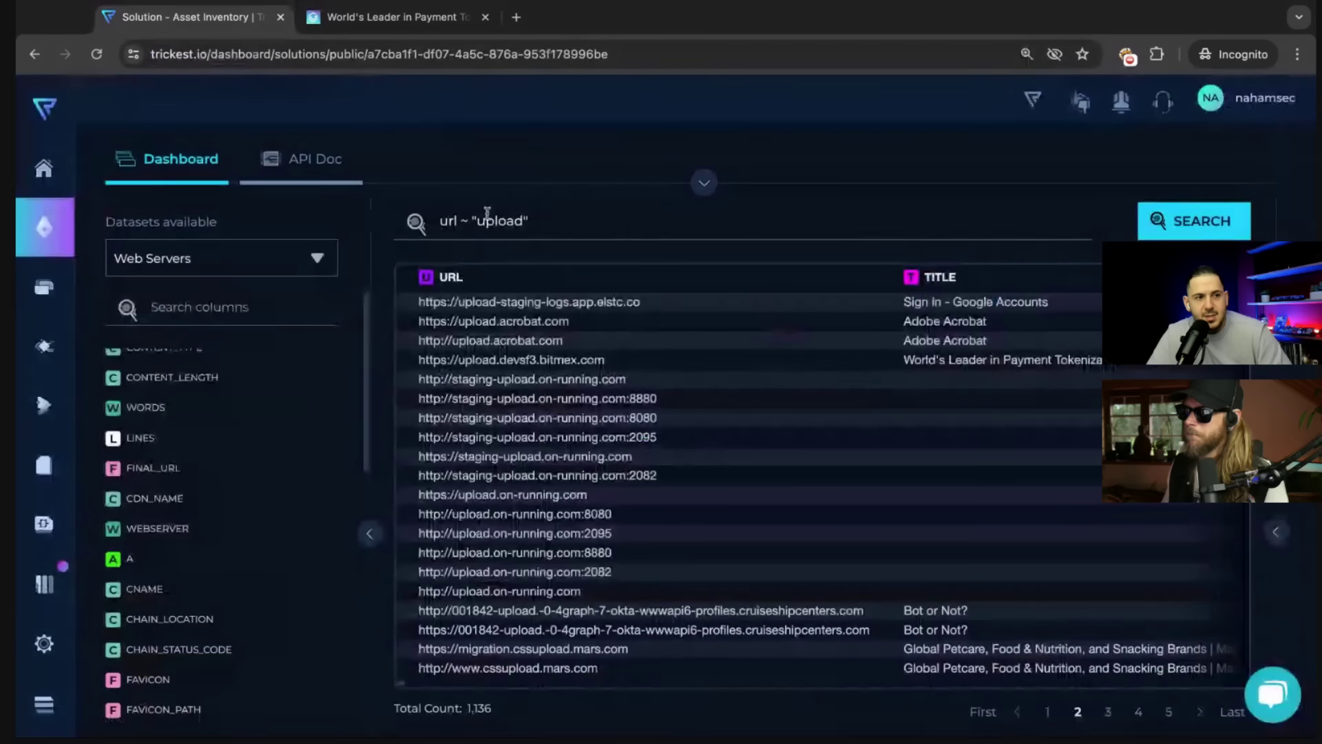
Return to the asset inventory tab, change the query to url ~ ".old" and search the web servers.
key("ctrl+shift+Tab")
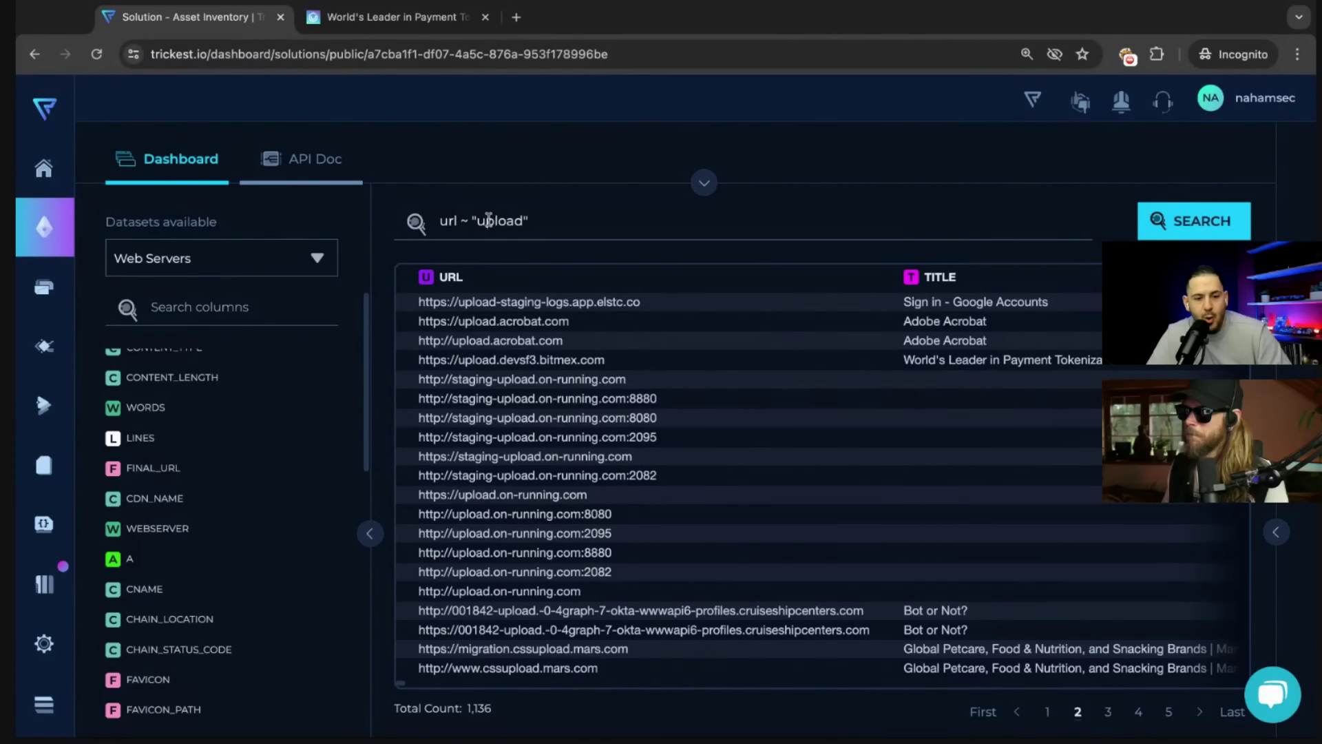
double_click(488, 219)
type(".old")
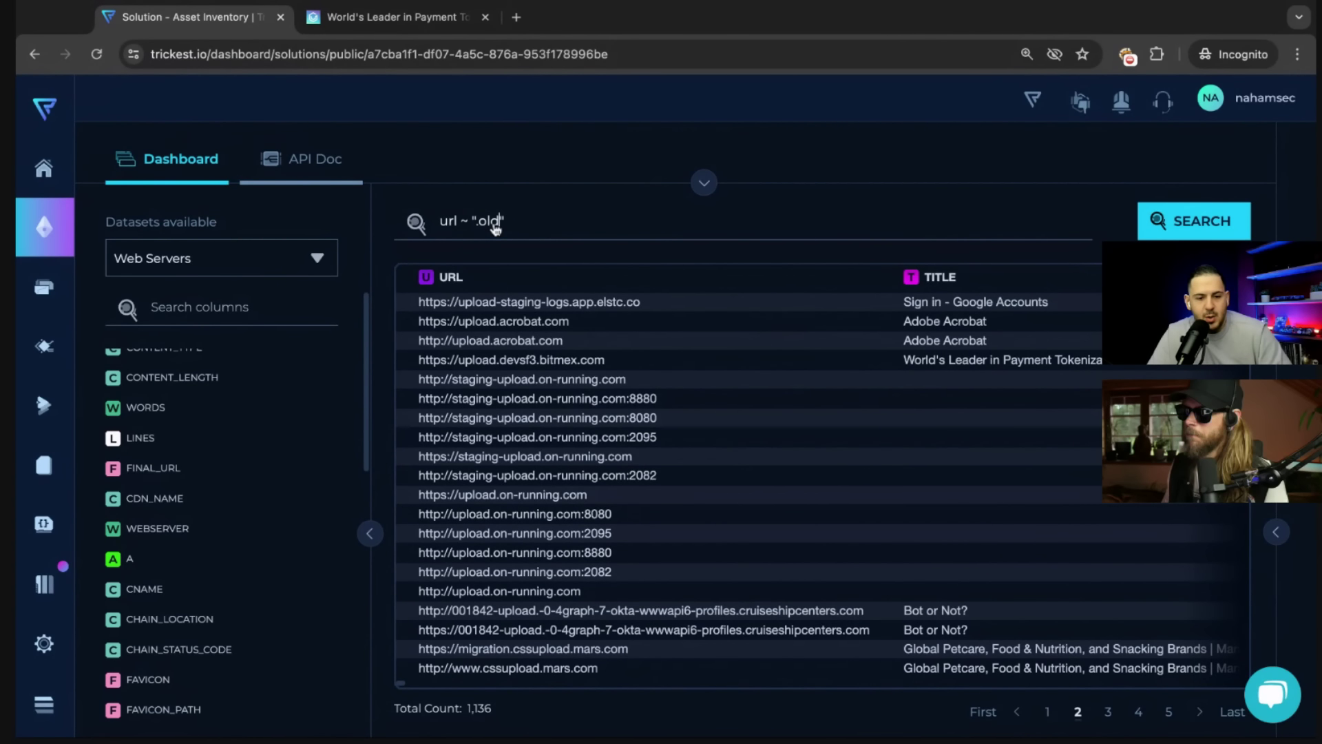
key("Return")
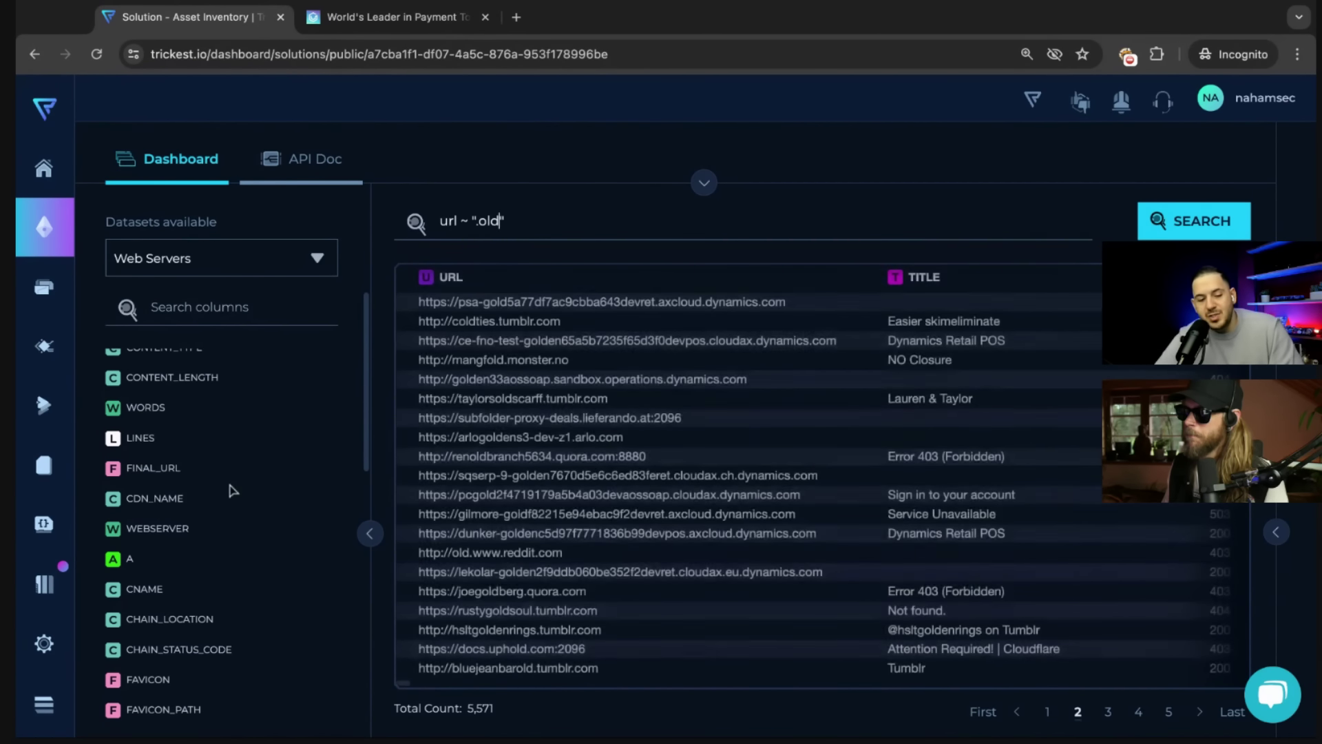
Look for a "body" column in the dataset's column list and clear the column search.
left_click(187, 323)
type("resp")
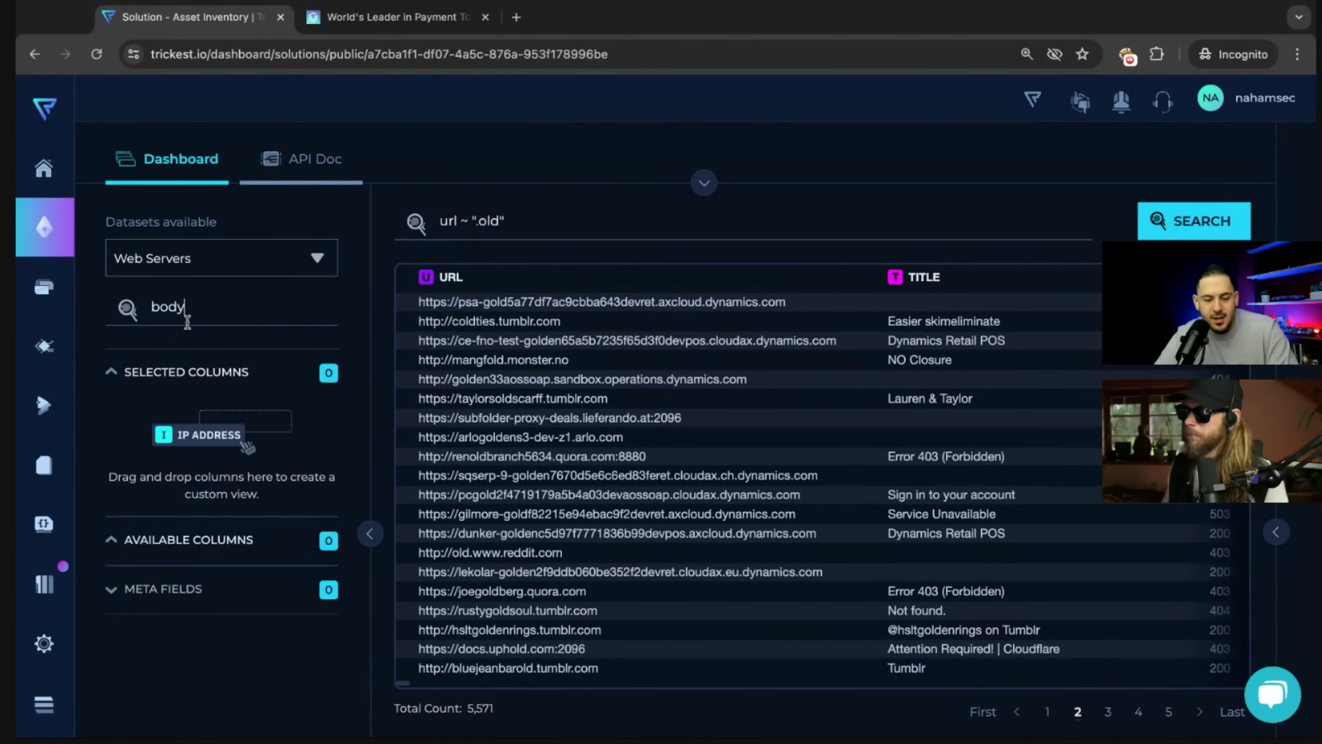
key("ctrl+a")
key("BackSpace")
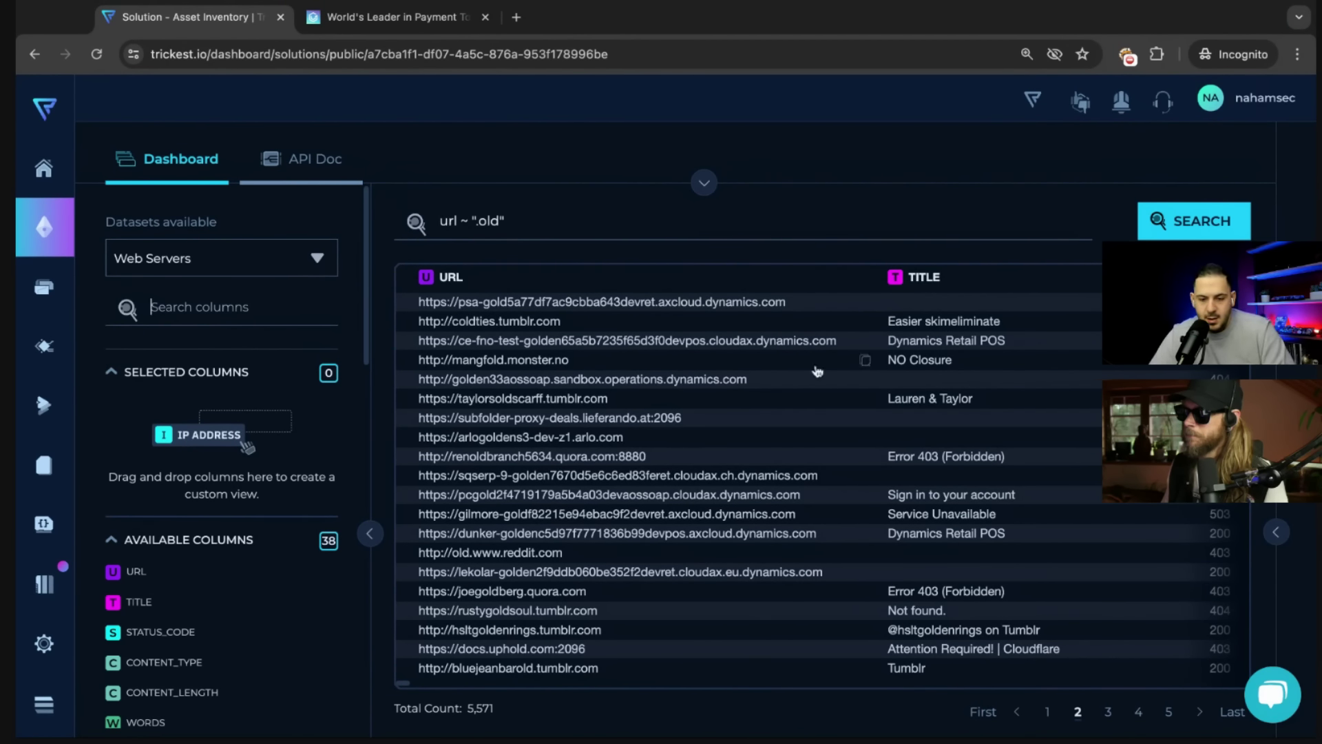
Find "old" on the page and examine the matches across the result columns.
scroll(826, 393, "right", 5)
scroll(837, 414, "left", 5)
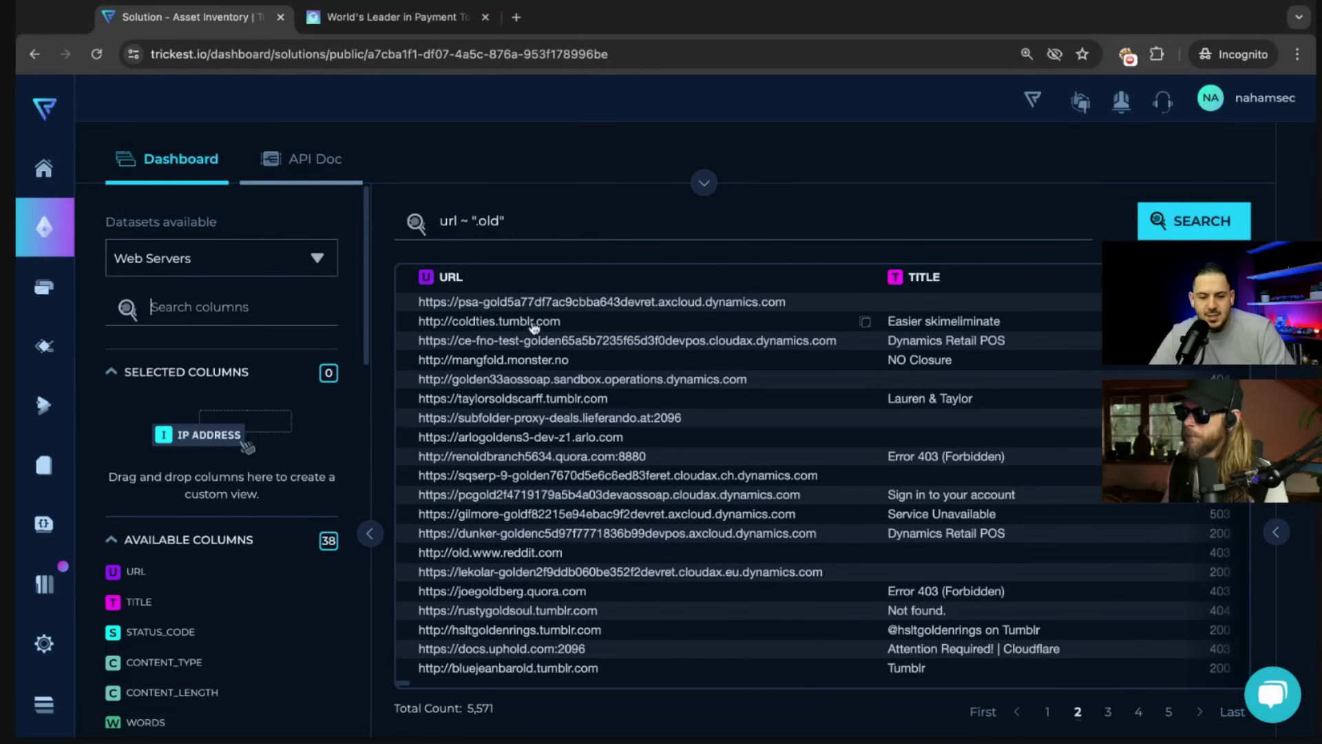
key("ctrl+f")
type("old")
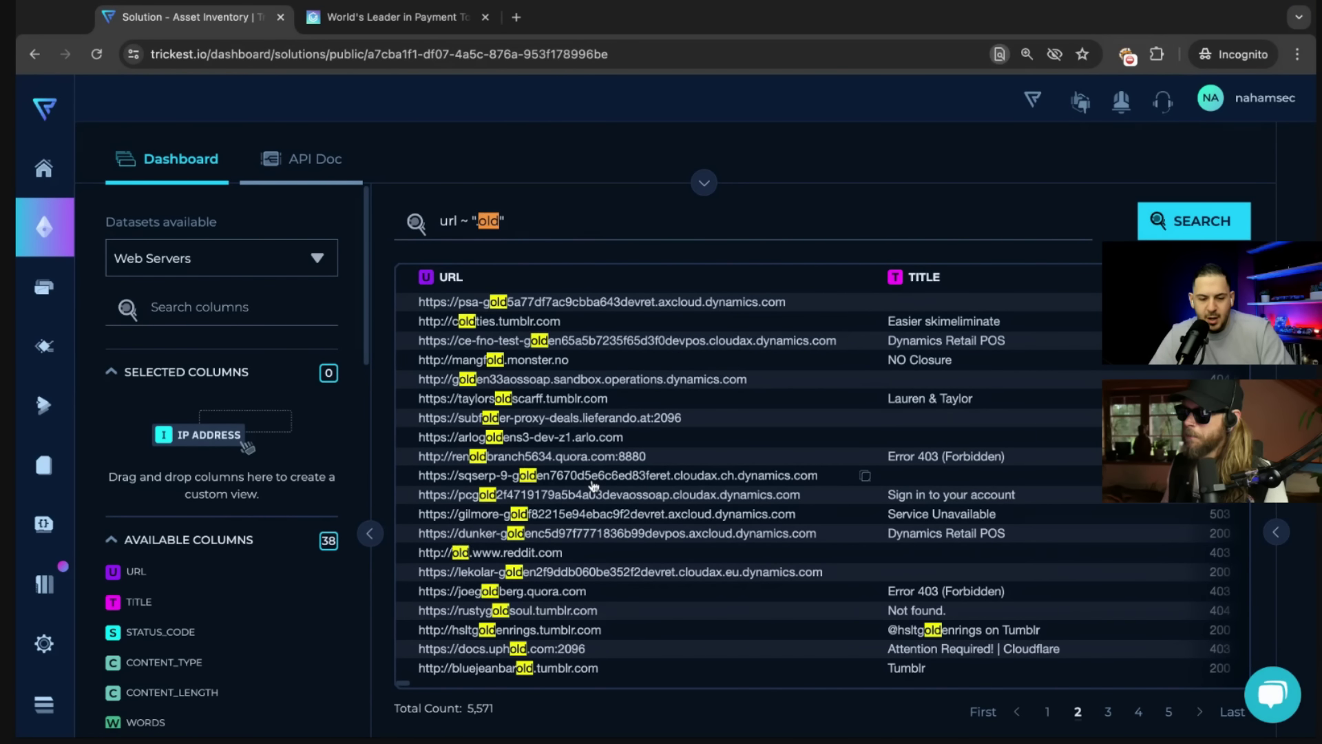
scroll(748, 475, "left", 15)
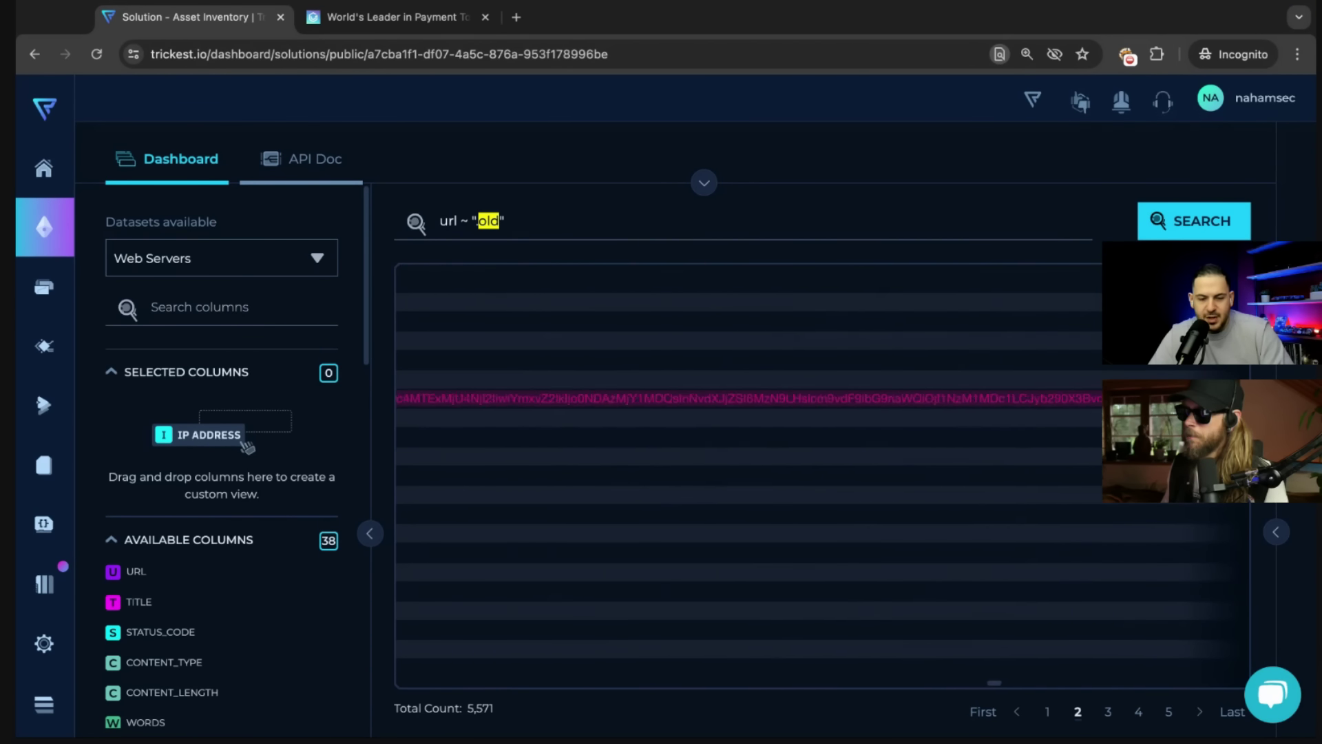
scroll(748, 475, "left", 18)
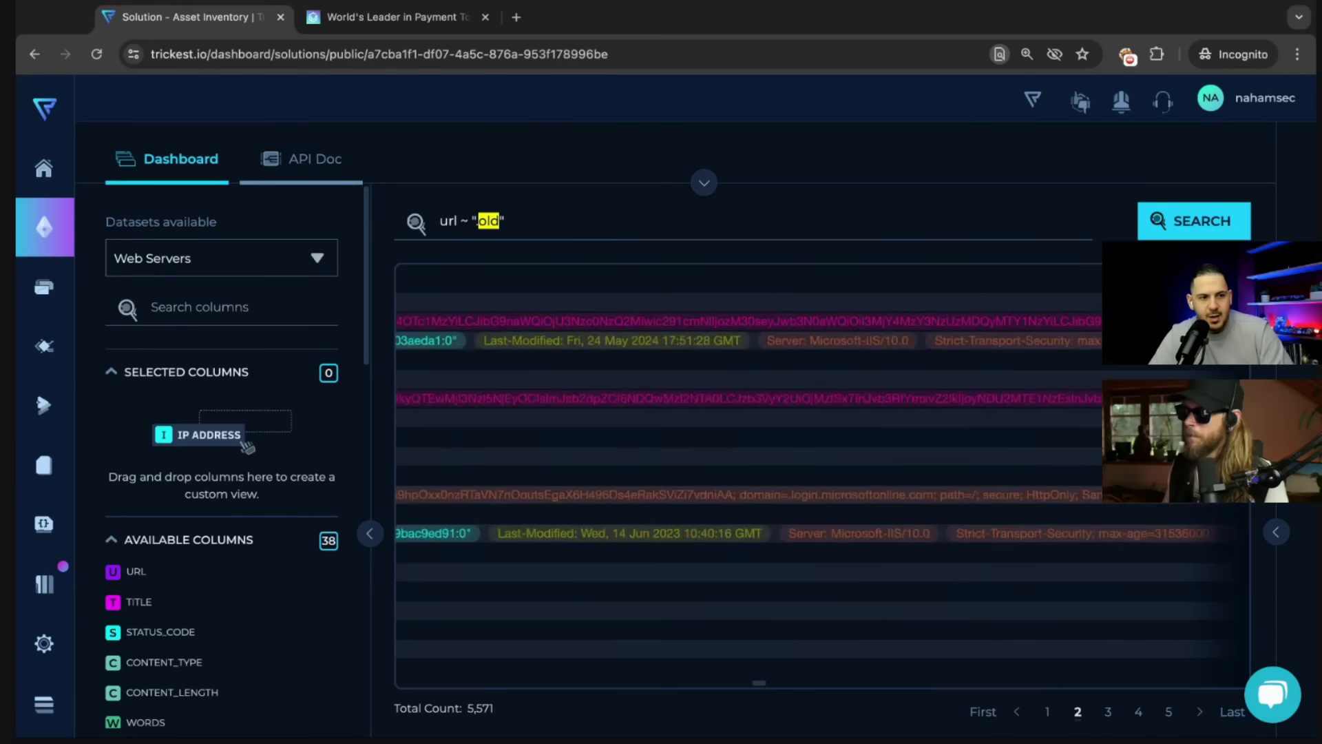
scroll(748, 475, "left", 5)
Replace the whole query with headers ~ "swagger" and search the web servers.
triple_click(496, 223)
key("BackSpace")
type("location")
key("alt+BackSpace")
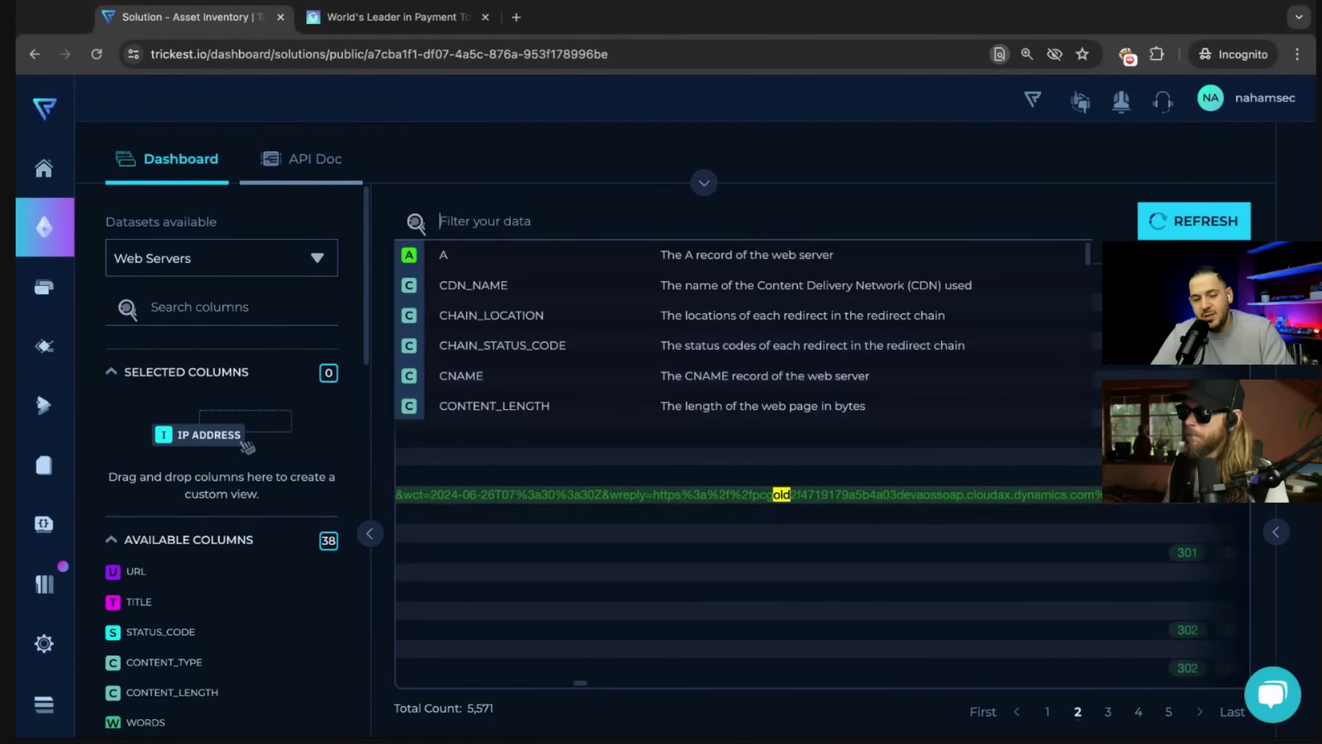
type("headers")
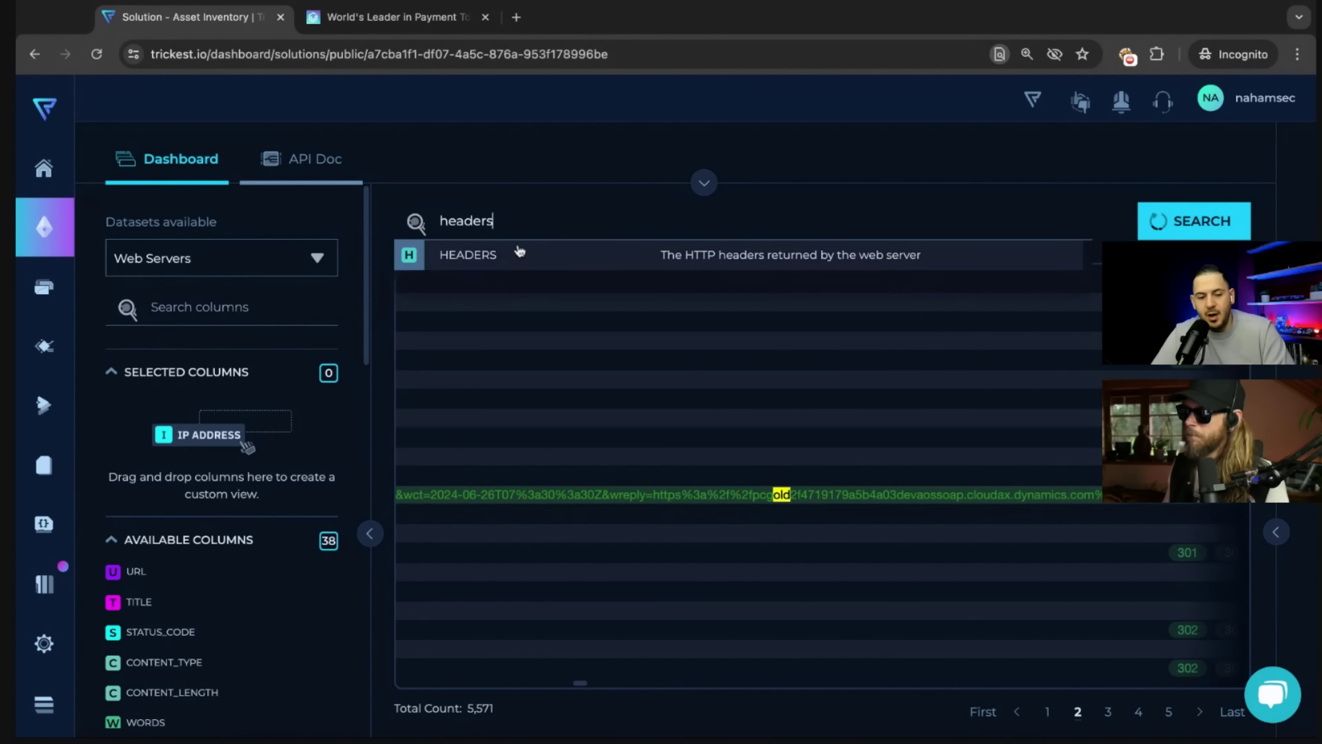
left_click(516, 253)
type("~")
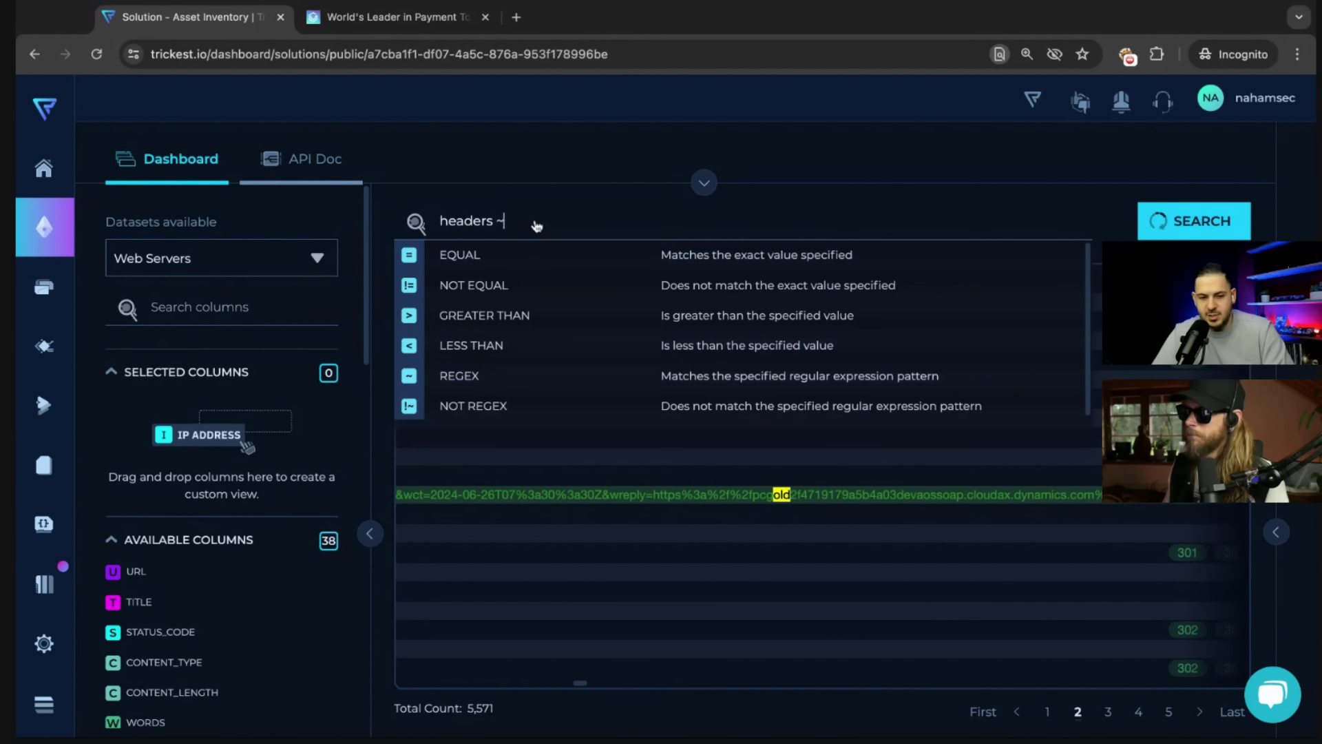
type("\"")
key("BackSpace")
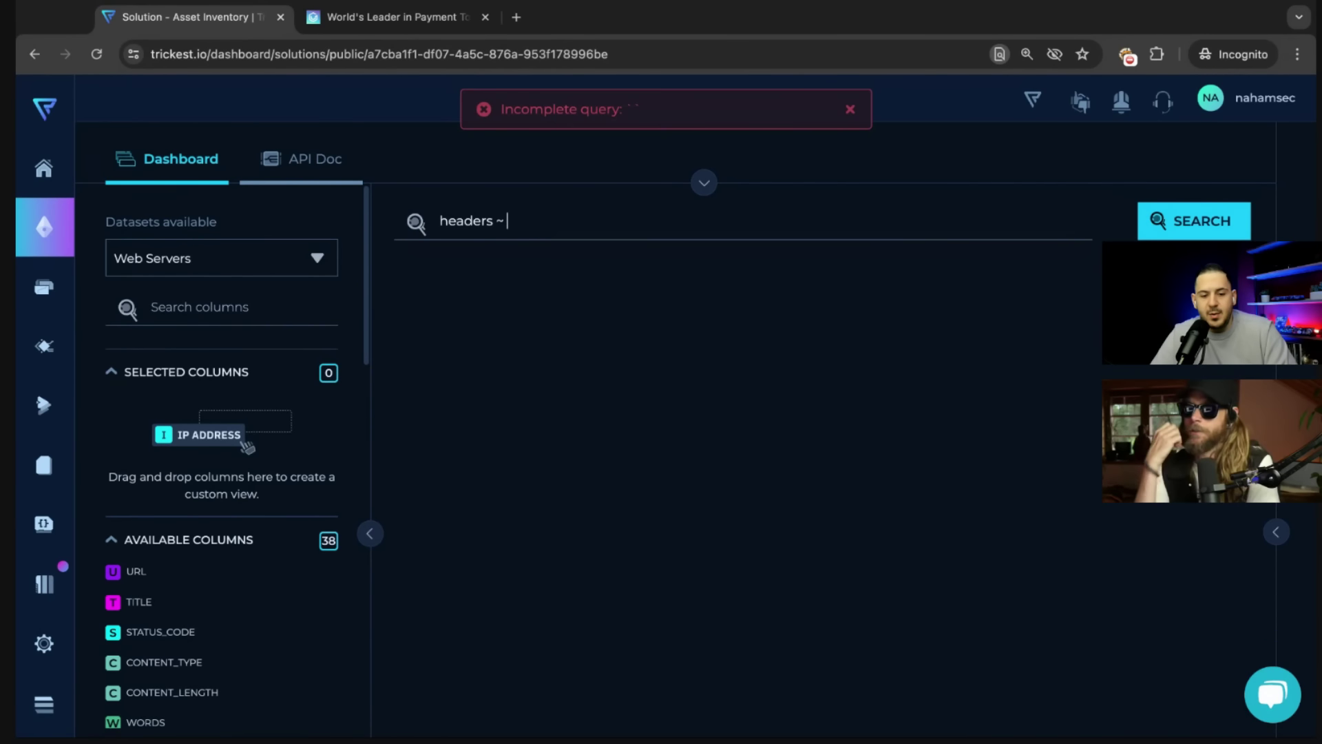
type("\"\"")
key("Left")
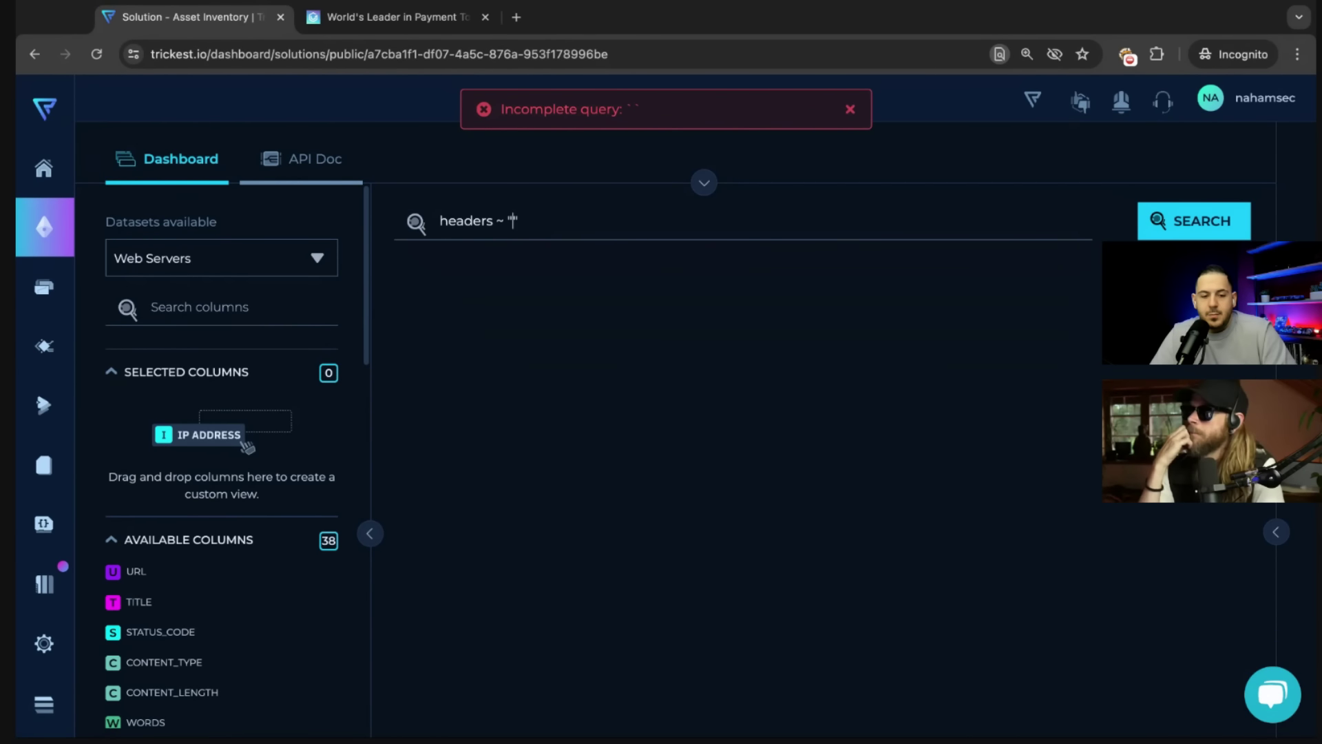
type("swagger")
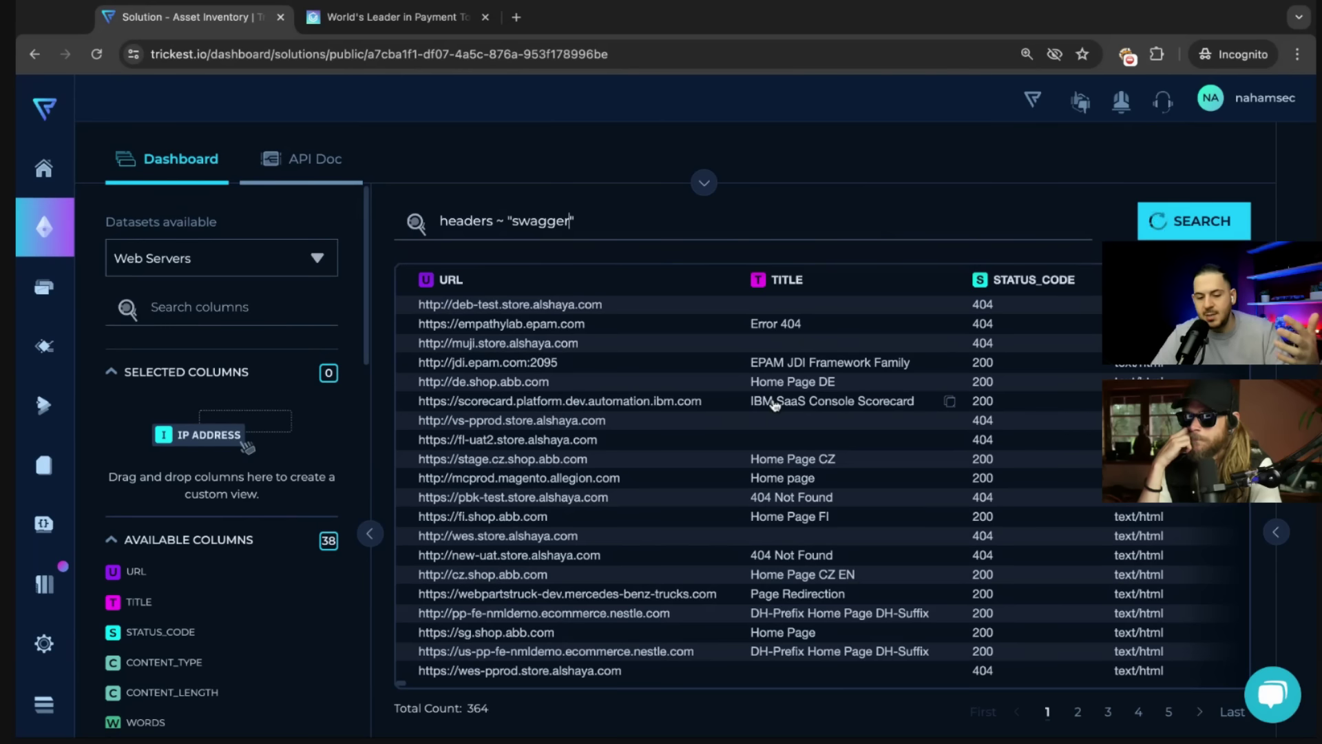
Look through the result columns, find "swagger" on the page and go through its matches in the headers.
scroll(631, 441, "right", 10)
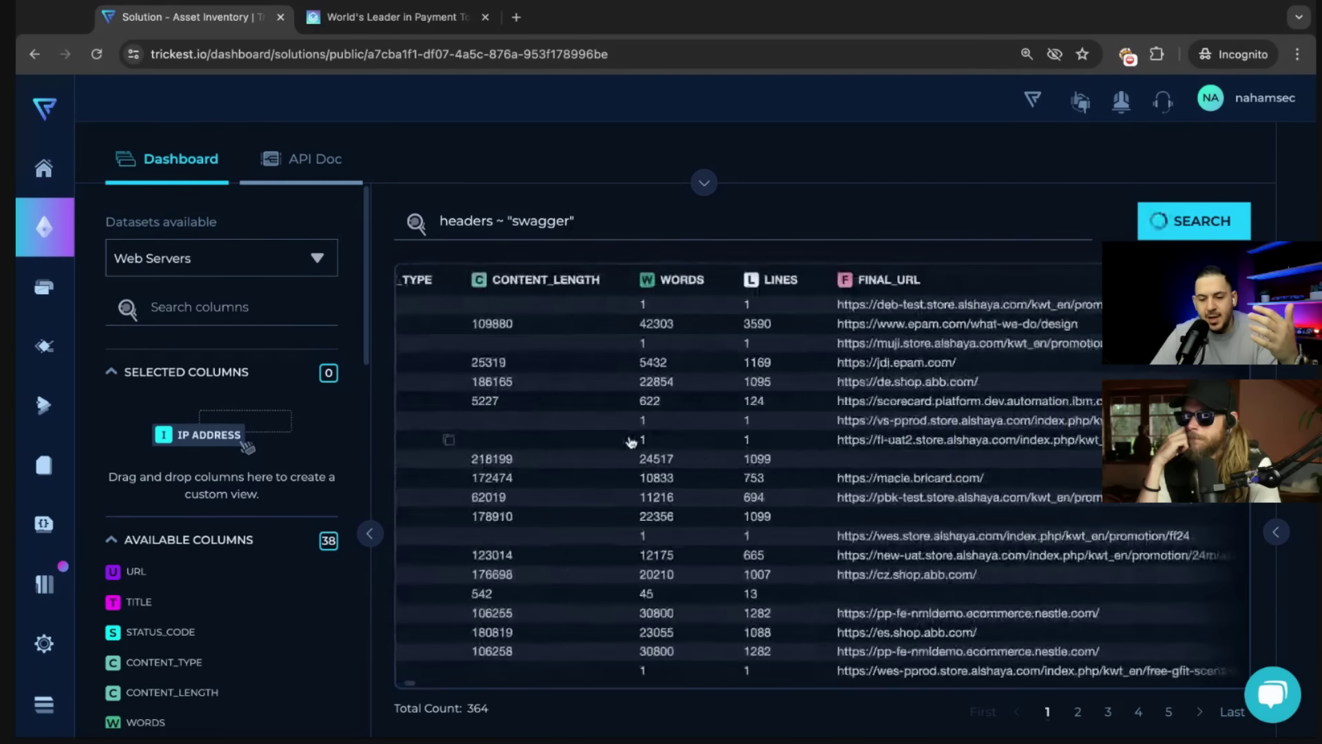
scroll(688, 441, "left", 10)
scroll(730, 430, "right", 20)
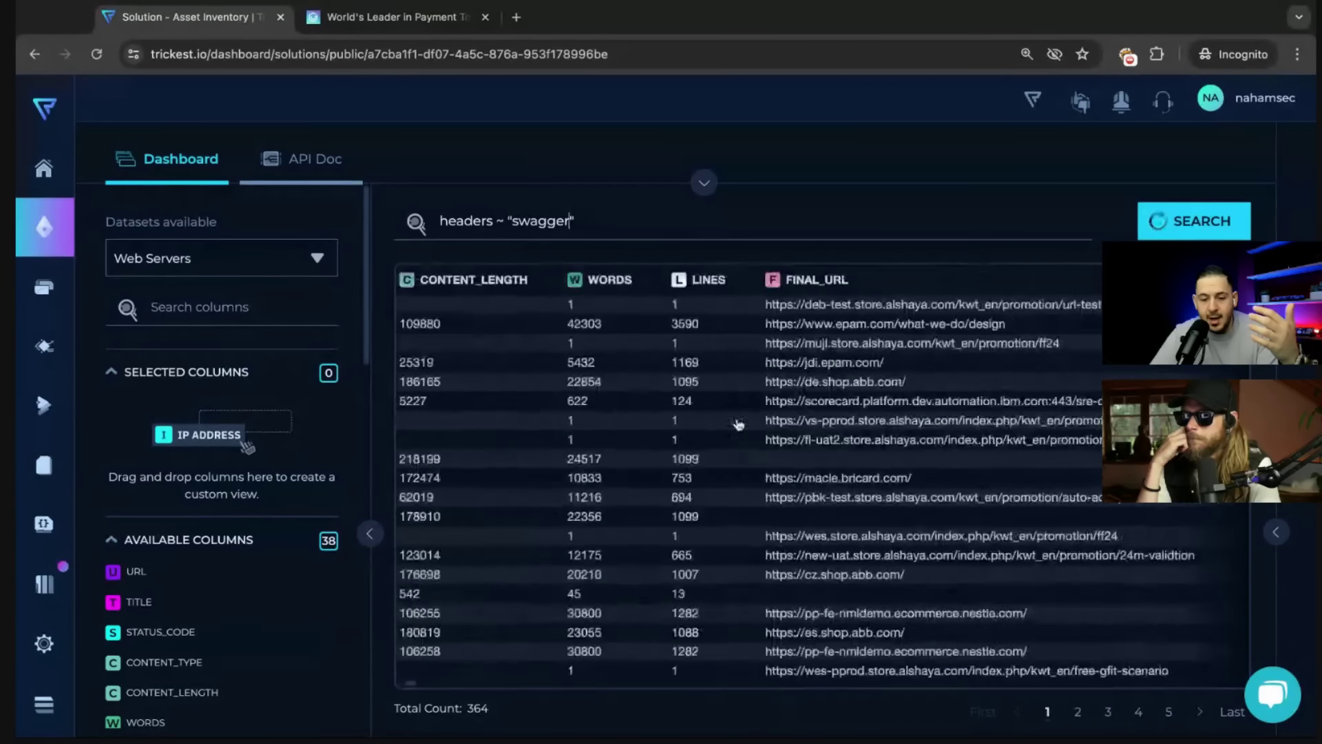
scroll(738, 424, "left", 3)
scroll(826, 344, "right", 15)
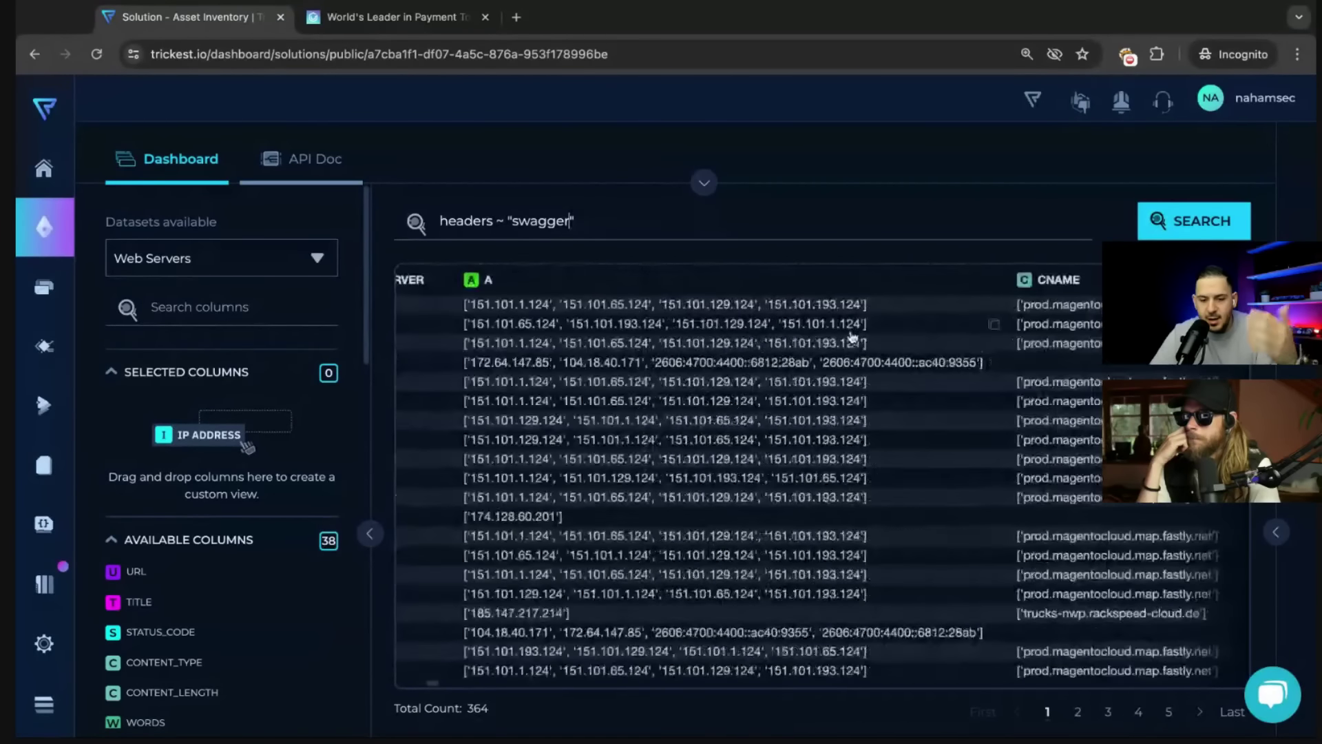
type("swagger")
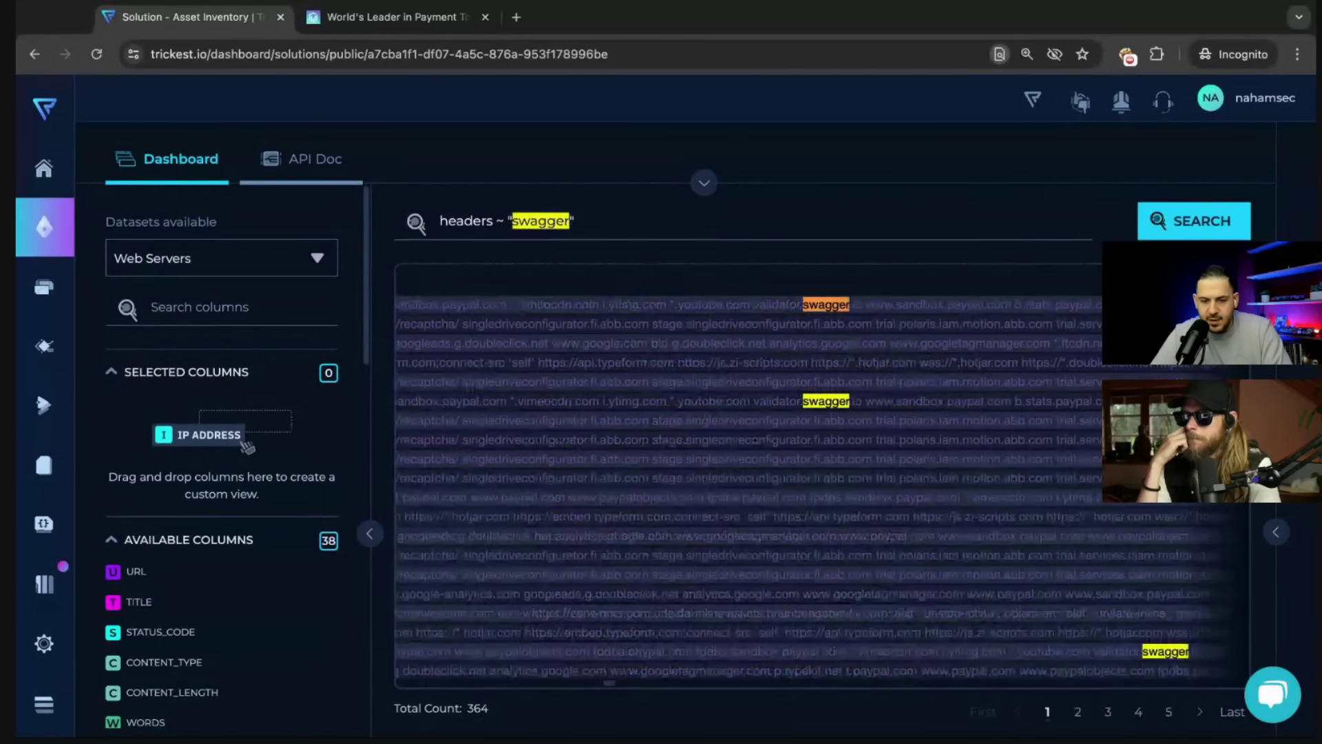
key("Return")
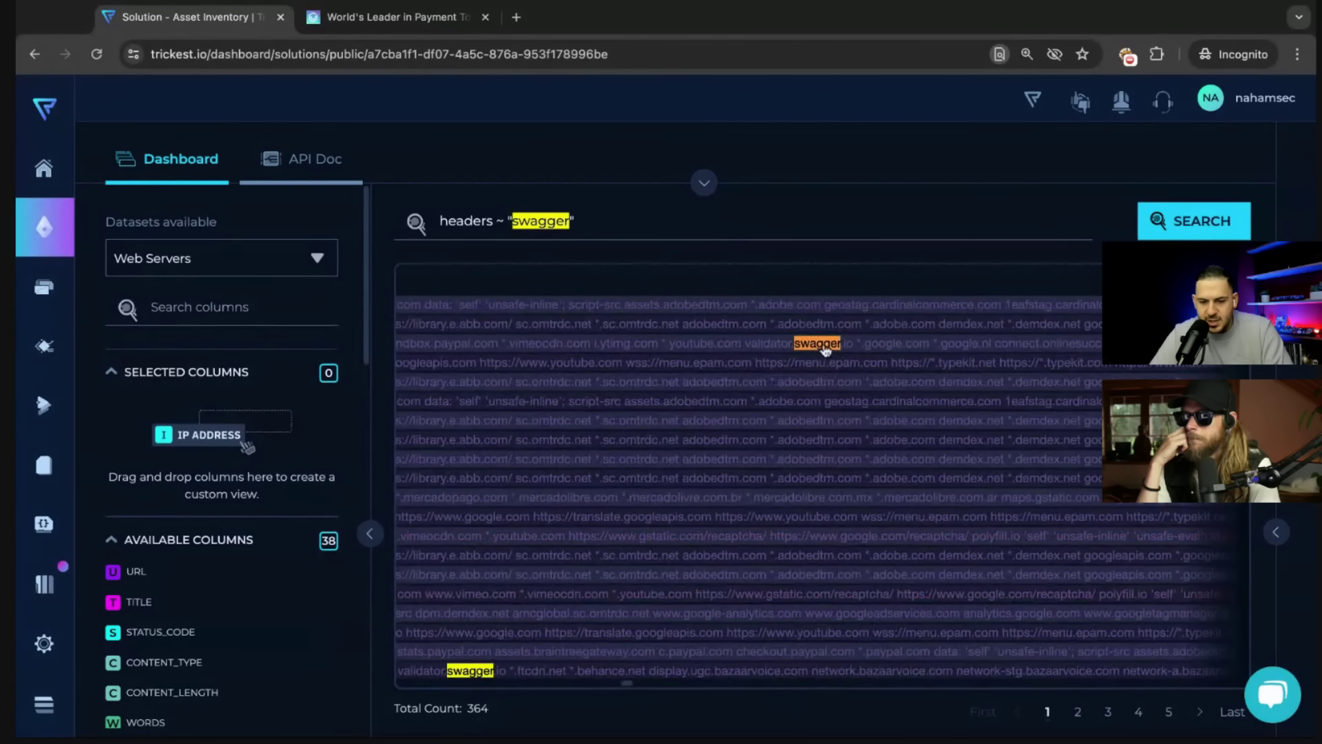
key("Return")
key("Return")
key("Return")
key("Return")
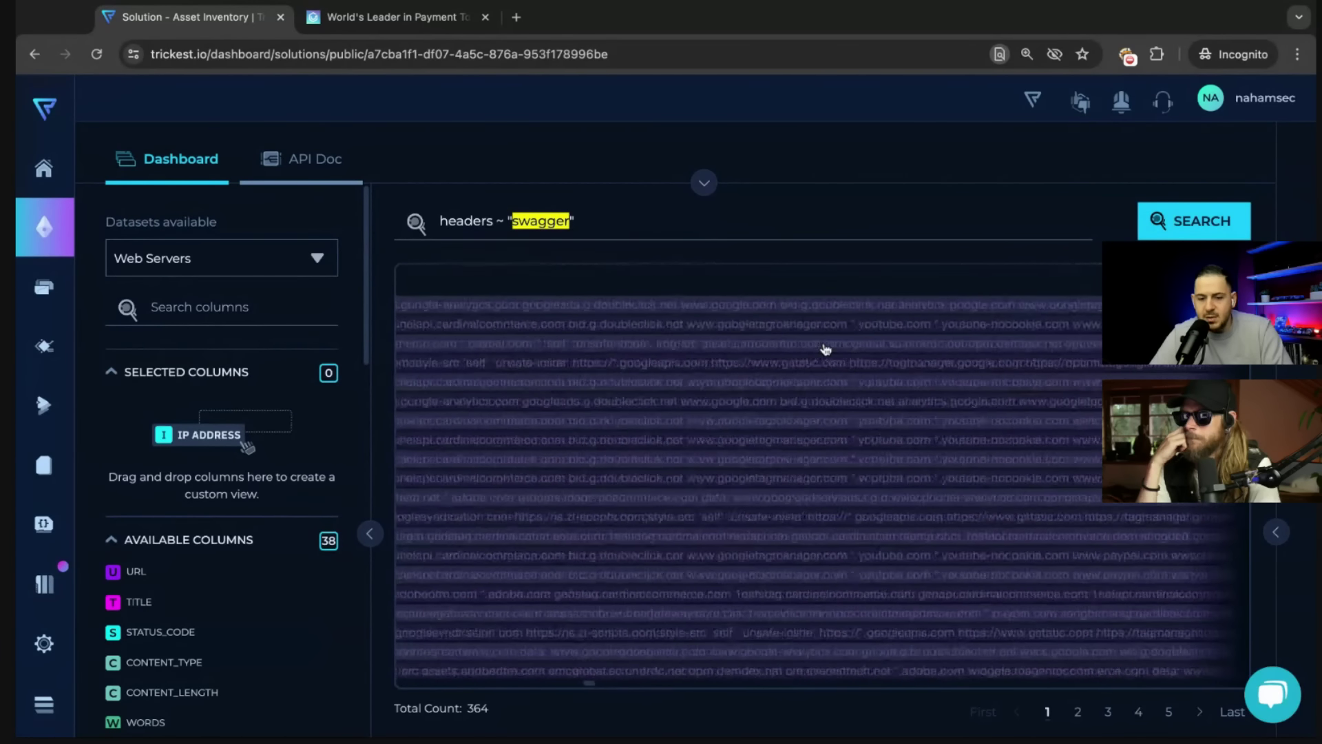
scroll(821, 486, "left", 10)
scroll(751, 521, "left", 15)
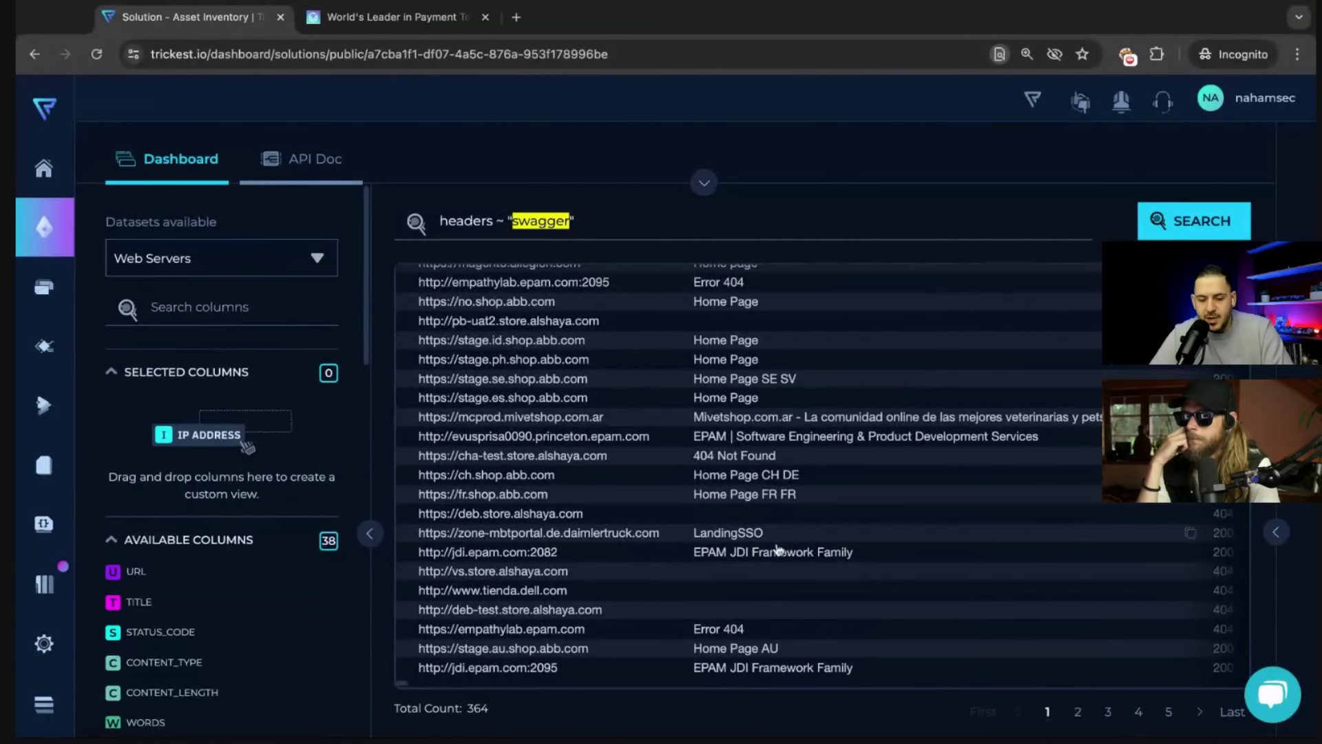
left_click(611, 655)
Narrow the query to headers ~ "location: swagger" and search the web servers.
left_click(508, 220)
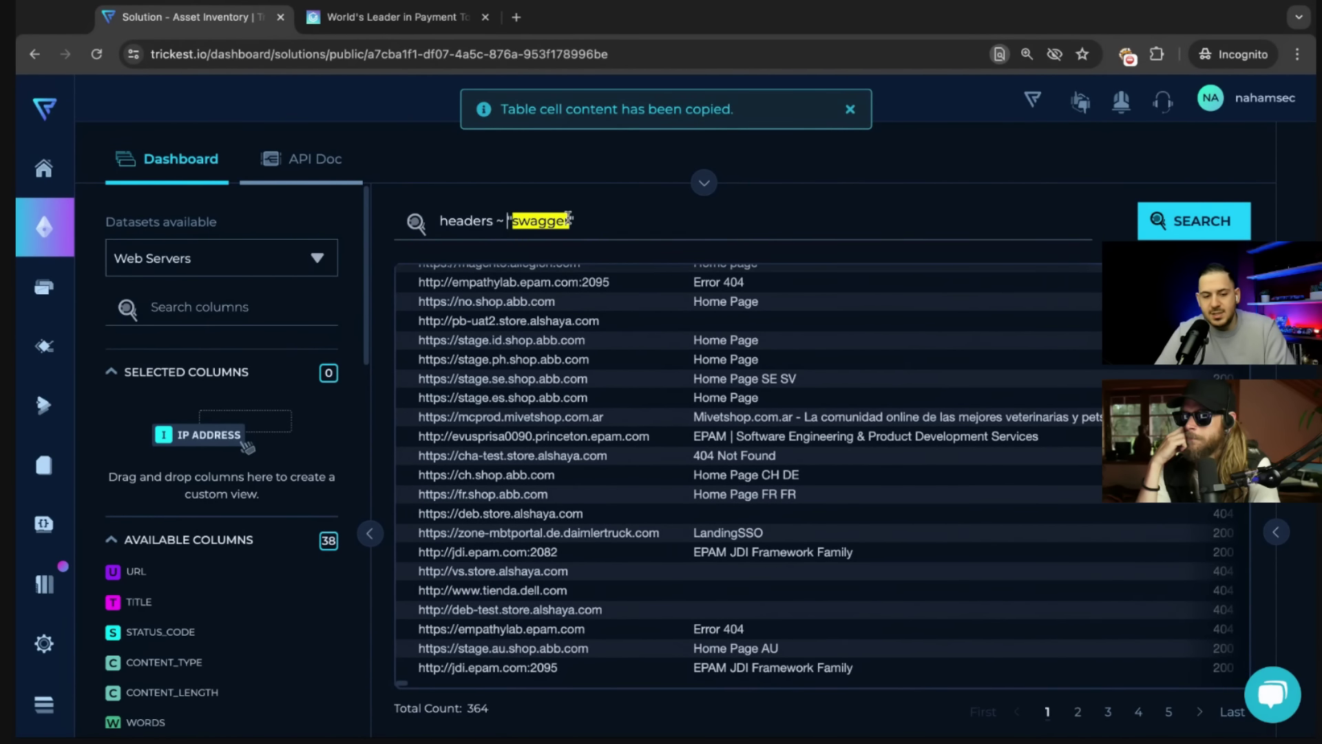
type("location")
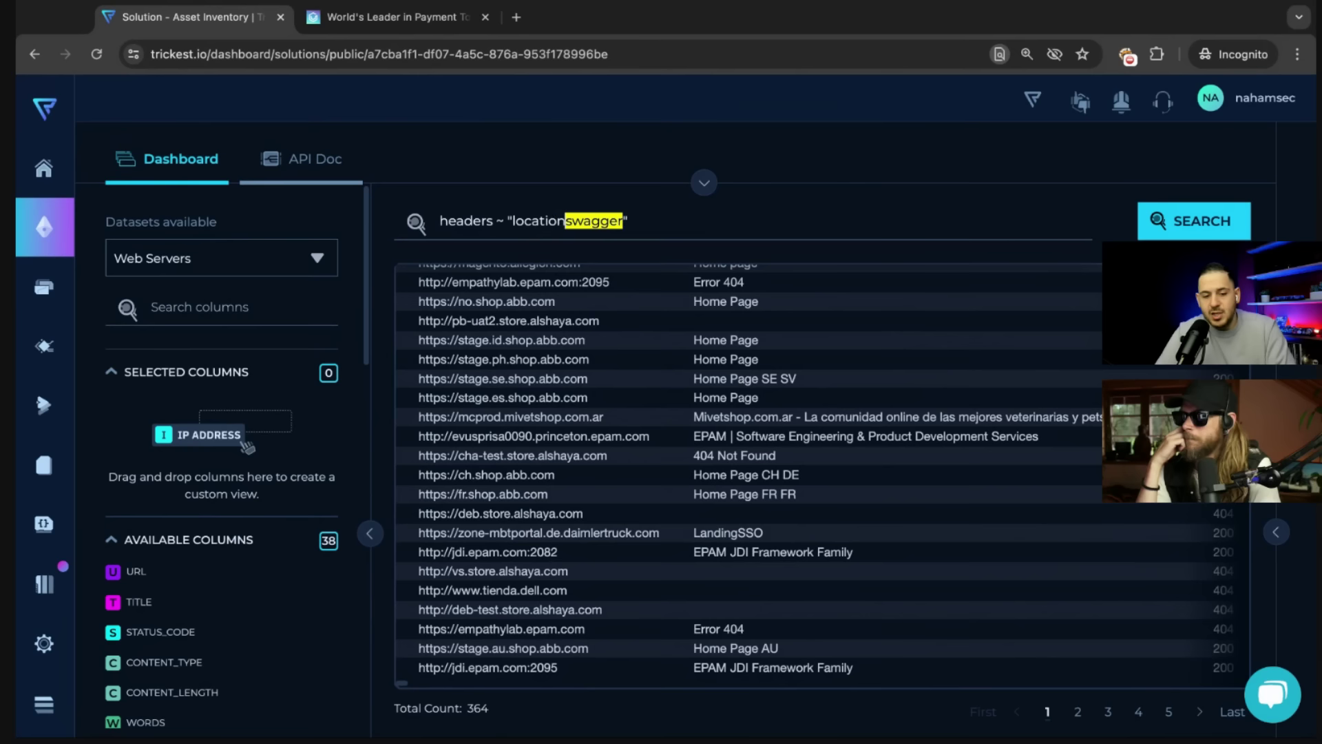
type(":")
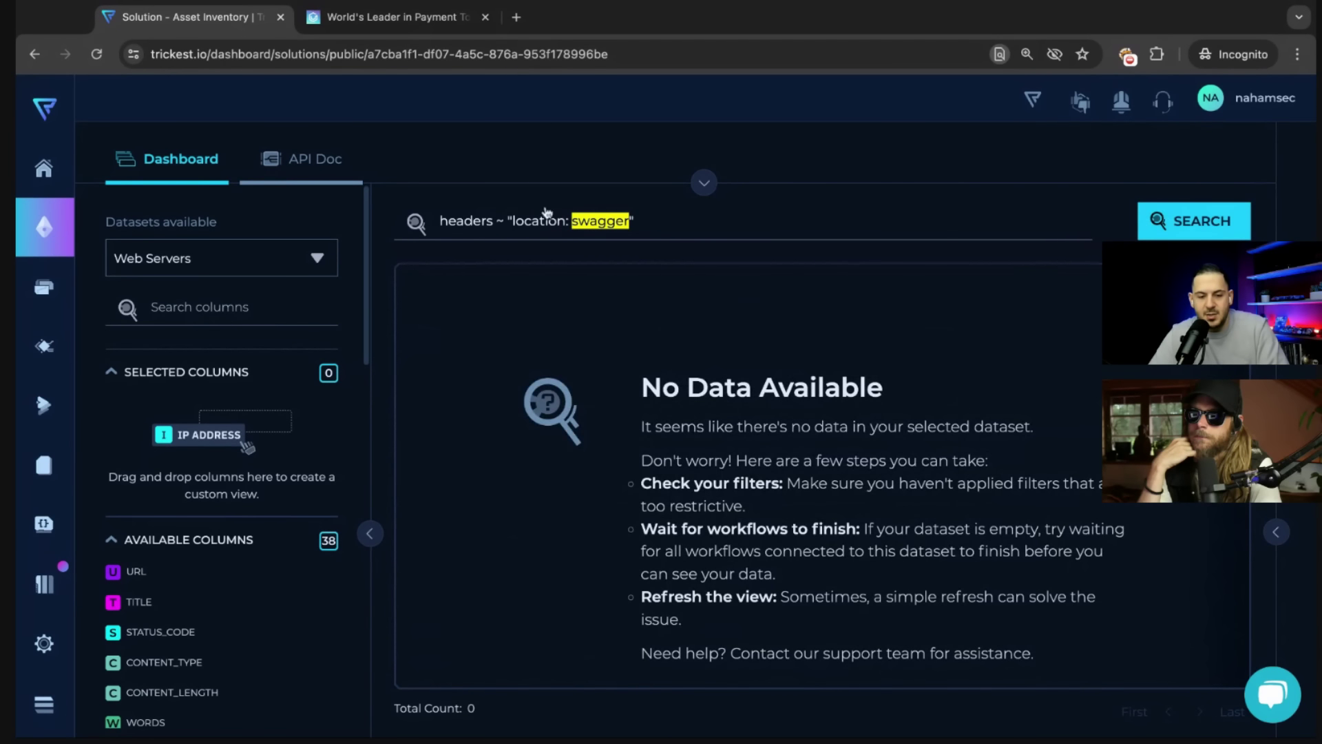
Change the query to headers ~ "swagger-ui" and search the web servers.
left_click(572, 223)
key("alt+BackSpace")
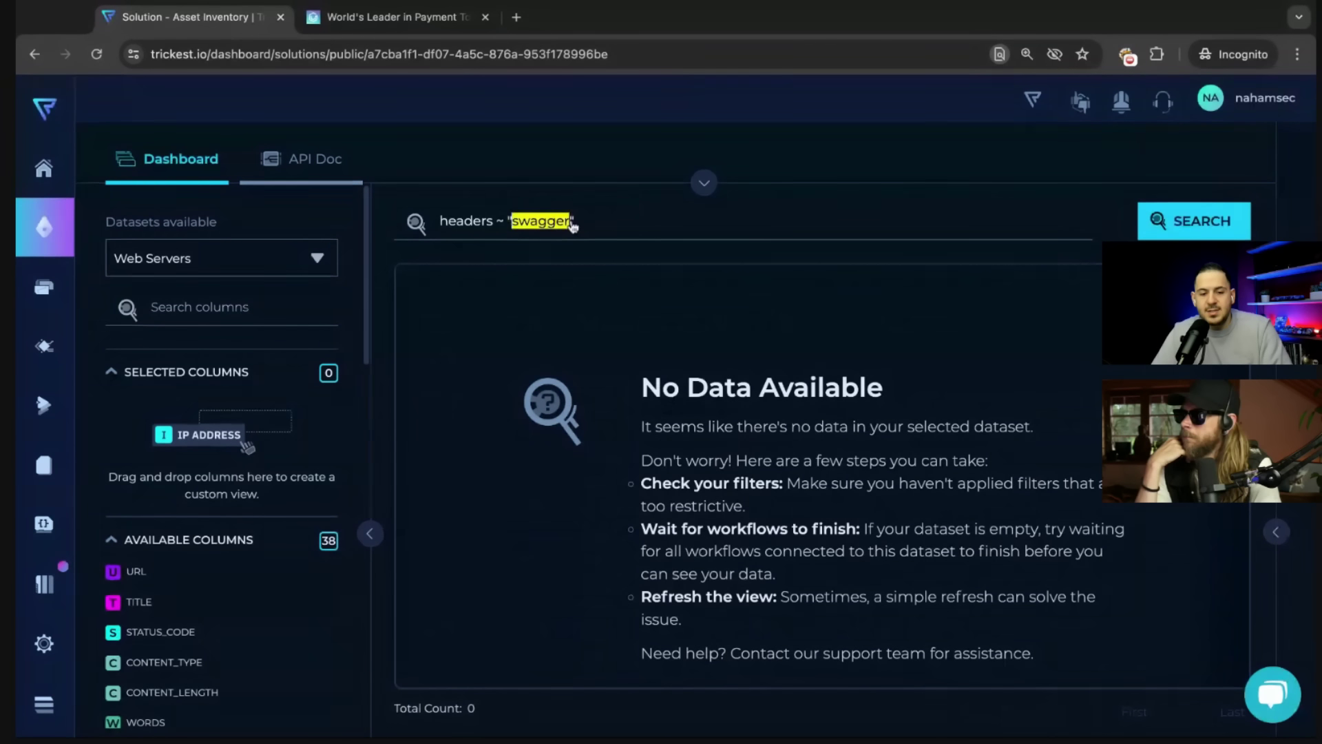
left_click(571, 223)
type("-ui")
key("Return")
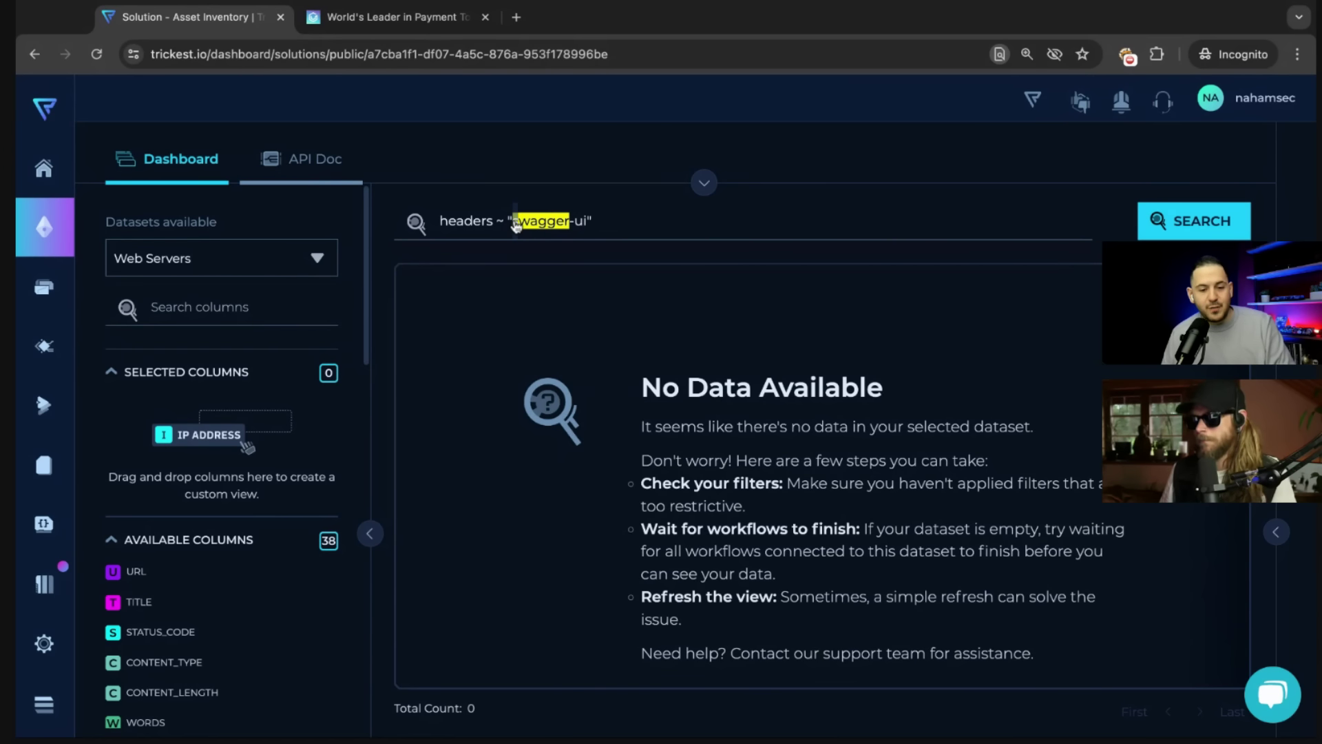
Change the header search term to "swagger.html".
key("shift+Right")
key("shift+Right")
key("shift+Right")
key("shift+Right")
key("shift+Right")
key("shift+Right")
key("shift+Right")
key("shift+Right")
key("shift+Right")
key("shift+Right")
key("Right")
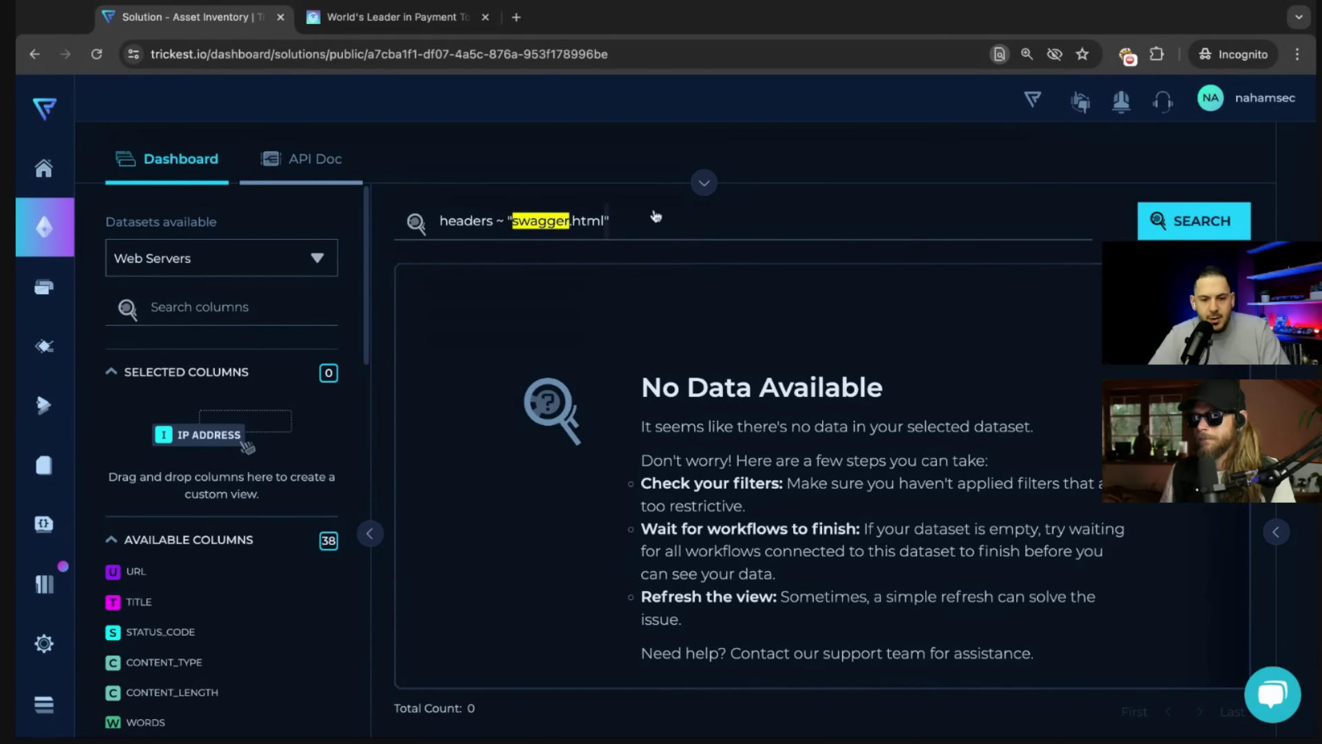
Replace the whole query with final_url ~ "swagger" and search the web servers.
key("alt+shift+Left")
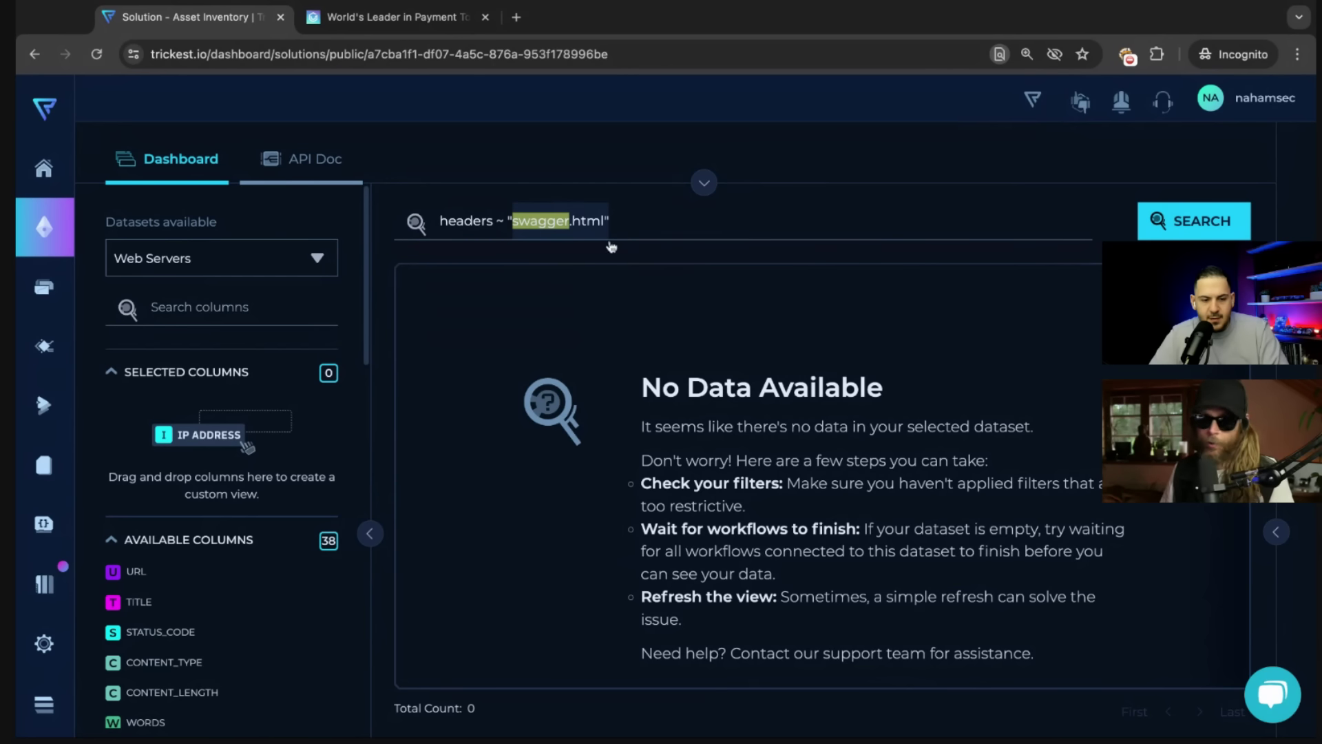
key("BackSpace")
key("BackSpace")
key("BackSpace")
key("BackSpace")
key("BackSpace")
key("BackSpace")
key("BackSpace")
key("BackSpace")
key("BackSpace")
key("BackSpace")
key("BackSpace")
key("BackSpace")
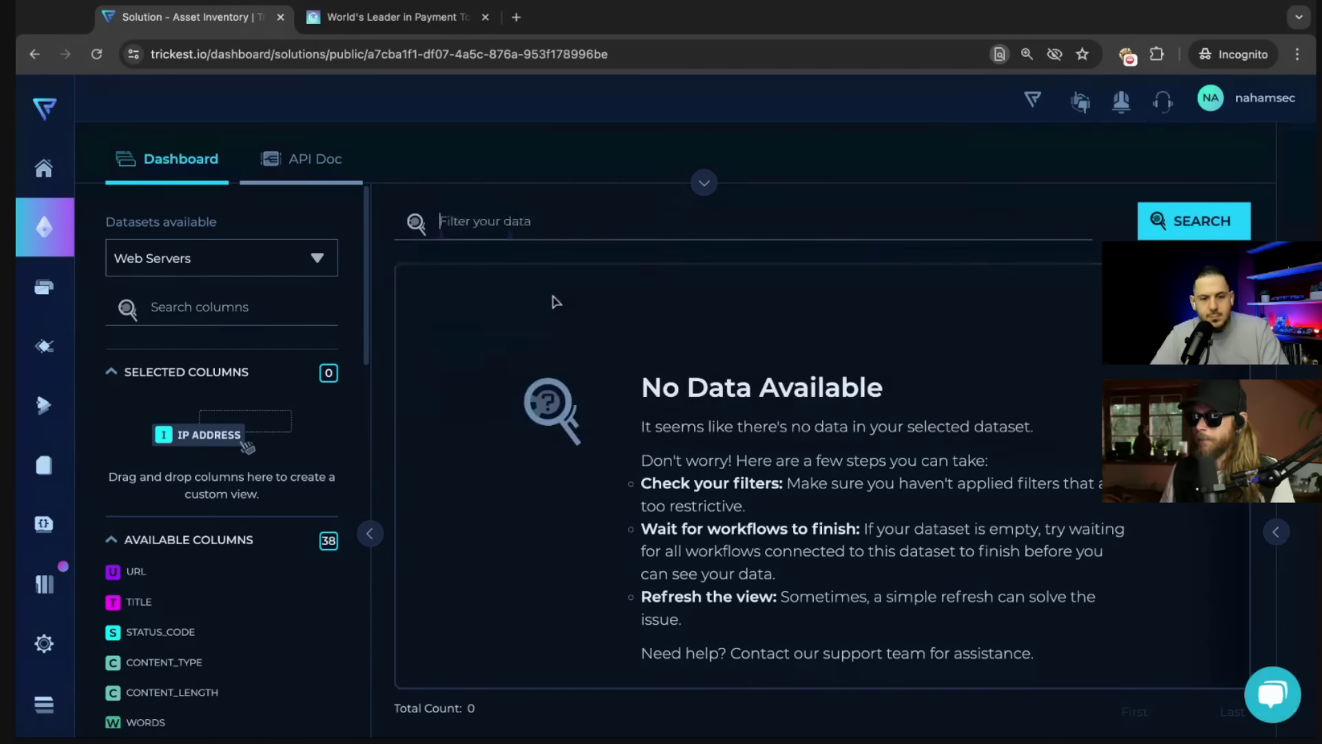
type("final")
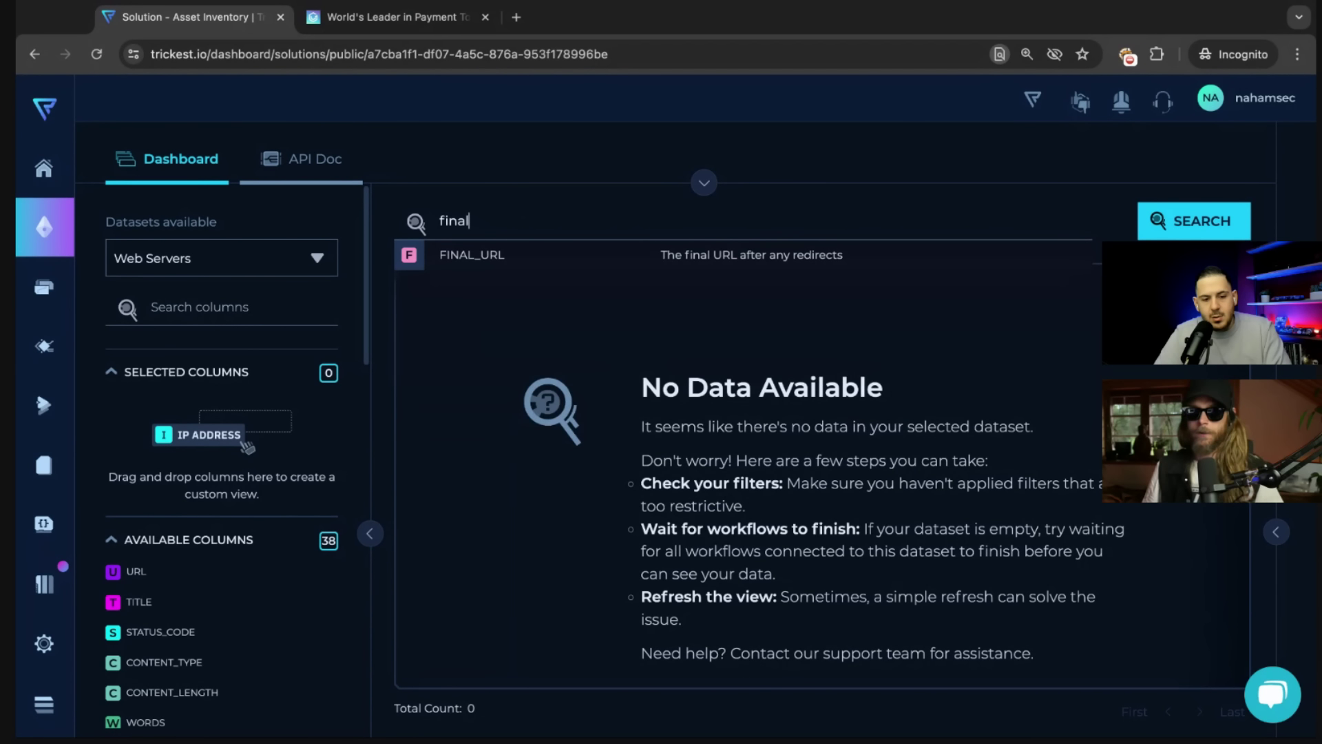
left_click(538, 258)
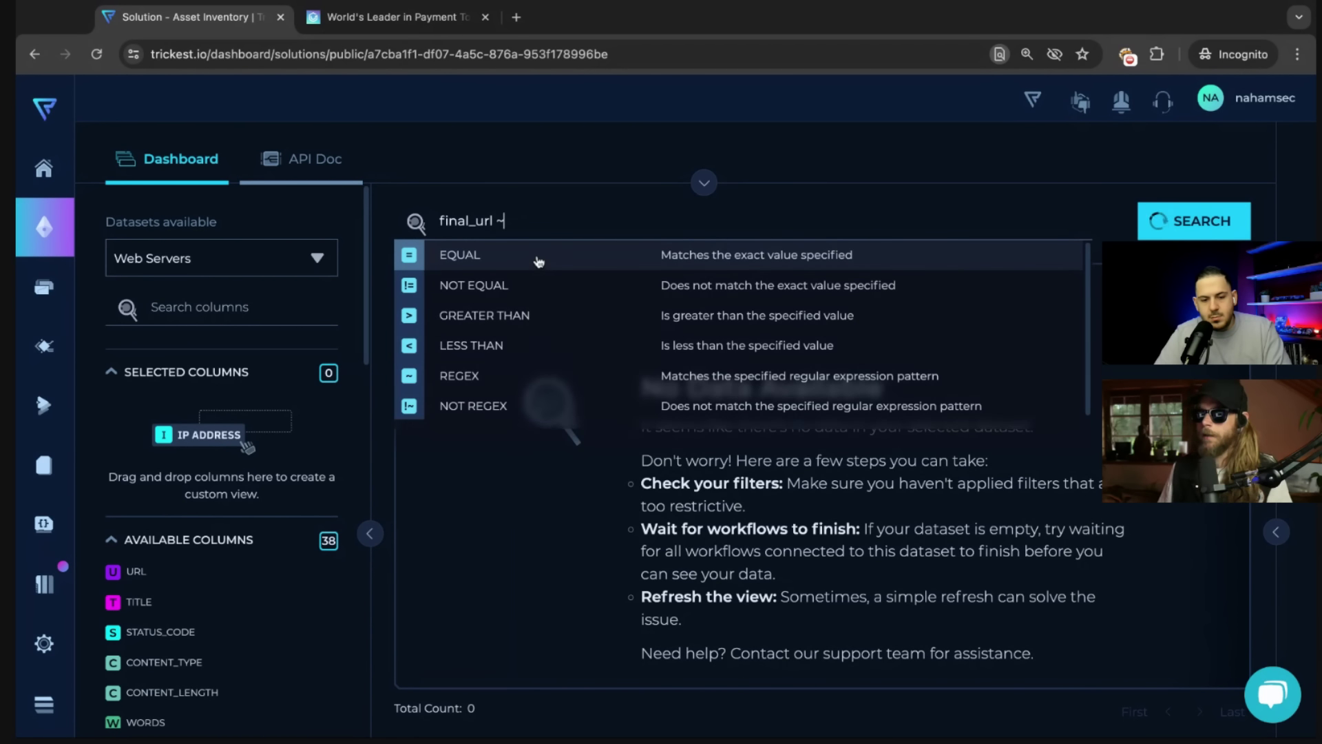
type("~ \"sin")
key("BackSpace")
key("BackSpace")
type("w")
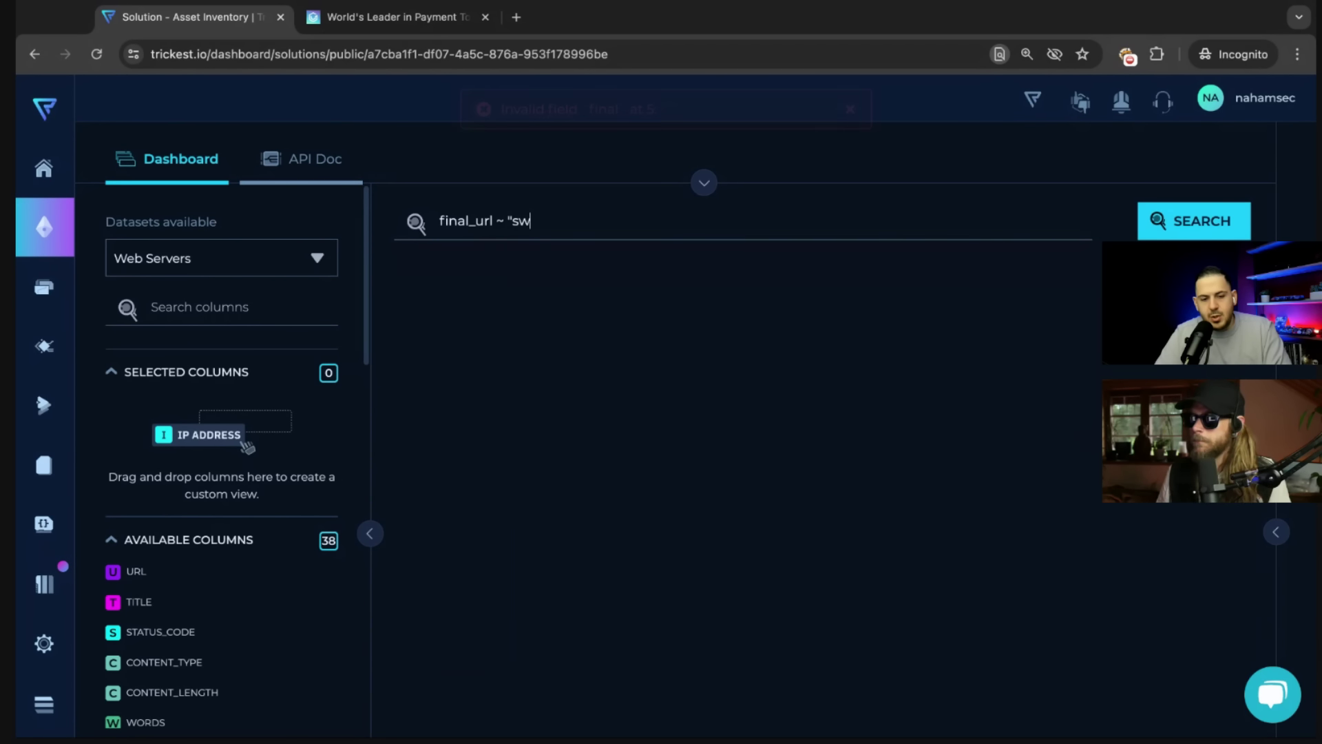
type("agger\"")
key("Return")
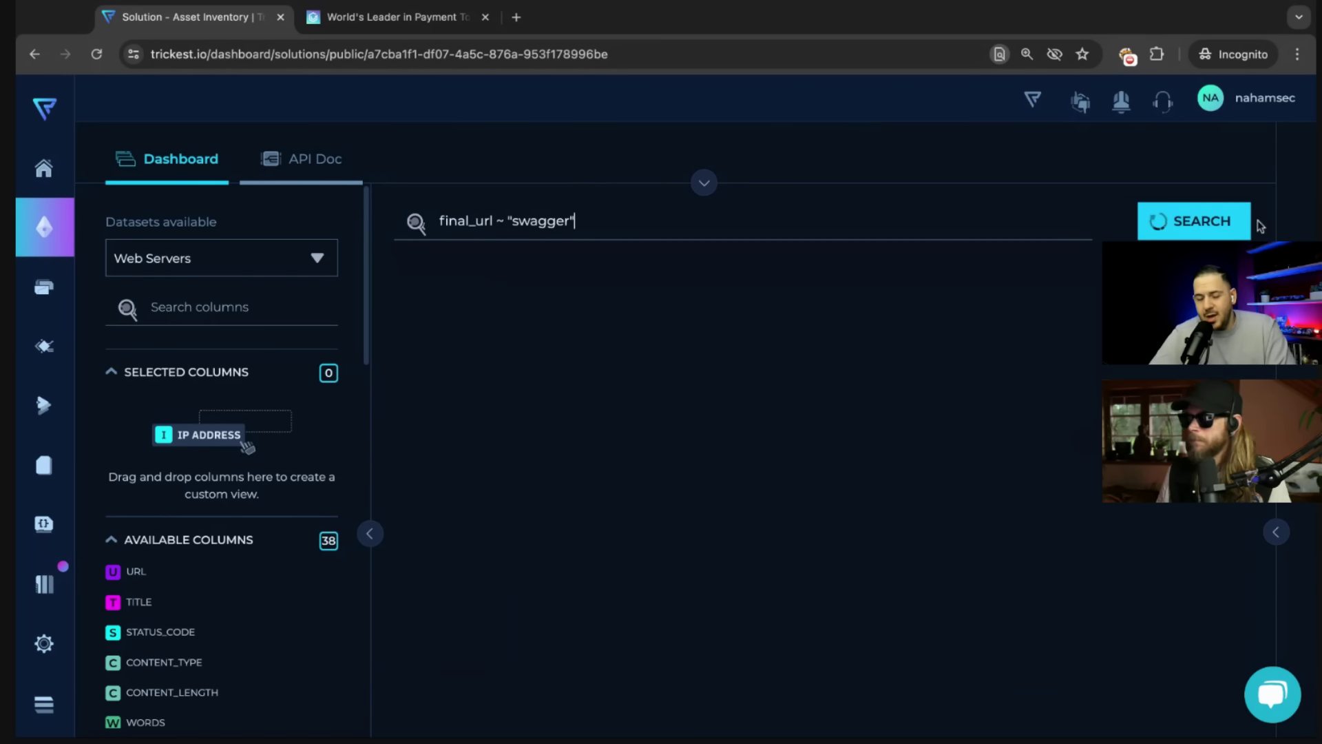
Go to the FINAL_URL column and copy the qat-uk-service-harbour-api.cbreapps.com Swagger URL.
scroll(989, 472, "right", 10)
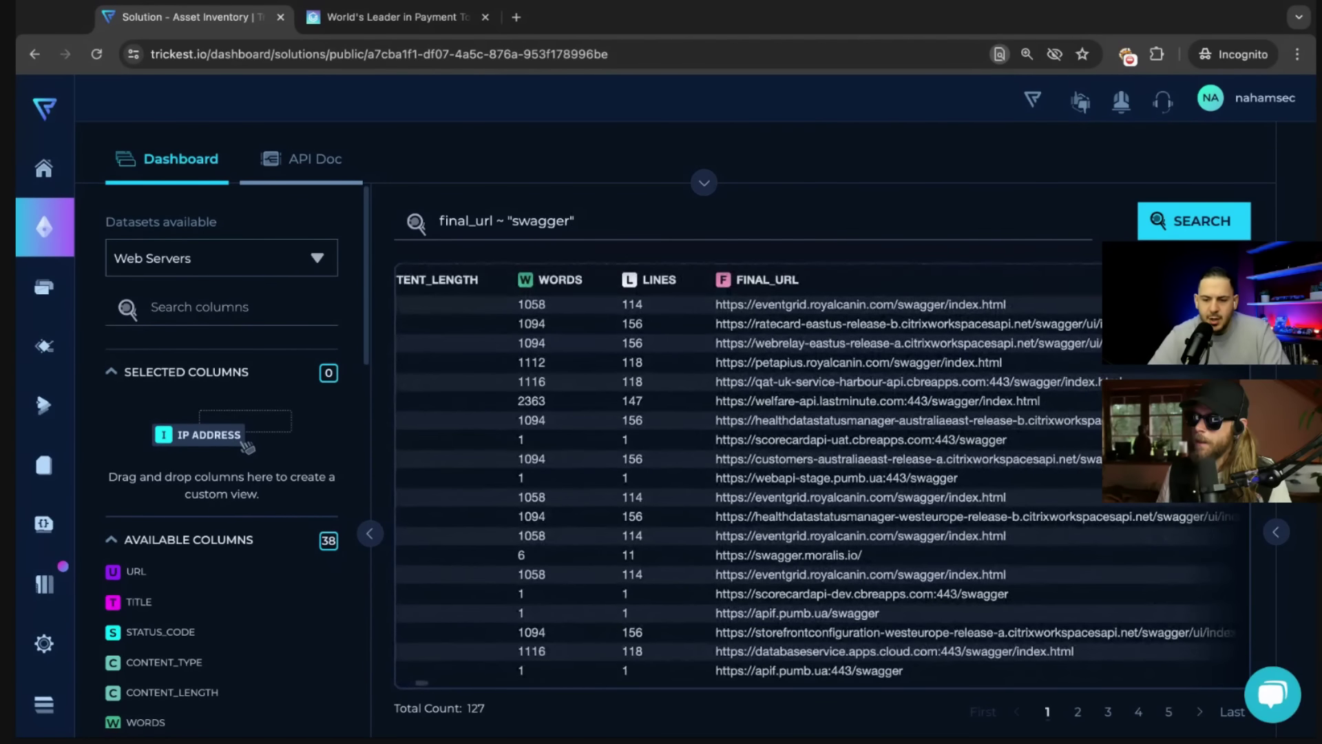
scroll(1097, 392, "right", 3)
left_click(1019, 383)
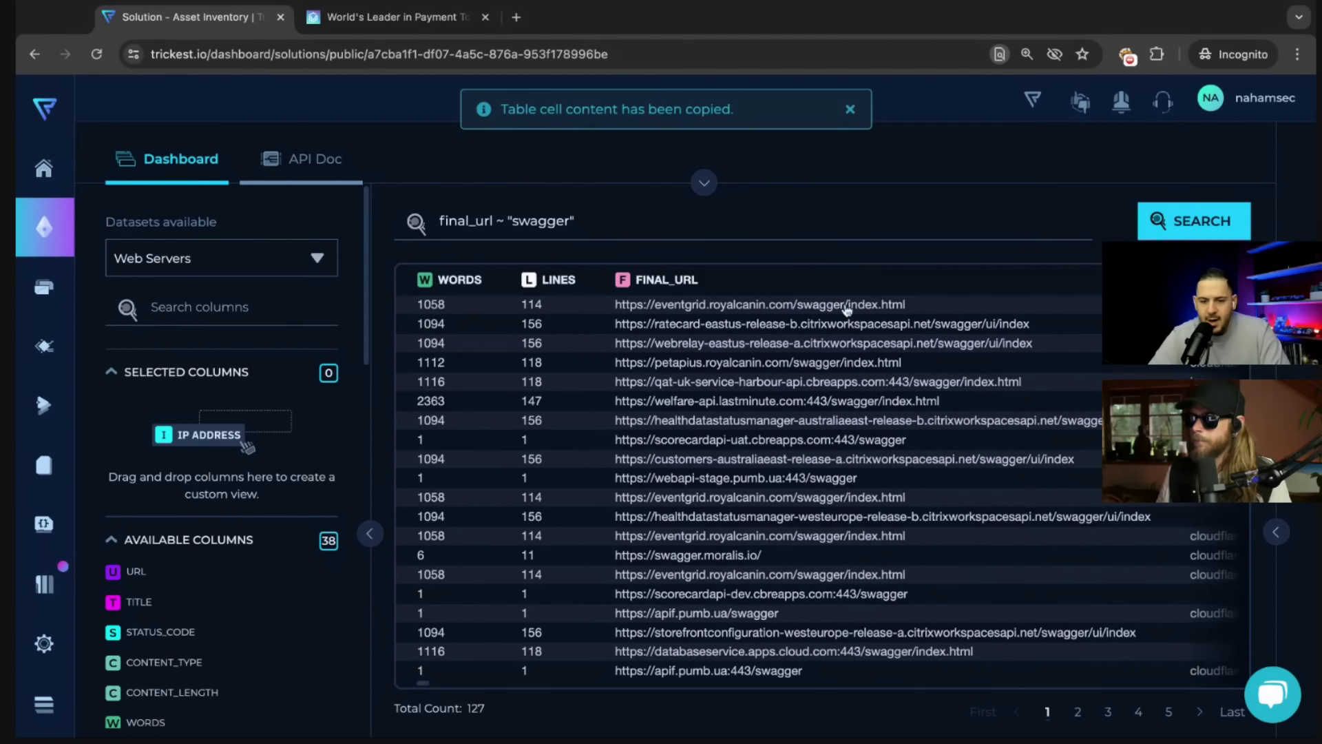
Change the final URL search term to "api-docs" and search the web servers.
double_click(515, 214)
type("api-docs")
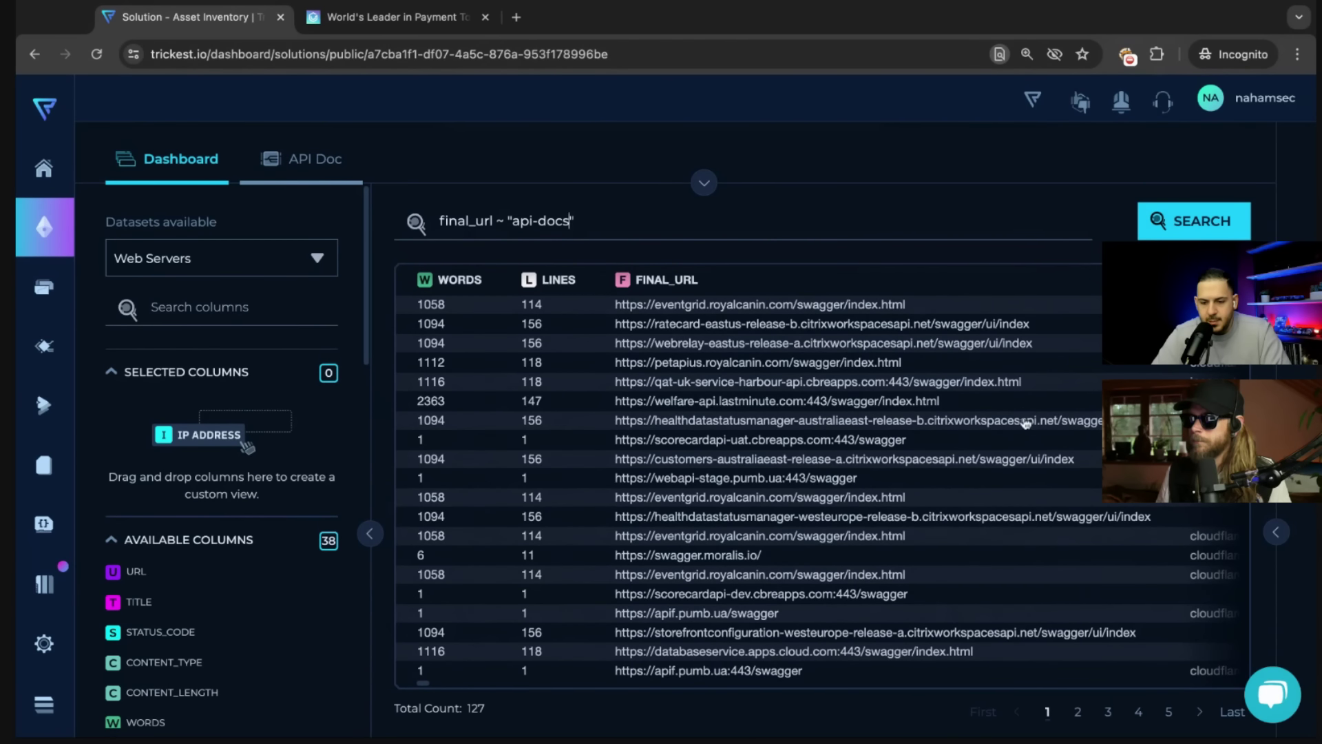
key("Return")
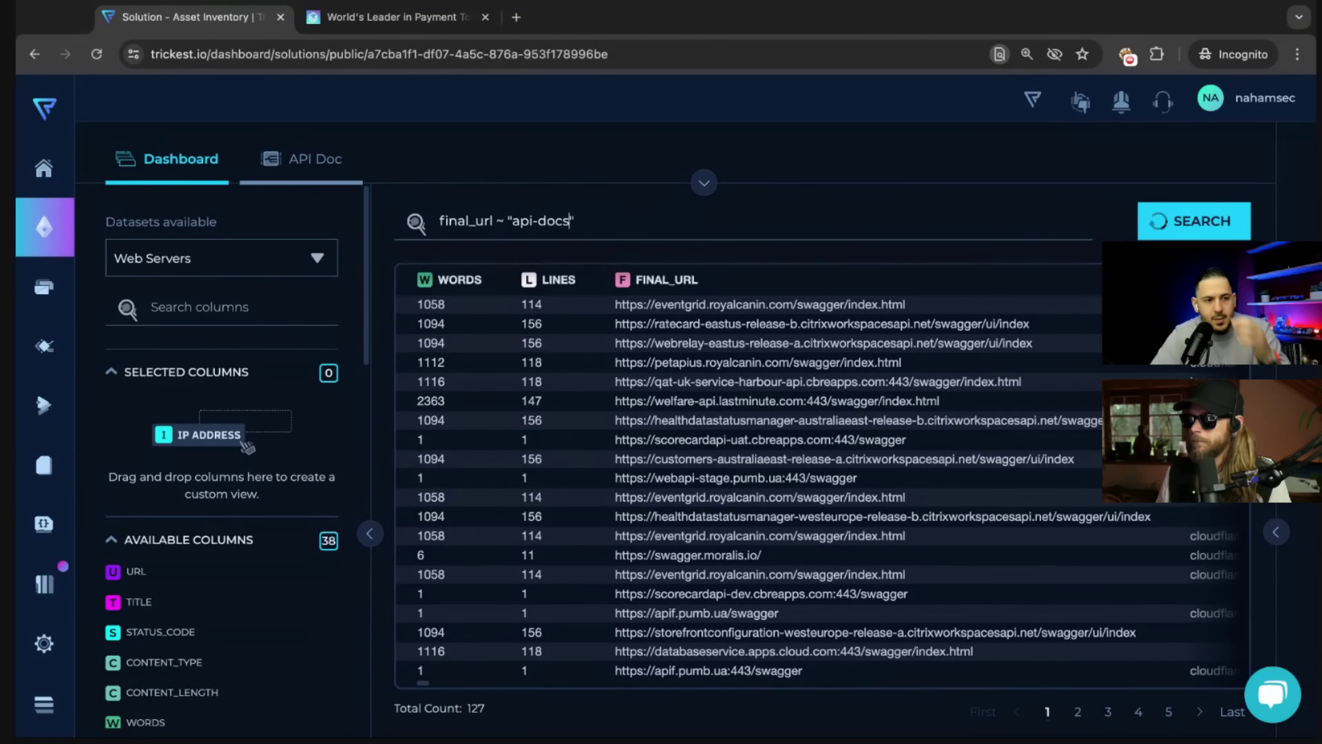
Copy the api.moralis-streams.com/api-docs/ URL, check the page in a new tab and close it.
scroll(907, 439, "right", 2)
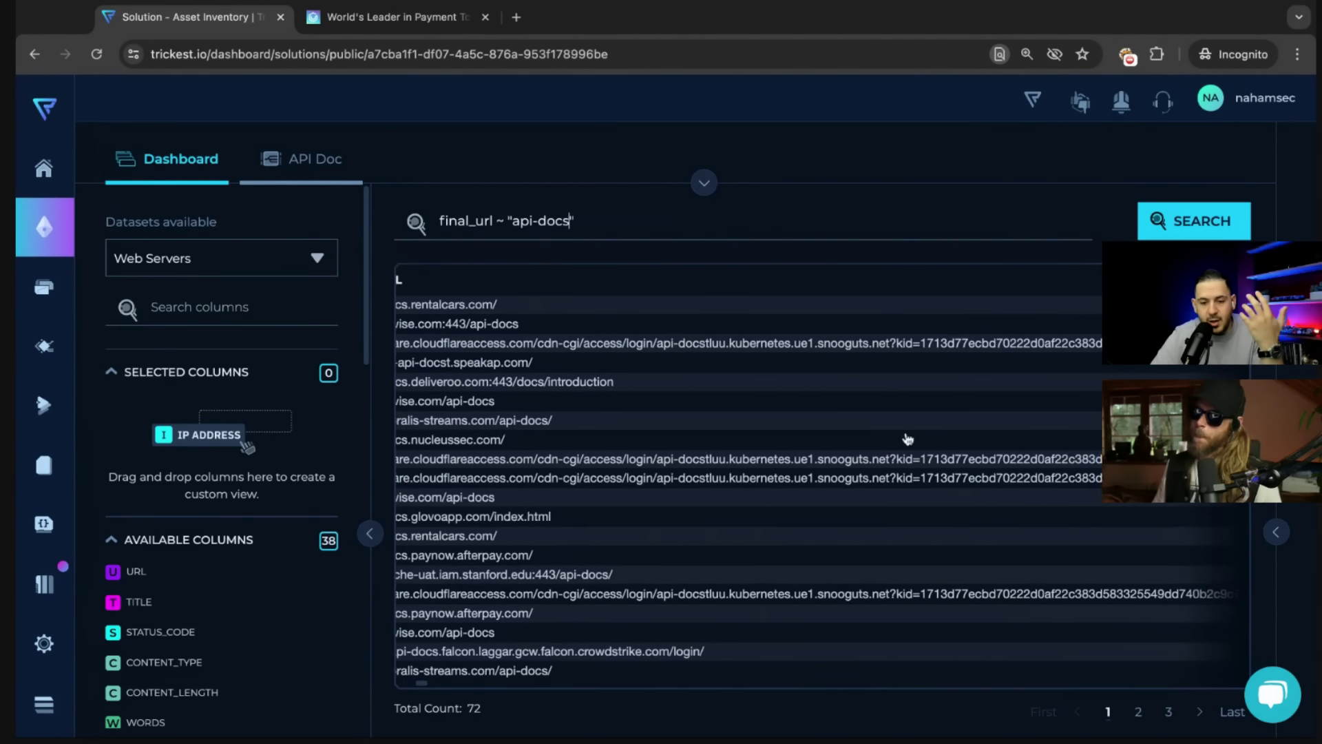
scroll(908, 438, "left", 3)
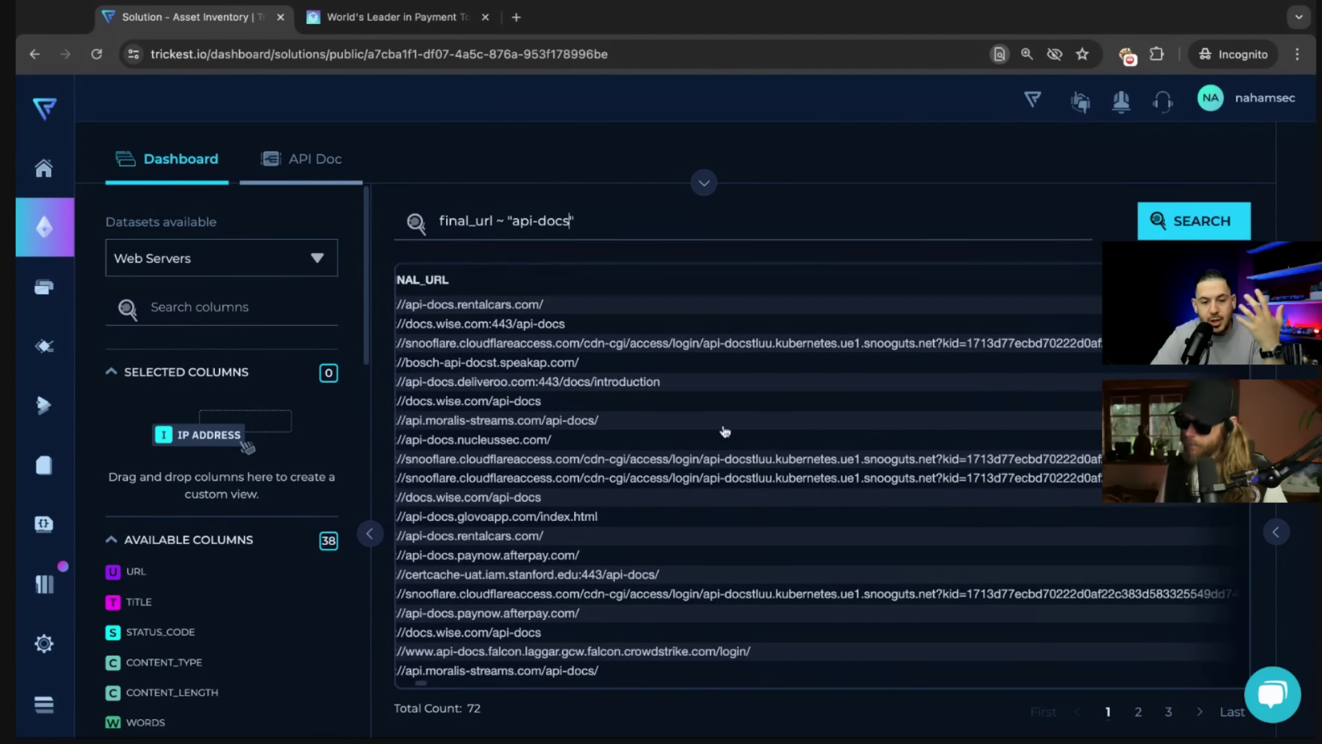
left_click(580, 426)
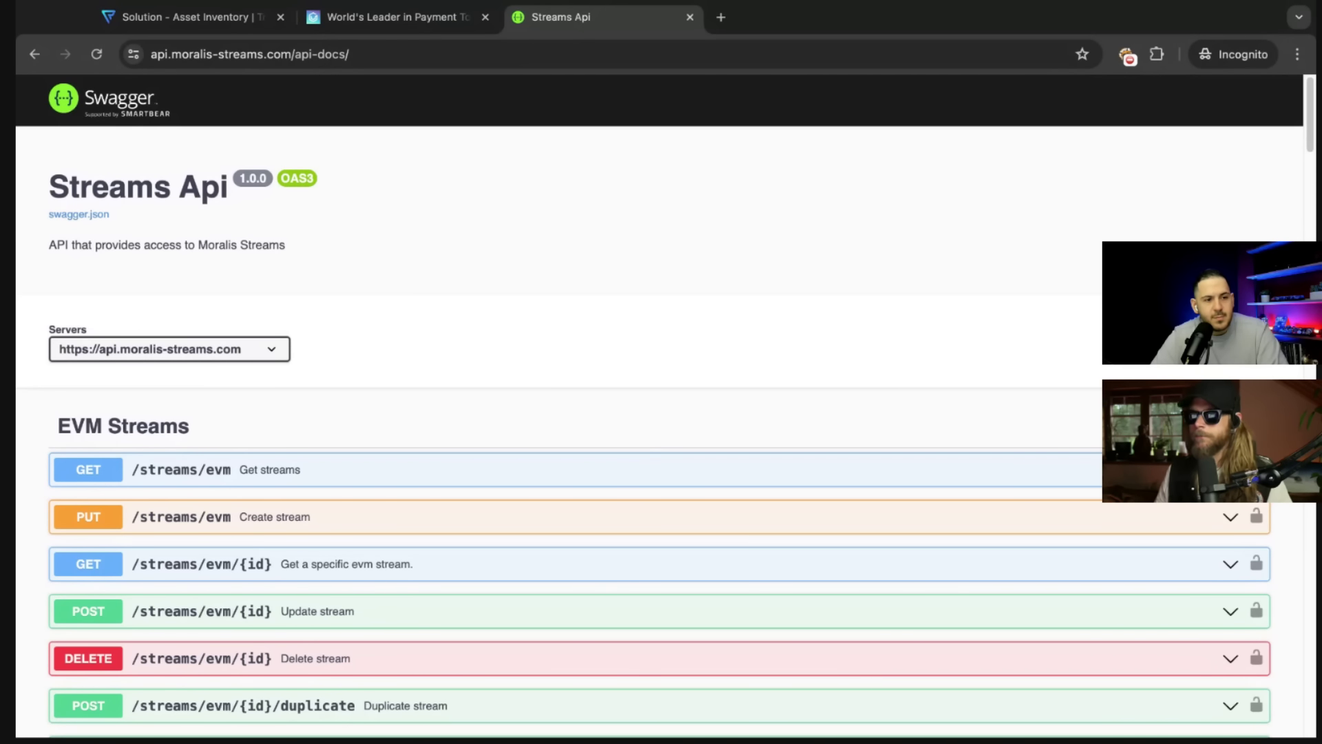
key("ctrl+w")
scroll(724, 418, "down", 3)
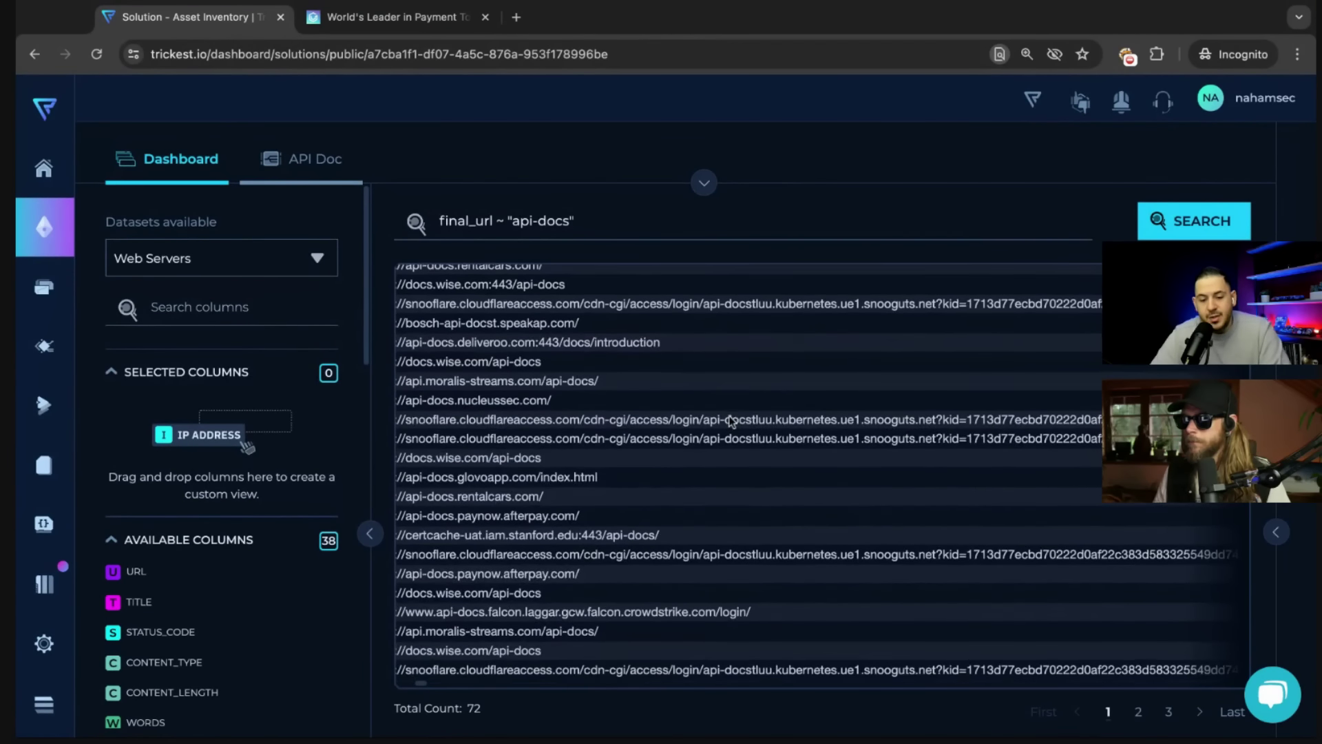
Change the final URL search term to "openapi" and search the web servers.
double_click(544, 221)
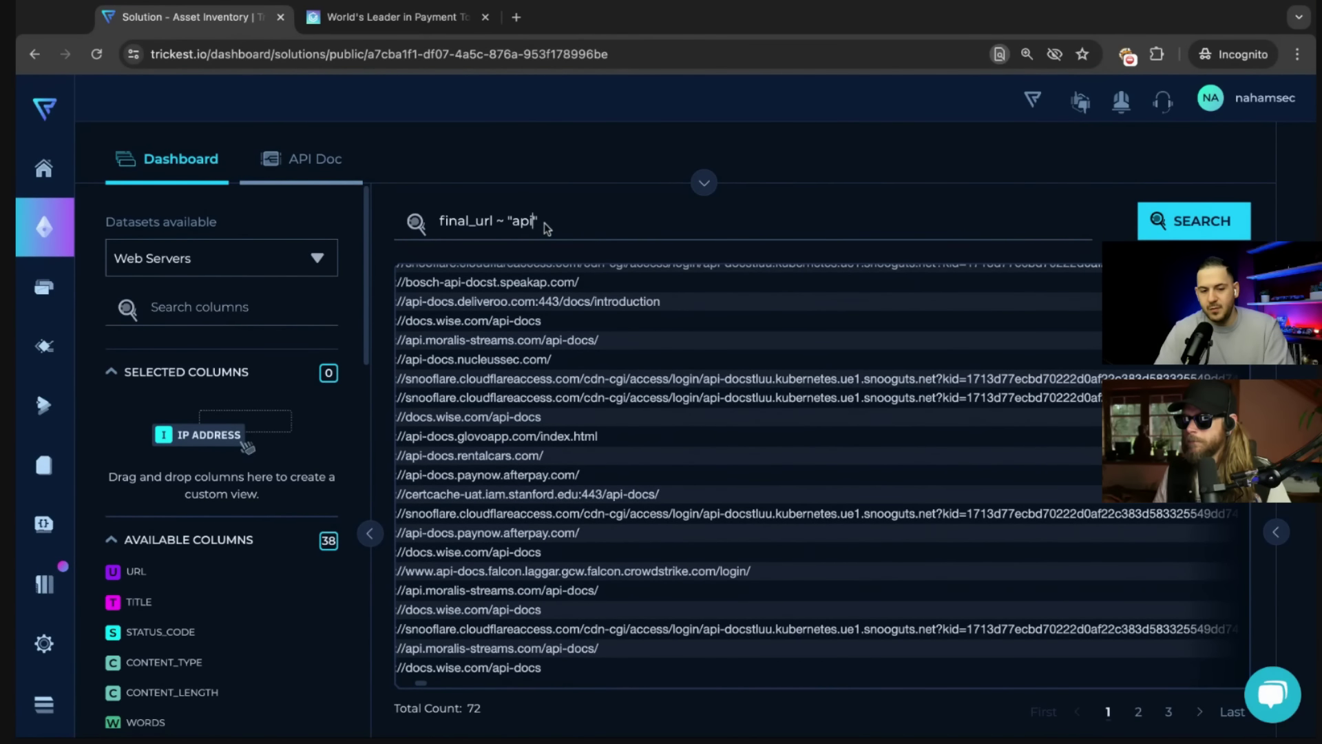
type("opena")
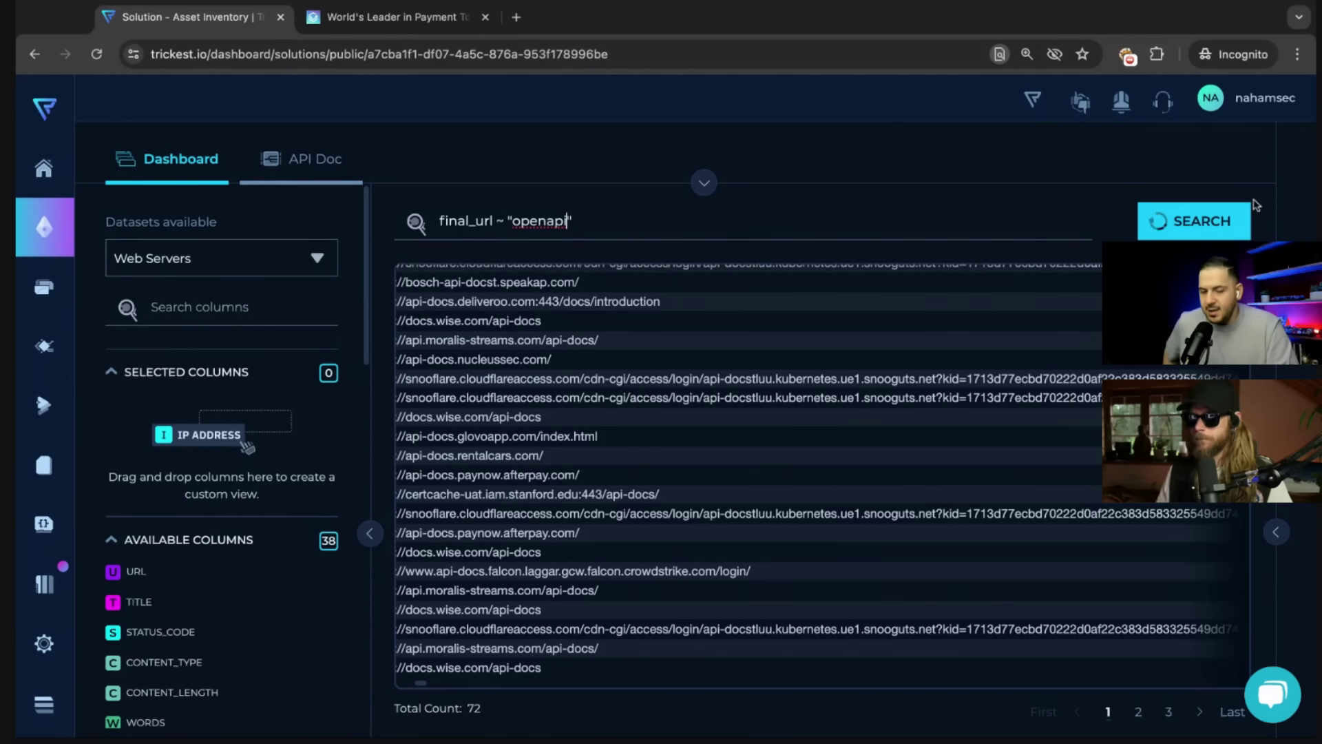
scroll(889, 382, "right", 10)
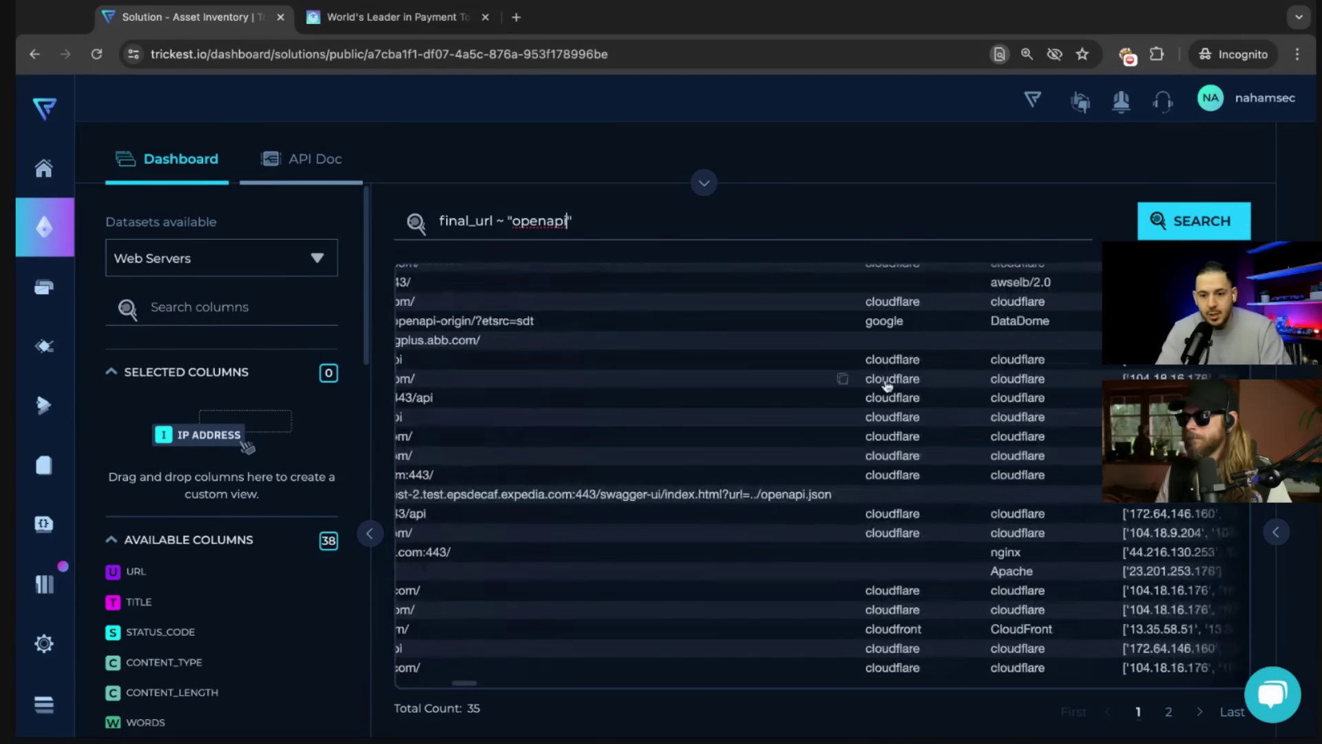
scroll(886, 386, "left", 10)
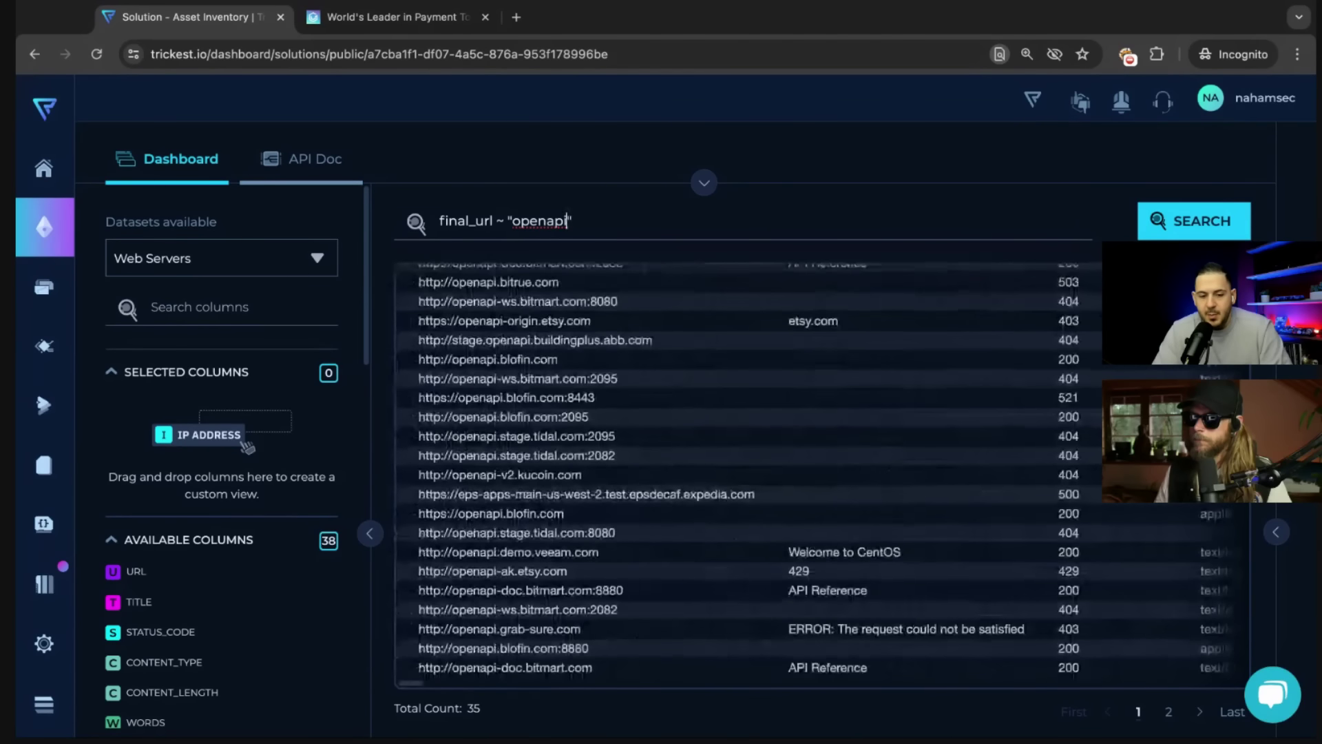
scroll(750, 475, "up", 2)
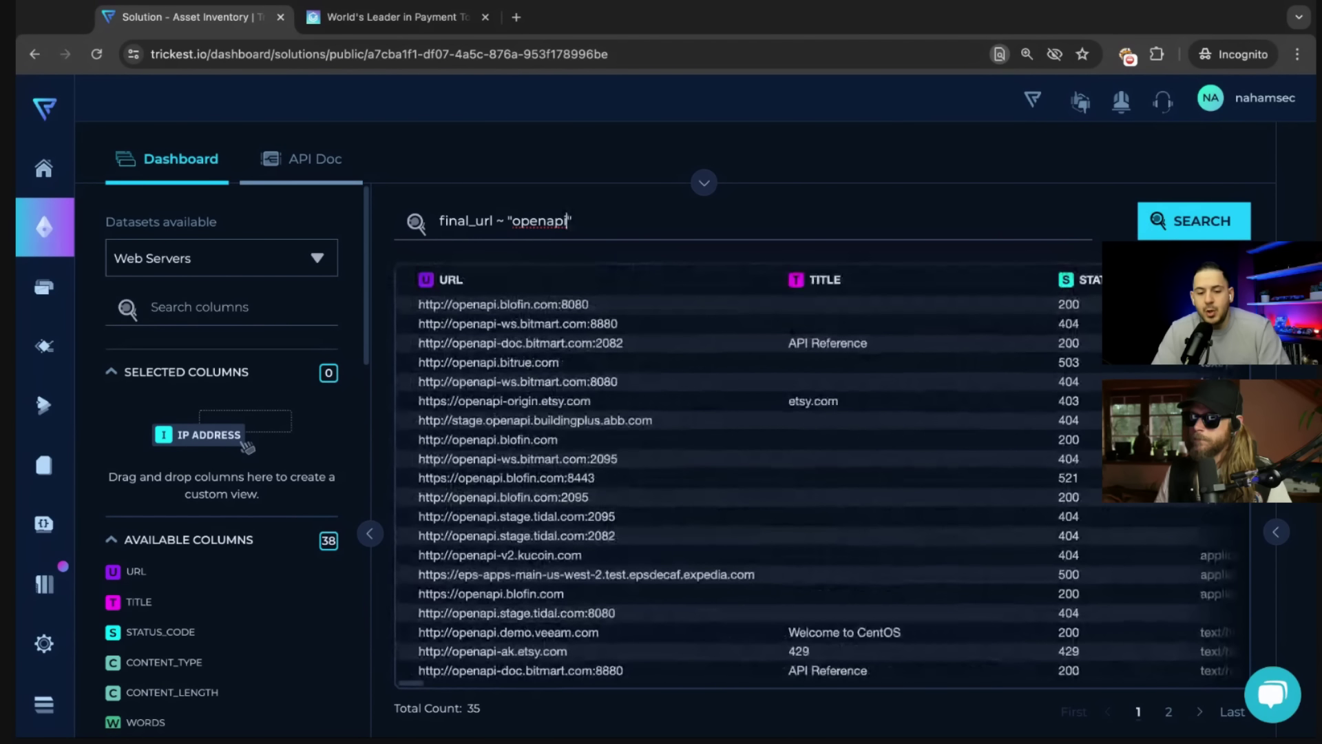
left_click(629, 351)
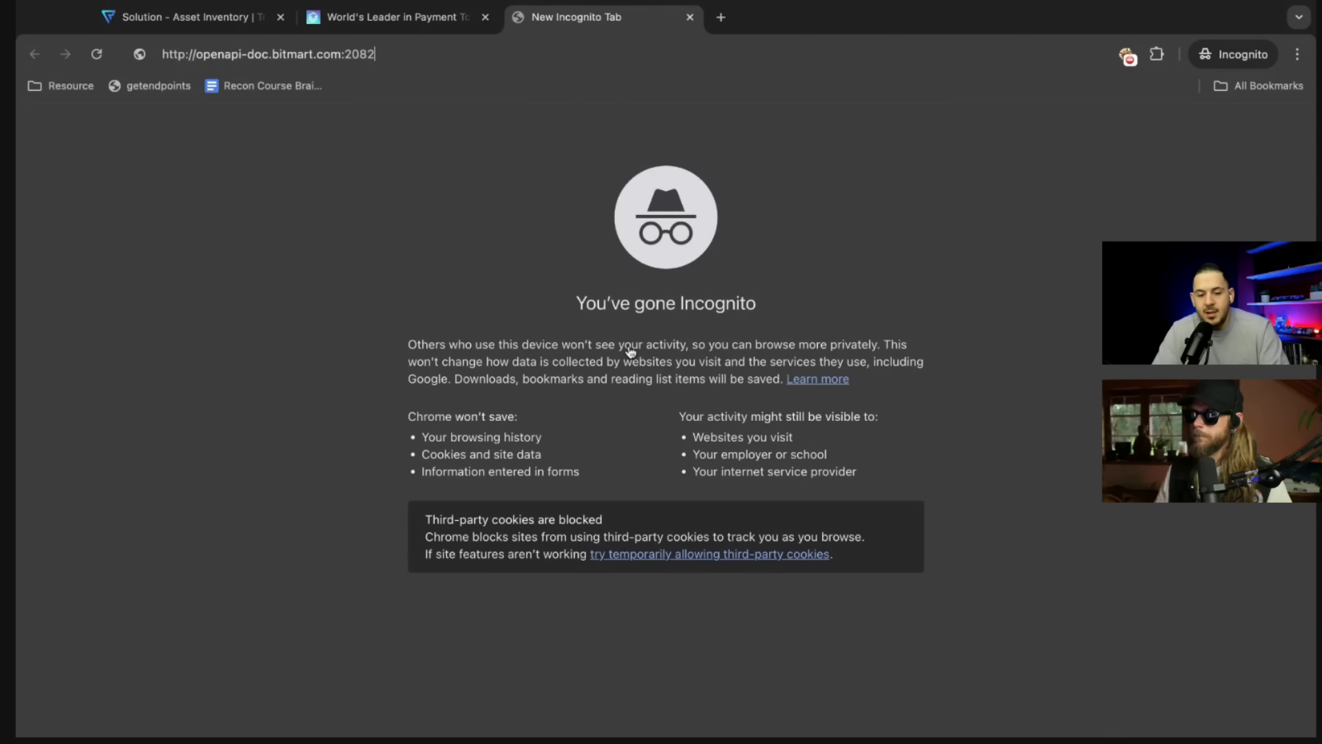
key("ctrl+w")
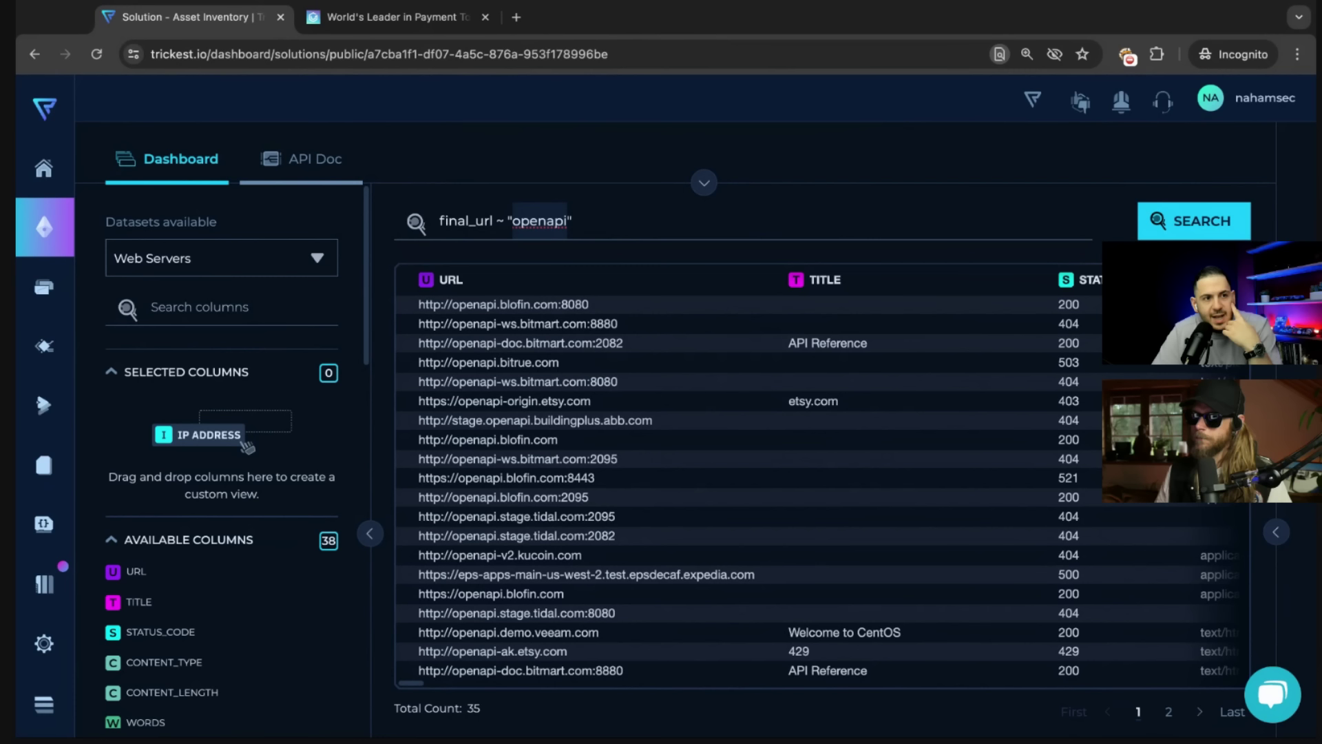
Replace the whole query with headers ~ XML and search the web servers.
triple_click(539, 222)
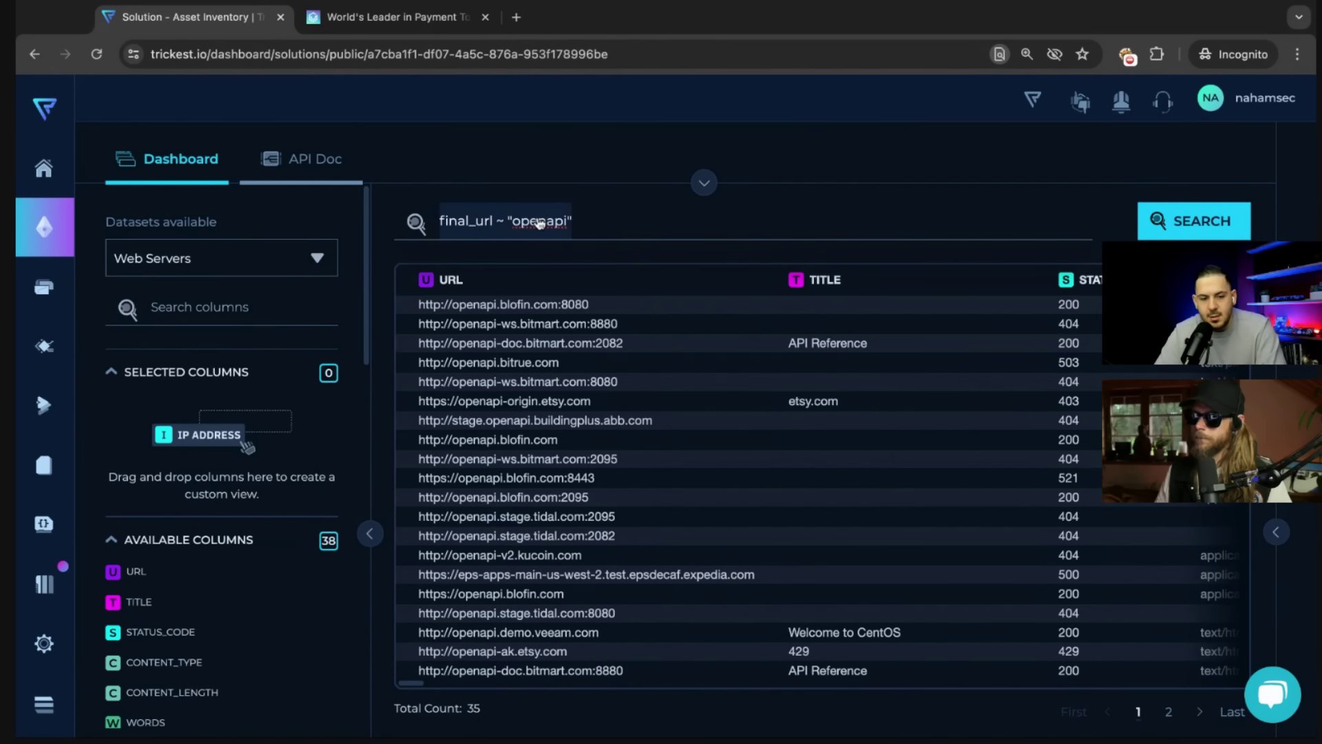
type("headers")
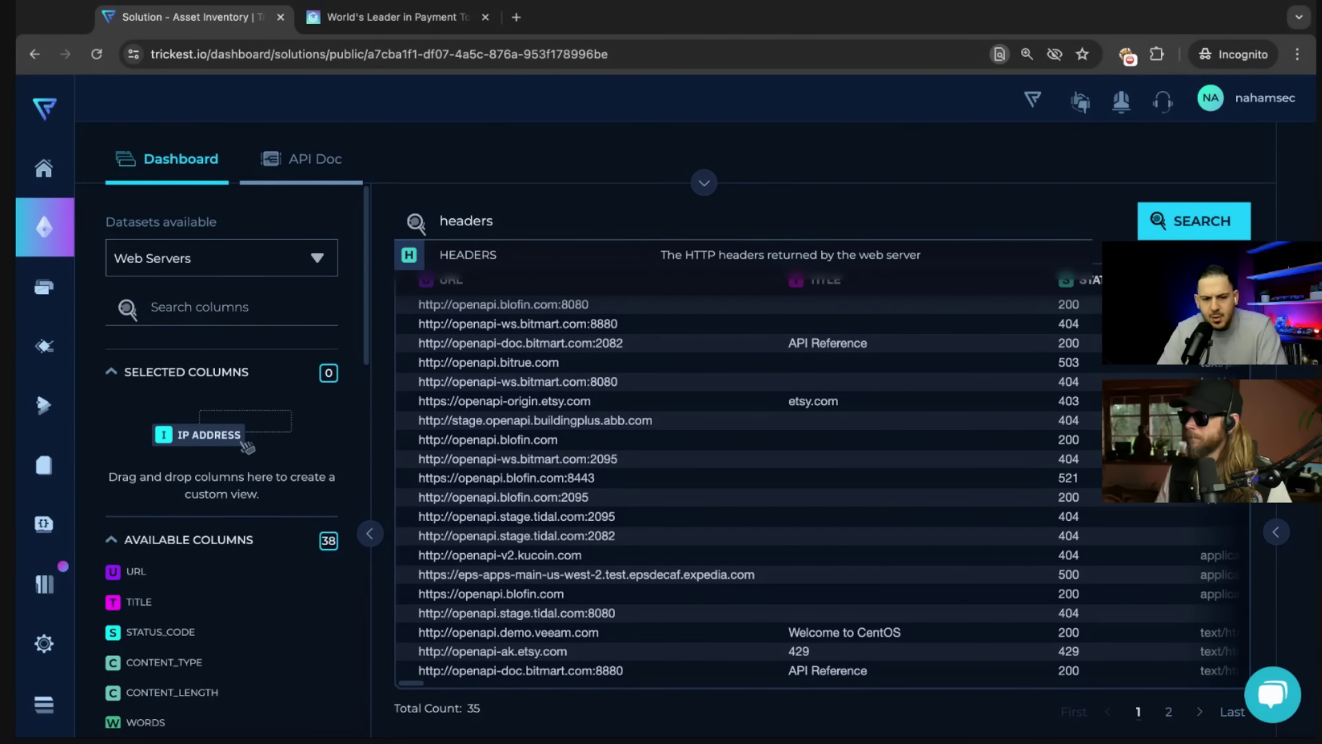
left_click(553, 252)
type("~ xM")
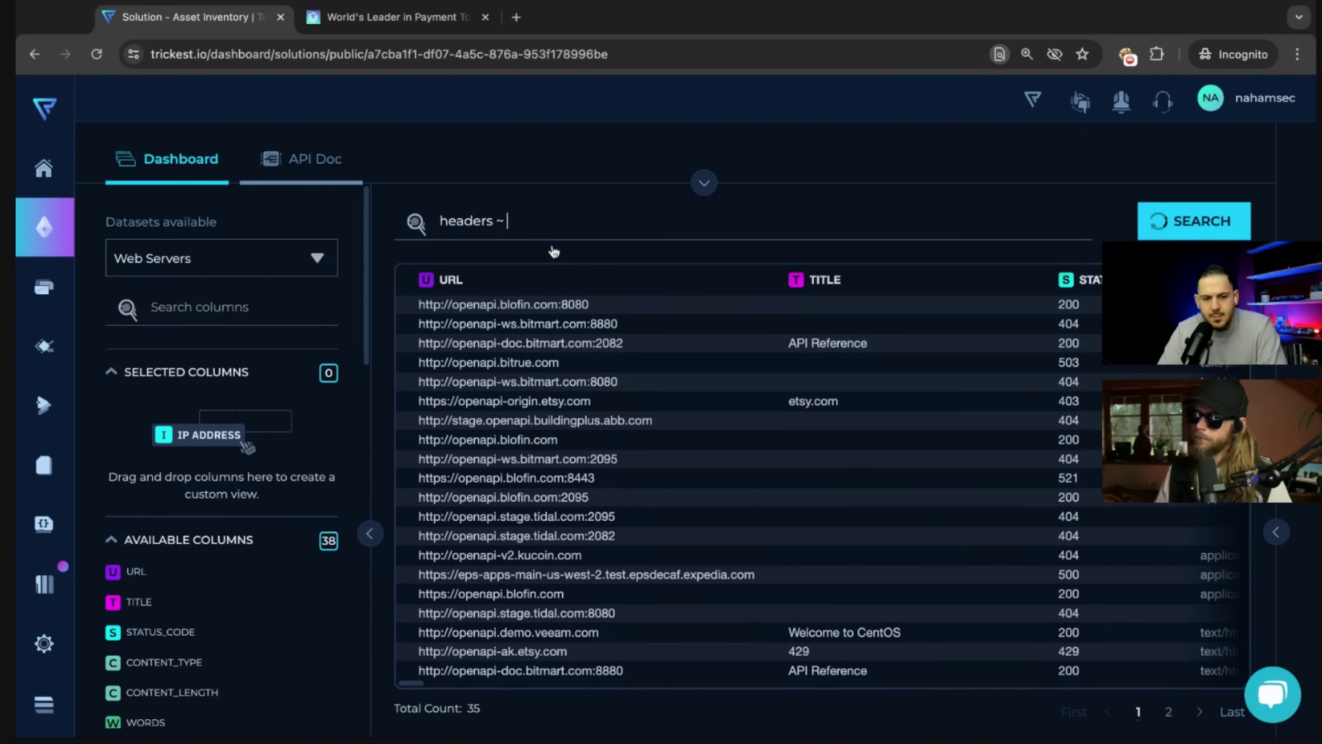
key("BackSpace")
key("BackSpace")
type("XML")
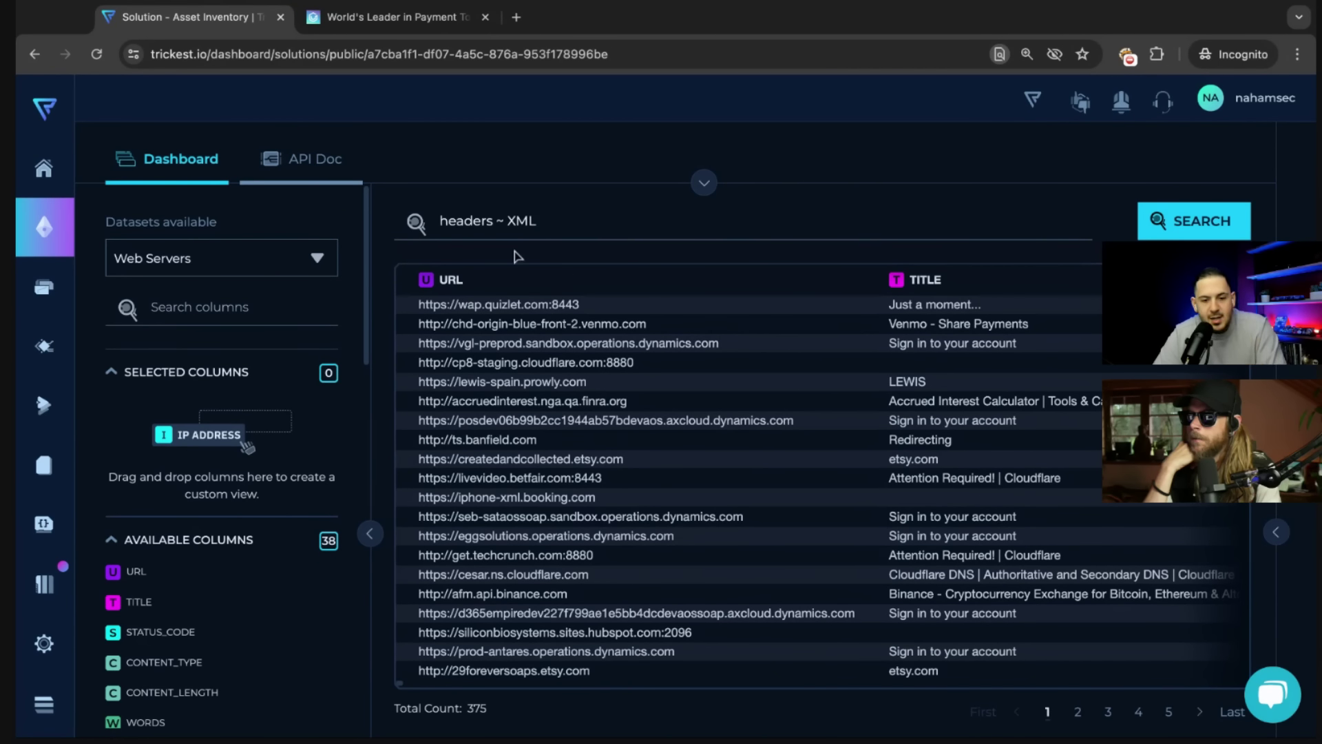
Replace the whole query with final_url ~ openapi.json and search the web servers.
triple_click(527, 227)
key("BackSpace")
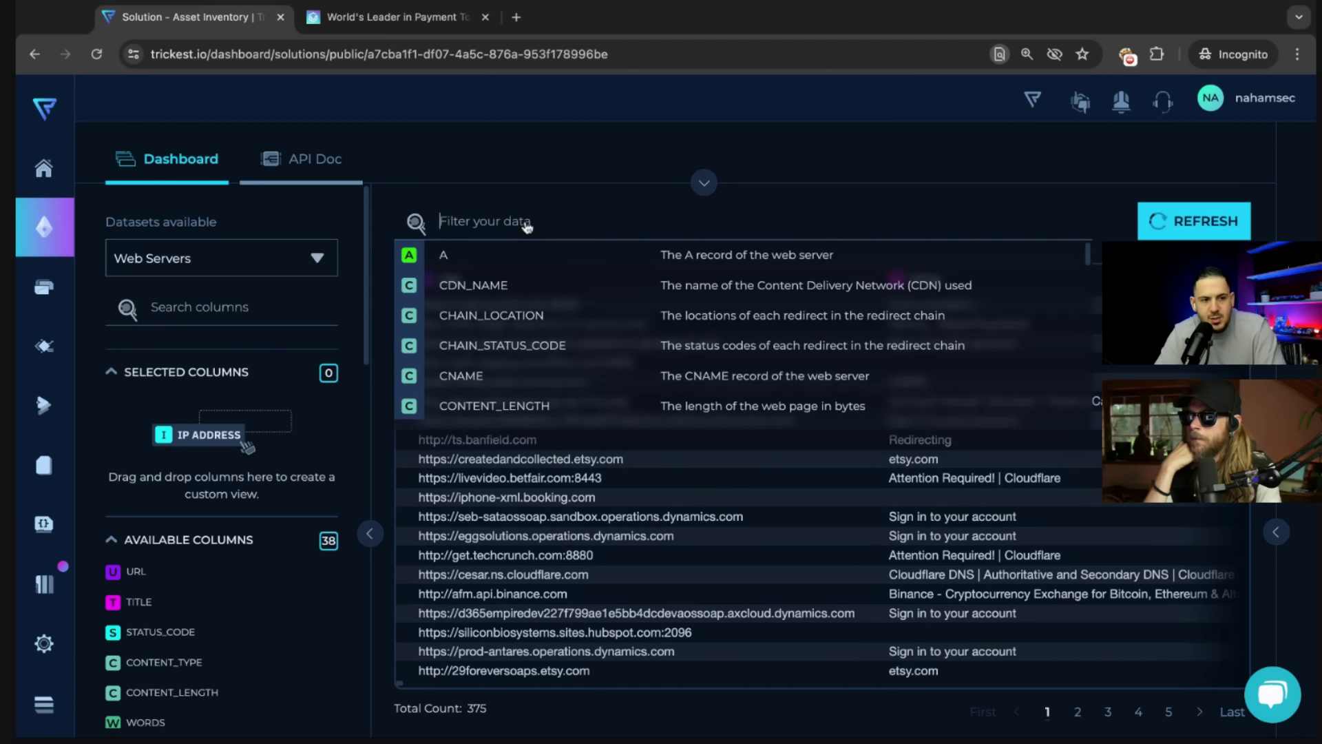
type("url")
key("BackSpace")
key("BackSpace")
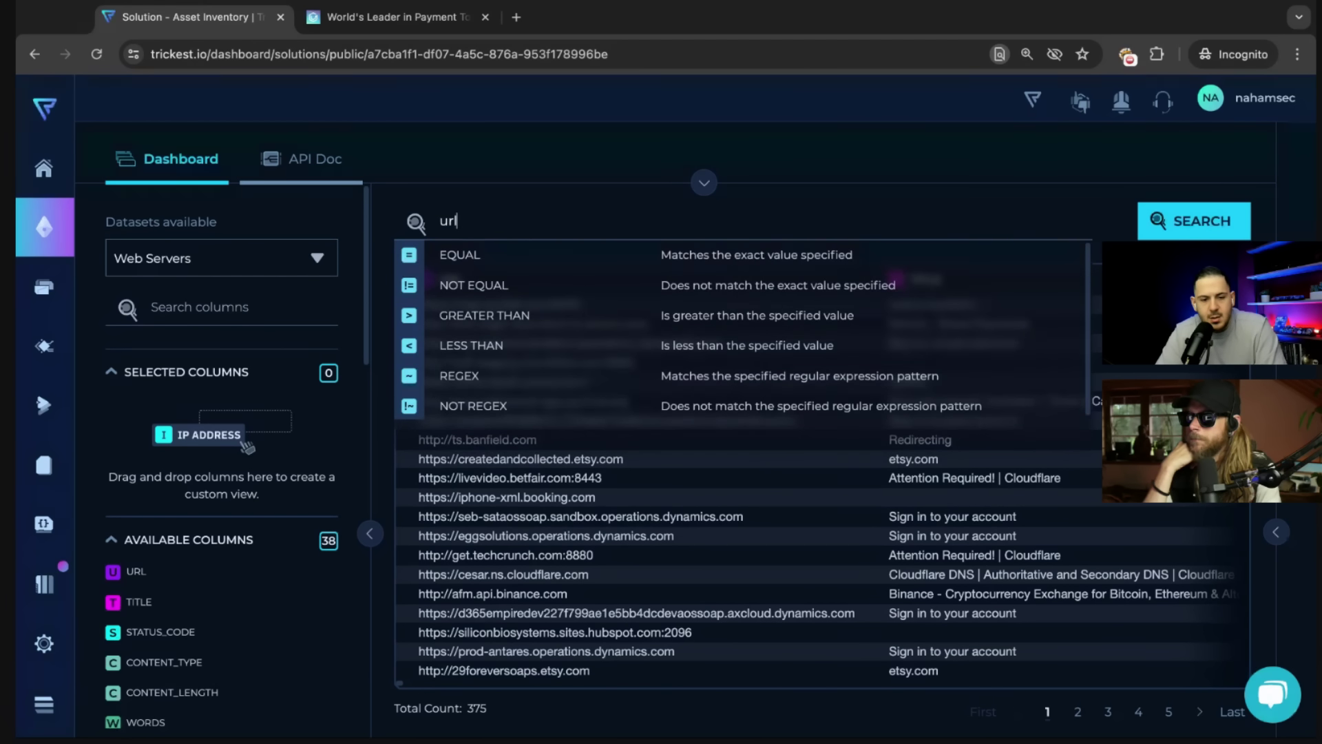
left_click(532, 257)
type("~")
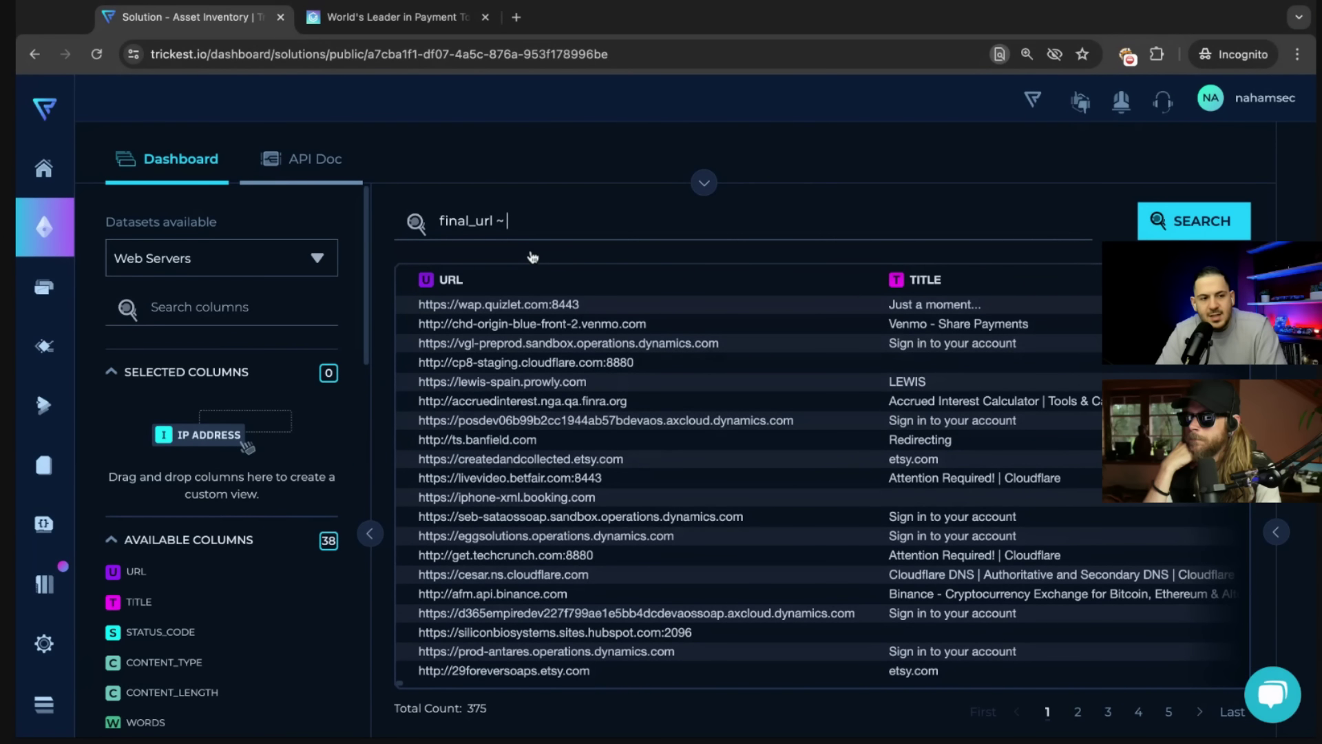
type(" openapi.json")
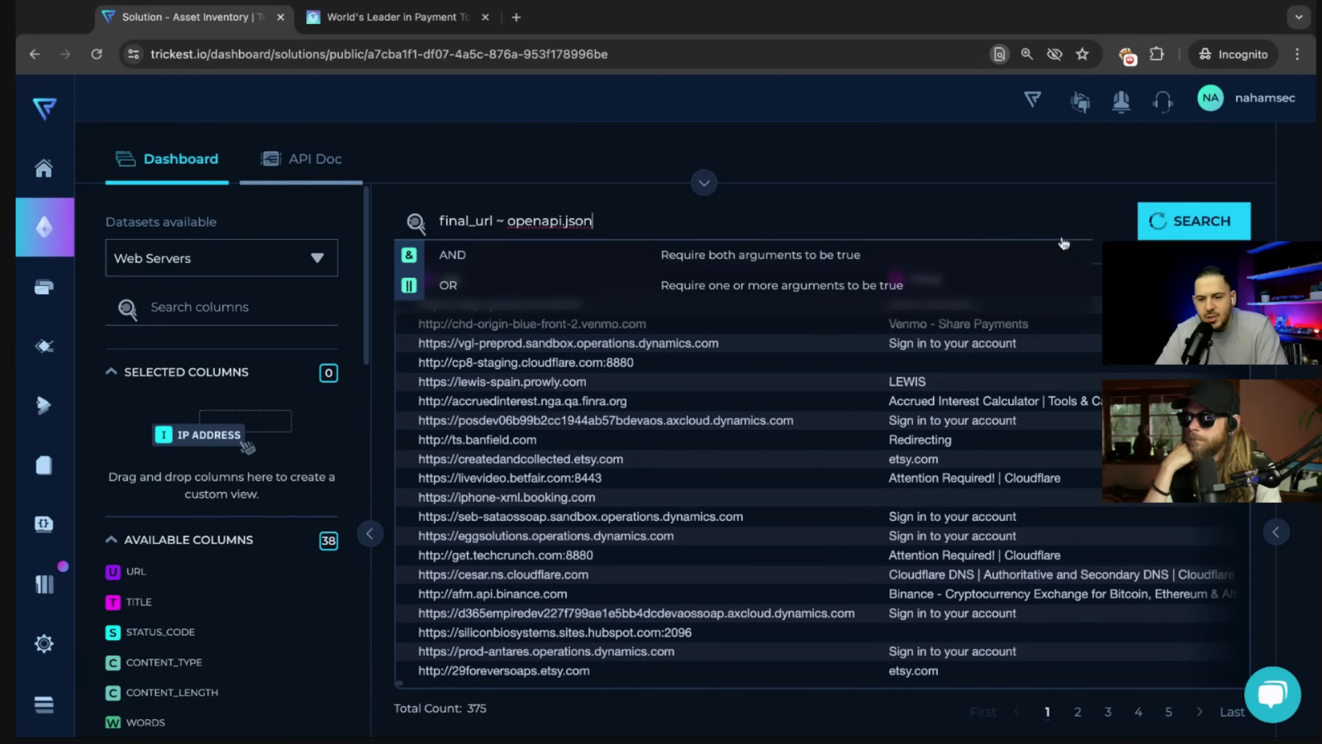
left_click(1183, 230)
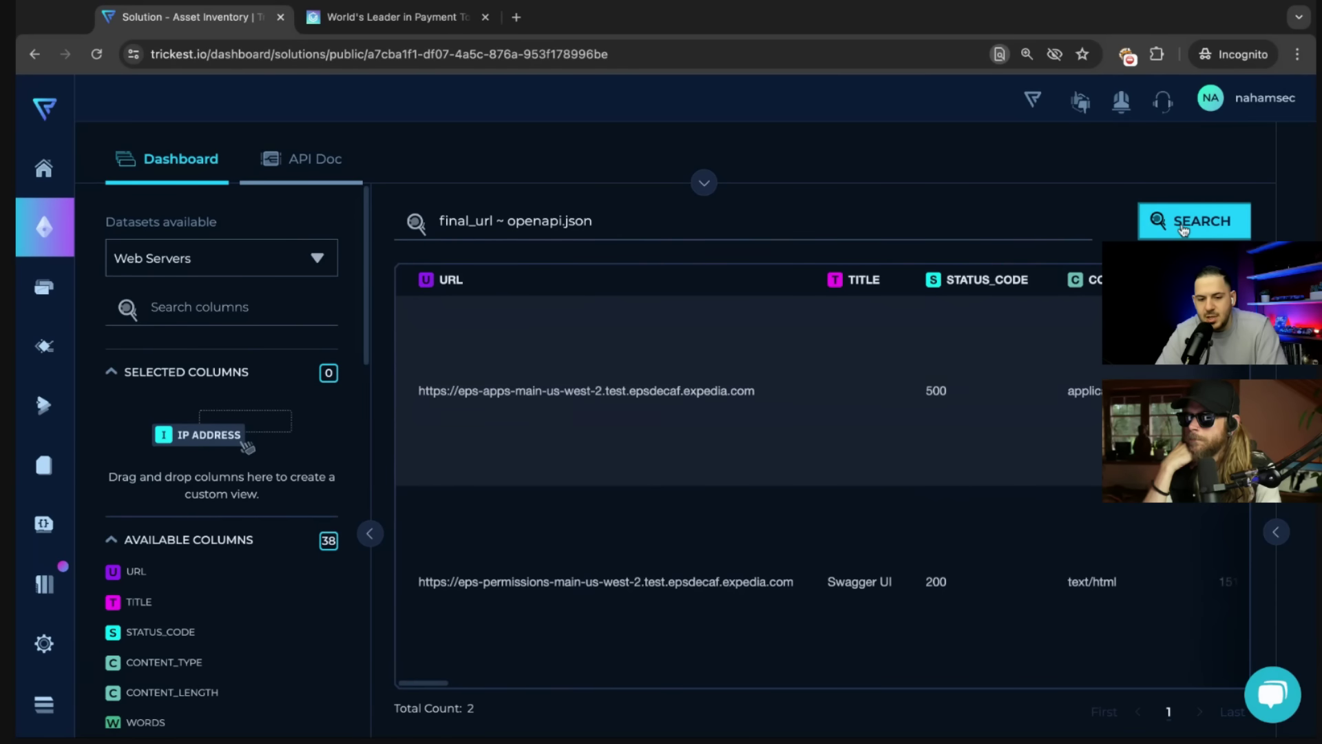
Copy the final URL of the eps-apps-main-us-west-2.test.epsdecaf.expedia.com result.
scroll(831, 434, "right", 10)
scroll(831, 434, "left", 6)
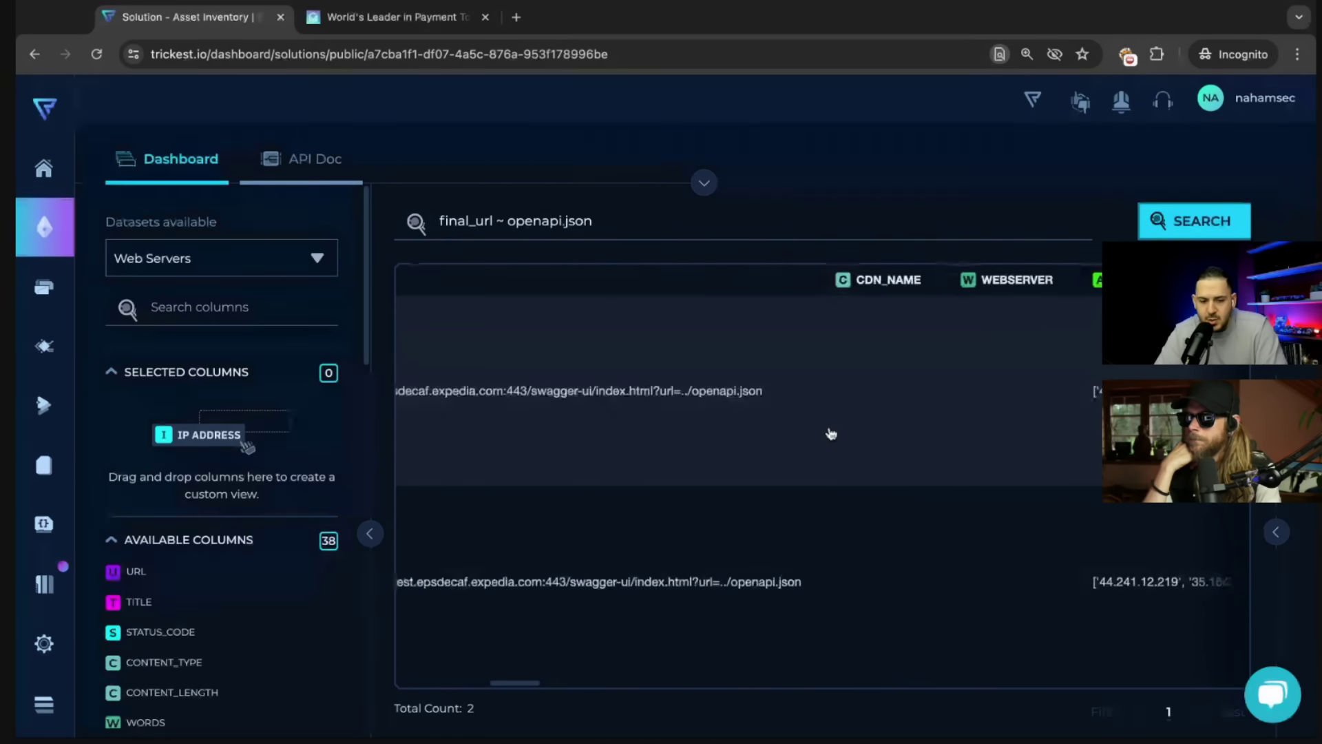
triple_click(769, 391)
scroll(768, 395, "left", 3)
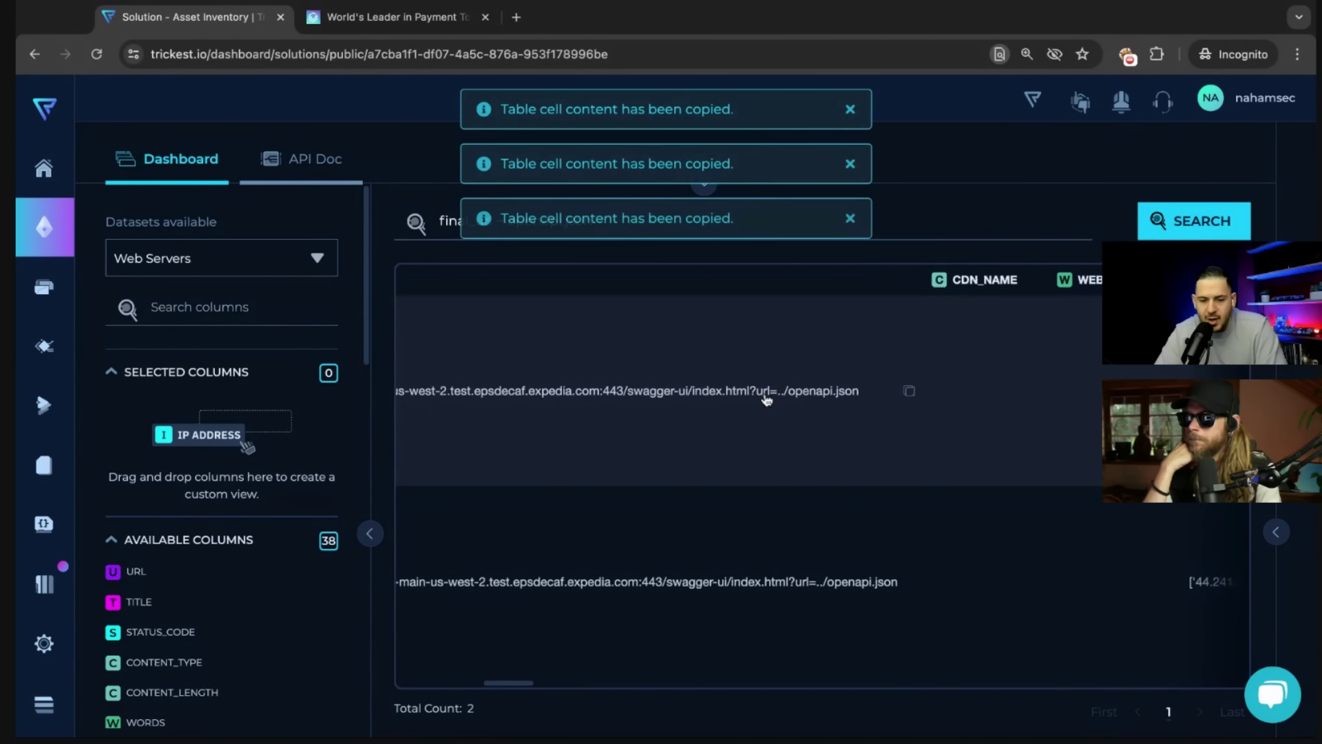
Check the copied eps-apps-main-us-west-2.test.epsdecaf.expedia.com final URL in a new tab and close it.
key("ctrl+t")
type("eps-apps-main-us-west-2.test.epsdecaf.expedia.com:443/swagger-ui/index.html?url=../openapi.json")
key("Return")
key("ctrl+w")
Copy the eps-permissions result's final URL, check its Swagger page, and highlight expedia in the address.
double_click(891, 589)
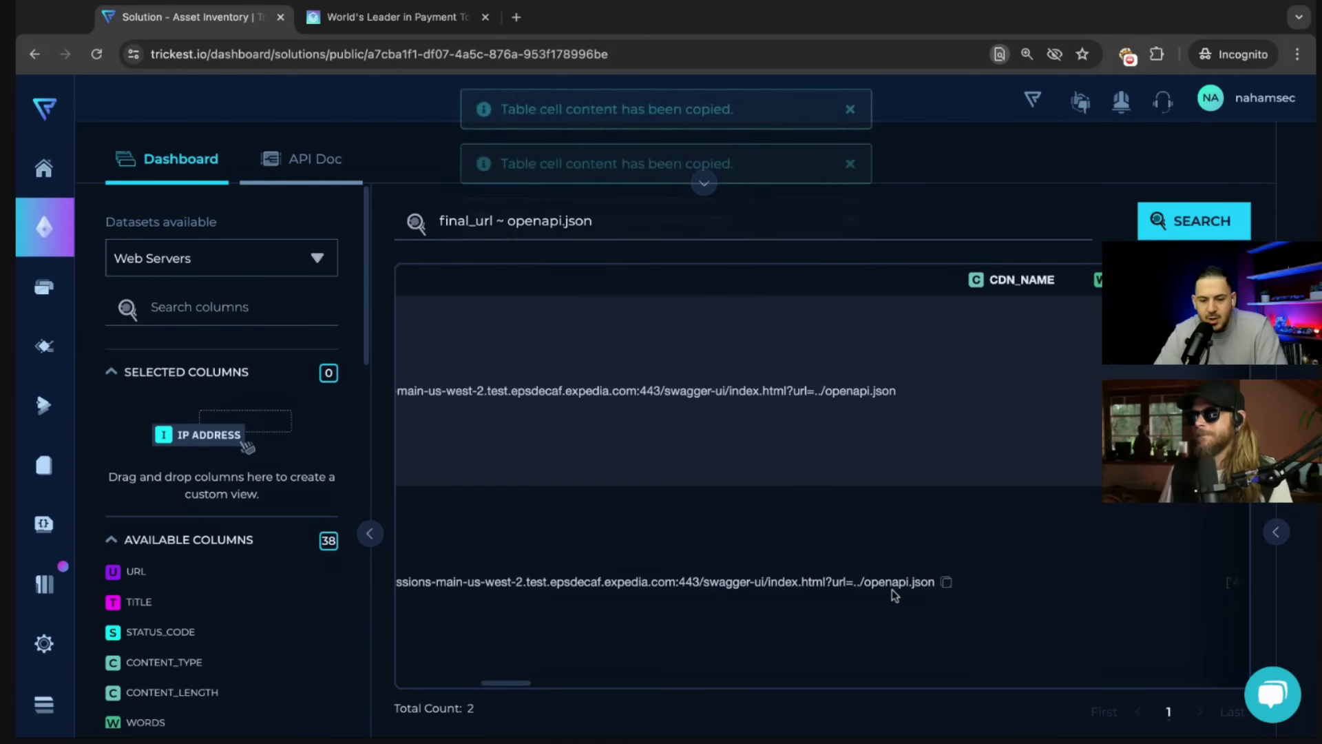
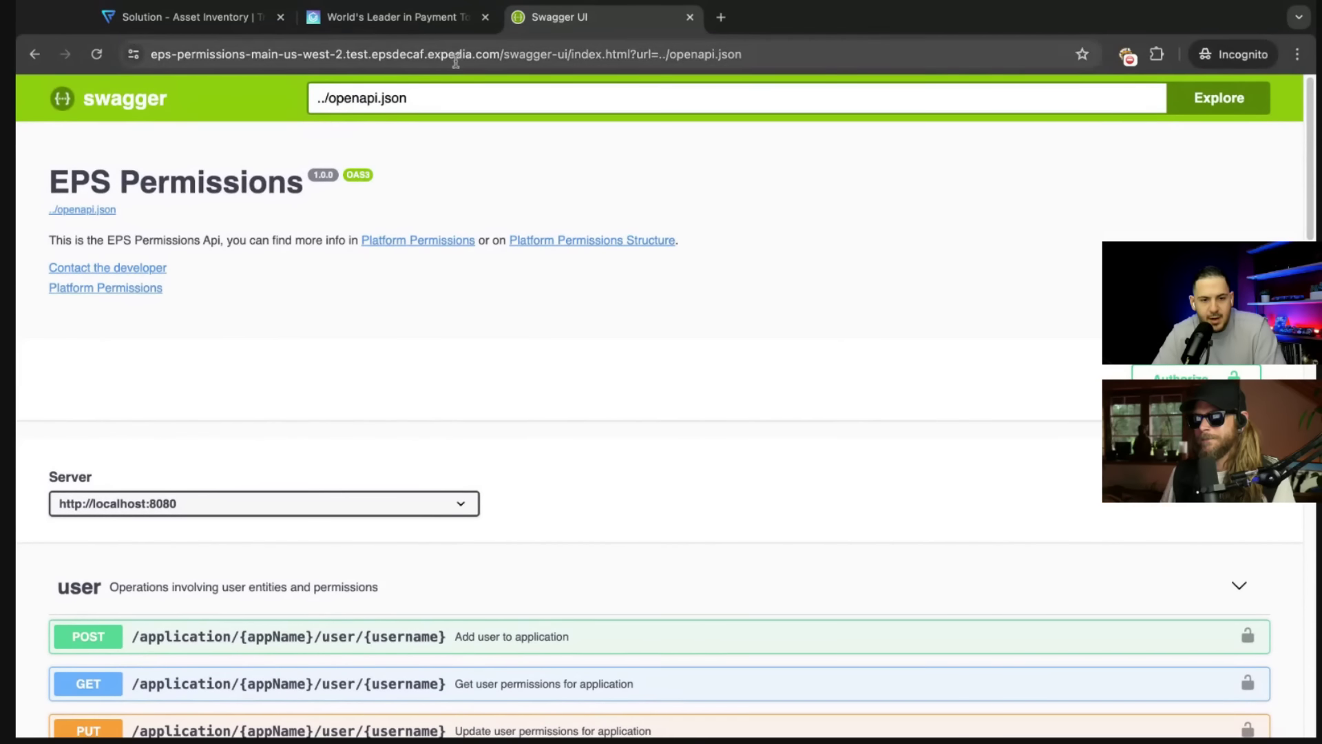
left_click(454, 55)
double_click(452, 55)
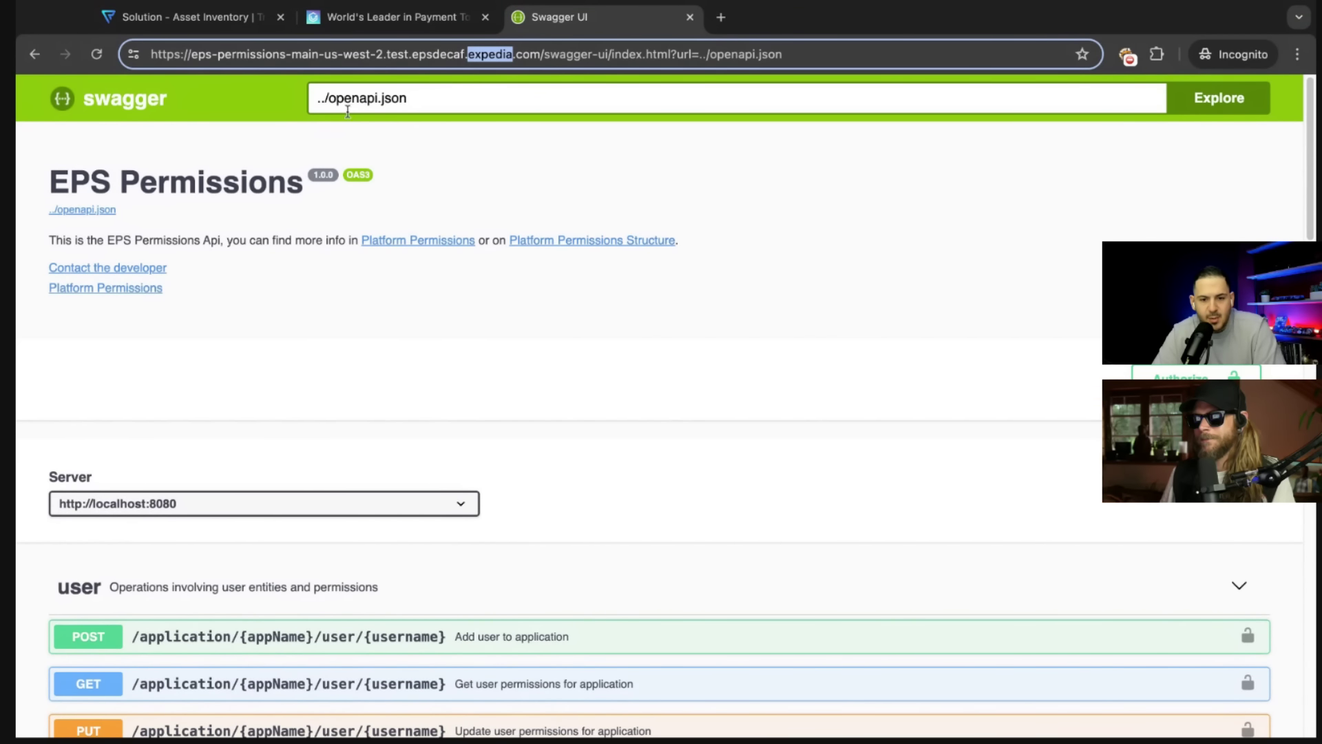
left_click(501, 107)
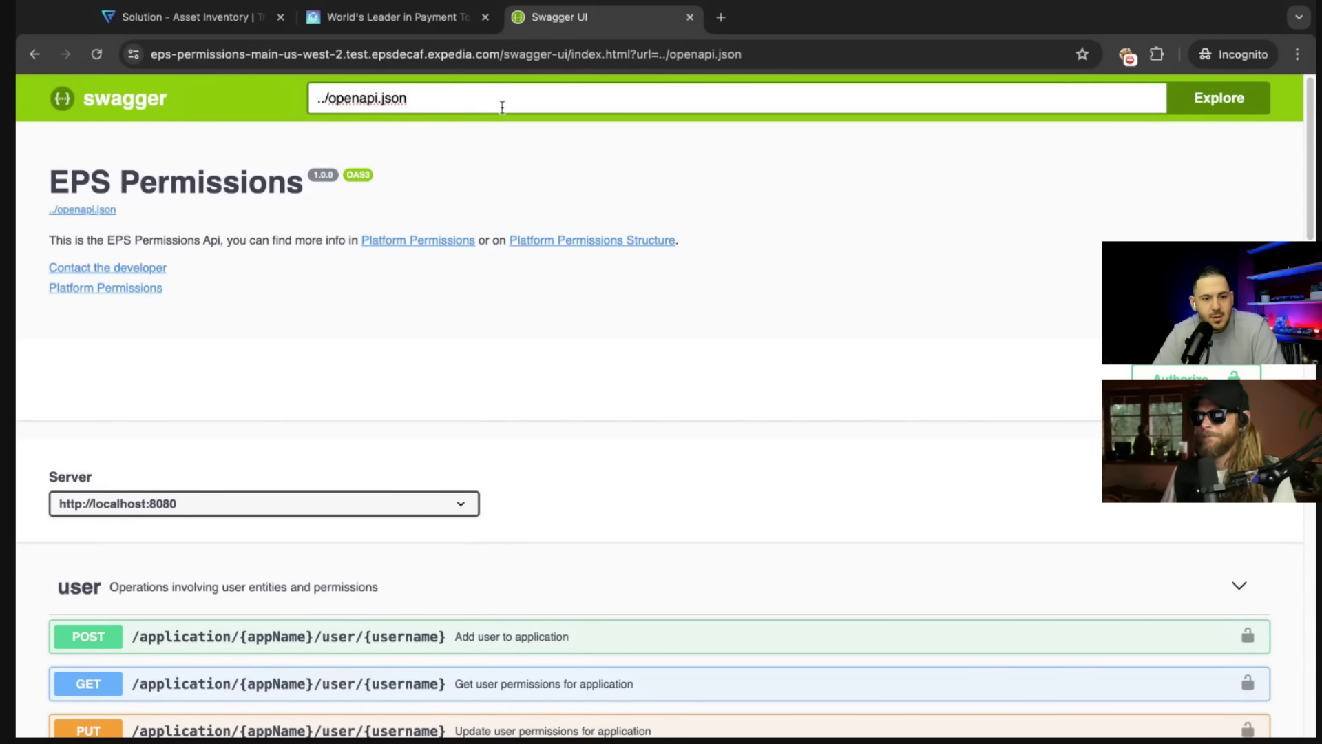
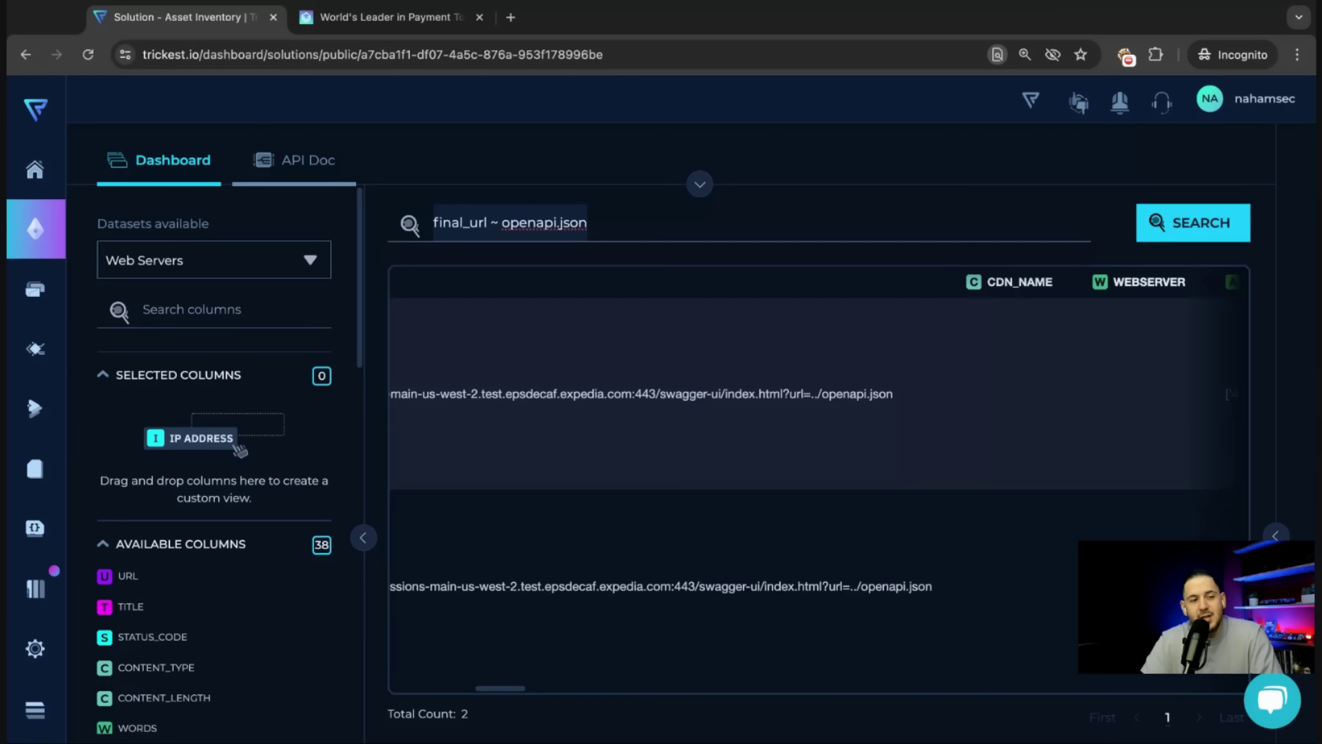
Replace the whole query with url ~ fisglobal.com and search the web servers.
key("BackSpace")
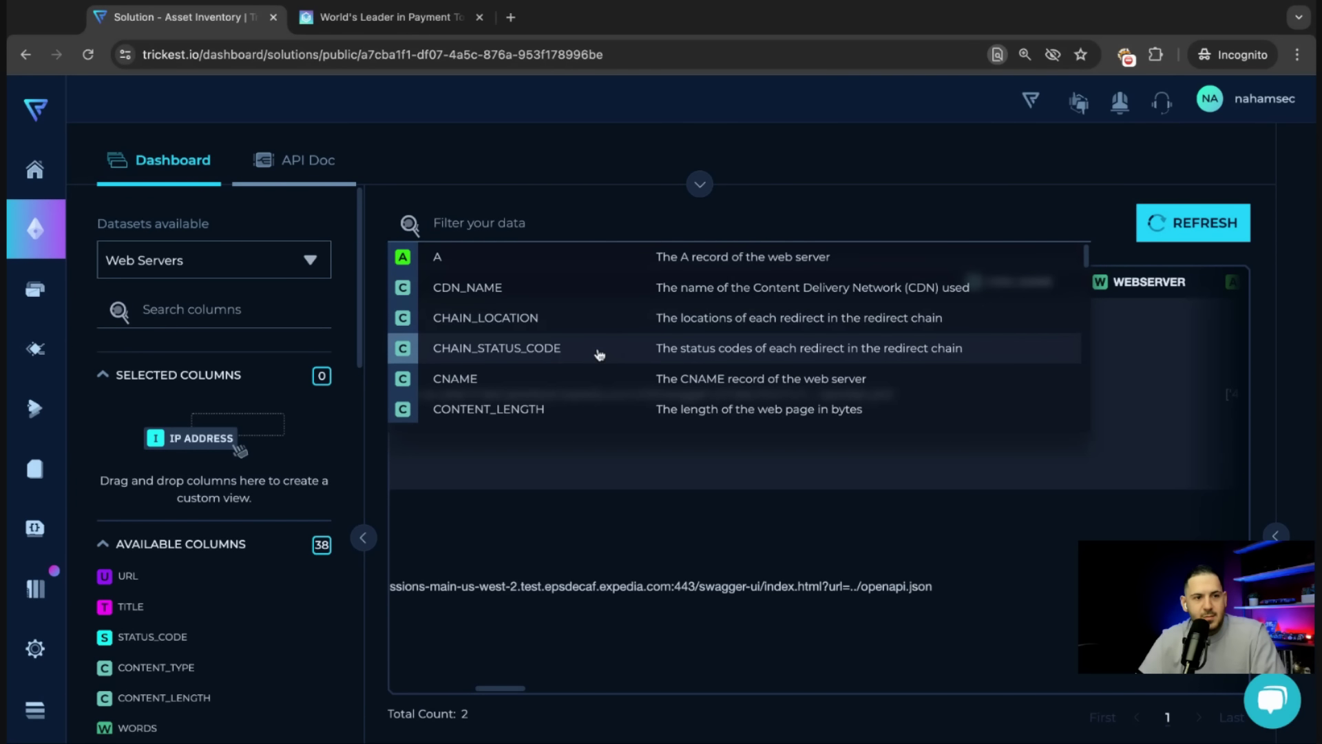
left_click(756, 563)
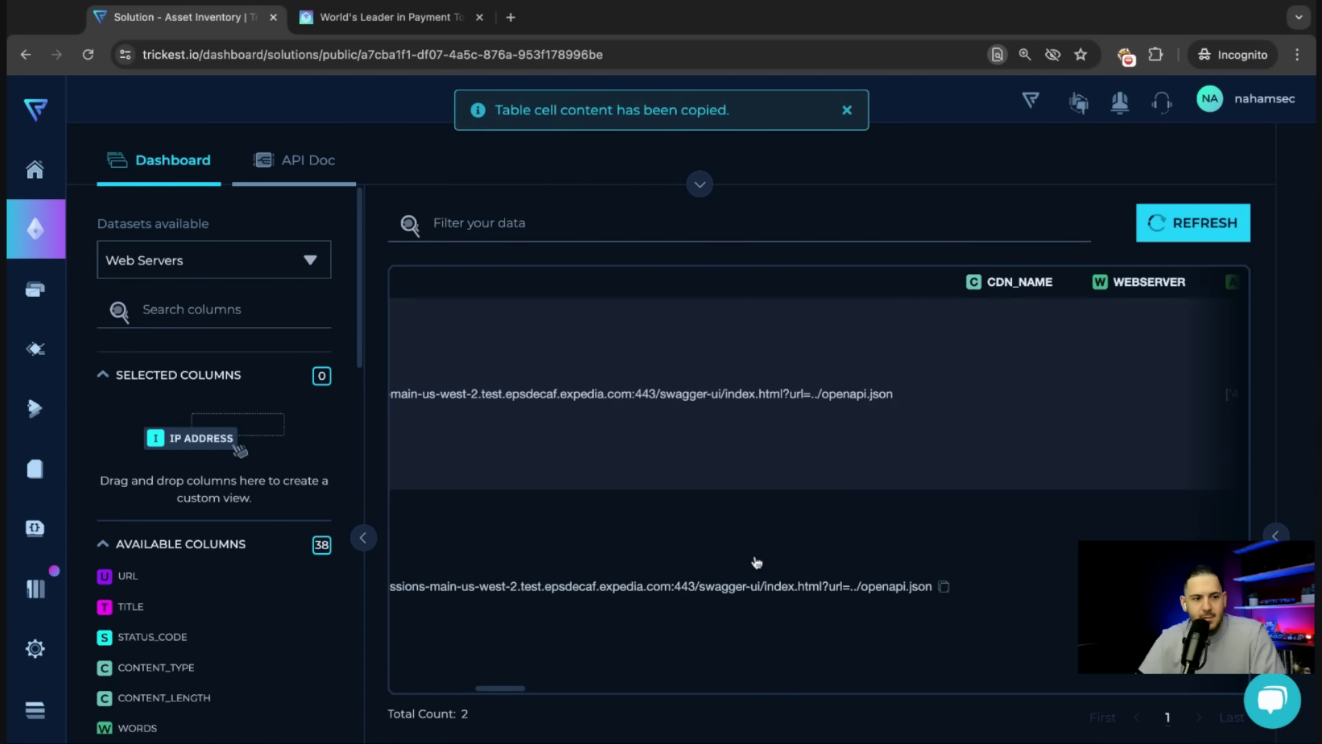
left_click(606, 233)
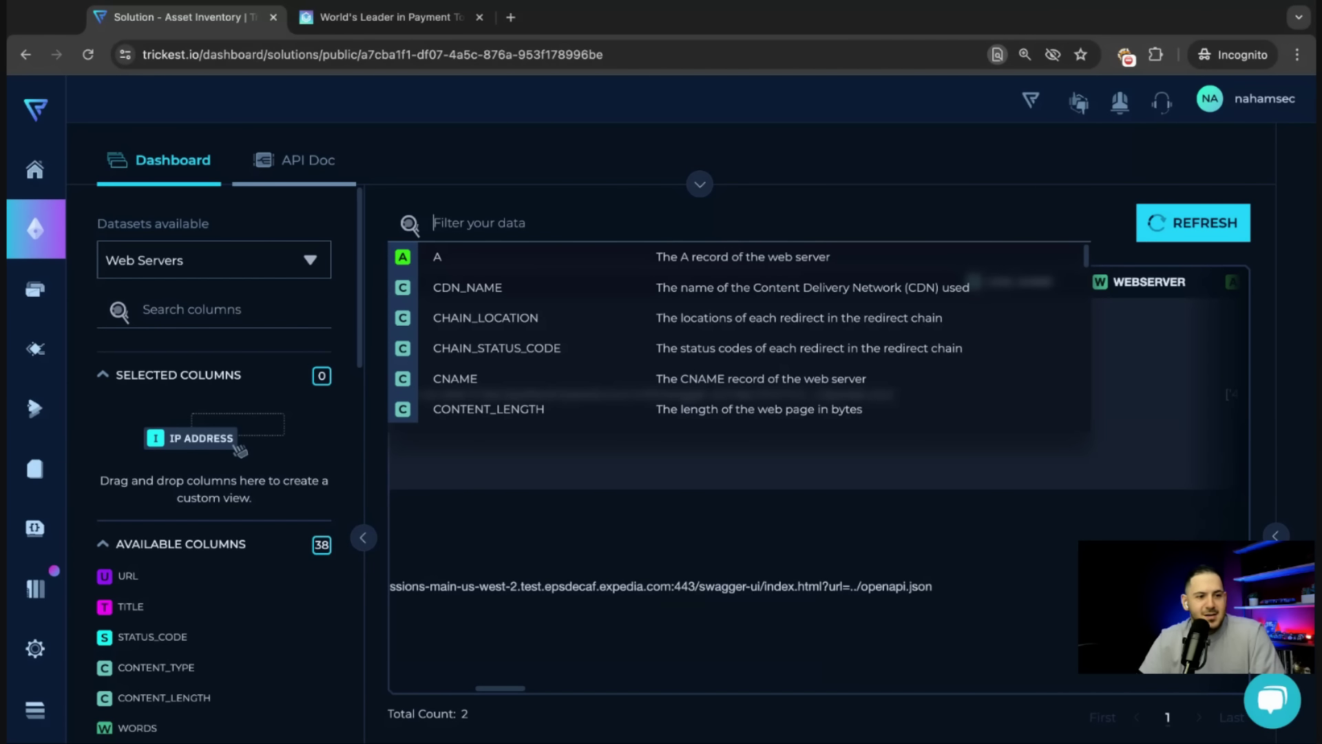
type("fisglova")
key("alt+BackSpace")
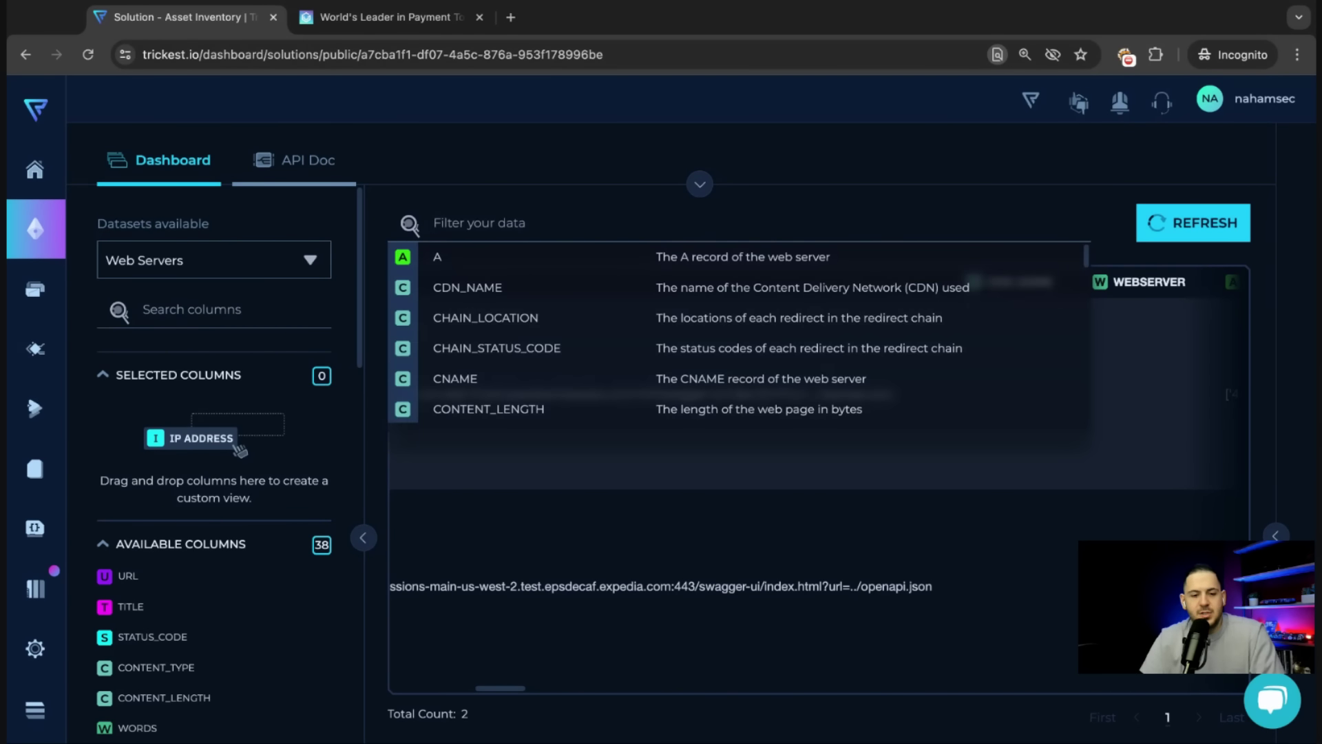
type("url")
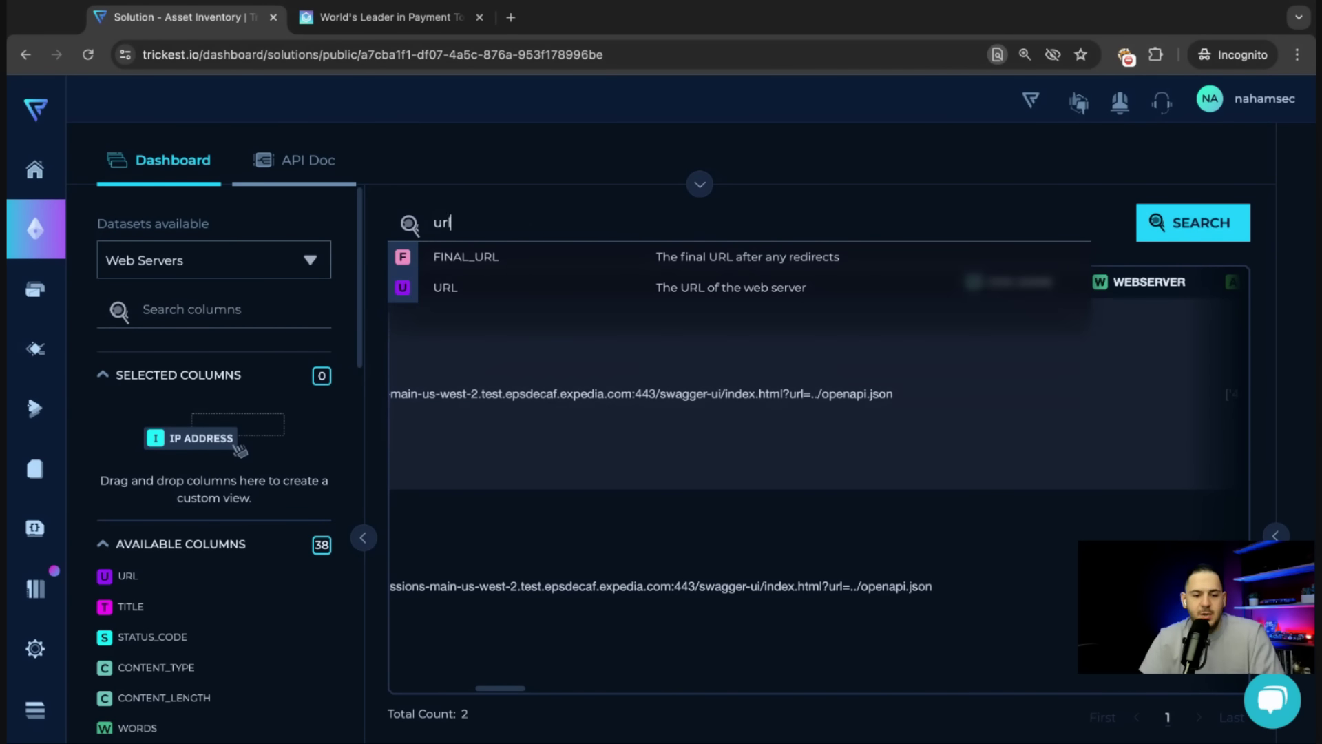
left_click(480, 295)
type("~ fisglo")
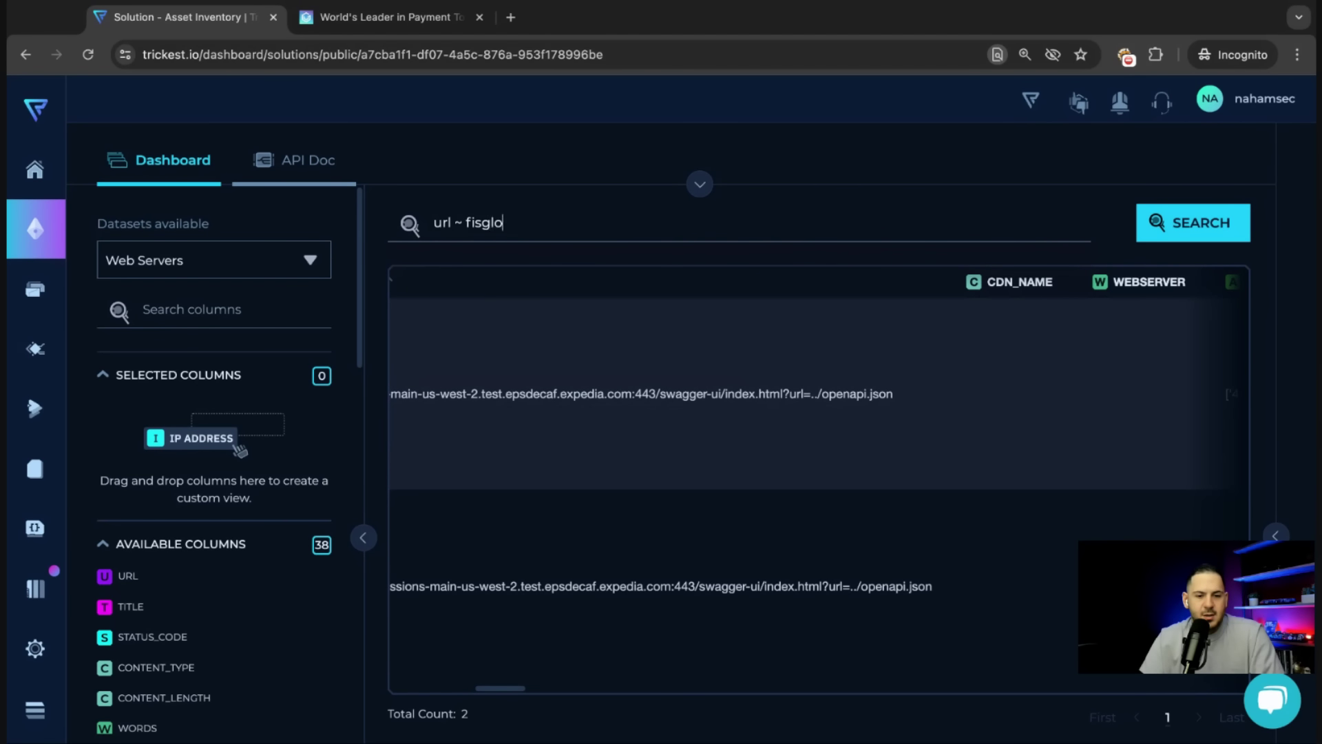
type("bal.xcom")
key("BackSpace")
type("com")
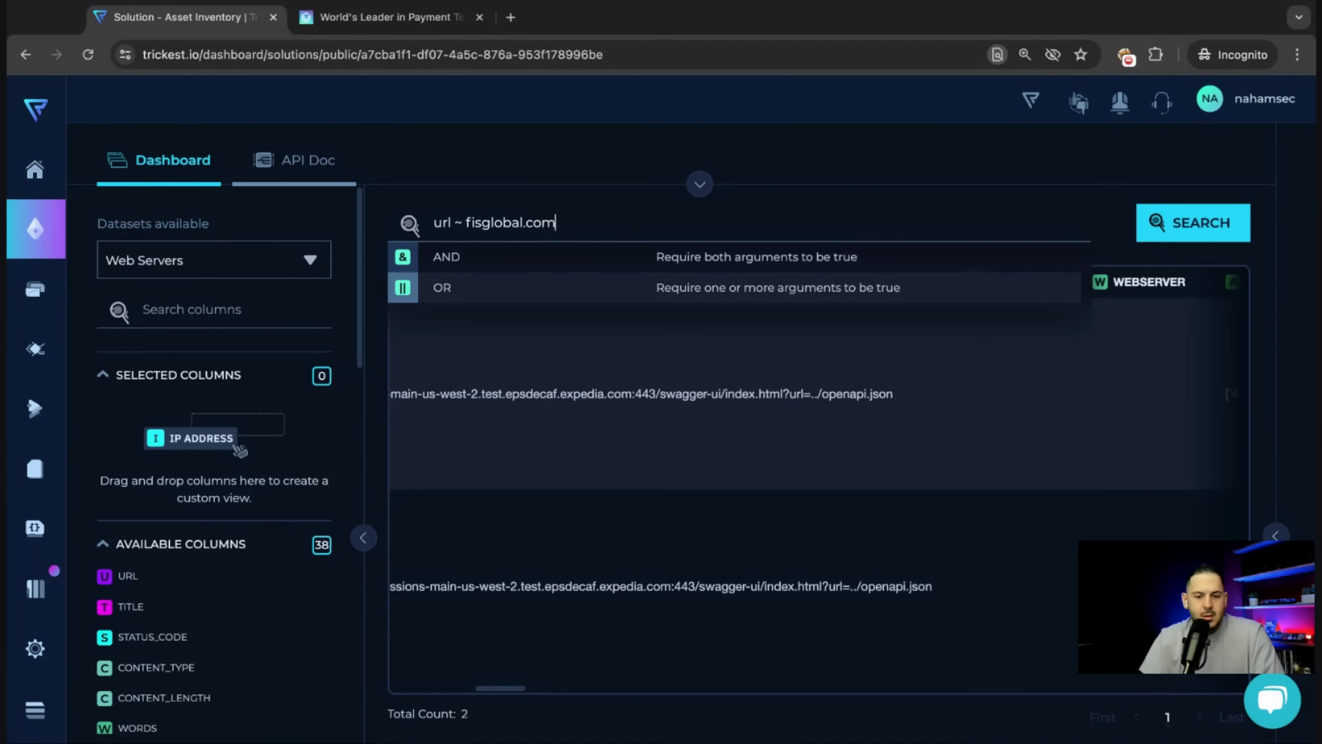
key("Return")
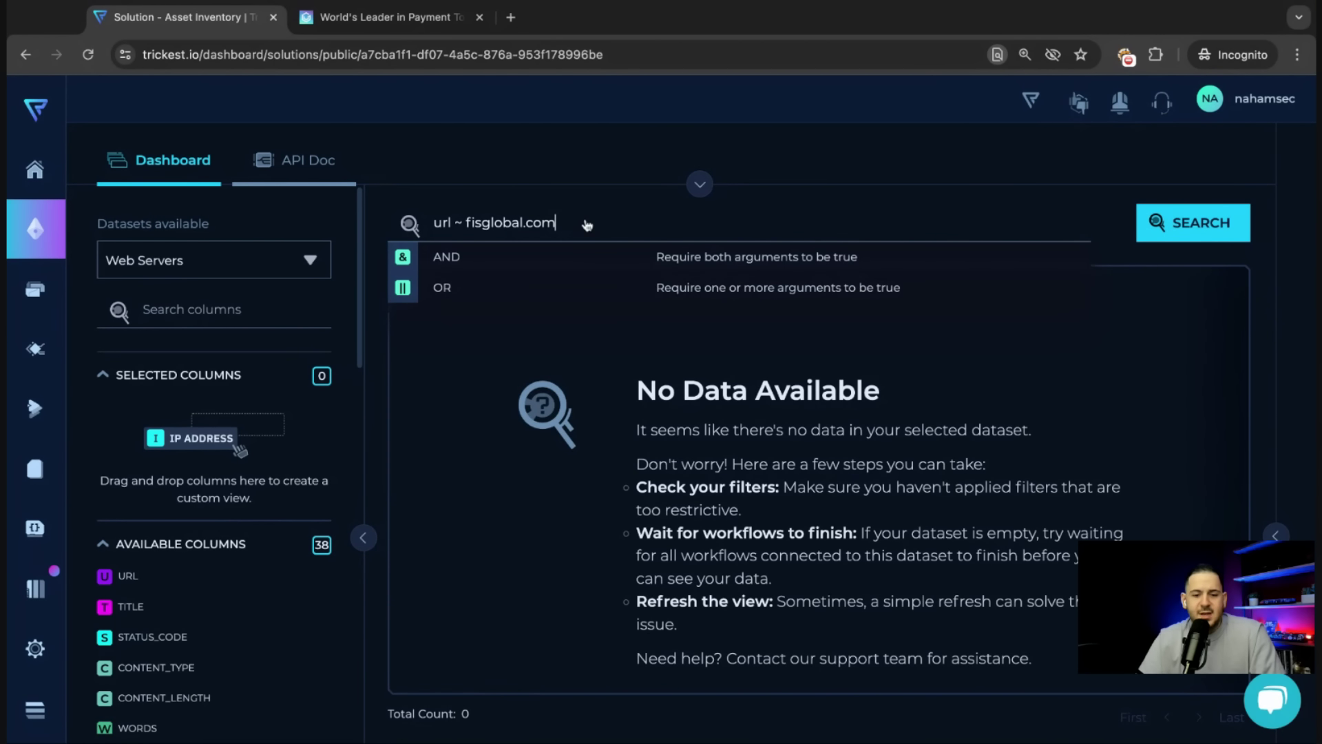
Shorten the query's URL value to fis and search the web servers.
key("alt+shift+Left")
key("alt+shift+Left")
type("fis")
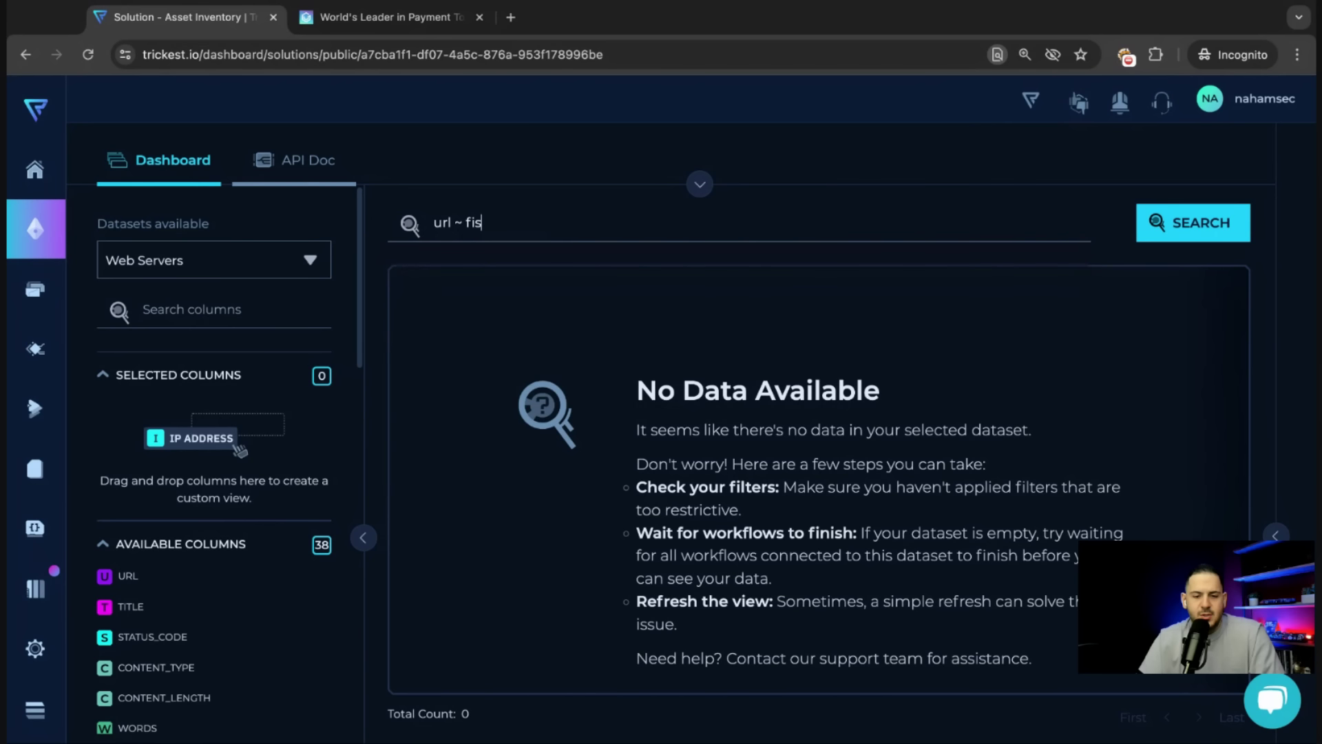
left_click(1182, 224)
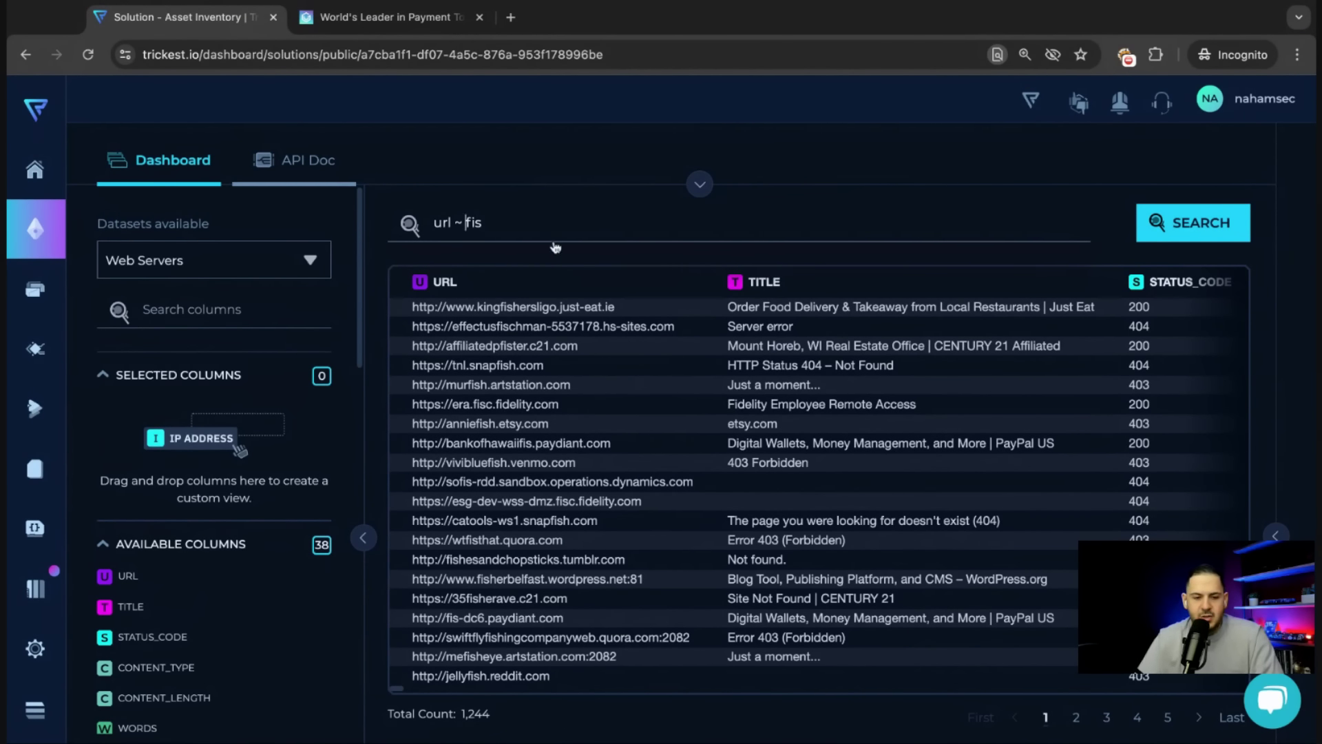
Change the URL value to the quoted string ".fis" and search the web servers.
key("Left")
key("Left")
key("Left")
type("'")
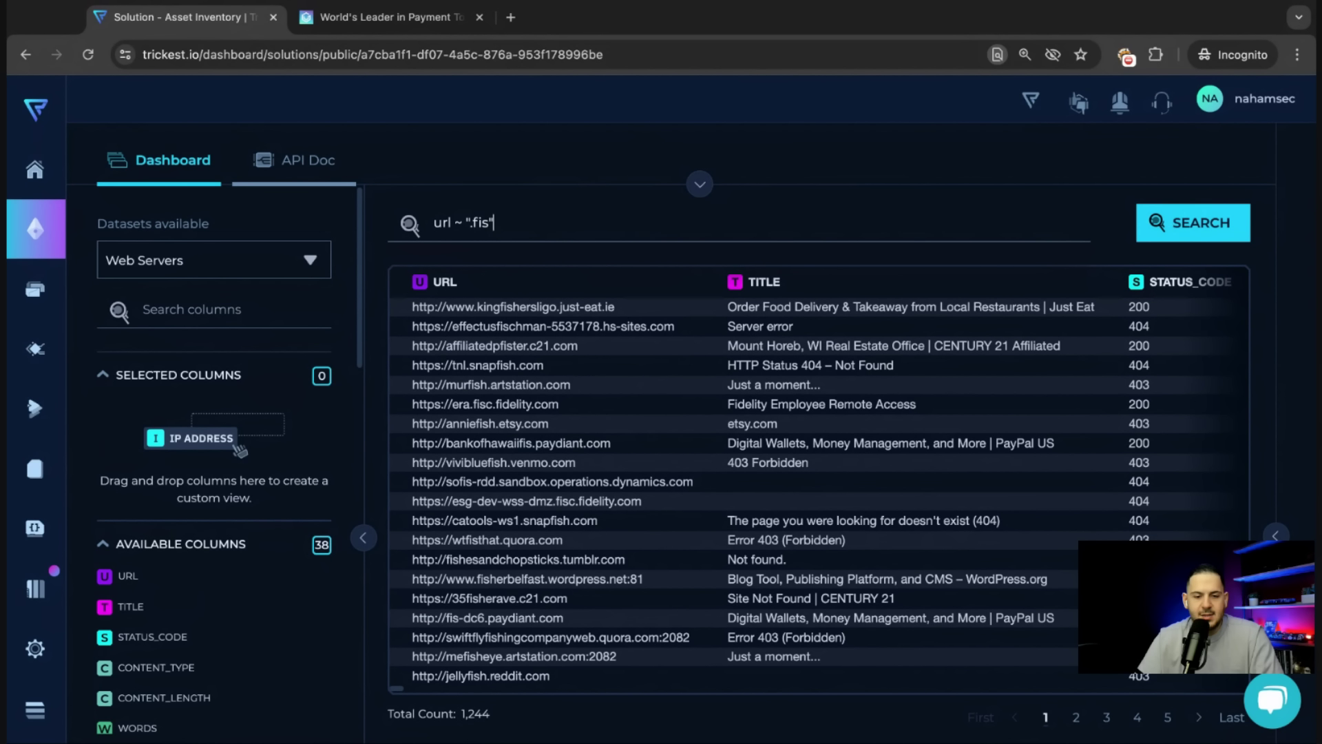
left_click(1189, 225)
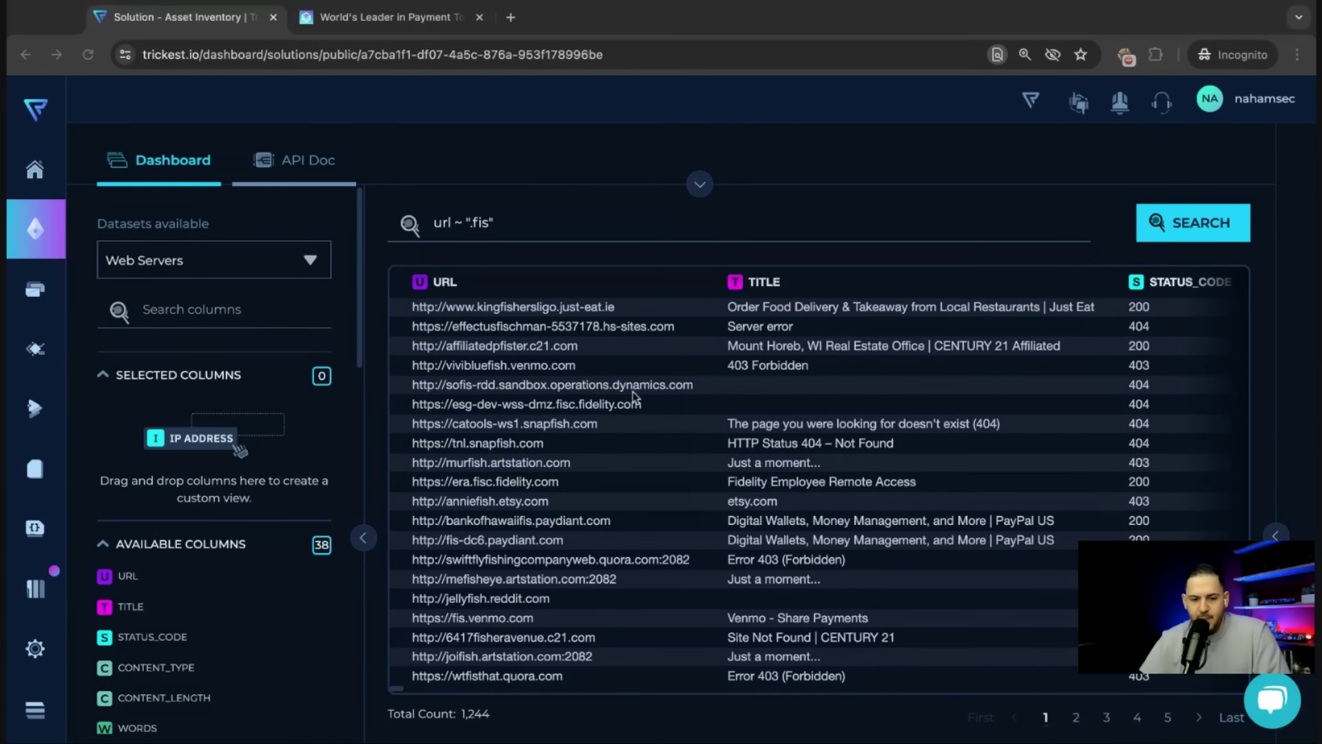
Examine the ".fis" results, including the final URL of the bankofhawaiifis.paydiant.com row.
left_click(492, 229)
scroll(606, 482, "down", 1)
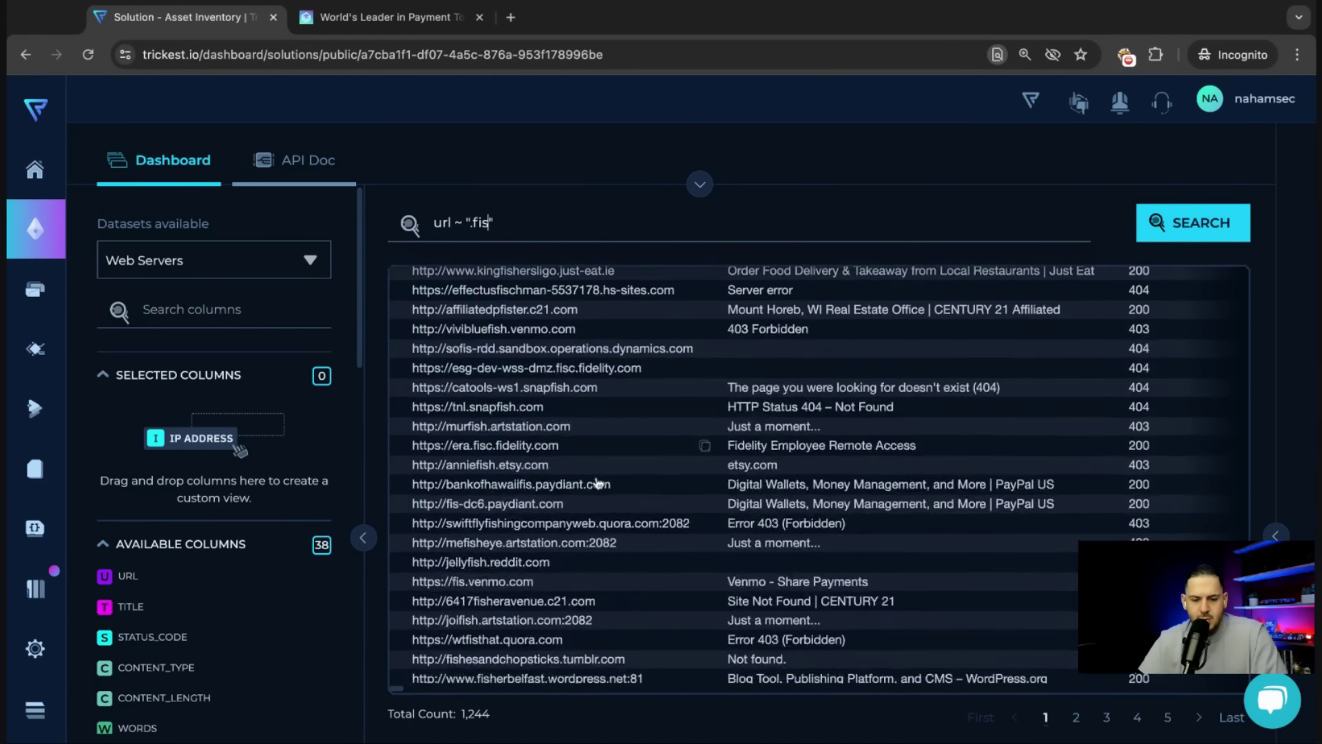
double_click(611, 484)
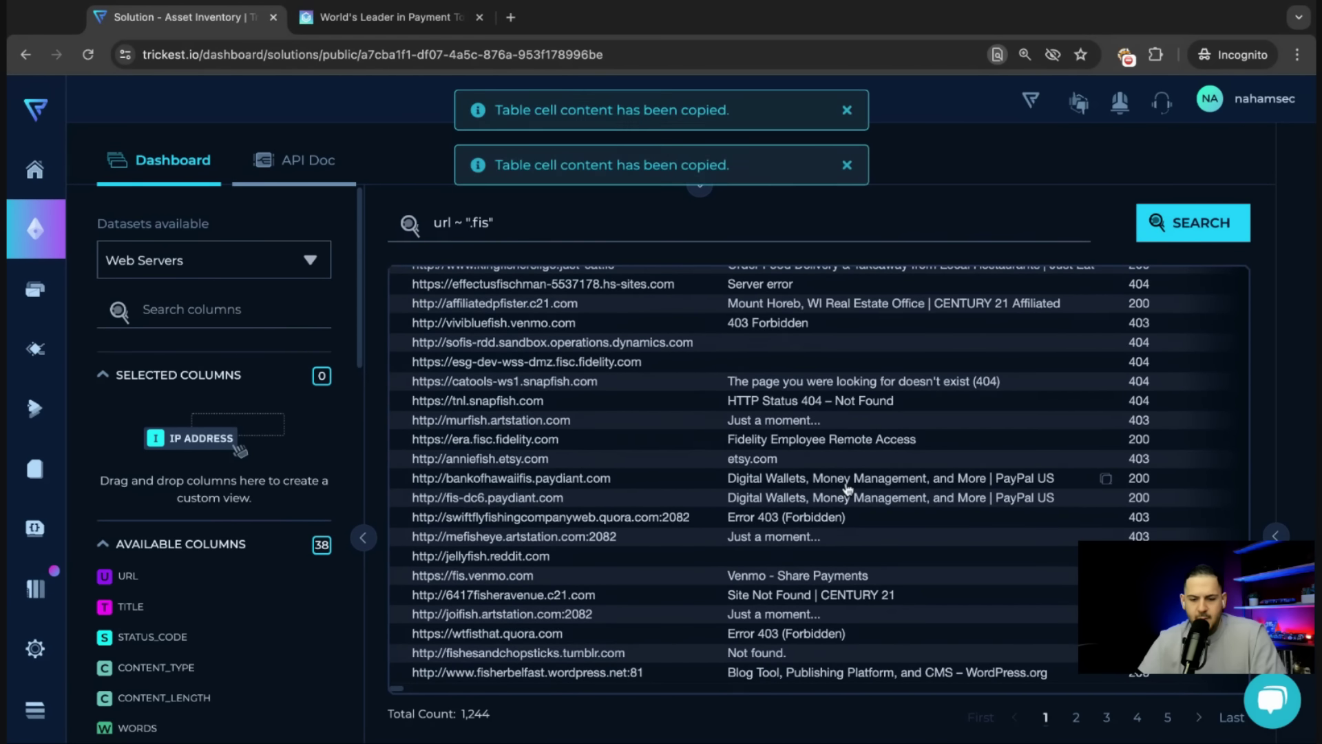
scroll(848, 490, "right", 5)
scroll(847, 490, "right", 3)
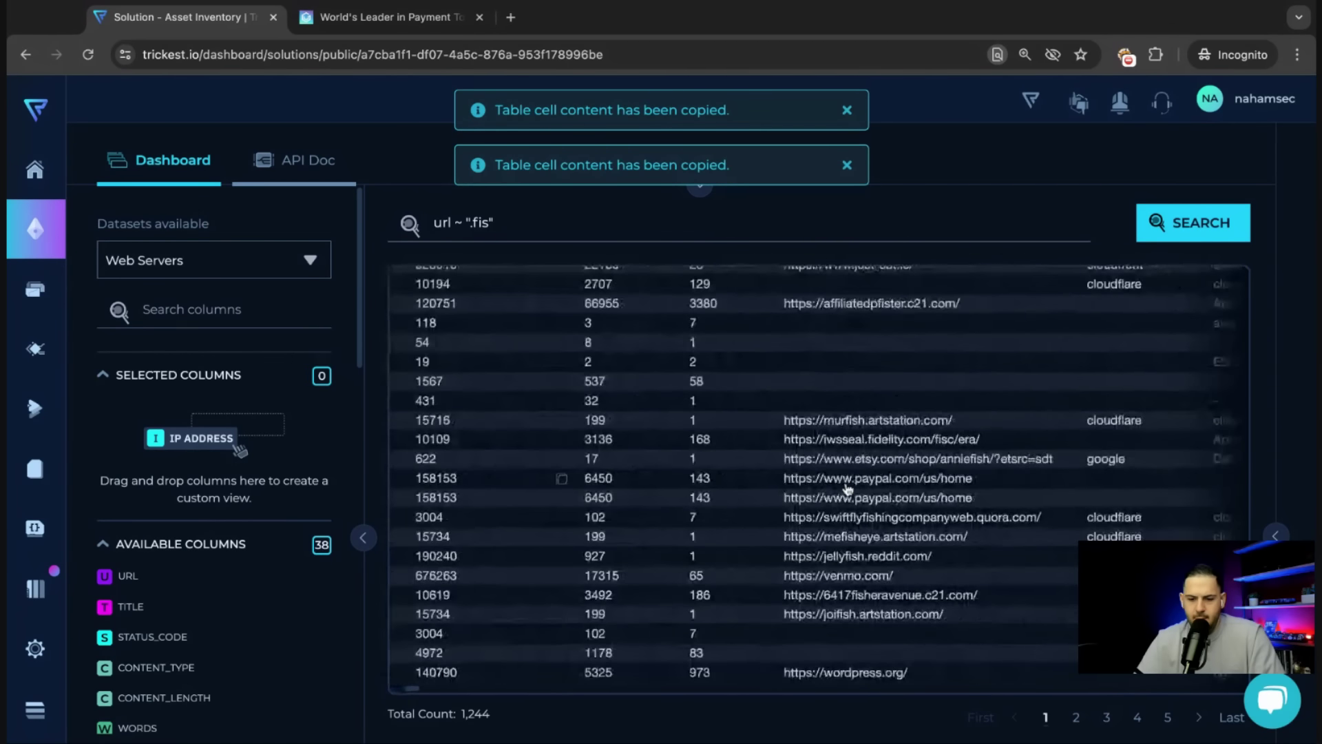
scroll(848, 489, "left", 10)
Extend the query with and status_code = 403 and search the web servers.
left_click(682, 215)
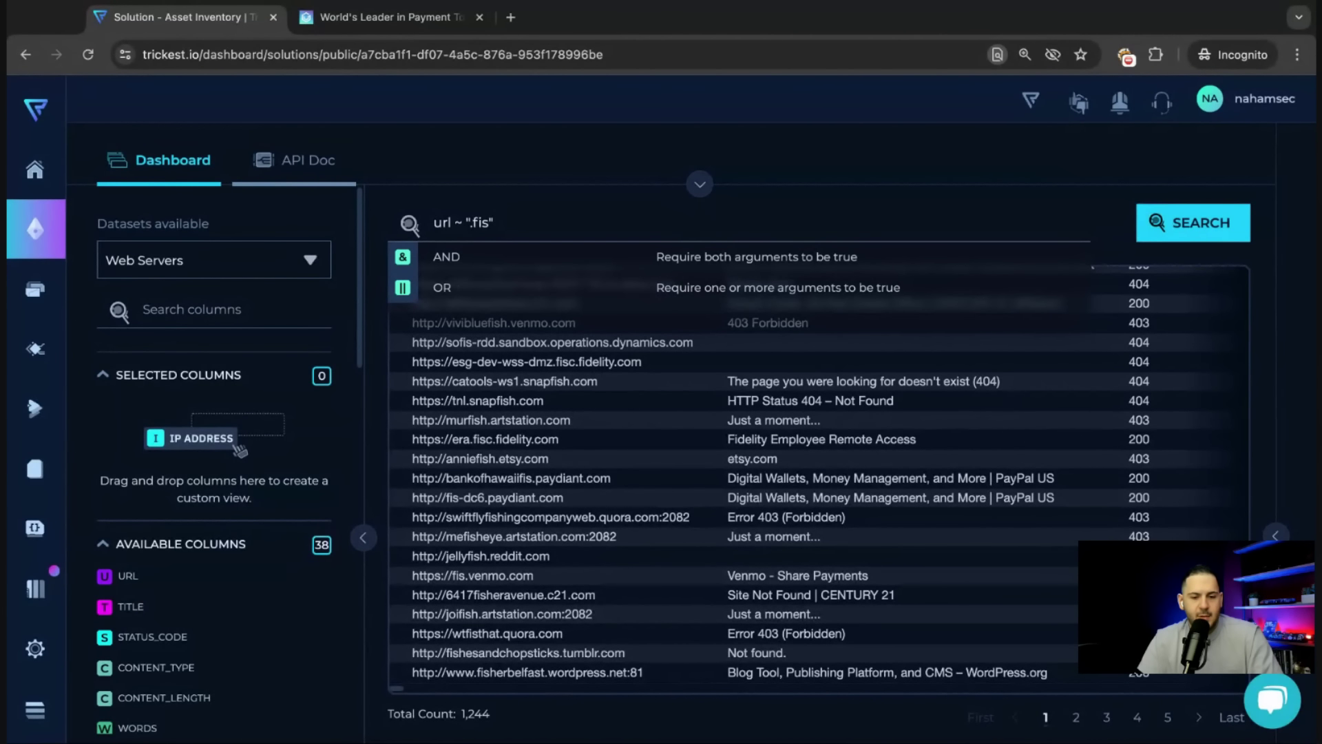
type("A")
key("BackSpace")
type("and ")
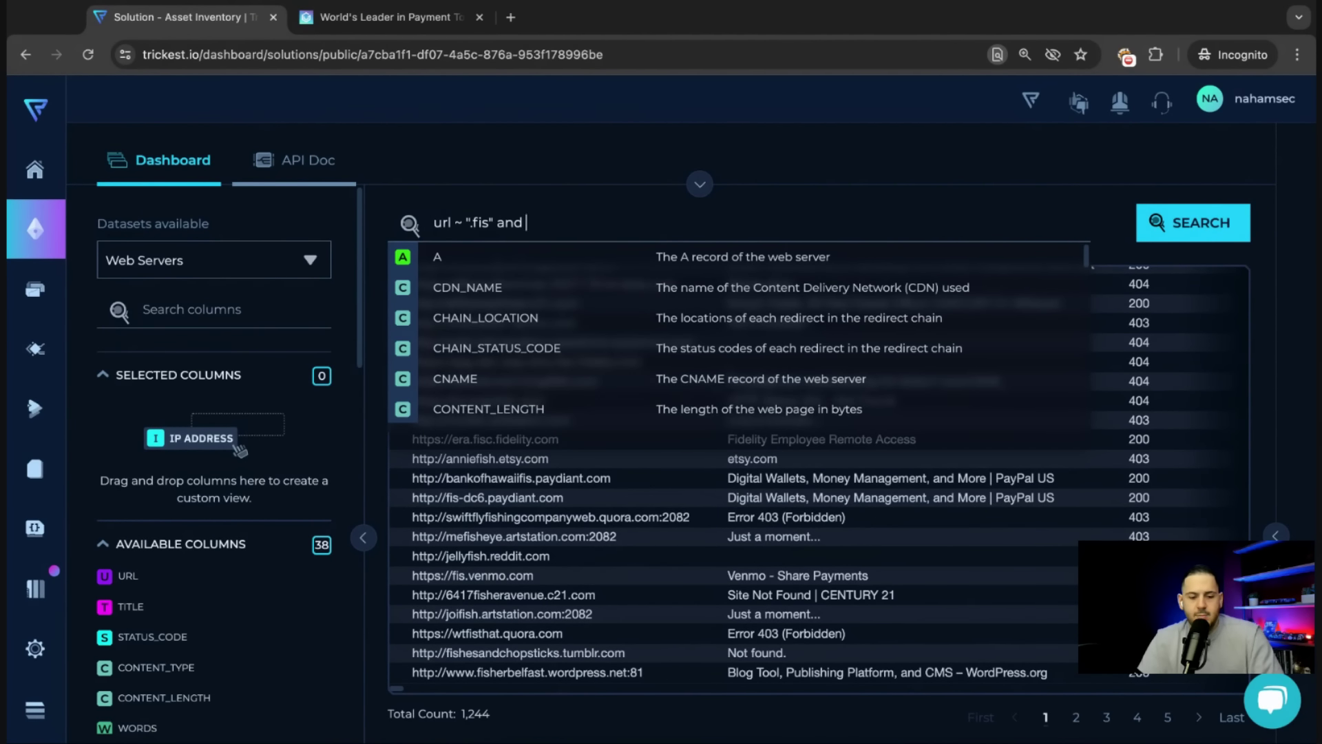
type("stat")
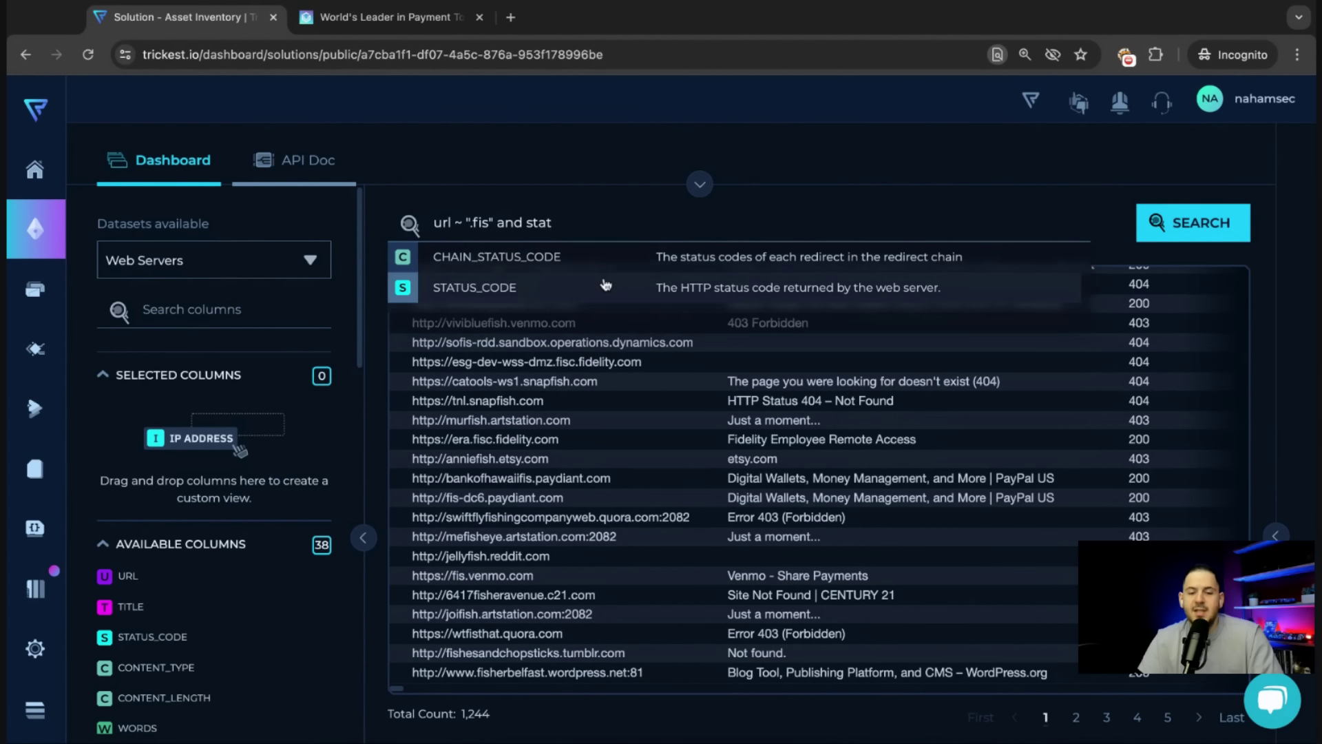
left_click(606, 284)
type("403")
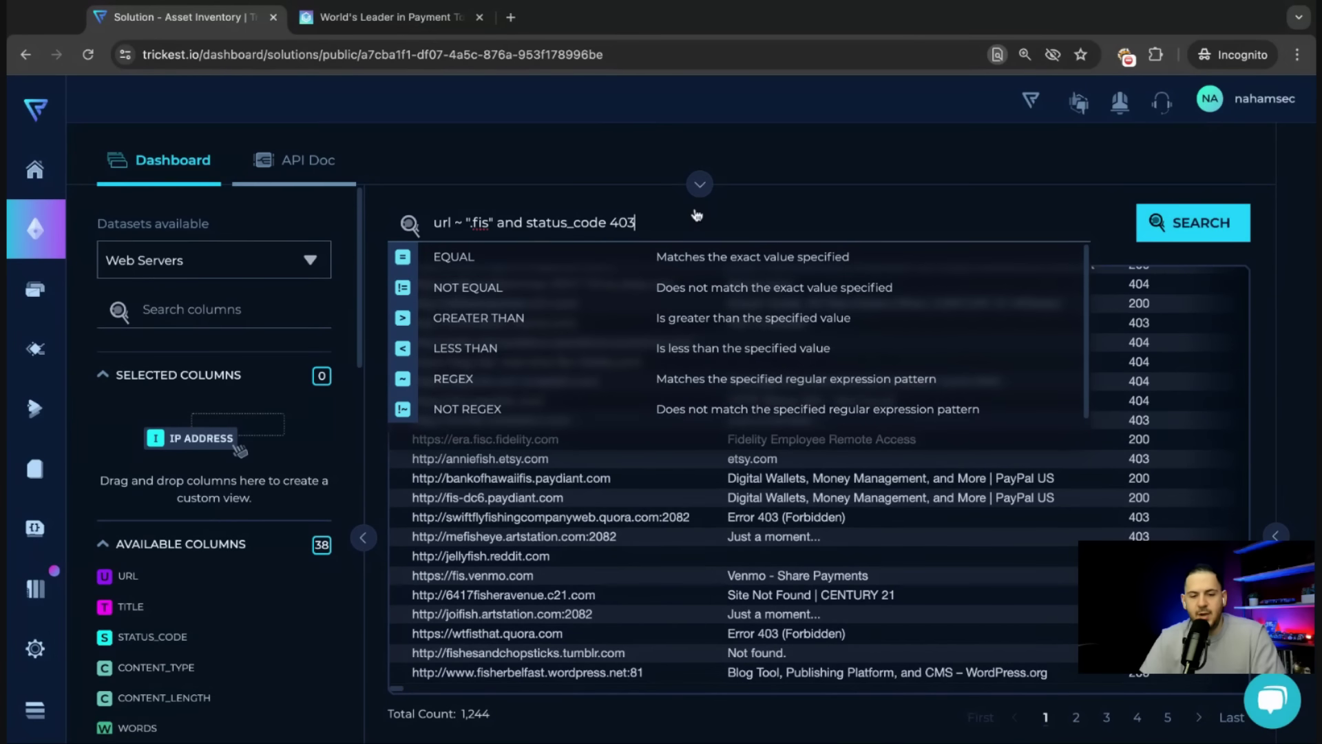
key("Left")
key("Left")
key("Left")
type("~")
key("BackSpace")
type("\"")
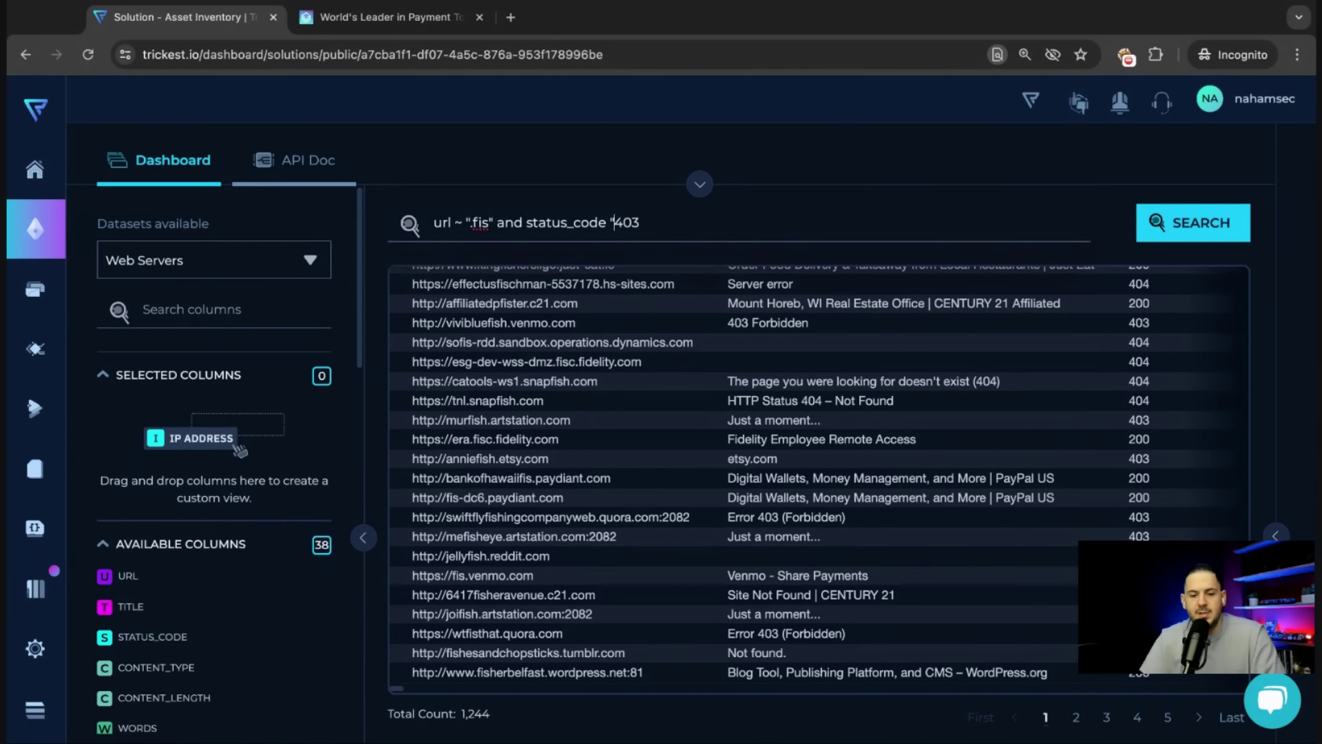
key("BackSpace")
type("=")
left_click(1195, 224)
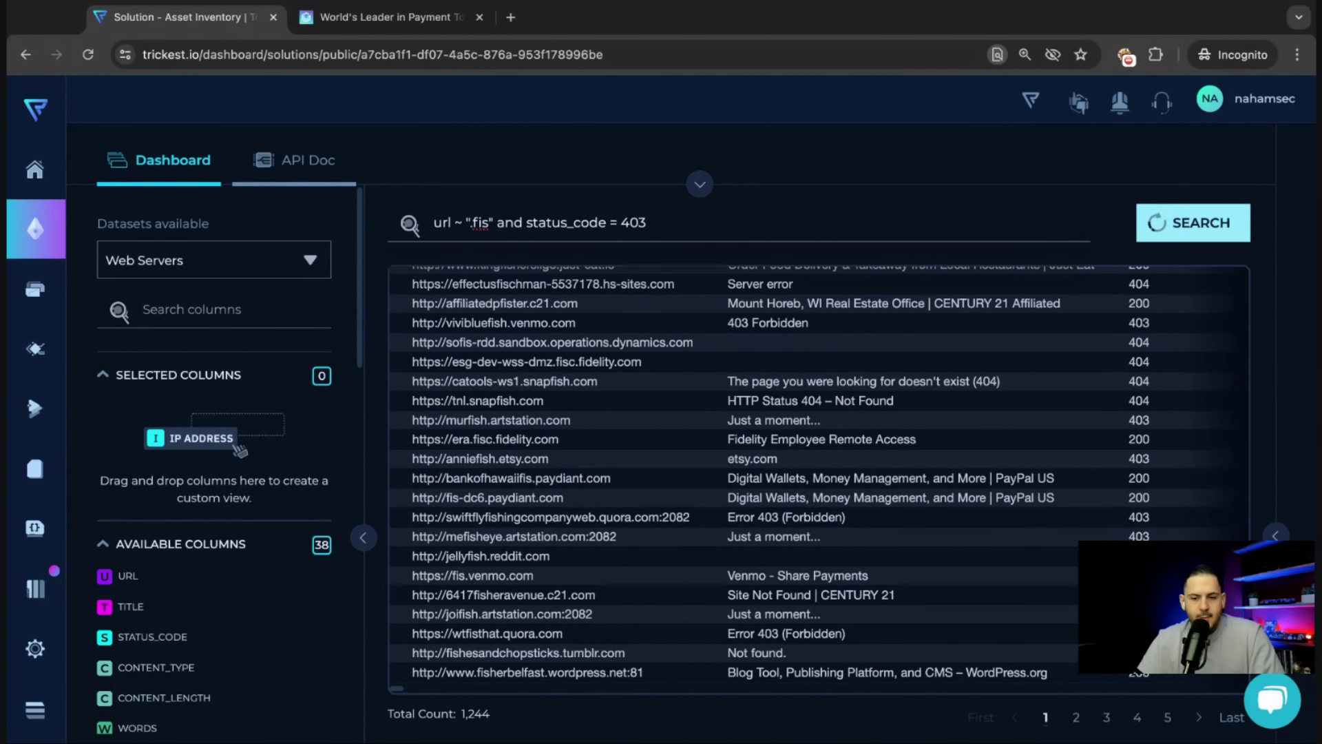
Change the URL value to ".fisglobal" and the status condition to status_code > 400, searching the web servers.
scroll(1024, 432, "up", 1)
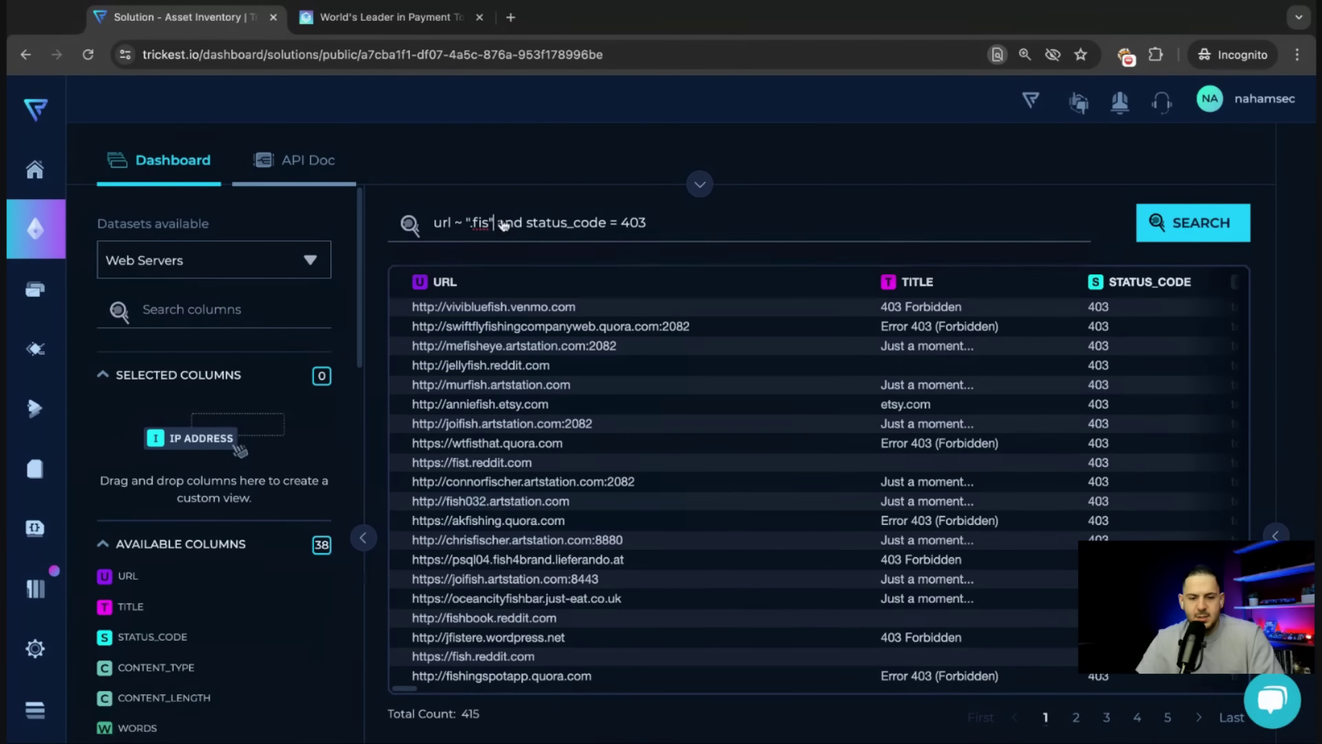
type("global")
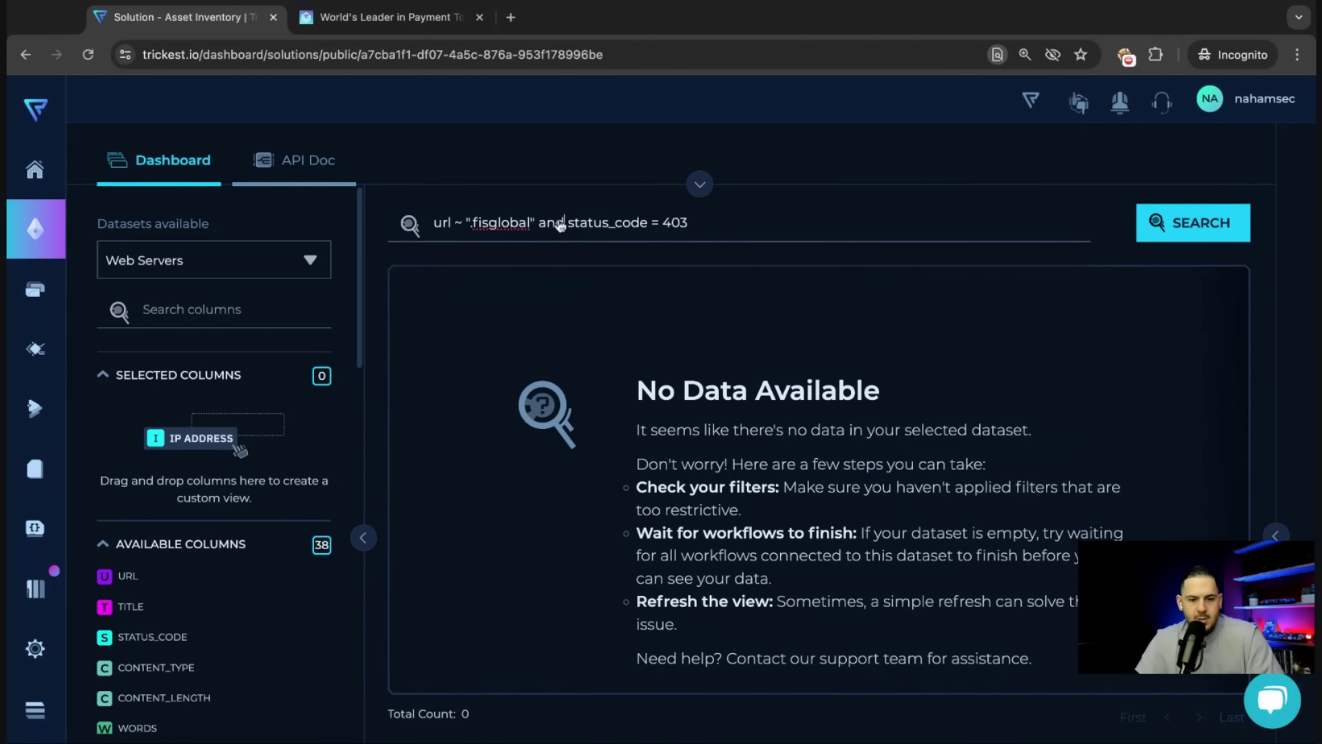
key("BackSpace")
type(">")
key("Right")
key("Right")
key("Right")
key("BackSpace")
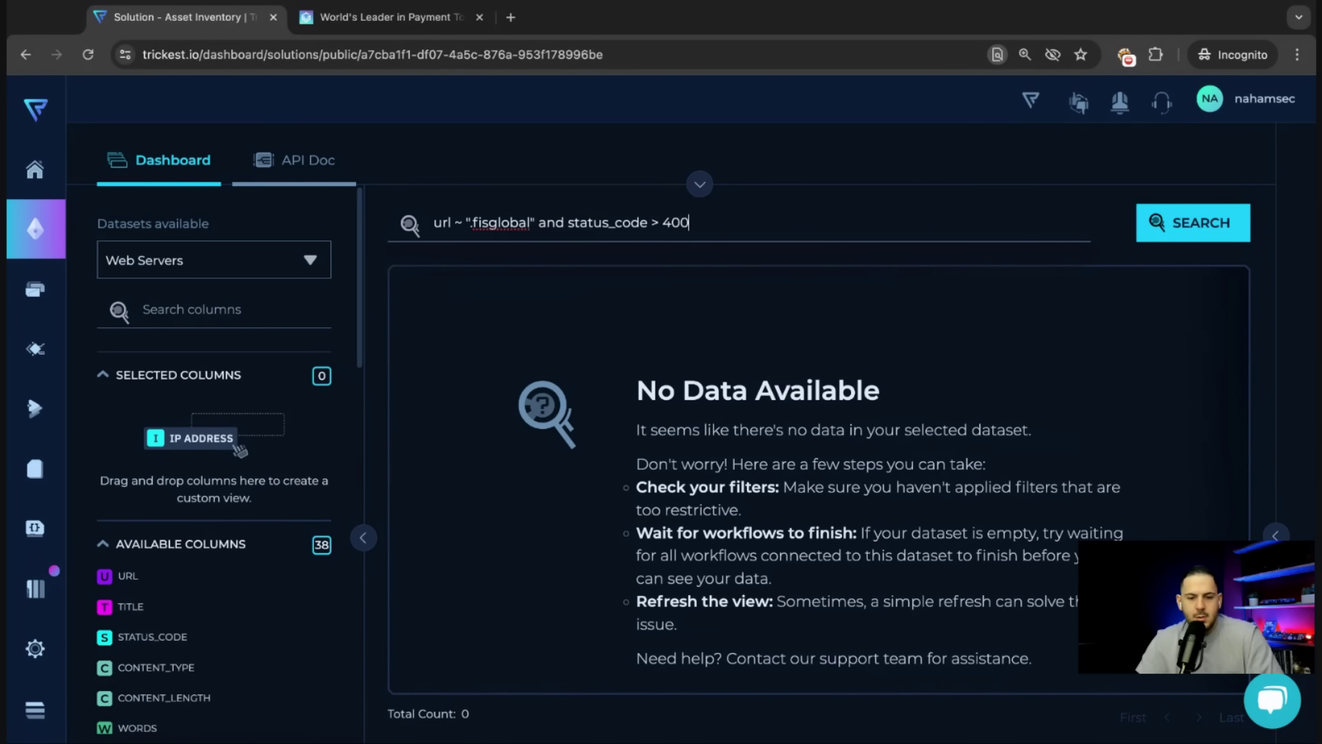
key("Return")
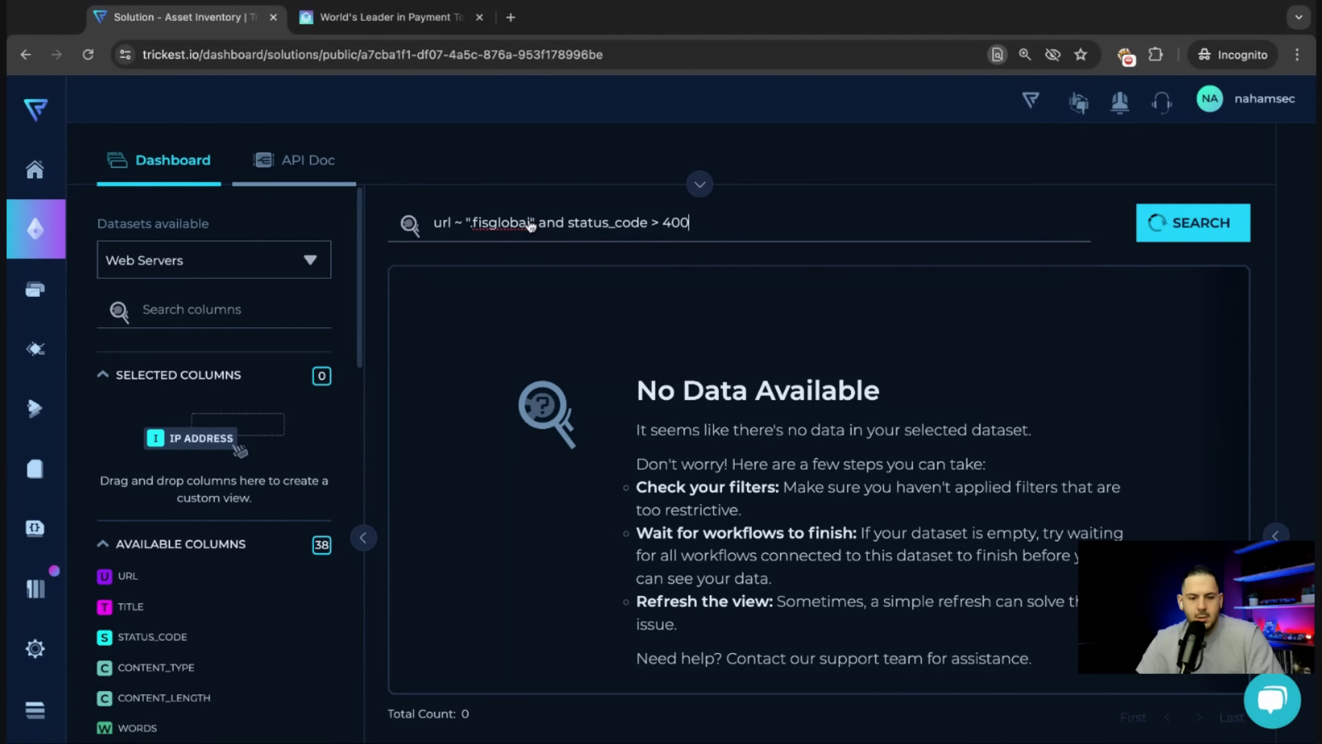
left_click(1189, 228)
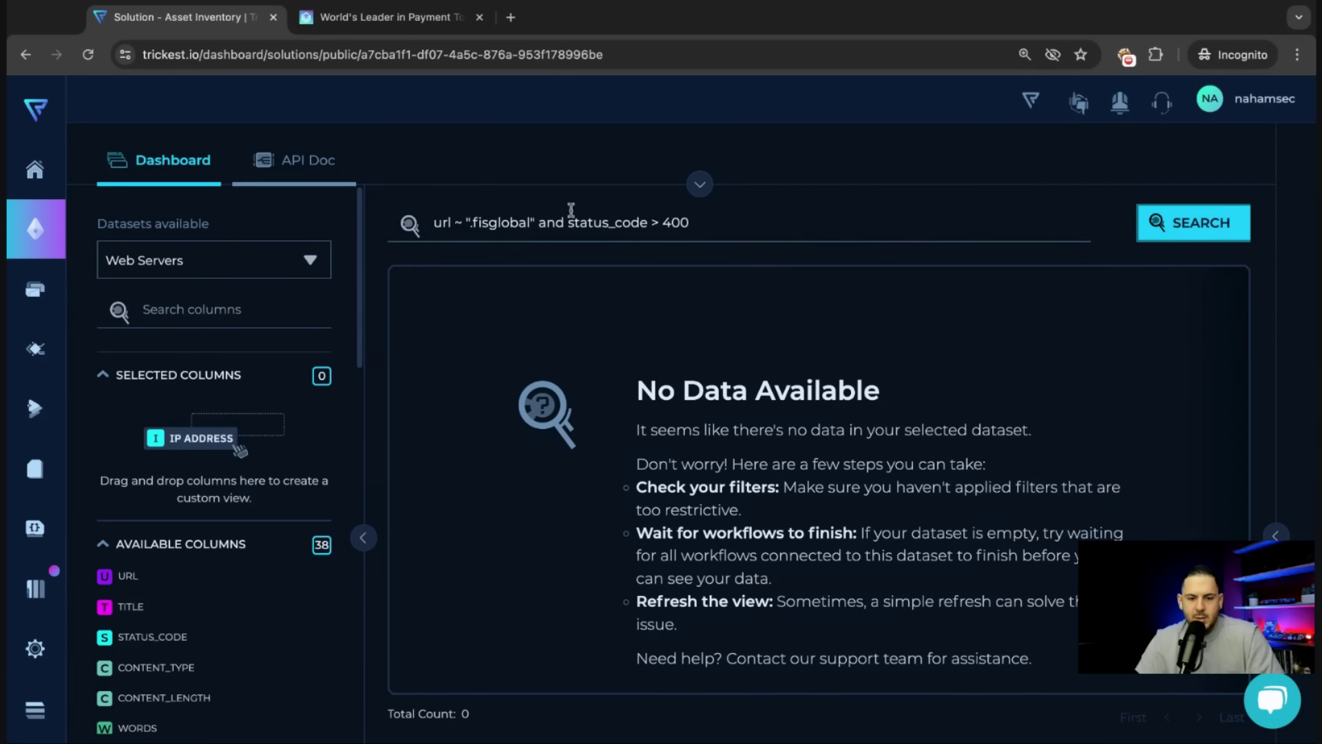
Reduce the query to url ~ "fisglobal.com" without a status condition and search the web servers.
left_click(527, 223)
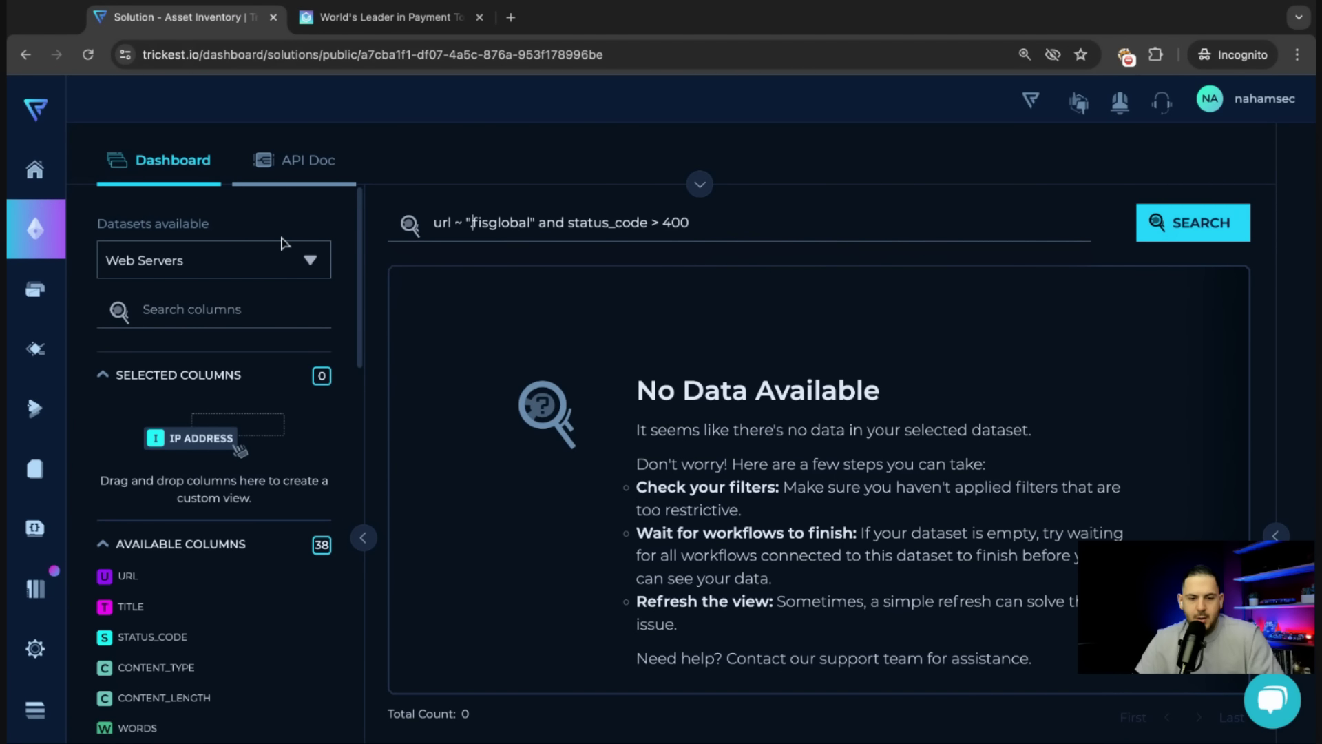
key("Right")
key("BackSpace")
key("BackSpace")
type("g")
key("BackSpace")
type("f")
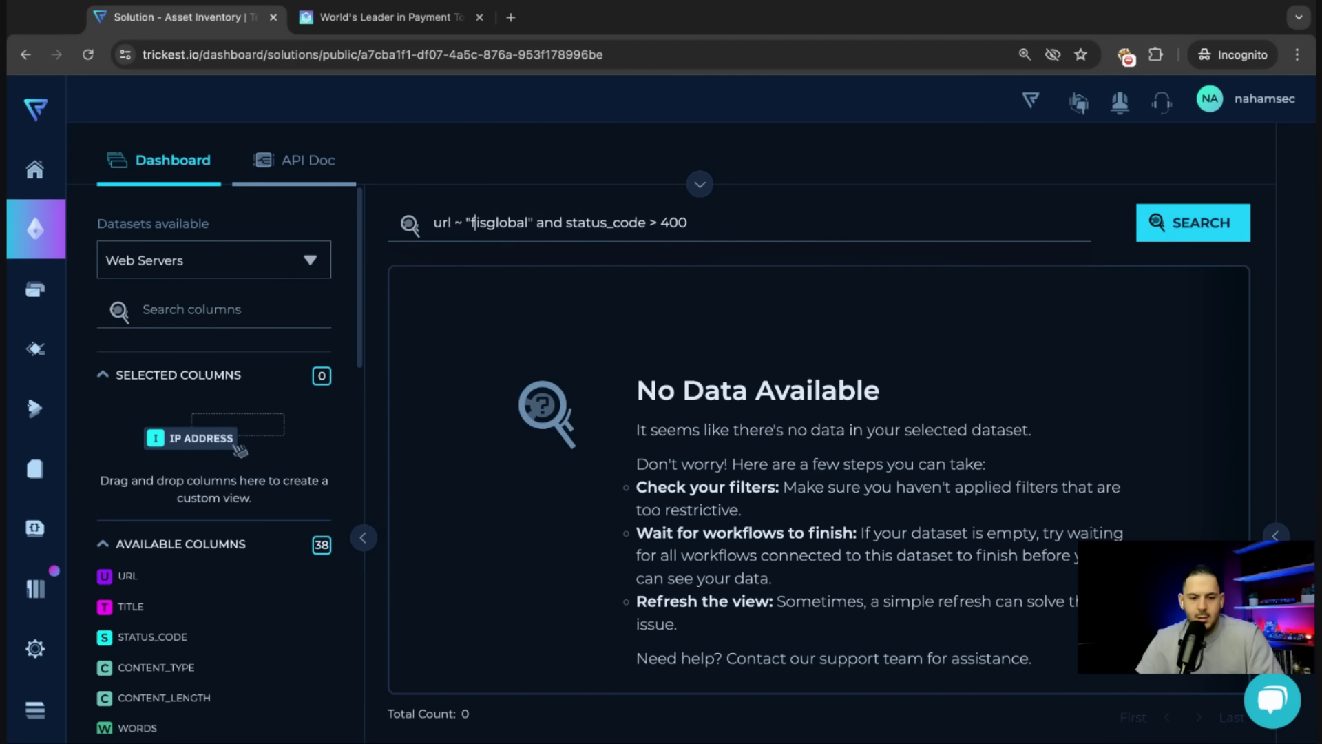
key("alt+Right")
type(".com")
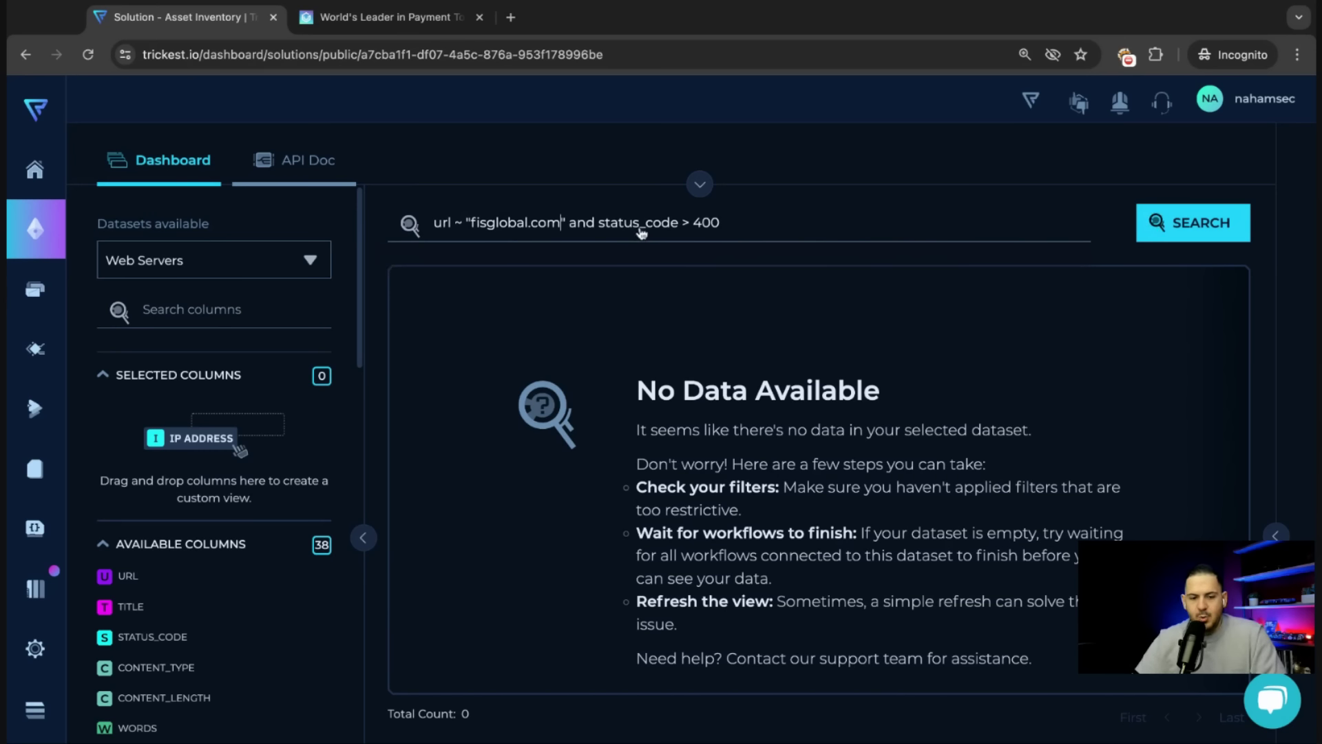
left_click(566, 224)
key("shift+super+Right")
key("BackSpace")
key("Return")
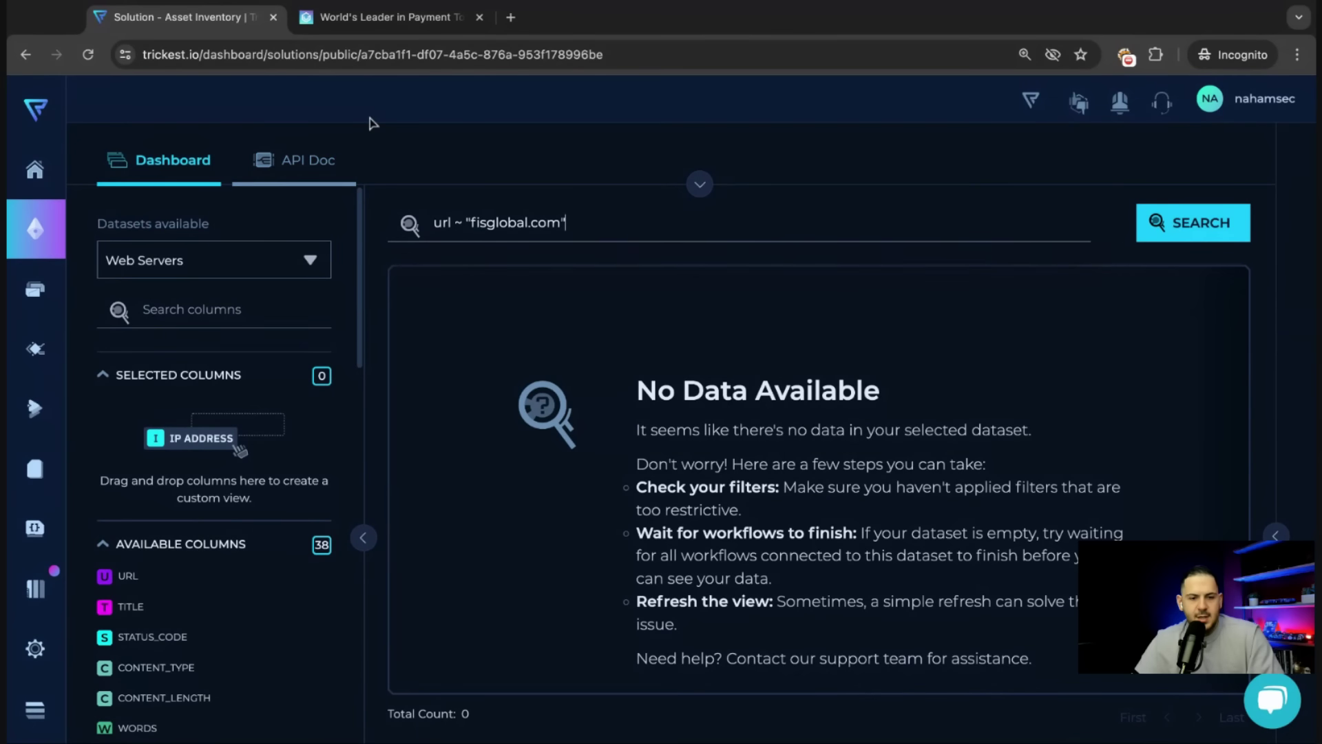
Reload the inventory page, and load the shortened address trickest.io/dashboard/solutions/ in the same tab.
key("ctrl+r")
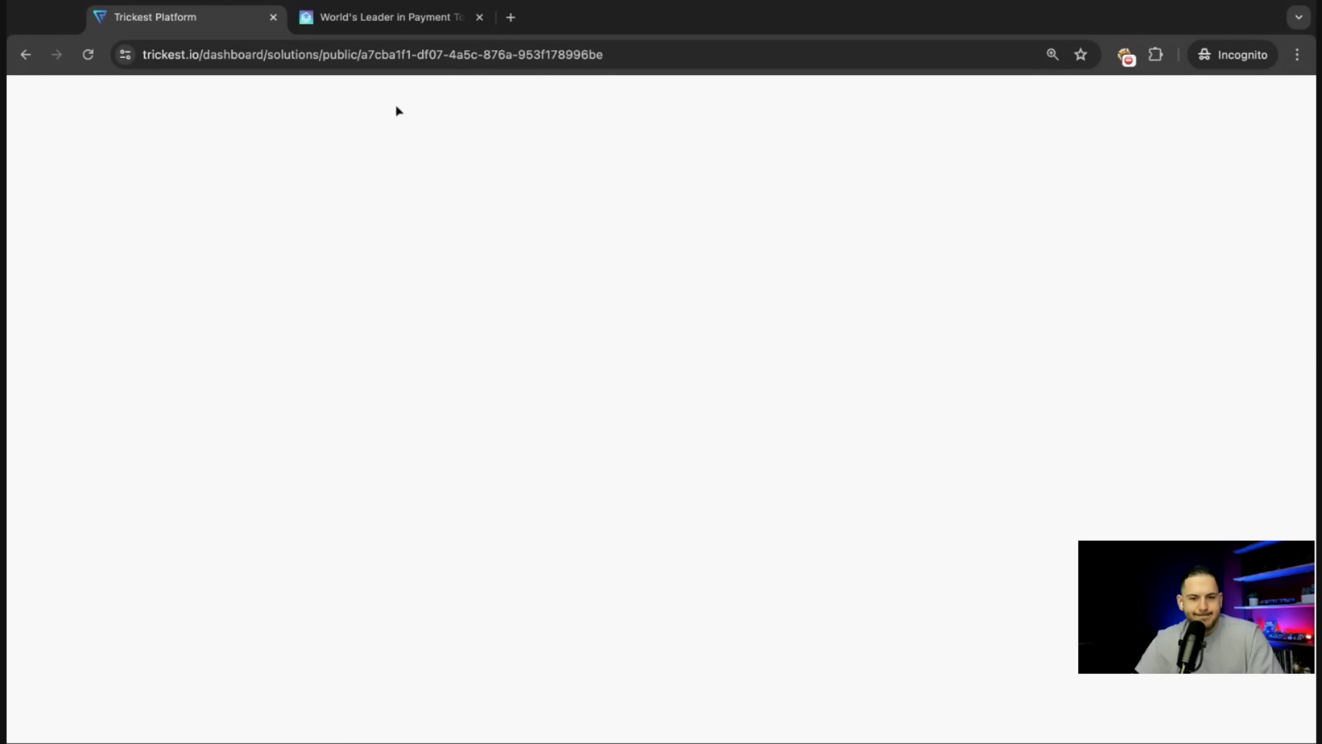
left_click(485, 56)
double_click(524, 57)
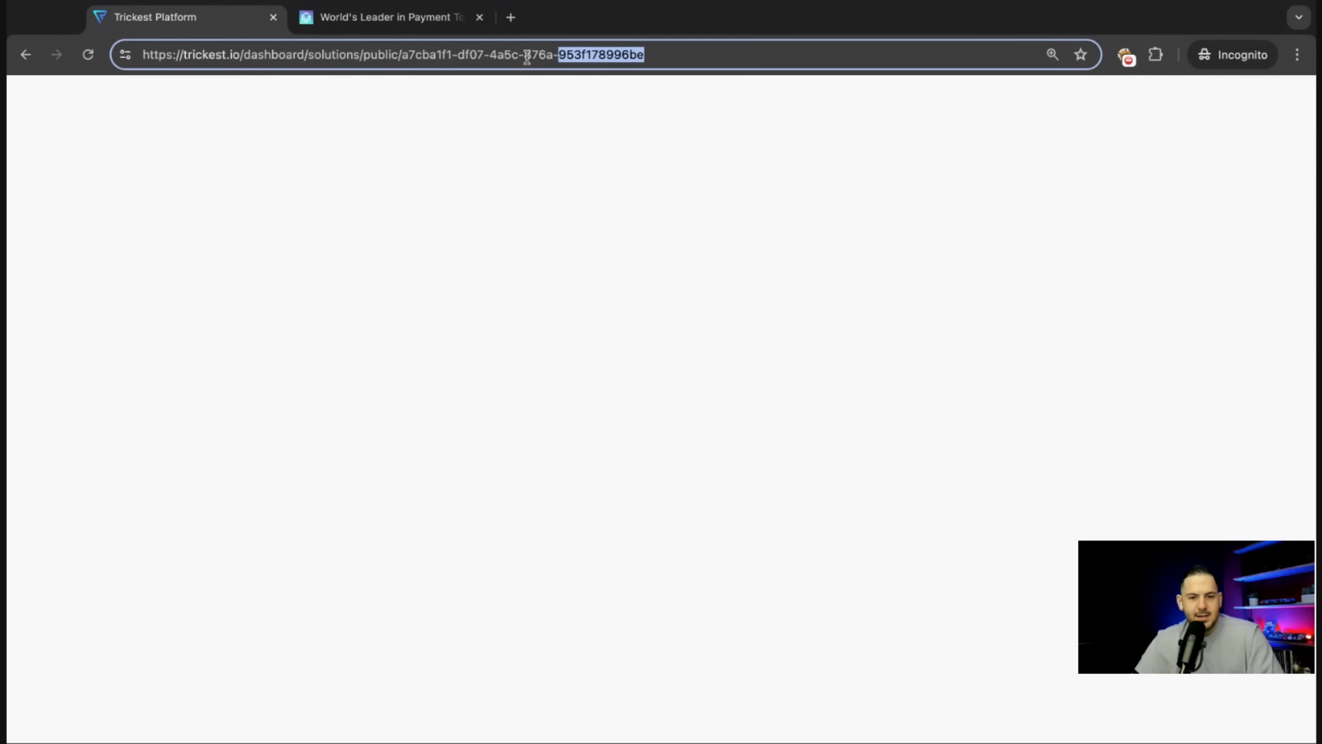
key("shift+alt+Left")
key("shift+alt+Left")
key("shift+alt+Left")
key("shift+alt+Left")
key("shift+alt+Left")
key("BackSpace")
key("Return")
Close the Trickest tab and switch to another application.
left_click(526, 57)
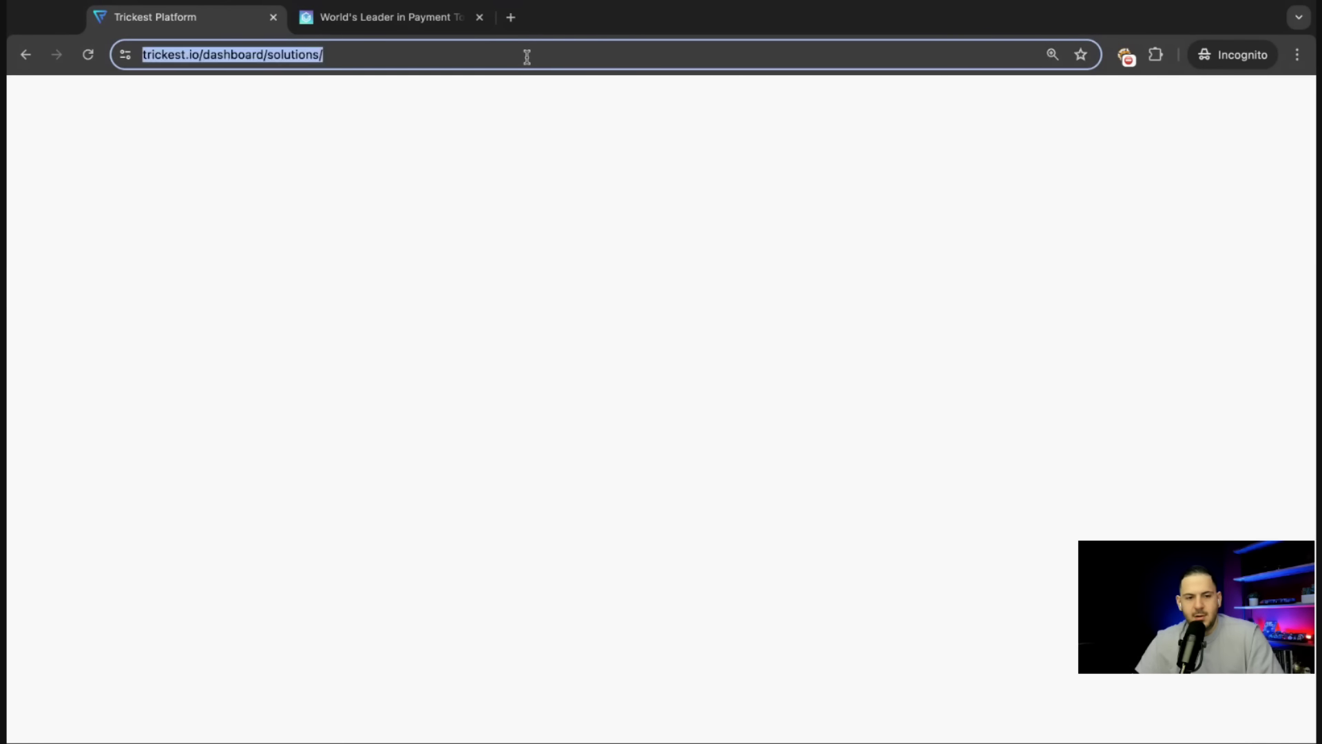
key("BackSpace")
key("ctrl+w")
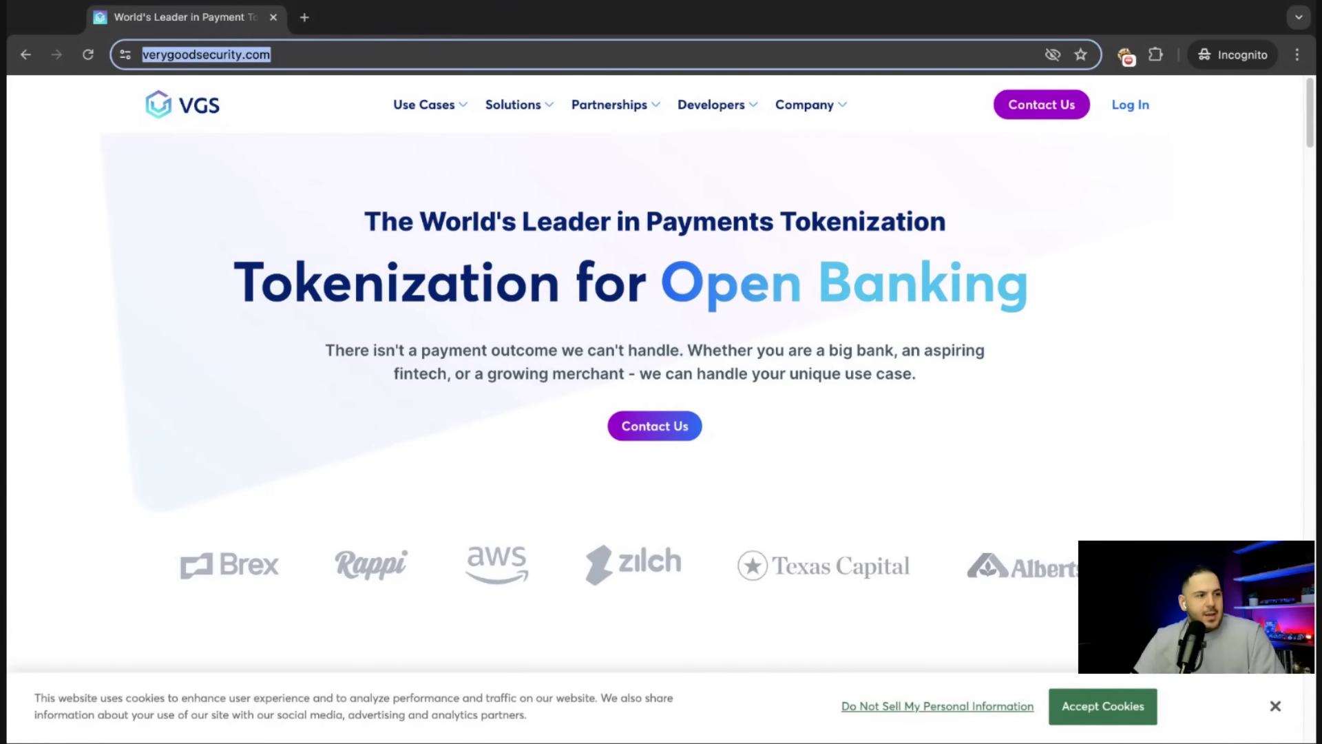
key("super+Tab")
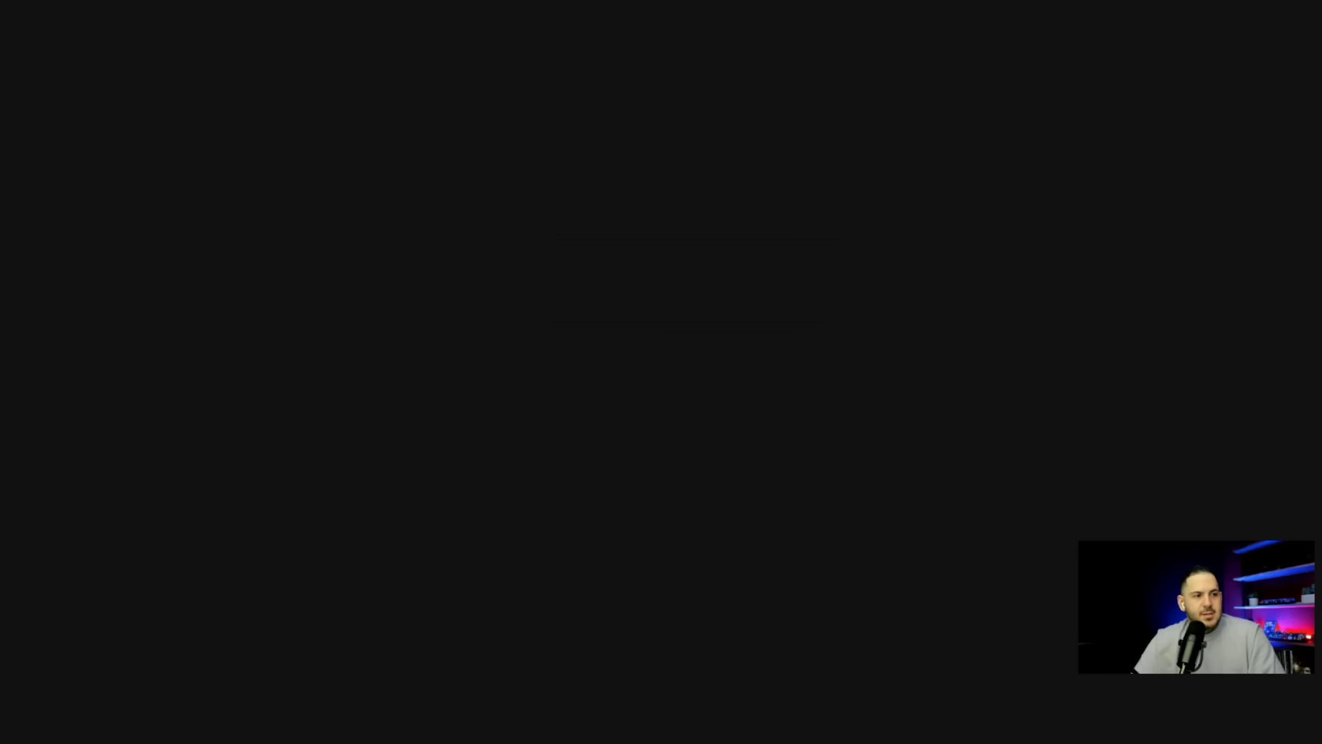